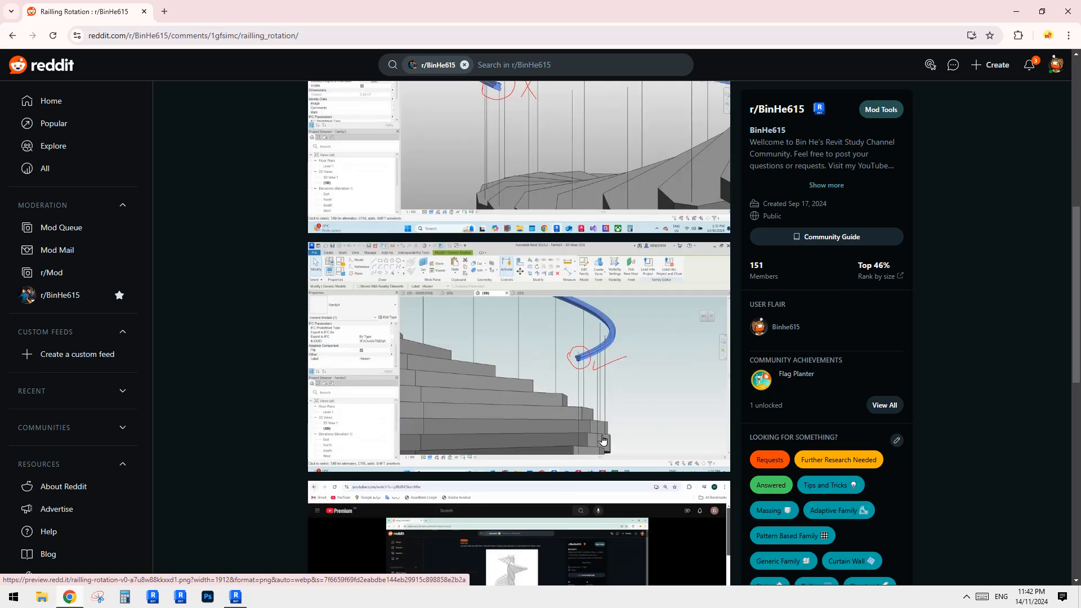
# Step: Examine the Reddit post on railing rotation, comparing its pictures of the twisted and the correctly placed handrail ends
pyautogui.scroll(3, 576, 371)
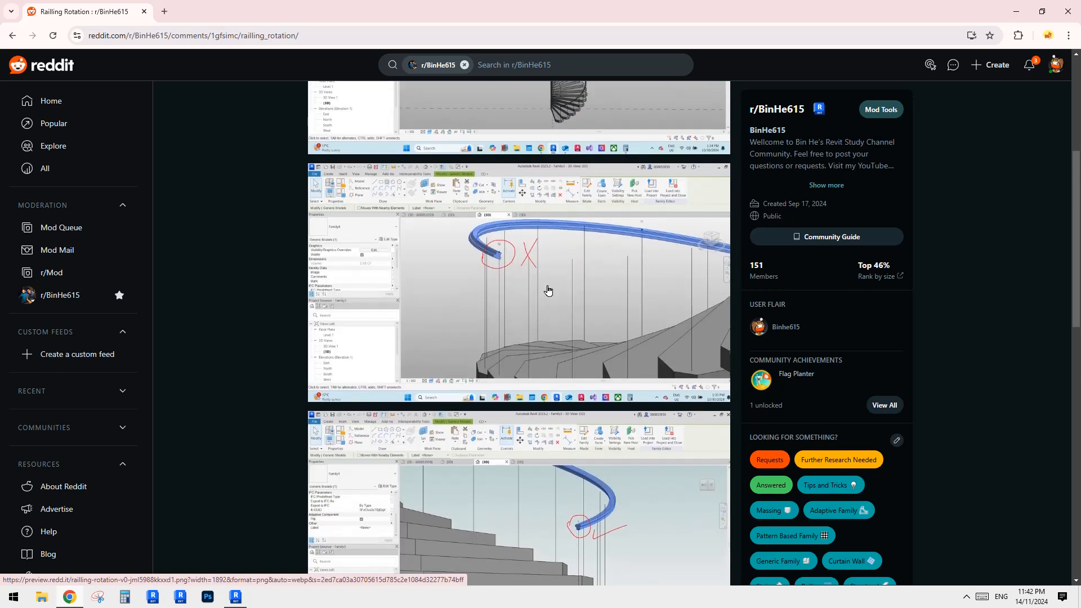
pyautogui.scroll(5, 548, 290)
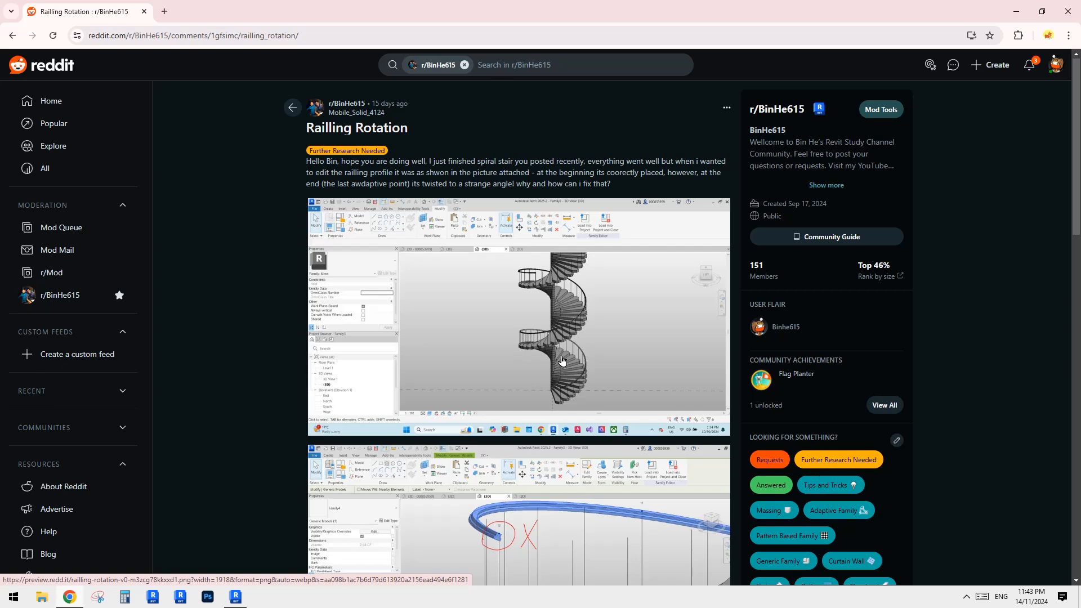
pyautogui.scroll(-2, 582, 357)
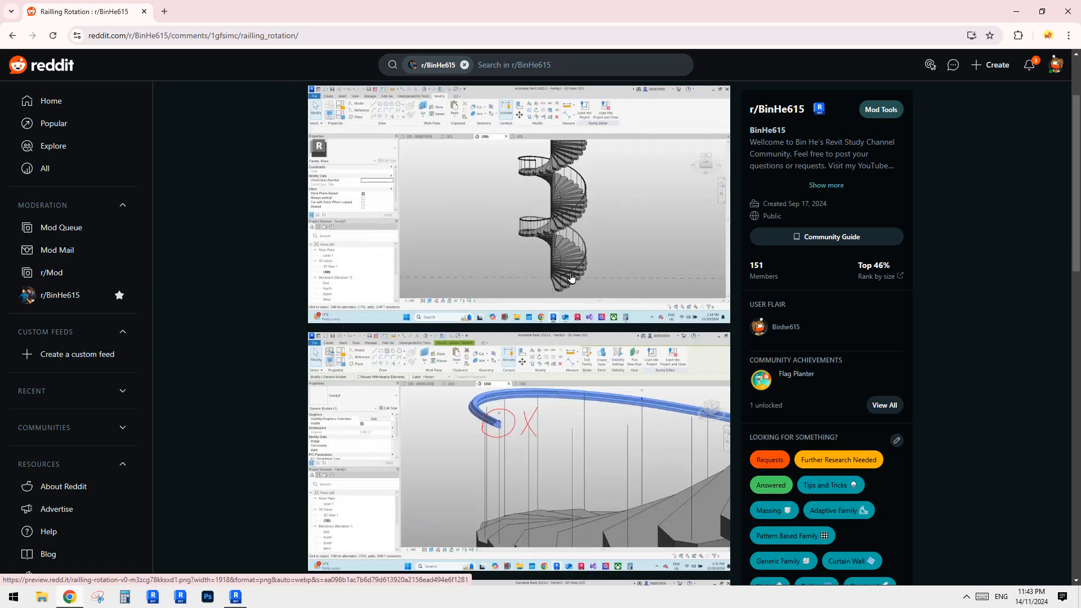
pyautogui.scroll(2, 583, 282)
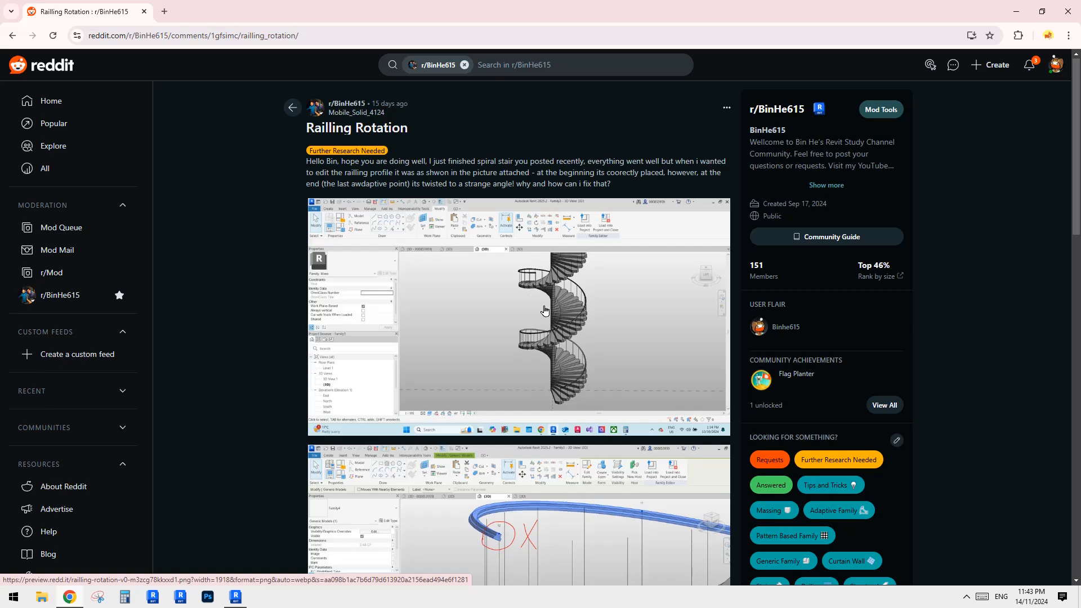
pyautogui.scroll(-2, 557, 314)
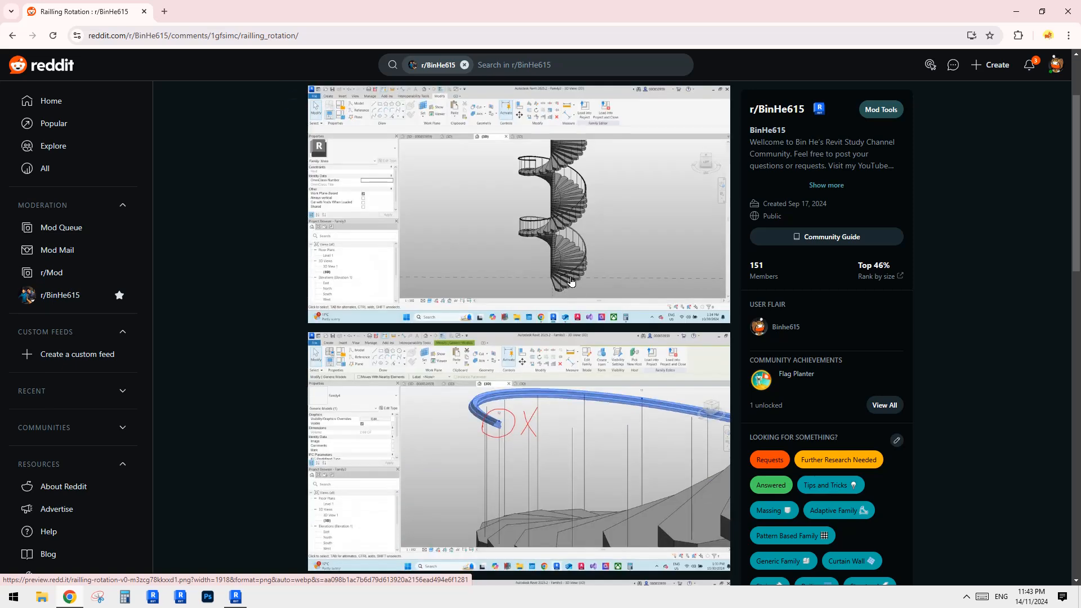
pyautogui.scroll(-3, 526, 236)
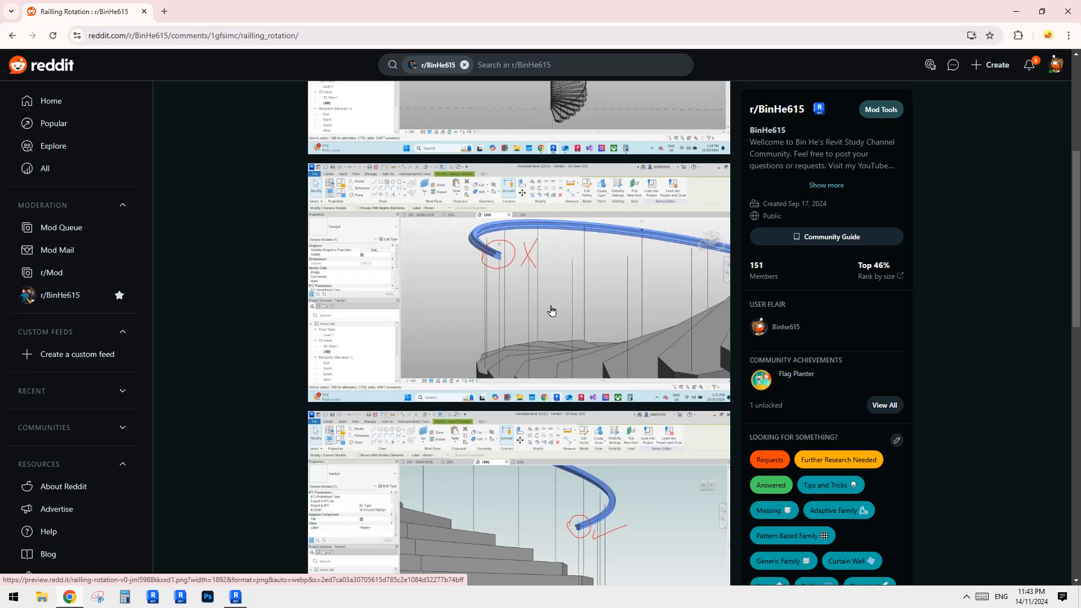
pyautogui.scroll(5, 551, 311)
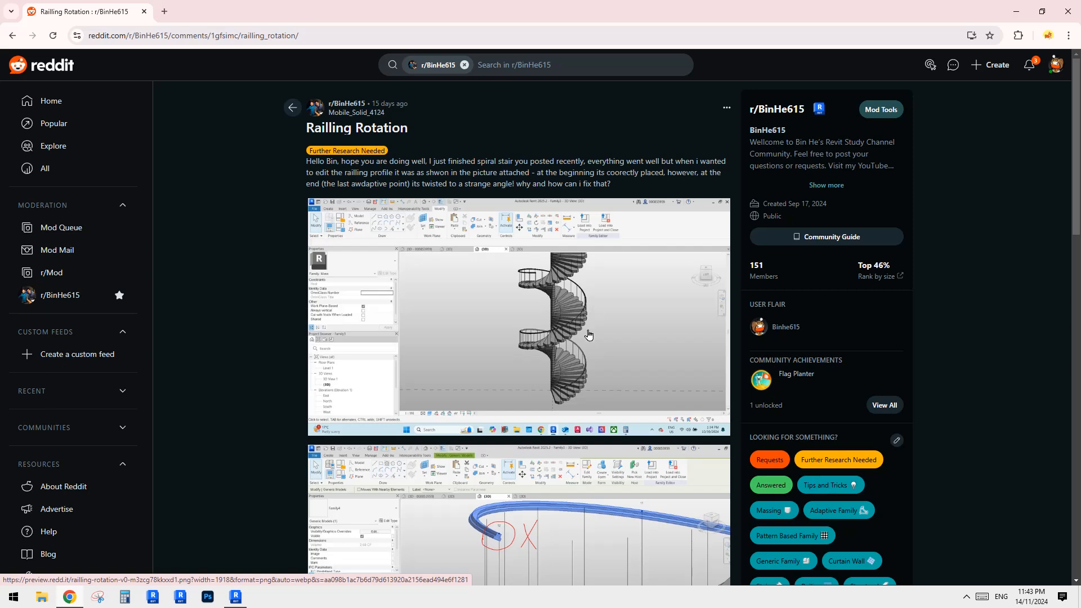
pyautogui.scroll(-3, 589, 335)
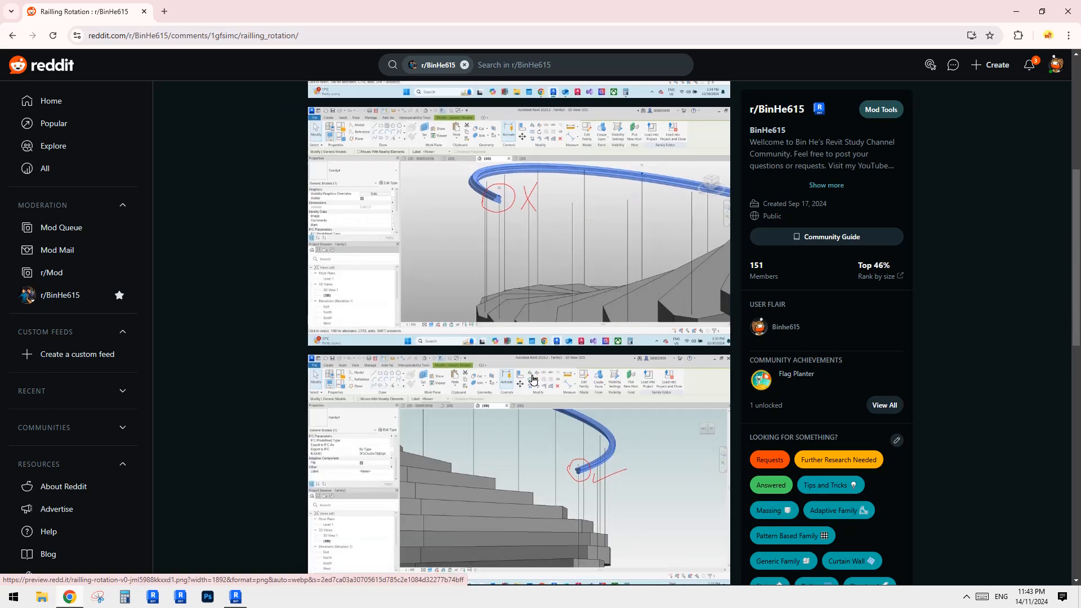
pyautogui.scroll(-3, 539, 374)
pyautogui.scroll(-2, 569, 383)
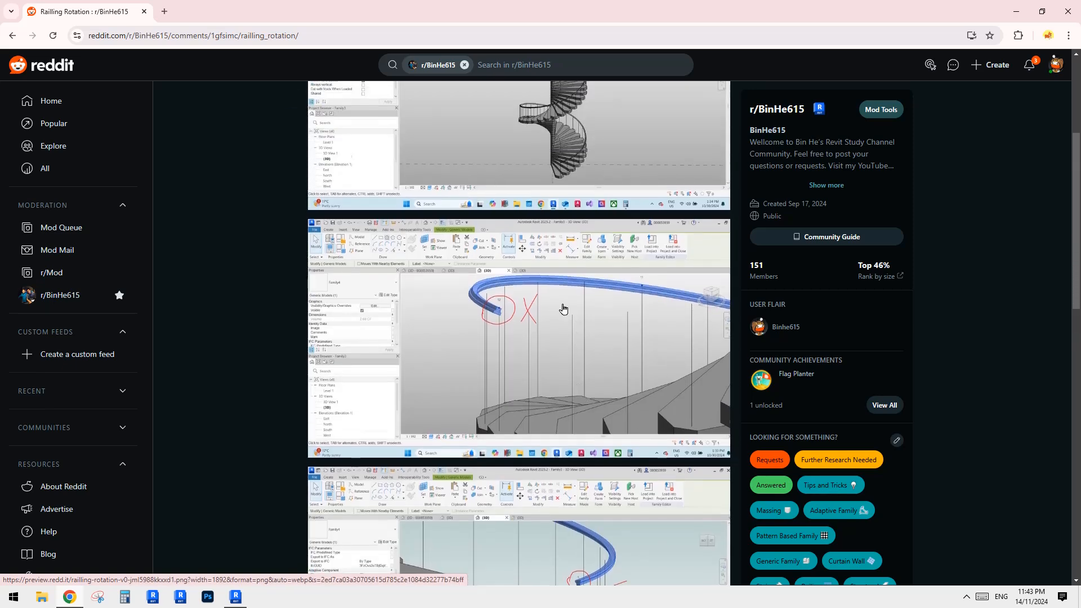
pyautogui.scroll(3, 648, 351)
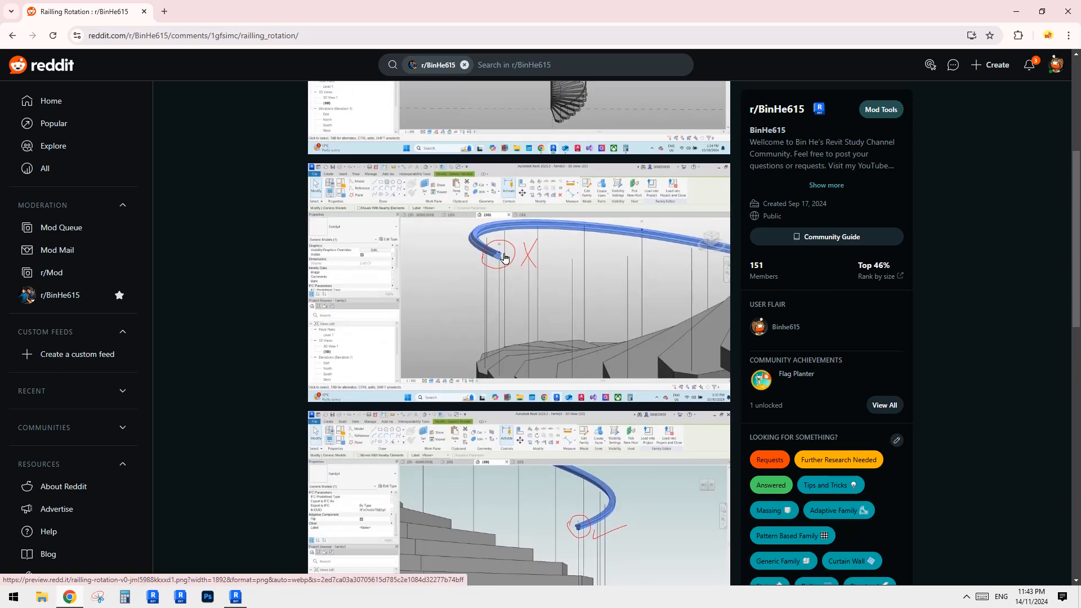
pyautogui.scroll(-2, 580, 445)
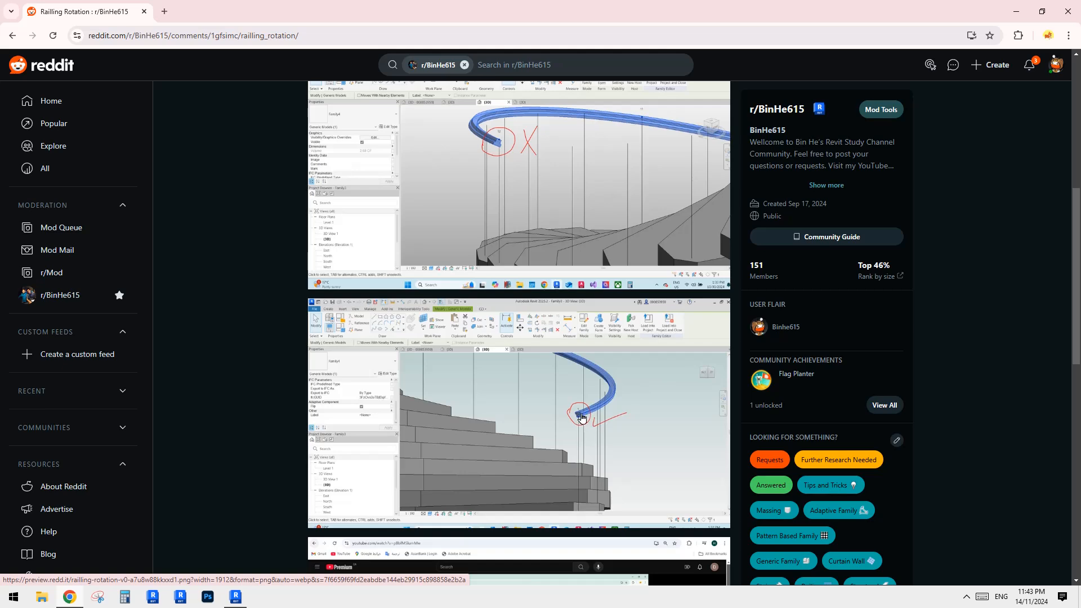
pyautogui.scroll(2, 571, 309)
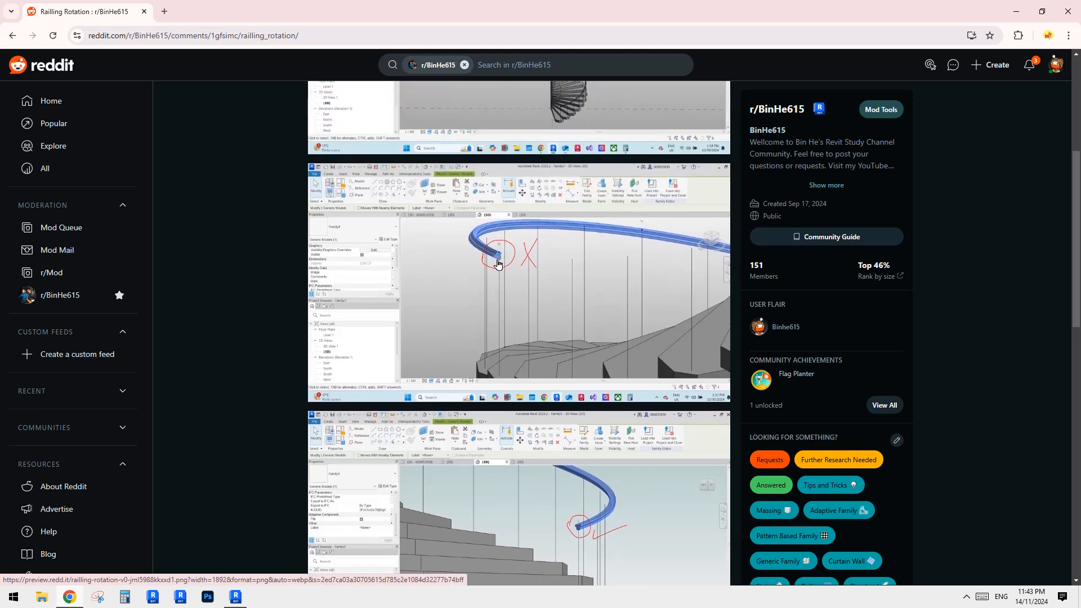
pyautogui.scroll(-6, 550, 302)
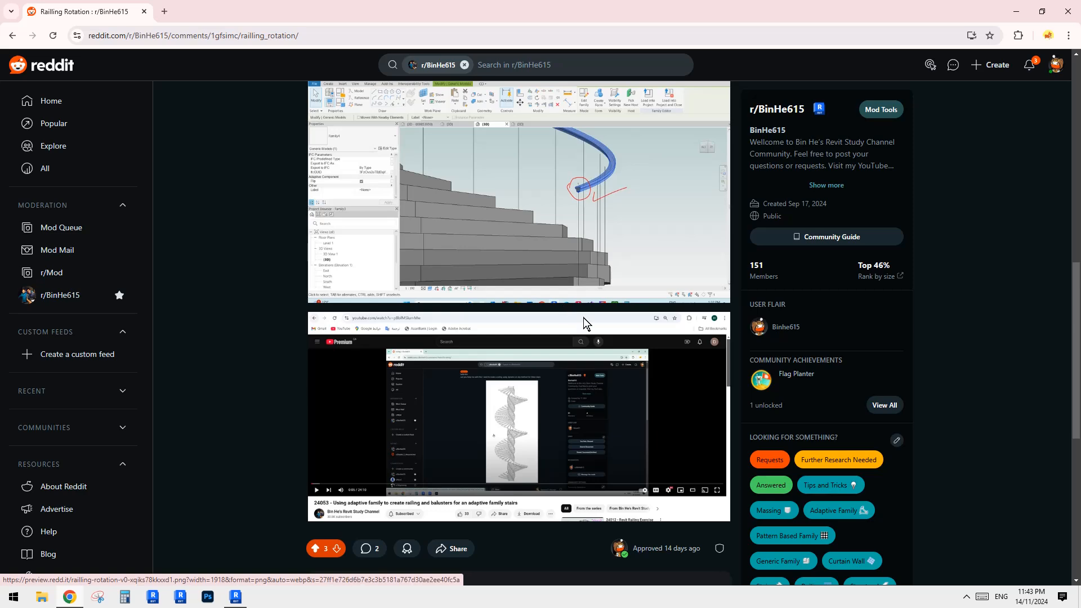
pyautogui.scroll(7, 578, 335)
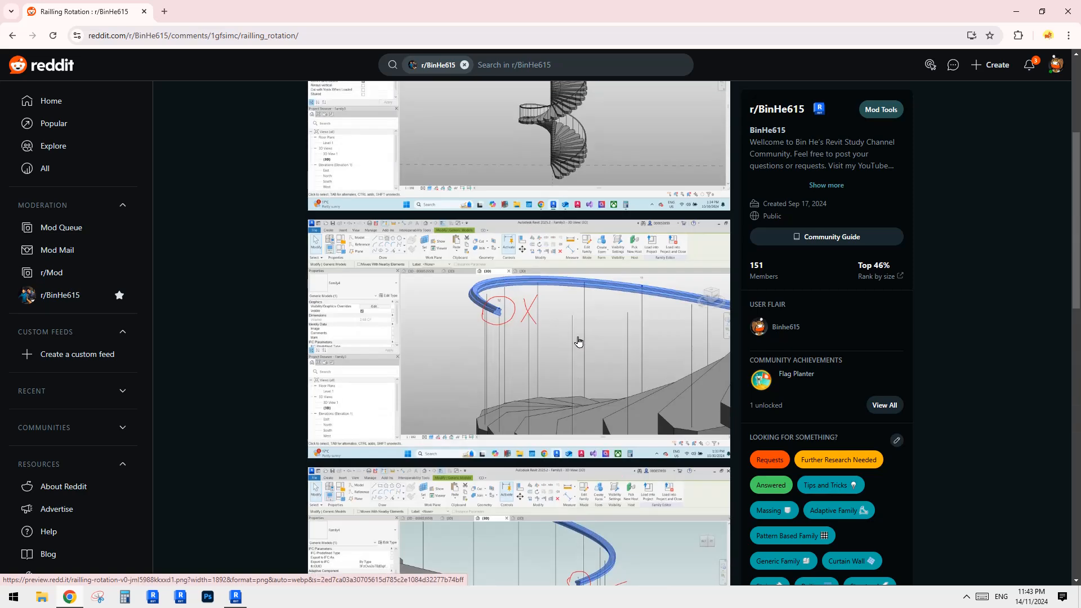
pyautogui.scroll(4, 577, 340)
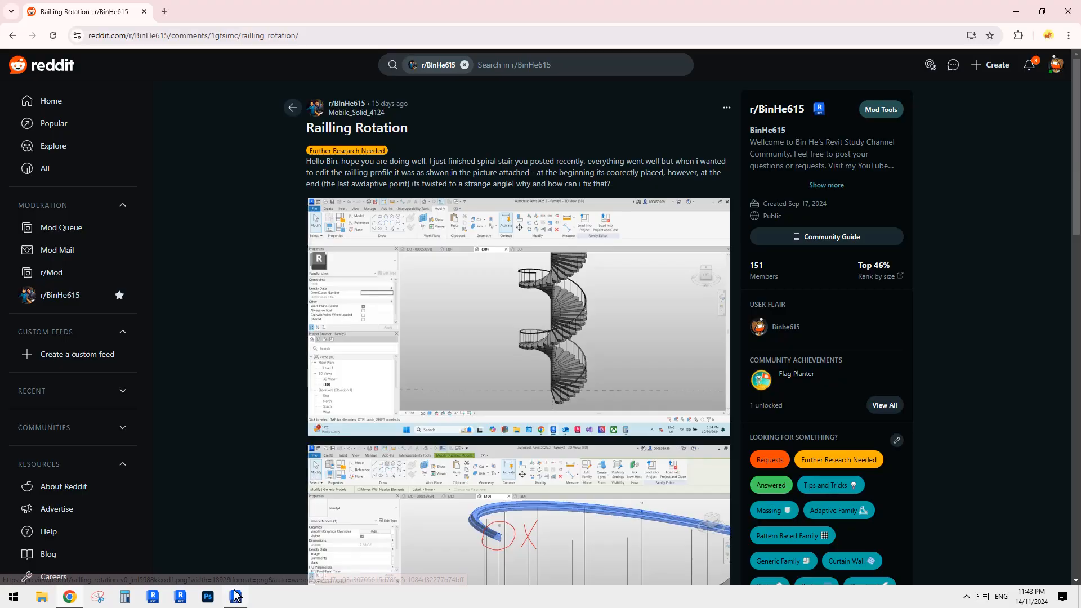
# Step: Switch to Revit, open the family file 24053.rfa and accept the warnings about types that cannot be made
pyautogui.hotkey('alt', 'Tab')
pyautogui.click(347, 200)
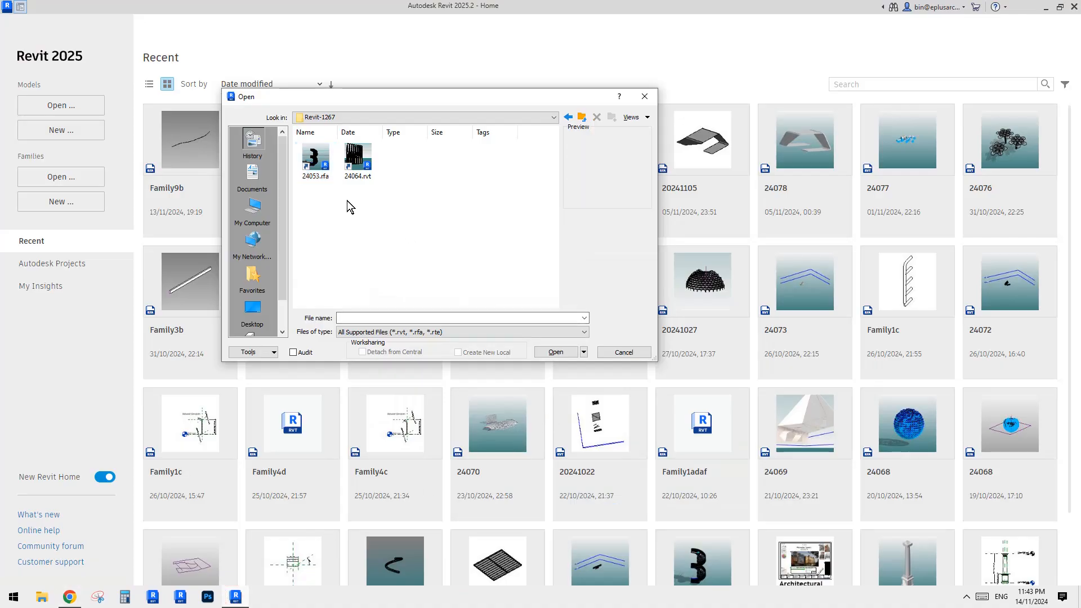
pyautogui.click(316, 164)
pyautogui.click(565, 353)
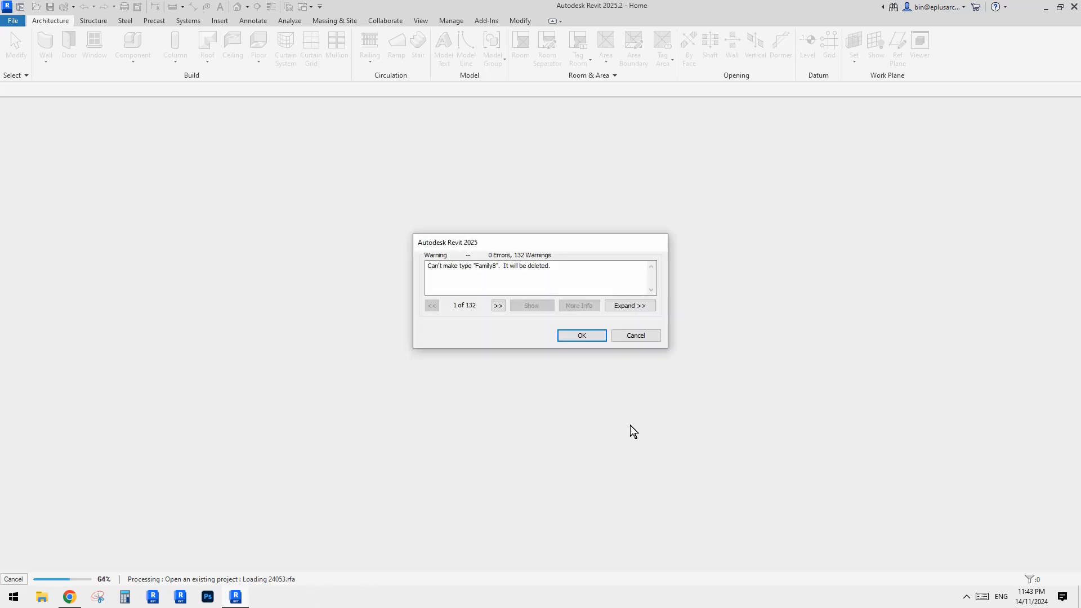
pyautogui.click(578, 336)
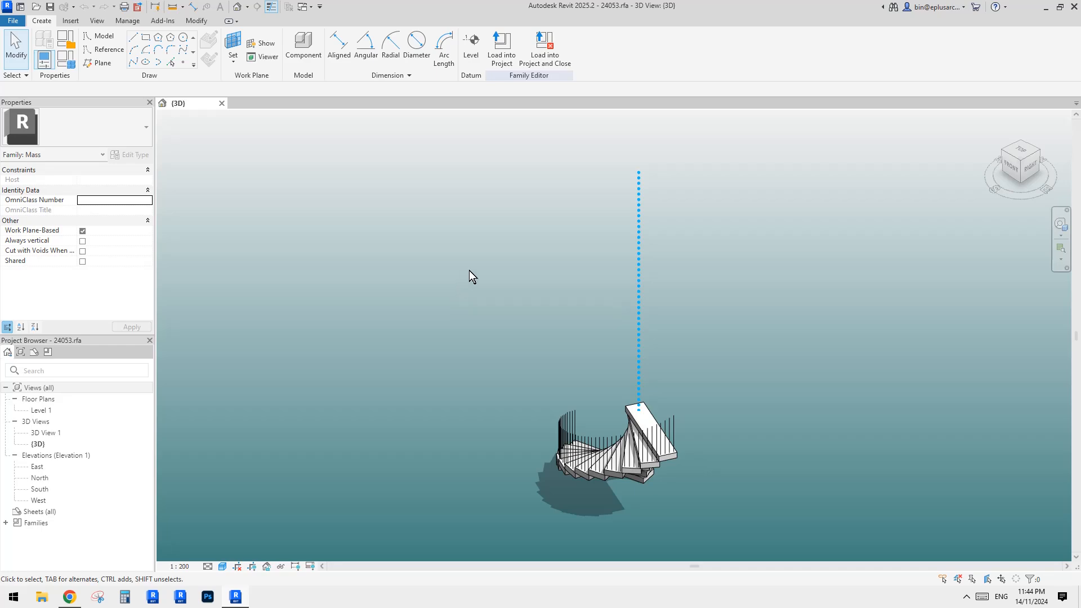
# Step: Examine the lower steps of the spiral stair and how its repeaters group alternate steps
pyautogui.keyDown('shift'); pyautogui.moveTo(471, 275); pyautogui.dragTo(719, 292, button='middle'); pyautogui.keyUp('shift')
pyautogui.keyDown('shift'); pyautogui.moveTo(733, 339); pyautogui.dragTo(562, 360, button='middle'); pyautogui.keyUp('shift')
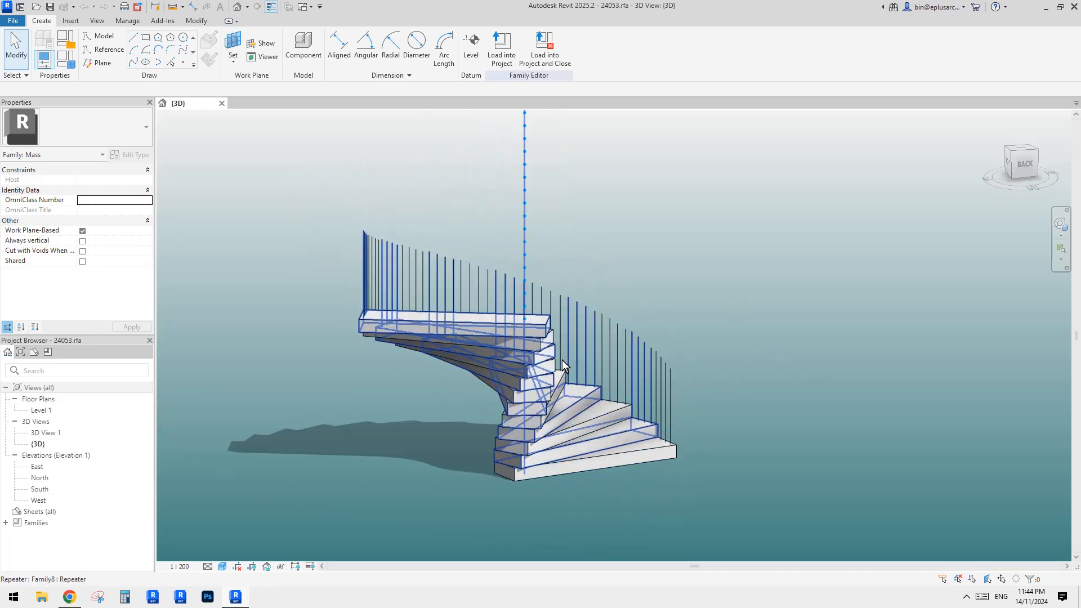
pyautogui.click(552, 333)
pyautogui.scroll(2, 636, 440)
pyautogui.click(701, 456)
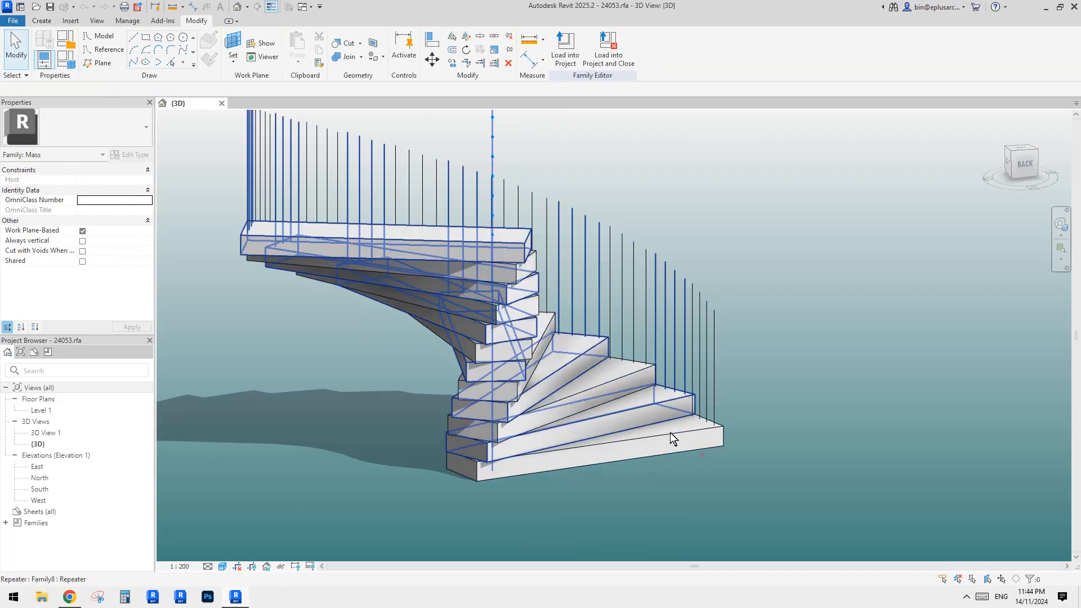
pyautogui.click(649, 405)
pyautogui.click(691, 438)
pyautogui.click(651, 411)
pyautogui.click(678, 436)
pyautogui.click(645, 403)
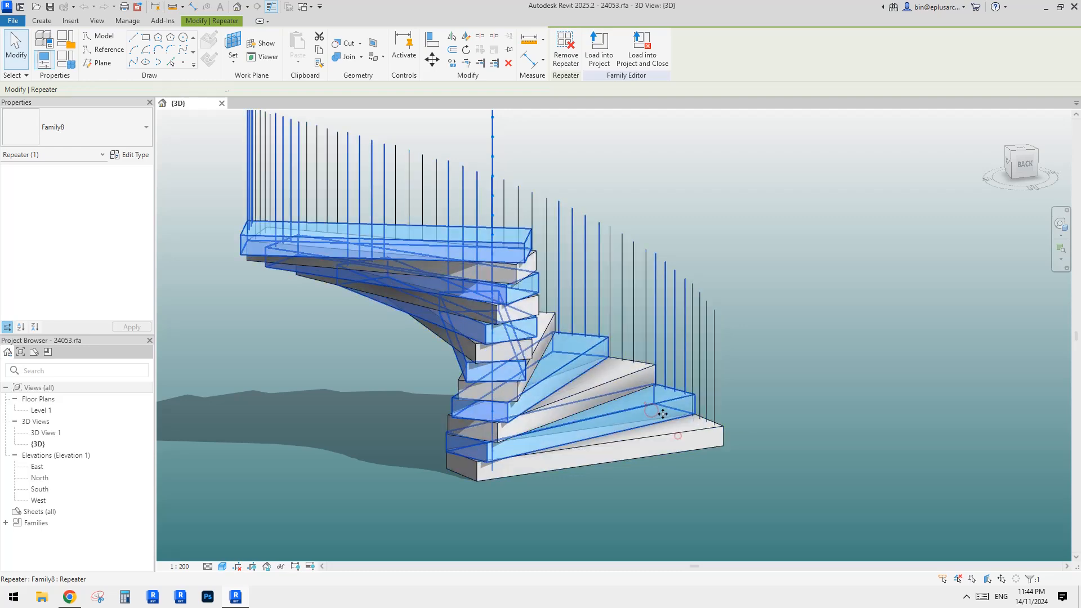
pyautogui.click(679, 427)
pyautogui.click(734, 242)
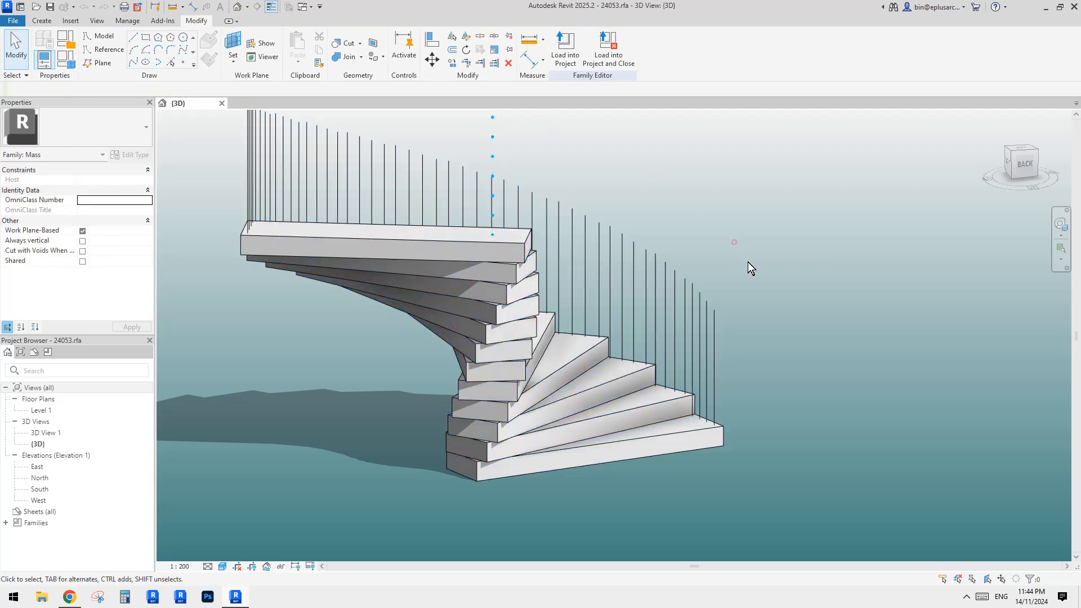
# Step: Remove both repeaters of alternate stair steps, turning the steps into individual components
pyautogui.click(725, 425)
pyautogui.click(671, 424)
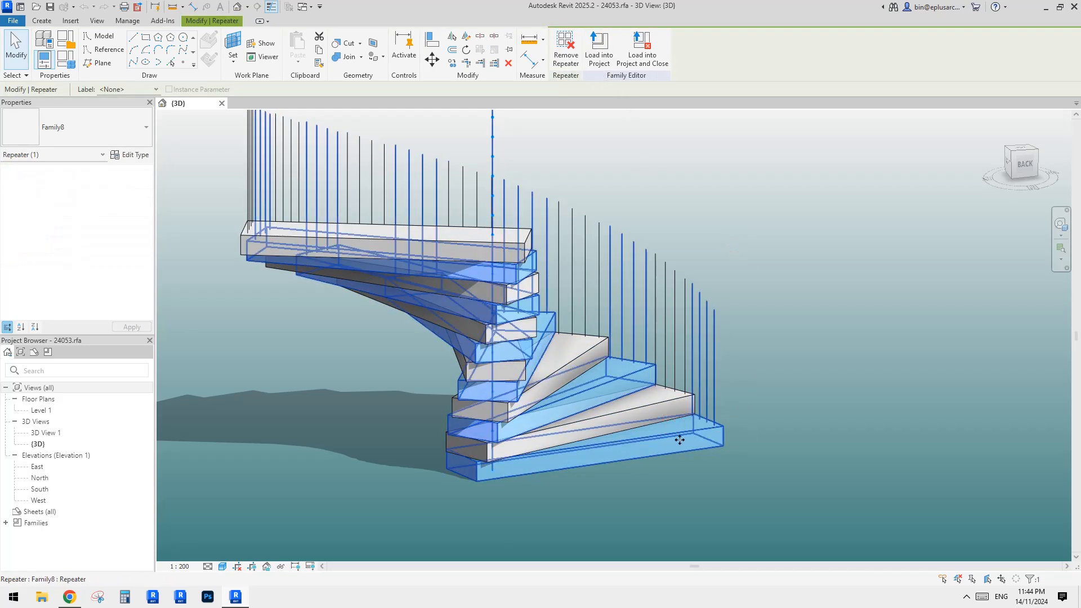
pyautogui.click(680, 440)
pyautogui.click(577, 56)
pyautogui.click(753, 211)
pyautogui.click(678, 403)
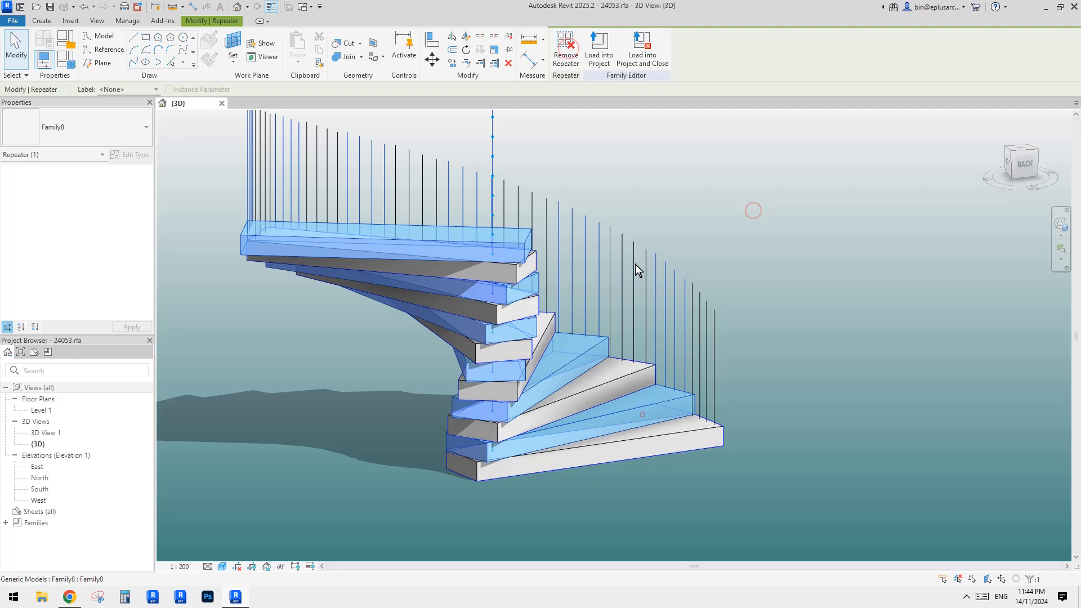
pyautogui.click(572, 51)
pyautogui.click(767, 232)
# Step: Delete all the individual stair step components except the two lowest ones
pyautogui.scroll(1, 750, 301)
pyautogui.click(615, 389)
pyautogui.press('Delete')
pyautogui.click(552, 370)
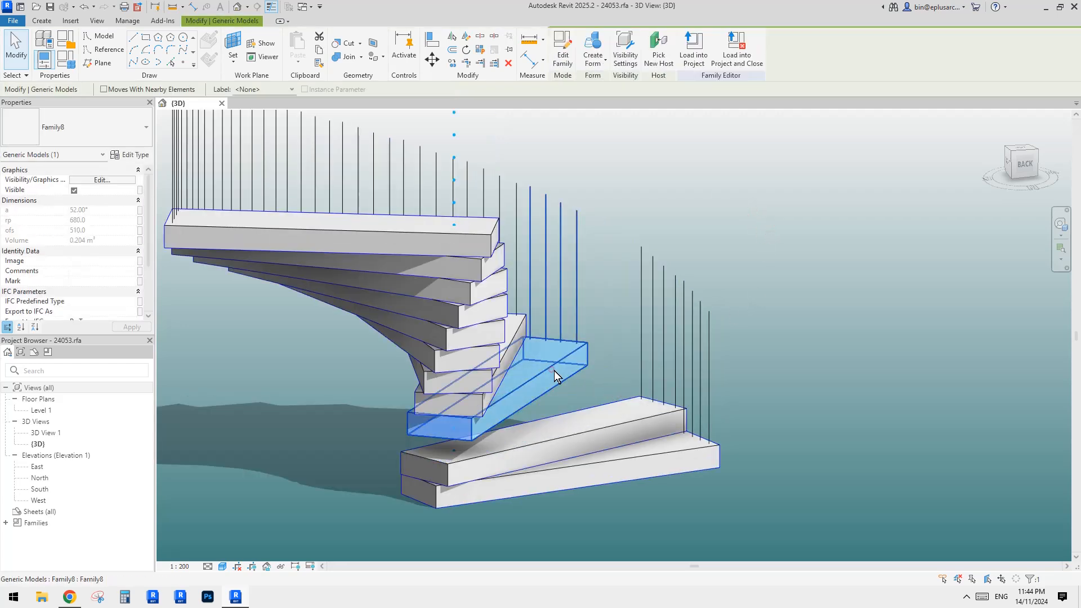
pyautogui.press('Delete')
pyautogui.scroll(-2, 554, 370)
pyautogui.hotkey('ctrl', 'z')
pyautogui.moveTo(324, 160); pyautogui.dragTo(664, 404)
pyautogui.press('Delete')
# Step: Repeat the two lowest steps up the vertical row of points and delete the tilted stray step
pyautogui.click(645, 415)
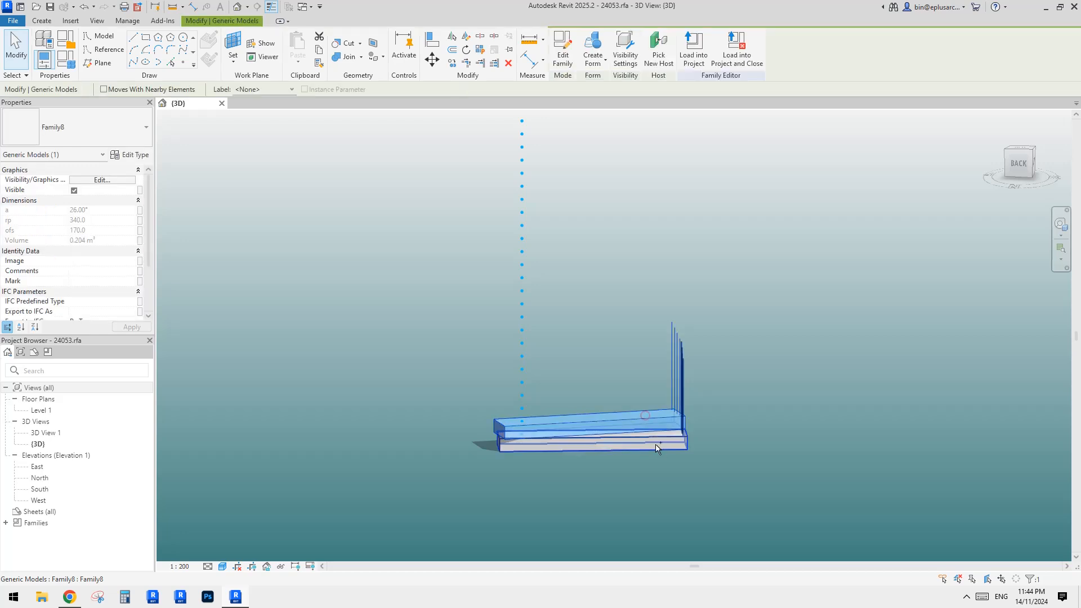
pyautogui.keyDown('ctrl'); pyautogui.click(658, 447); pyautogui.keyUp('ctrl')
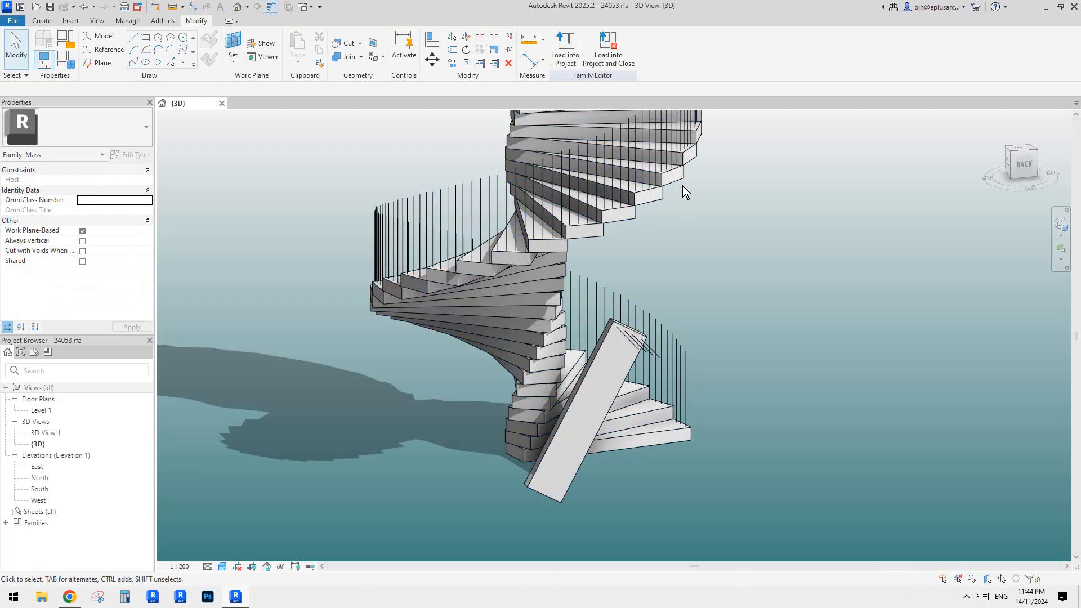
pyautogui.moveTo(674, 210)
pyautogui.keyDown('shift'); pyautogui.mouseDown(button='middle')
pyautogui.moveTo(559, 230)
pyautogui.moveTo(743, 212)
pyautogui.moveTo(727, 254)
pyautogui.mouseUp(button='middle'); pyautogui.keyUp('shift')
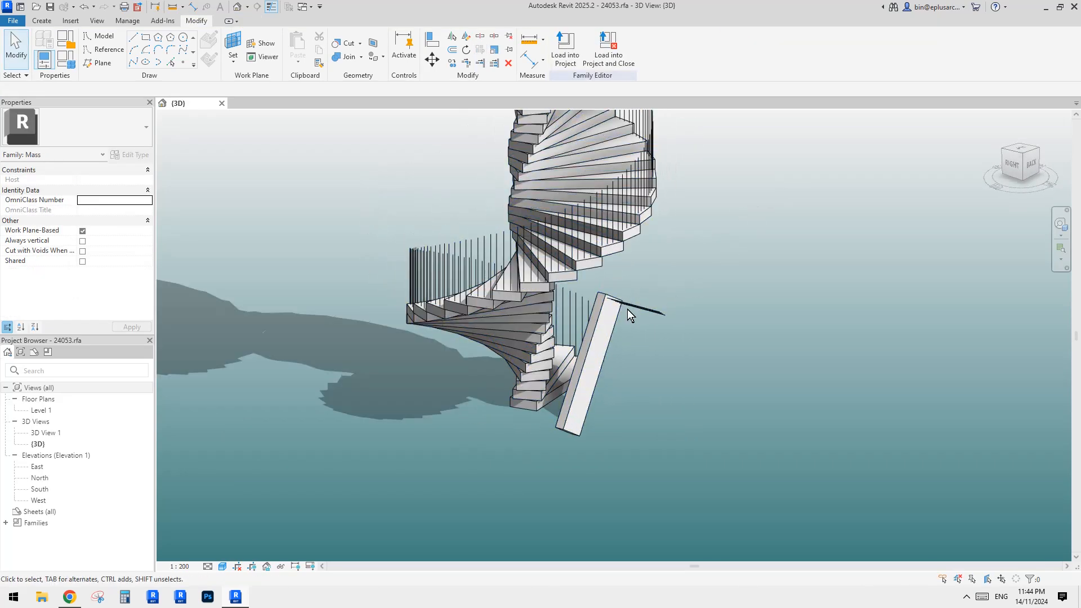
pyautogui.click(609, 317)
pyautogui.press('Delete')
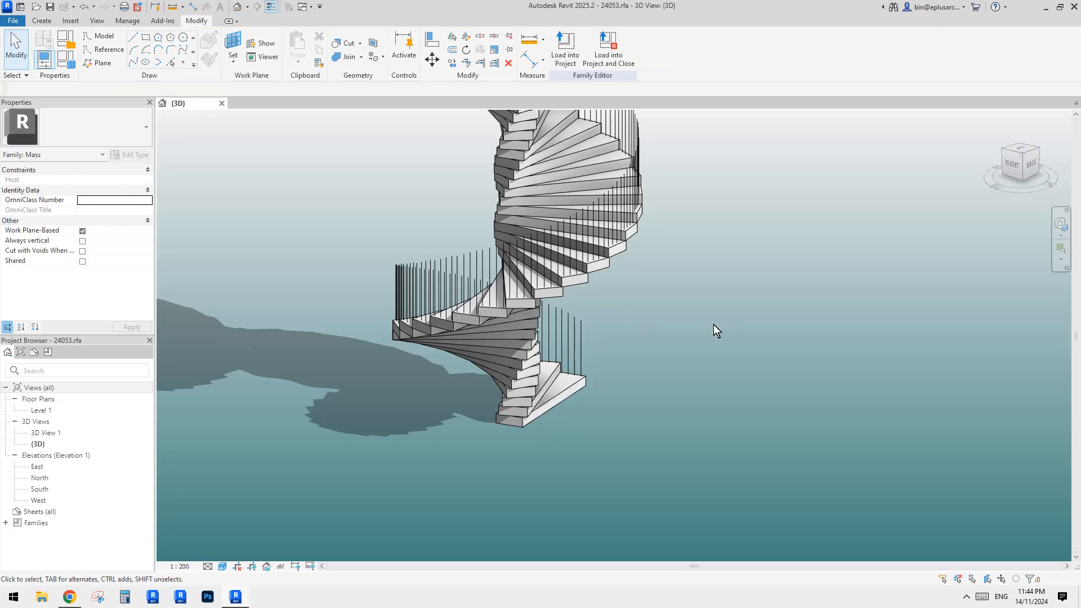
# Step: Start placing the Family9 railing component, putting its first point at the top of the lowest baluster
pyautogui.moveTo(714, 325); pyautogui.dragTo(568, 401, button='middle')
pyautogui.scroll(3, 560, 428)
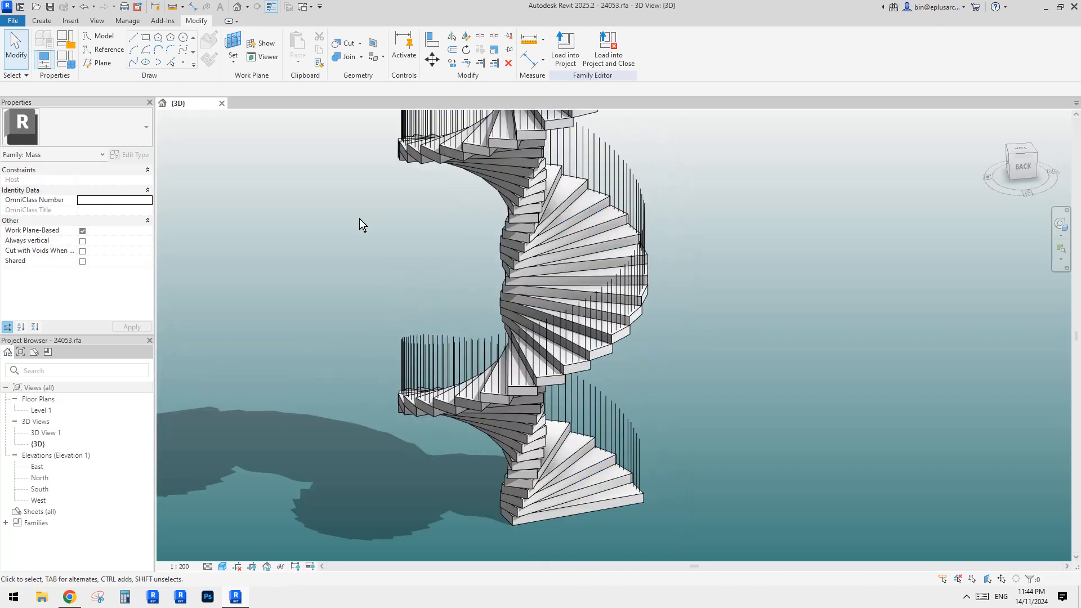
pyautogui.click(11, 21)
pyautogui.click(209, 96)
pyautogui.click(42, 21)
pyautogui.moveTo(362, 244); pyautogui.dragTo(387, 216, button='middle')
pyautogui.moveTo(497, 277); pyautogui.dragTo(475, 315, button='middle')
pyautogui.click(304, 44)
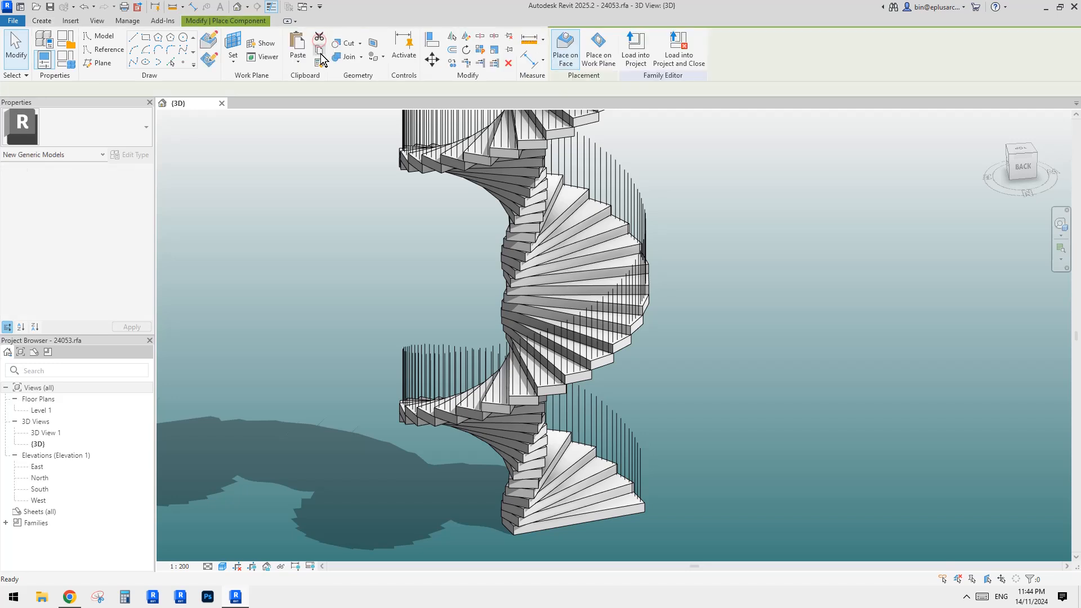
pyautogui.scroll(-2, 400, 290)
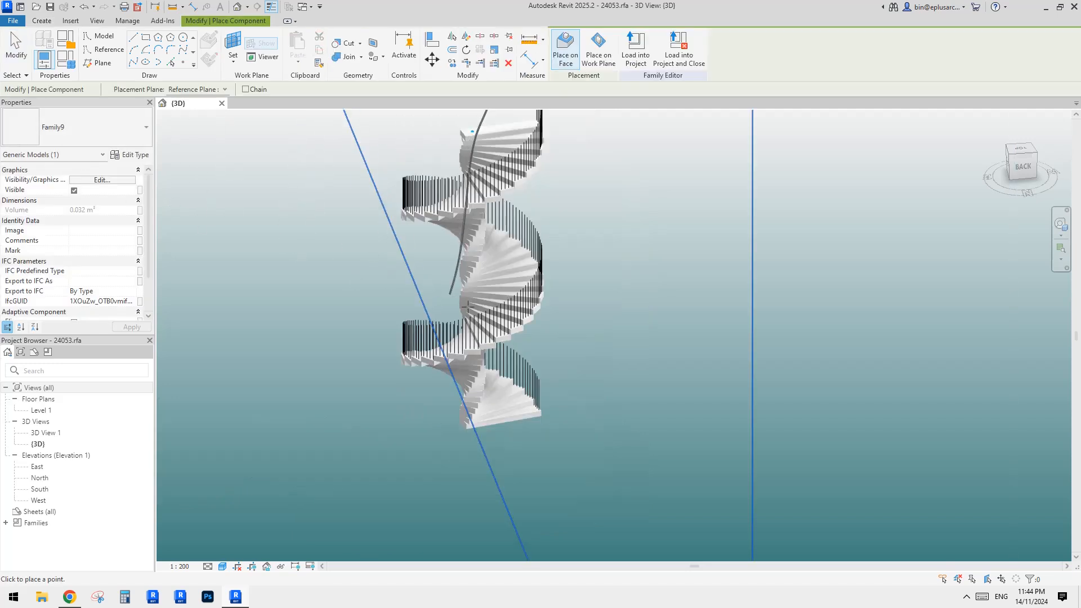
pyautogui.scroll(-2, 445, 308)
pyautogui.keyDown('shift'); pyautogui.moveTo(440, 298); pyautogui.dragTo(461, 369, button='middle'); pyautogui.keyUp('shift')
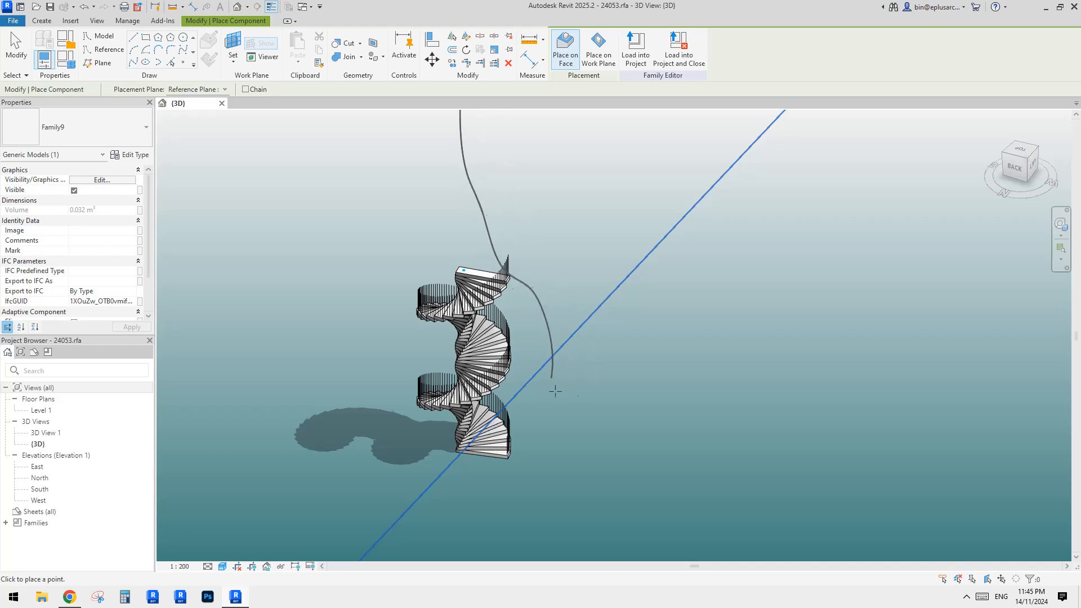
pyautogui.scroll(5, 511, 458)
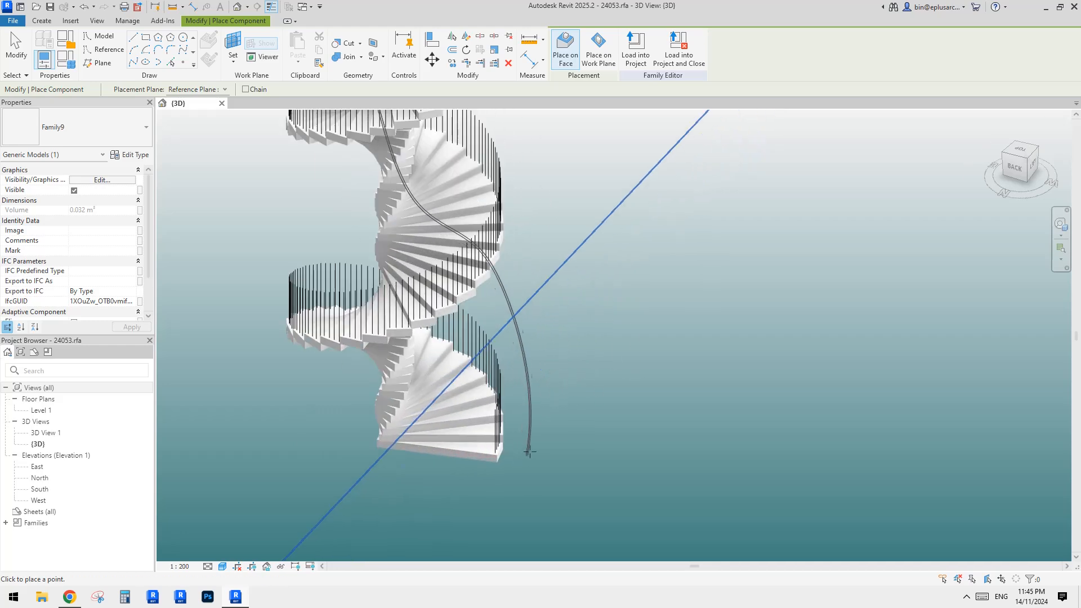
pyautogui.keyDown('shift'); pyautogui.moveTo(506, 456); pyautogui.dragTo(392, 444, button='middle'); pyautogui.keyUp('shift')
pyautogui.scroll(5, 392, 444)
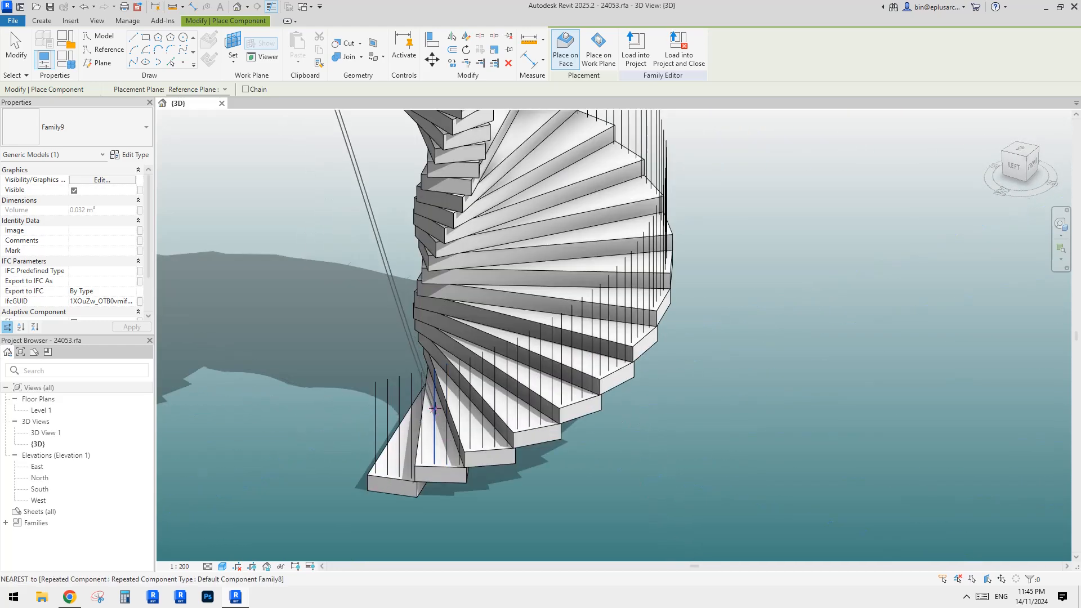
pyautogui.click(346, 374)
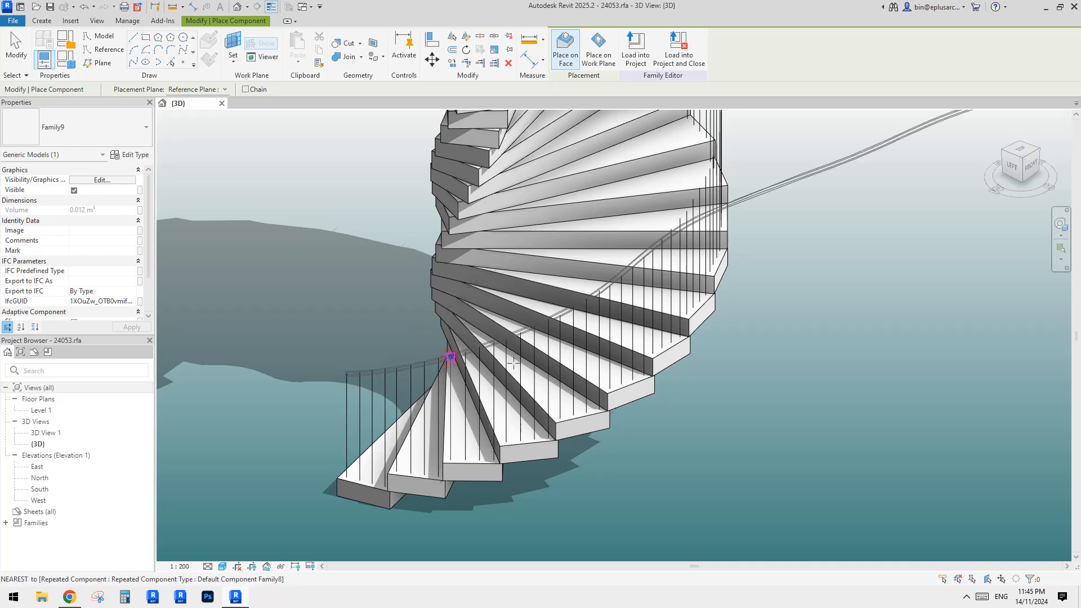
# Step: Place the railing's next adaptive points on successive baluster tops around the lower turn of the stair
pyautogui.keyDown('shift'); pyautogui.moveTo(513, 363); pyautogui.dragTo(459, 381, button='middle'); pyautogui.keyUp('shift')
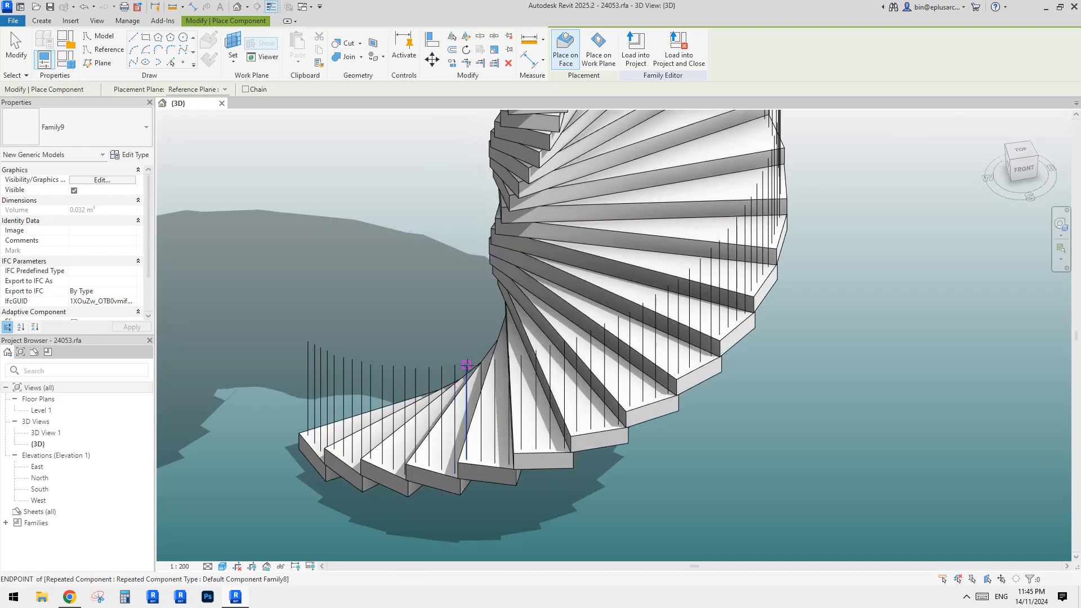
pyautogui.click(467, 365)
pyautogui.keyDown('shift'); pyautogui.moveTo(517, 367); pyautogui.dragTo(496, 371, button='middle'); pyautogui.keyUp('shift')
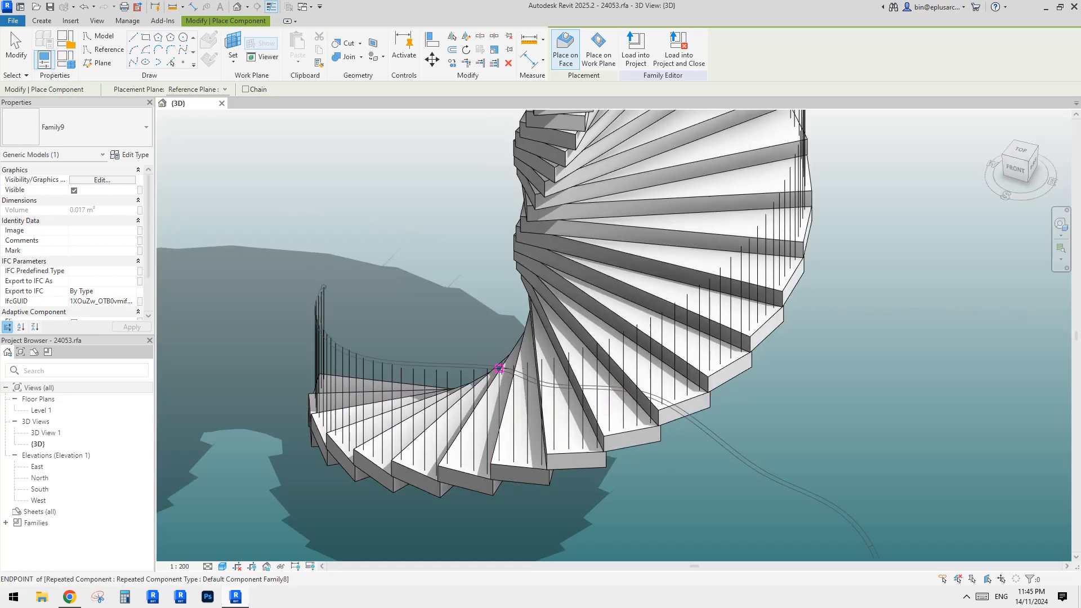
pyautogui.click(499, 369)
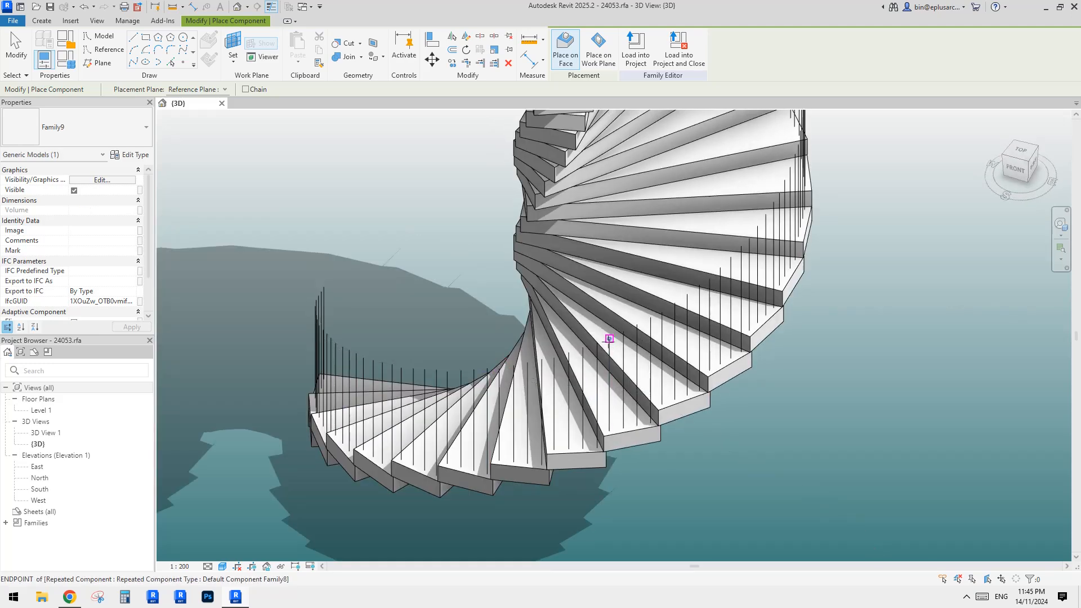
pyautogui.click(609, 339)
pyautogui.keyDown('shift'); pyautogui.moveTo(610, 338); pyautogui.dragTo(546, 367, button='middle'); pyautogui.keyUp('shift')
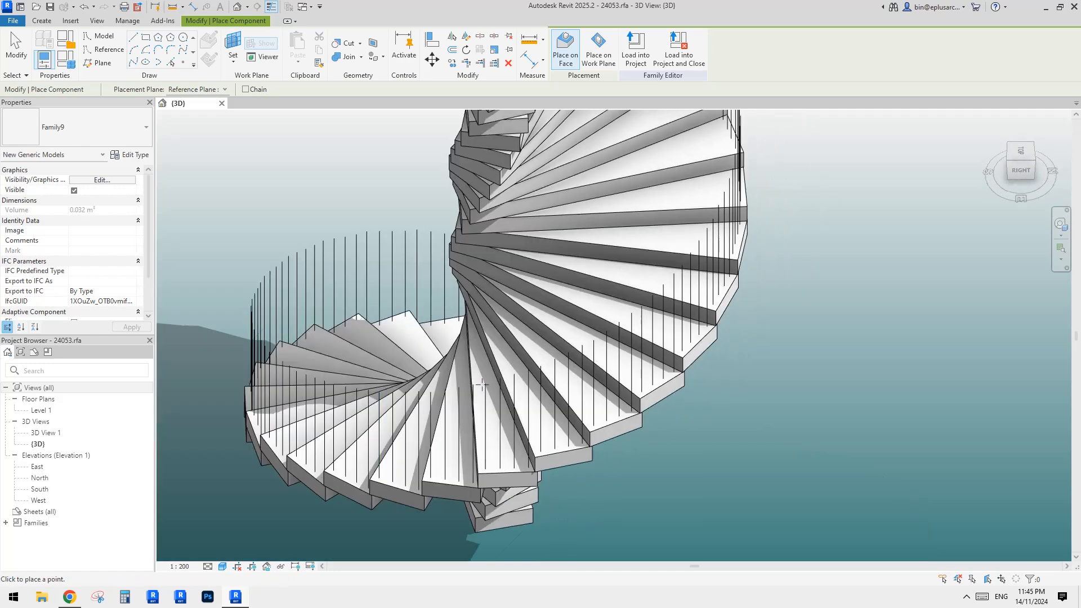
pyautogui.click(485, 384)
pyautogui.press('Escape')
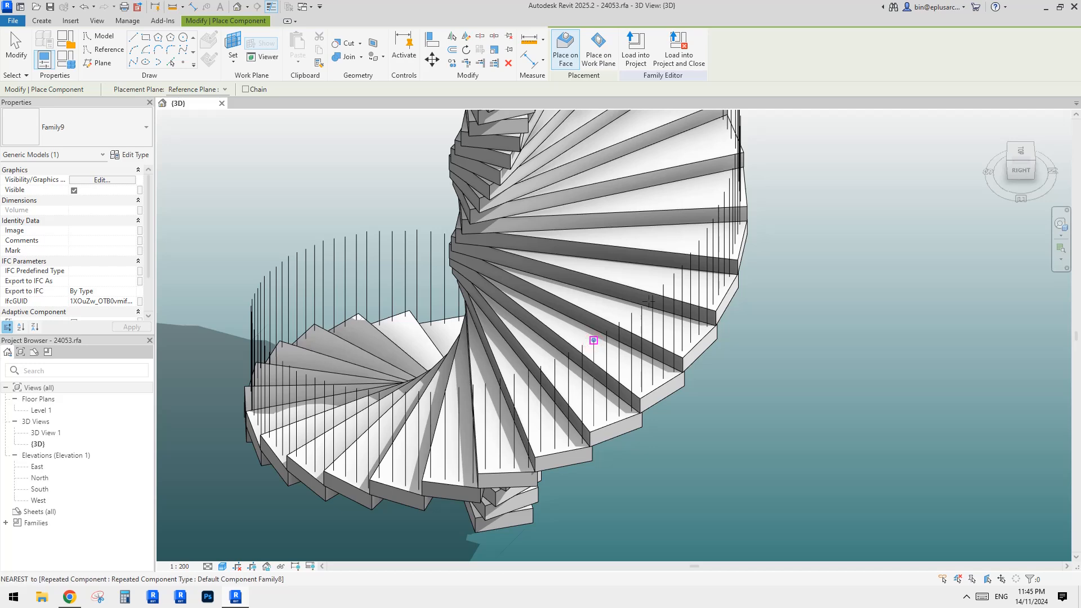
# Step: Place the railing's remaining adaptive points on the baluster tops farther up the spiral and finish the placement
pyautogui.keyDown('shift'); pyautogui.moveTo(632, 325); pyautogui.dragTo(478, 358, button='middle'); pyautogui.keyUp('shift')
pyautogui.click(431, 376)
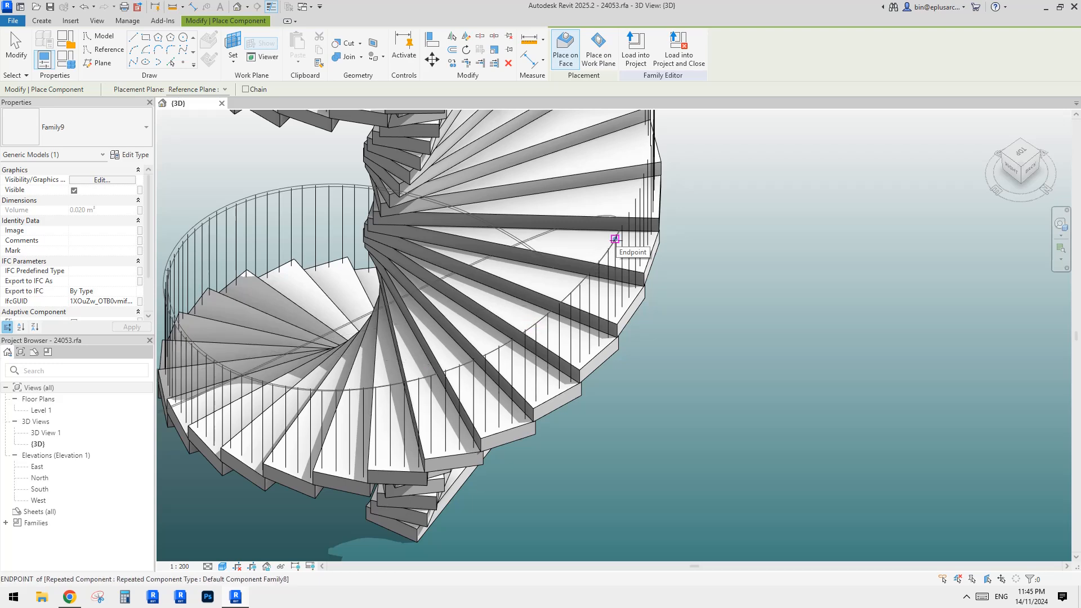
pyautogui.keyDown('shift'); pyautogui.moveTo(650, 264); pyautogui.dragTo(431, 394, button='middle'); pyautogui.keyUp('shift')
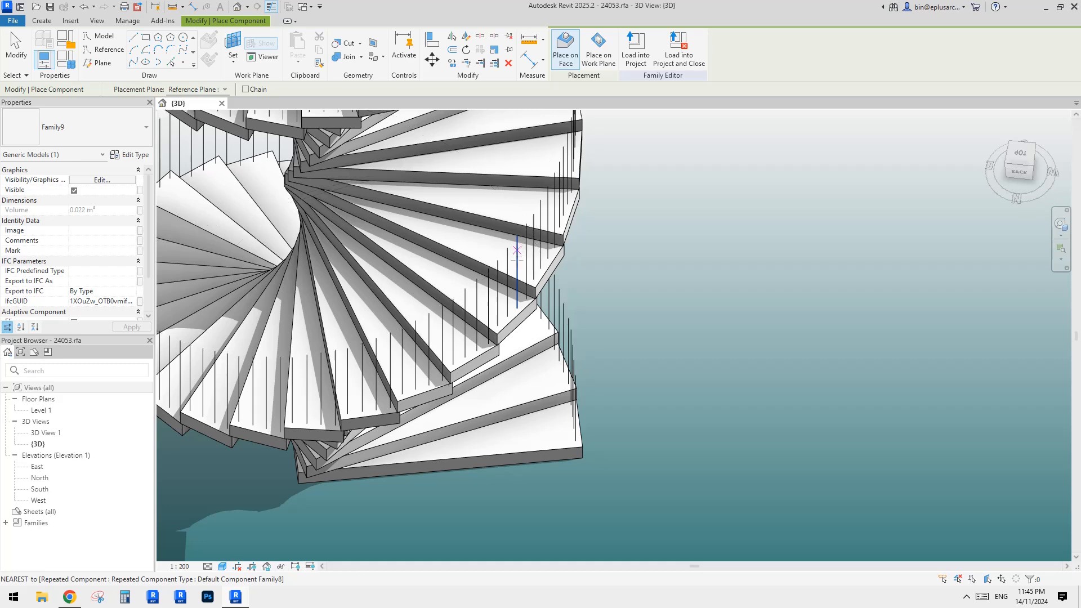
pyautogui.keyDown('shift'); pyautogui.moveTo(425, 280); pyautogui.dragTo(441, 274, button='middle'); pyautogui.keyUp('shift')
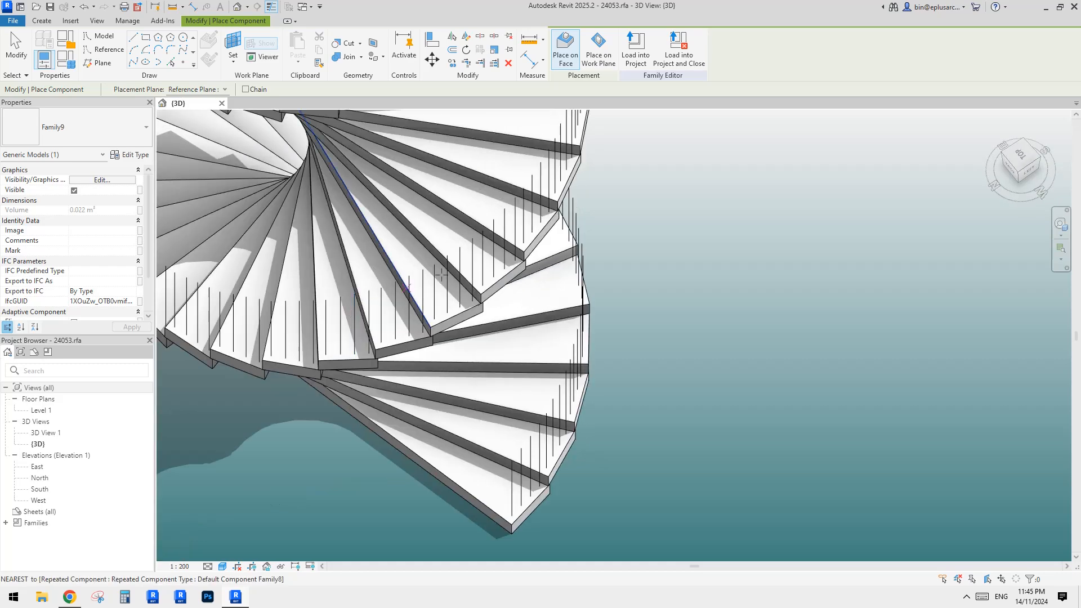
pyautogui.click(434, 264)
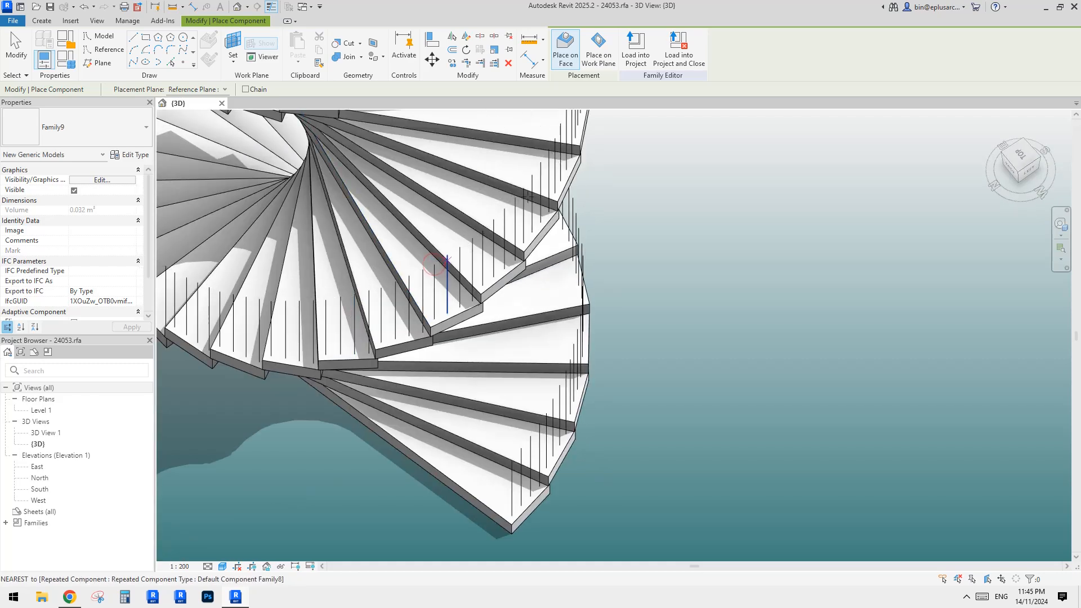
pyautogui.click(523, 188)
pyautogui.press('Escape')
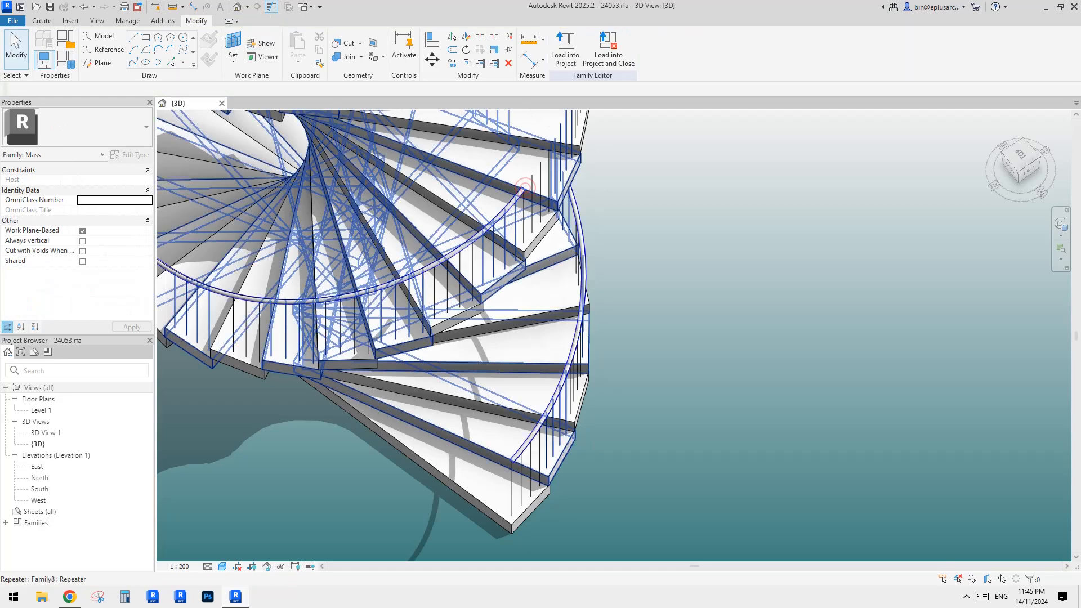
# Step: Examine the lower end of the placed handrail up close and select the railing component
pyautogui.keyDown('shift'); pyautogui.moveTo(599, 251); pyautogui.dragTo(567, 237, button='middle'); pyautogui.keyUp('shift')
pyautogui.click(566, 236)
pyautogui.keyDown('shift'); pyautogui.moveTo(308, 305); pyautogui.dragTo(636, 383, button='middle'); pyautogui.keyUp('shift')
pyautogui.scroll(2, 602, 368)
pyautogui.scroll(1, 600, 367)
pyautogui.scroll(6, 310, 418)
pyautogui.scroll(3, 505, 293)
pyautogui.click(507, 289)
pyautogui.scroll(-2, 558, 274)
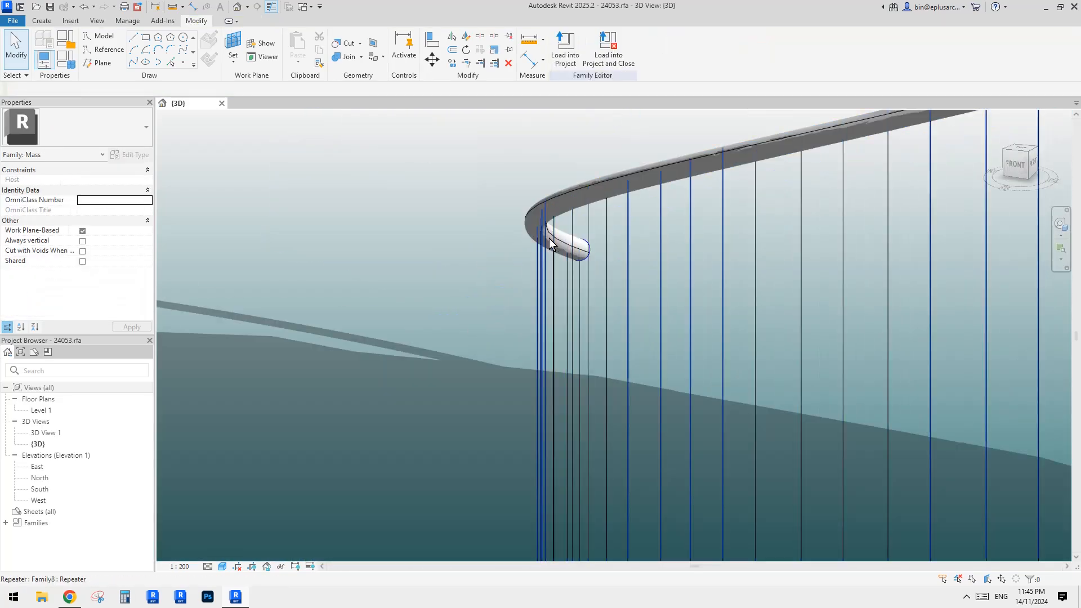
pyautogui.click(538, 220)
pyautogui.scroll(-2, 421, 292)
pyautogui.scroll(-2, 421, 292)
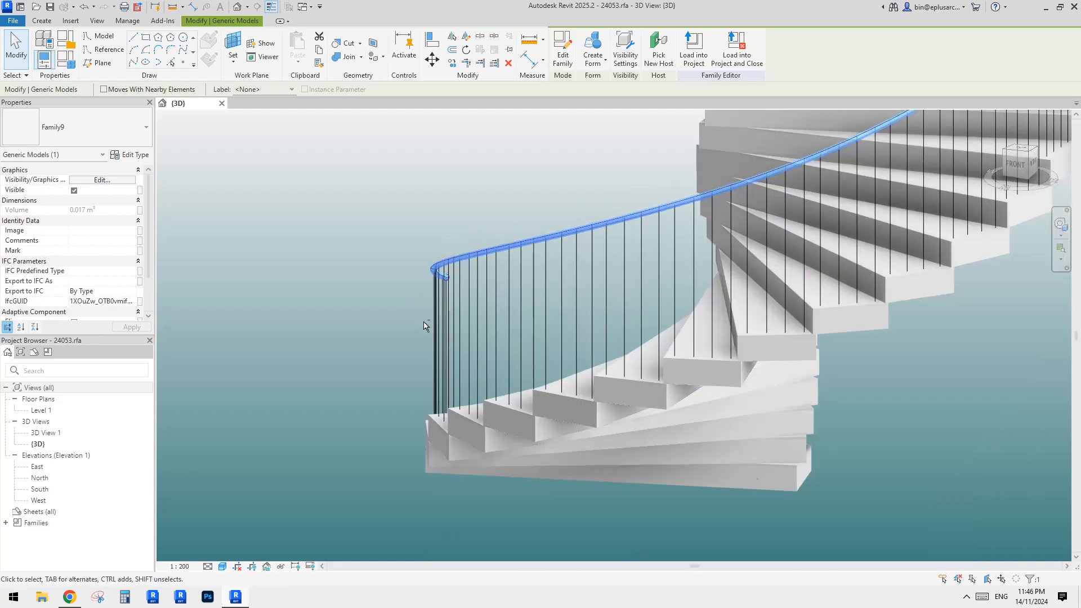
# Step: Inspect both ends and the curvature of the selected handrail for twisting along the balusters
pyautogui.keyDown('shift'); pyautogui.moveTo(425, 323); pyautogui.dragTo(407, 291, button='middle'); pyautogui.keyUp('shift')
pyautogui.scroll(-2, 432, 228)
pyautogui.scroll(6, 506, 244)
pyautogui.scroll(-2, 507, 244)
pyautogui.scroll(-3, 515, 265)
pyautogui.scroll(-1, 407, 291)
pyautogui.keyDown('shift'); pyautogui.moveTo(407, 290); pyautogui.dragTo(660, 344, button='middle'); pyautogui.keyUp('shift')
pyautogui.scroll(3, 660, 349)
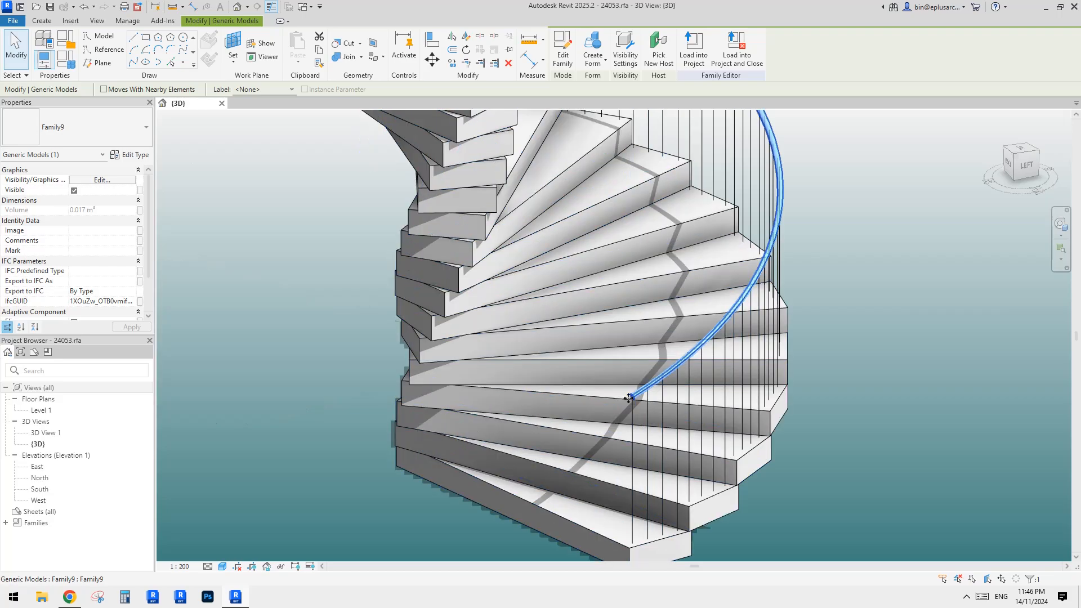
pyautogui.scroll(-4, 635, 398)
pyautogui.keyDown('shift'); pyautogui.moveTo(635, 398); pyautogui.dragTo(414, 262, button='middle'); pyautogui.keyUp('shift')
pyautogui.scroll(3, 398, 201)
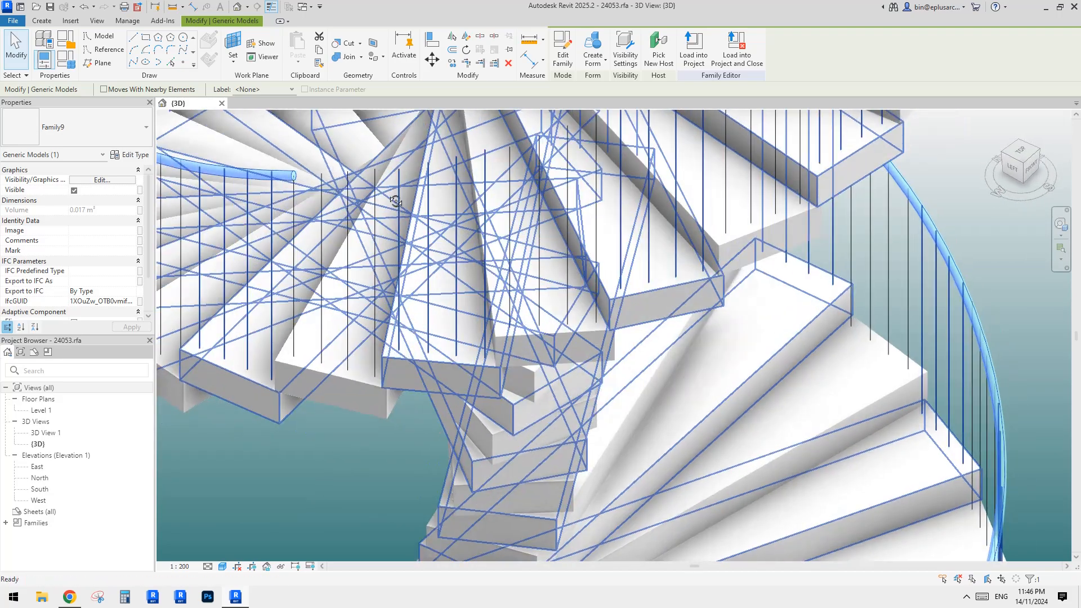
pyautogui.scroll(-5, 278, 171)
pyautogui.keyDown('shift'); pyautogui.moveTo(403, 232); pyautogui.dragTo(528, 293, button='middle'); pyautogui.keyUp('shift')
pyautogui.scroll(3, 528, 292)
pyautogui.scroll(4, 514, 400)
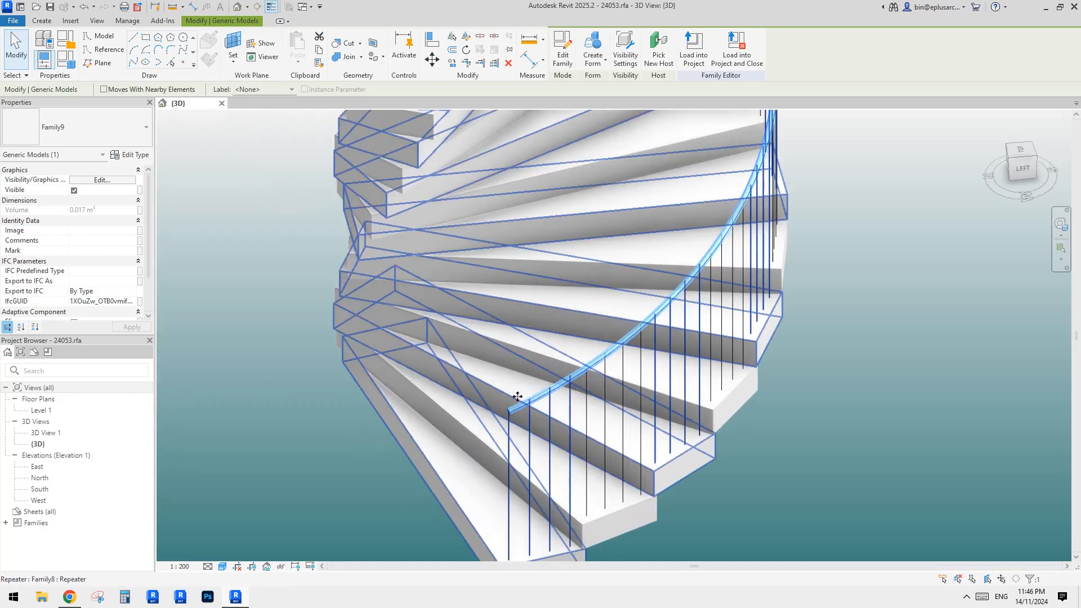
# Step: Open the selected Family9 railing for editing and delete its solid tube form
pyautogui.click(564, 60)
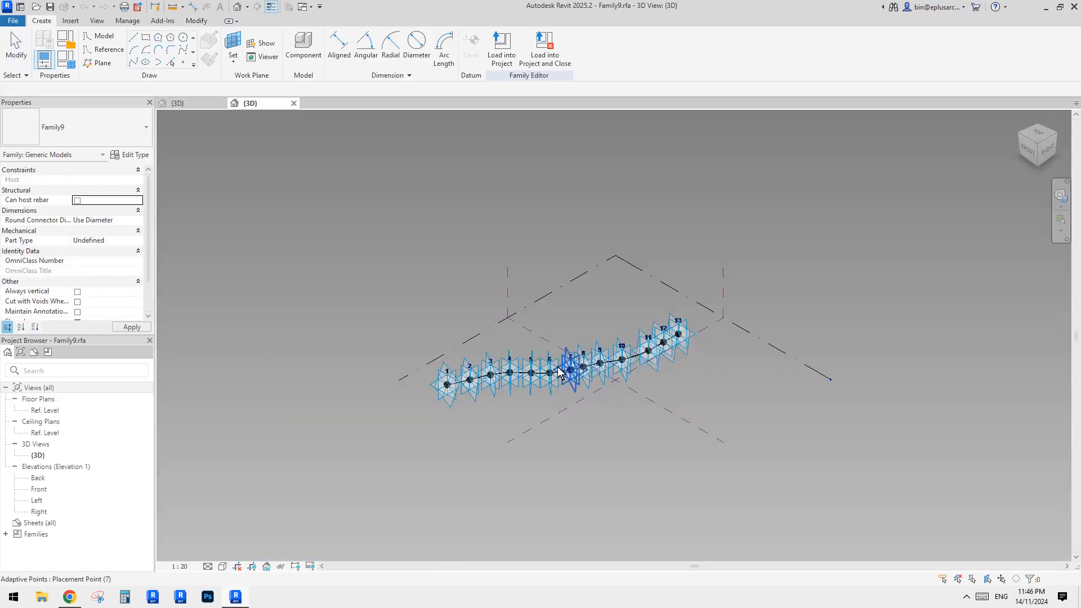
pyautogui.scroll(8, 451, 388)
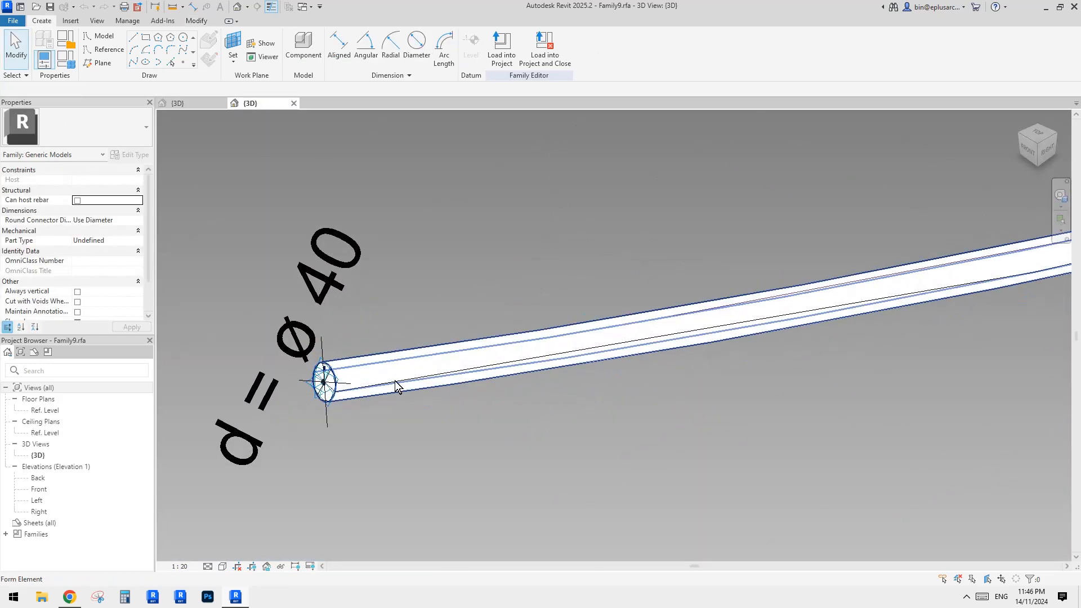
pyautogui.scroll(5, 396, 387)
pyautogui.click(570, 327)
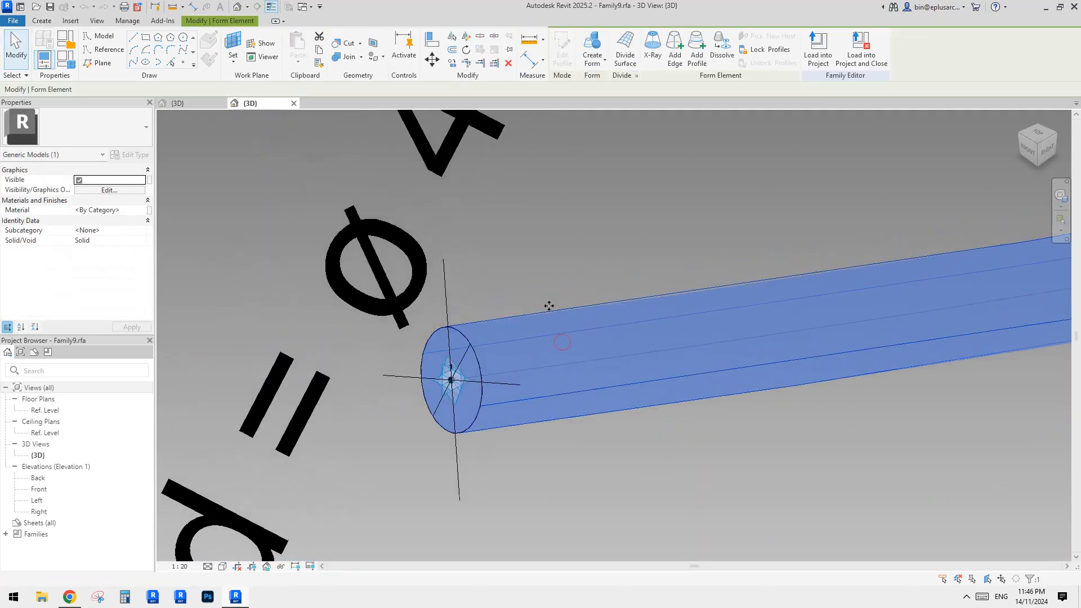
pyautogui.press('Delete')
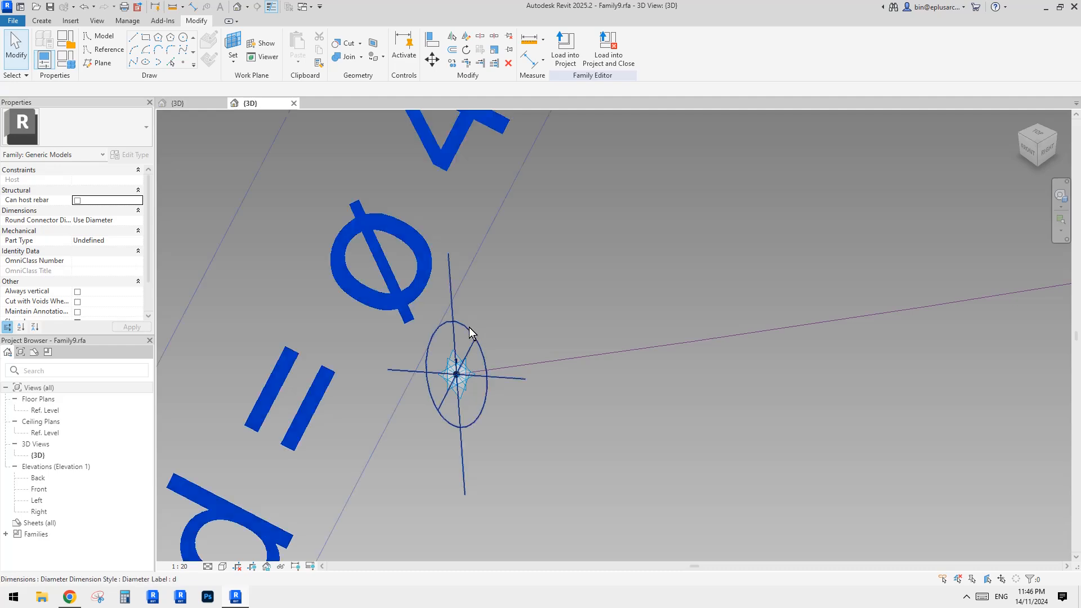
# Step: Delete the diameter dimension labelled d and the circular reference profile at placement point 1
pyautogui.scroll(-3, 469, 327)
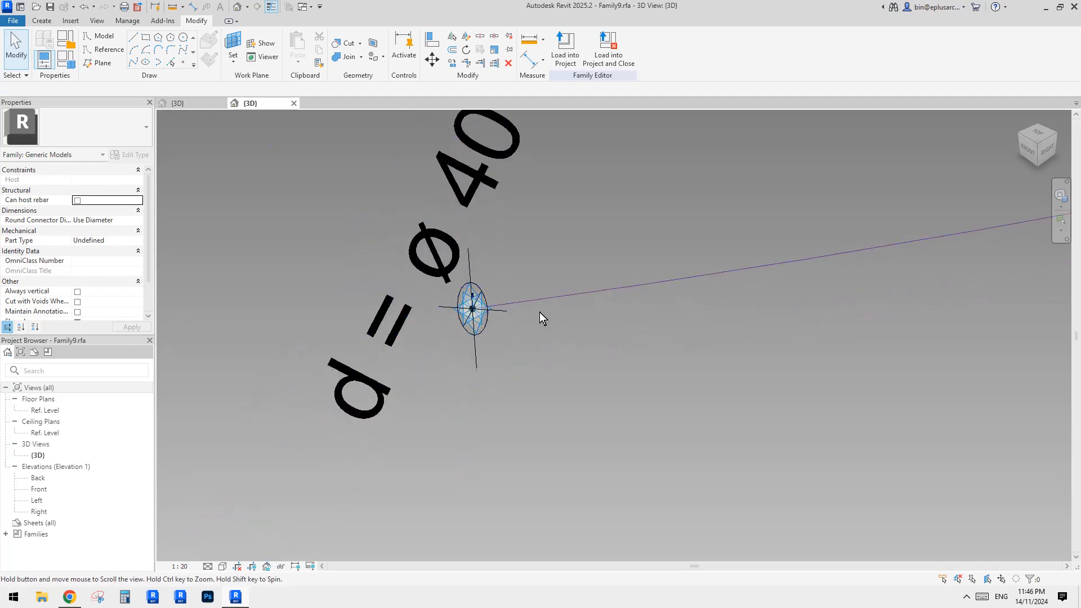
pyautogui.moveTo(539, 312); pyautogui.dragTo(538, 325, button='middle')
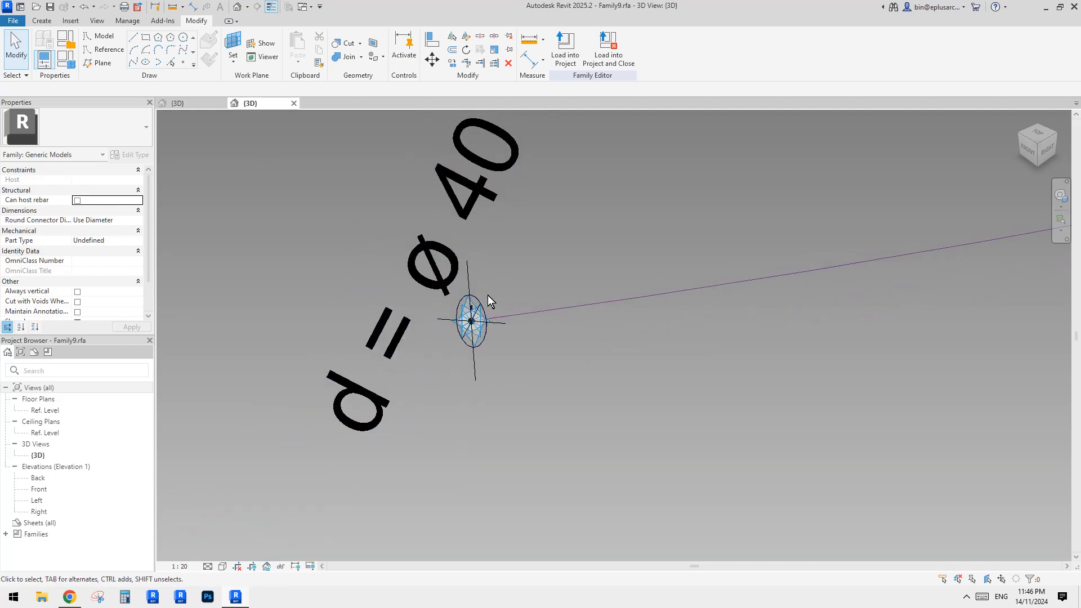
pyautogui.click(482, 195)
pyautogui.click(495, 225)
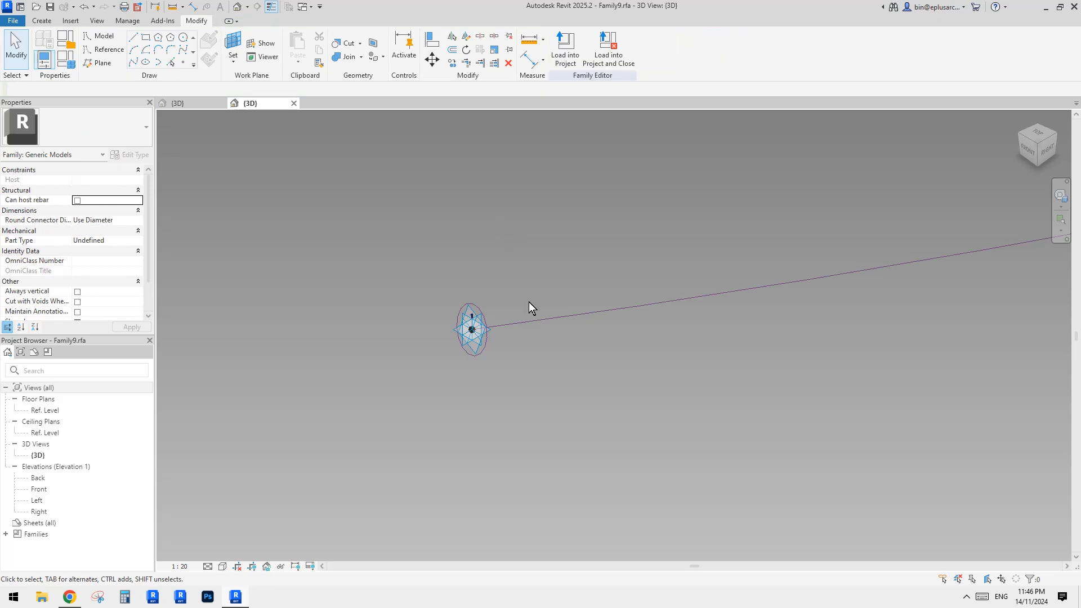
pyautogui.click(479, 295)
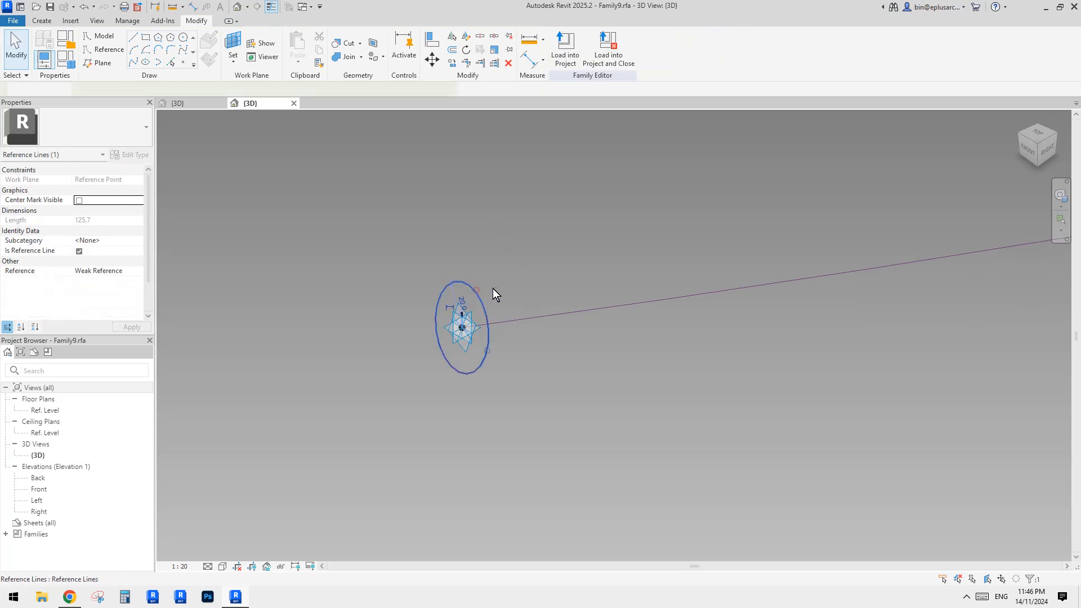
pyautogui.press('Delete')
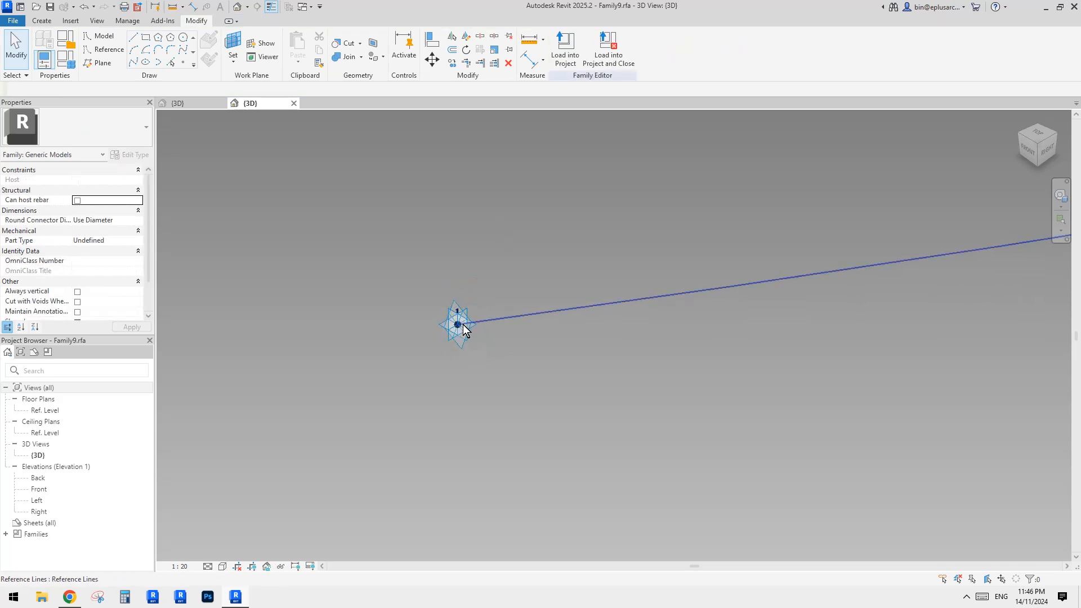
# Step: Move the hosted reference point from placement point 1 a short distance along the spline reference line
pyautogui.moveTo(458, 326); pyautogui.dragTo(578, 310)
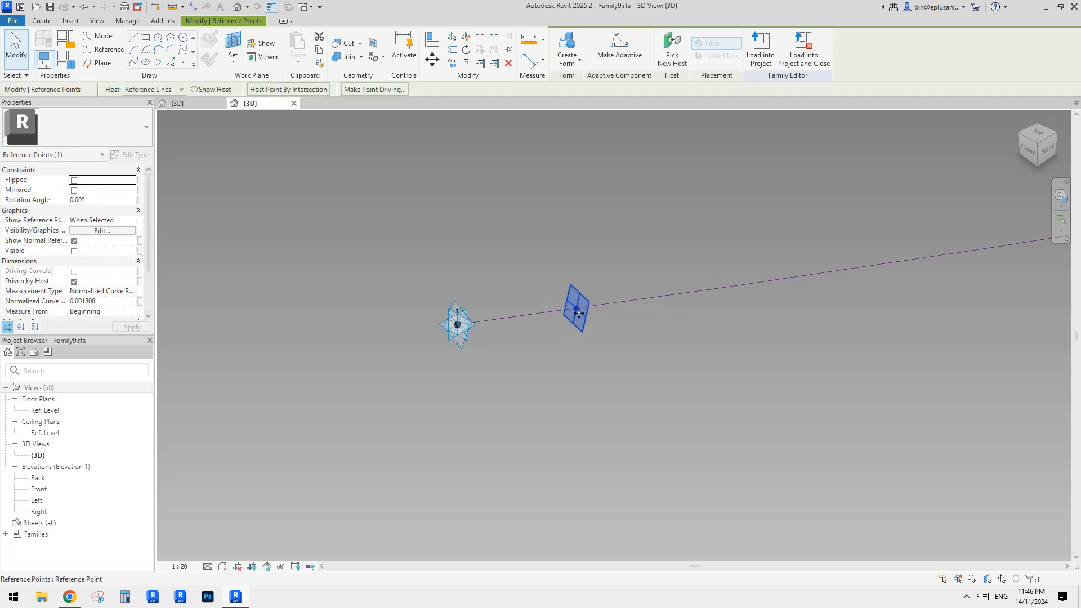
pyautogui.moveTo(579, 313); pyautogui.dragTo(579, 317, button='middle')
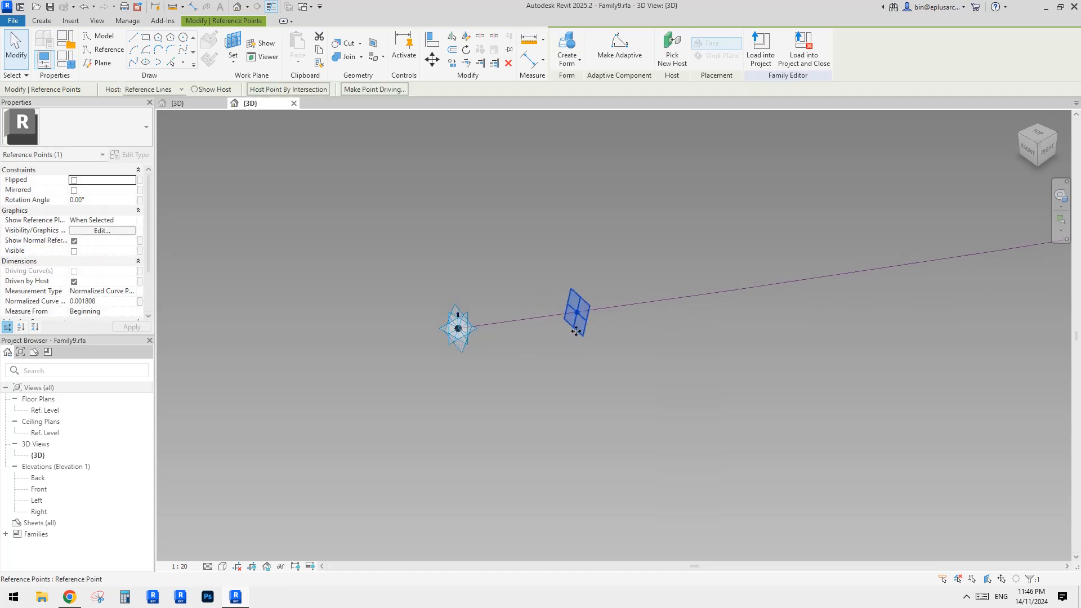
pyautogui.click(655, 305)
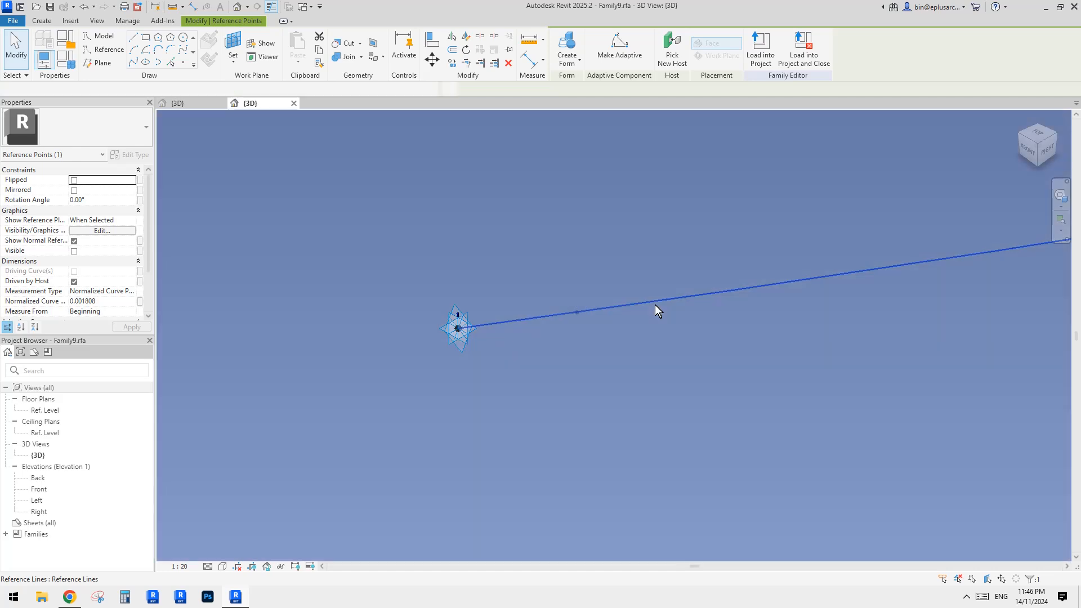
pyautogui.click(683, 357)
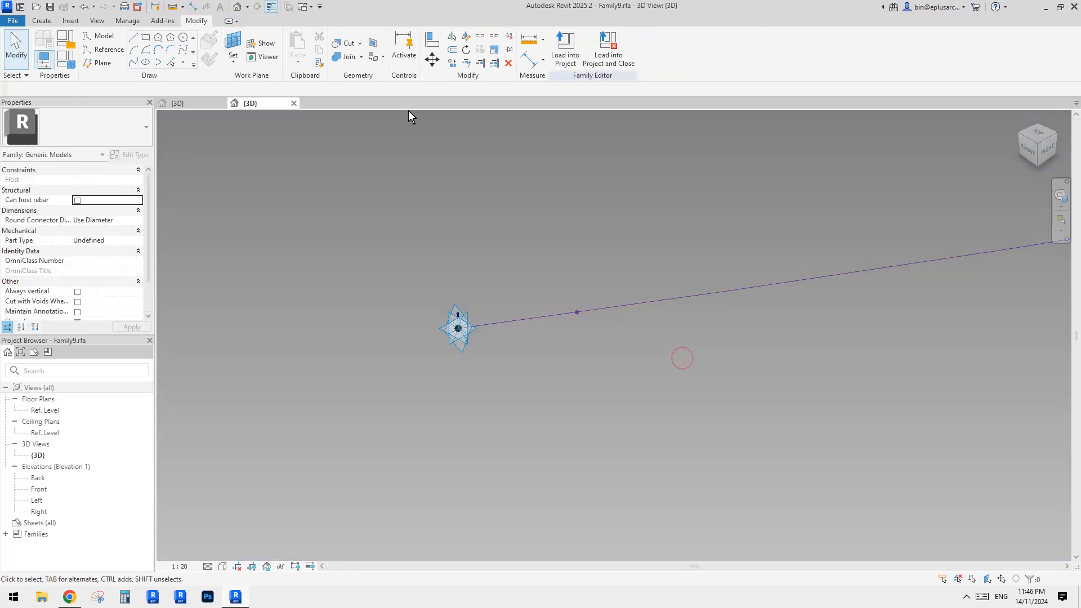
# Step: Draw a rectangular reference-line profile about 6.8 by 2.9 mm around the hosted reference point, on that point's work plane near placement point 1
pyautogui.scroll(-5, 643, 269)
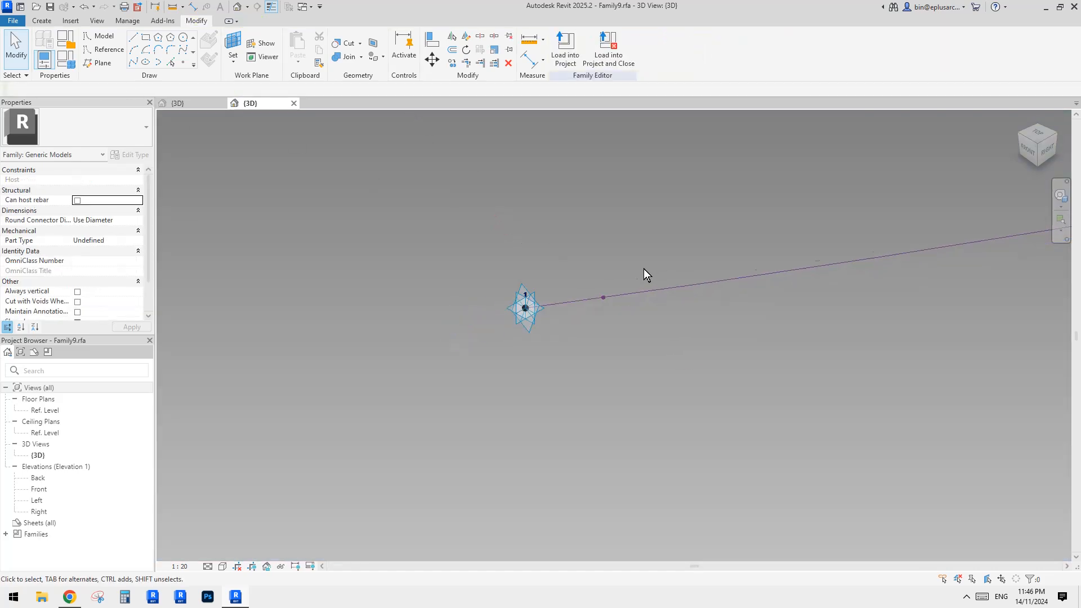
pyautogui.moveTo(661, 314); pyautogui.dragTo(463, 329, button='middle')
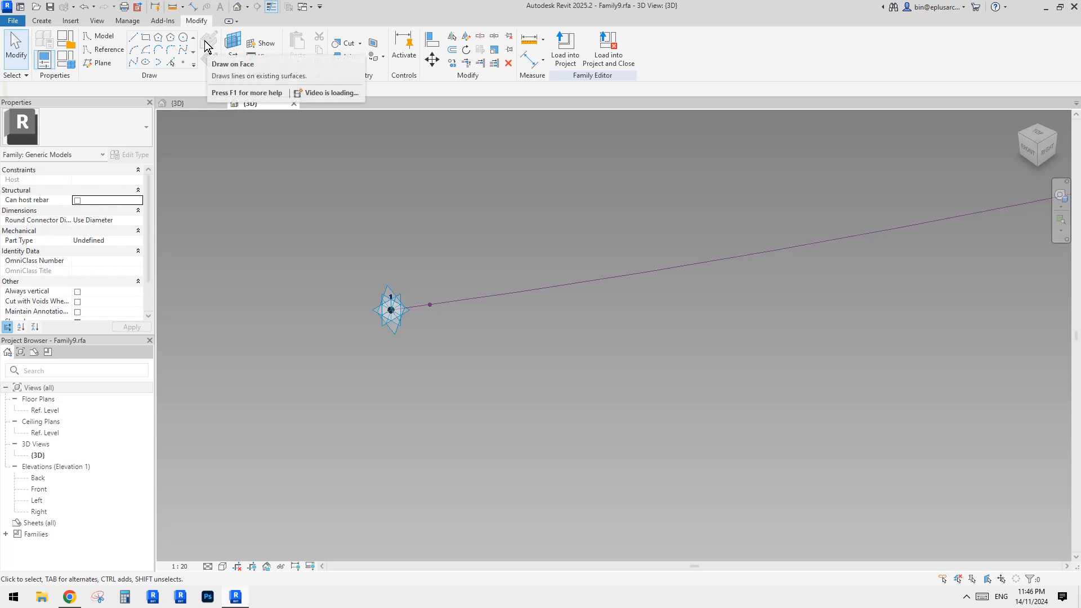
pyautogui.moveTo(471, 283); pyautogui.dragTo(521, 347, button='middle')
pyautogui.scroll(3, 532, 346)
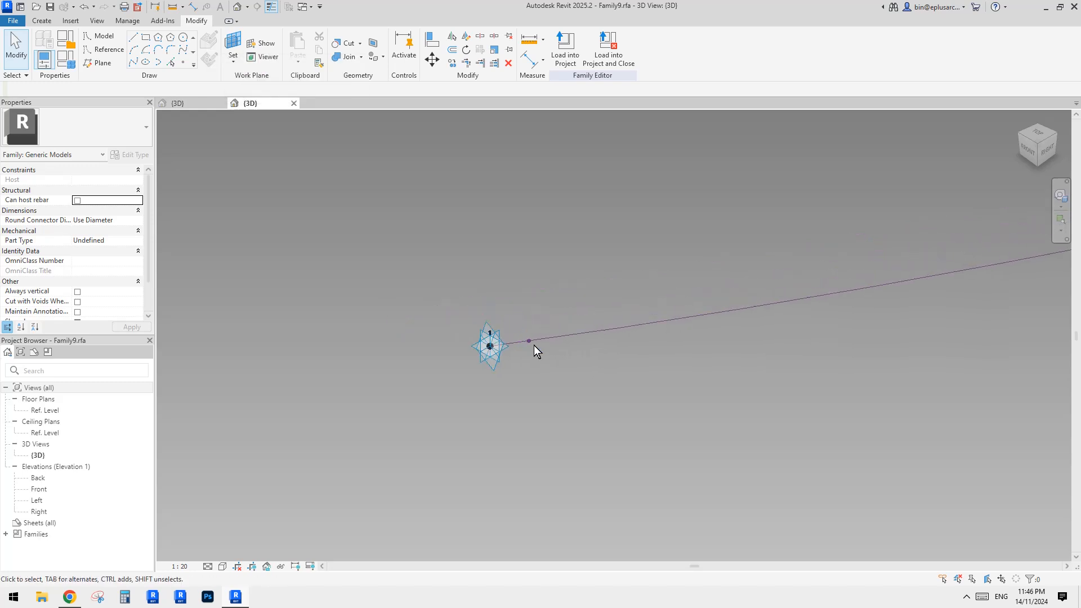
pyautogui.scroll(2, 527, 348)
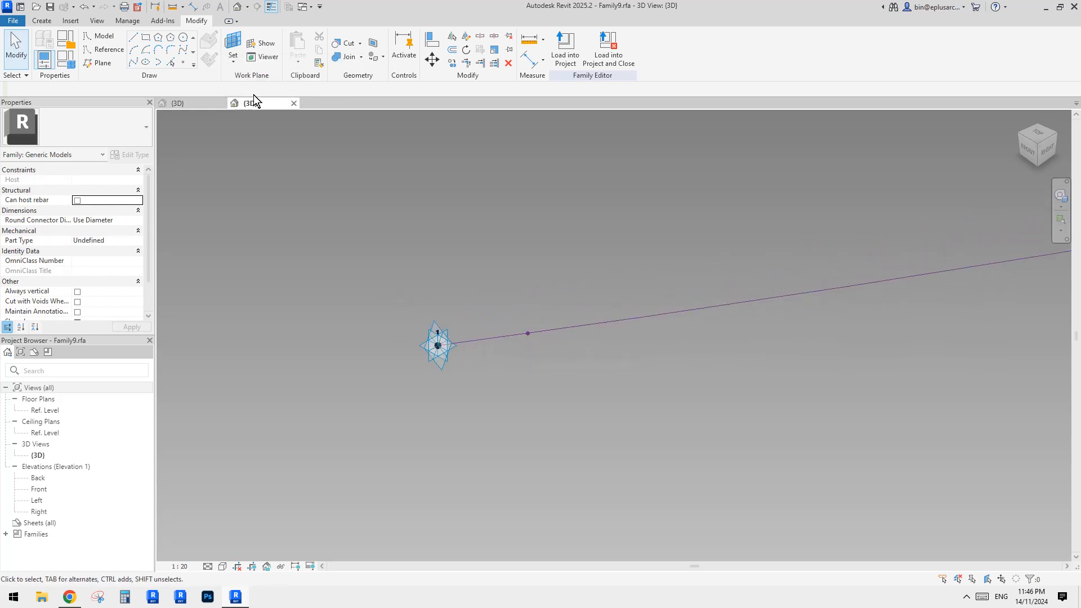
pyautogui.click(104, 49)
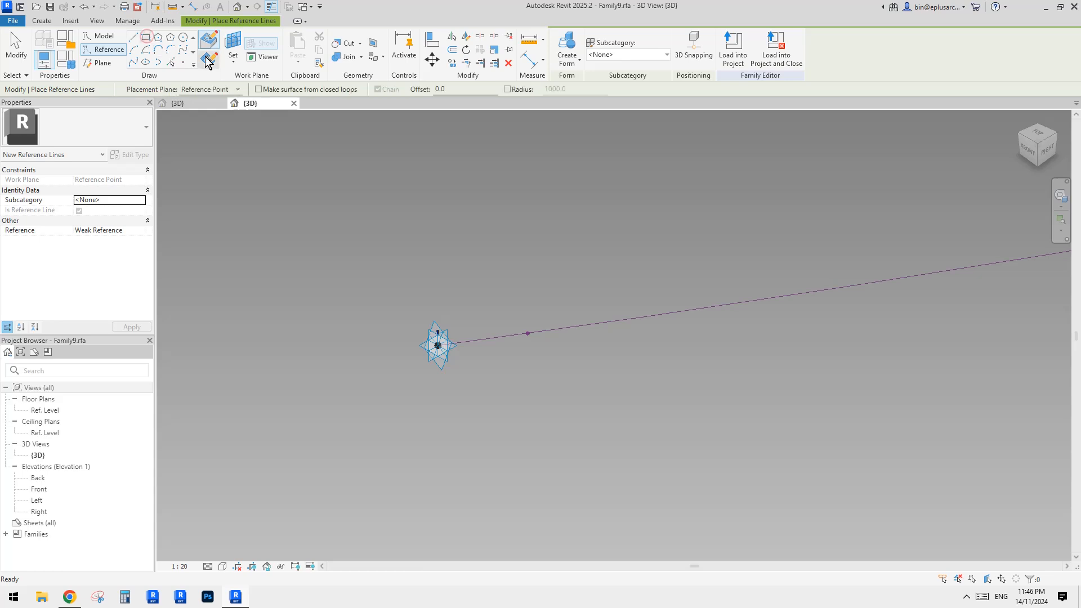
pyautogui.press('Escape')
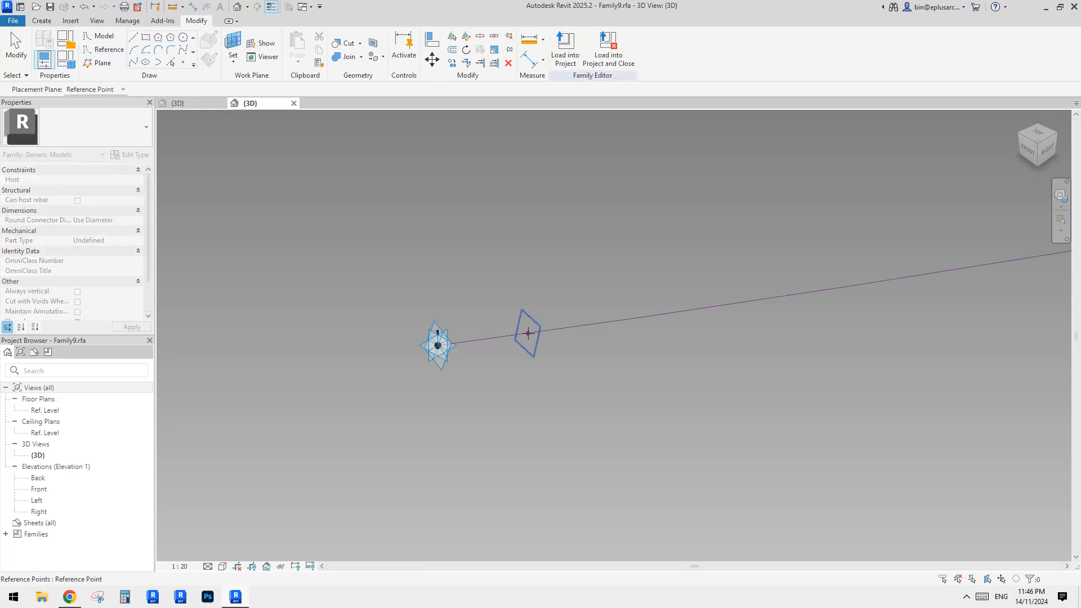
pyautogui.click(102, 50)
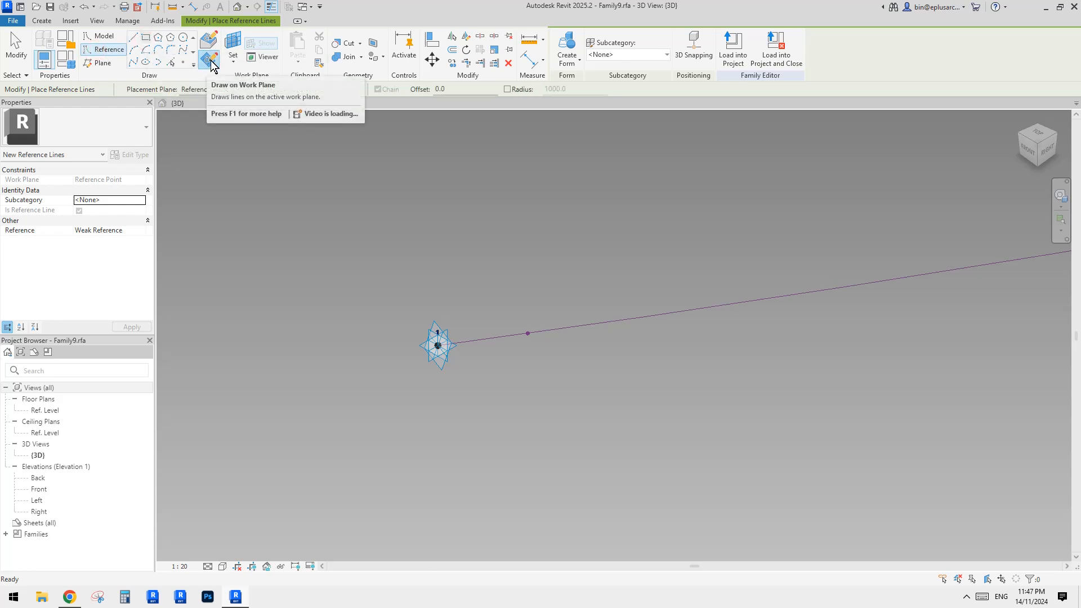
pyautogui.click(235, 46)
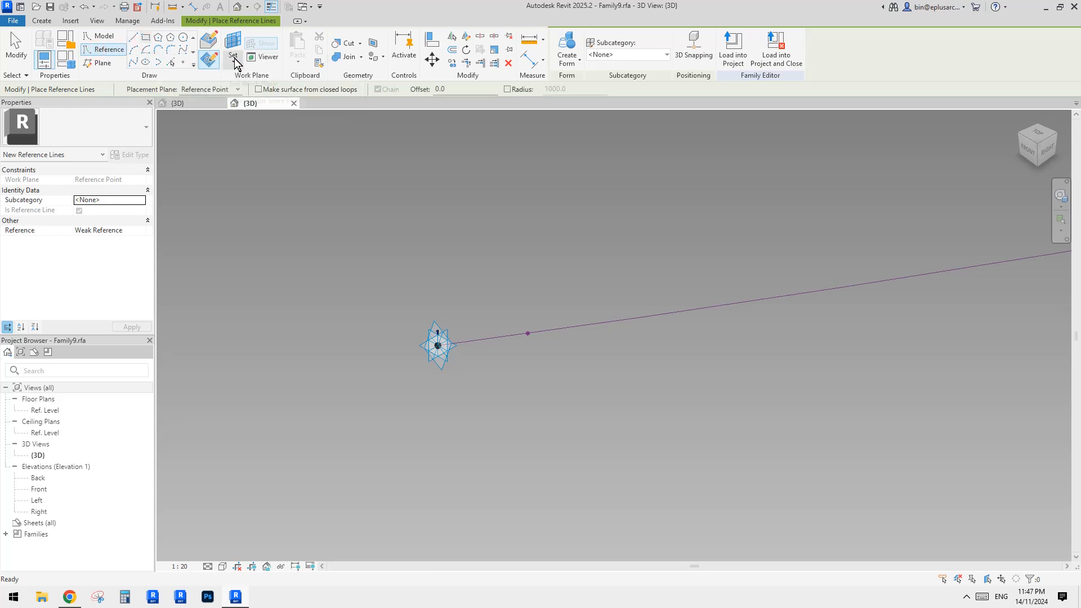
pyautogui.click(530, 334)
pyautogui.scroll(3, 526, 330)
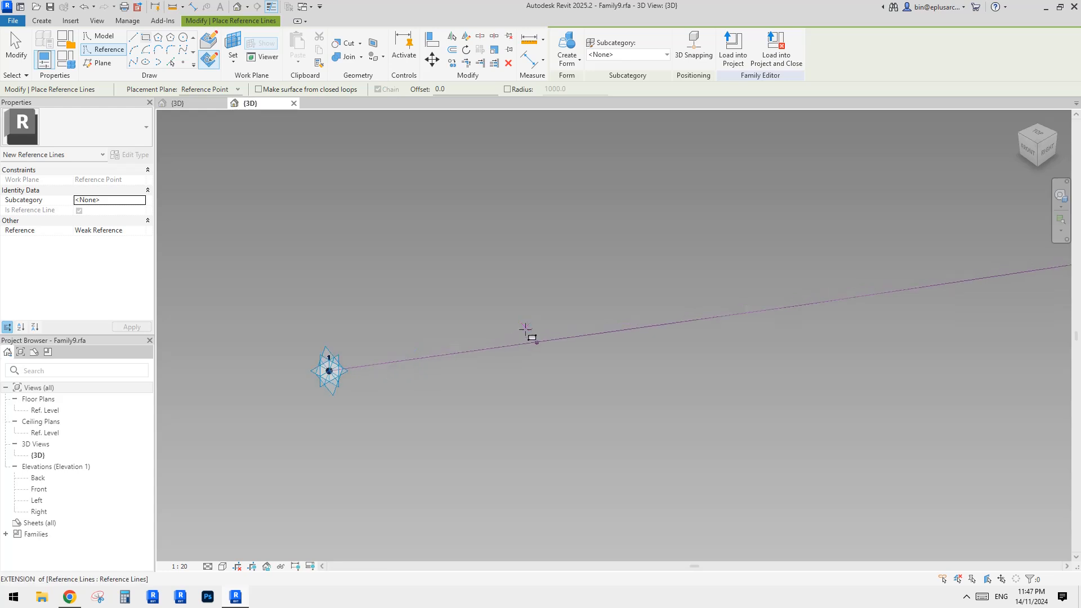
pyautogui.click(526, 328)
pyautogui.click(580, 334)
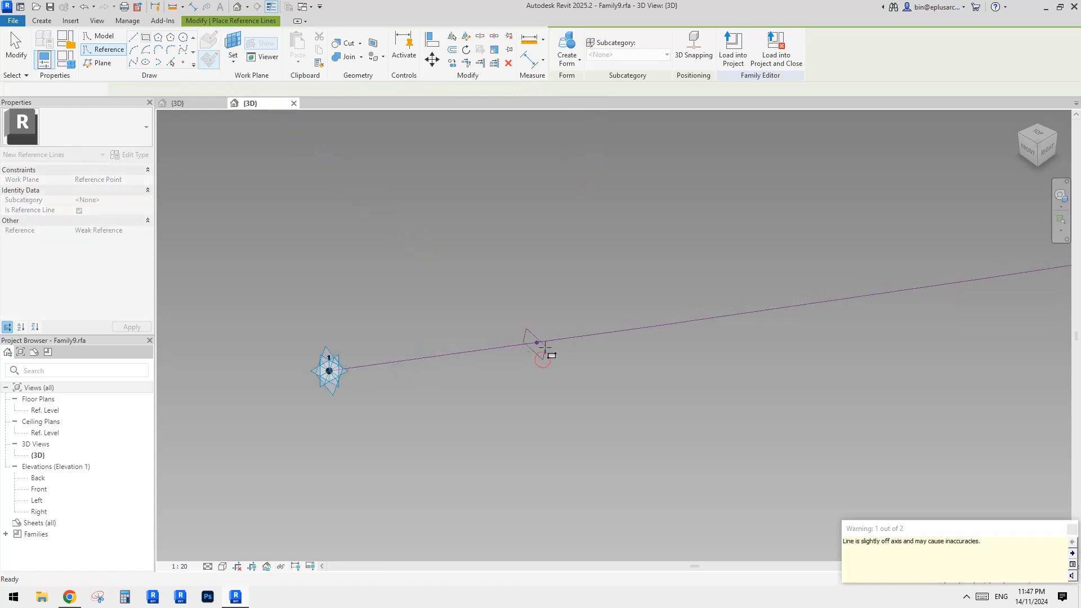
pyautogui.press('Escape')
pyautogui.scroll(-2, 538, 350)
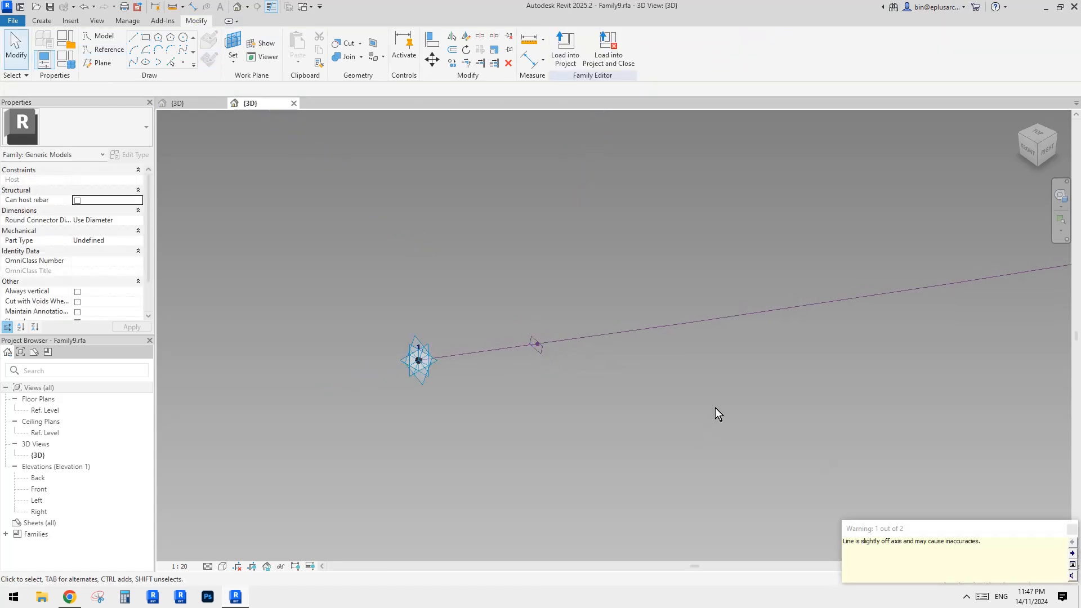
# Step: Set the short side of the rectangular reference profile near placement point 1 to 40 mm
pyautogui.scroll(4, 509, 363)
pyautogui.click(527, 300)
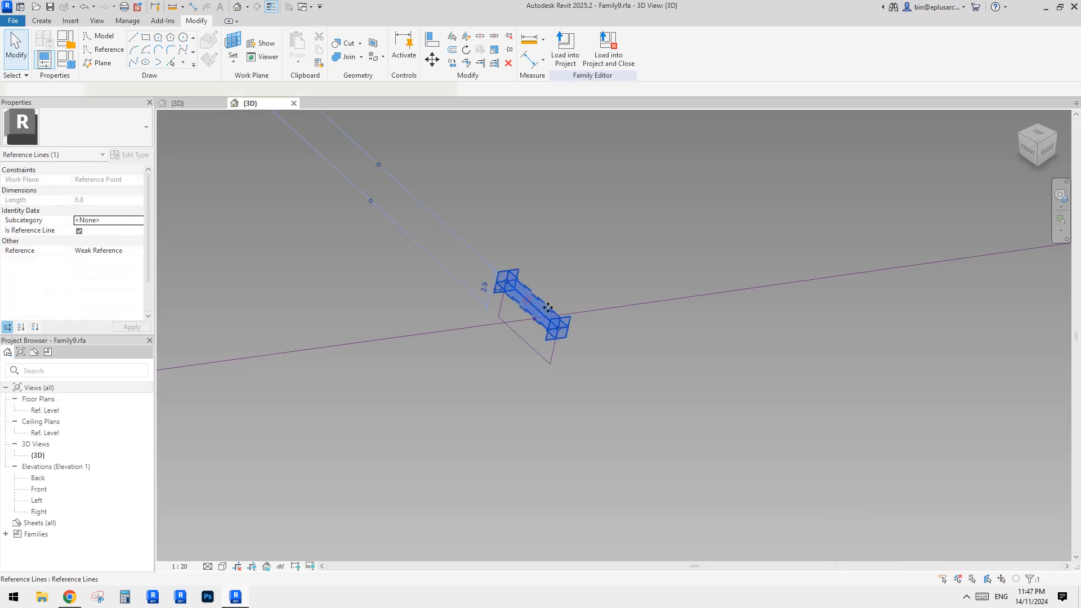
pyautogui.moveTo(549, 307)
pyautogui.keyDown('shift'); pyautogui.mouseDown(button='middle')
pyautogui.moveTo(663, 310)
pyautogui.moveTo(556, 313)
pyautogui.mouseUp(button='middle'); pyautogui.keyUp('shift')
pyautogui.click(450, 316)
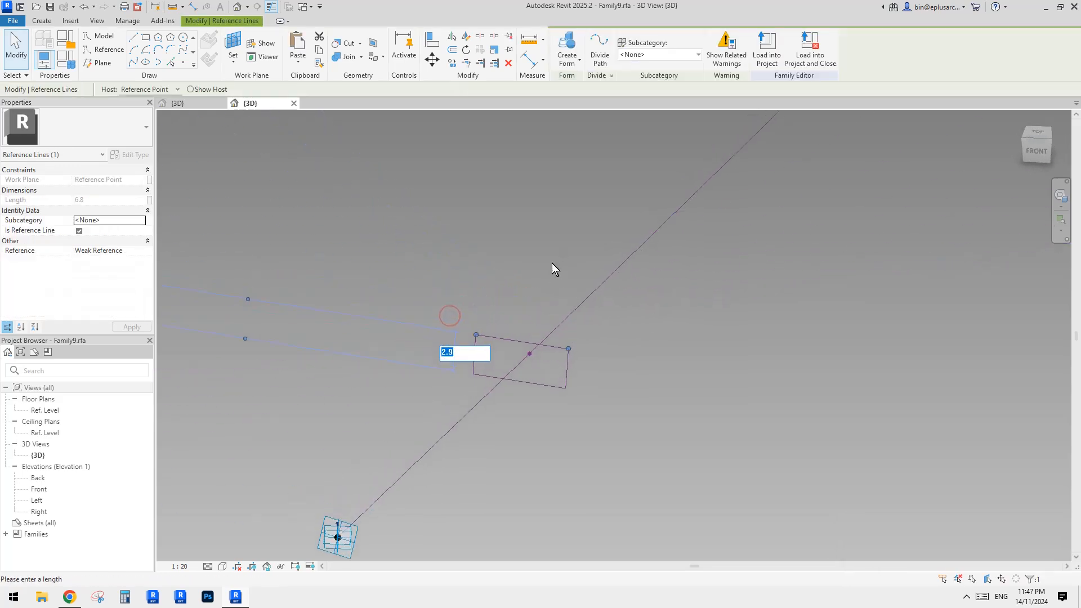
pyautogui.write('40')
pyautogui.press('Return')
pyautogui.scroll(-1, 543, 344)
# Step: Set the remaining side of the rectangular reference profile to 40 mm to make it square
pyautogui.click(572, 352)
pyautogui.scroll(-1, 572, 352)
pyautogui.click(568, 310)
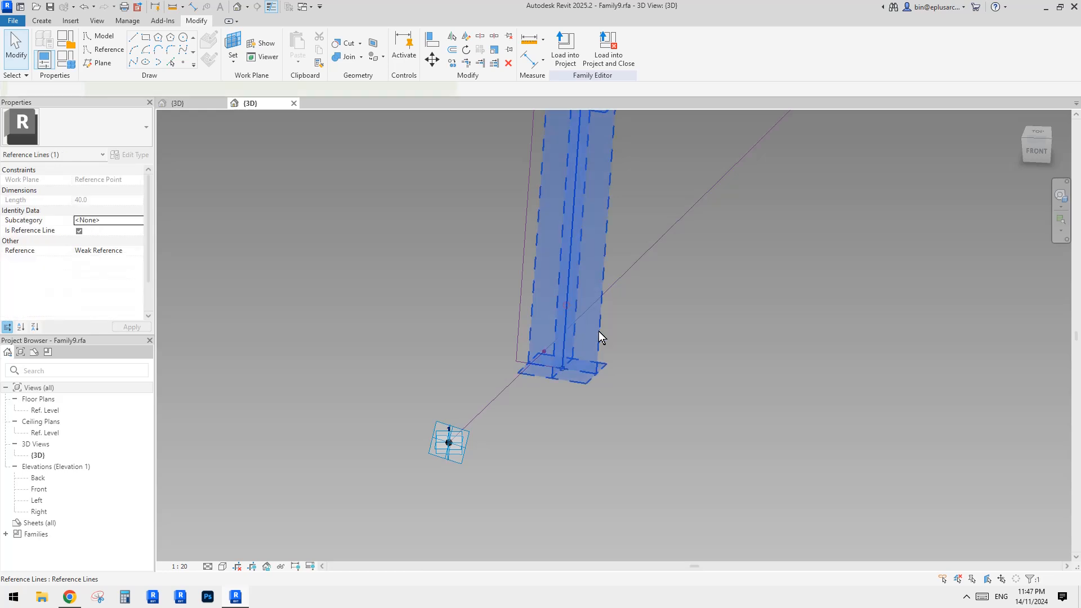
pyautogui.scroll(-1, 566, 315)
pyautogui.click(542, 220)
pyautogui.write('40')
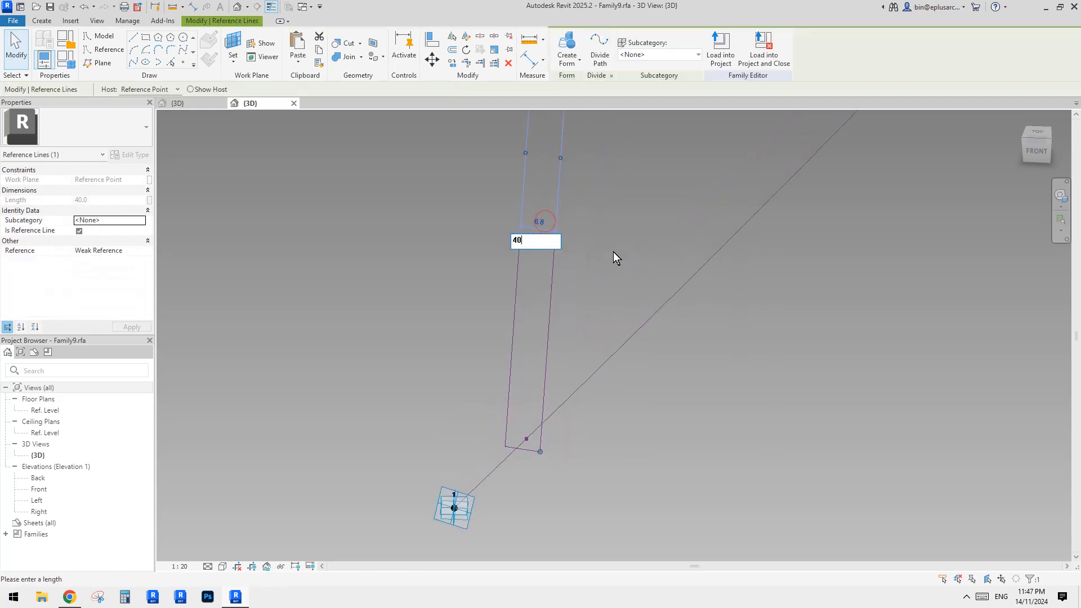
pyautogui.press('Return')
# Step: Move the whole square profile chain within its plane so that it sits roughly centred on the hosted reference point
pyautogui.click(612, 286)
pyautogui.press('Tab')
pyautogui.click(601, 243)
pyautogui.moveTo(602, 249); pyautogui.dragTo(596, 242, button='middle')
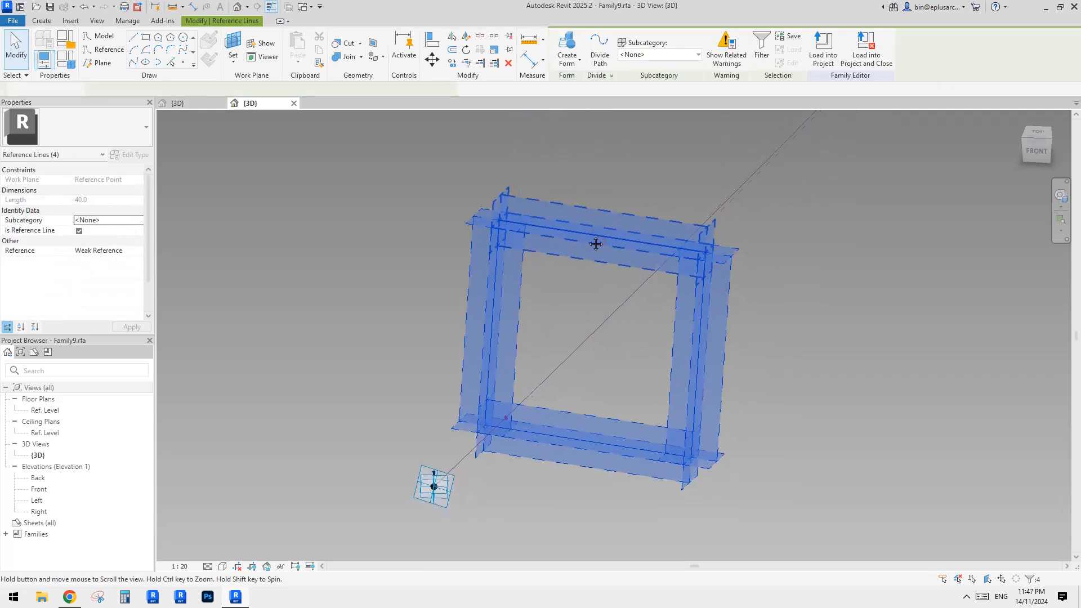
pyautogui.press('m')
pyautogui.press('v')
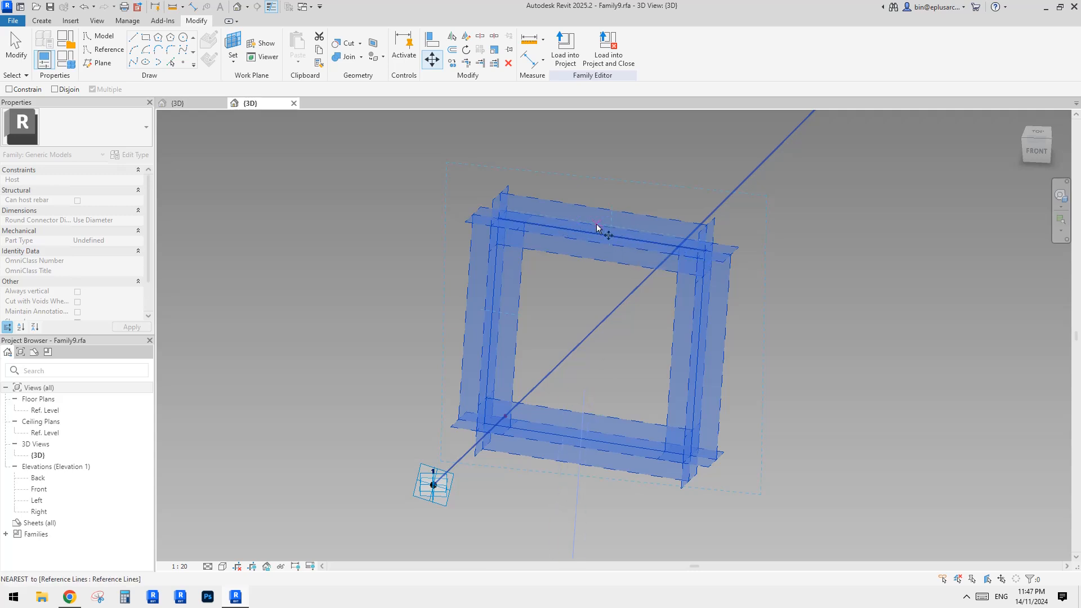
pyautogui.click(606, 227)
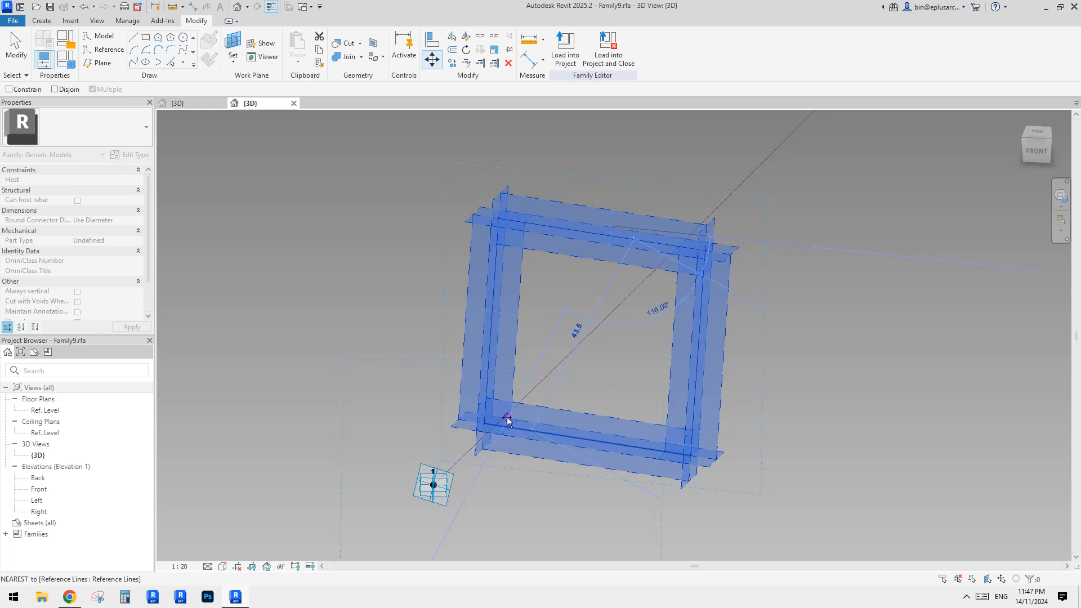
pyautogui.scroll(2, 505, 417)
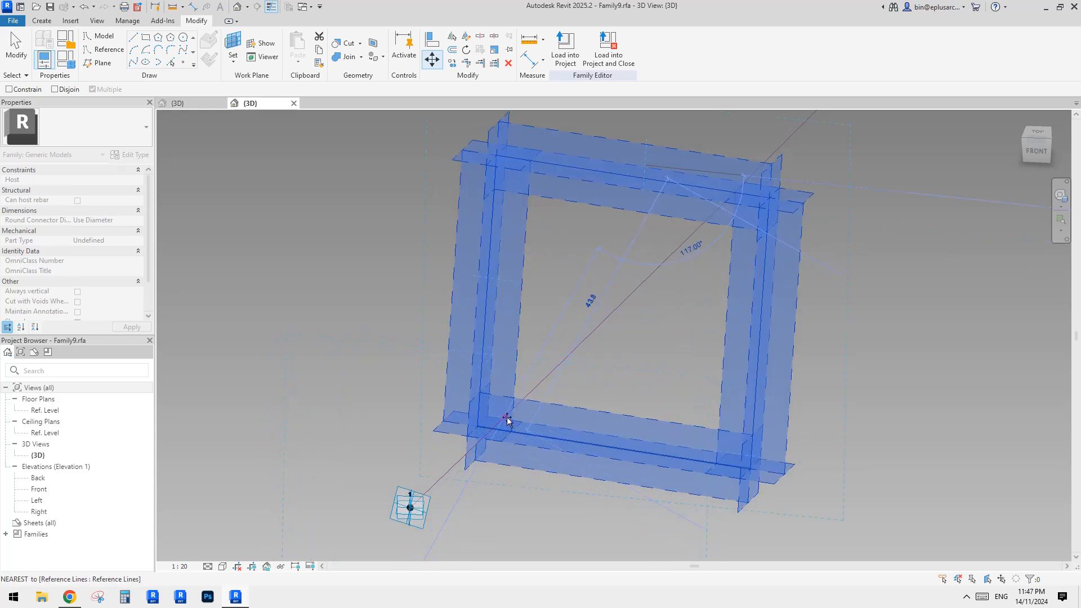
pyautogui.scroll(3, 504, 423)
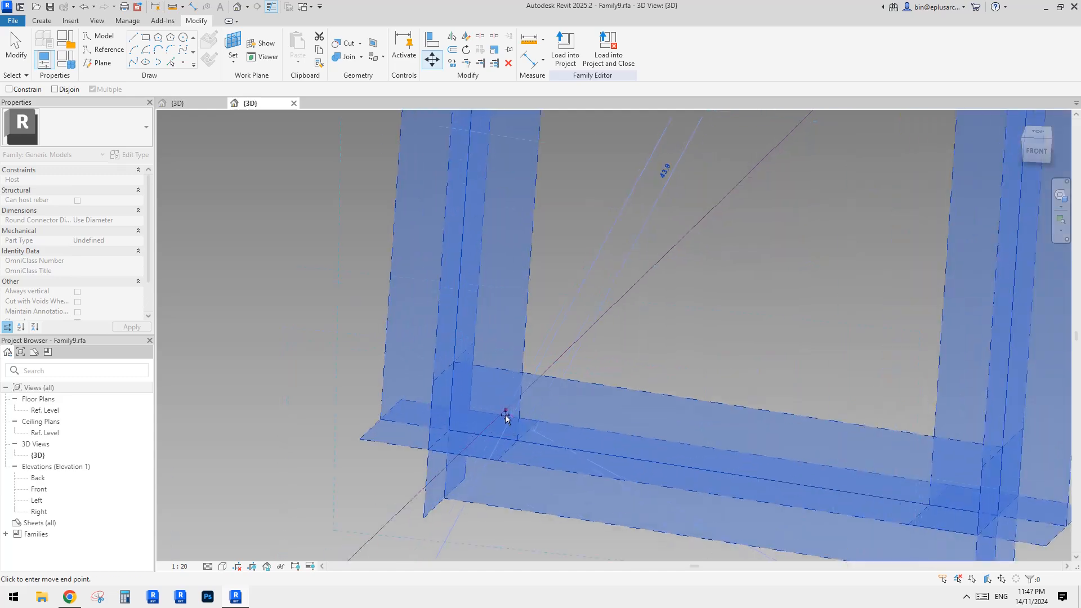
pyautogui.scroll(-5, 506, 416)
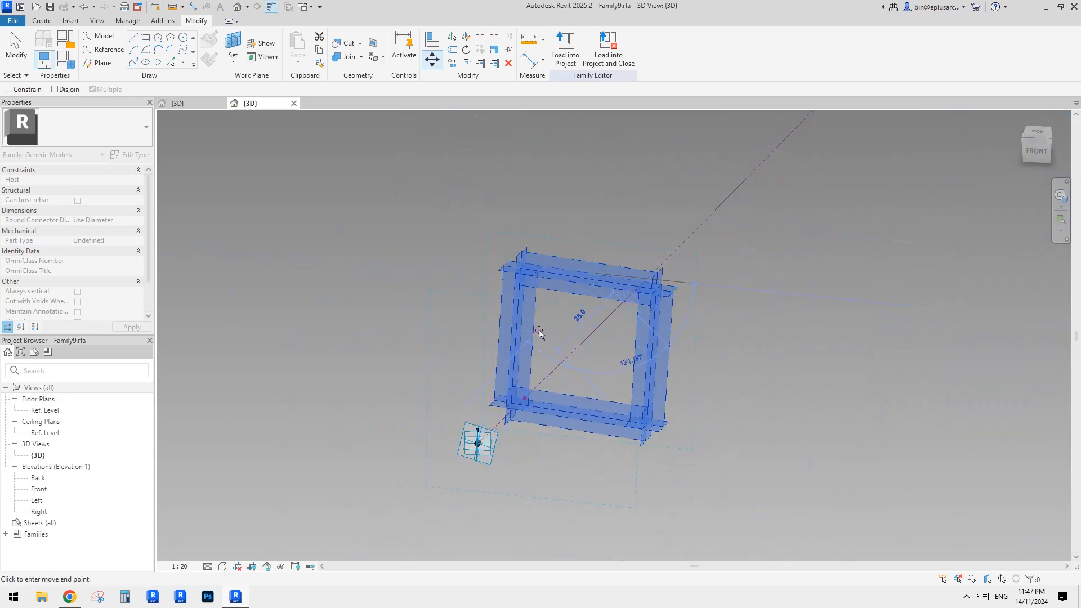
pyautogui.click(539, 332)
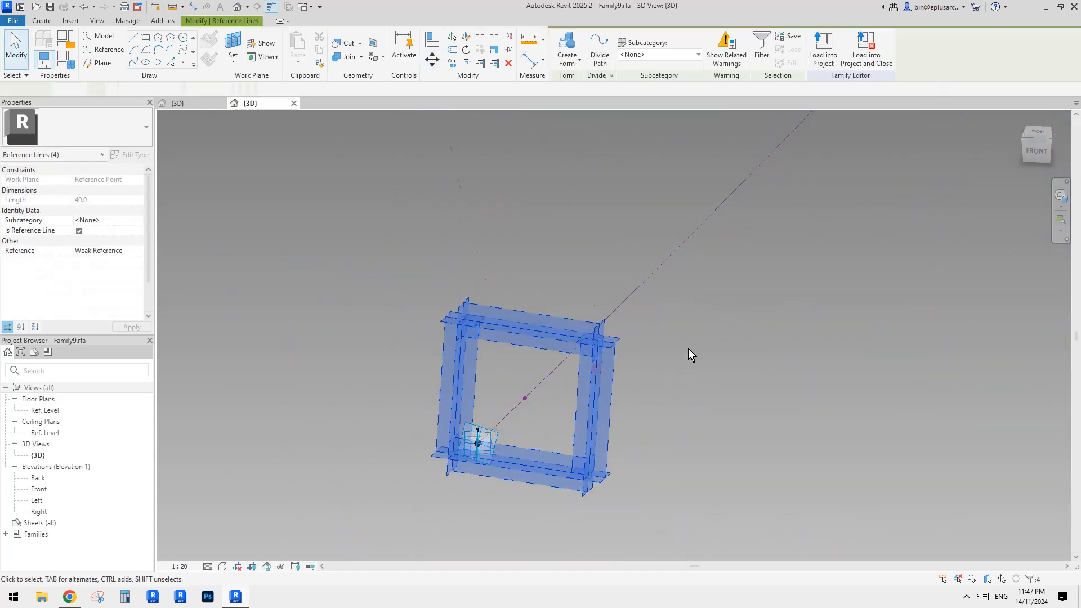
pyautogui.keyDown('shift'); pyautogui.moveTo(691, 355); pyautogui.dragTo(692, 305, button='middle'); pyautogui.keyUp('shift')
pyautogui.keyDown('shift'); pyautogui.moveTo(561, 412); pyautogui.dragTo(631, 388, button='middle'); pyautogui.keyUp('shift')
pyautogui.click(566, 418)
# Step: Delete the diameter dimension labelled d and the circular reference profile at placement point 13, the far end of the spline
pyautogui.scroll(-1, 628, 382)
pyautogui.moveTo(819, 366); pyautogui.dragTo(166, 424, button='middle')
pyautogui.scroll(8, 670, 327)
pyautogui.scroll(4, 620, 350)
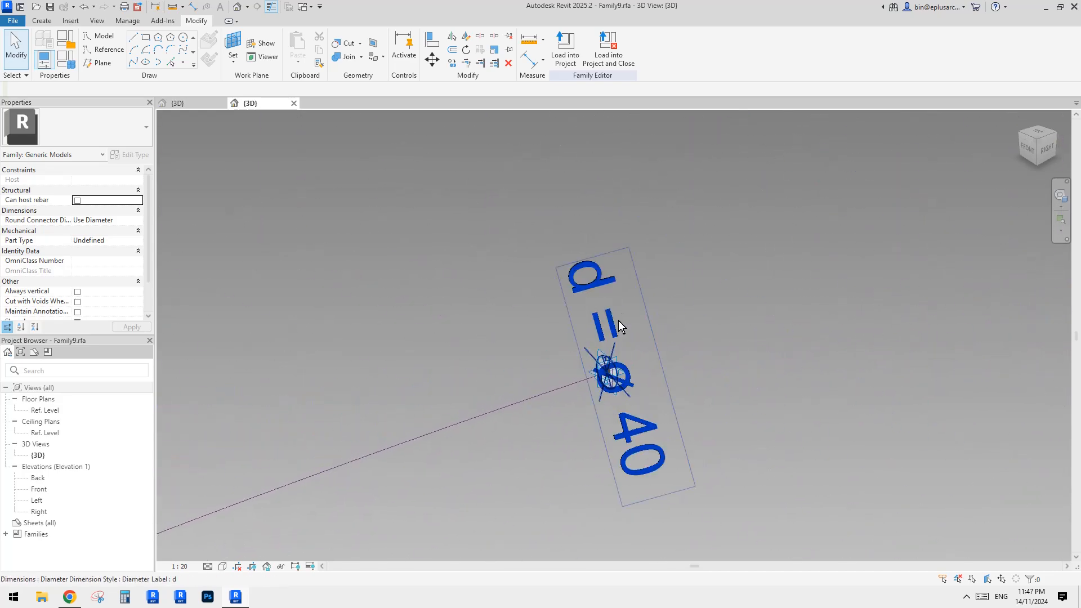
pyautogui.click(618, 323)
pyautogui.moveTo(637, 279); pyautogui.dragTo(637, 286, button='middle')
pyautogui.click(637, 286)
pyautogui.scroll(5, 607, 400)
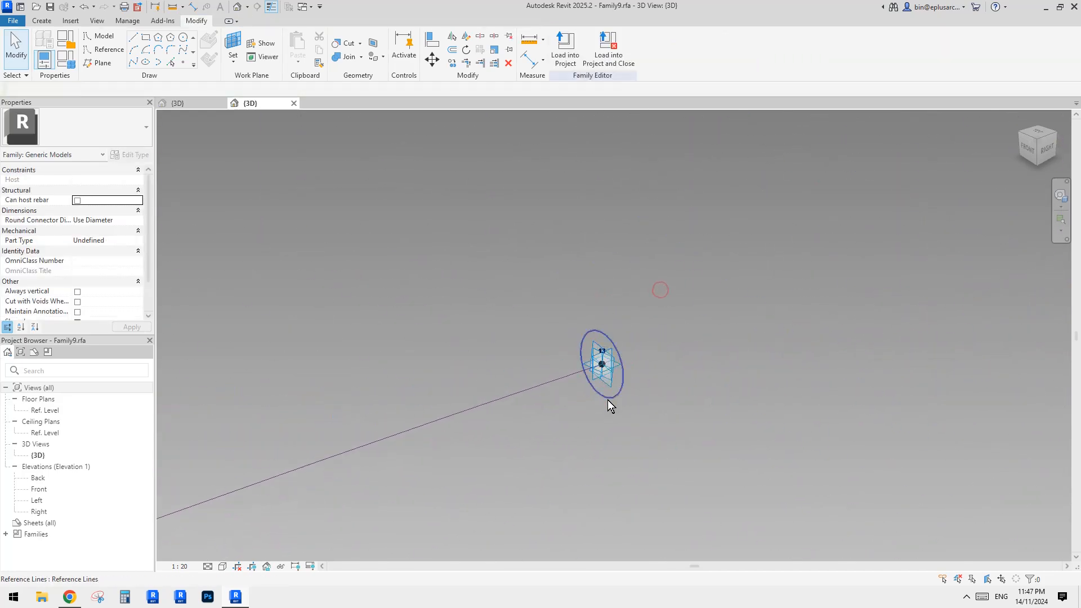
pyautogui.click(606, 294)
pyautogui.press('Delete')
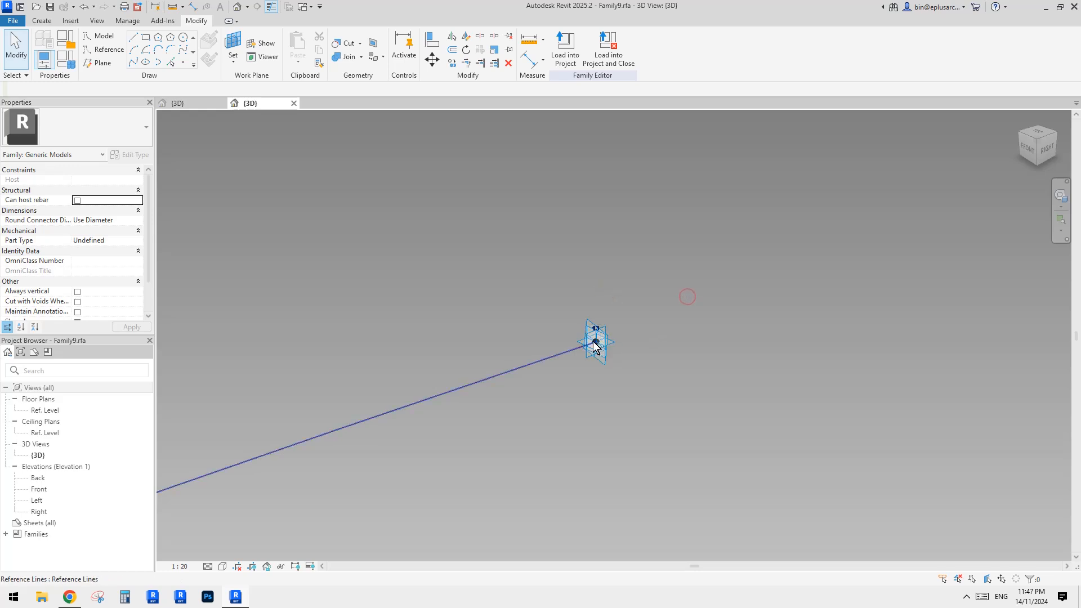
# Step: Move the hosted reference point off placement point 13 along the spline and delete it
pyautogui.moveTo(596, 342); pyautogui.dragTo(528, 368)
pyautogui.click(565, 408)
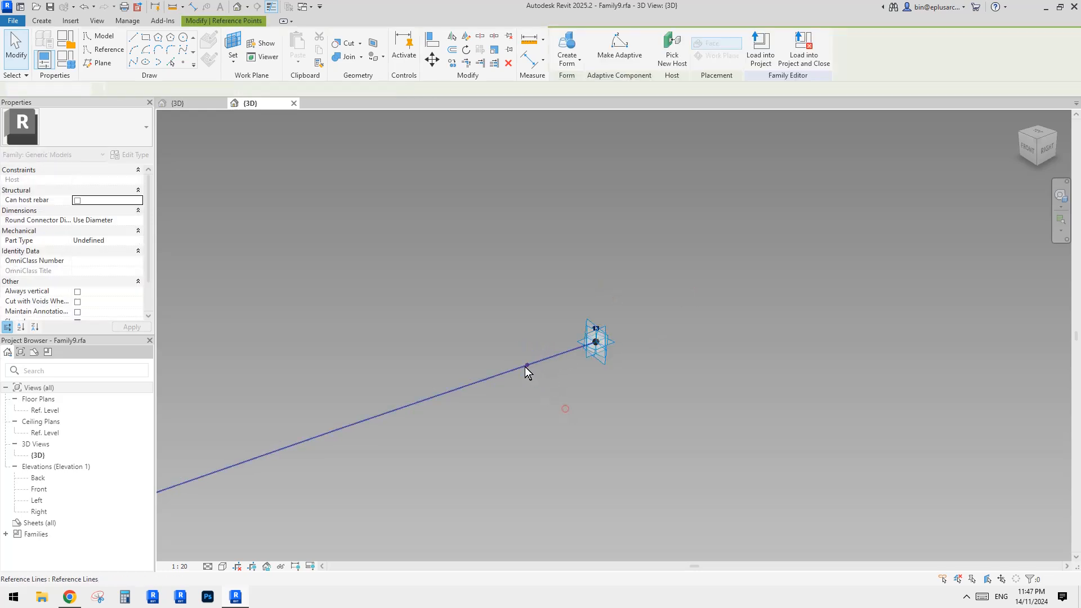
pyautogui.scroll(-3, 531, 369)
pyautogui.scroll(-7, 531, 369)
pyautogui.scroll(8, 531, 371)
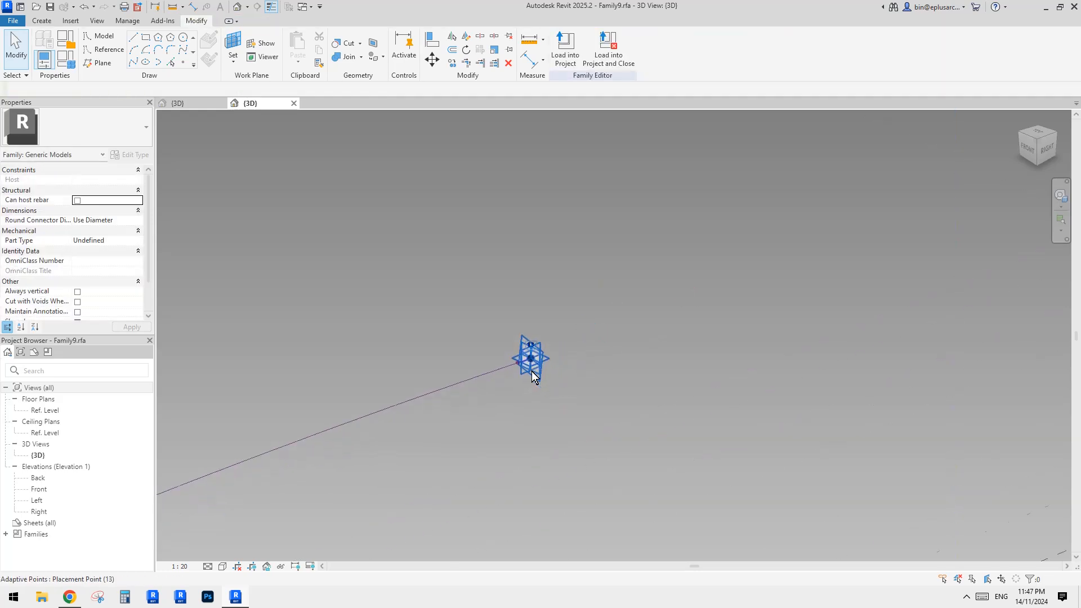
pyautogui.click(503, 363)
pyautogui.moveTo(505, 353); pyautogui.dragTo(501, 375, button='middle')
pyautogui.press('Delete')
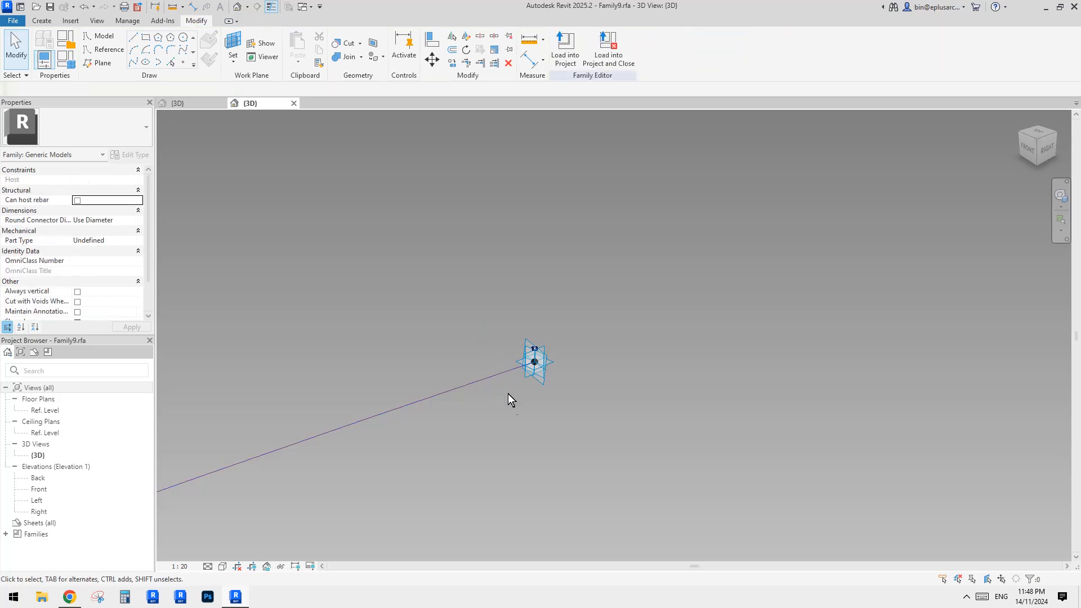
# Step: Copy the square profile and its hosted reference point from near placement point 1 to a spot further along, towards placement point 2
pyautogui.scroll(-8, 520, 413)
pyautogui.moveTo(466, 432); pyautogui.dragTo(768, 323, button='middle')
pyautogui.scroll(10, 281, 395)
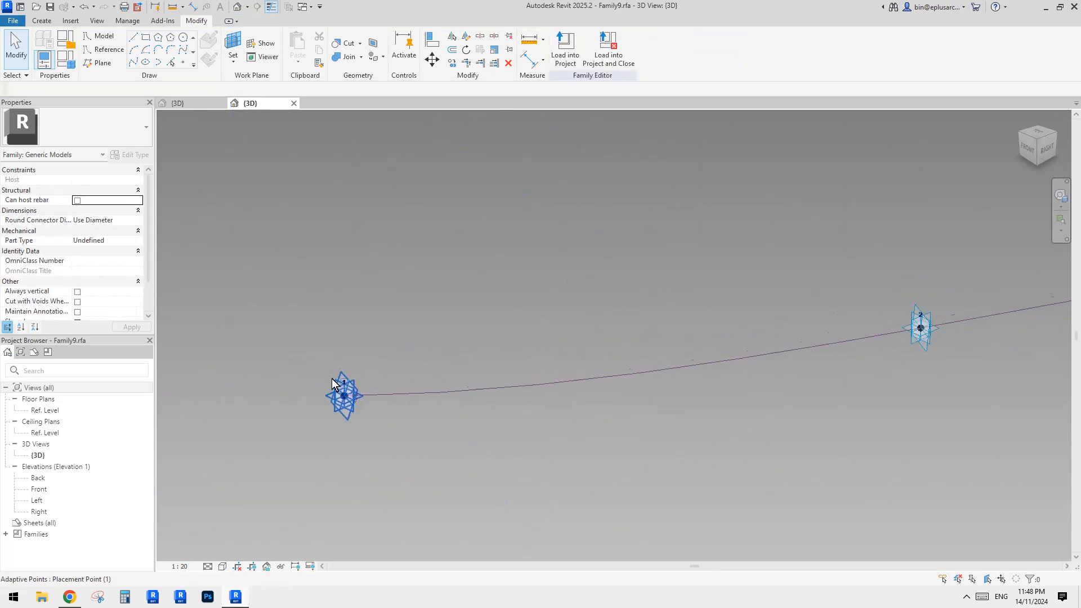
pyautogui.scroll(4, 357, 404)
pyautogui.moveTo(341, 326); pyautogui.dragTo(476, 501)
pyautogui.press('c')
pyautogui.press('o')
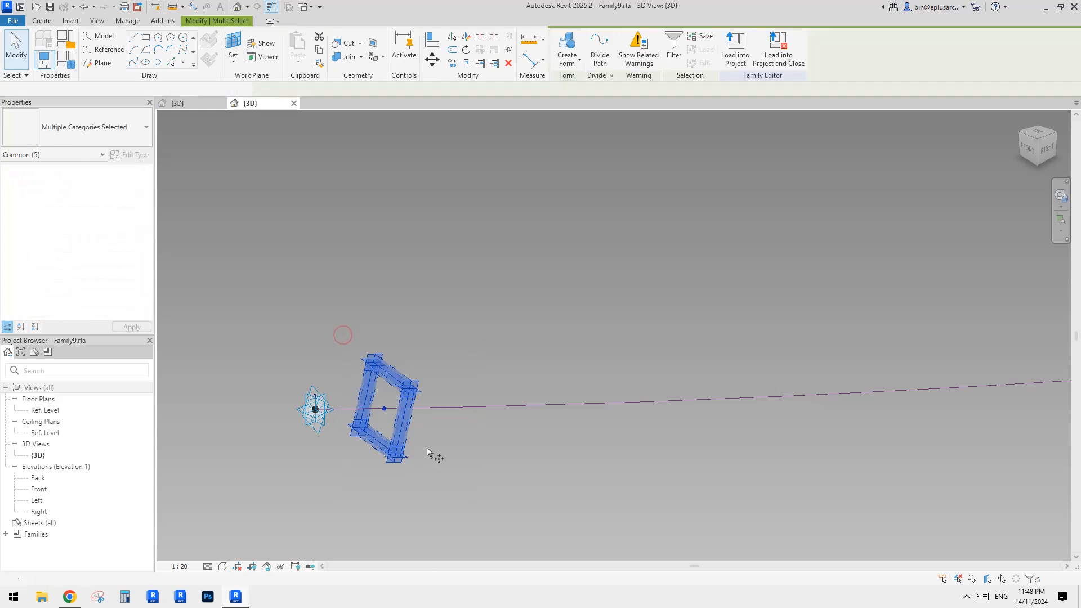
pyautogui.click(429, 437)
pyautogui.click(614, 477)
# Step: Rehost the copied reference point onto the spline reference line between placement points 1 and 2
pyautogui.click(576, 453)
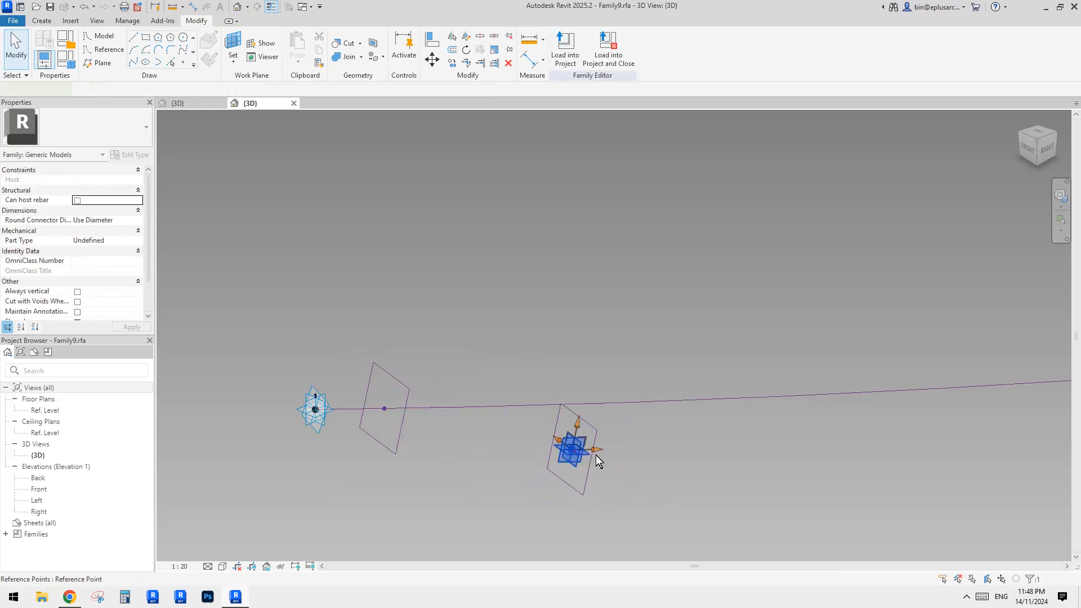
pyautogui.click(674, 56)
pyautogui.click(663, 399)
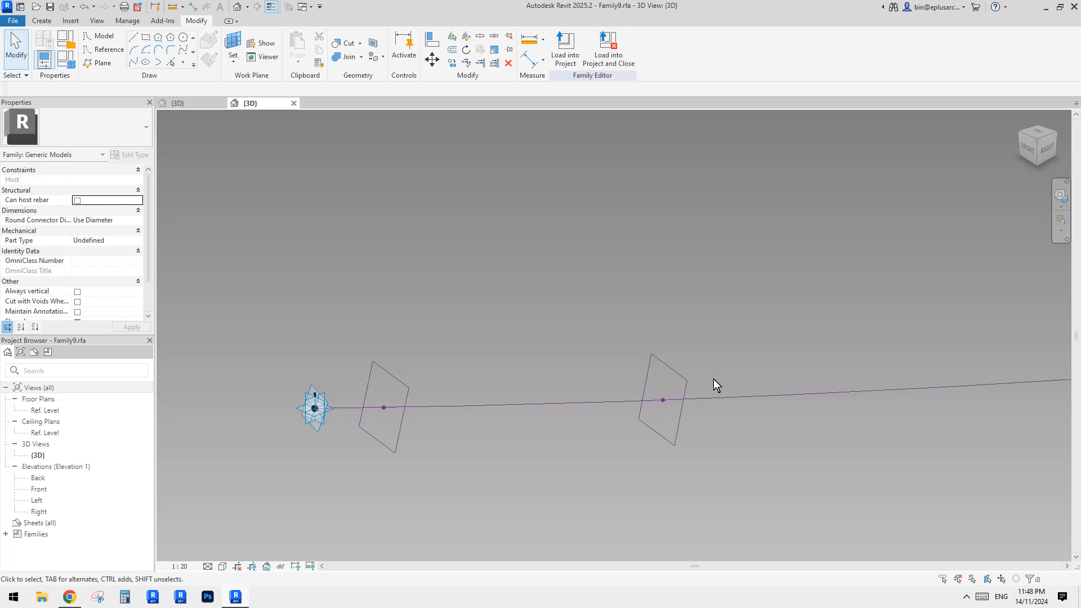
pyautogui.click(663, 399)
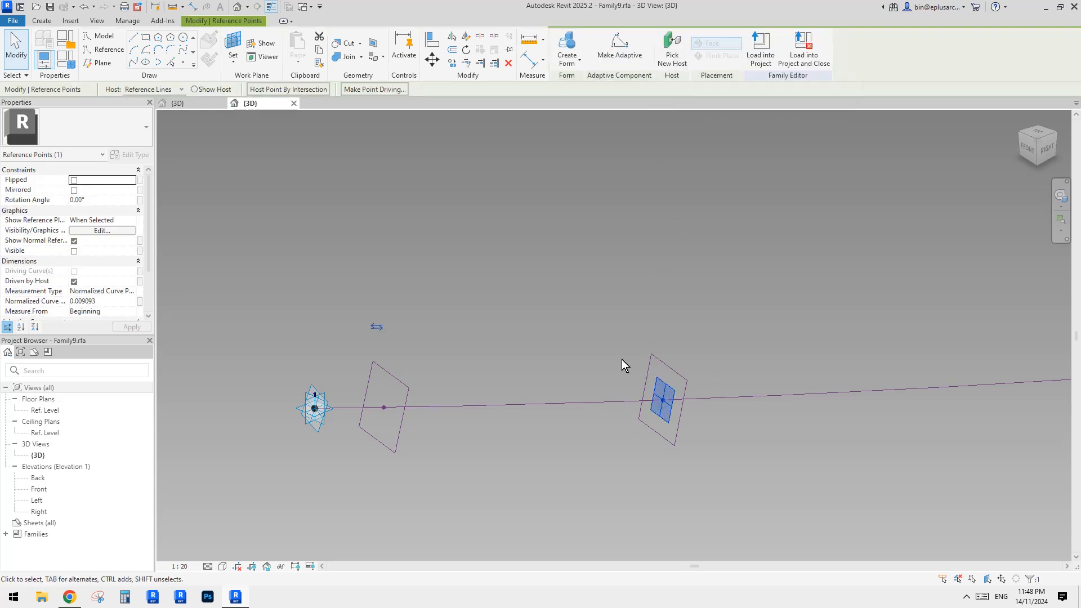
pyautogui.click(608, 354)
# Step: Create a solid form from the two square profiles and the spline reference line running through them
pyautogui.press('Tab')
pyautogui.click(410, 384)
pyautogui.press('Tab')
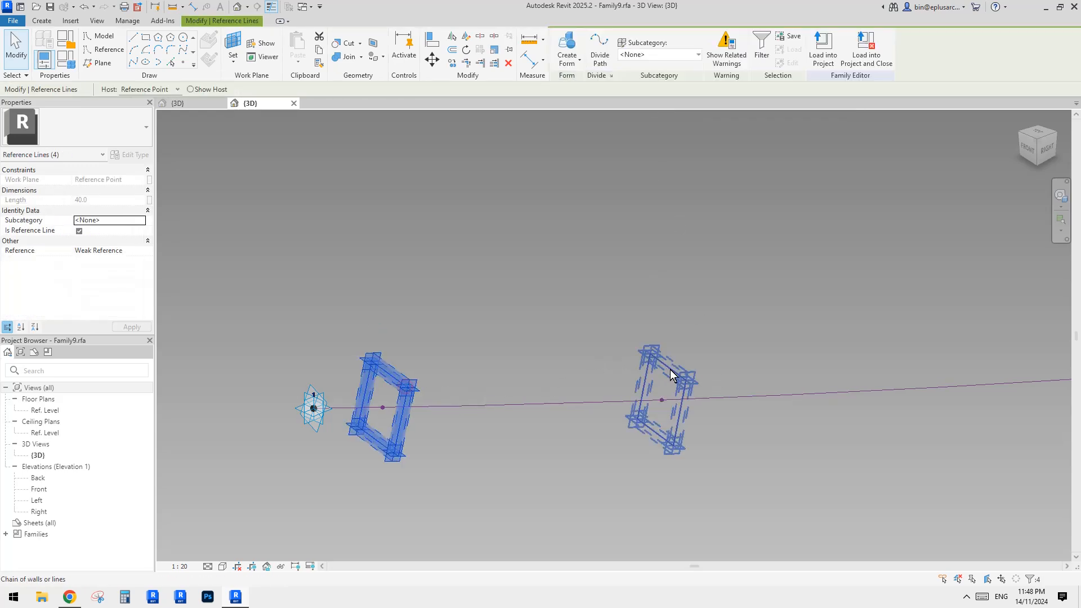
pyautogui.keyDown('ctrl'); pyautogui.click(673, 369); pyautogui.keyUp('ctrl')
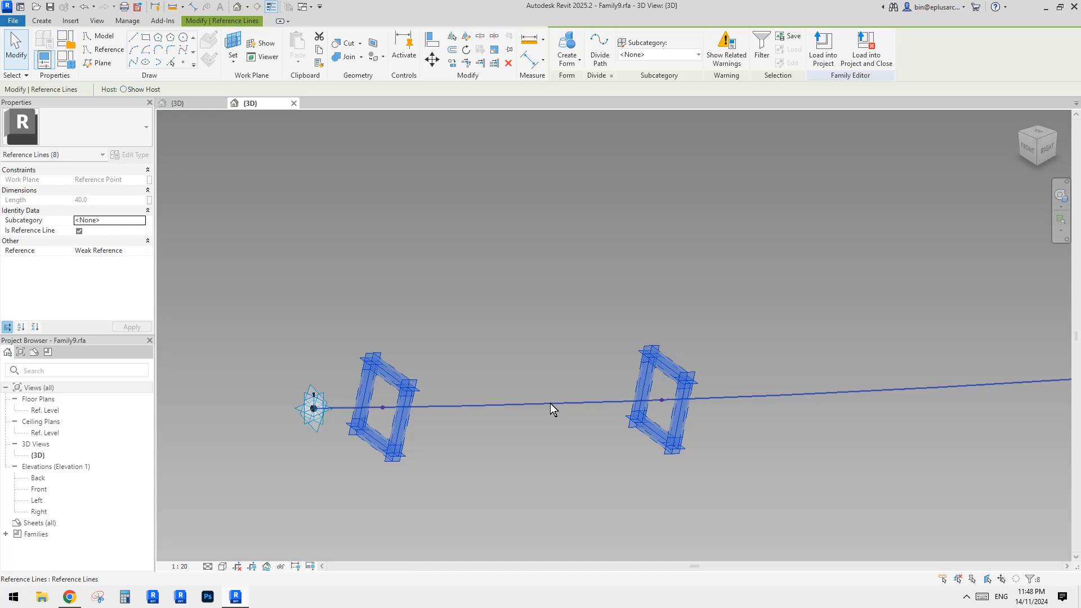
pyautogui.keyDown('ctrl'); pyautogui.click(552, 404); pyautogui.keyUp('ctrl')
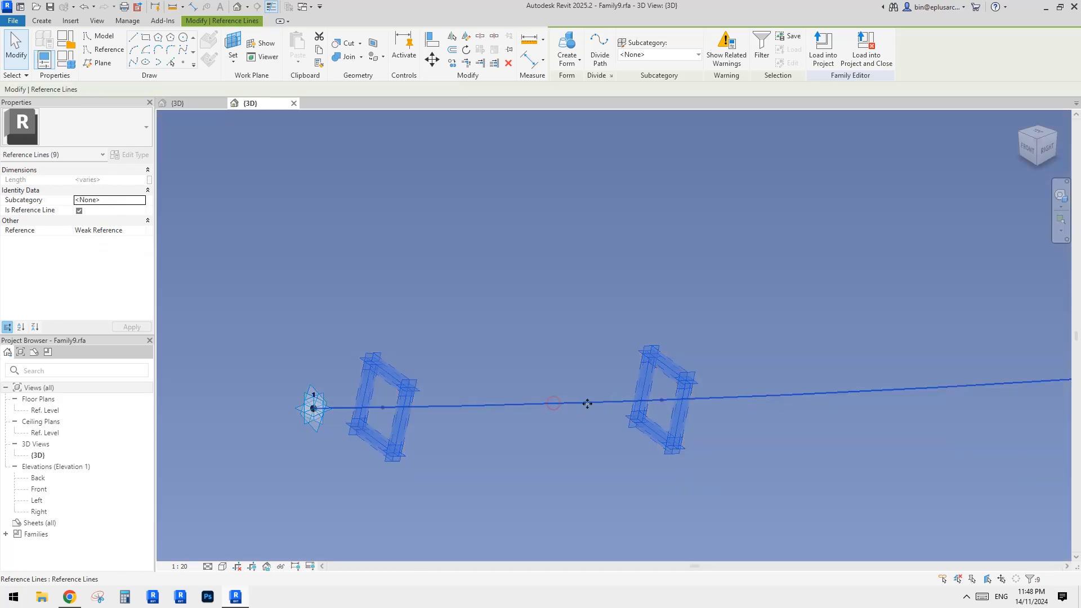
pyautogui.click(583, 62)
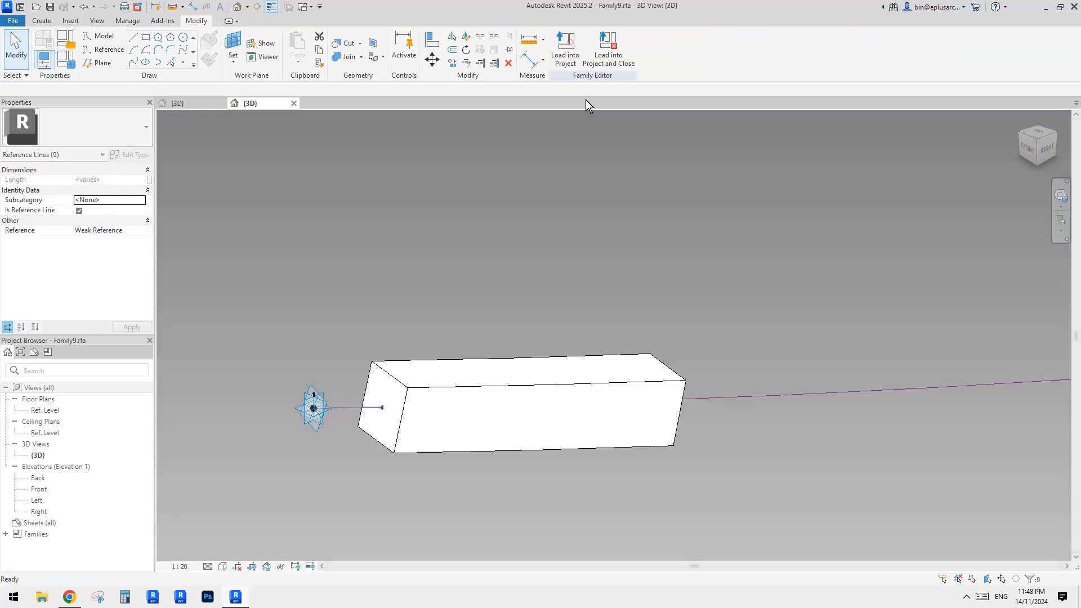
# Step: Move the first profile's hosted point to the spline start at placement point 1 and set the second's normalized curve parameter to 1
pyautogui.click(382, 402)
pyautogui.moveTo(382, 401); pyautogui.dragTo(313, 402)
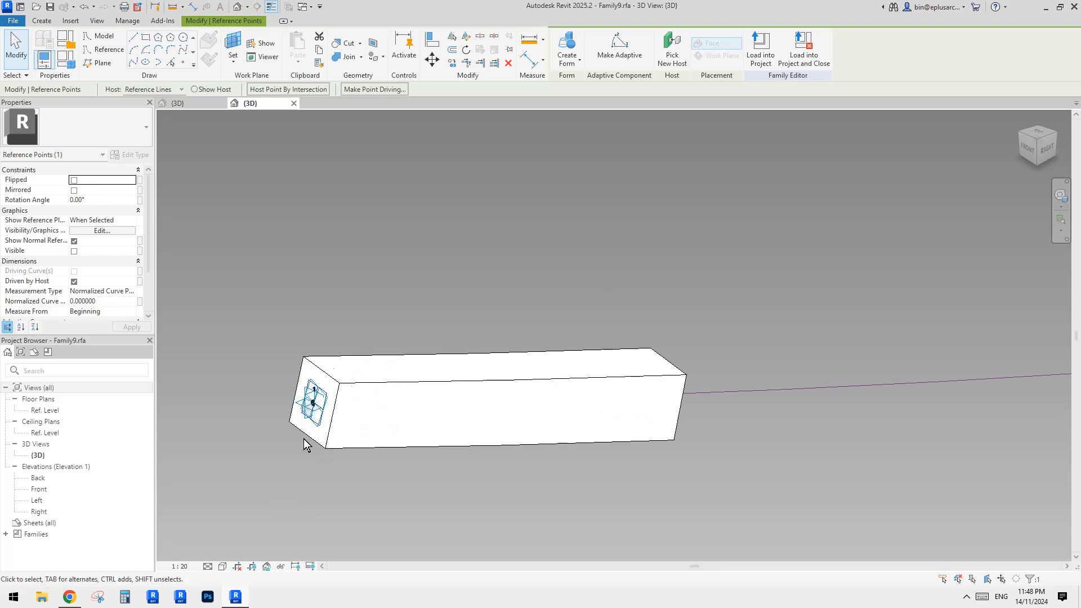
pyautogui.moveTo(594, 295); pyautogui.dragTo(671, 402)
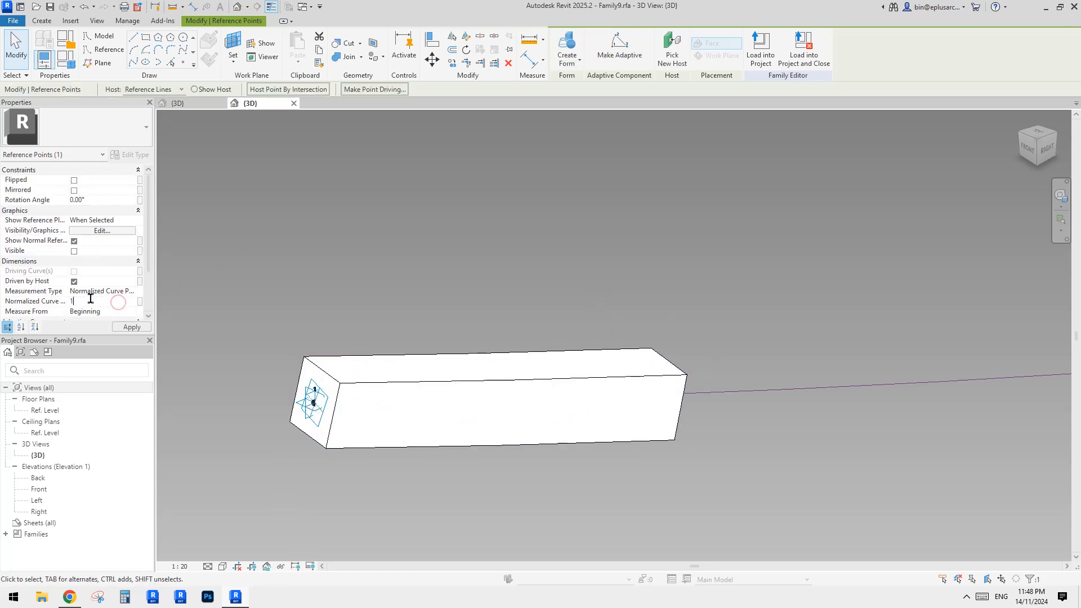
pyautogui.press('Return')
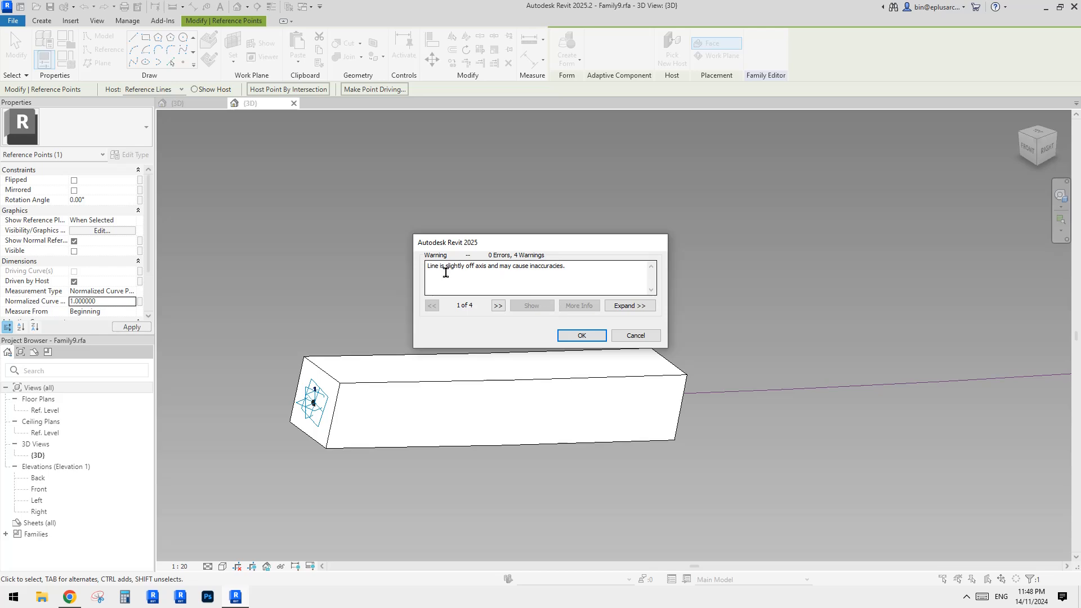
pyautogui.click(581, 335)
pyautogui.scroll(-7, 501, 307)
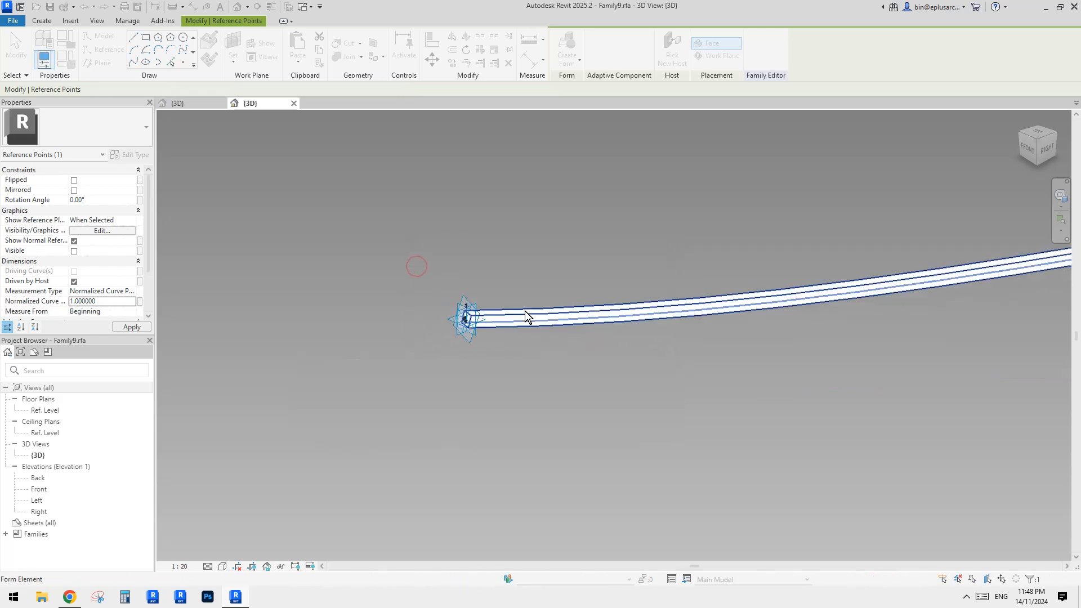
# Step: Load the revised Family9 into the 24053 stair file, overwriting the existing version
pyautogui.click(601, 299)
pyautogui.click(566, 48)
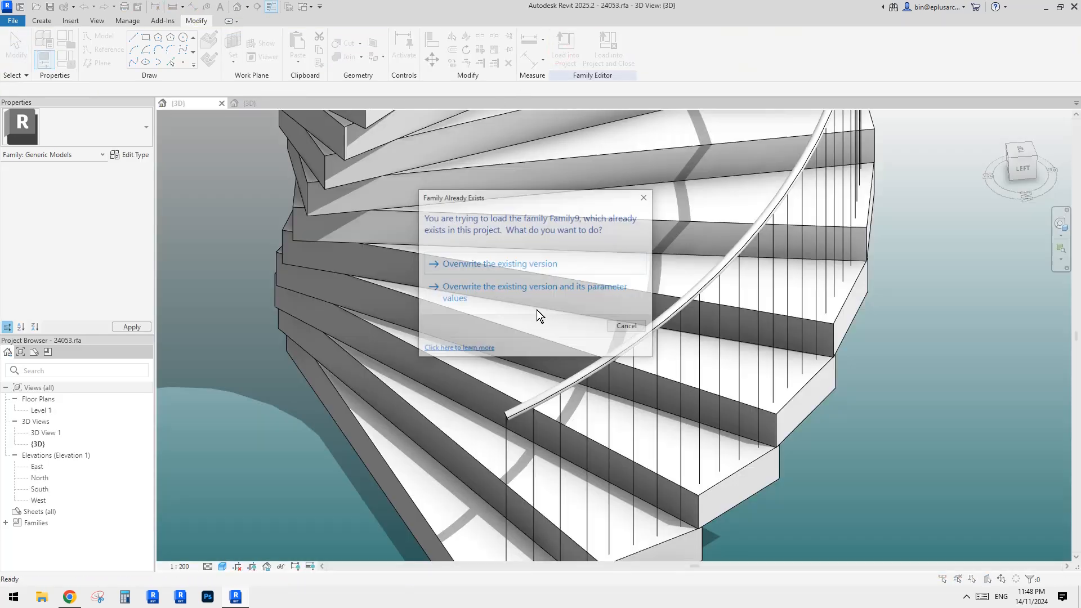
pyautogui.click(524, 263)
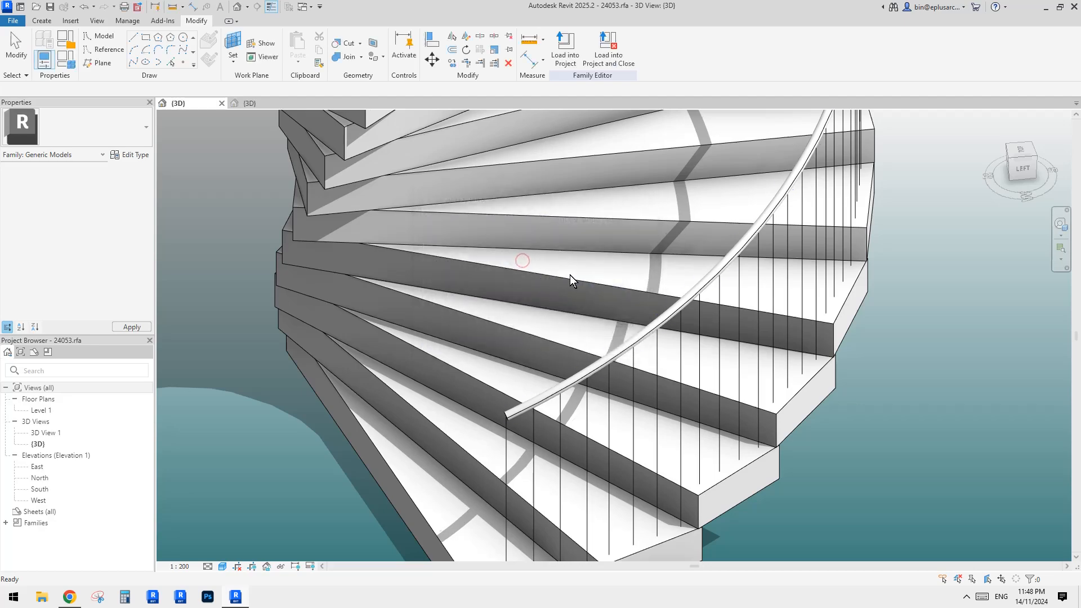
# Step: Examine the lower end of the Family9 handrail on the spiral stair from several angles for twisting
pyautogui.click(645, 337)
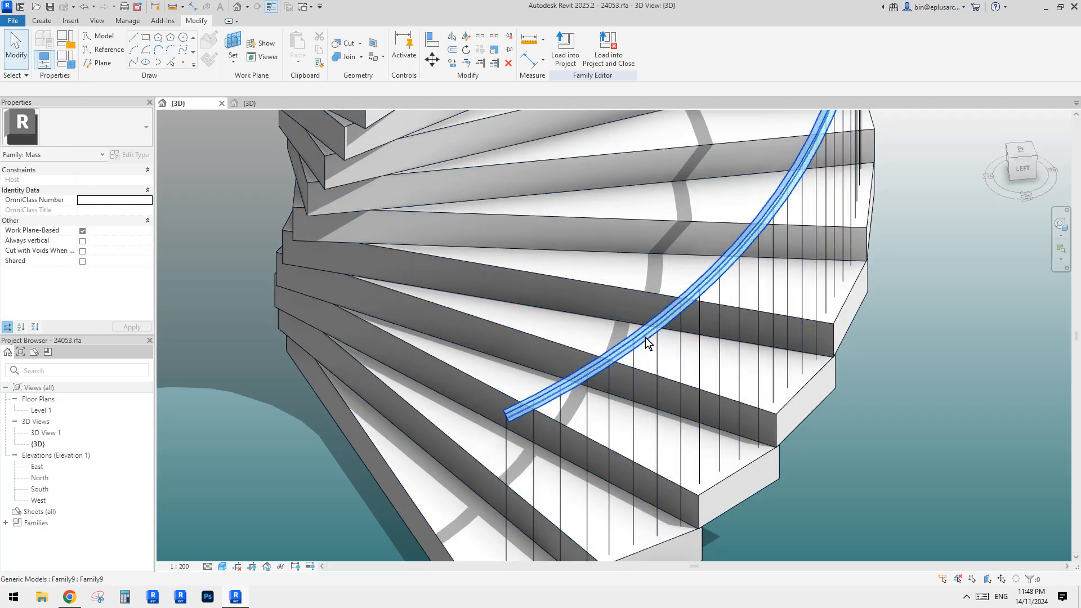
pyautogui.scroll(-3, 648, 337)
pyautogui.moveTo(687, 367); pyautogui.dragTo(643, 384, button='middle')
pyautogui.keyDown('shift'); pyautogui.moveTo(689, 417); pyautogui.dragTo(775, 386, button='middle'); pyautogui.keyUp('shift')
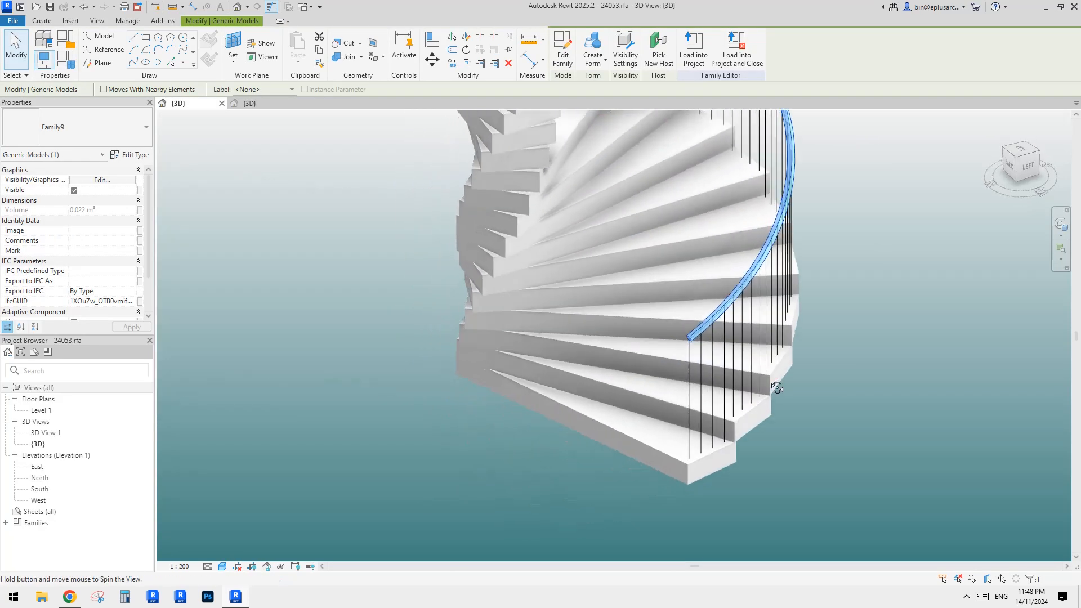
pyautogui.scroll(9, 701, 337)
pyautogui.press('Escape')
pyautogui.click(711, 320)
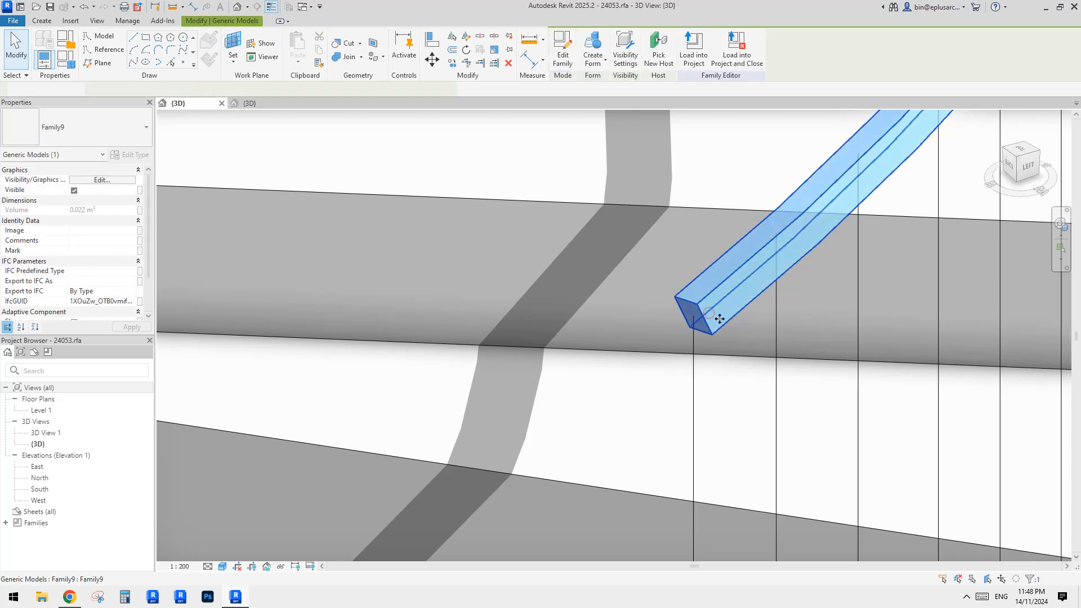
pyautogui.scroll(-8, 711, 319)
pyautogui.keyDown('shift'); pyautogui.moveTo(768, 316); pyautogui.dragTo(688, 229, button='middle'); pyautogui.keyUp('shift')
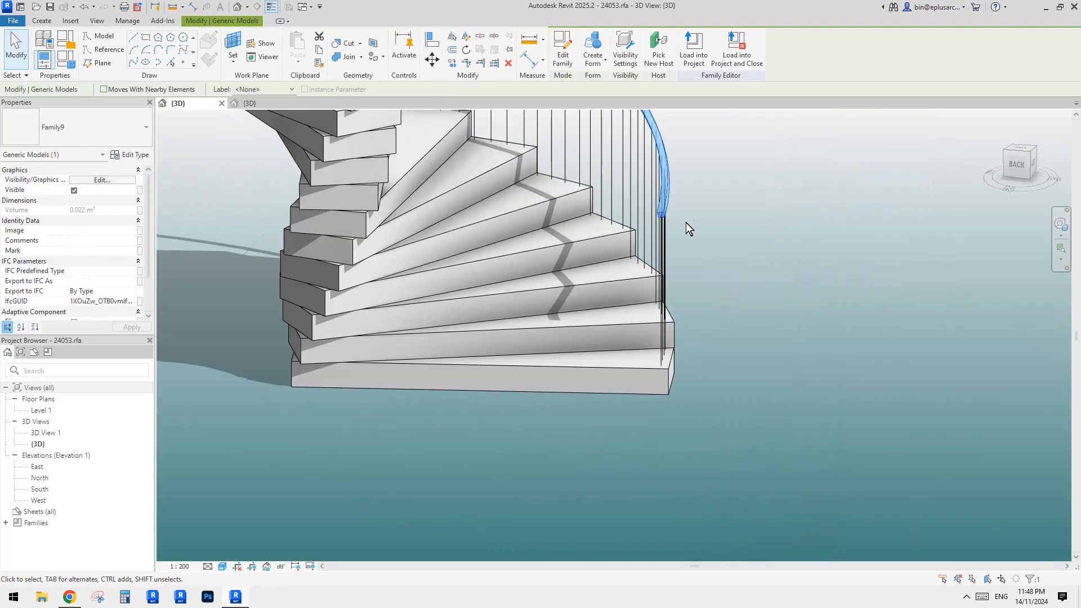
pyautogui.scroll(6, 683, 217)
pyautogui.scroll(4, 673, 185)
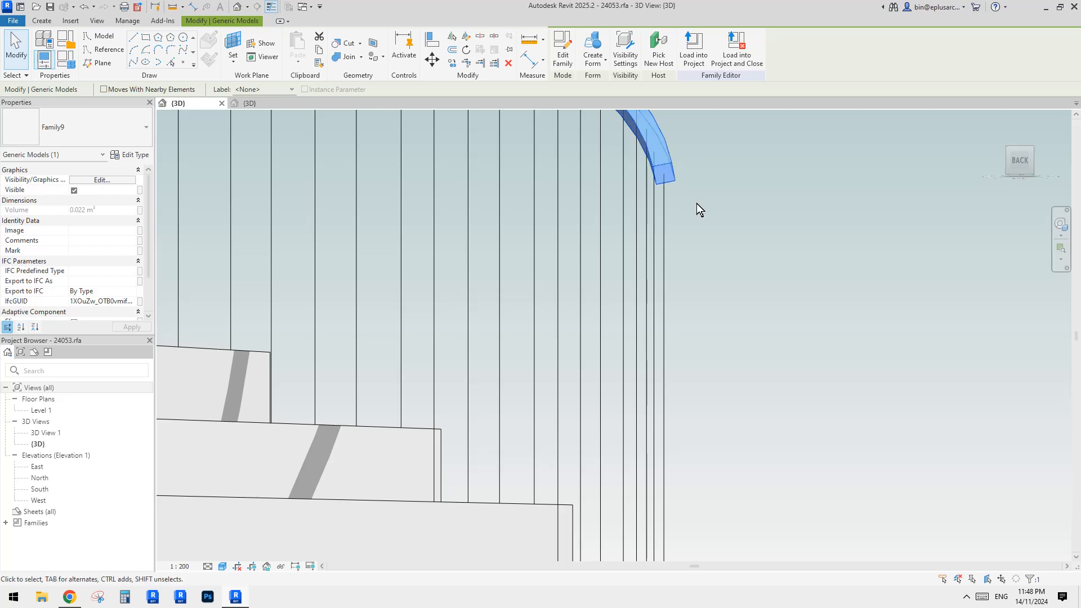
pyautogui.scroll(-7, 692, 218)
pyautogui.keyDown('shift'); pyautogui.moveTo(693, 214); pyautogui.dragTo(673, 202, button='middle'); pyautogui.keyUp('shift')
pyautogui.scroll(2, 674, 202)
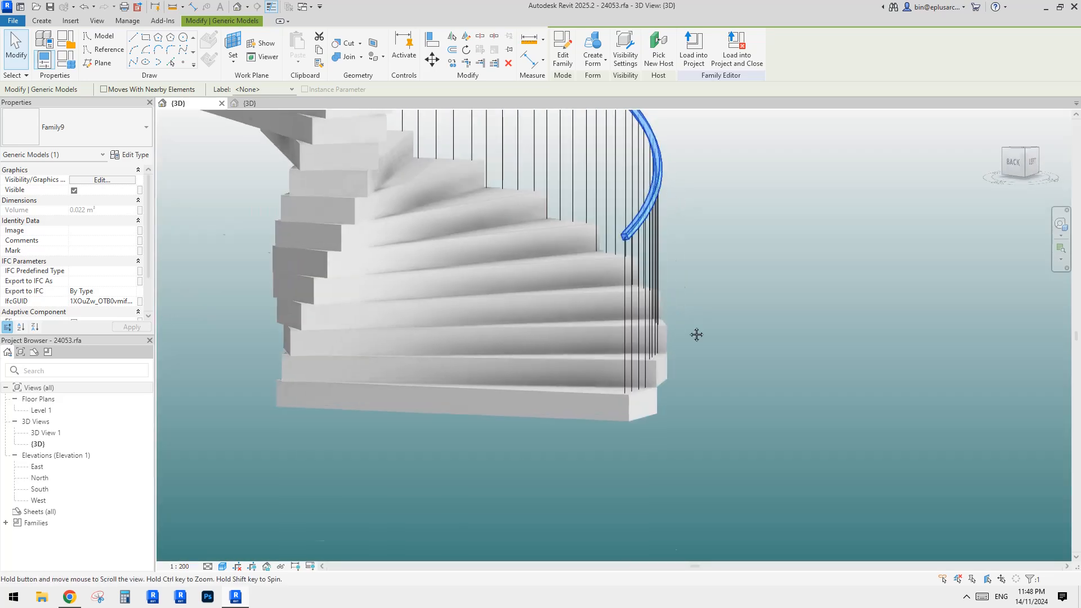
# Step: Examine the handrail's upper run and upper end around the spiral stair for twisting of the square section
pyautogui.keyDown('shift'); pyautogui.moveTo(696, 334); pyautogui.dragTo(635, 215, button='middle'); pyautogui.keyUp('shift')
pyautogui.scroll(-2, 621, 209)
pyautogui.moveTo(691, 301); pyautogui.dragTo(818, 449, button='middle')
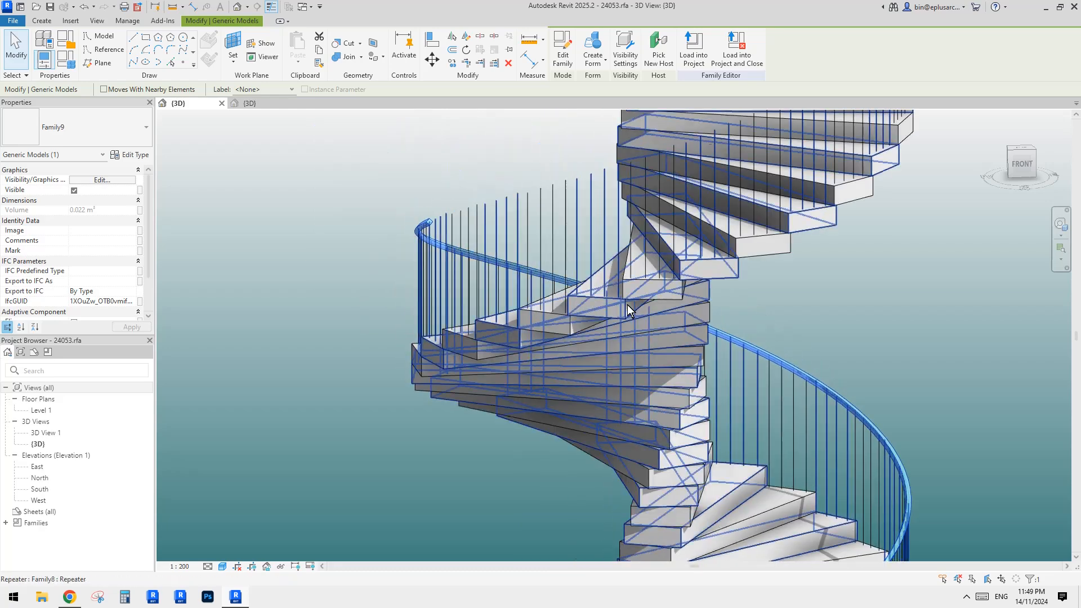
pyautogui.scroll(4, 419, 221)
pyautogui.scroll(1, 420, 222)
pyautogui.scroll(-6, 420, 222)
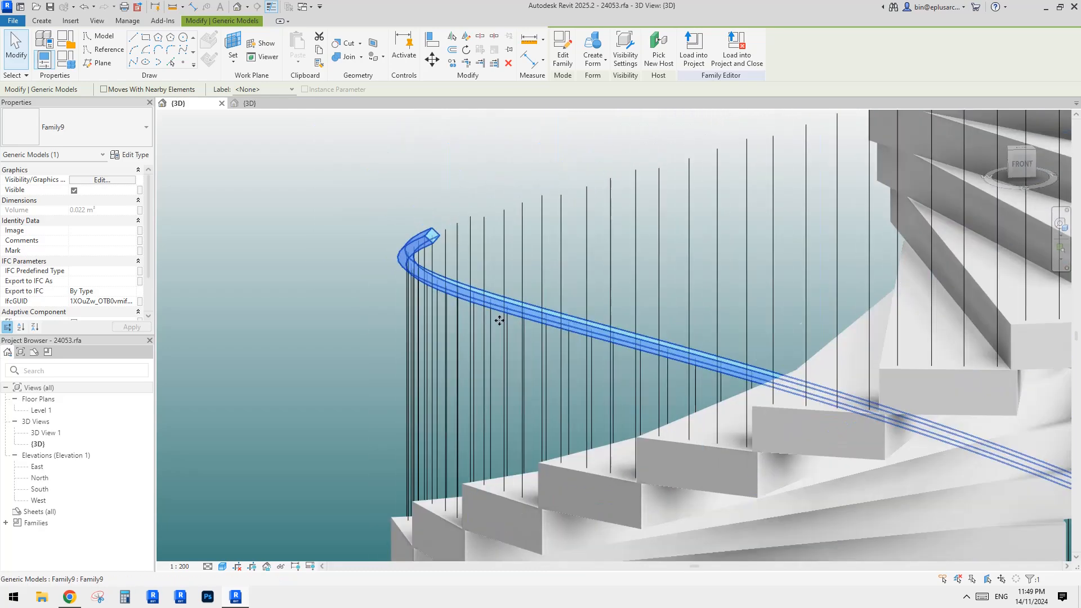
# Step: Switch back to Family9 and, in top view, move placement point 10 towards the horizontal reference plane
pyautogui.click(276, 106)
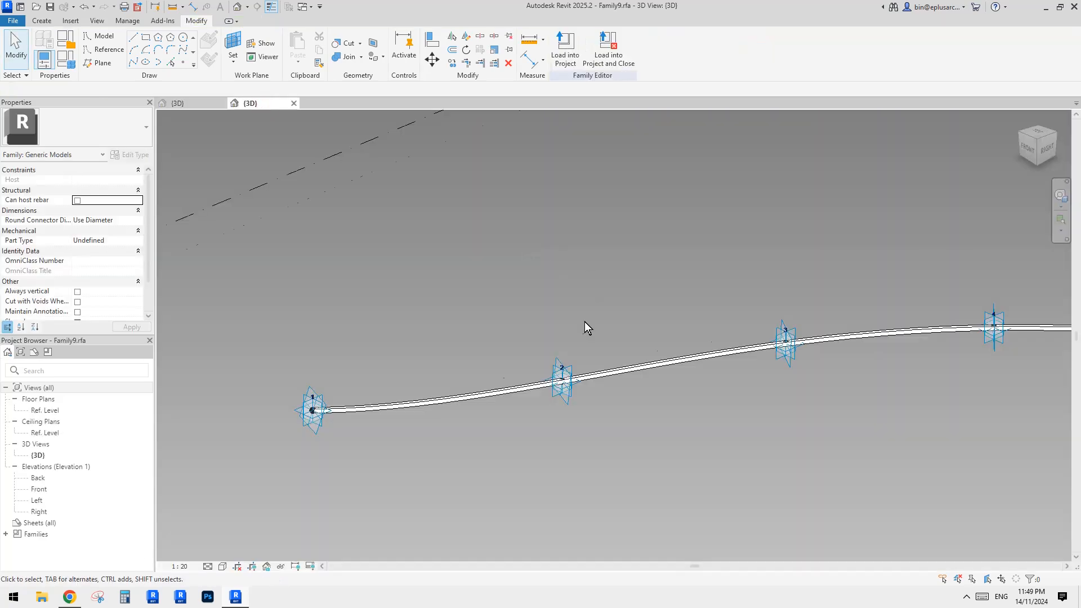
pyautogui.scroll(-3, 599, 270)
pyautogui.moveTo(570, 369)
pyautogui.mouseDown(button='middle')
pyautogui.moveTo(599, 271)
pyautogui.moveTo(678, 352)
pyautogui.moveTo(583, 358)
pyautogui.mouseUp(button='middle')
pyautogui.moveTo(765, 266); pyautogui.dragTo(614, 366, button='middle')
pyautogui.scroll(-2, 632, 316)
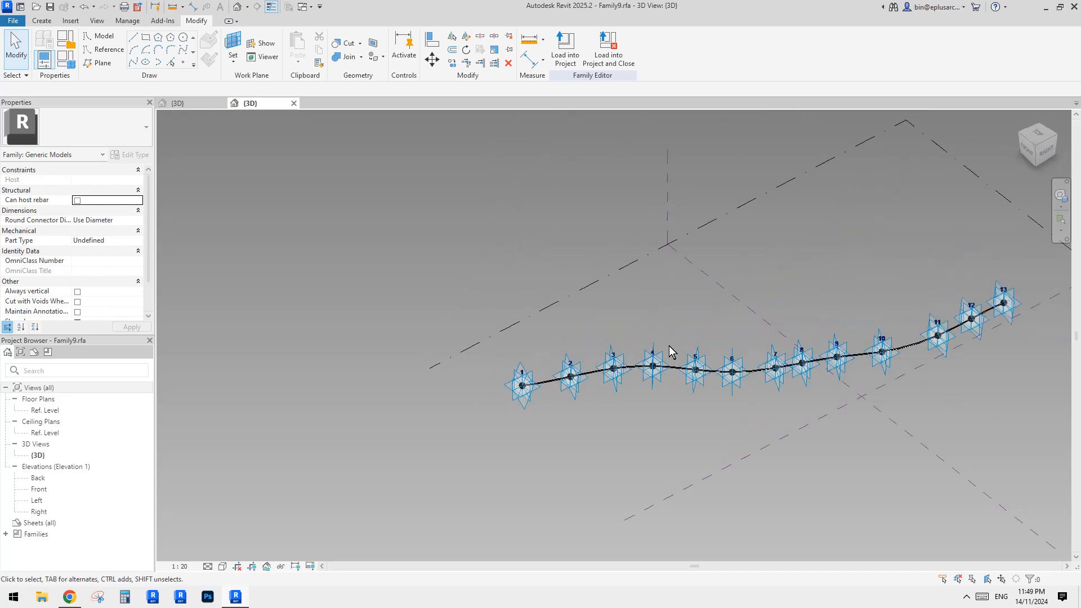
pyautogui.click(1037, 135)
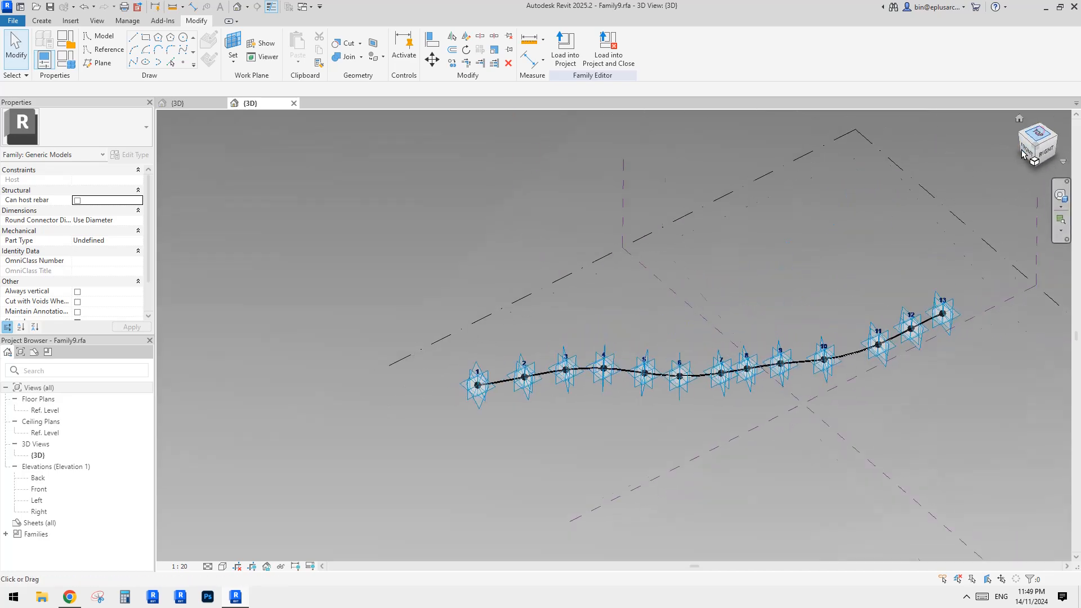
pyautogui.scroll(3, 583, 304)
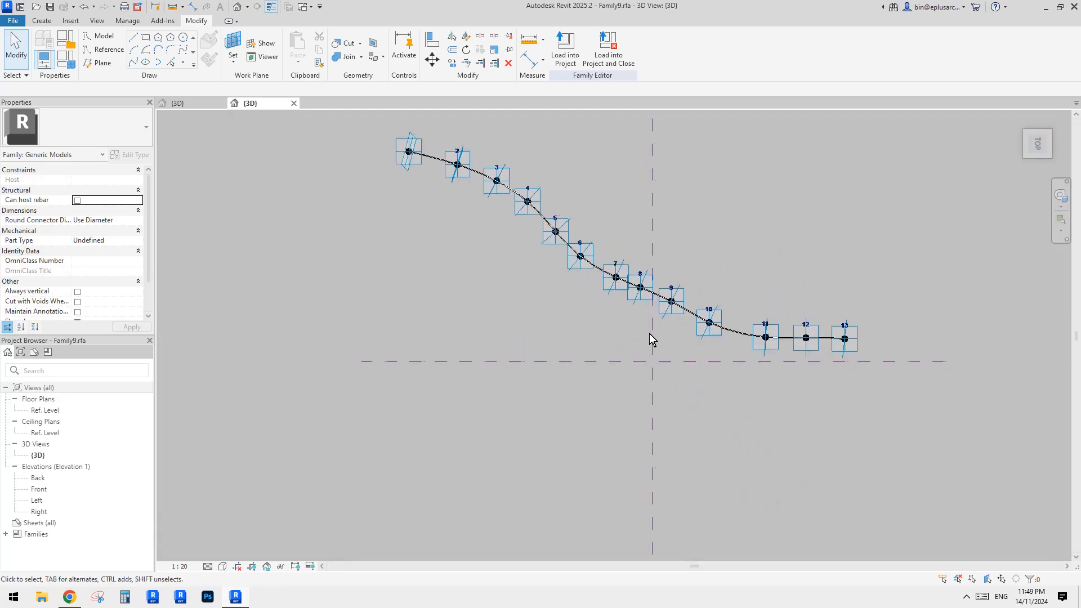
pyautogui.click(733, 351)
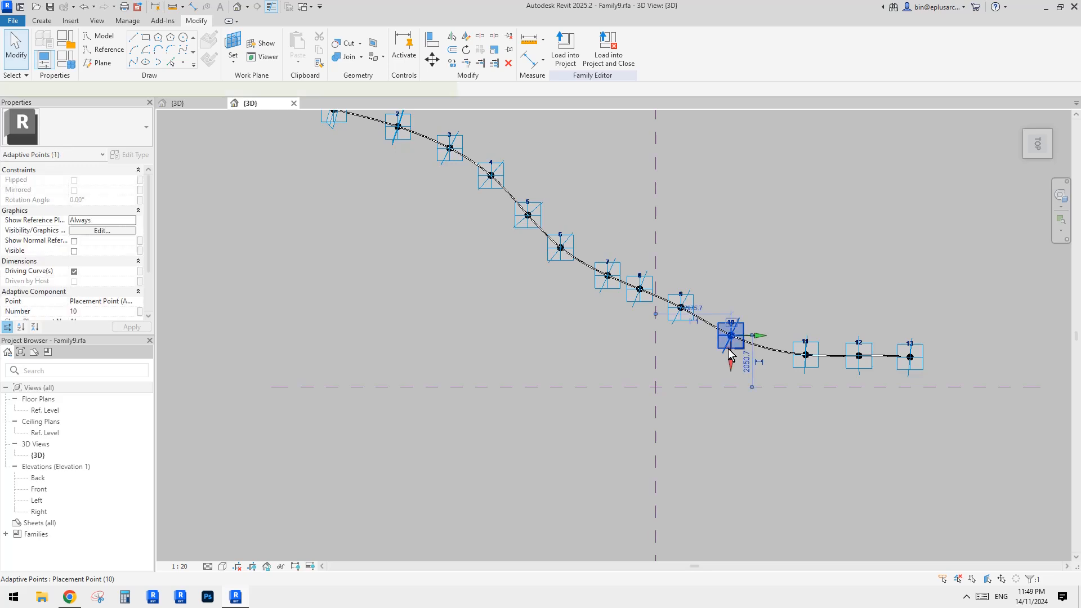
pyautogui.moveTo(729, 386); pyautogui.dragTo(730, 386)
pyautogui.moveTo(349, 134); pyautogui.dragTo(553, 199, button='middle')
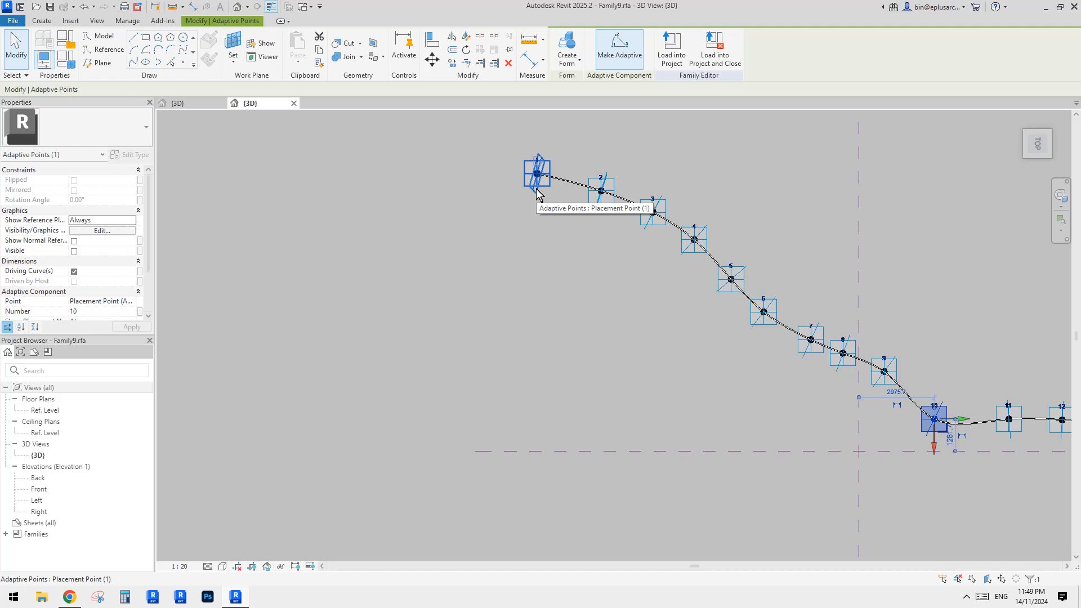
pyautogui.scroll(-2, 602, 290)
pyautogui.moveTo(660, 305); pyautogui.dragTo(614, 288, button='middle')
pyautogui.press('a')
pyautogui.press('l')
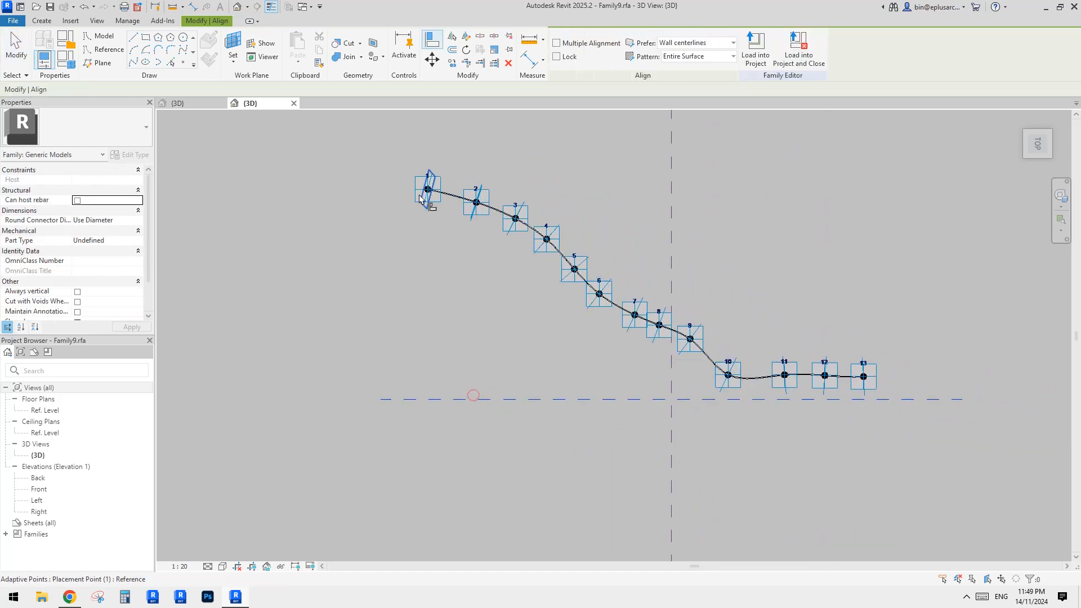
pyautogui.press('Escape')
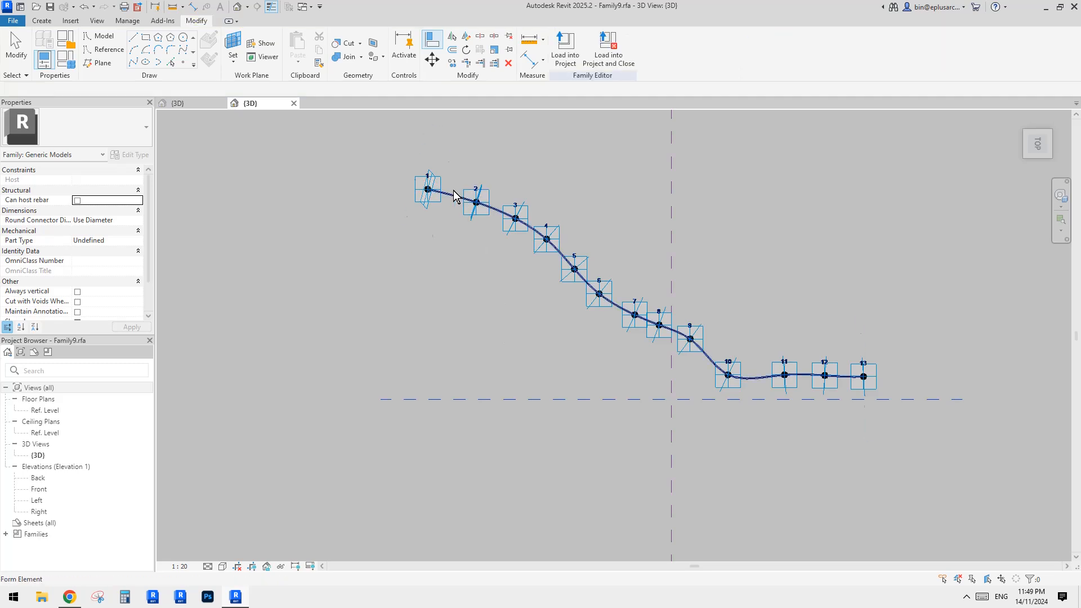
# Step: Delete the solid handrail form, leaving the spline and the square reference profile at placement point 1
pyautogui.click(437, 200)
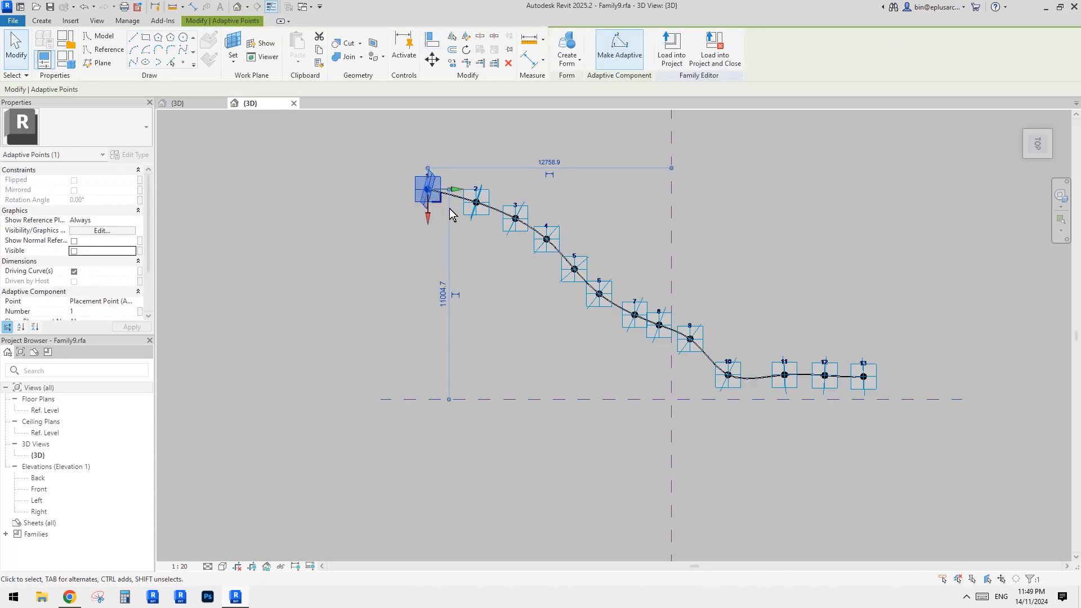
pyautogui.keyDown('shift'); pyautogui.moveTo(662, 283); pyautogui.dragTo(704, 328, button='middle'); pyautogui.keyUp('shift')
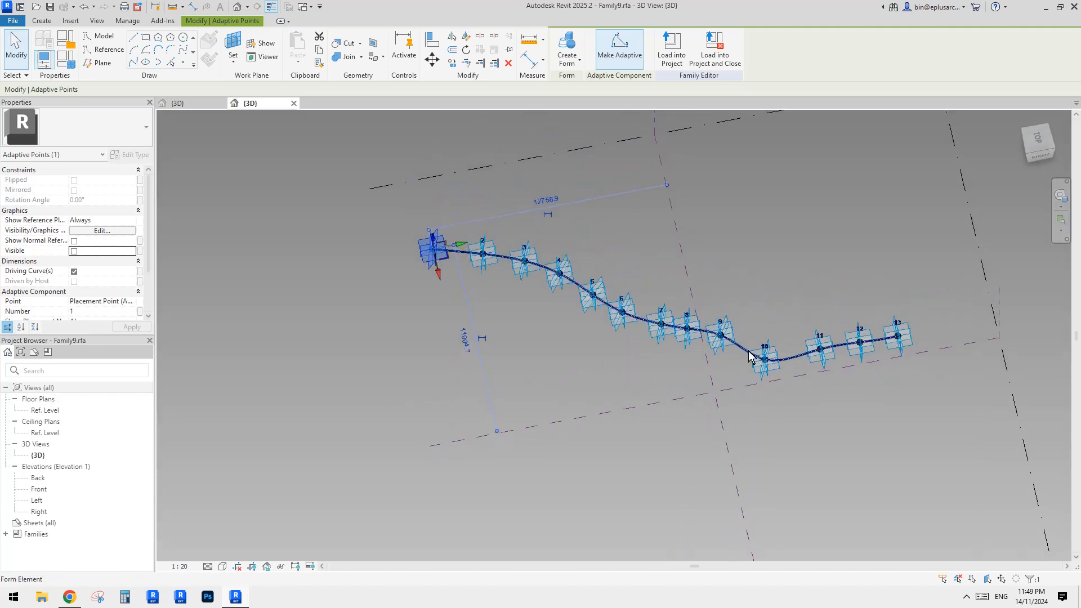
pyautogui.keyDown('shift'); pyautogui.moveTo(749, 356); pyautogui.dragTo(783, 344, button='middle'); pyautogui.keyUp('shift')
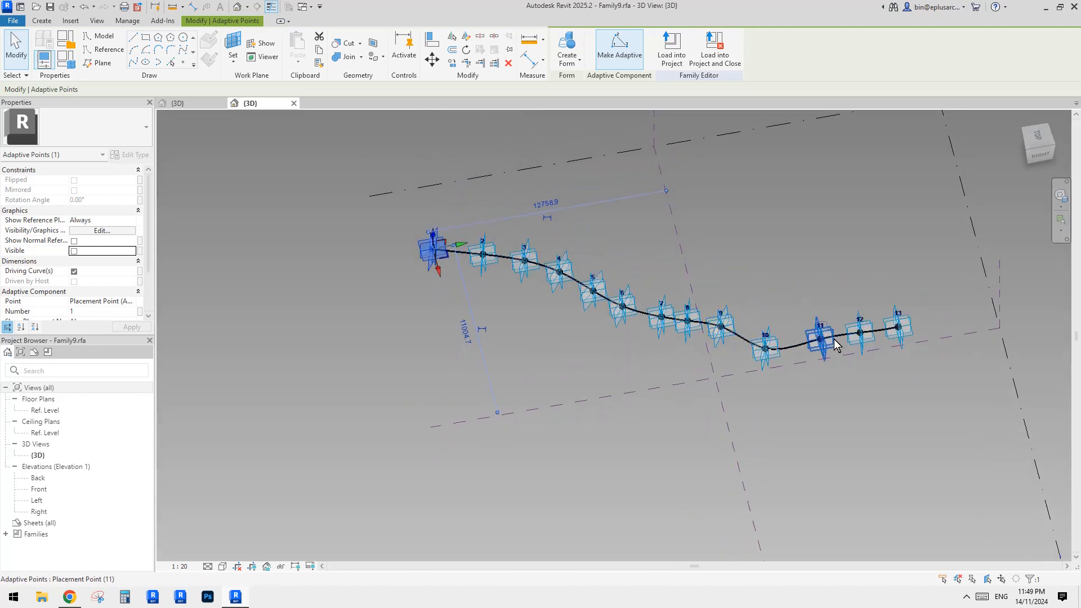
pyautogui.moveTo(547, 252); pyautogui.dragTo(602, 312, button='middle')
pyautogui.scroll(1, 521, 324)
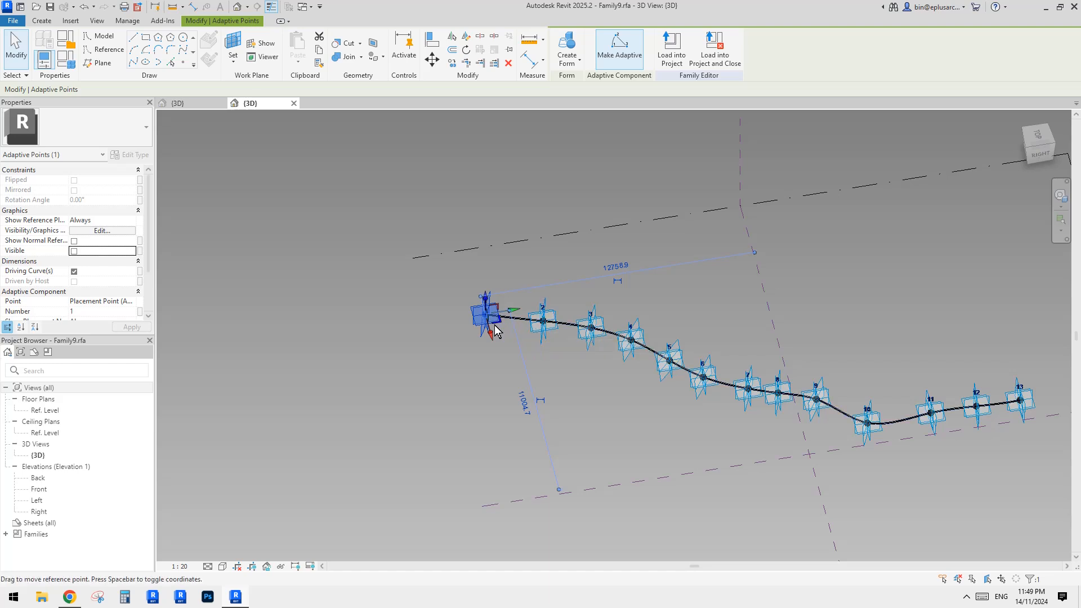
pyautogui.scroll(4, 475, 309)
pyautogui.click(526, 253)
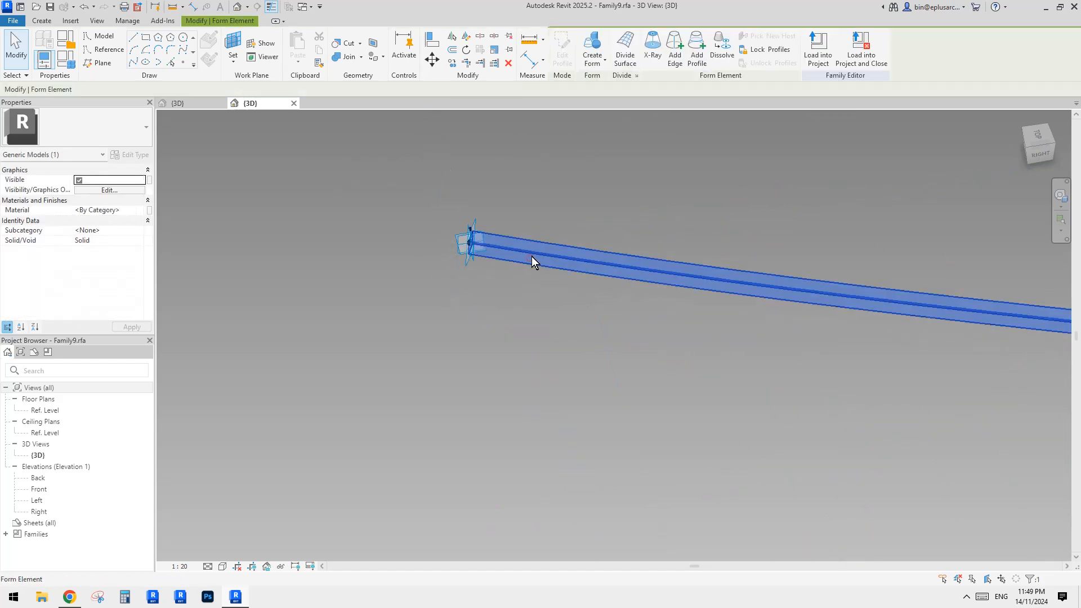
pyautogui.press('Delete')
pyautogui.click(473, 251)
pyautogui.hotkey('ctrl', 'z')
pyautogui.hotkey('ctrl', 'z')
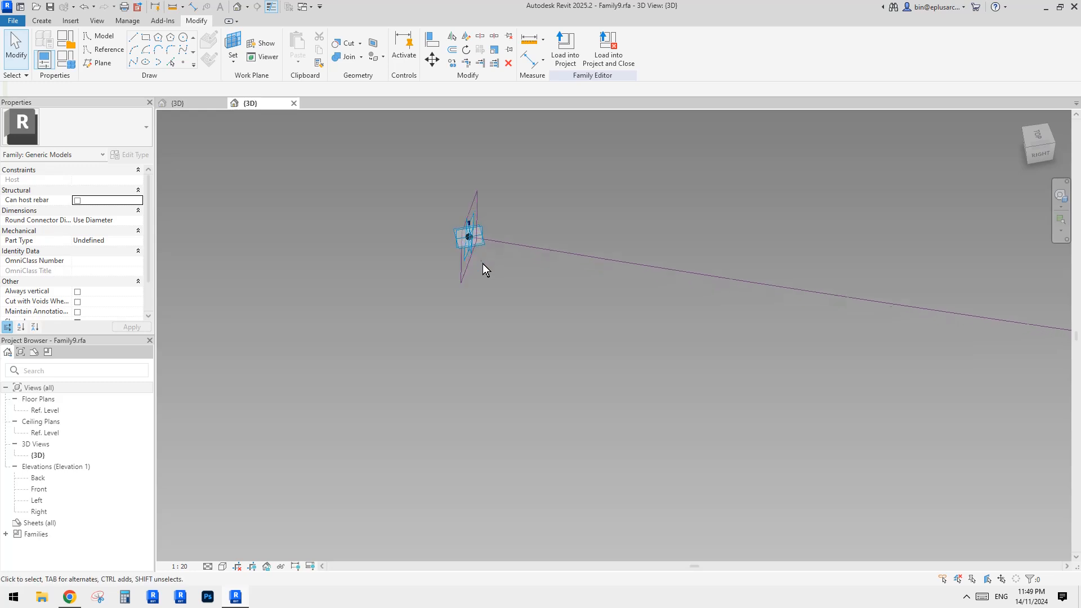
# Step: Slide the profile's hosted reference point along the spline, slightly away from placement point 1
pyautogui.scroll(2, 473, 249)
pyautogui.click(468, 227)
pyautogui.keyDown('shift'); pyautogui.moveTo(587, 253); pyautogui.dragTo(621, 277, button='middle'); pyautogui.keyUp('shift')
# Step: Copy the square profile and its hosted reference point to two free spots beside the spline near placement point 1
pyautogui.click(588, 225)
pyautogui.moveTo(588, 223); pyautogui.dragTo(658, 312)
pyautogui.press('c')
pyautogui.press('o')
pyautogui.click(647, 299)
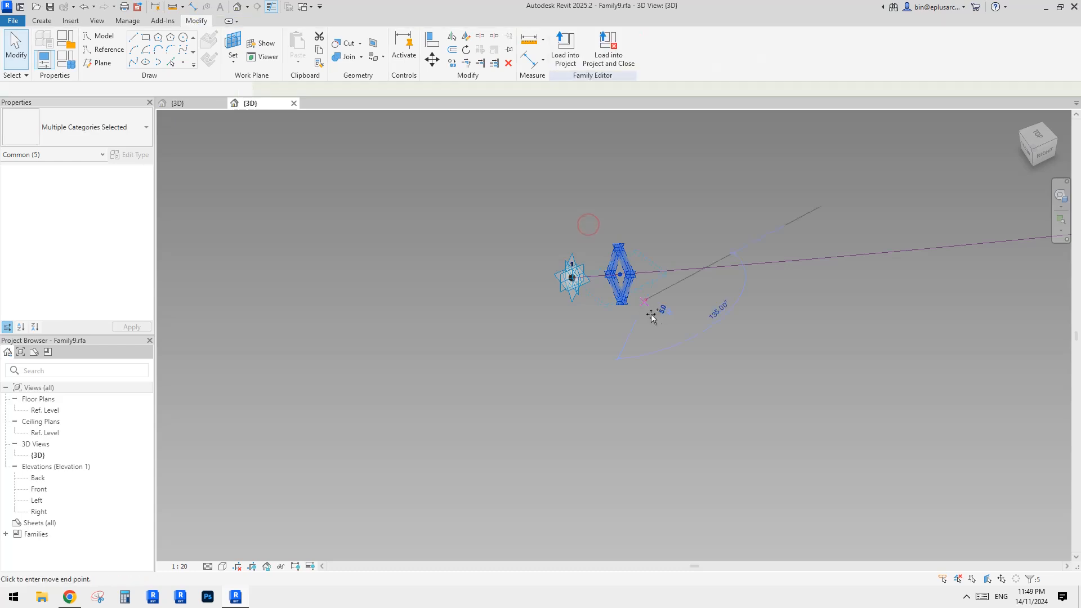
pyautogui.click(676, 428)
pyautogui.click(582, 439)
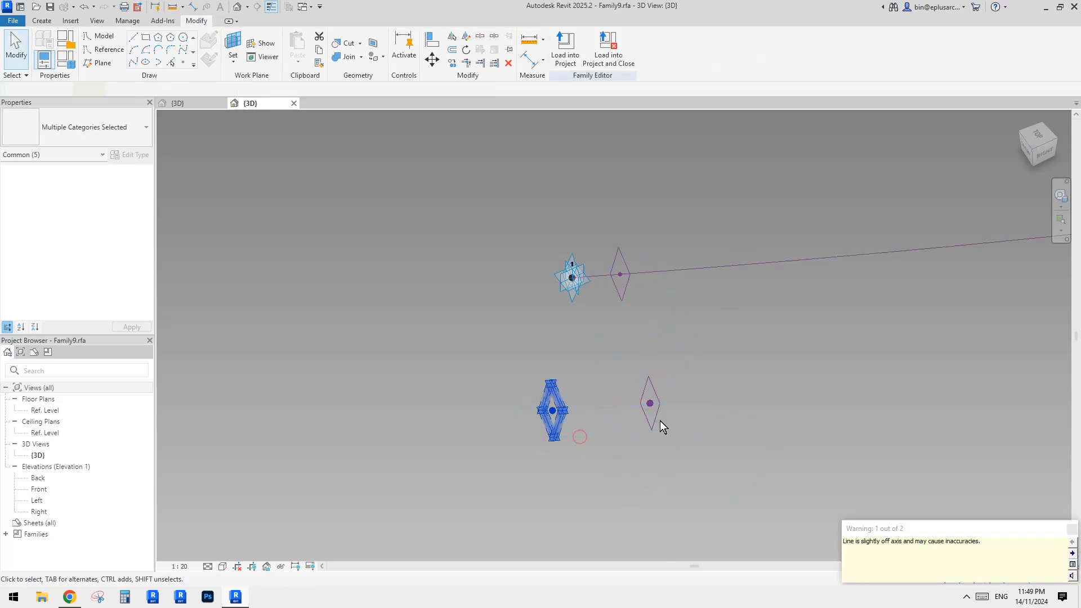
pyautogui.click(580, 394)
pyautogui.scroll(-6, 572, 385)
pyautogui.scroll(1, 619, 369)
pyautogui.moveTo(624, 367); pyautogui.dragTo(582, 383, button='middle')
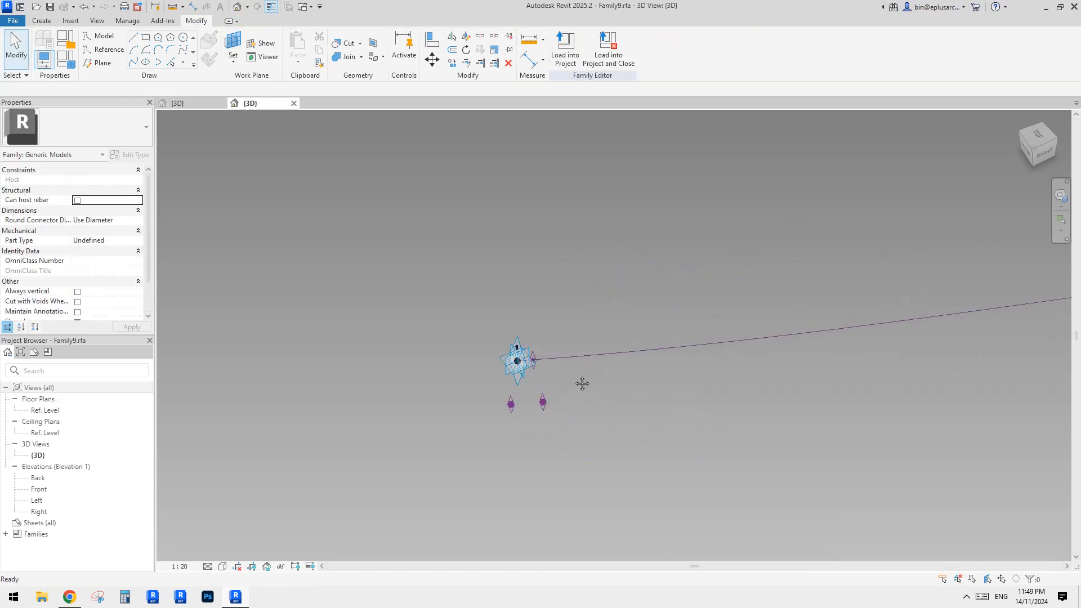
# Step: Delete the old spline with its hosted profile and all its placement points, keeping only the two copied square profiles
pyautogui.moveTo(579, 376); pyautogui.dragTo(484, 331)
pyautogui.press('Delete')
pyautogui.scroll(-9, 594, 331)
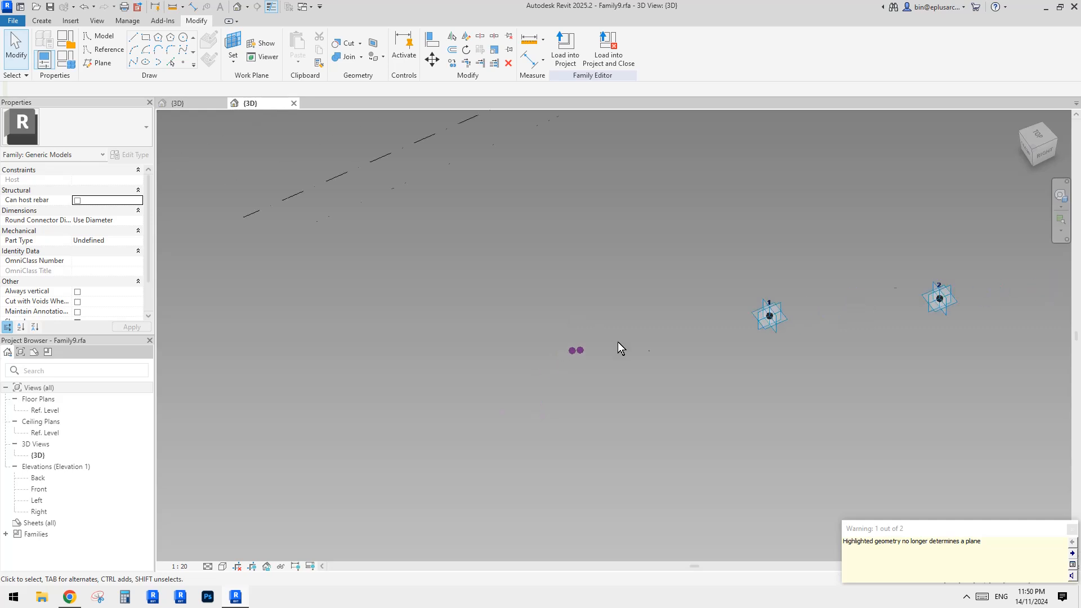
pyautogui.moveTo(730, 343); pyautogui.dragTo(614, 351, button='middle')
pyautogui.moveTo(579, 299); pyautogui.dragTo(957, 404)
pyautogui.press('Delete')
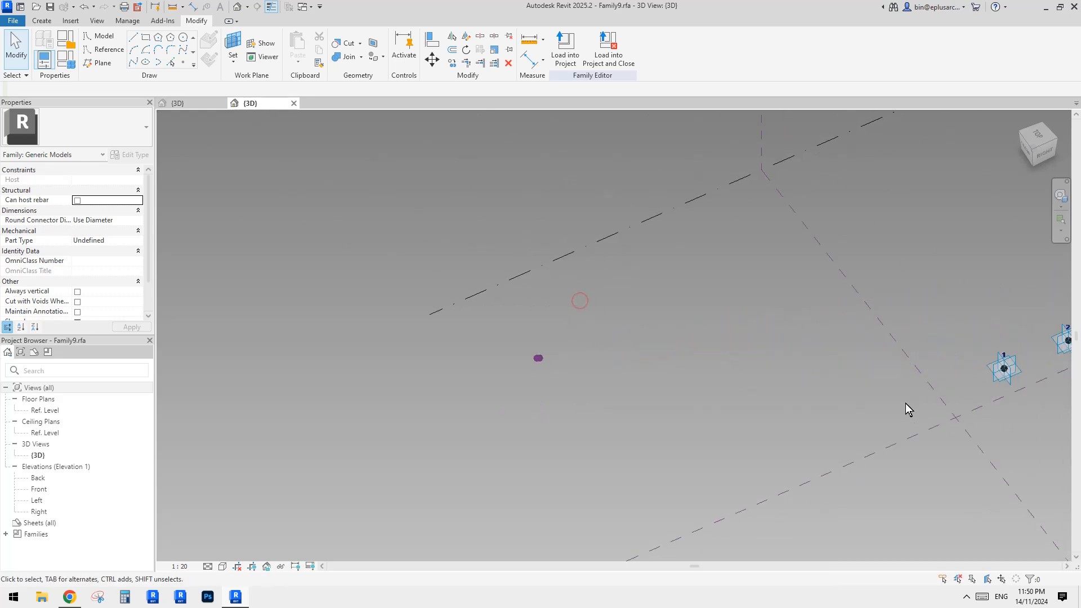
pyautogui.moveTo(905, 403); pyautogui.dragTo(589, 468, button='middle')
pyautogui.moveTo(623, 340); pyautogui.dragTo(938, 483)
pyautogui.press('Delete')
pyautogui.scroll(-3, 671, 346)
pyautogui.moveTo(581, 414)
pyautogui.mouseDown(button='middle')
pyautogui.moveTo(677, 366)
pyautogui.moveTo(573, 397)
pyautogui.mouseUp(button='middle')
pyautogui.scroll(2, 524, 403)
pyautogui.moveTo(510, 405); pyautogui.dragTo(530, 345, button='middle')
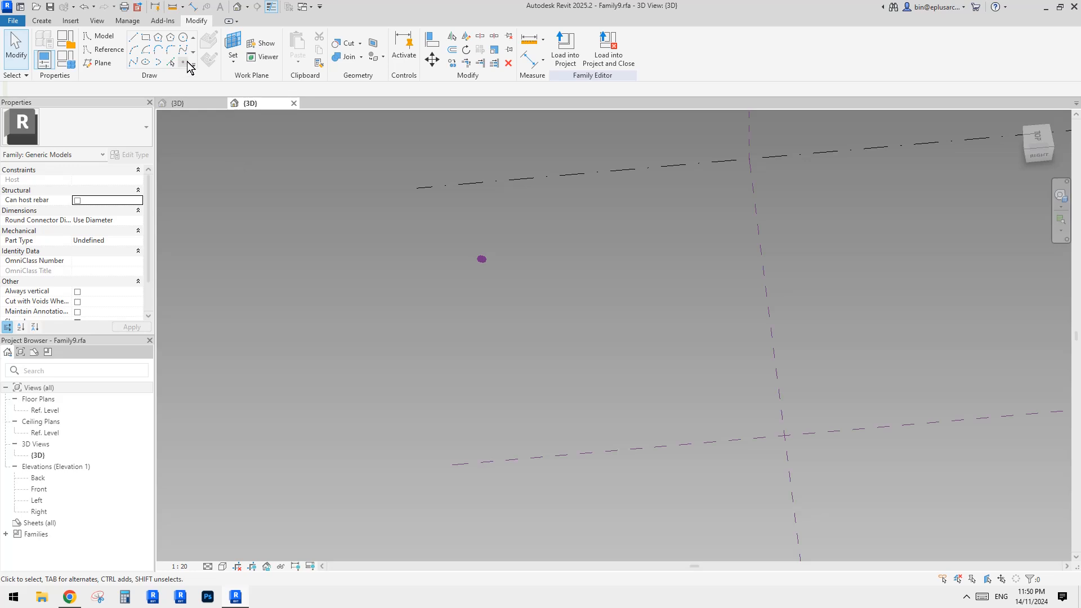
# Step: Place a reference point on Level : Ref. Level, on the horizontal reference plane away from the centre crossing
pyautogui.click(184, 62)
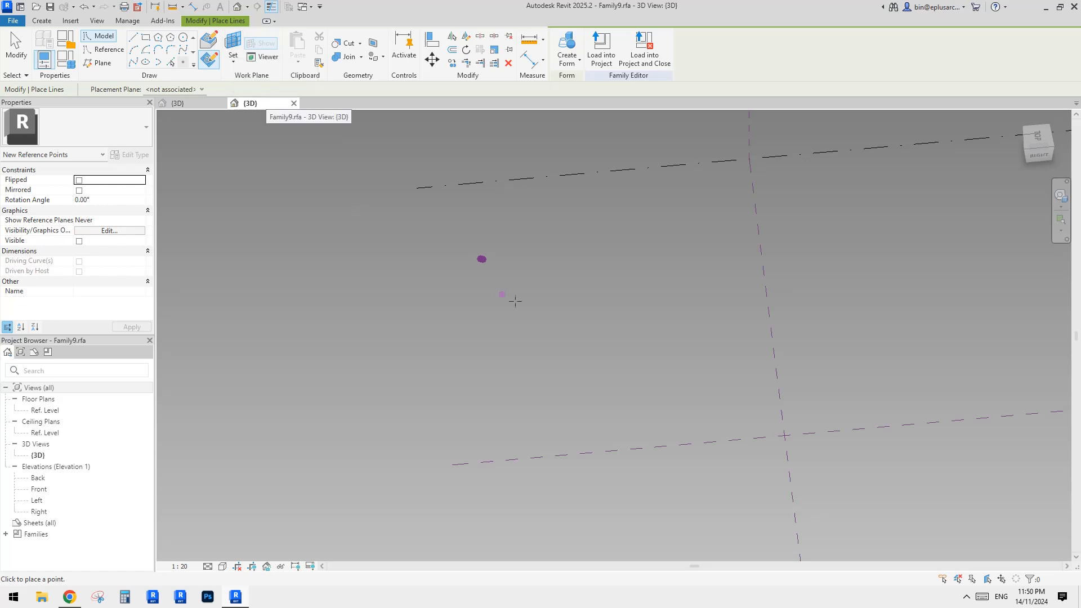
pyautogui.scroll(-2, 513, 355)
pyautogui.click(243, 46)
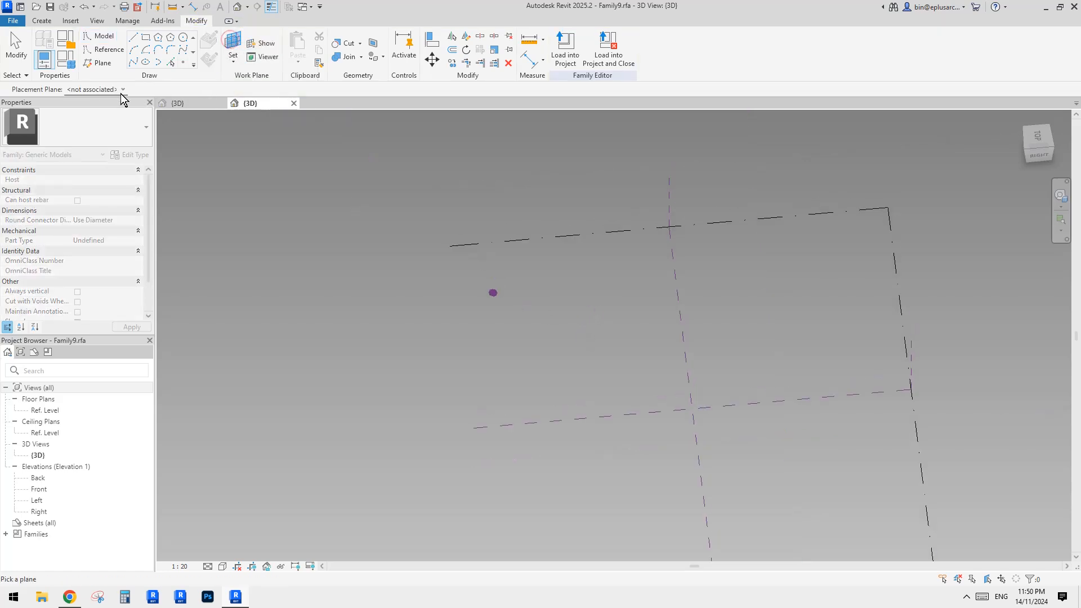
pyautogui.click(111, 89)
pyautogui.click(99, 111)
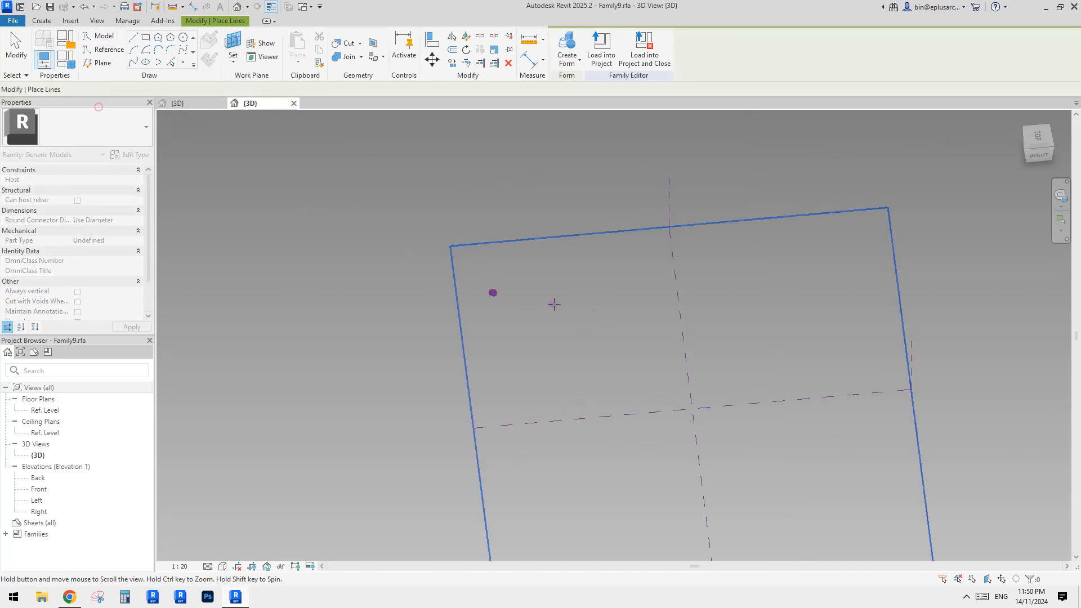
pyautogui.click(554, 421)
pyautogui.press('Escape')
pyautogui.press('Escape')
pyautogui.click(557, 424)
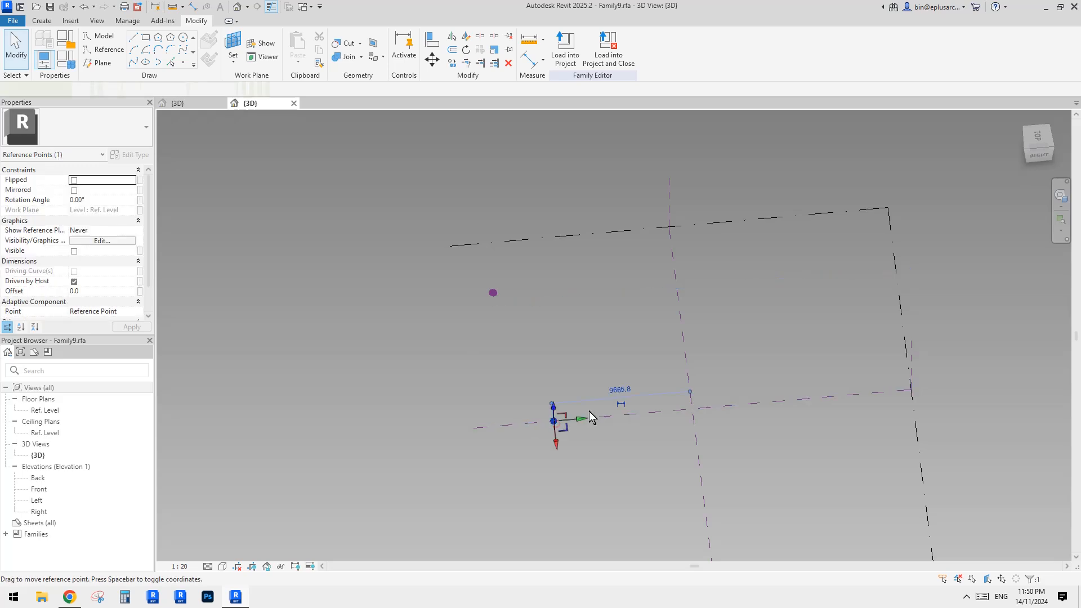
# Step: In top view, copy the reference point 1000 mm along the horizontal reference plane towards the centre
pyautogui.click(1029, 137)
pyautogui.moveTo(772, 459); pyautogui.dragTo(580, 317, button='middle')
pyautogui.scroll(-1, 580, 317)
pyautogui.moveTo(638, 318)
pyautogui.mouseDown(button='middle')
pyautogui.moveTo(623, 324)
pyautogui.moveTo(635, 319)
pyautogui.mouseUp(button='middle')
pyautogui.moveTo(630, 279); pyautogui.dragTo(616, 285, button='middle')
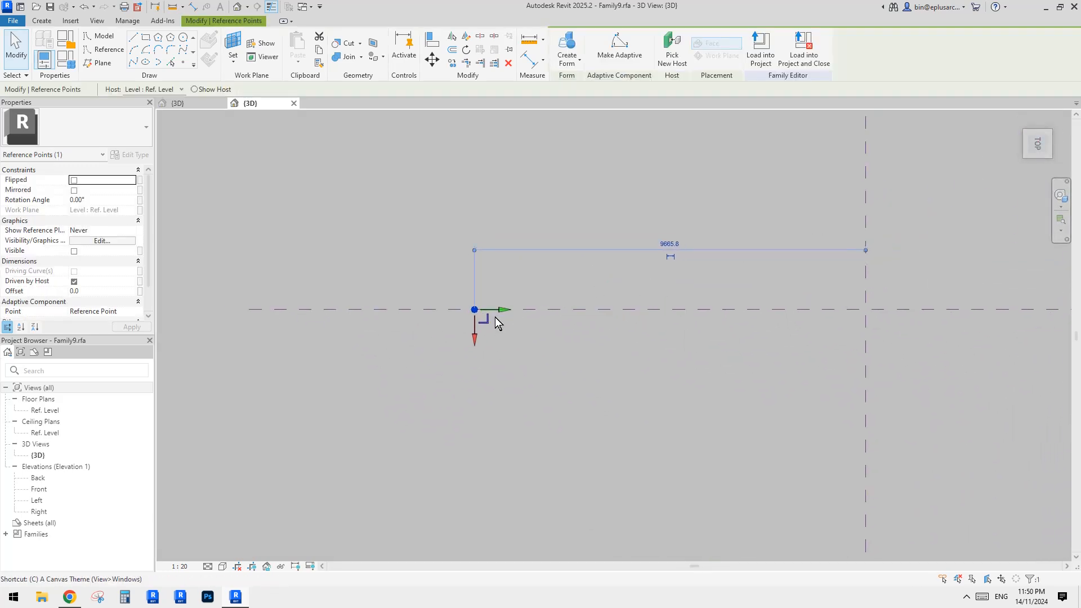
pyautogui.press('c')
pyautogui.press('o')
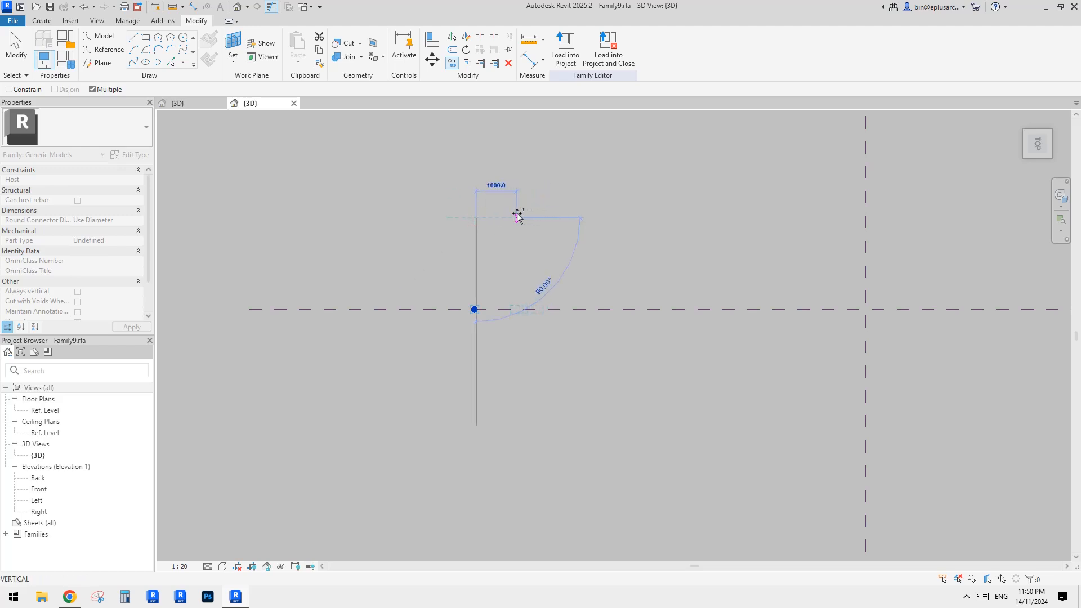
pyautogui.press('Escape')
pyautogui.press('c')
pyautogui.press('o')
pyautogui.click(498, 285)
pyautogui.press('Escape')
pyautogui.press('c')
pyautogui.press('o')
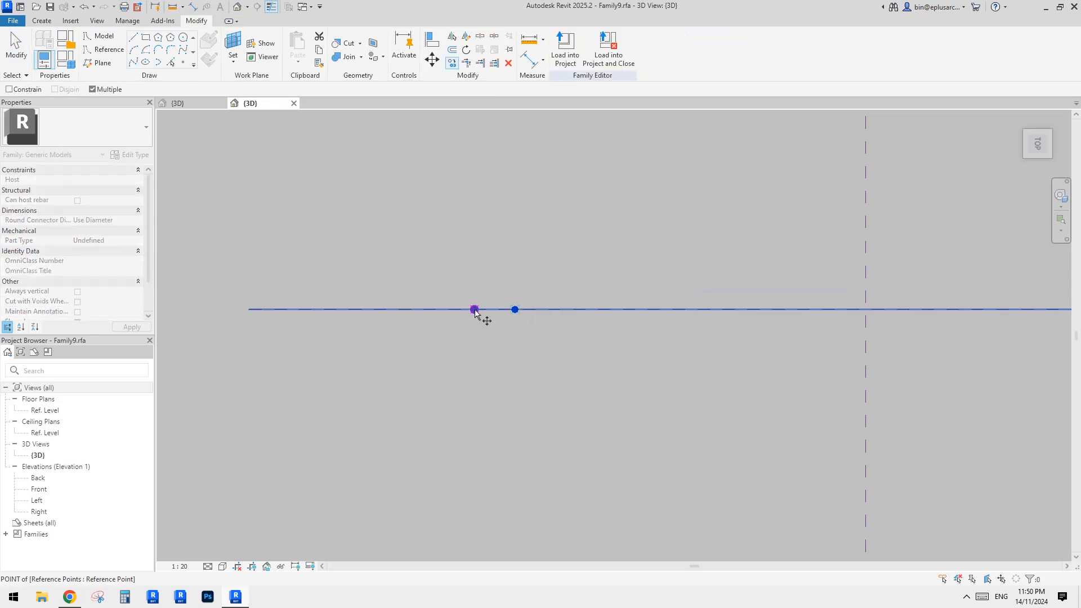
# Step: Keep copying the point at 1000 mm spacing along the horizontal reference plane until the row has 13 points
pyautogui.click(474, 310)
pyautogui.click(515, 309)
pyautogui.click(556, 309)
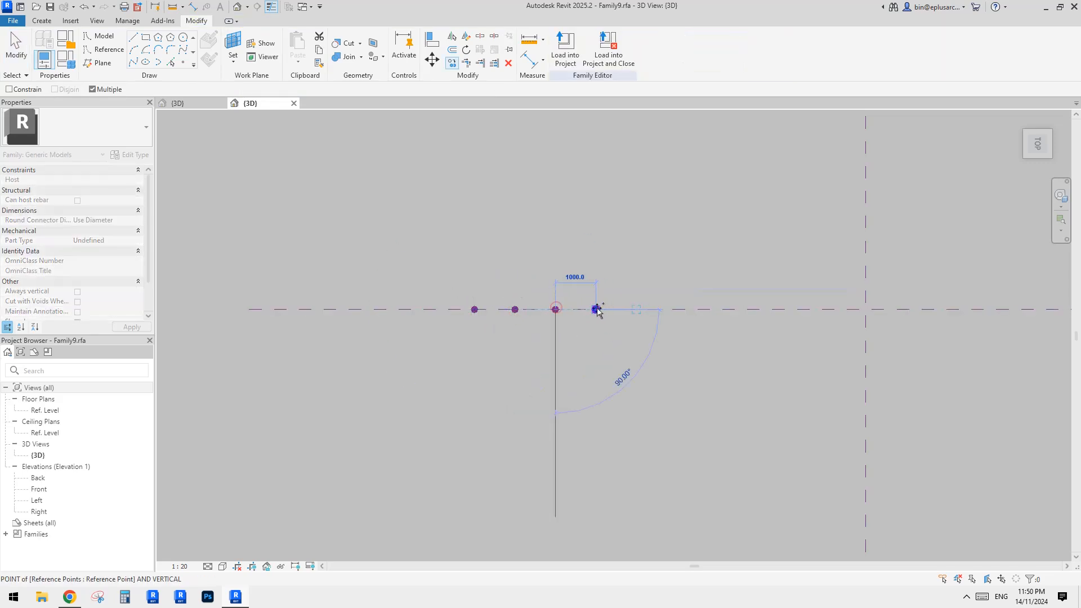
pyautogui.click(596, 309)
pyautogui.click(637, 309)
pyautogui.click(677, 309)
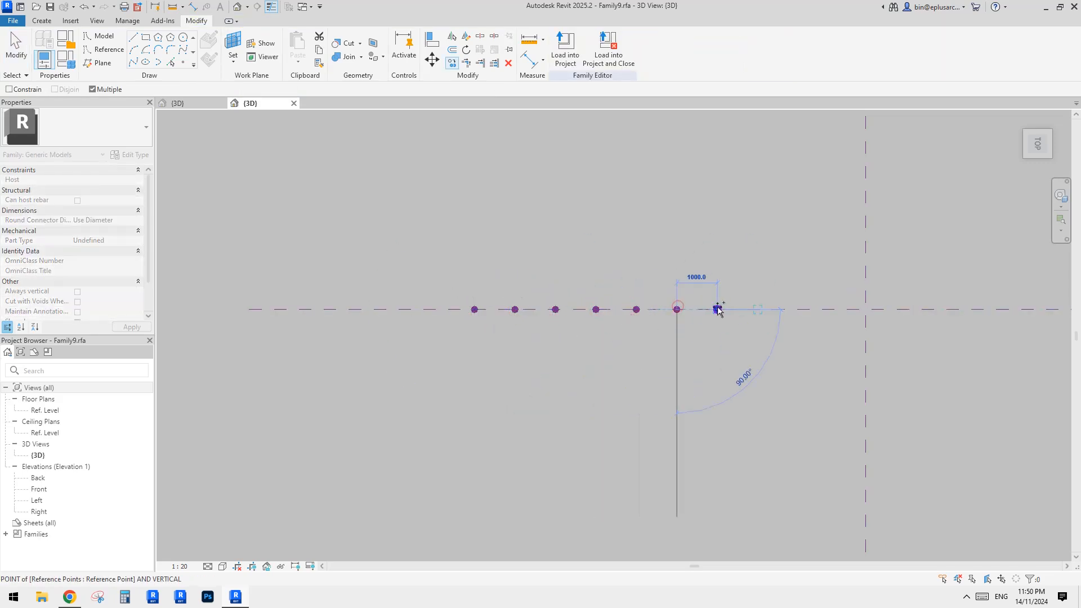
pyautogui.click(718, 309)
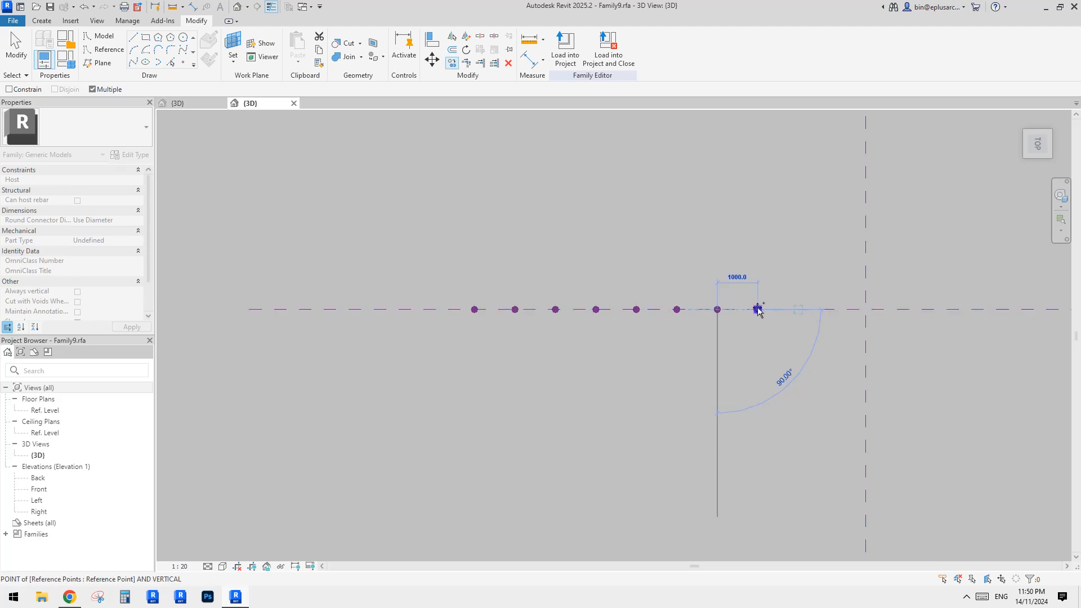
pyautogui.click(758, 309)
pyautogui.moveTo(811, 312); pyautogui.dragTo(675, 304, button='middle')
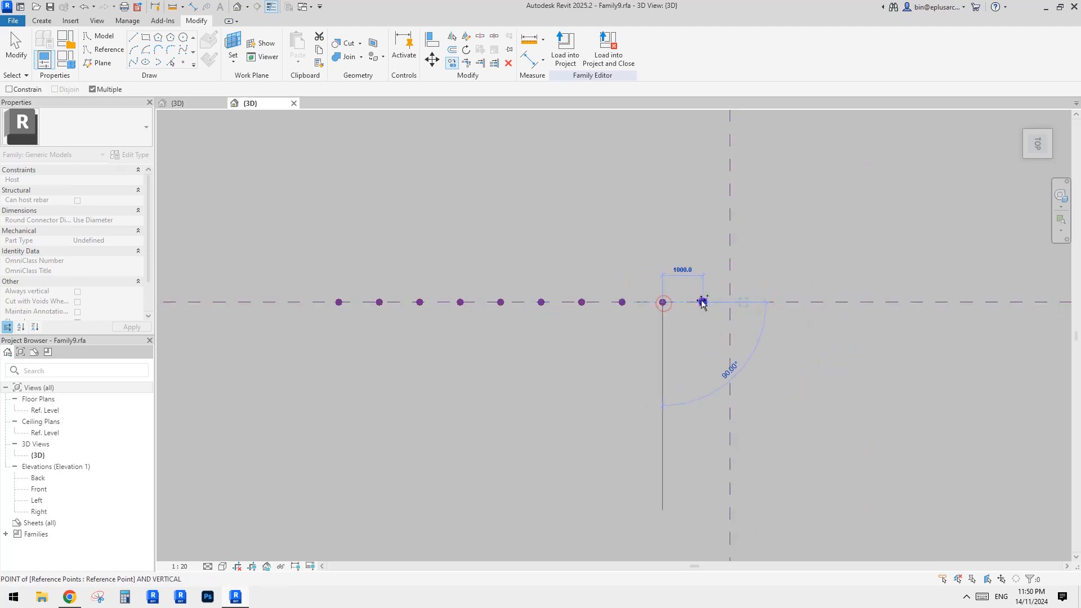
pyautogui.click(702, 302)
pyautogui.click(743, 302)
pyautogui.scroll(-1, 784, 302)
pyautogui.click(783, 301)
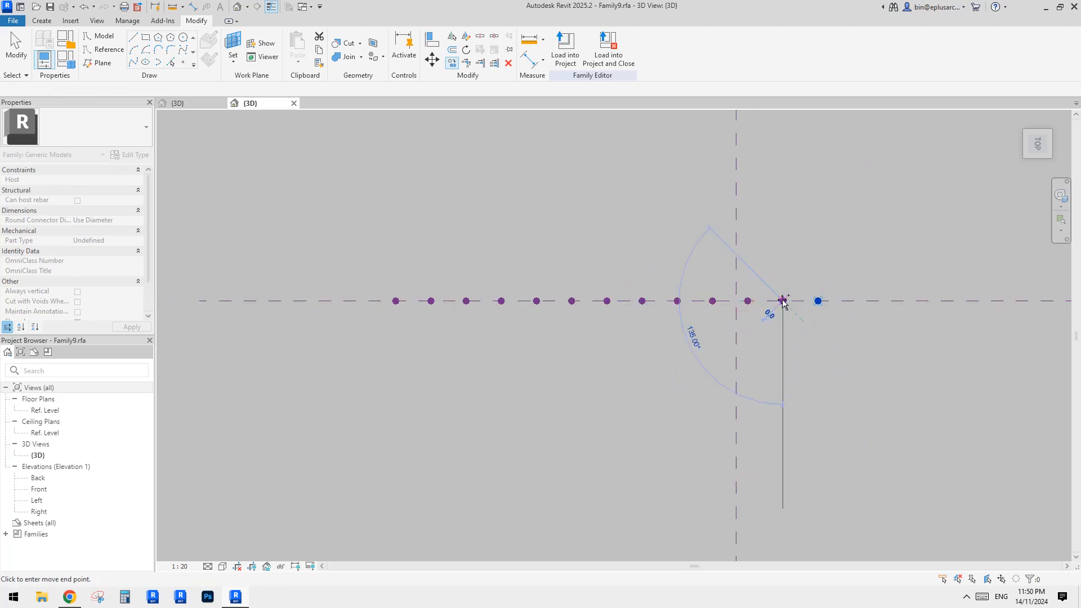
pyautogui.press('Escape')
pyautogui.moveTo(379, 248); pyautogui.dragTo(924, 349)
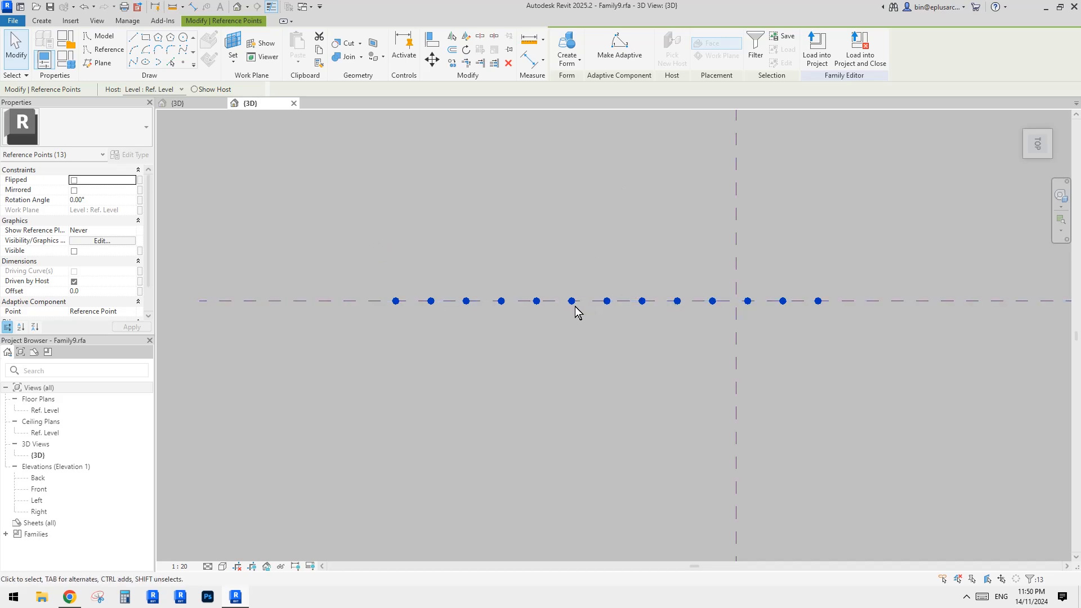
pyautogui.press('Escape')
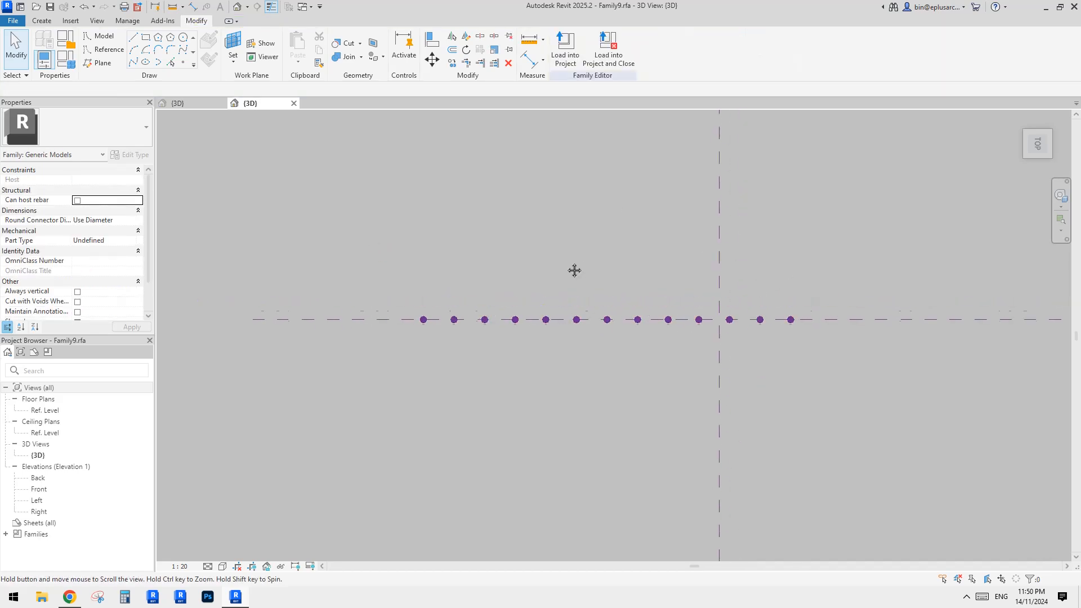
# Step: Move the whole row of 13 points so its middle point sits on the crossing of the reference planes
pyautogui.moveTo(381, 276); pyautogui.dragTo(839, 363)
pyautogui.moveTo(628, 312); pyautogui.dragTo(613, 316, button='middle')
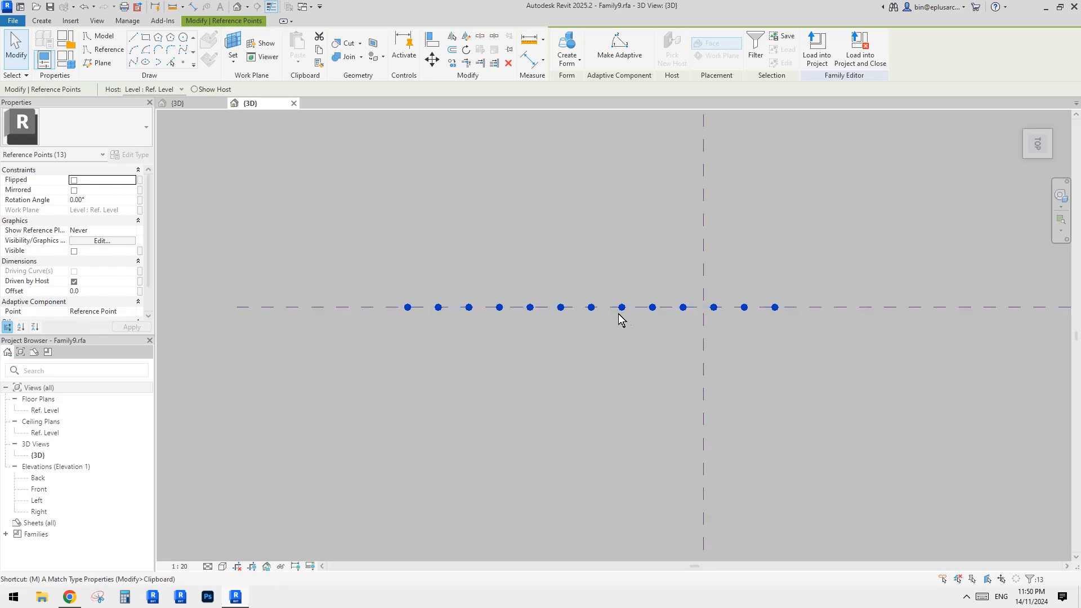
pyautogui.press('m')
pyautogui.press('v')
pyautogui.click(591, 308)
pyautogui.click(705, 307)
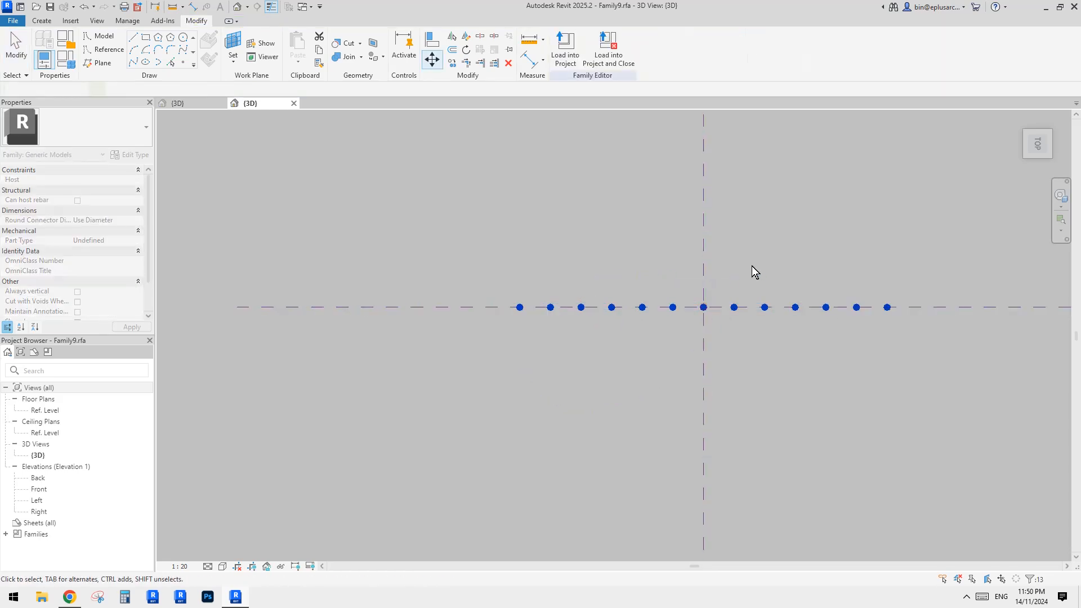
# Step: Make all 13 reference points adaptive and connect them with a spline set as a reference line
pyautogui.moveTo(748, 296); pyautogui.dragTo(671, 302, button='middle')
pyautogui.moveTo(349, 248); pyautogui.dragTo(878, 387)
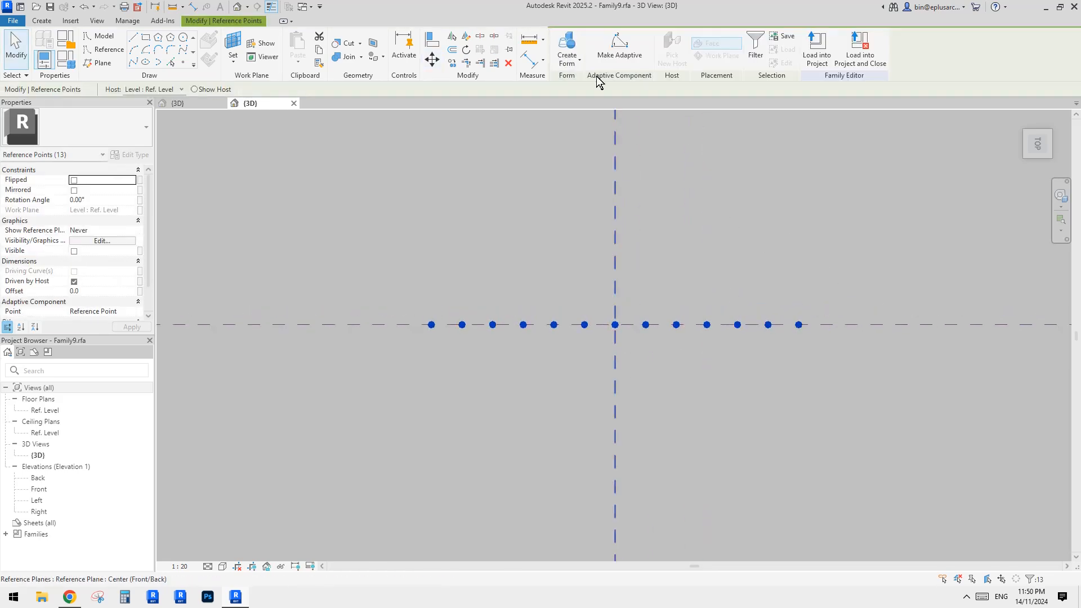
pyautogui.click(619, 51)
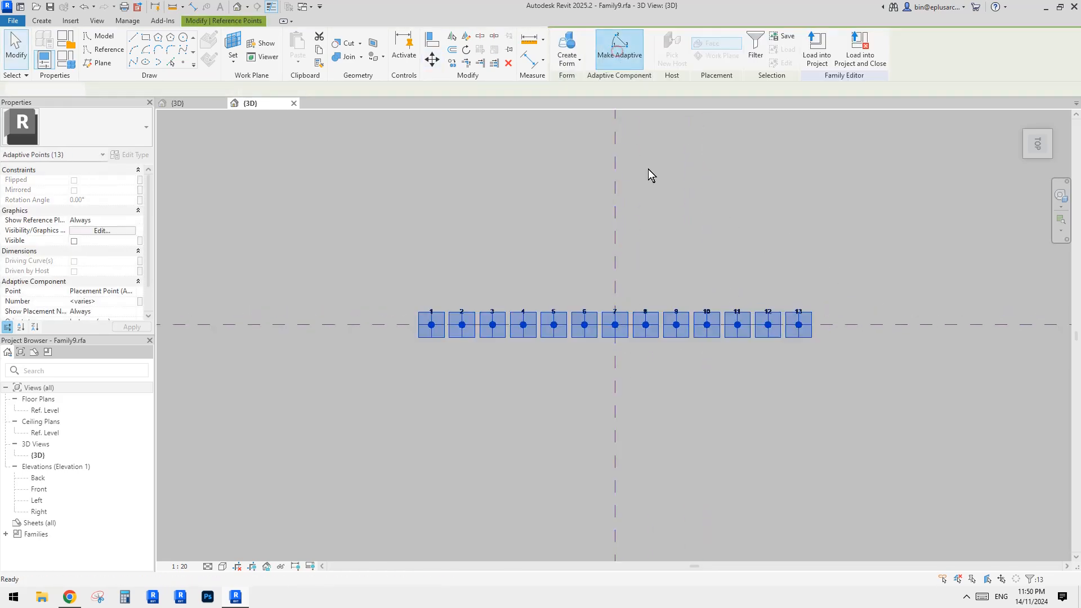
pyautogui.click(133, 63)
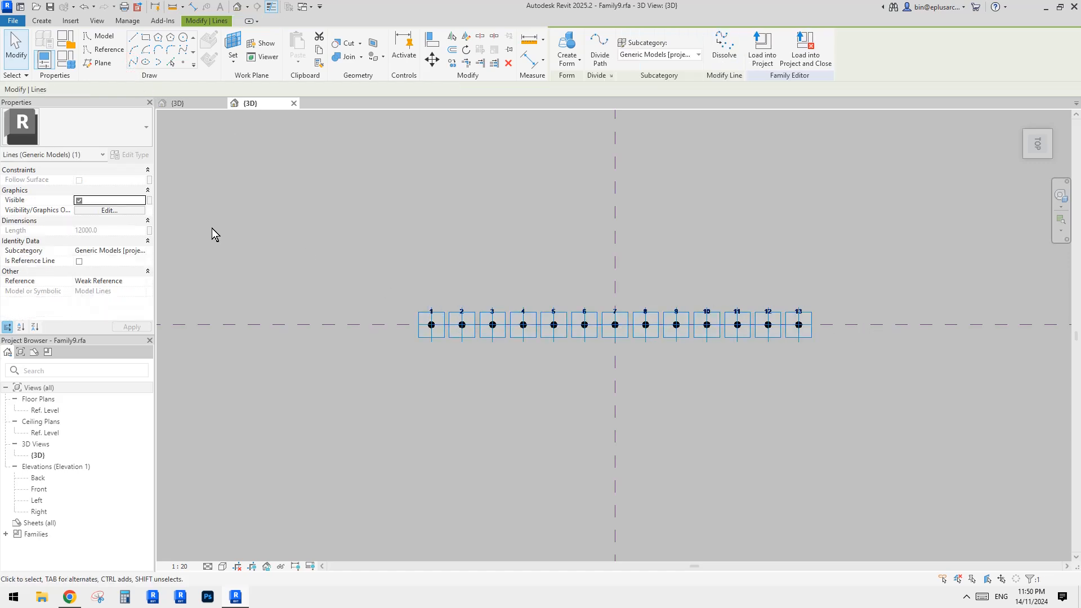
pyautogui.click(79, 261)
# Step: Re-host the first copied profile's reference point on the new spline between placement points 1 and 2
pyautogui.keyDown('shift'); pyautogui.moveTo(529, 271); pyautogui.dragTo(559, 265, button='middle'); pyautogui.keyUp('shift')
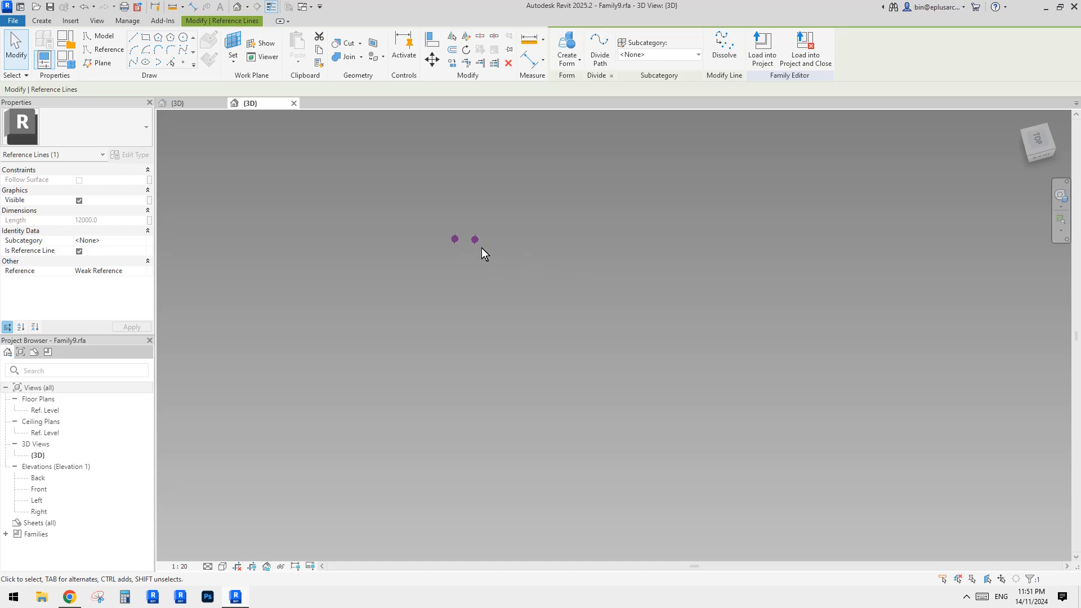
pyautogui.click(489, 230)
pyautogui.keyDown('shift'); pyautogui.moveTo(505, 242); pyautogui.dragTo(681, 474, button='middle'); pyautogui.keyUp('shift')
pyautogui.click(476, 226)
pyautogui.click(670, 63)
pyautogui.scroll(-3, 678, 359)
pyautogui.click(646, 296)
pyautogui.scroll(1, 552, 333)
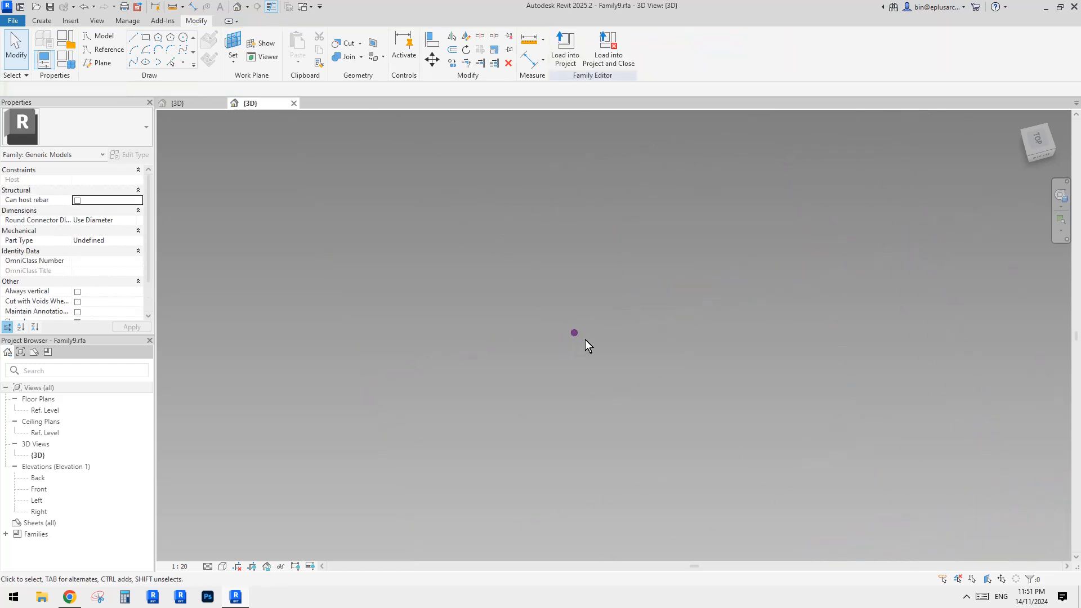
# Step: Re-host the second copied profile's reference point on the spline between placement points 2 and 3
pyautogui.scroll(3, 574, 332)
pyautogui.click(567, 327)
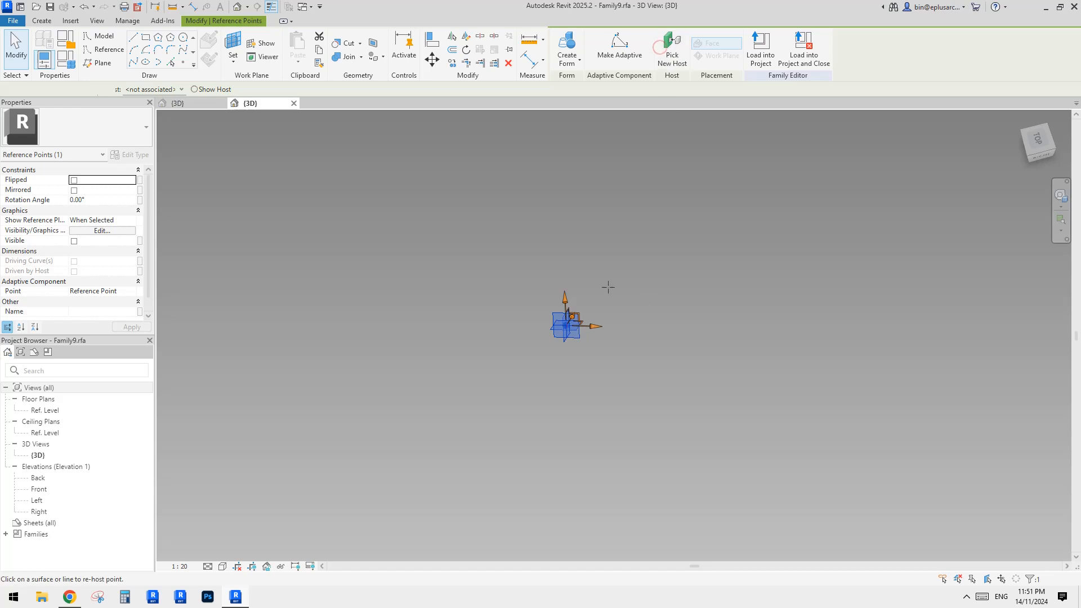
pyautogui.scroll(-5, 673, 304)
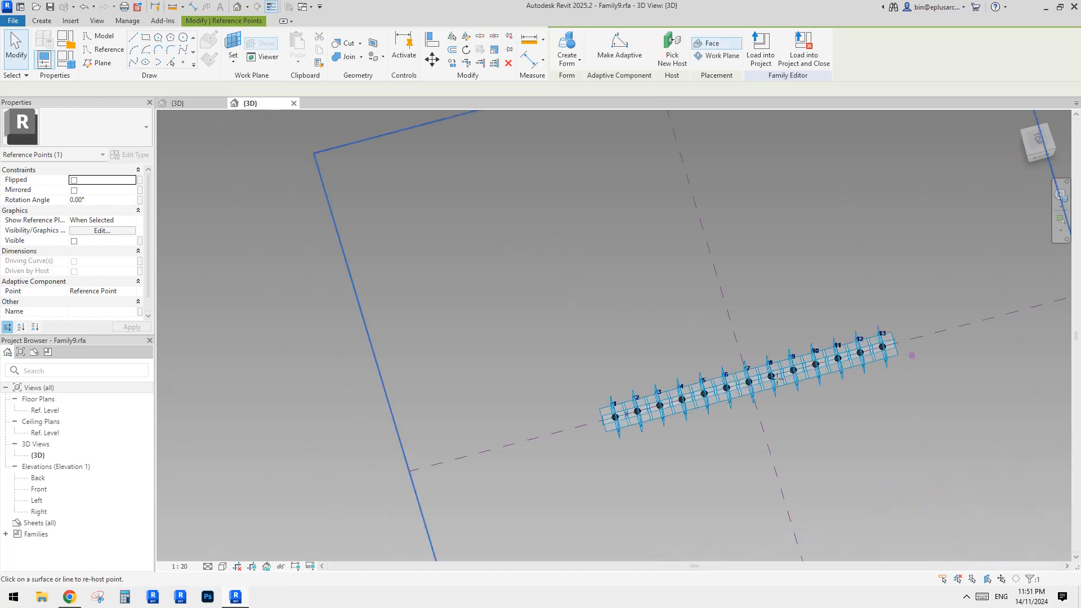
pyautogui.scroll(2, 777, 379)
pyautogui.moveTo(574, 447); pyautogui.dragTo(741, 358, button='middle')
pyautogui.scroll(3, 645, 358)
pyautogui.click(643, 367)
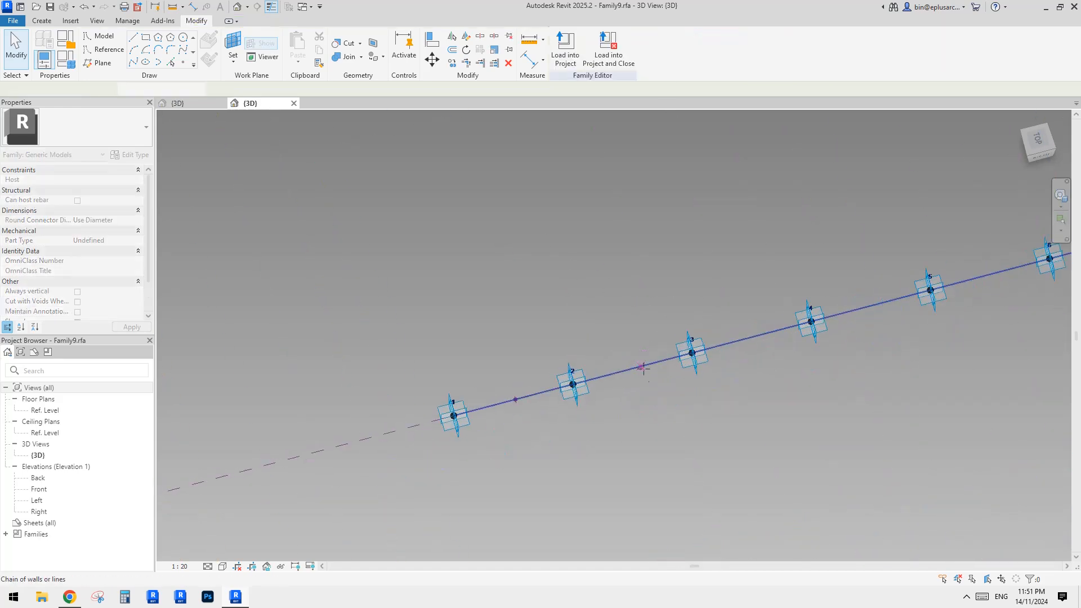
# Step: Inspect the two square profiles hosted on the spline and the existing handrail on the spiral stair in 24053.rfa
pyautogui.scroll(2, 519, 397)
pyautogui.keyDown('shift'); pyautogui.moveTo(522, 396); pyautogui.dragTo(580, 362, button='middle'); pyautogui.keyUp('shift')
pyautogui.moveTo(594, 410); pyautogui.dragTo(589, 214, button='middle')
pyautogui.scroll(3, 564, 344)
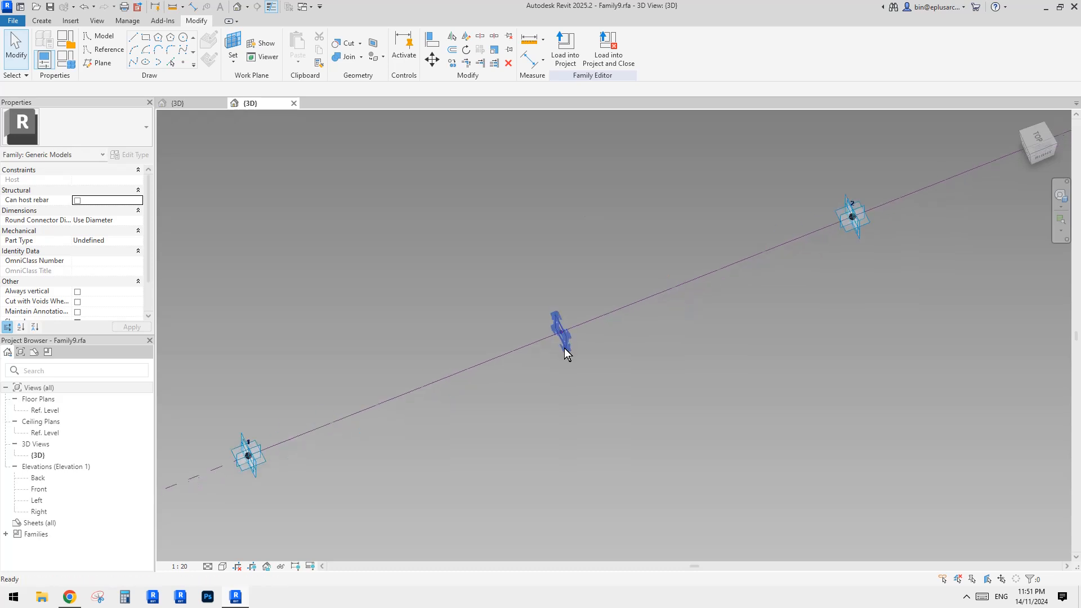
pyautogui.click(563, 338)
pyautogui.scroll(-2, 601, 327)
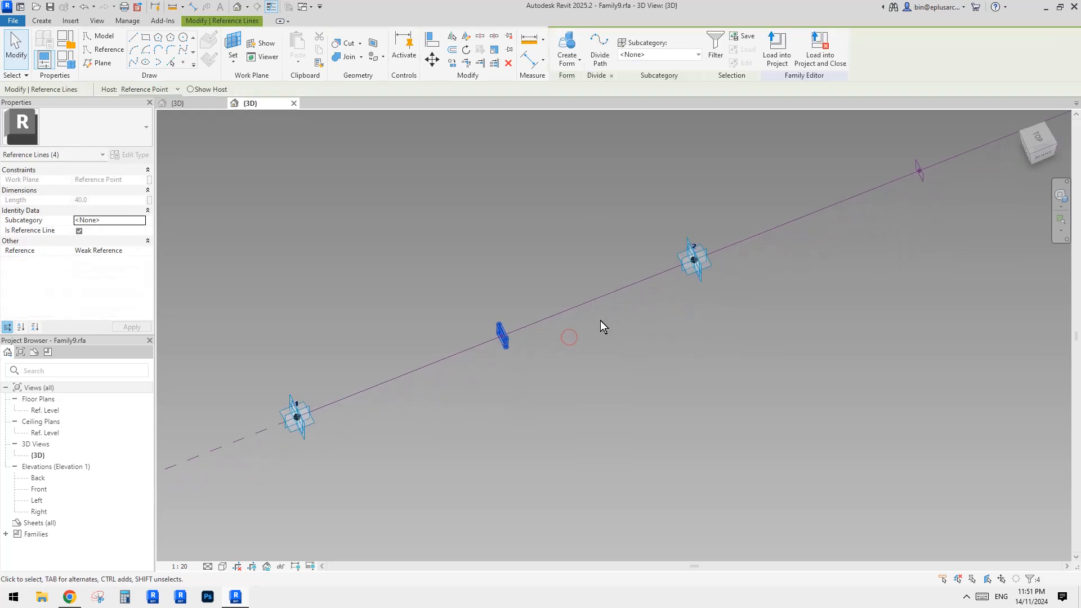
pyautogui.moveTo(824, 223); pyautogui.dragTo(806, 229, button='middle')
pyautogui.click(822, 231)
pyautogui.scroll(-2, 789, 254)
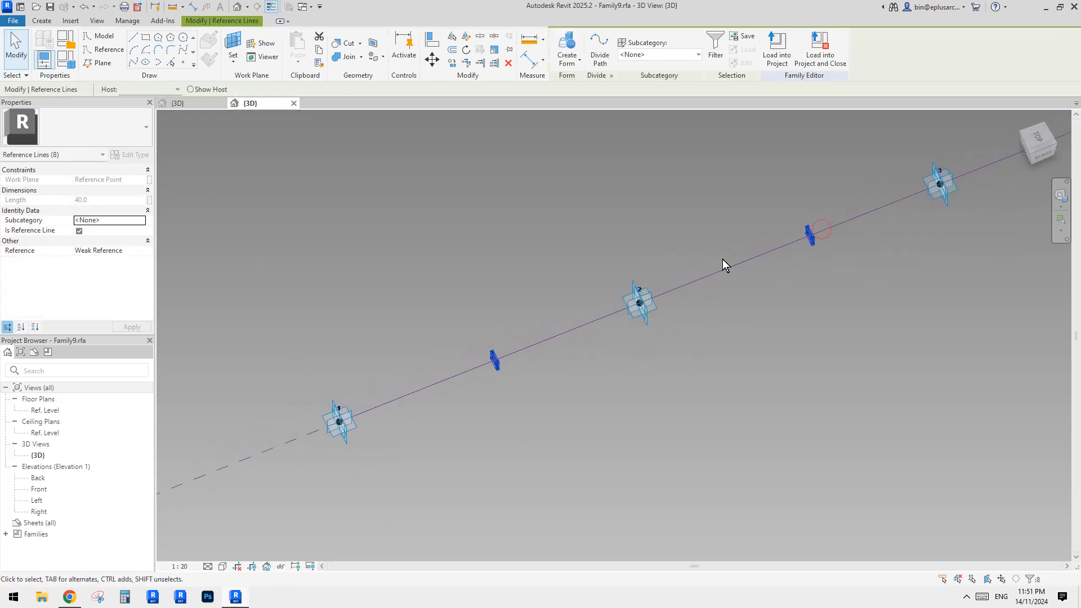
pyautogui.click(182, 103)
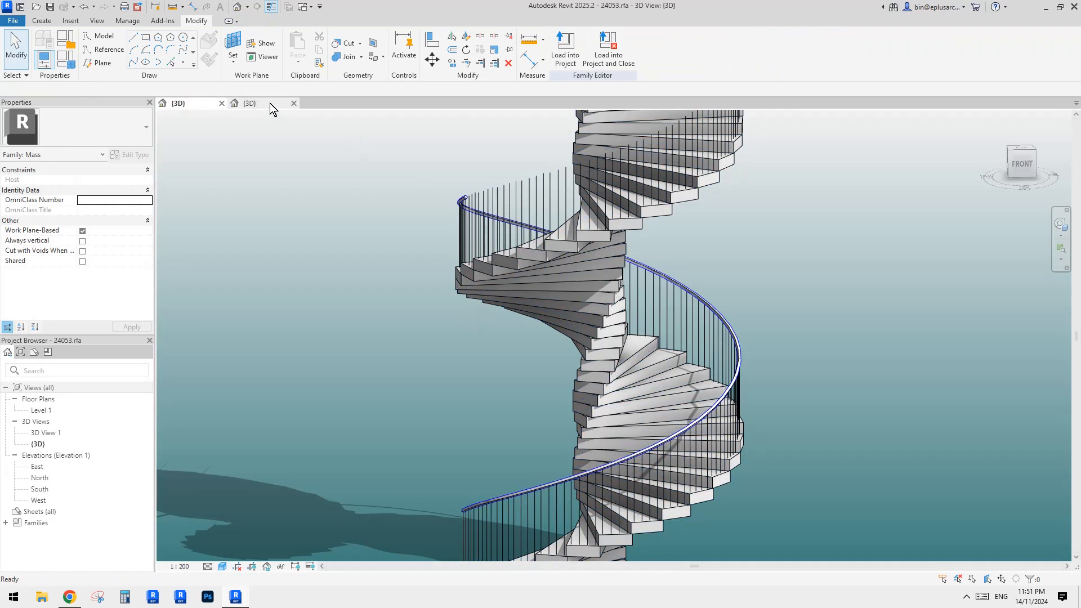
pyautogui.click(270, 104)
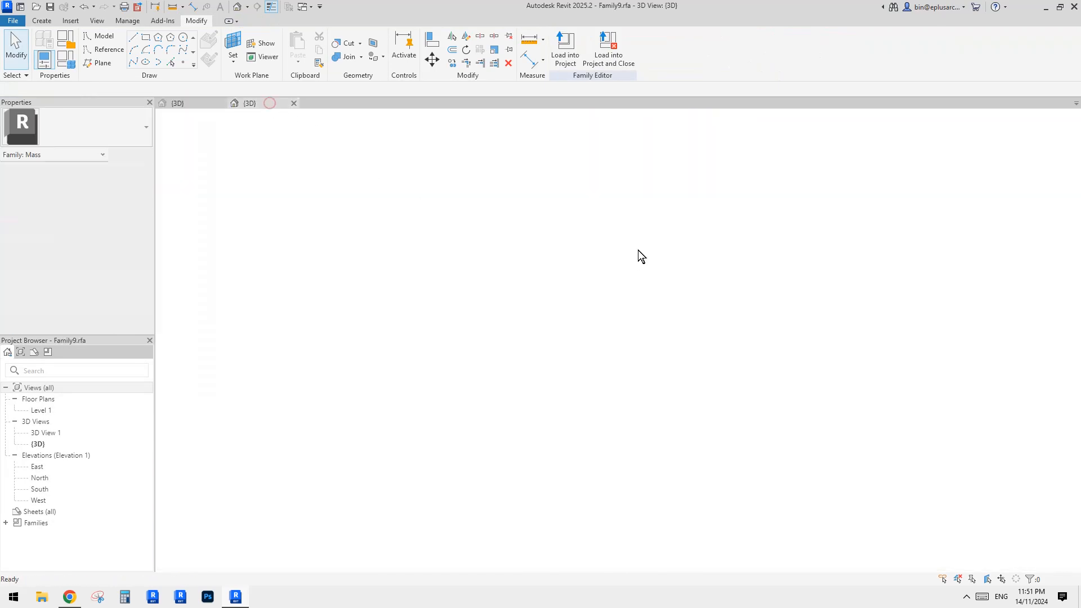
# Step: Create a solid form from the two square profiles and the spline
pyautogui.click(784, 225)
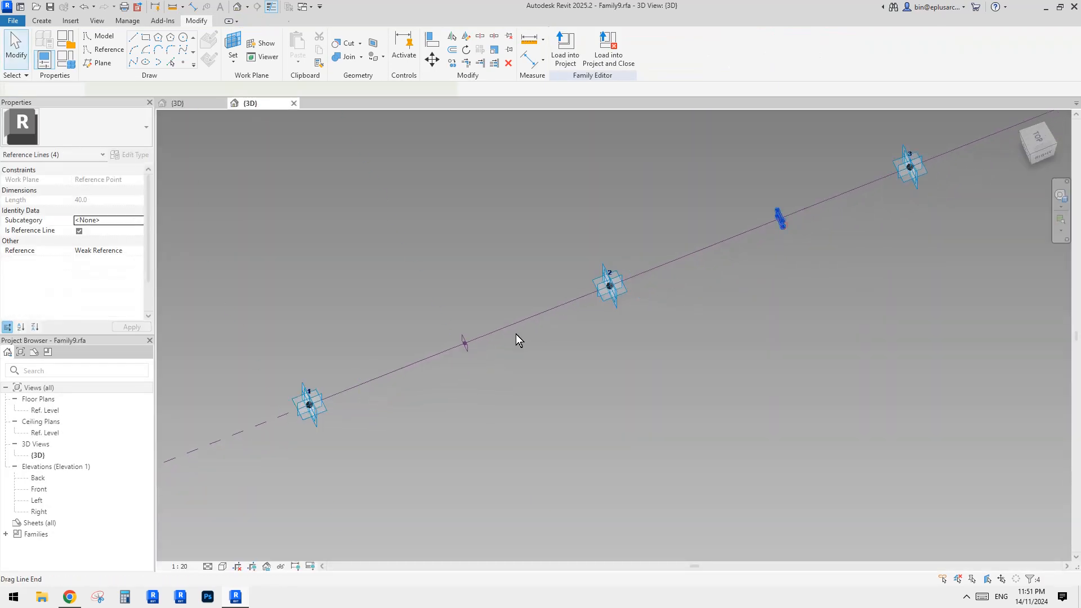
pyautogui.keyDown('ctrl'); pyautogui.click(552, 307); pyautogui.keyUp('ctrl')
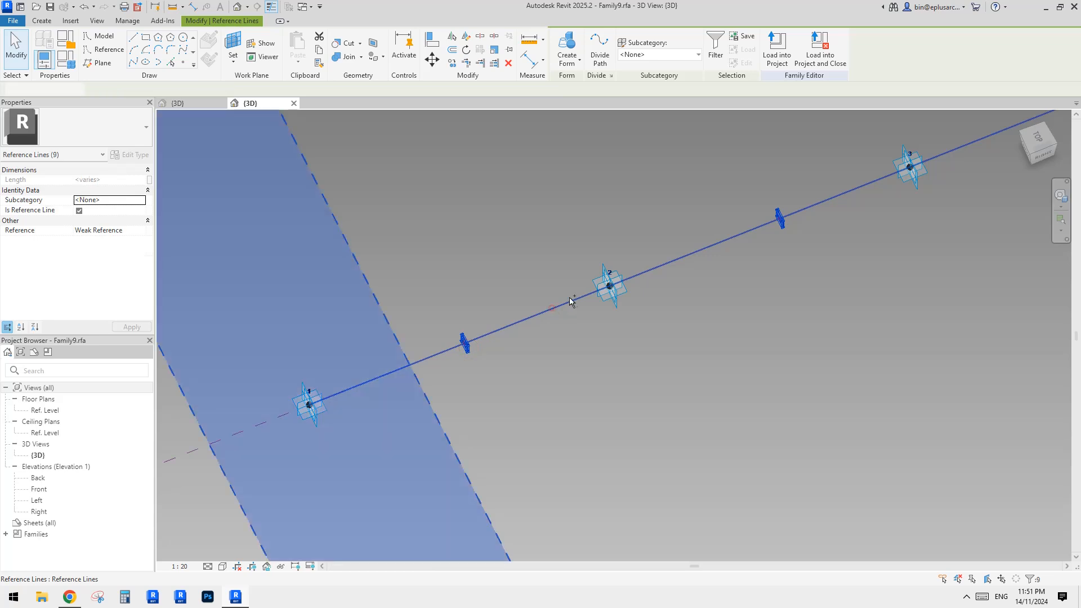
pyautogui.click(567, 45)
pyautogui.click(415, 299)
pyautogui.scroll(5, 452, 358)
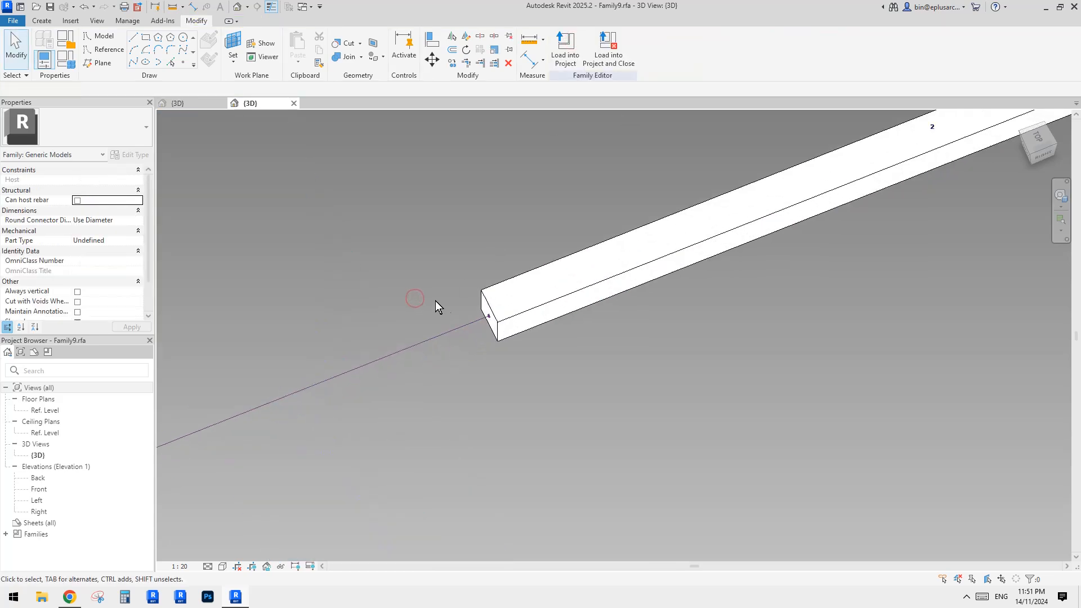
# Step: Set the normalized curve parameter of the first square profile's reference point to 0, at the spline's start
pyautogui.click(499, 326)
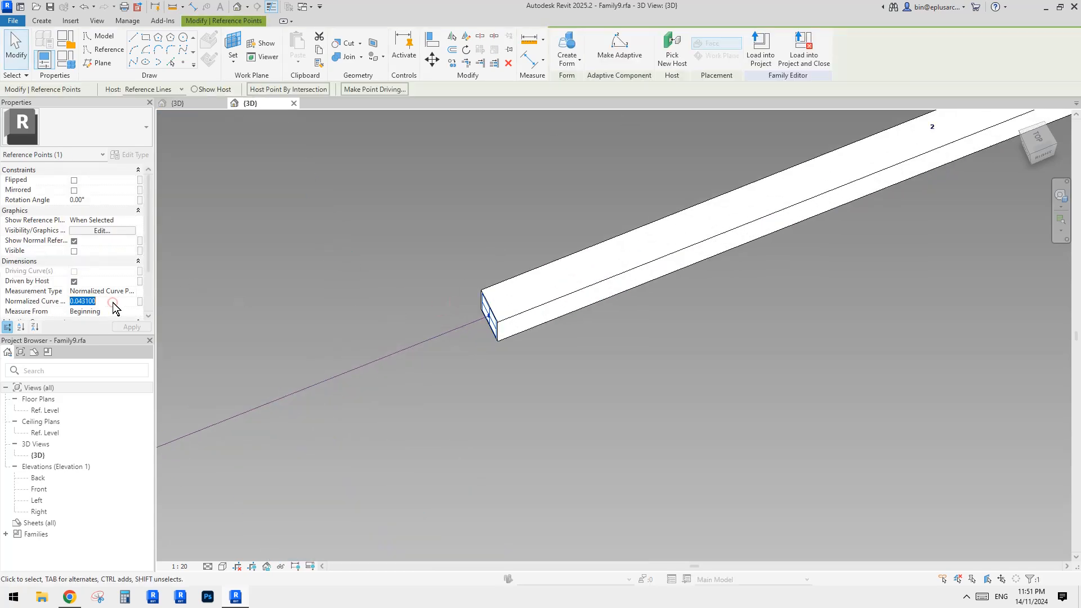
pyautogui.write('0')
pyautogui.click(314, 259)
# Step: Change the normalized curve parameter of the second square profile's reference point to extend the solid to the spline's far end
pyautogui.scroll(-5, 438, 251)
pyautogui.moveTo(639, 239); pyautogui.dragTo(475, 356, button='middle')
pyautogui.scroll(5, 569, 273)
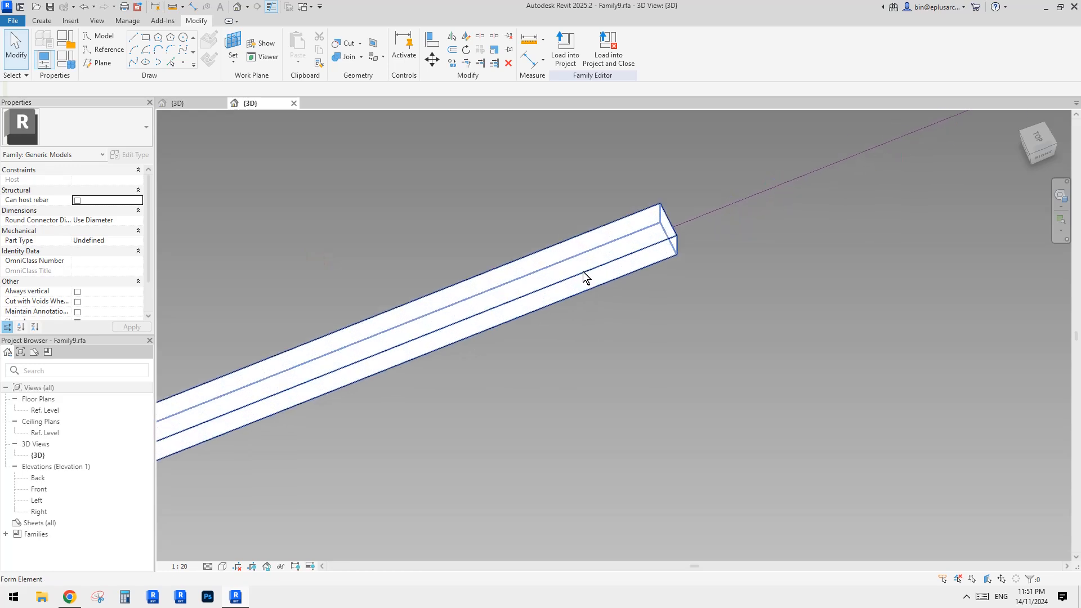
pyautogui.moveTo(586, 202); pyautogui.dragTo(714, 244)
pyautogui.scroll(2, 590, 207)
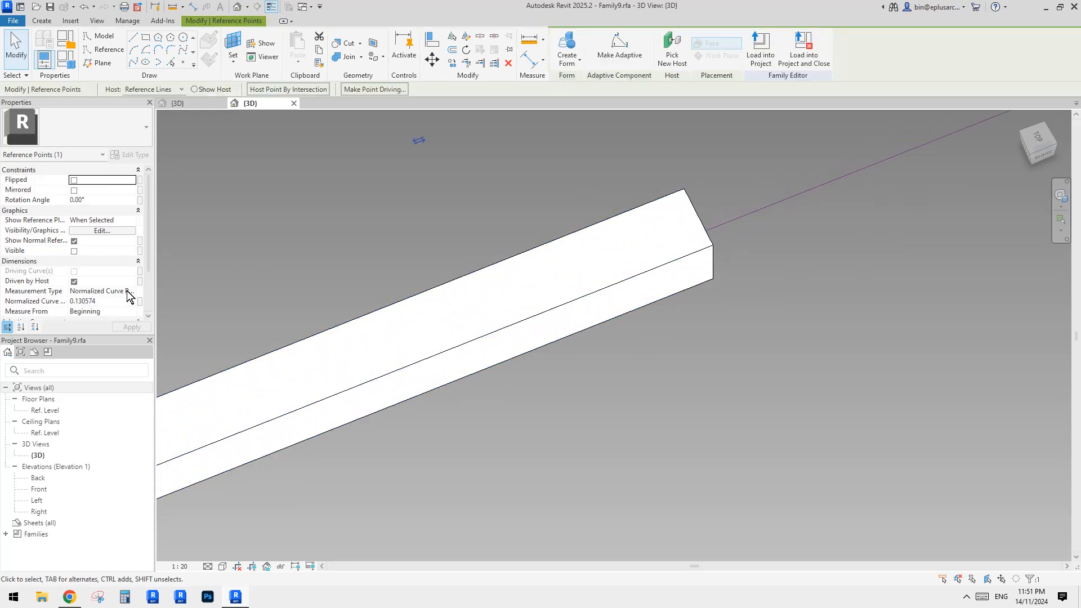
pyautogui.click(343, 268)
# Step: Try to load Family9 into 24053.rfa by overwriting the existing version, and check the rail beside the spiral stair
pyautogui.scroll(-8, 356, 256)
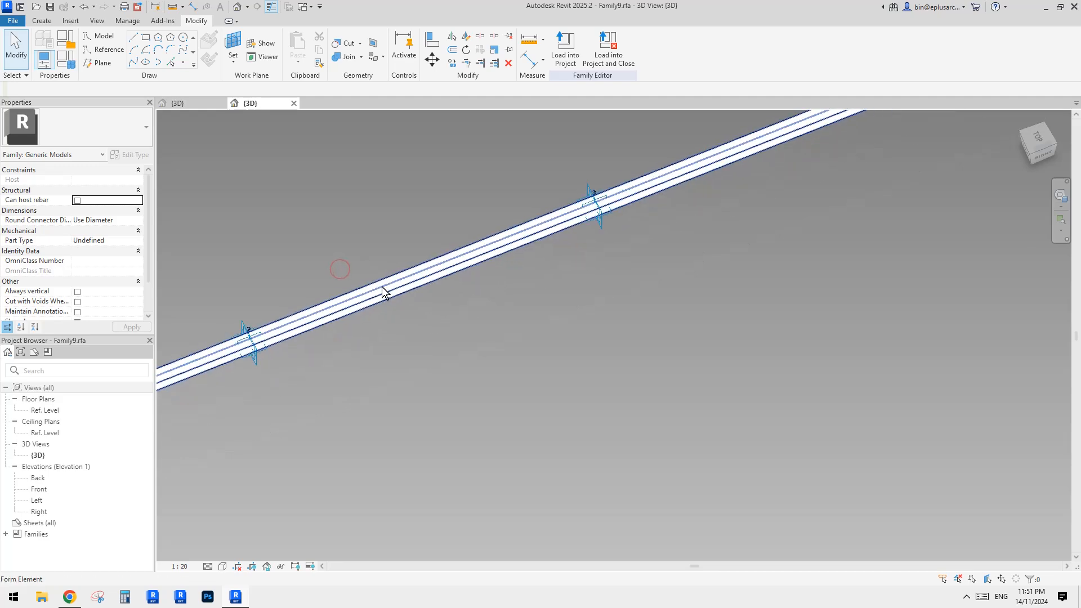
pyautogui.moveTo(363, 299); pyautogui.dragTo(472, 301, button='middle')
pyautogui.click(564, 55)
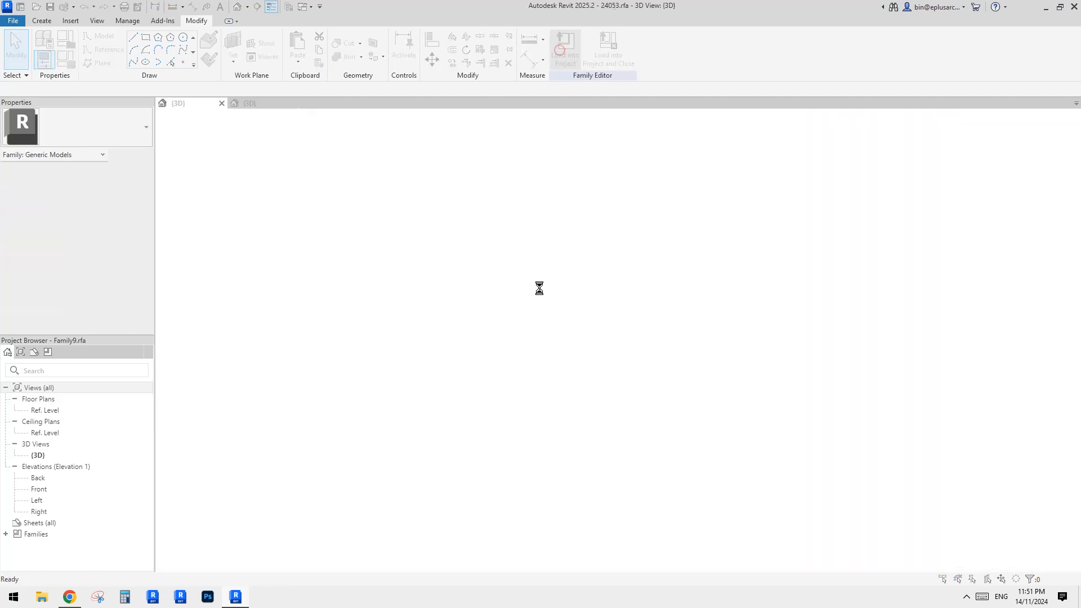
pyautogui.click(518, 263)
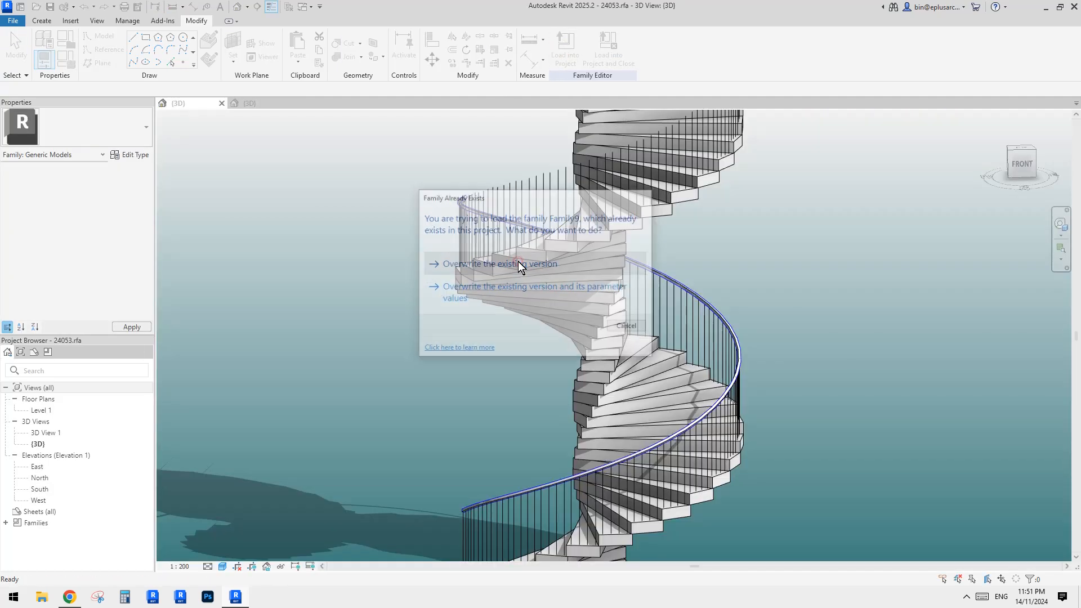
pyautogui.scroll(-2, 548, 467)
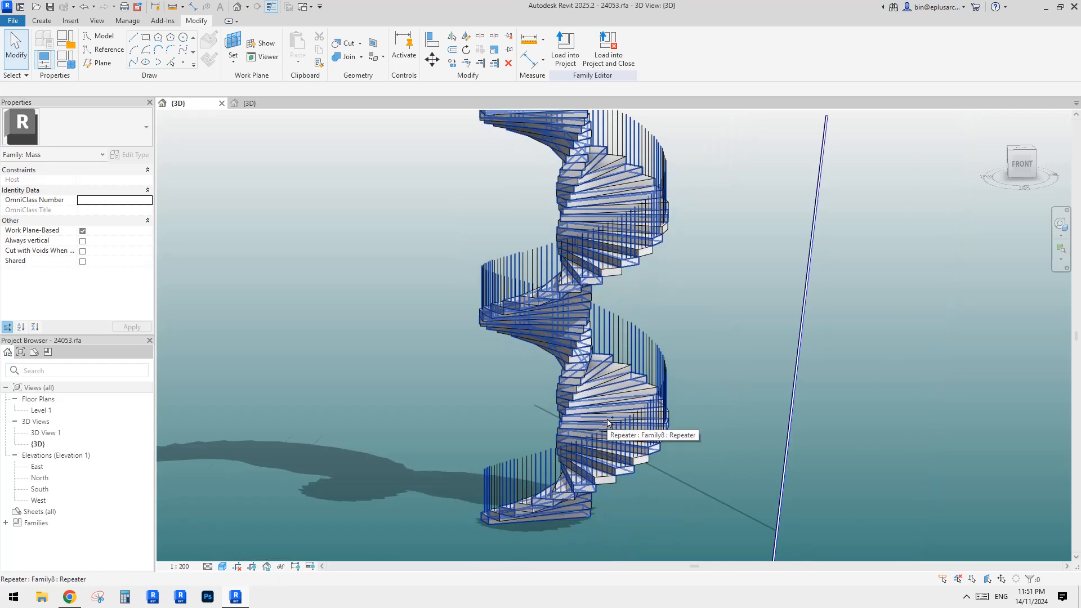
pyautogui.click(794, 365)
pyautogui.scroll(-2, 785, 386)
pyautogui.moveTo(784, 386); pyautogui.dragTo(681, 330, button='middle')
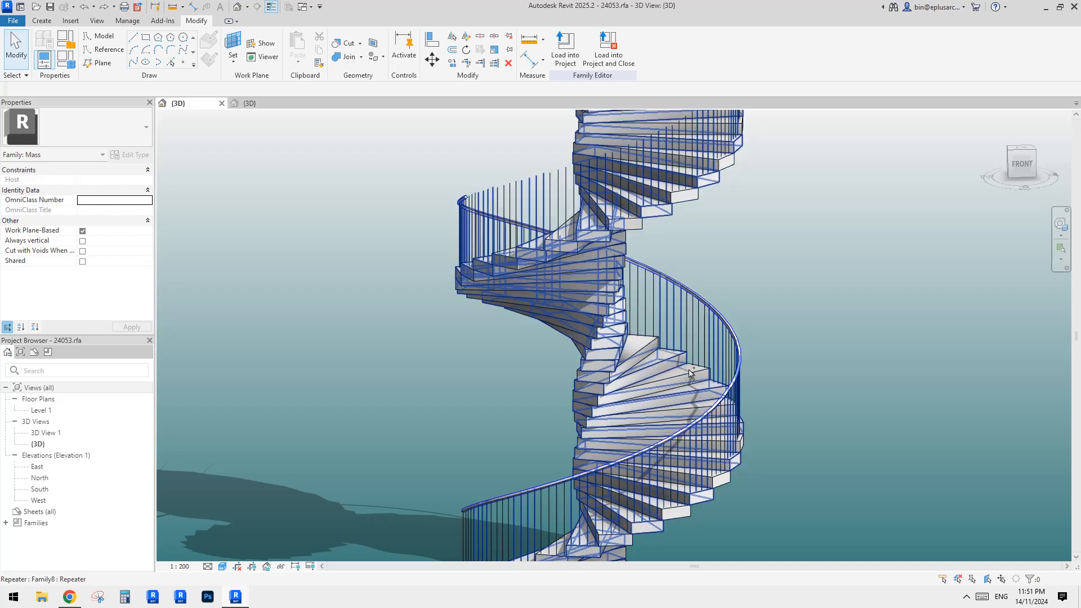
# Step: Compare the straight rail in Family9.rfa with the handrail on the spiral stair in 24053.rfa
pyautogui.click(265, 104)
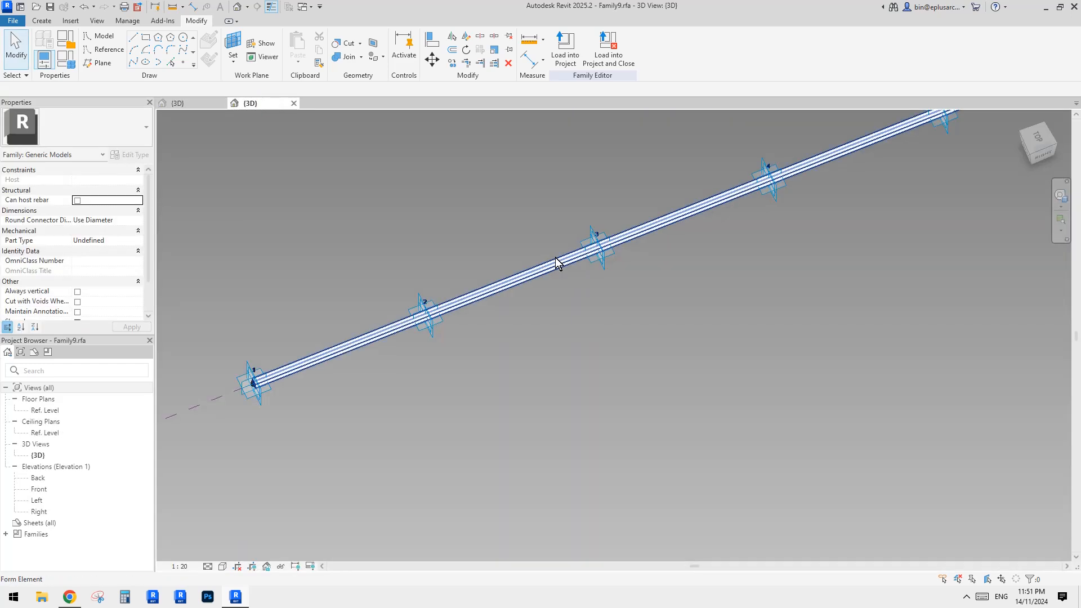
pyautogui.click(192, 106)
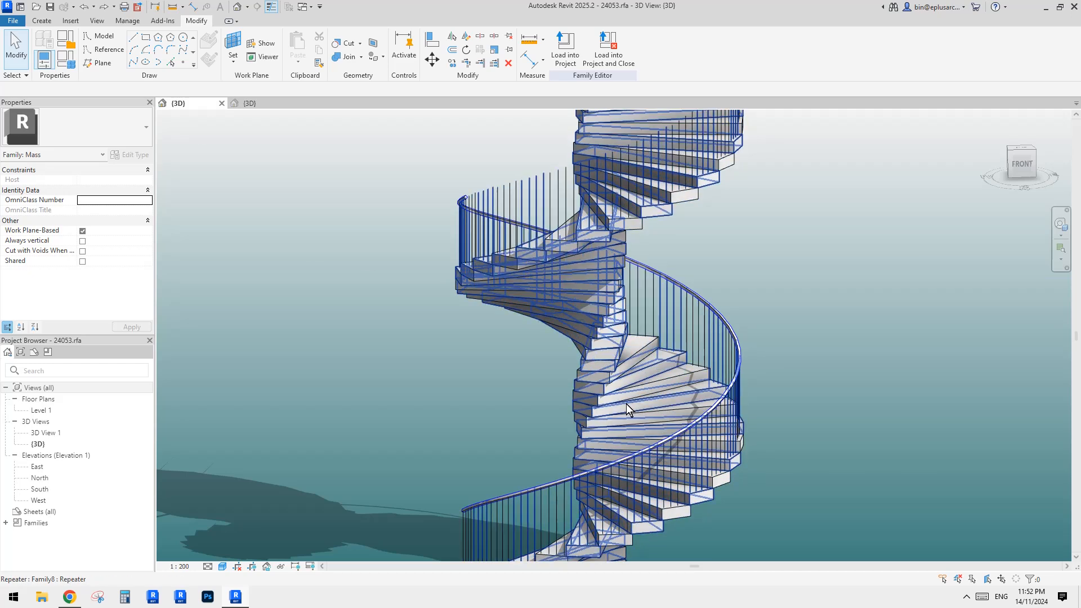
pyautogui.click(257, 103)
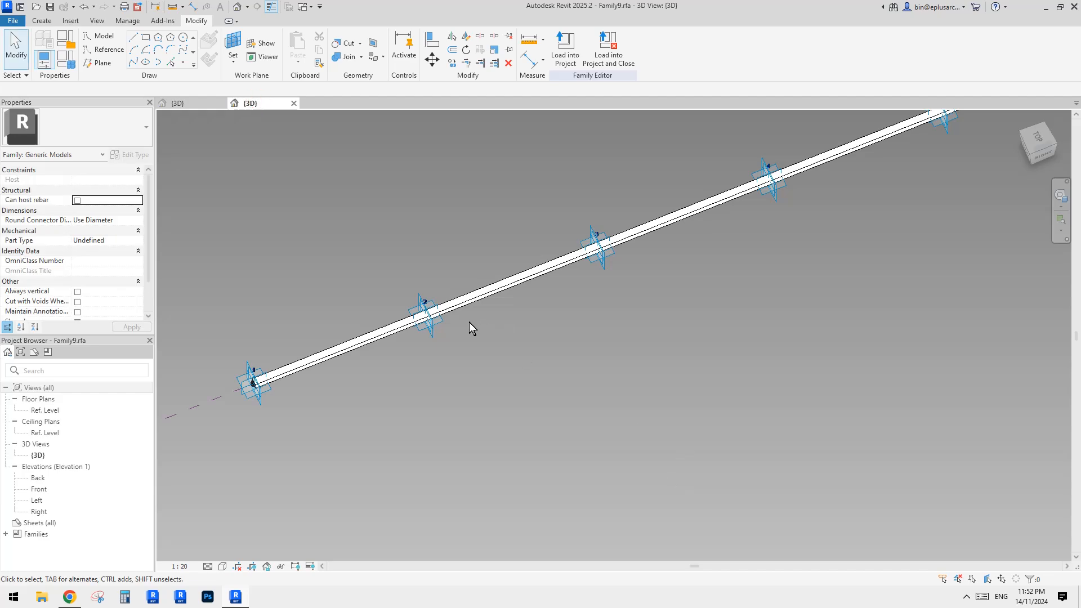
pyautogui.hotkey('ctrl', 'Tab')
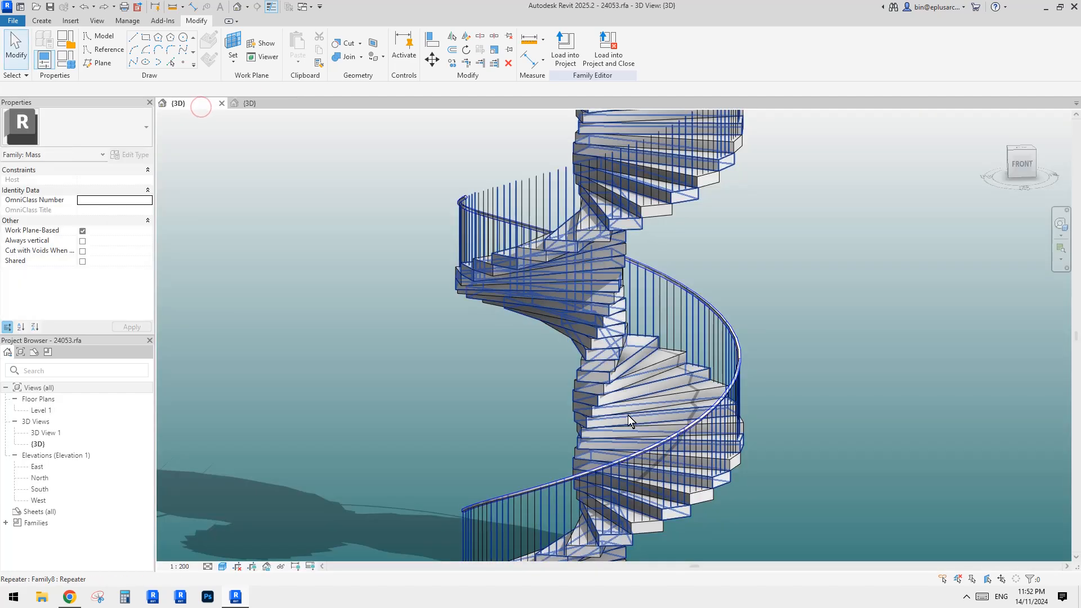
pyautogui.click(602, 468)
pyautogui.scroll(-1, 609, 349)
pyautogui.moveTo(601, 468); pyautogui.dragTo(587, 387, button='middle')
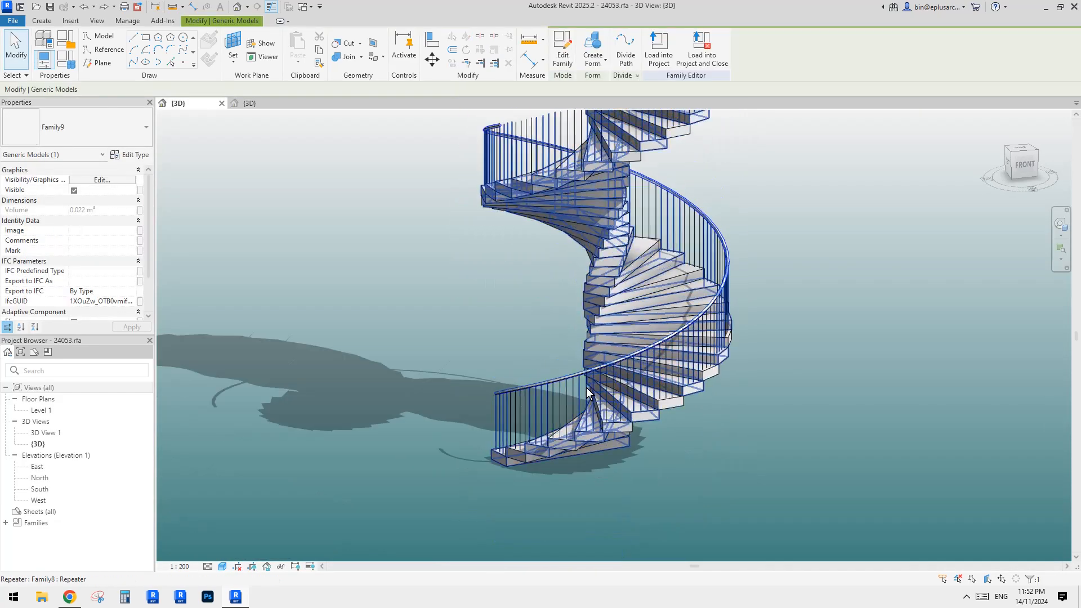
pyautogui.scroll(3, 563, 385)
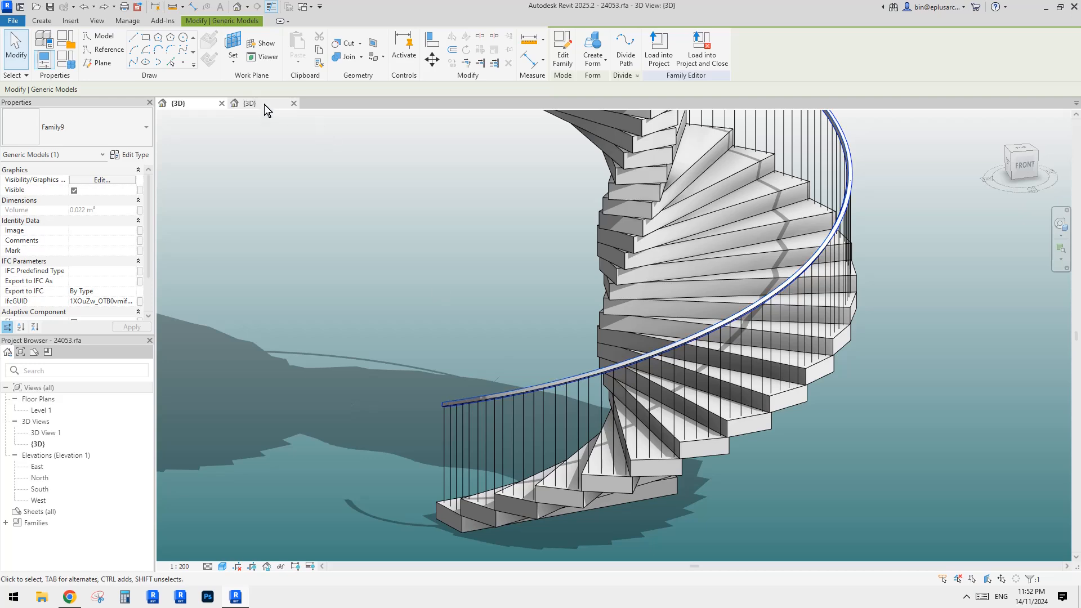
# Step: Load the rebuilt Family9 into 24053.rfa, overwriting the existing version
pyautogui.click(253, 103)
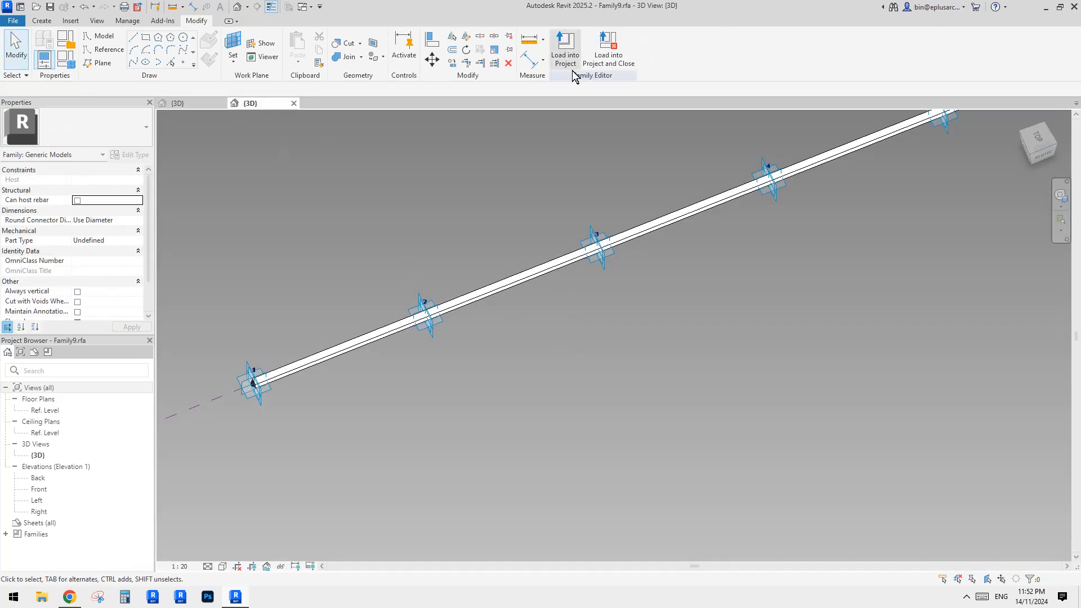
pyautogui.click(567, 59)
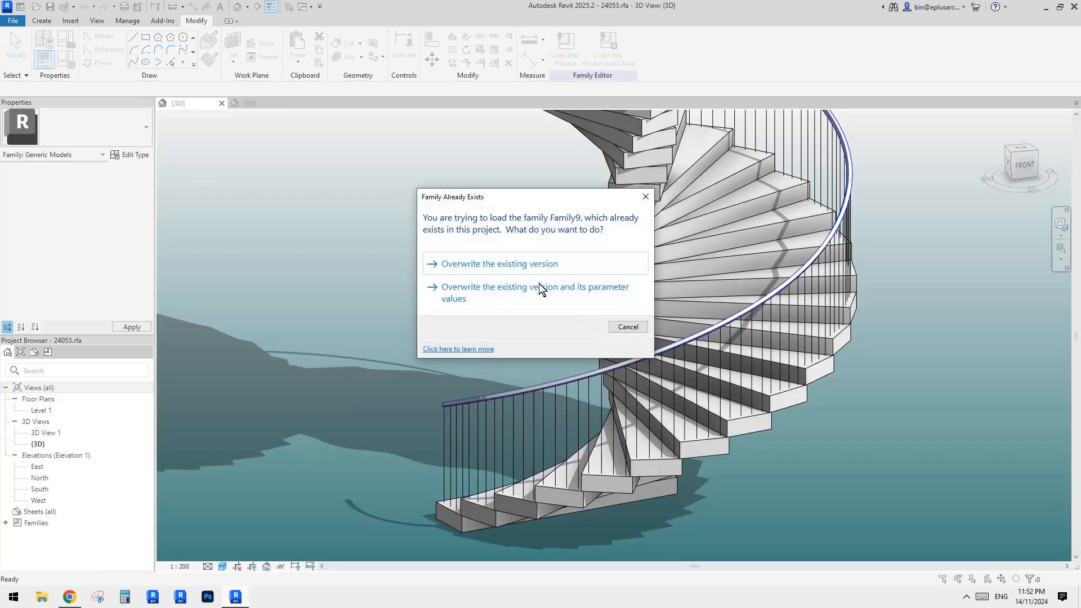
pyautogui.click(544, 286)
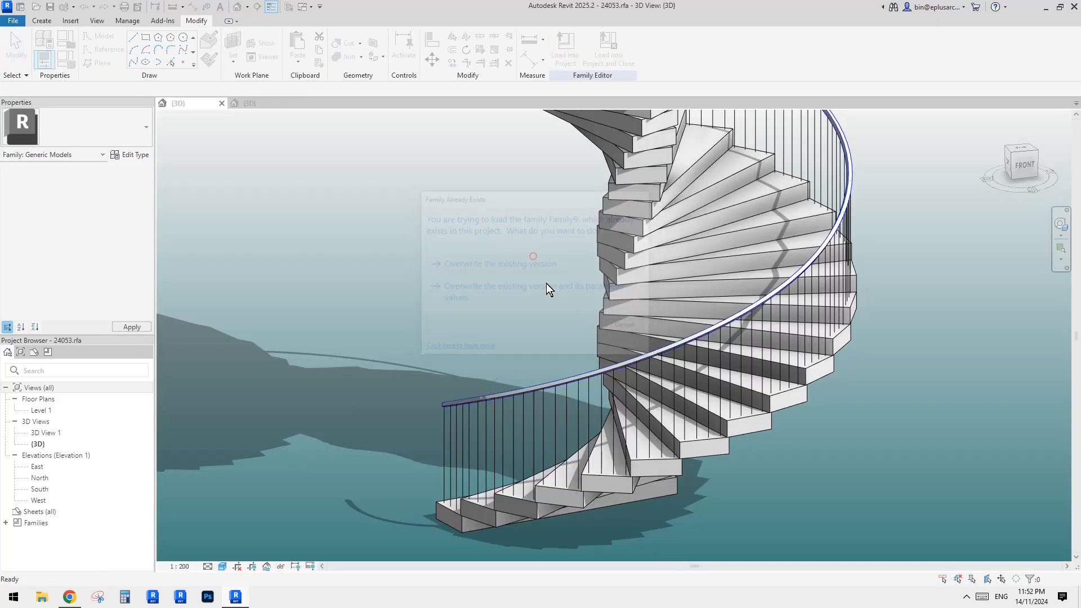
# Step: Delete the misplaced straight Family9 instance beside the spiral stair
pyautogui.scroll(-3, 587, 373)
pyautogui.moveTo(867, 389); pyautogui.dragTo(705, 415, button='middle')
pyautogui.click(721, 361)
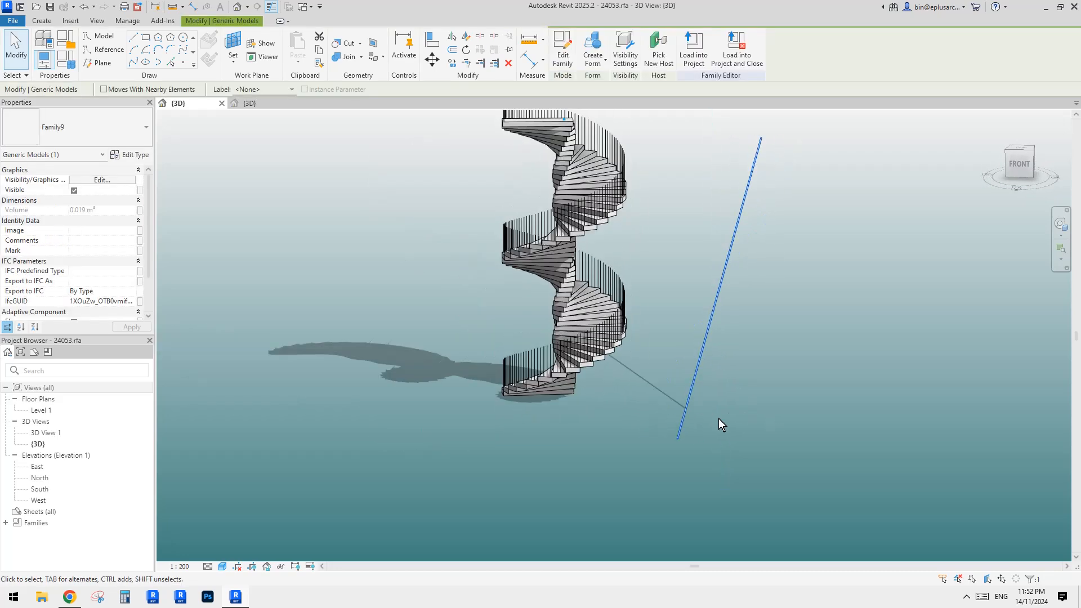
pyautogui.press('Delete')
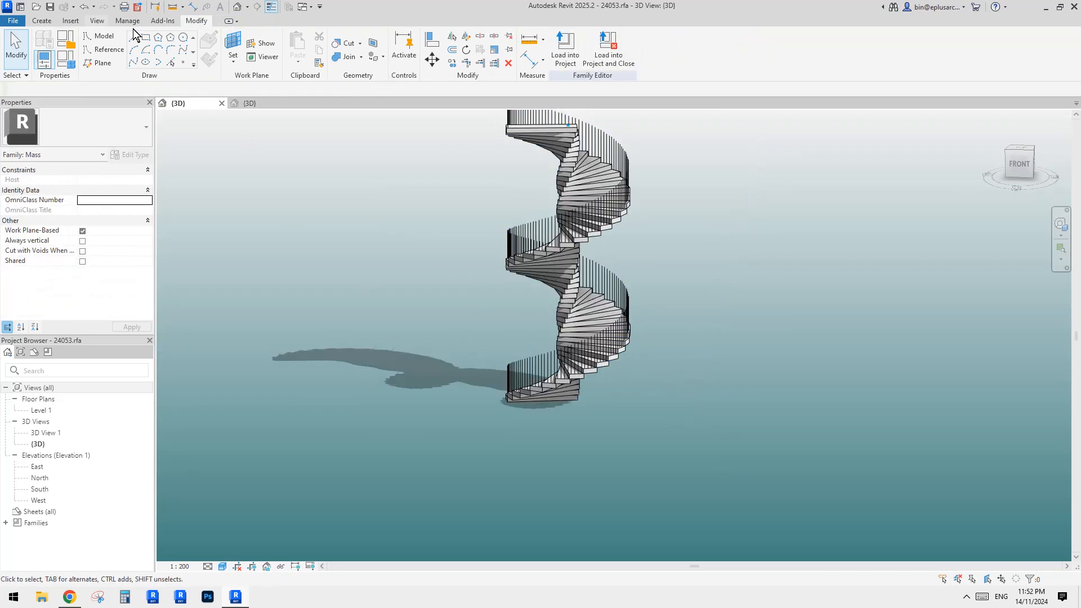
# Step: Start a new Family9 component and snap its first three placement points to baluster tops on the lowest steps, beginning at the first baluster
pyautogui.click(42, 20)
pyautogui.click(320, 48)
pyautogui.scroll(4, 521, 356)
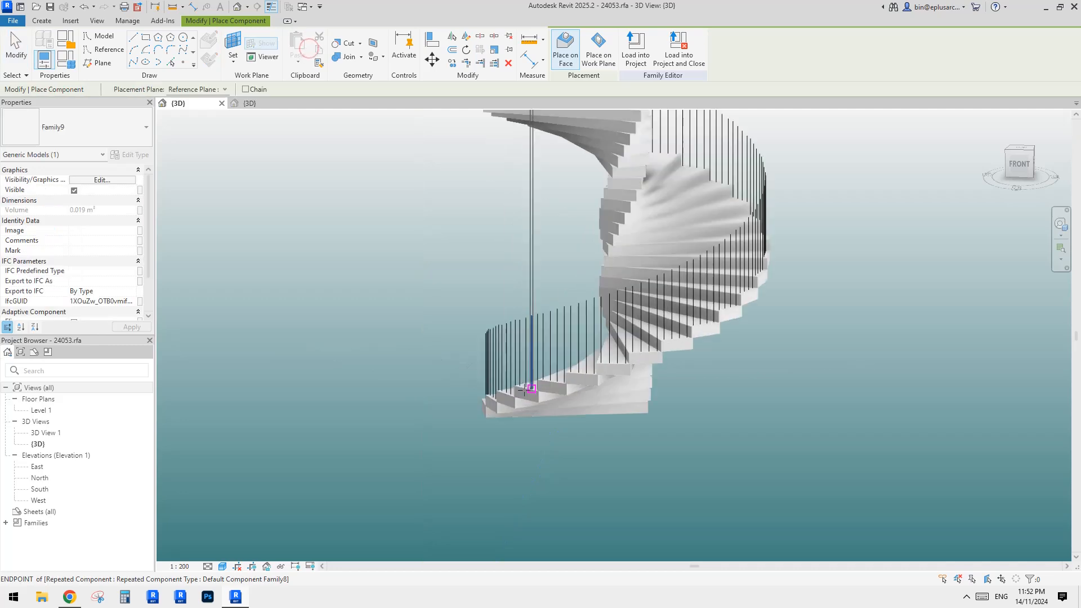
pyautogui.scroll(5, 532, 389)
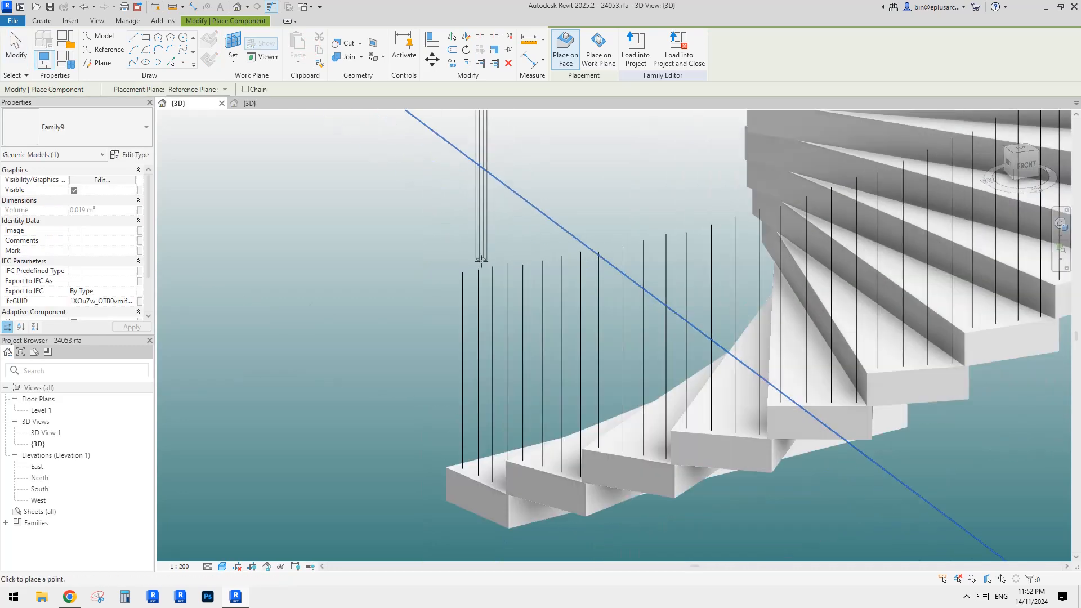
pyautogui.scroll(-3, 473, 267)
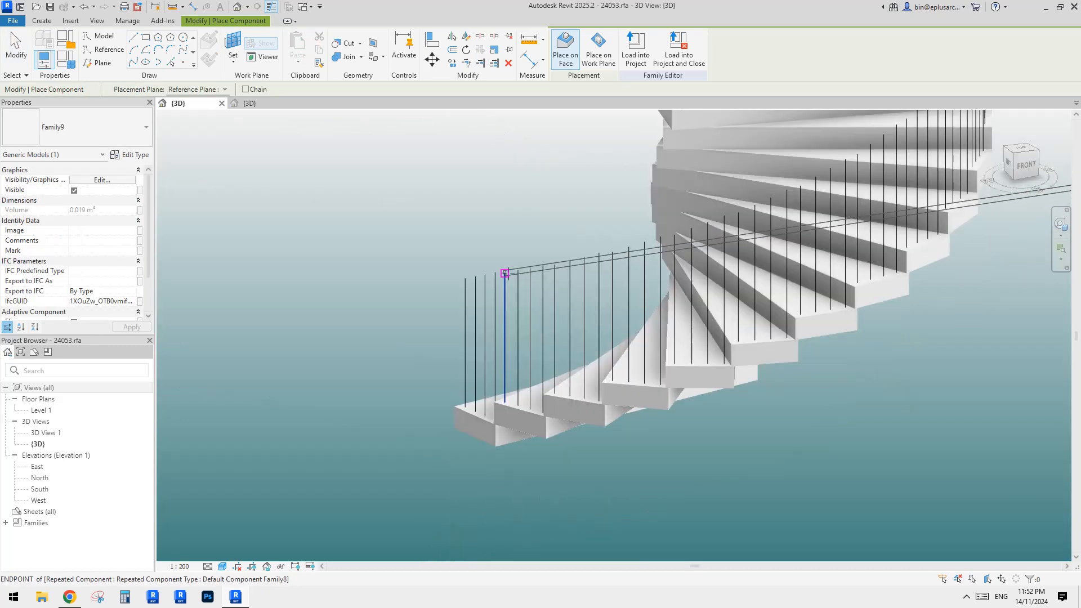
pyautogui.keyDown('shift'); pyautogui.moveTo(504, 273); pyautogui.dragTo(425, 342, button='middle'); pyautogui.keyUp('shift')
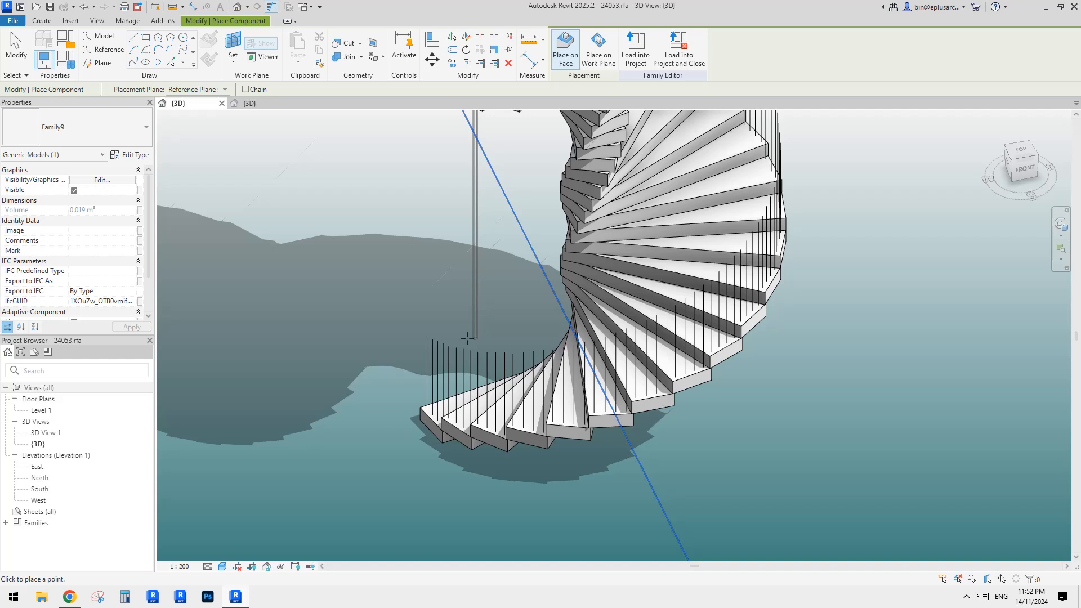
pyautogui.click(426, 337)
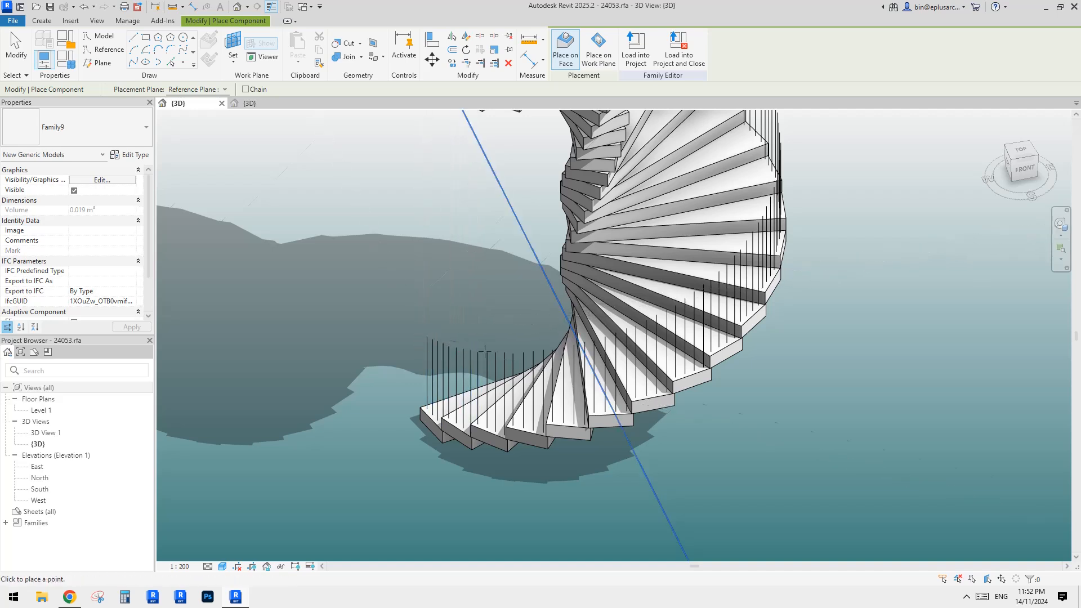
pyautogui.click(478, 352)
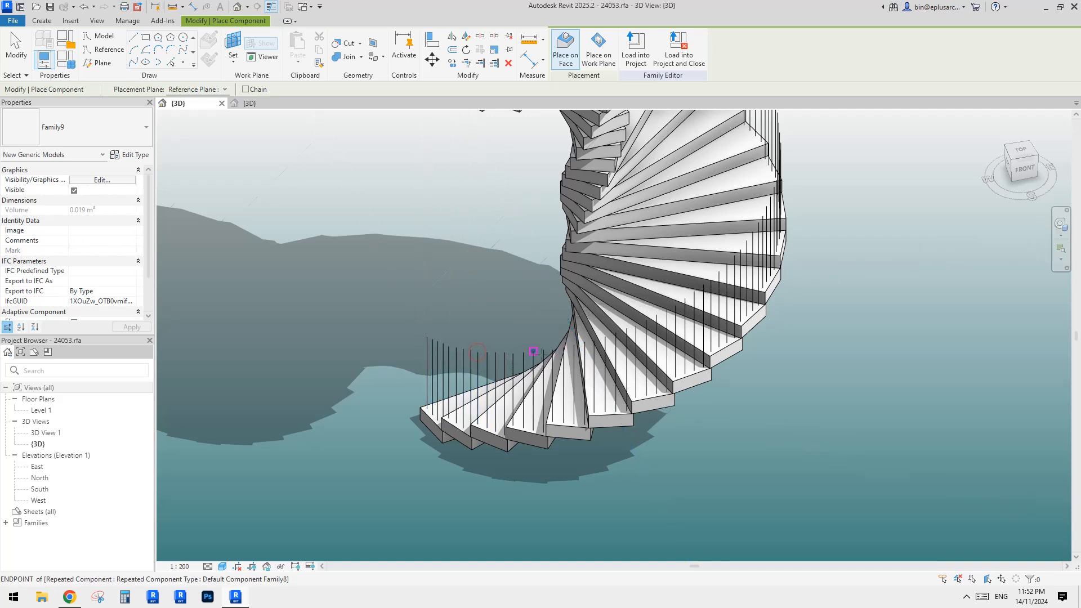
pyautogui.click(553, 350)
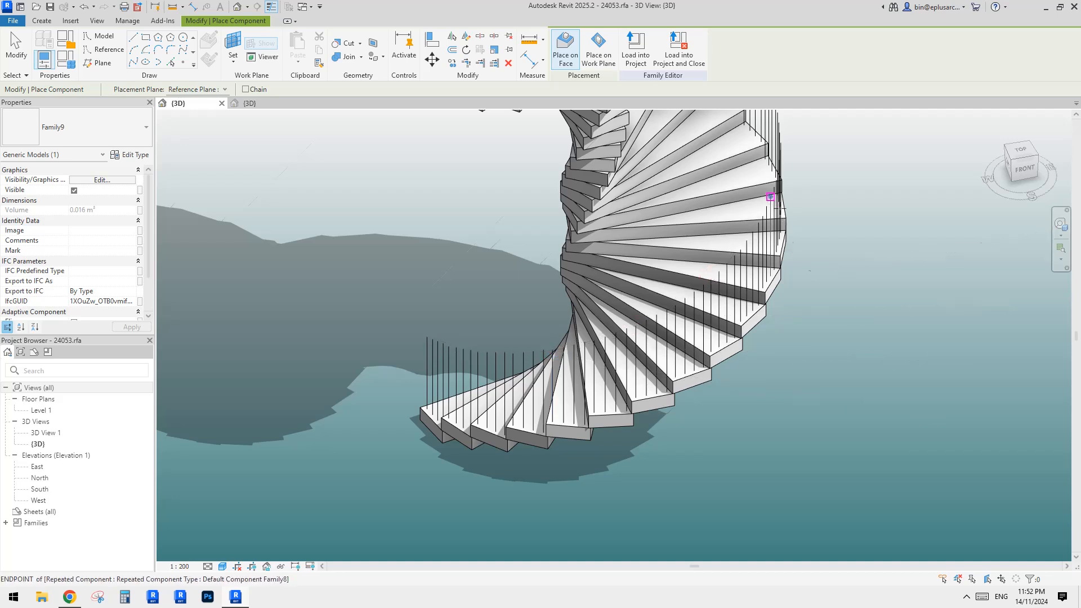
# Step: Snap the next three Family9 placement points to evenly spaced baluster tops further up the stair's first turn
pyautogui.keyDown('shift'); pyautogui.moveTo(710, 280); pyautogui.dragTo(604, 286, button='middle'); pyautogui.keyUp('shift')
pyautogui.moveTo(541, 456); pyautogui.dragTo(559, 431, button='middle')
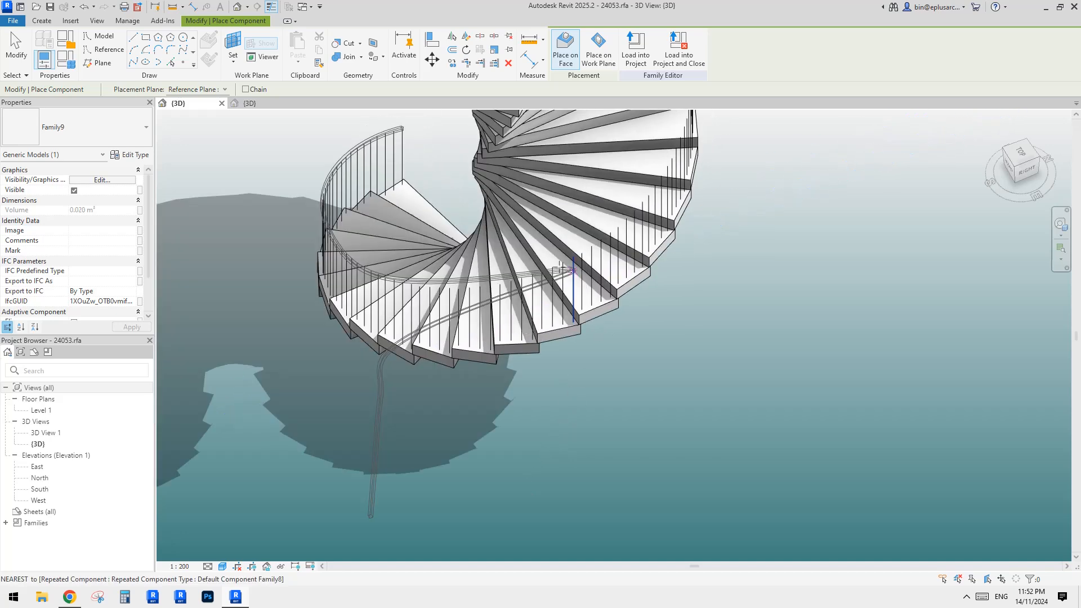
pyautogui.click(459, 289)
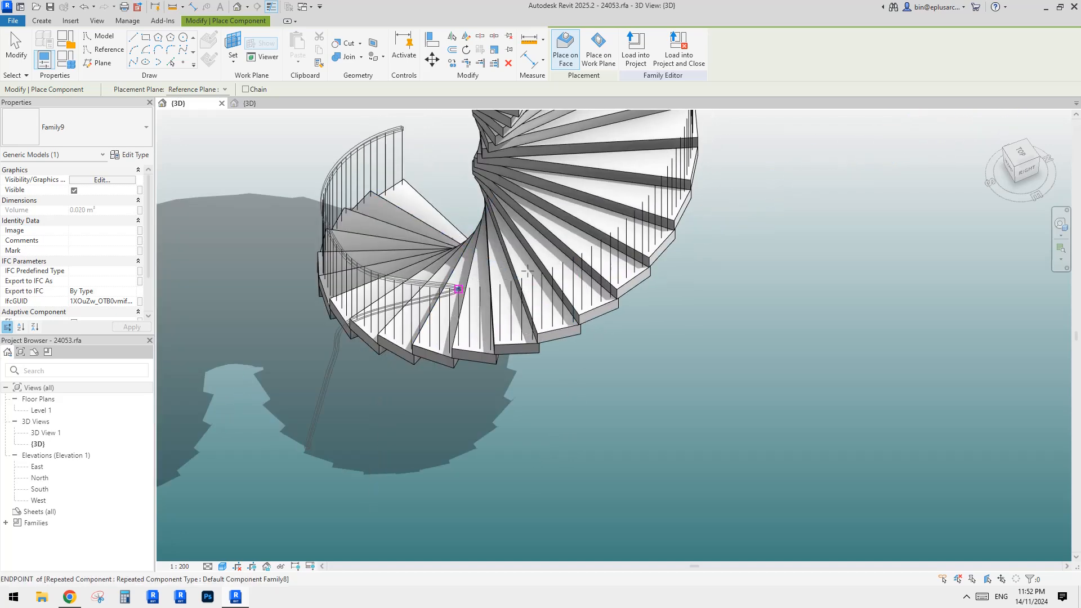
pyautogui.click(619, 227)
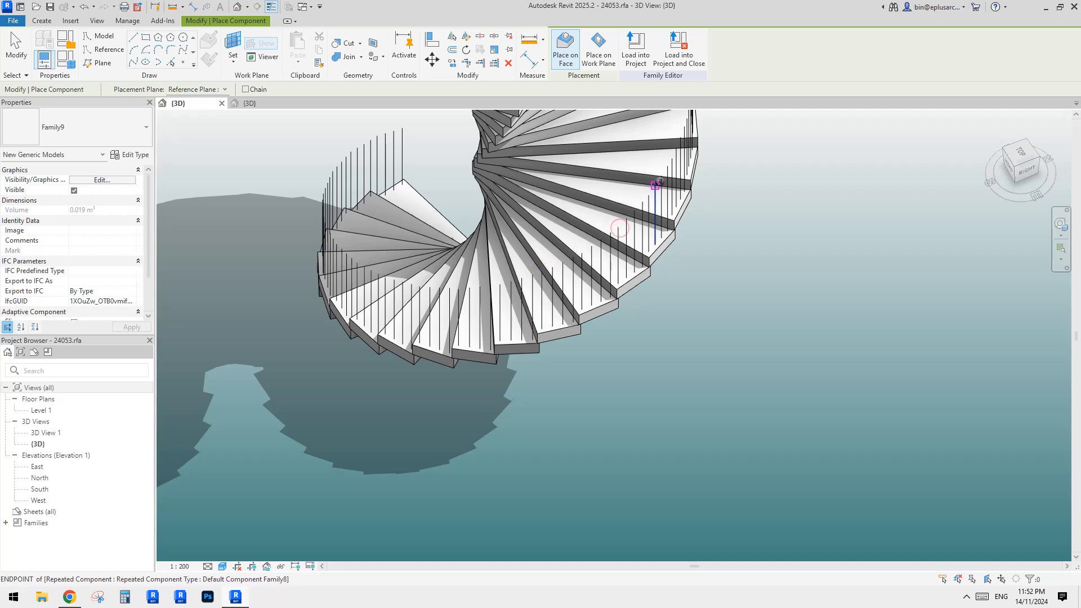
pyautogui.keyDown('shift'); pyautogui.moveTo(649, 195); pyautogui.dragTo(524, 333, button='middle'); pyautogui.keyUp('shift')
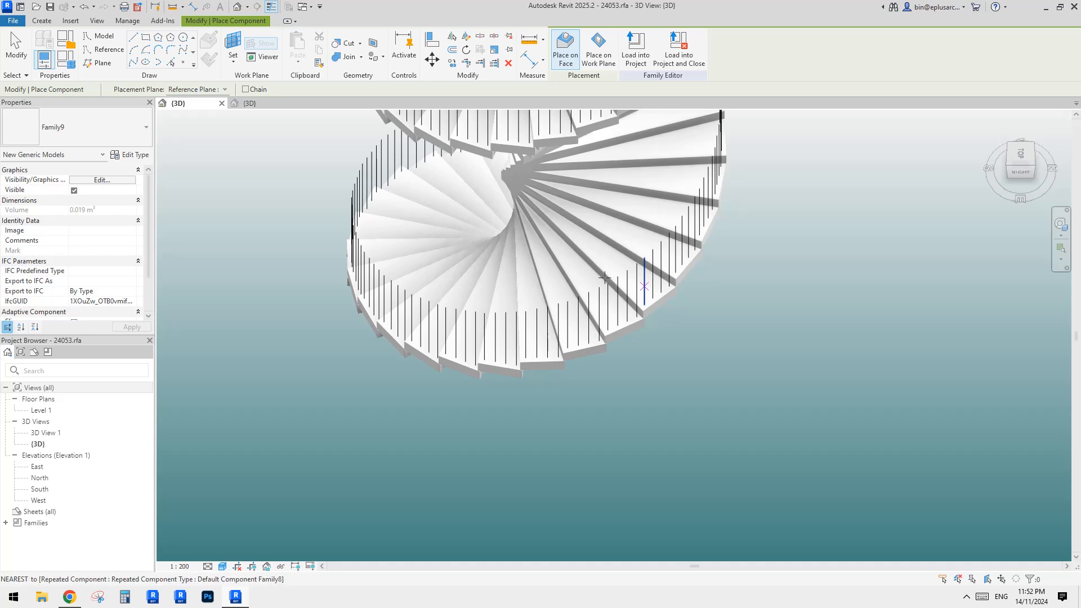
pyautogui.click(606, 283)
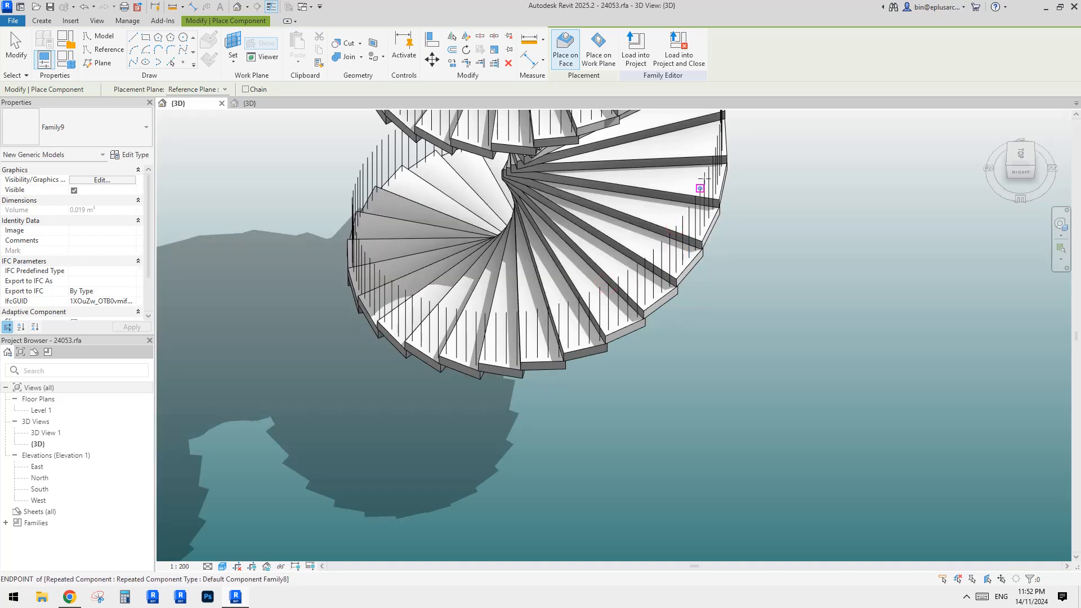
# Step: Snap more Family9 placement points to successive baluster tops, continuing up and around the spiral stair's first turn
pyautogui.keyDown('shift'); pyautogui.moveTo(603, 327); pyautogui.dragTo(556, 337, button='middle'); pyautogui.keyUp('shift')
pyautogui.moveTo(647, 328); pyautogui.dragTo(455, 326, button='middle')
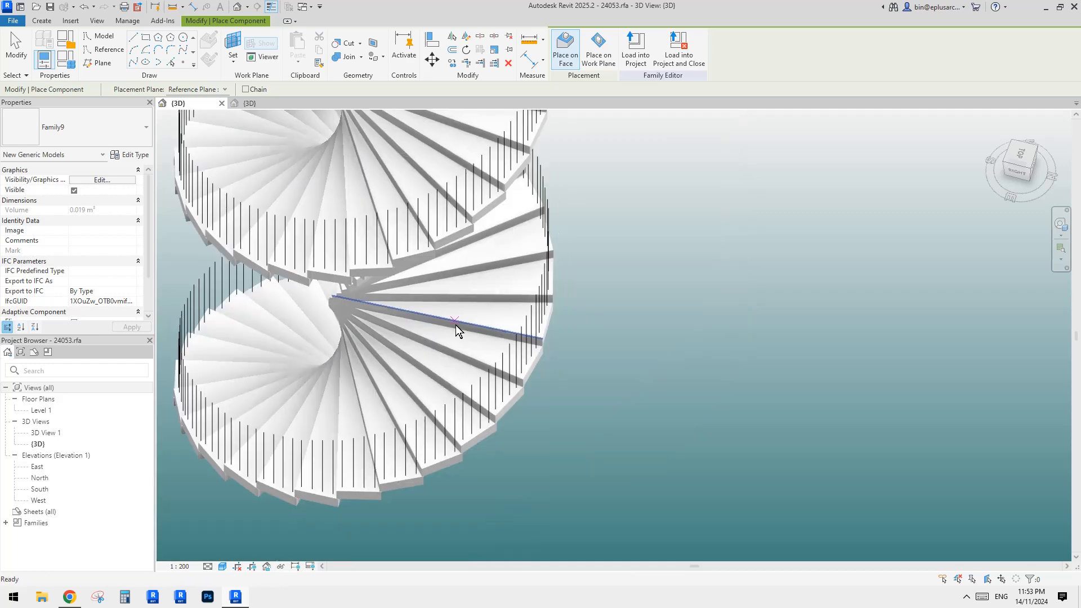
pyautogui.scroll(2, 553, 295)
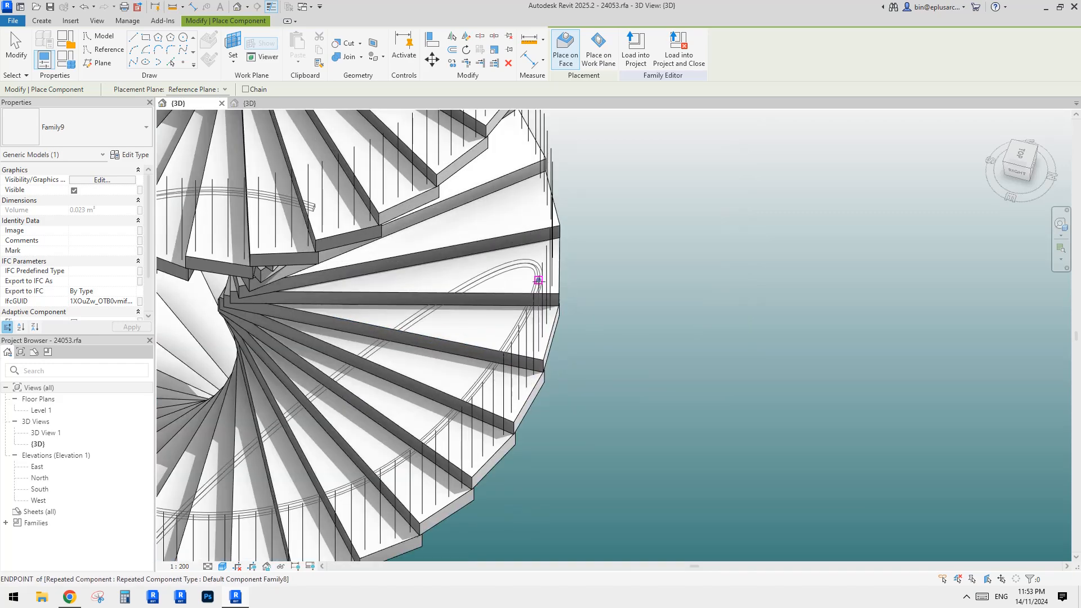
pyautogui.scroll(-3, 538, 280)
pyautogui.keyDown('shift'); pyautogui.moveTo(506, 291); pyautogui.dragTo(475, 286, button='middle'); pyautogui.keyUp('shift')
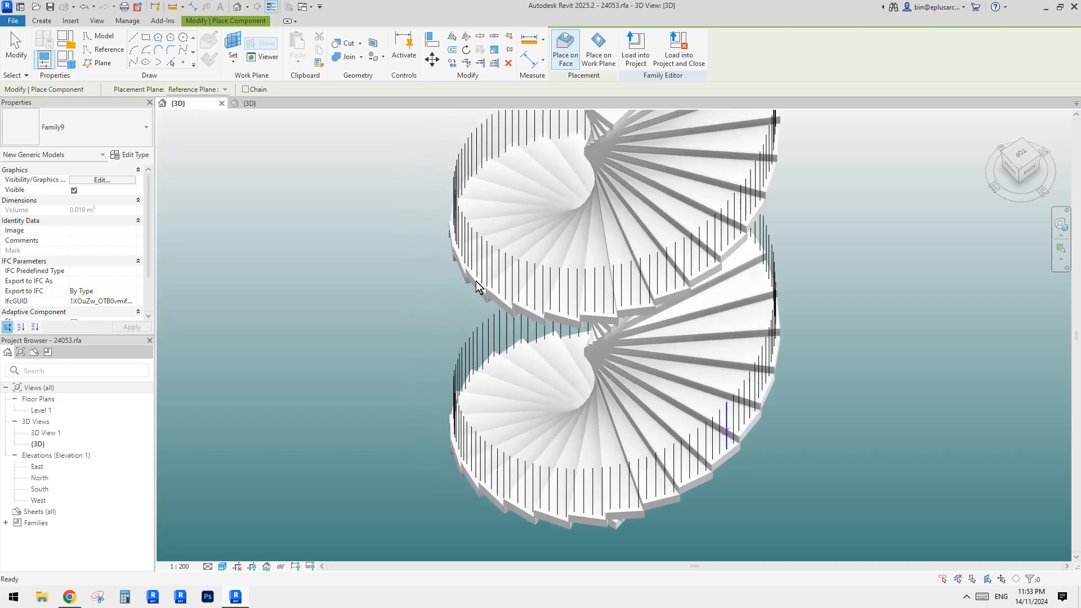
pyautogui.scroll(4, 664, 349)
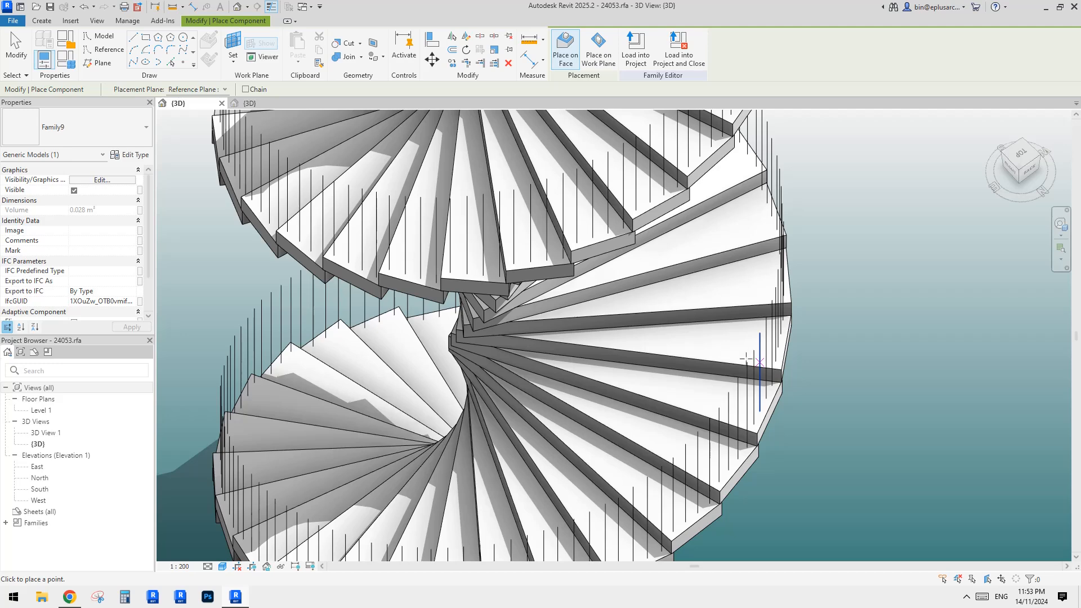
pyautogui.moveTo(746, 361); pyautogui.dragTo(626, 340, button='middle')
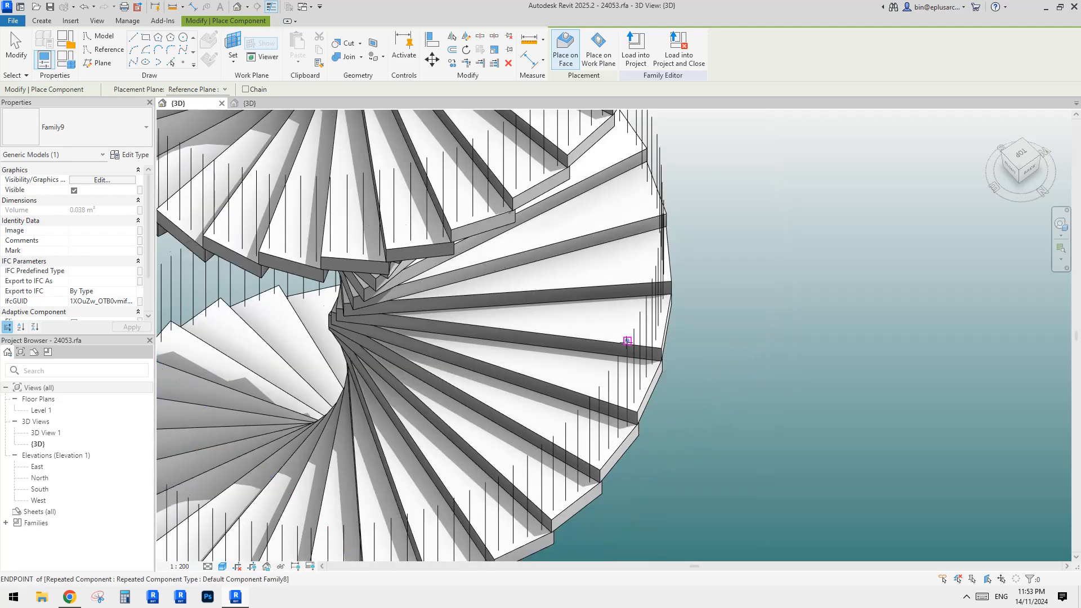
pyautogui.click(628, 340)
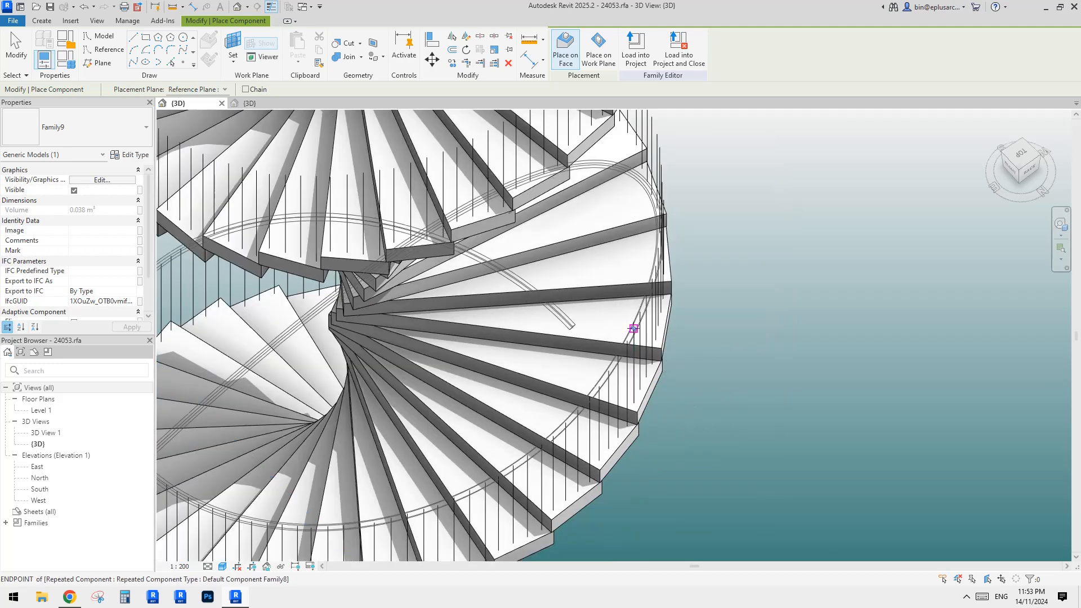
# Step: Snap the last Family9 placement point to a baluster top to complete the first-turn handrail, and end placement
pyautogui.keyDown('shift'); pyautogui.moveTo(649, 235); pyautogui.dragTo(690, 274, button='middle'); pyautogui.keyUp('shift')
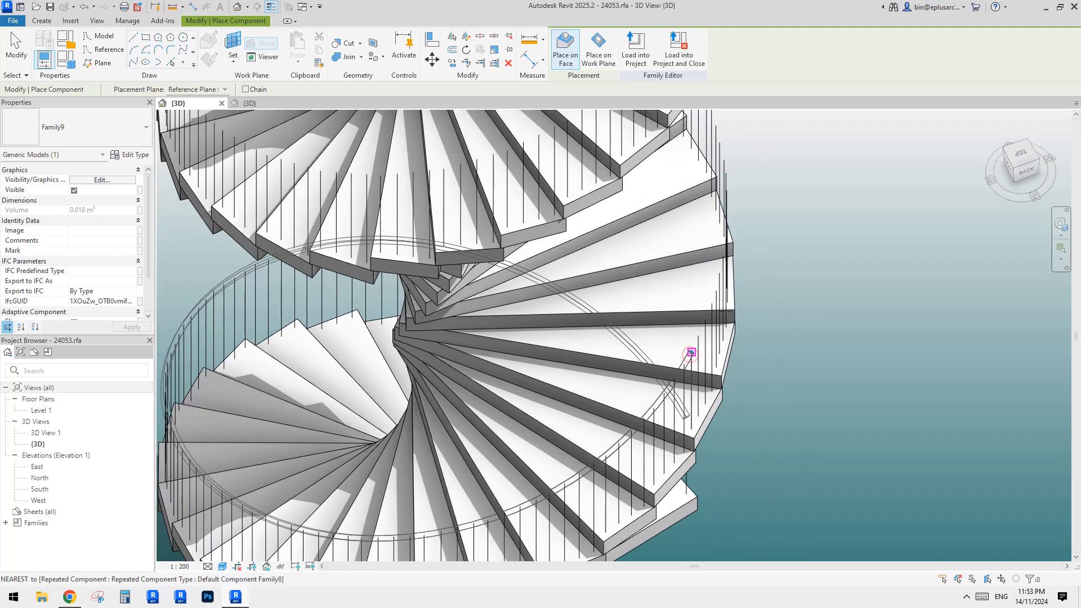
pyautogui.click(691, 352)
pyautogui.press('Escape')
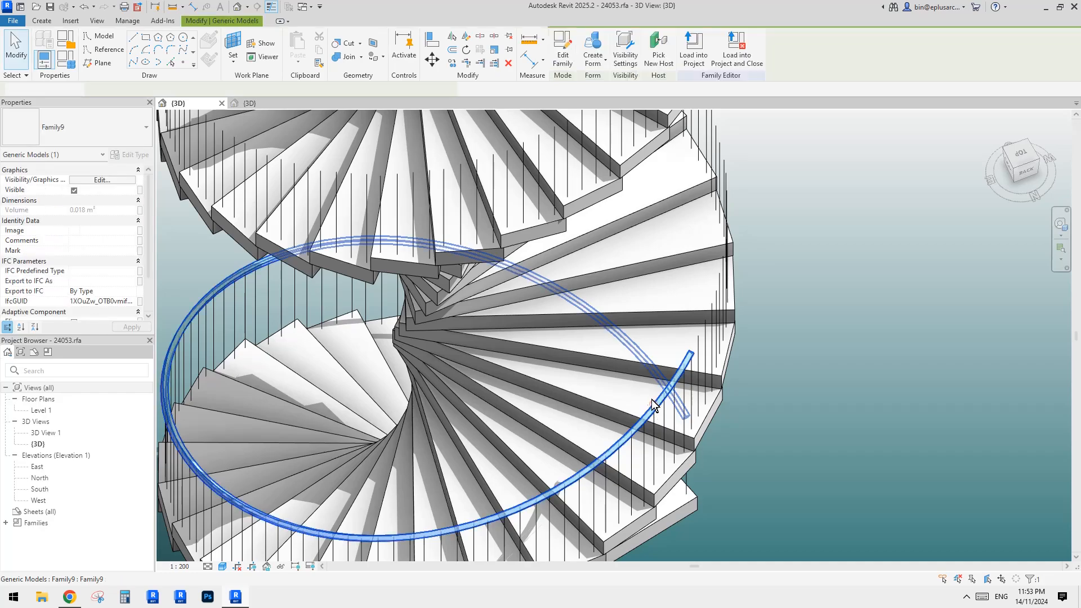
# Step: Examine the placed handrail's lower end and first stretch for how the profile sits on the balusters and whether it twists
pyautogui.scroll(-3, 651, 401)
pyautogui.keyDown('shift'); pyautogui.moveTo(623, 381); pyautogui.dragTo(676, 169, button='middle'); pyautogui.keyUp('shift')
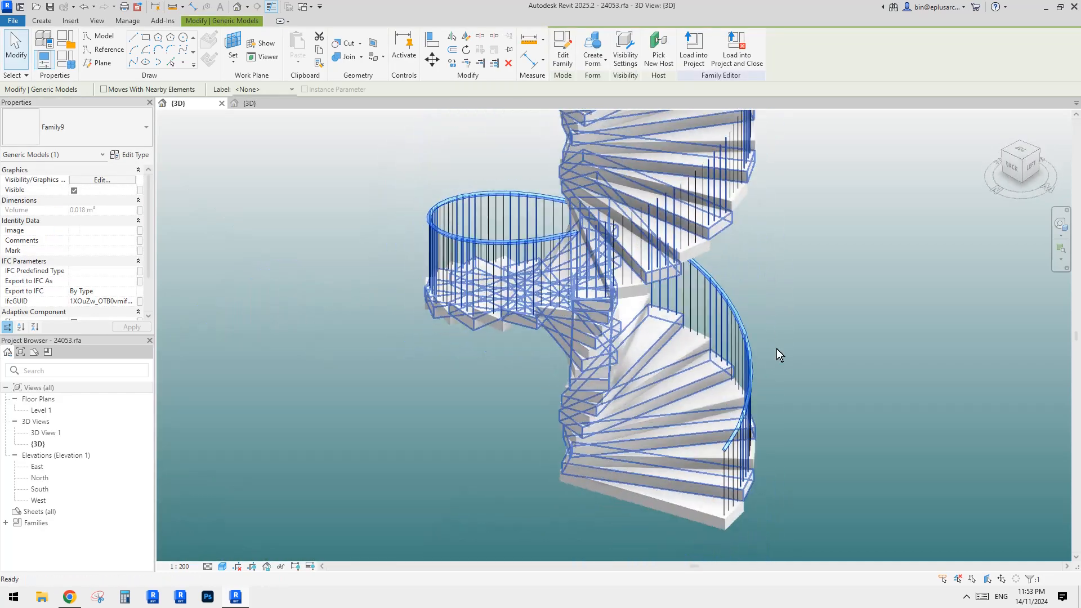
pyautogui.scroll(10, 686, 469)
pyautogui.press('Escape')
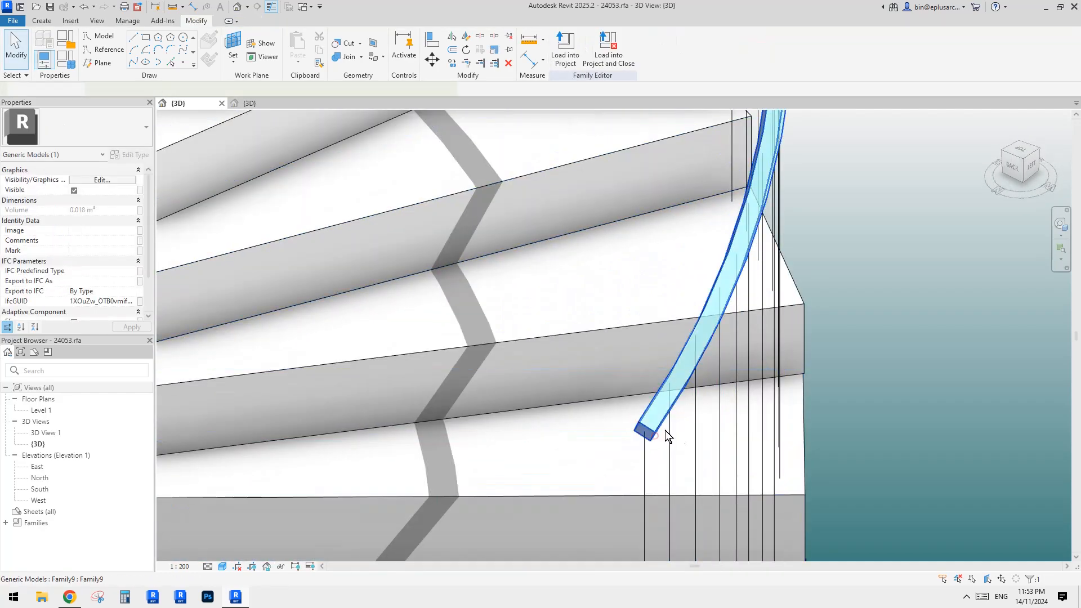
pyautogui.click(664, 430)
pyautogui.scroll(-5, 702, 436)
pyautogui.moveTo(701, 436)
pyautogui.keyDown('shift'); pyautogui.mouseDown(button='middle')
pyautogui.moveTo(659, 406)
pyautogui.moveTo(677, 388)
pyautogui.moveTo(657, 369)
pyautogui.moveTo(514, 379)
pyautogui.moveTo(704, 423)
pyautogui.mouseUp(button='middle'); pyautogui.keyUp('shift')
pyautogui.scroll(6, 653, 402)
pyautogui.scroll(-3, 676, 386)
pyautogui.scroll(-3, 630, 363)
pyautogui.scroll(2, 705, 422)
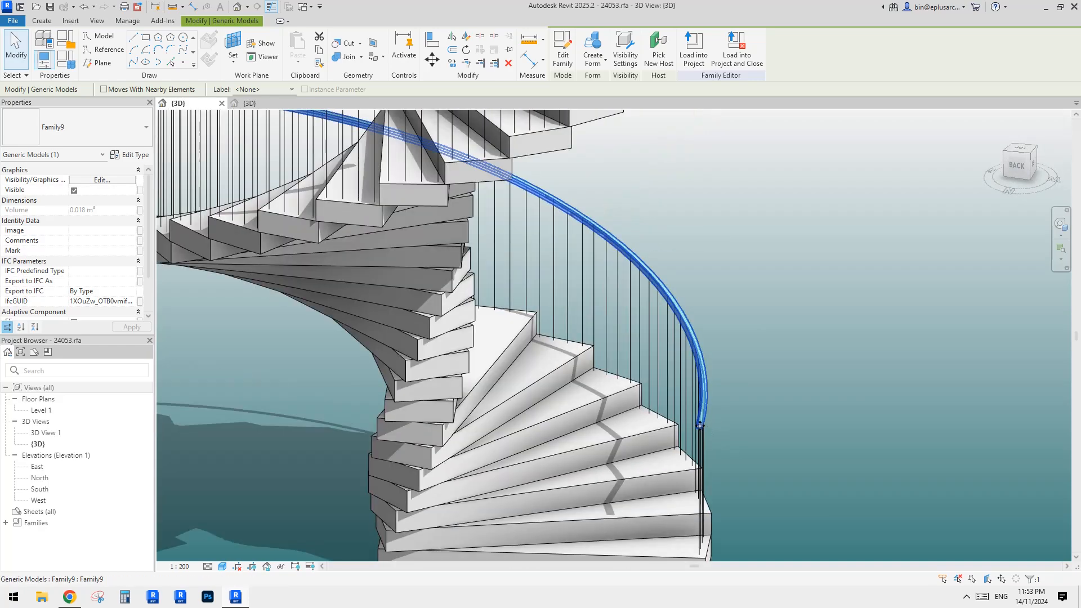
# Step: Examine the handrail's upper end and its run down to the bottom steps for twisting of the square profile
pyautogui.scroll(-3, 693, 362)
pyautogui.scroll(4, 447, 234)
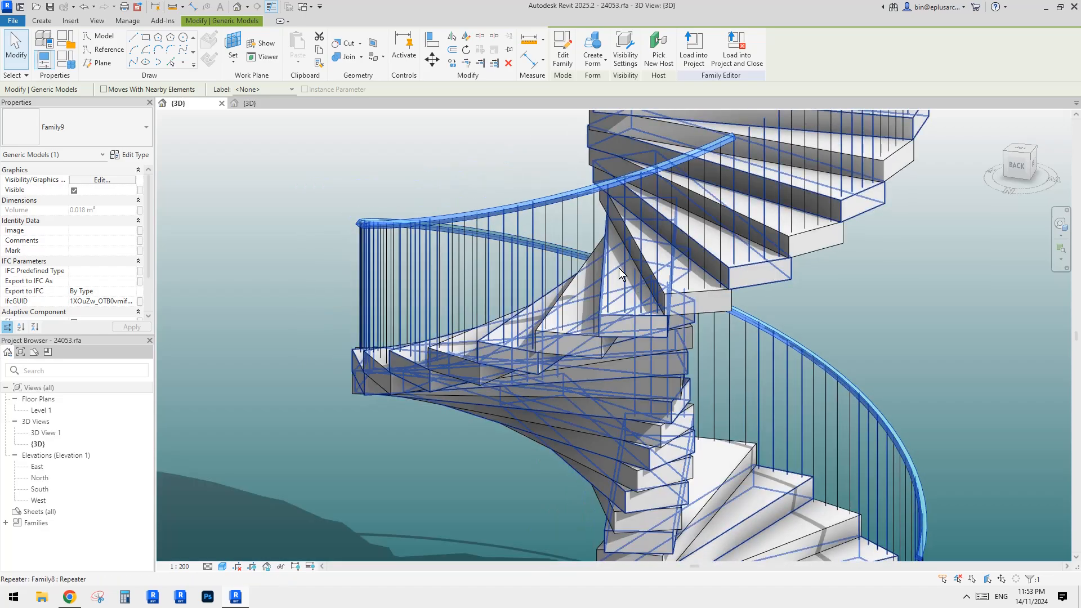
pyautogui.moveTo(447, 234)
pyautogui.keyDown('shift'); pyautogui.mouseDown(button='middle')
pyautogui.moveTo(568, 242)
pyautogui.moveTo(557, 241)
pyautogui.mouseUp(button='middle'); pyautogui.keyUp('shift')
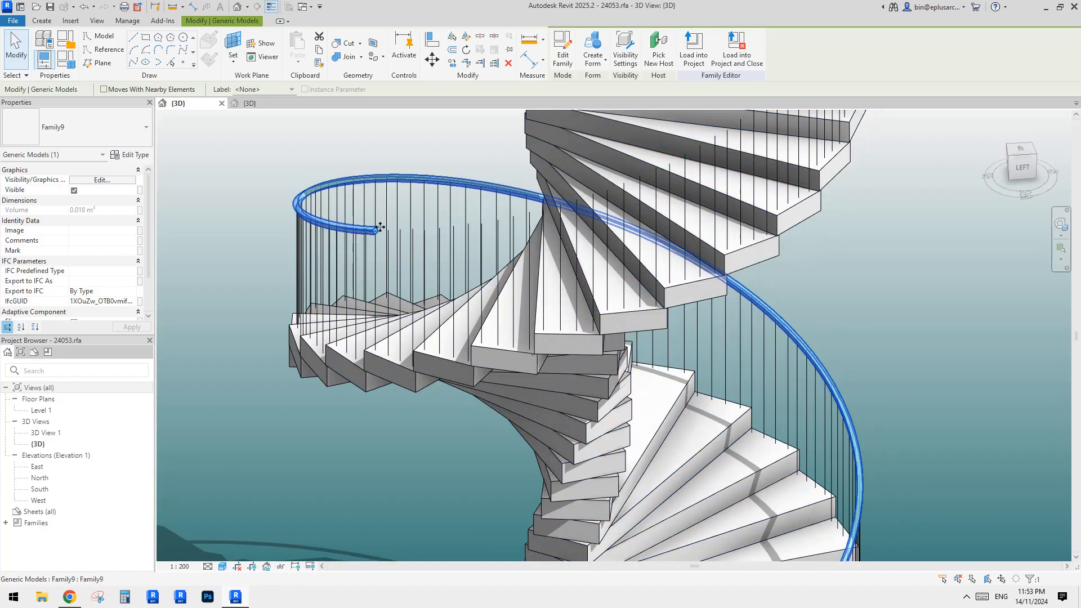
pyautogui.scroll(-1, 389, 233)
pyautogui.moveTo(394, 246); pyautogui.dragTo(403, 222, button='middle')
pyautogui.press('Escape')
pyautogui.scroll(-2, 394, 211)
pyautogui.moveTo(615, 457); pyautogui.dragTo(615, 333, button='middle')
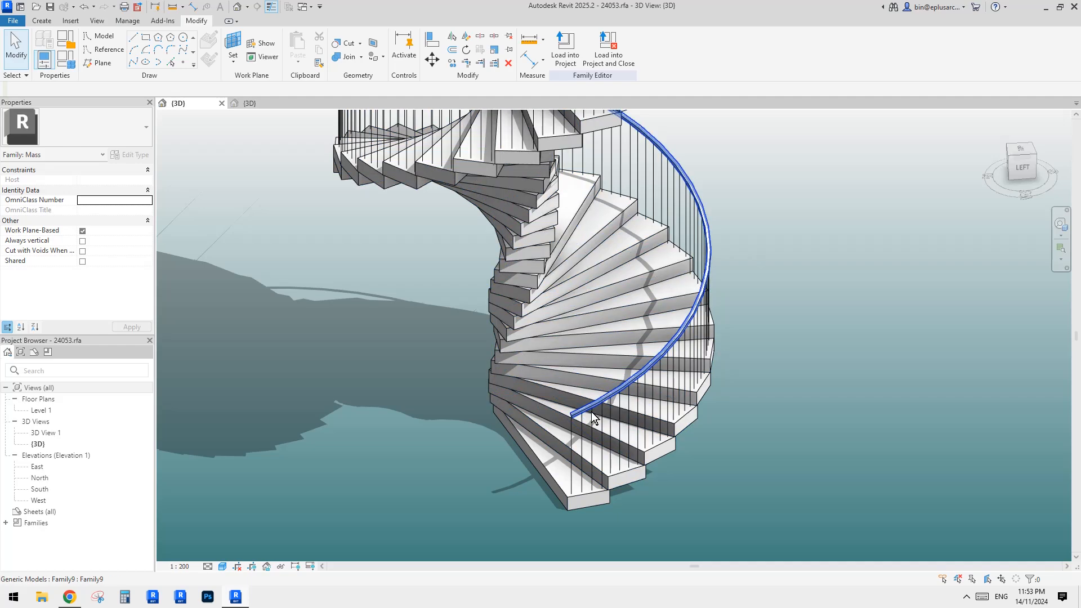
pyautogui.scroll(3, 590, 411)
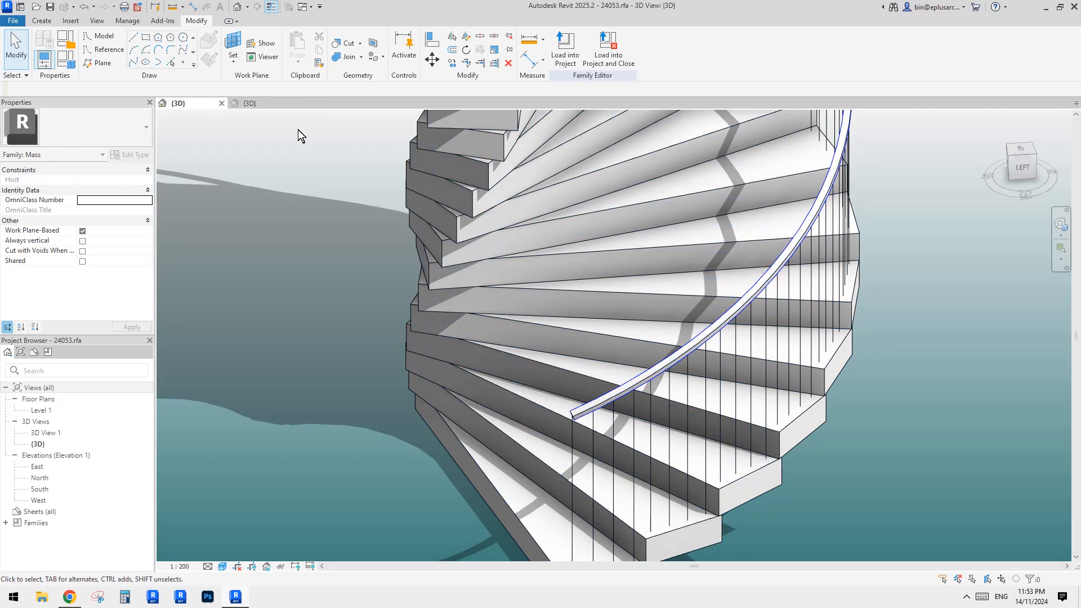
pyautogui.moveTo(593, 308); pyautogui.dragTo(594, 319, button='middle')
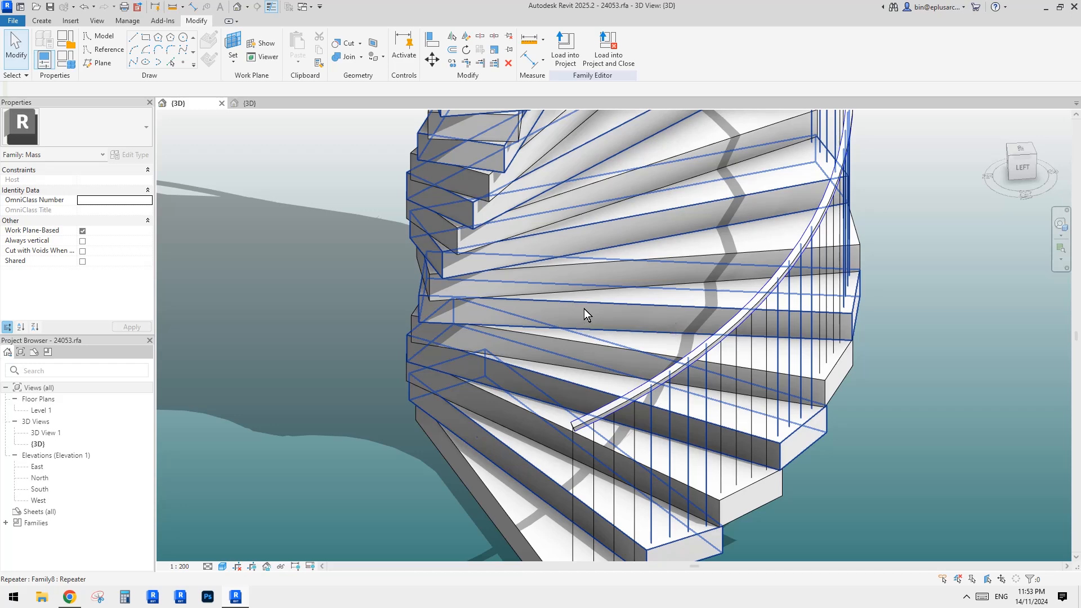
# Step: Switch to Family9.rfa and check the orientation setting of the first adaptive placement point
pyautogui.click(257, 100)
pyautogui.scroll(3, 270, 389)
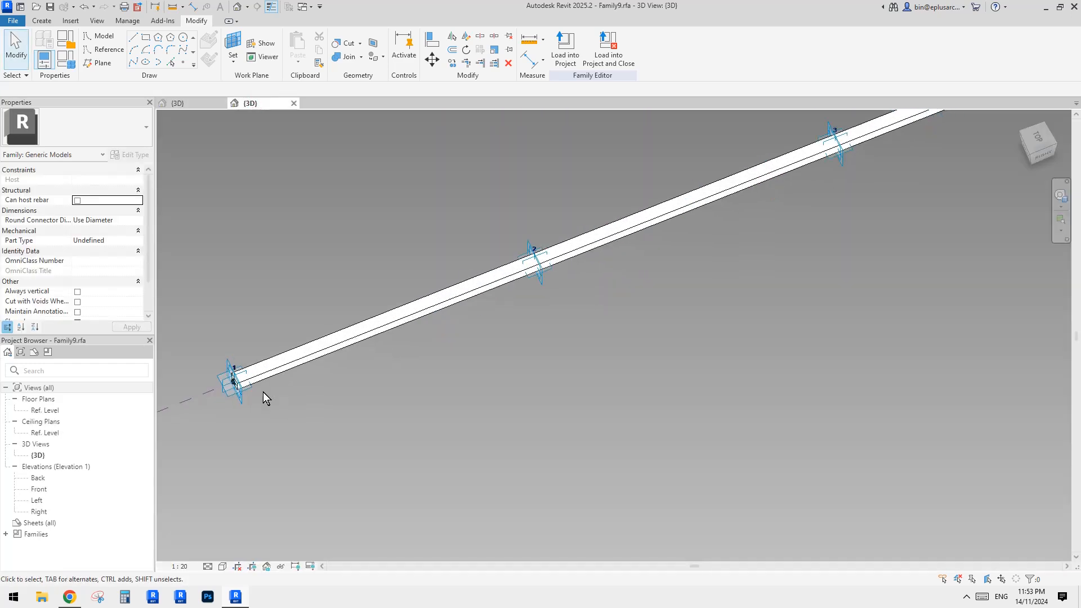
pyautogui.moveTo(263, 392); pyautogui.dragTo(464, 393, button='middle')
pyautogui.scroll(6, 473, 393)
pyautogui.scroll(2, 498, 374)
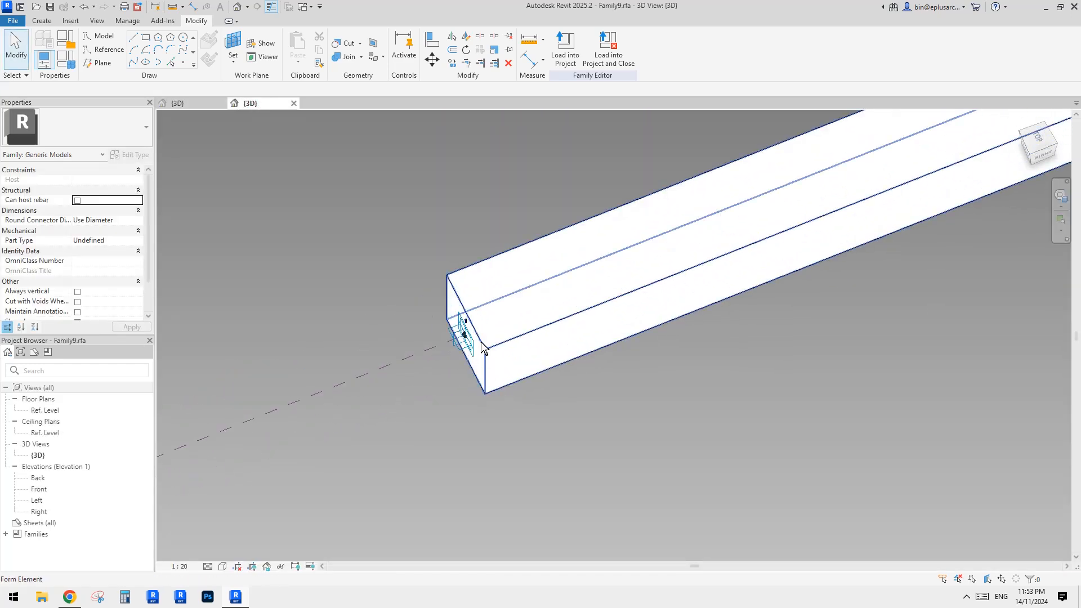
pyautogui.click(465, 335)
pyautogui.keyDown('shift'); pyautogui.moveTo(465, 335); pyautogui.dragTo(428, 332, button='middle'); pyautogui.keyUp('shift')
pyautogui.scroll(-2, 98, 289)
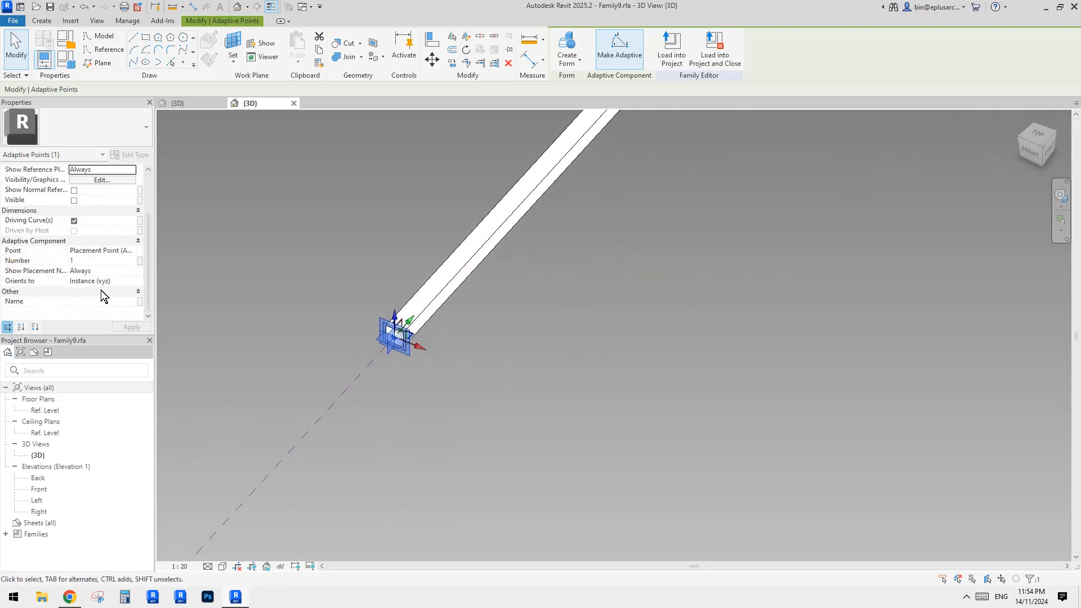
# Step: Isolate the adaptive points category in the Family9 view, using the first placement point
pyautogui.click(371, 352)
pyautogui.click(406, 357)
pyautogui.scroll(-3, 400, 371)
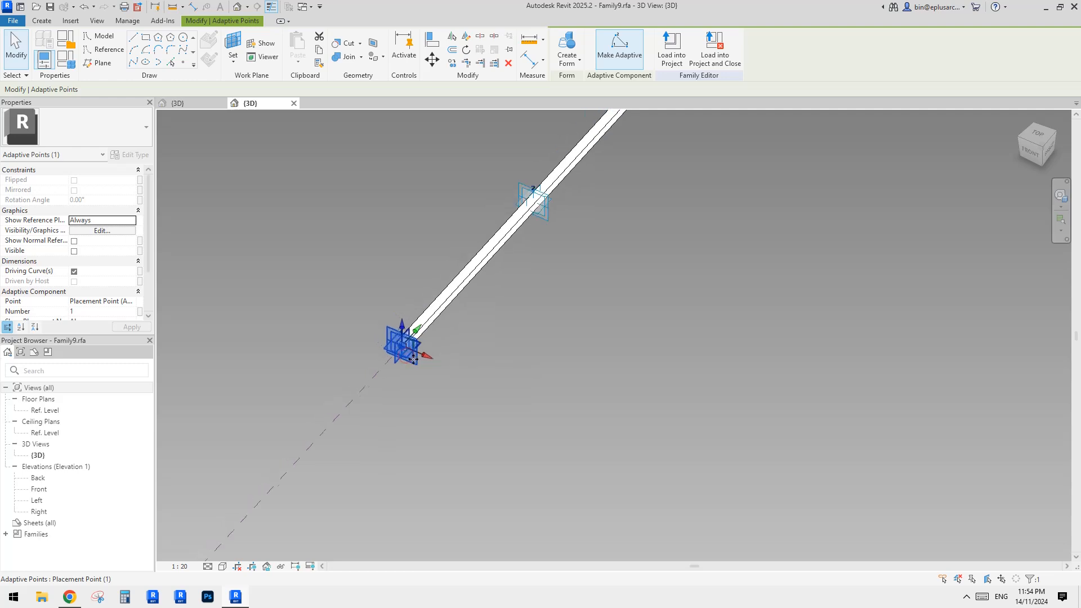
pyautogui.press('i')
pyautogui.press('c')
pyautogui.scroll(-2, 433, 385)
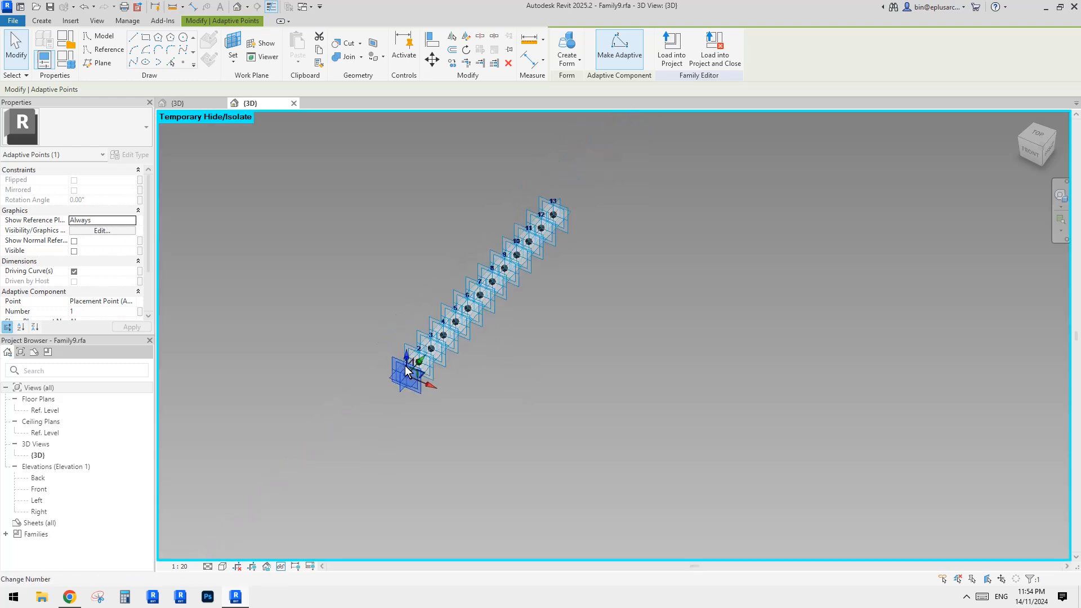
# Step: Set all 13 adaptive points to orient to Host (xyz) and reload Family9 into 24053.rfa, overwriting the existing version
pyautogui.moveTo(297, 168); pyautogui.dragTo(676, 485)
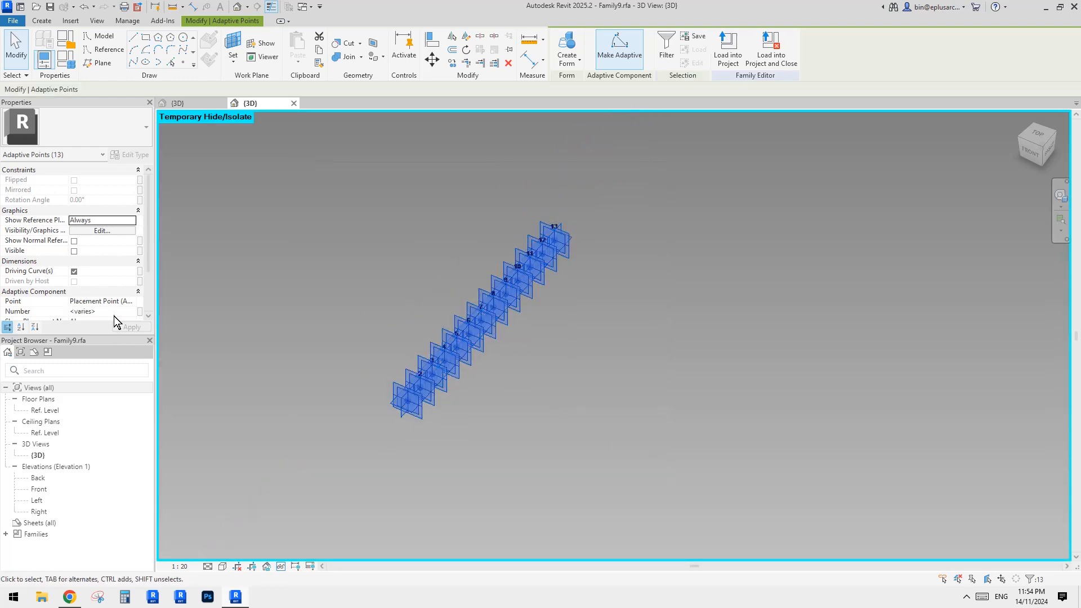
pyautogui.scroll(-3, 135, 299)
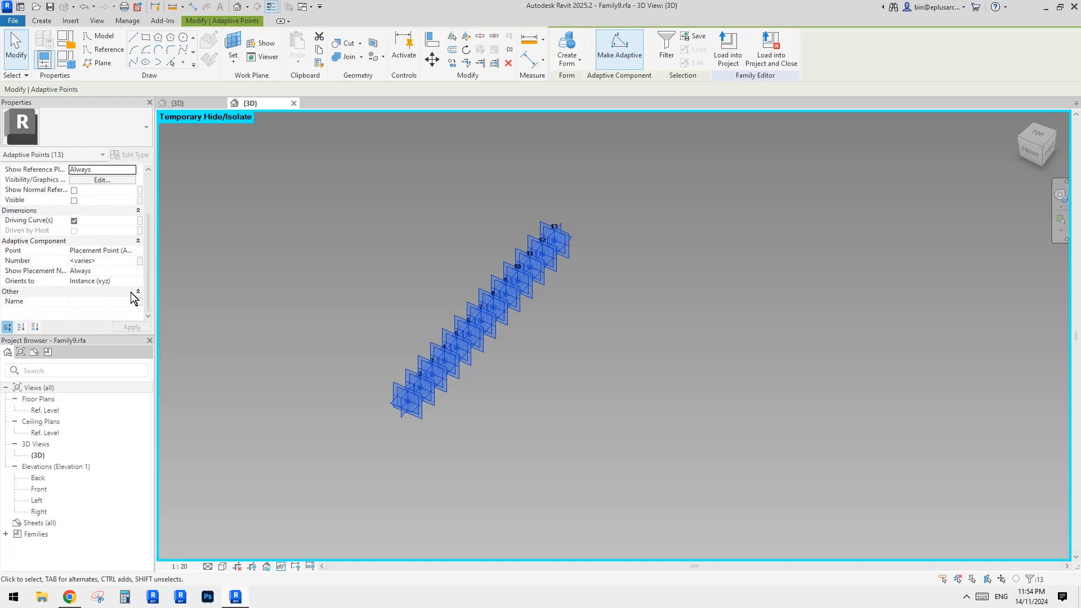
pyautogui.click(132, 282)
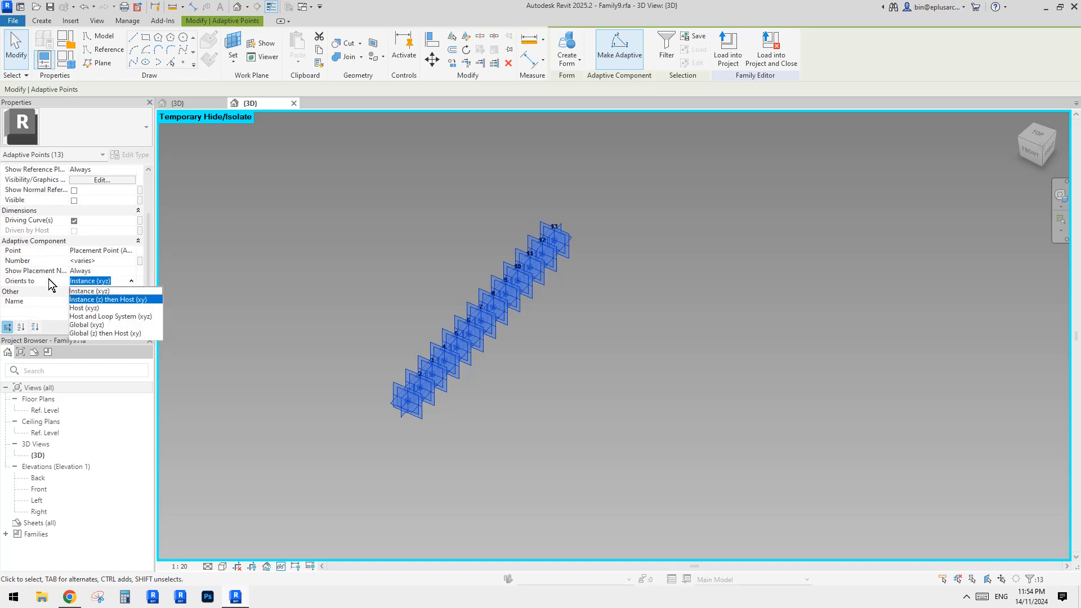
pyautogui.click(102, 308)
pyautogui.click(737, 66)
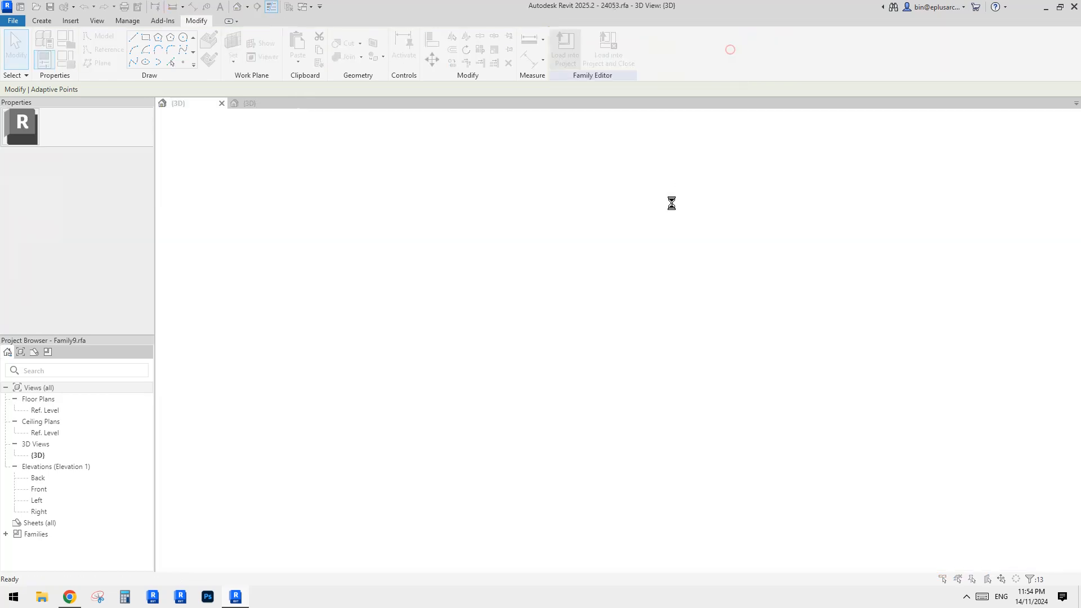
pyautogui.click(551, 282)
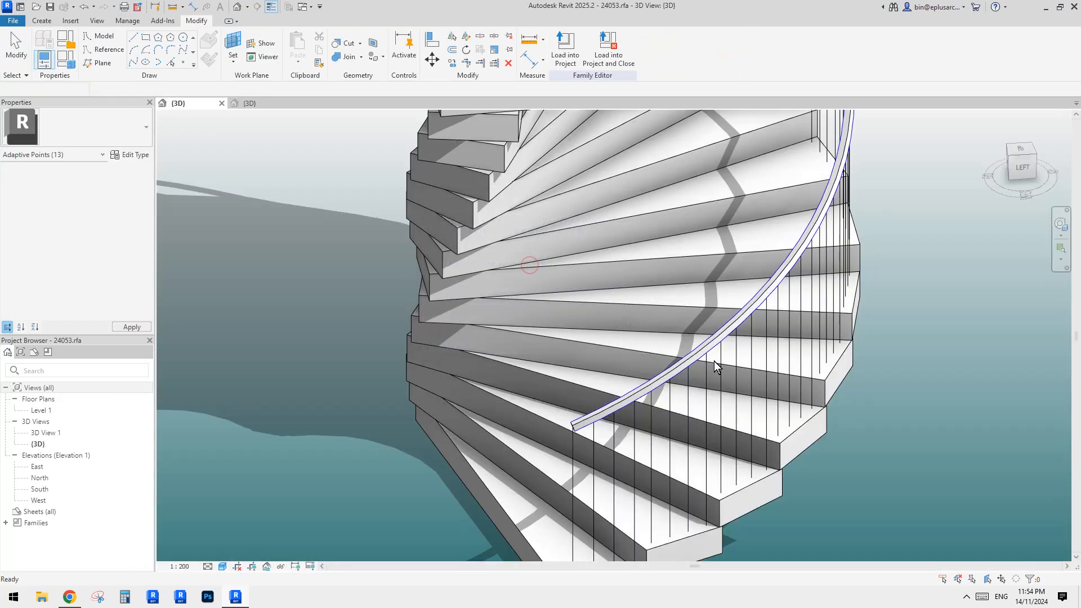
# Step: Examine the reloaded handrail's lower end to check that its square profile stands upright on the first baluster
pyautogui.keyDown('shift'); pyautogui.moveTo(714, 361); pyautogui.dragTo(903, 261, button='middle'); pyautogui.keyUp('shift')
pyautogui.scroll(5, 796, 278)
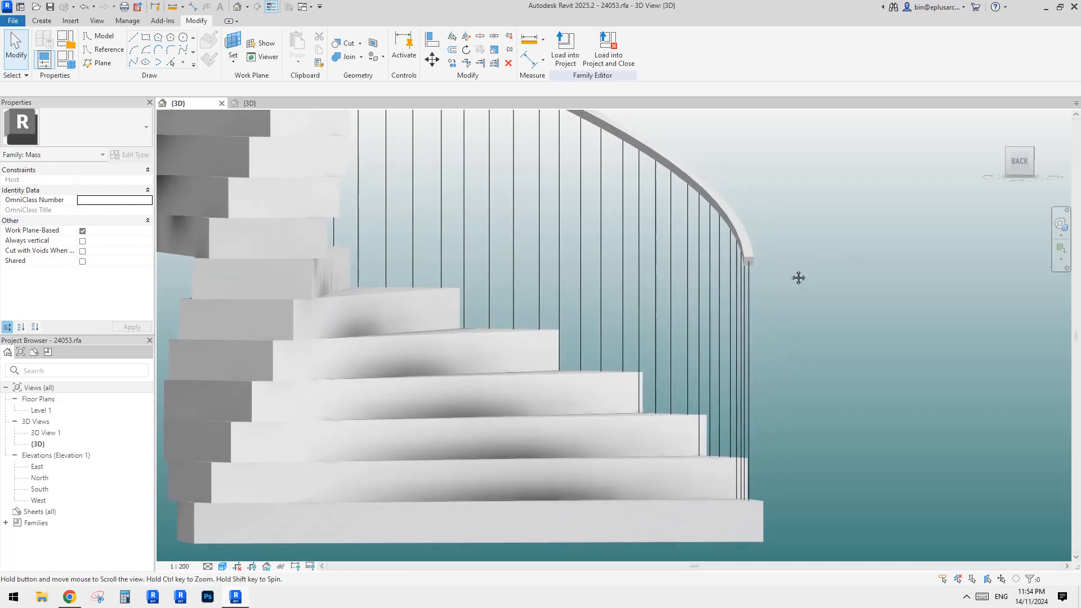
pyautogui.click(744, 261)
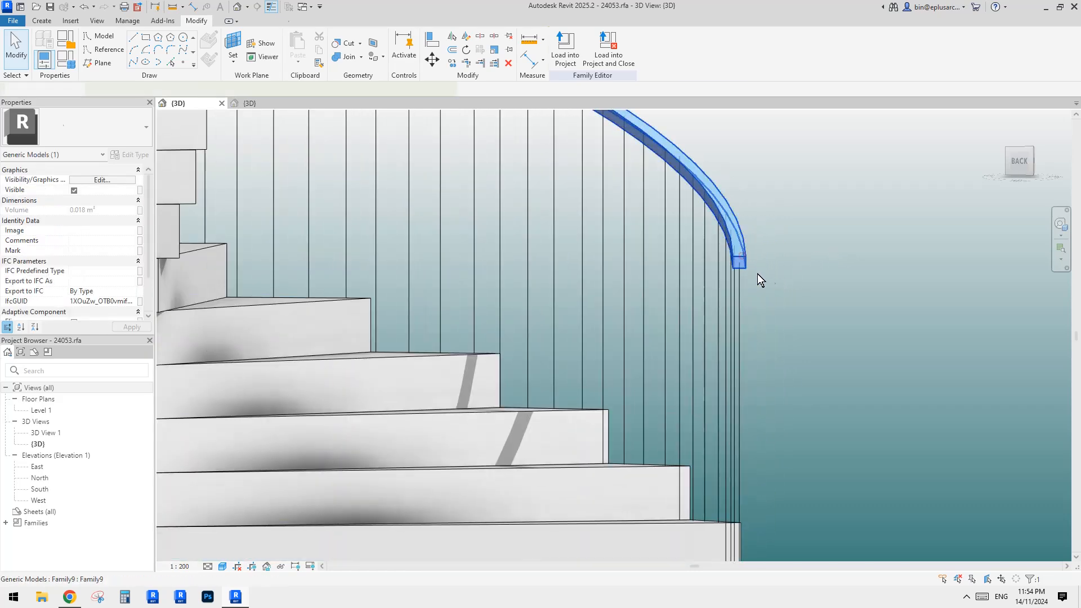
pyautogui.keyDown('shift'); pyautogui.moveTo(760, 278); pyautogui.dragTo(743, 299, button='middle'); pyautogui.keyUp('shift')
pyautogui.scroll(2, 761, 277)
pyautogui.scroll(1, 763, 306)
pyautogui.scroll(1, 762, 306)
pyautogui.click(813, 307)
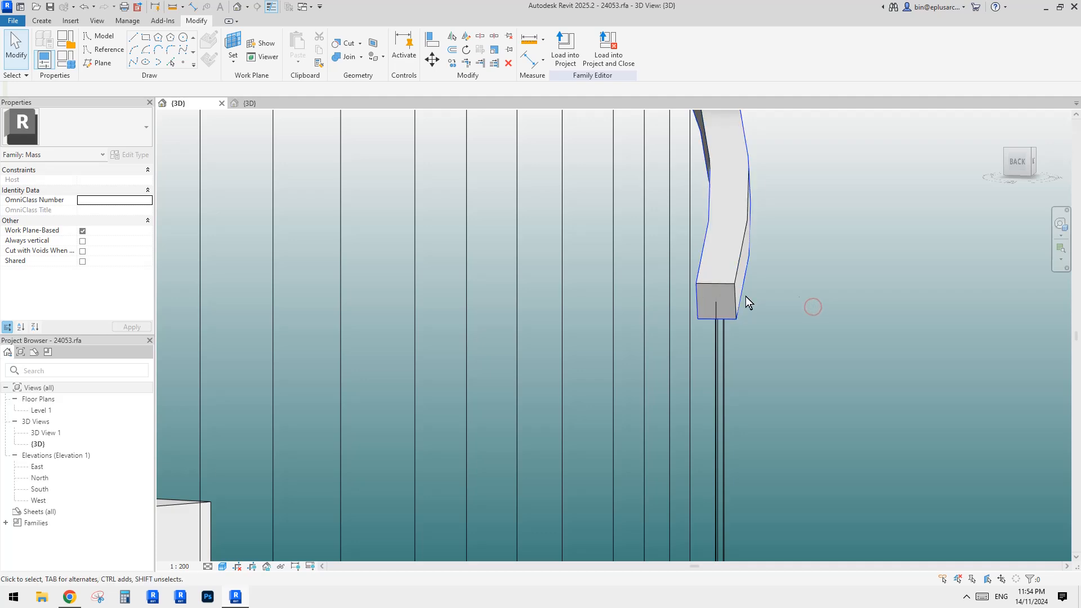
# Step: Examine the rest of the reloaded handrail along the first turn and its upper end for twisting
pyautogui.scroll(-5, 812, 312)
pyautogui.moveTo(796, 248); pyautogui.dragTo(624, 336, button='middle')
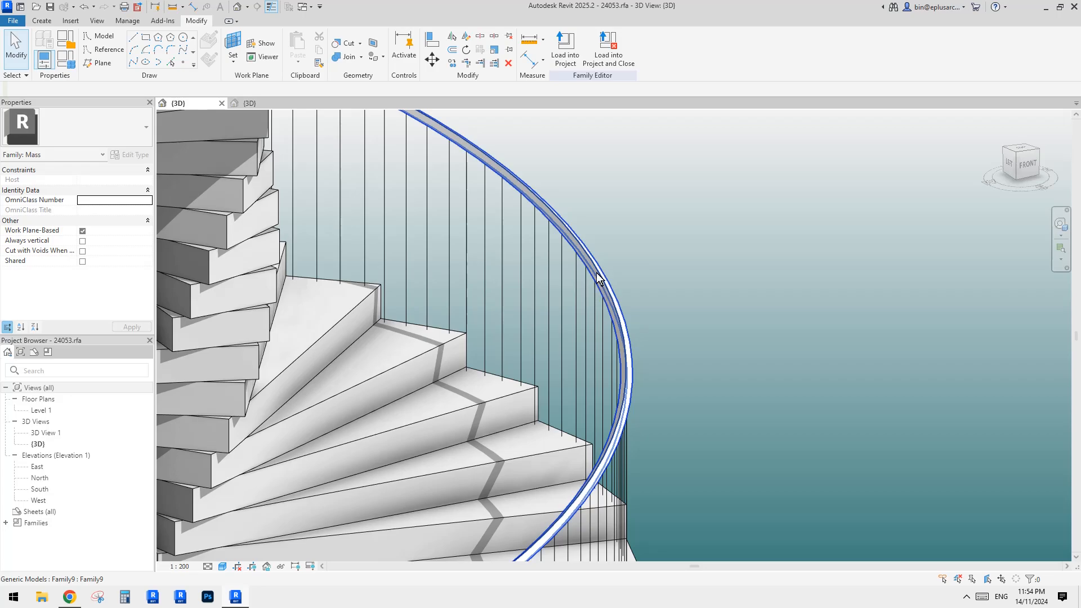
pyautogui.keyDown('shift'); pyautogui.moveTo(598, 277); pyautogui.dragTo(555, 282, button='middle'); pyautogui.keyUp('shift')
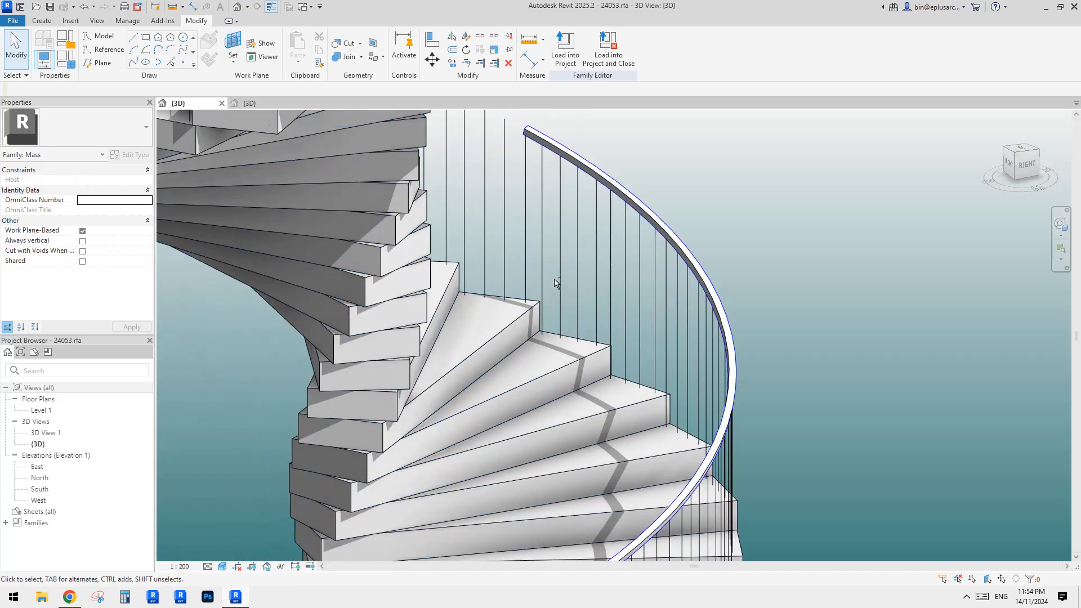
pyautogui.scroll(-2, 586, 286)
pyautogui.scroll(6, 523, 232)
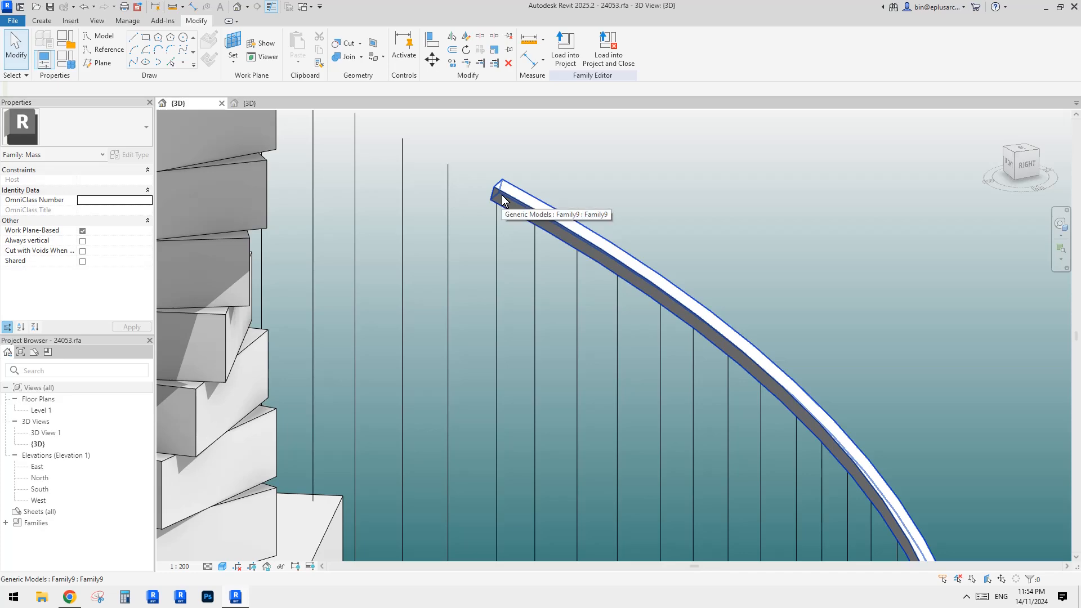
pyautogui.scroll(-5, 502, 195)
pyautogui.keyDown('shift'); pyautogui.moveTo(540, 287); pyautogui.dragTo(346, 195, button='middle'); pyautogui.keyUp('shift')
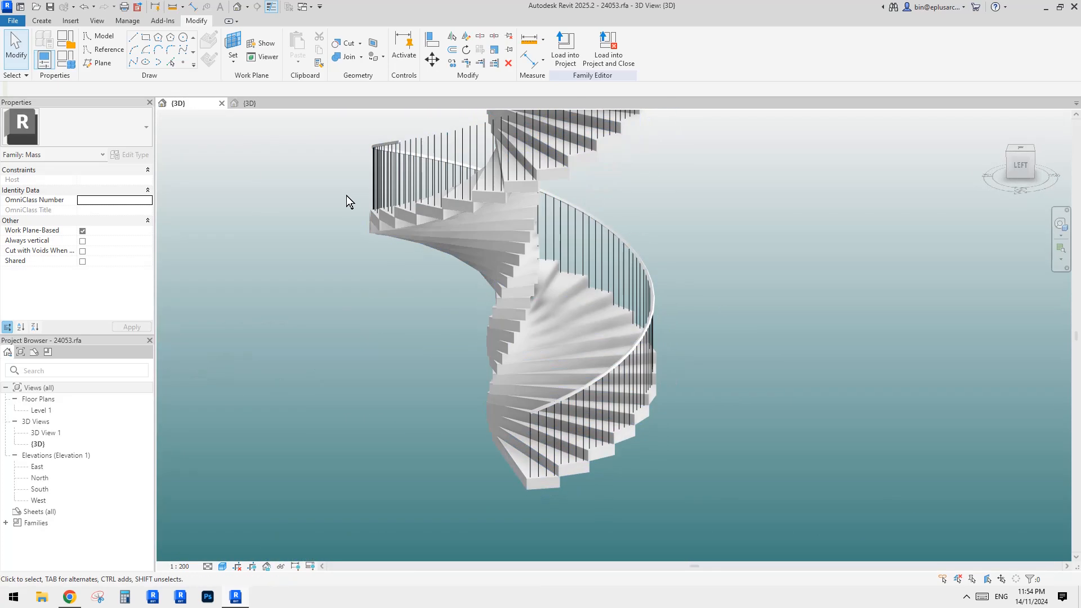
# Step: Switch to the Family9 view and reset its temporary isolation of the adaptive points
pyautogui.click(238, 106)
pyautogui.scroll(5, 406, 428)
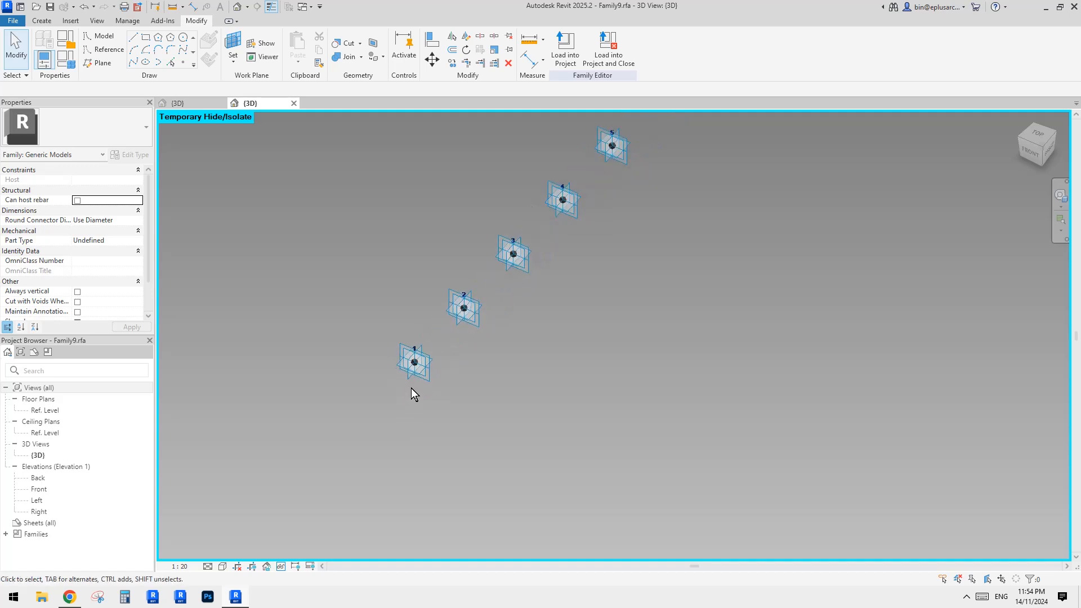
pyautogui.scroll(2, 411, 387)
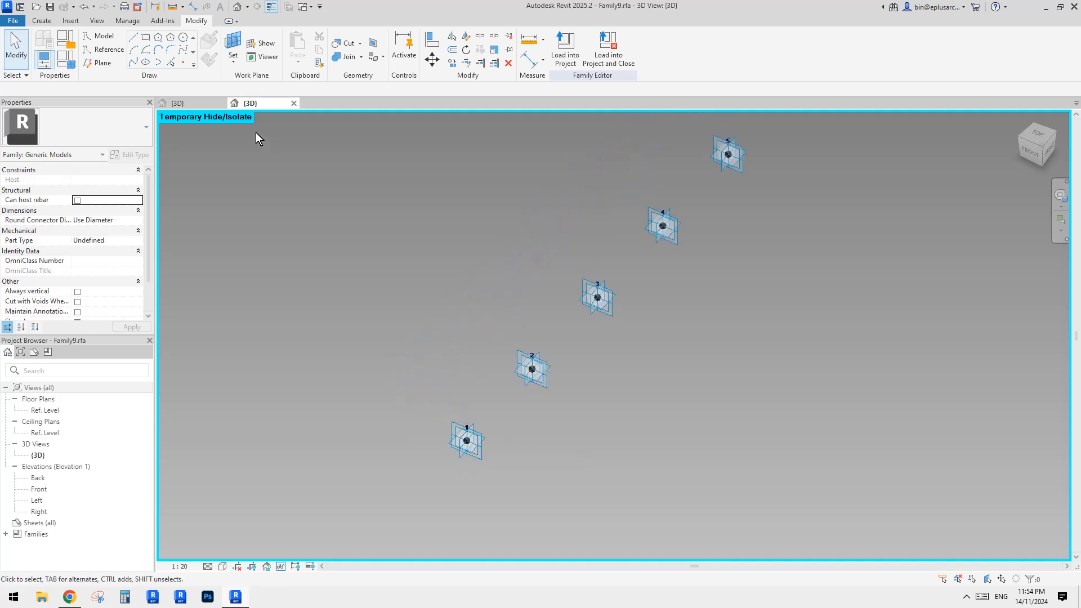
pyautogui.keyDown('shift'); pyautogui.moveTo(469, 452); pyautogui.dragTo(563, 420, button='middle'); pyautogui.keyUp('shift')
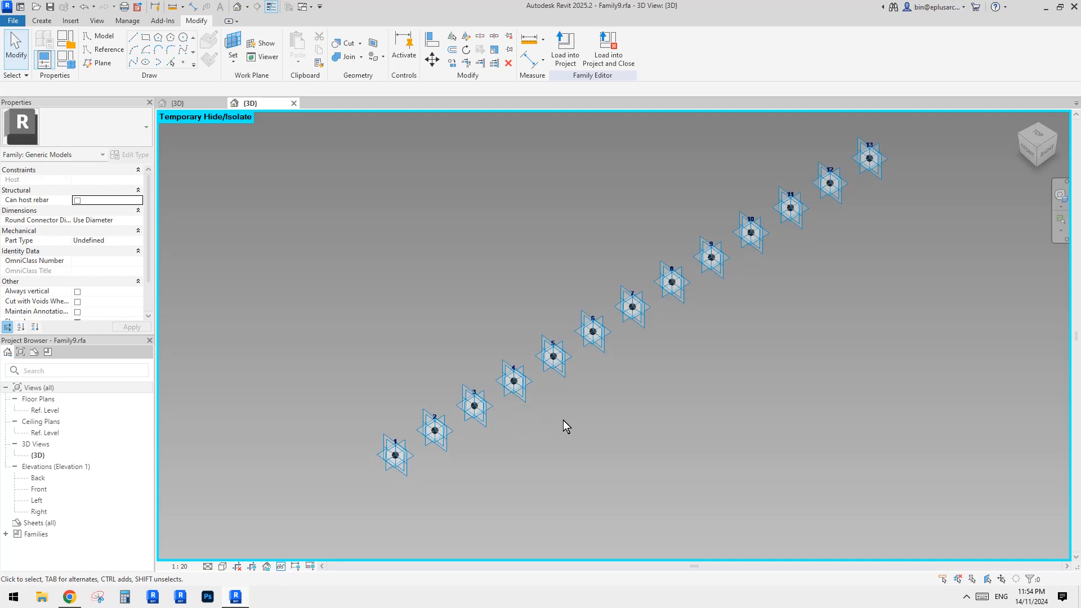
pyautogui.moveTo(745, 378); pyautogui.dragTo(665, 369, button='middle')
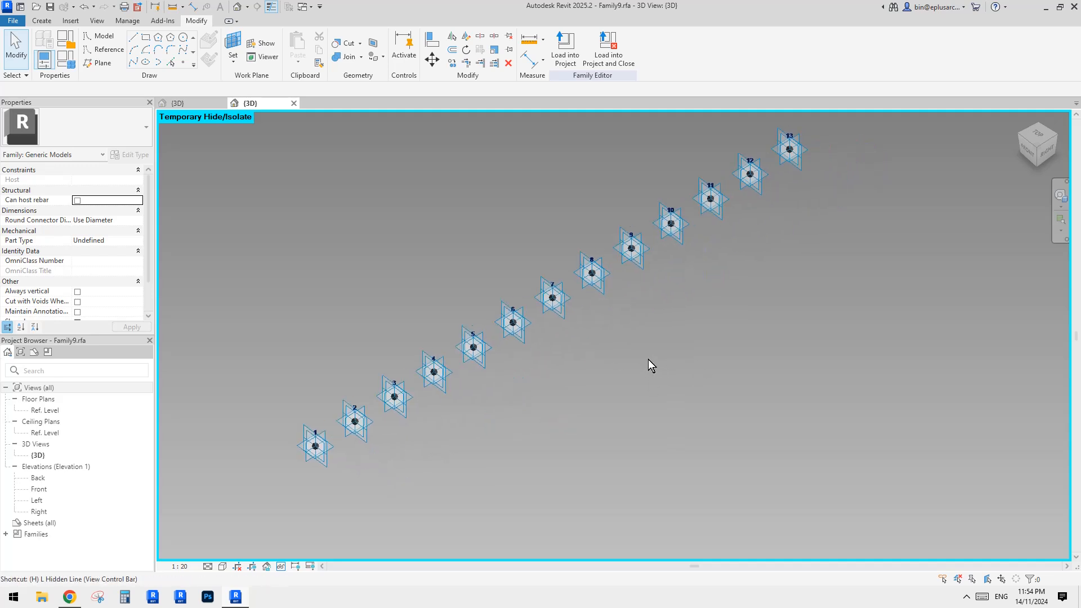
pyautogui.press('r')
pyautogui.moveTo(692, 247); pyautogui.dragTo(681, 259, button='middle')
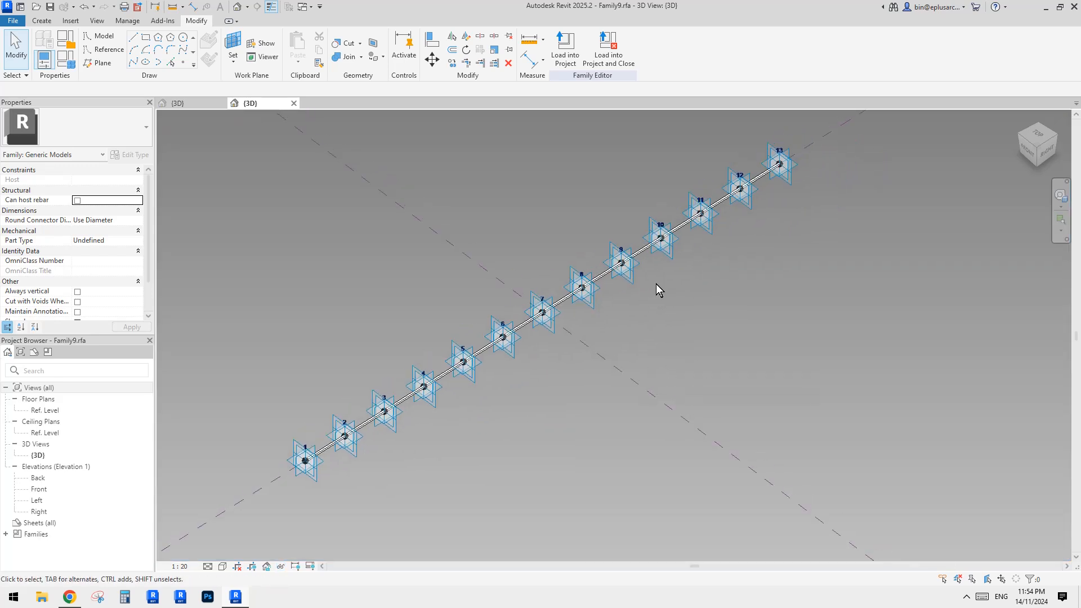
pyautogui.moveTo(641, 288); pyautogui.dragTo(642, 291, button='middle')
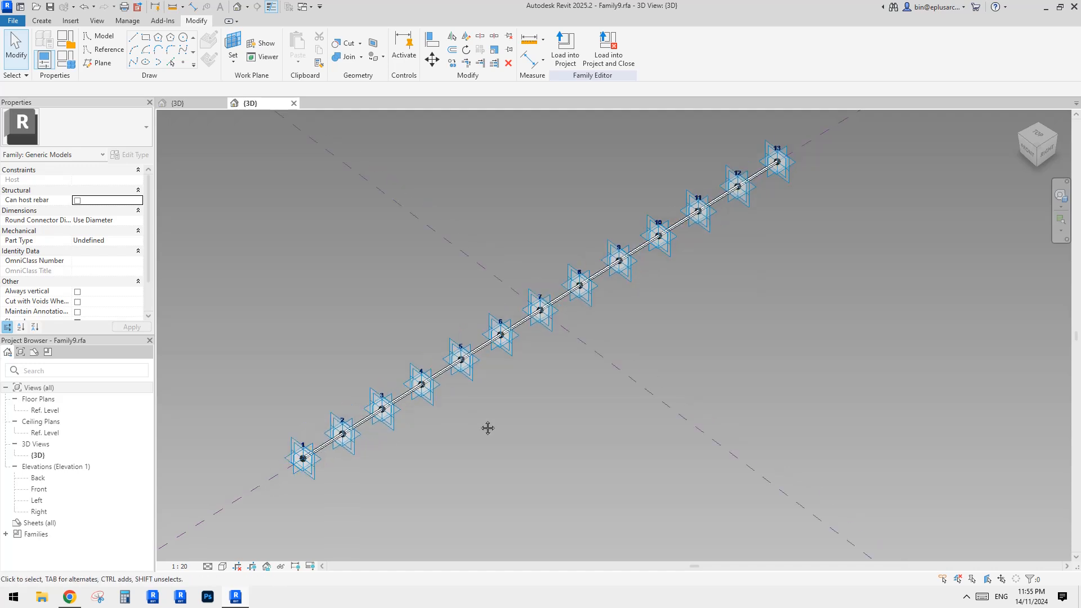
# Step: Temporarily hide the solid handrail form, focusing on its end at adaptive point 13
pyautogui.moveTo(719, 304); pyautogui.dragTo(642, 342, button='middle')
pyautogui.scroll(2, 711, 216)
pyautogui.scroll(3, 676, 229)
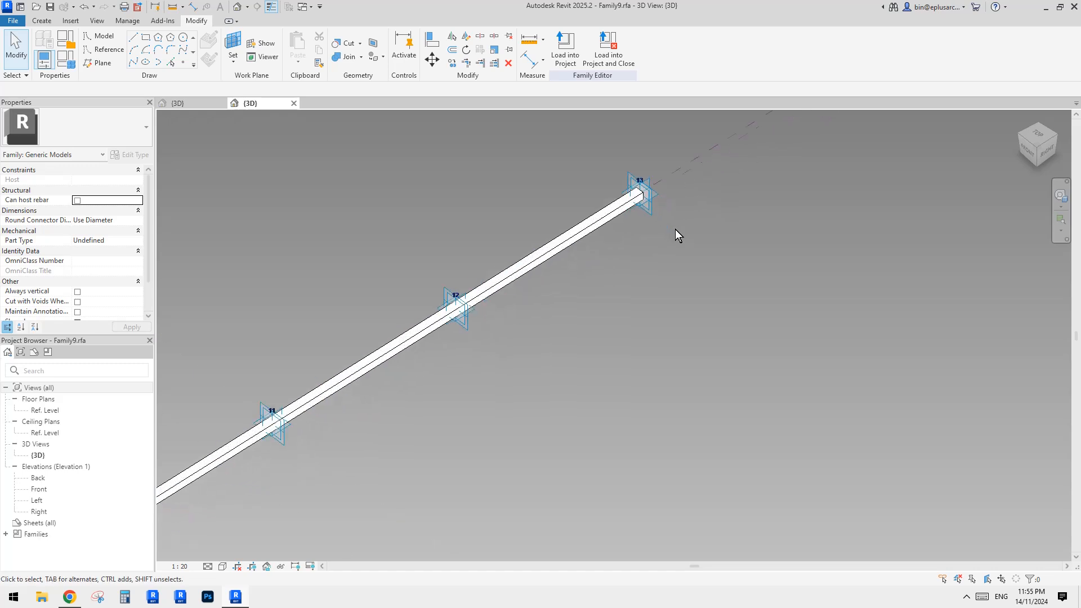
pyautogui.click(651, 209)
pyautogui.moveTo(651, 208); pyautogui.dragTo(678, 298, button='middle')
pyautogui.scroll(3, 683, 285)
pyautogui.press('Escape')
pyautogui.click(643, 315)
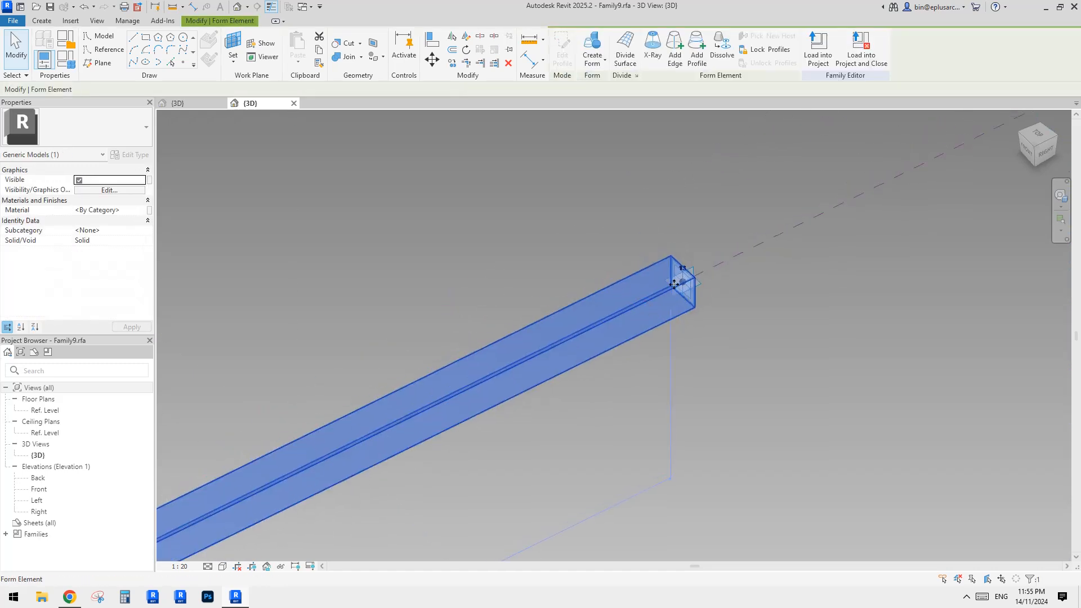
pyautogui.press('h')
pyautogui.press('h')
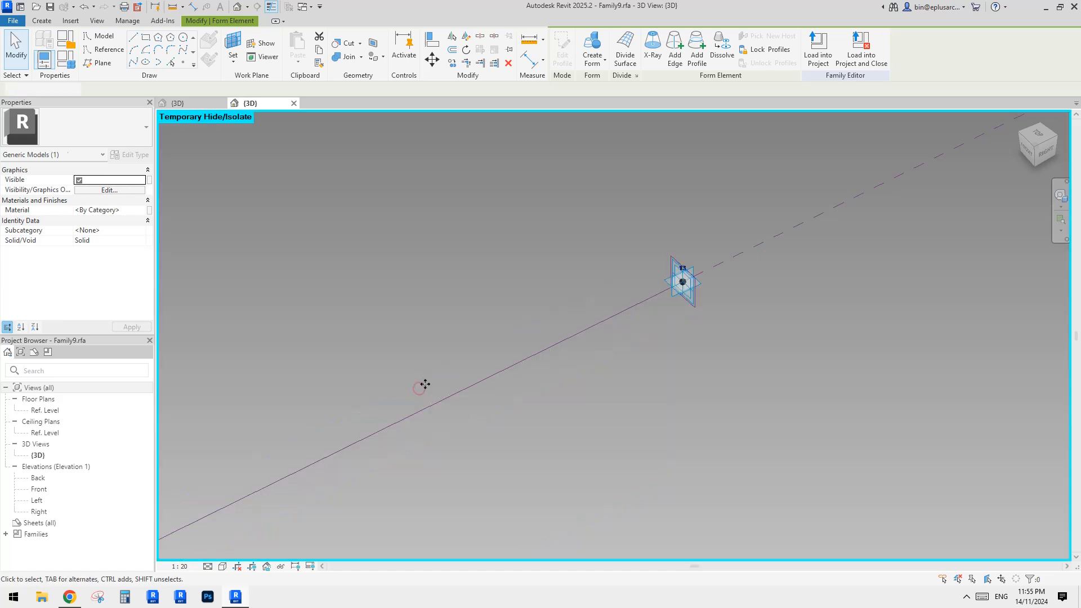
pyautogui.moveTo(638, 317); pyautogui.dragTo(630, 326, button='middle')
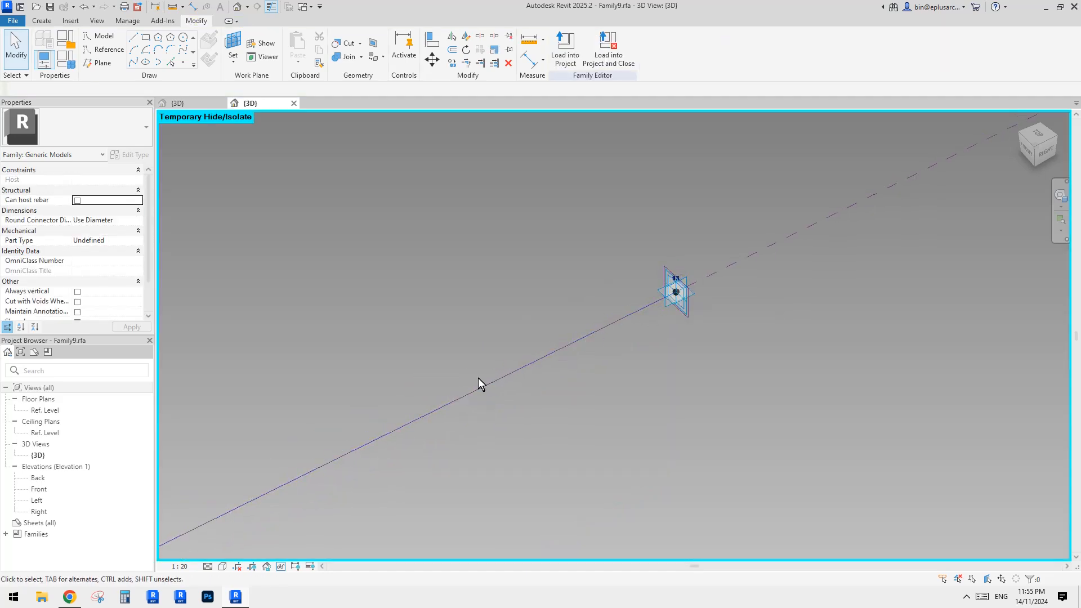
# Step: Temporarily hide adaptive point 13, leaving the end profile and its hosted reference point accessible
pyautogui.scroll(4, 663, 309)
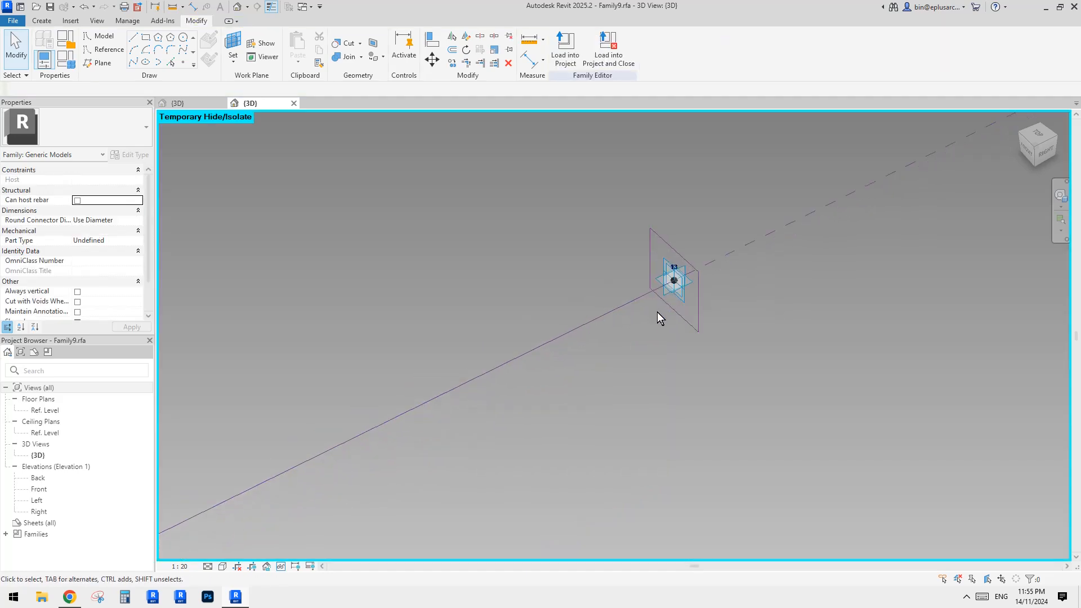
pyautogui.click(677, 275)
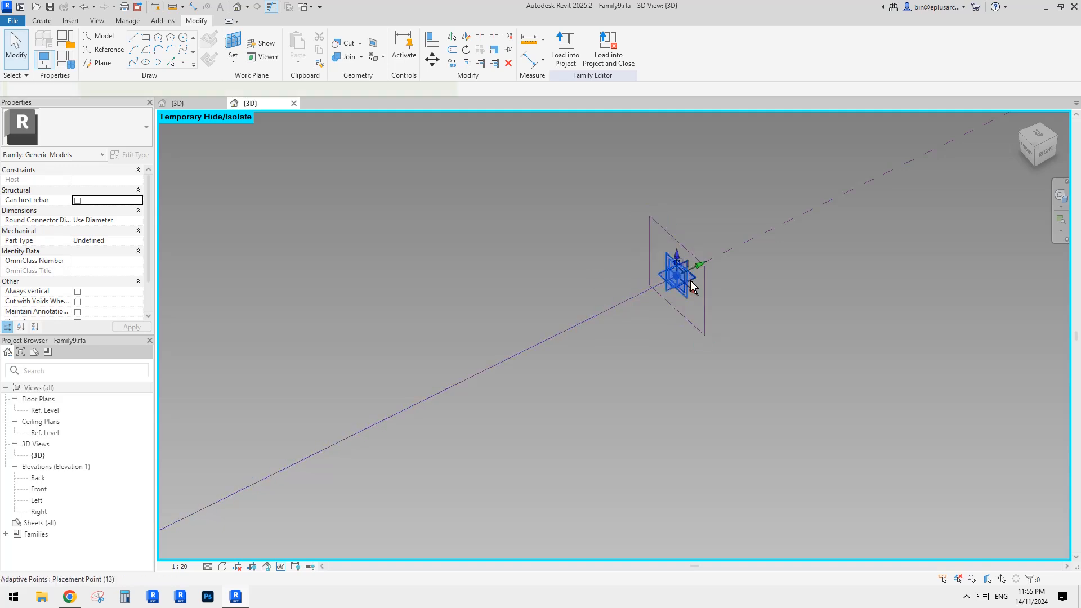
pyautogui.click(737, 262)
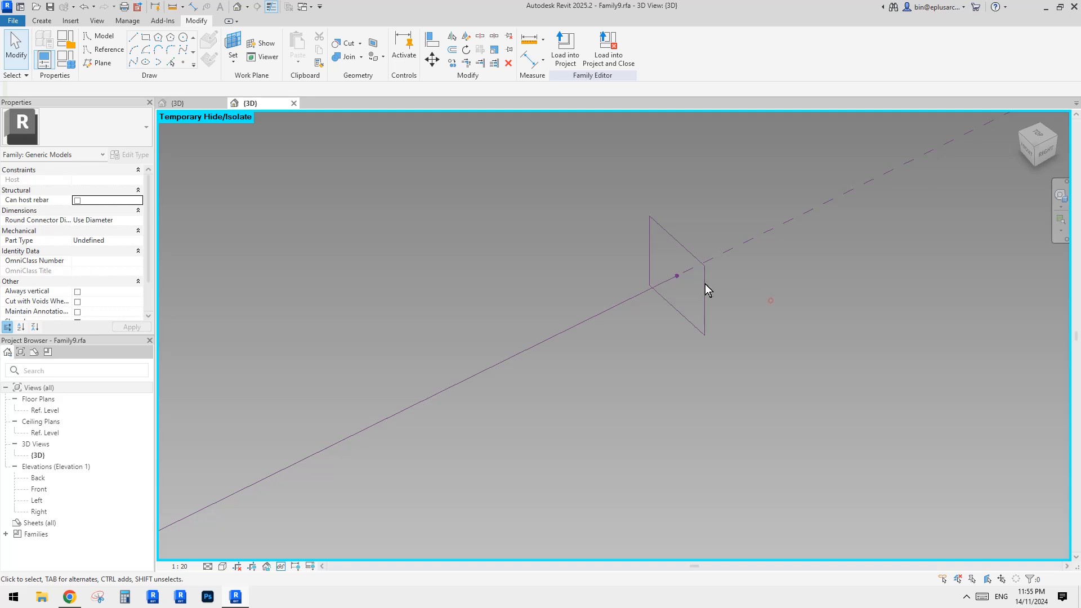
# Step: Slide the reference point hosting the end profile back along the reference line to a normalized curve parameter of about 0.996
pyautogui.click(681, 260)
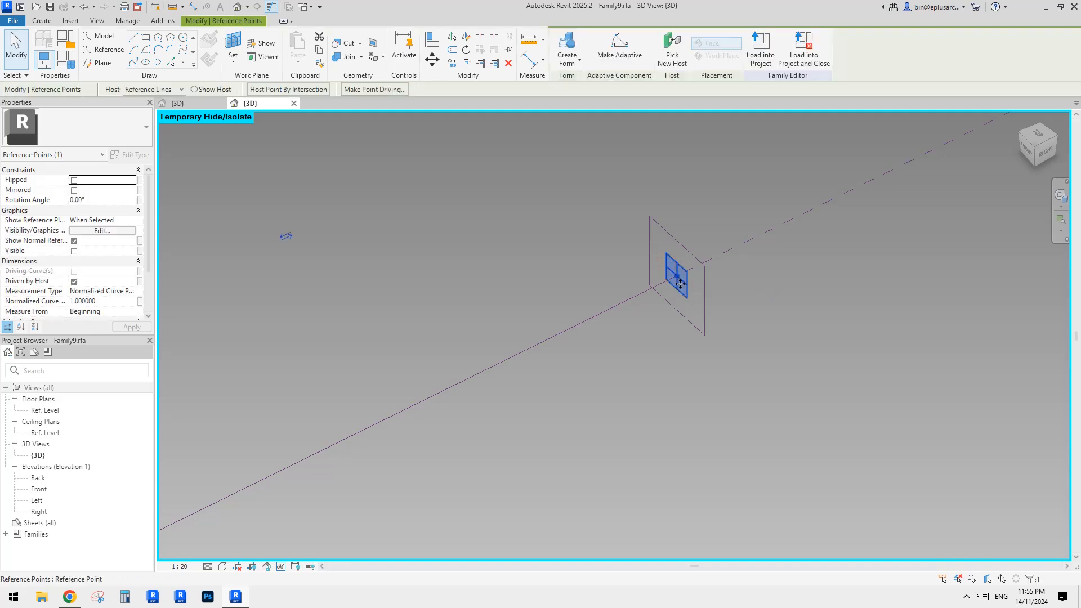
pyautogui.moveTo(684, 286); pyautogui.dragTo(585, 315)
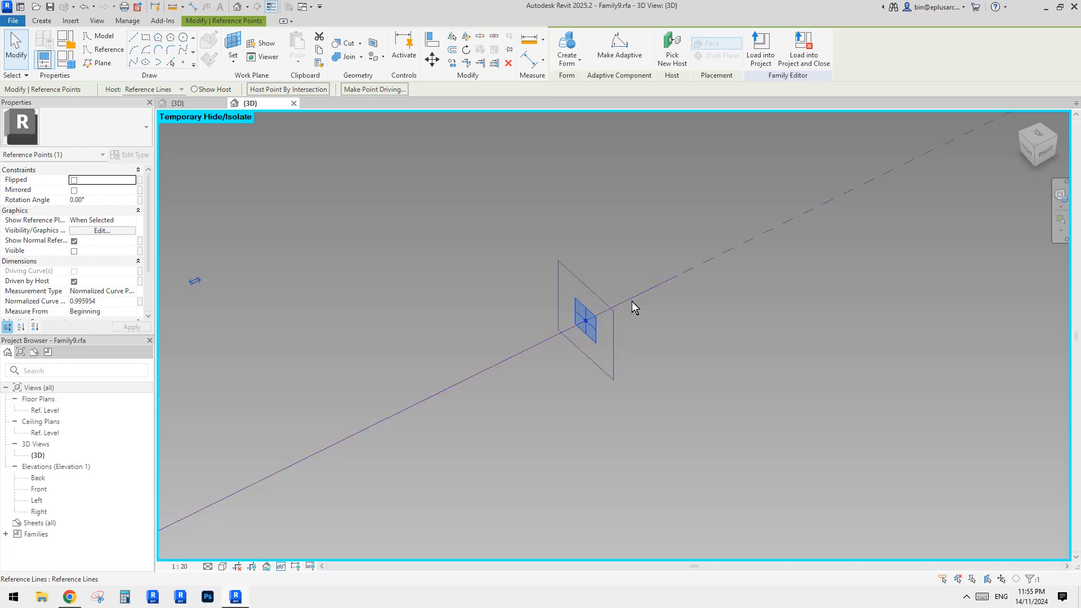
pyautogui.click(665, 340)
# Step: Associate the end profile's reference point rotation angle with a new instance family parameter named a, grouped under Dimensions
pyautogui.click(584, 330)
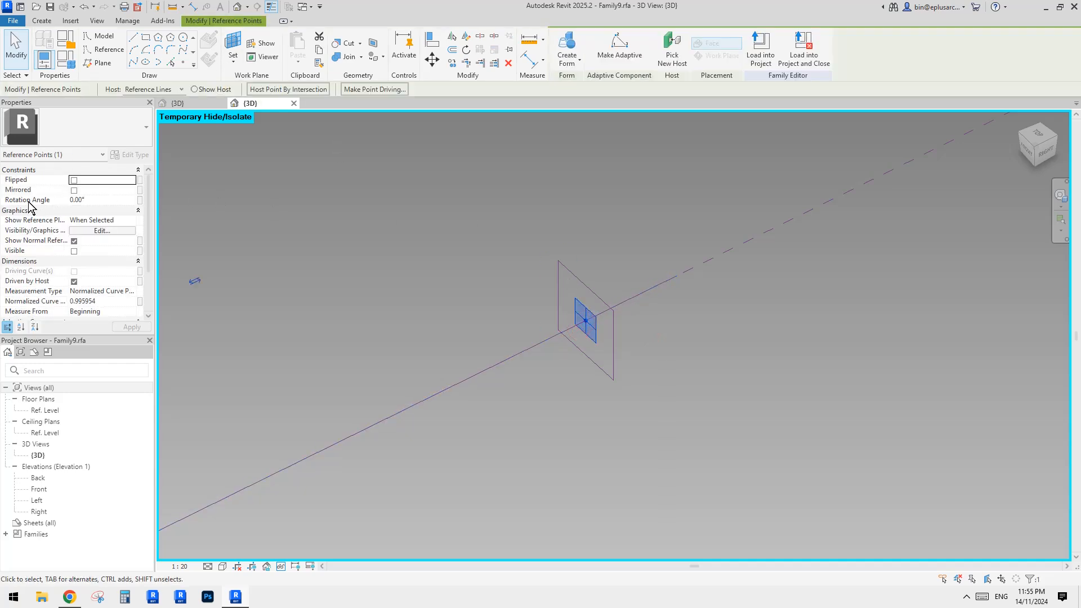
pyautogui.click(140, 201)
pyautogui.click(354, 395)
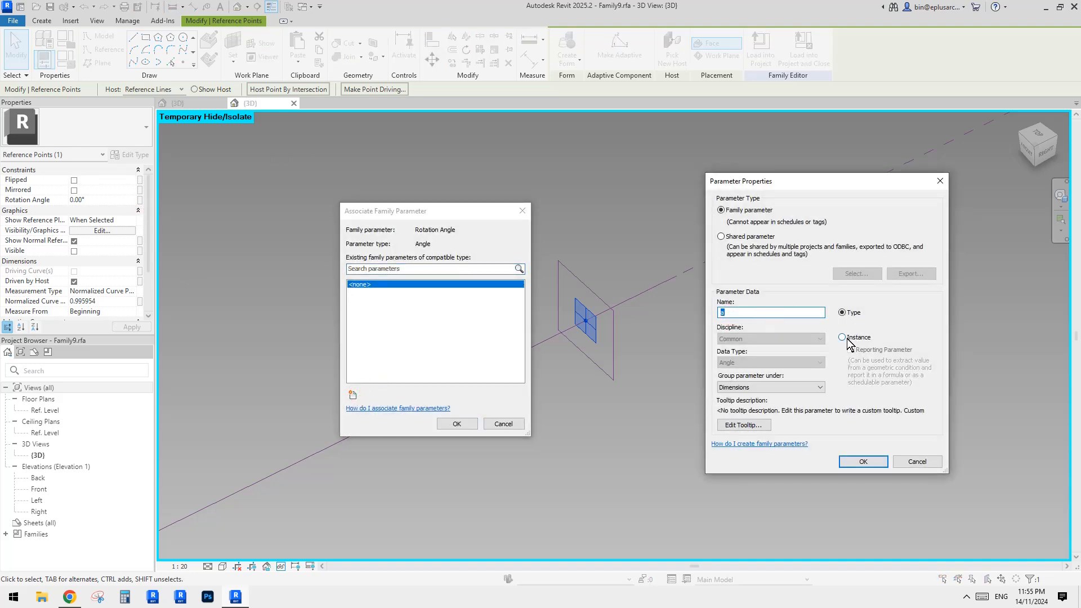
pyautogui.click(846, 463)
pyautogui.click(457, 424)
pyautogui.click(620, 404)
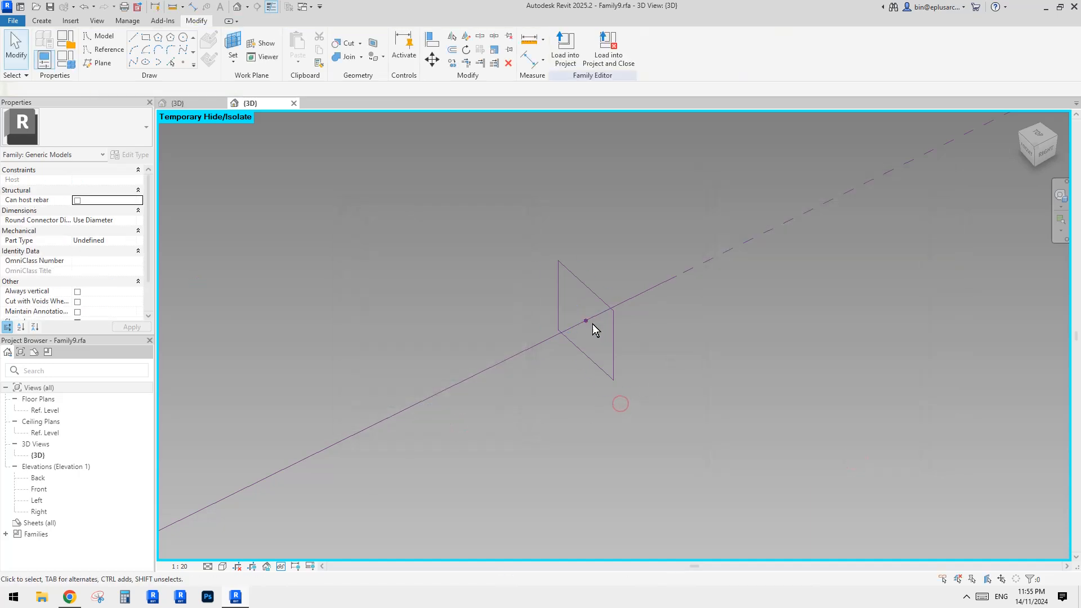
# Step: Slide the end profile's reference point back to the end of the reference line
pyautogui.moveTo(586, 322); pyautogui.dragTo(677, 276)
pyautogui.click(654, 386)
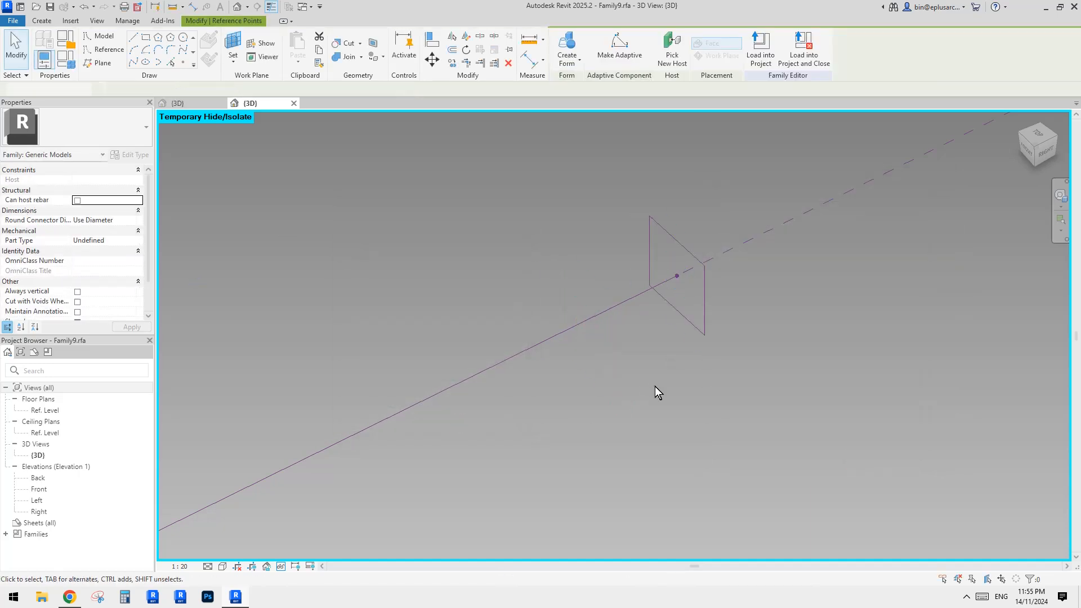
# Step: Load Family9 into 24053.rfa, overwriting the existing version
pyautogui.scroll(-2, 86, 287)
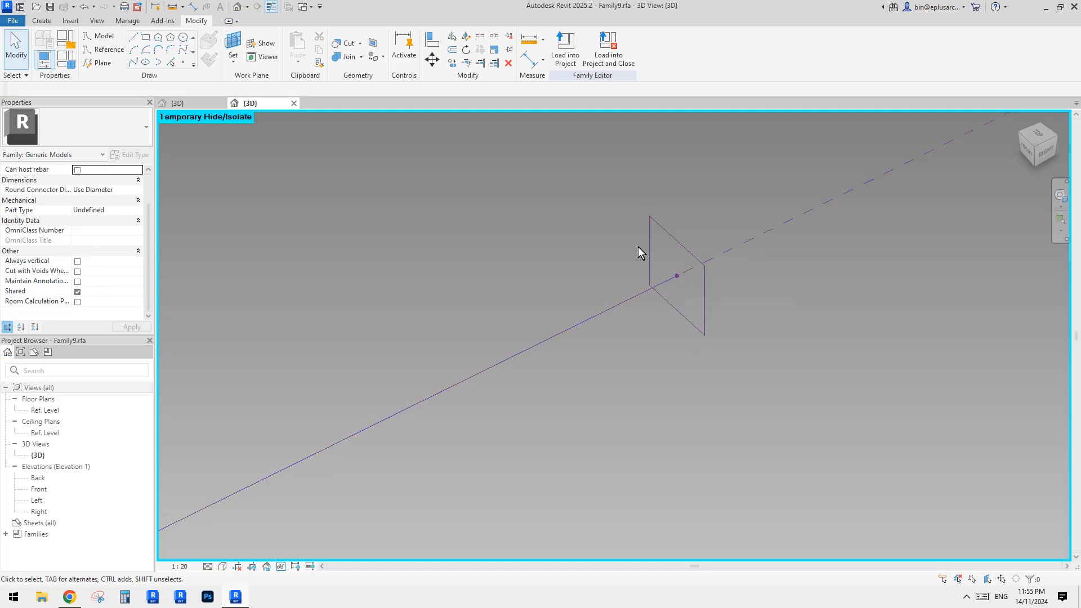
pyautogui.moveTo(532, 252); pyautogui.dragTo(569, 268, button='middle')
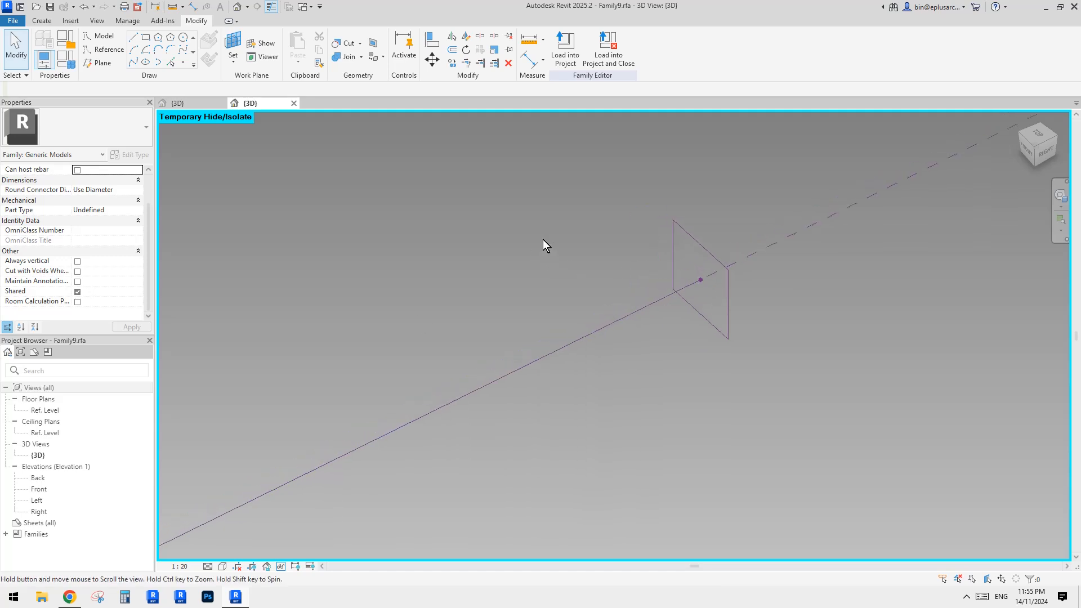
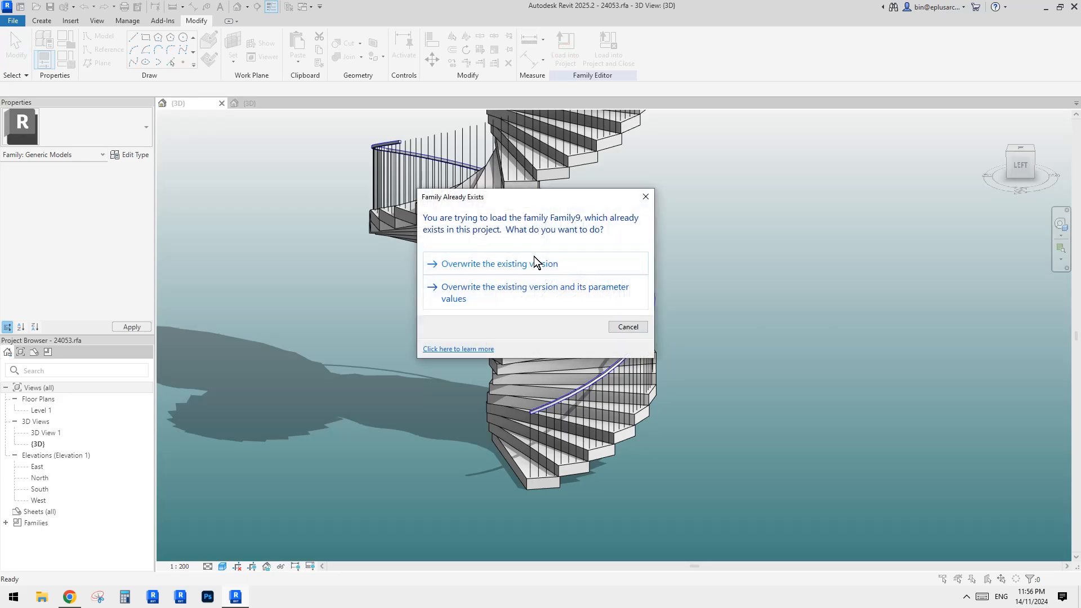
pyautogui.click(563, 262)
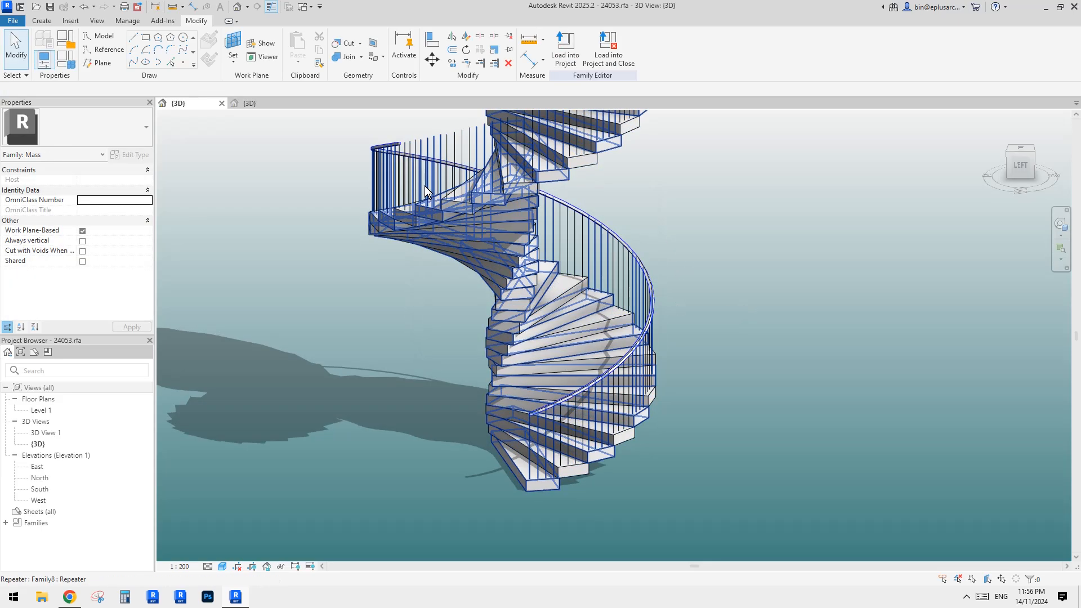
# Step: Set parameter a of the handrail placed on the spiral stair to 90° and inspect the rail along its turn
pyautogui.scroll(4, 535, 398)
pyautogui.scroll(-4, 535, 397)
pyautogui.click(525, 433)
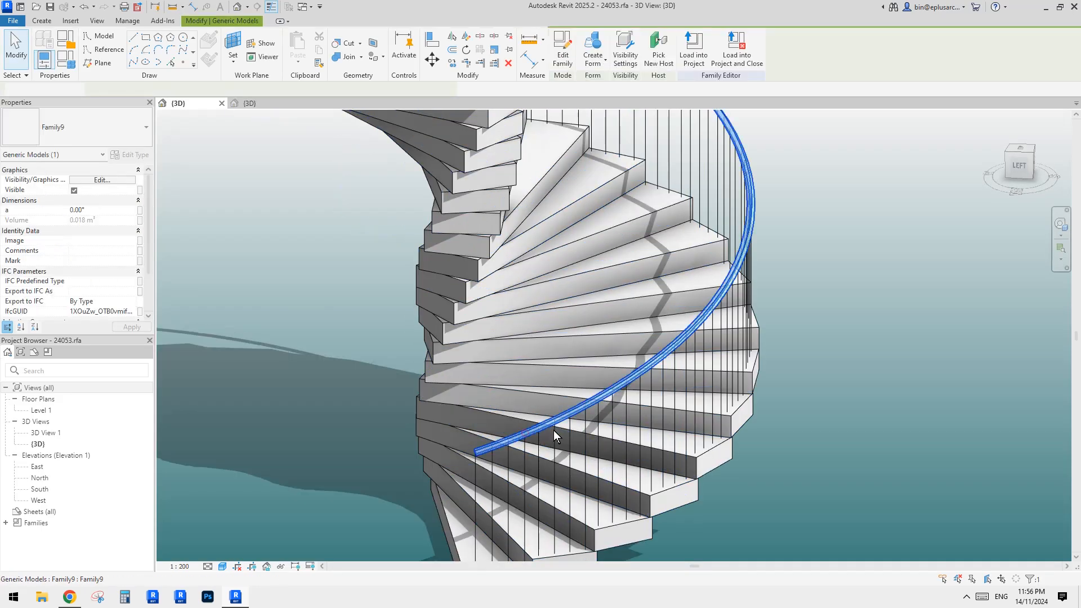
pyautogui.keyDown('shift'); pyautogui.moveTo(553, 430); pyautogui.dragTo(647, 252, button='middle'); pyautogui.keyUp('shift')
pyautogui.keyDown('shift'); pyautogui.moveTo(696, 309); pyautogui.dragTo(630, 328, button='middle'); pyautogui.keyUp('shift')
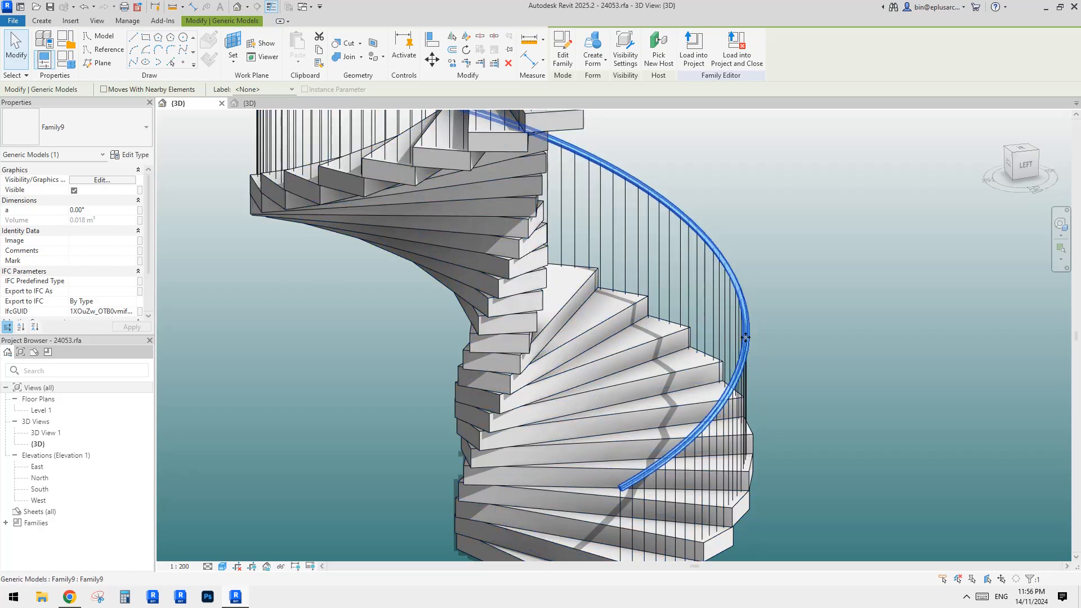
pyautogui.moveTo(744, 338); pyautogui.dragTo(760, 355, button='middle')
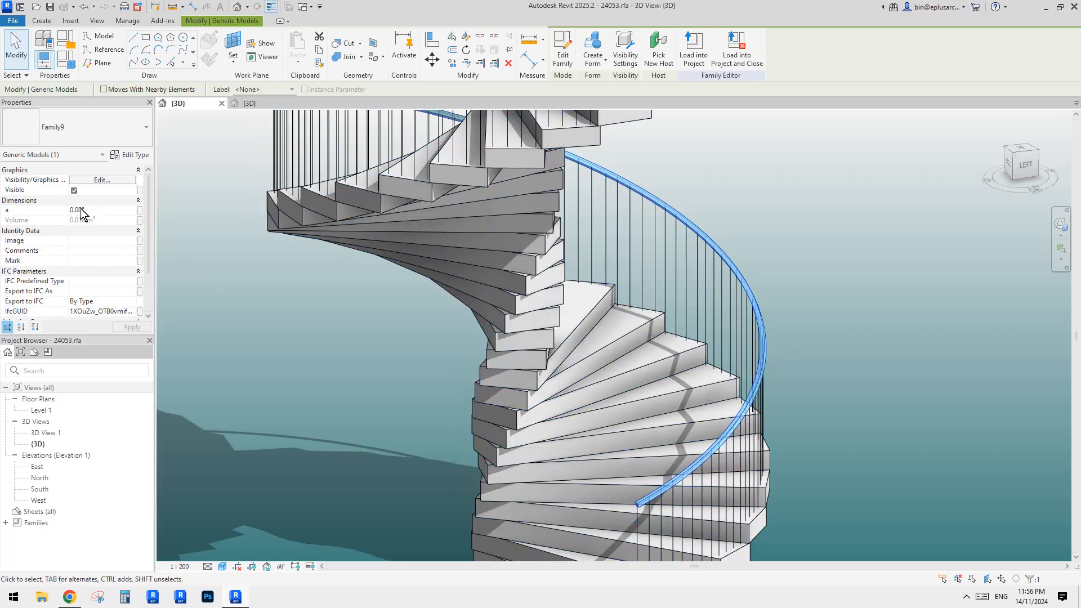
pyautogui.moveTo(663, 258); pyautogui.dragTo(625, 239, button='middle')
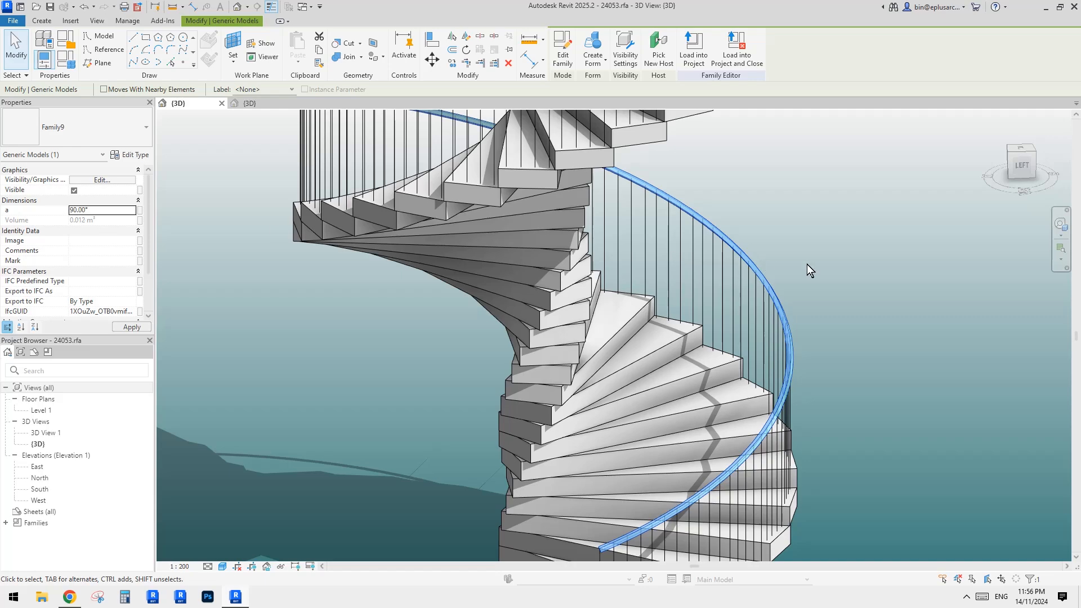
pyautogui.moveTo(784, 256); pyautogui.dragTo(801, 238, button='middle')
pyautogui.keyDown('shift'); pyautogui.moveTo(717, 399); pyautogui.dragTo(777, 362, button='middle'); pyautogui.keyUp('shift')
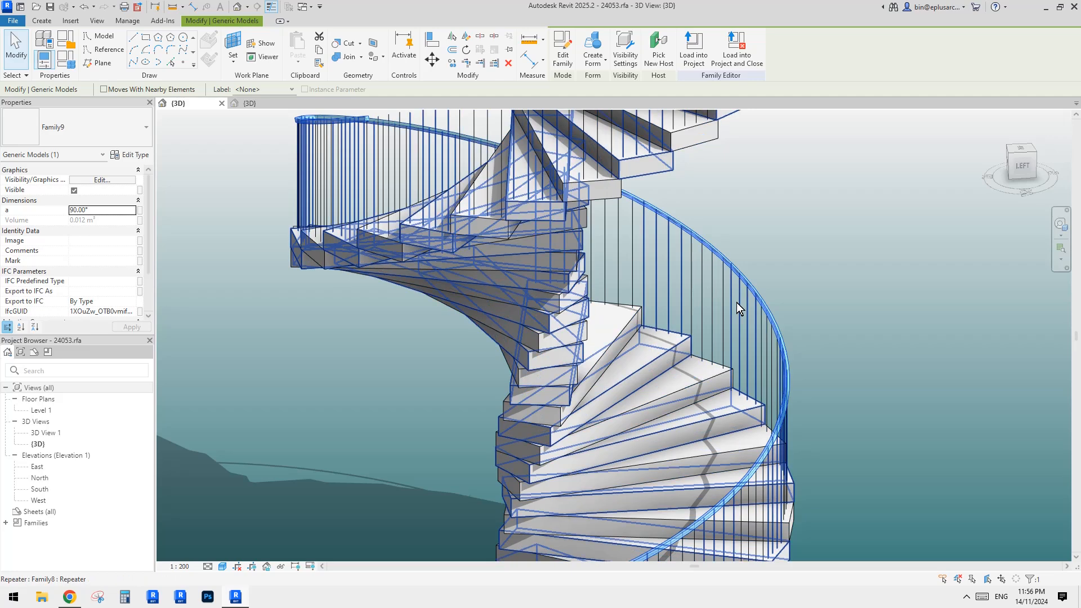
# Step: Set the handrail's parameter a to -90° and check how the rail follows the balusters
pyautogui.click(106, 211)
pyautogui.write('-')
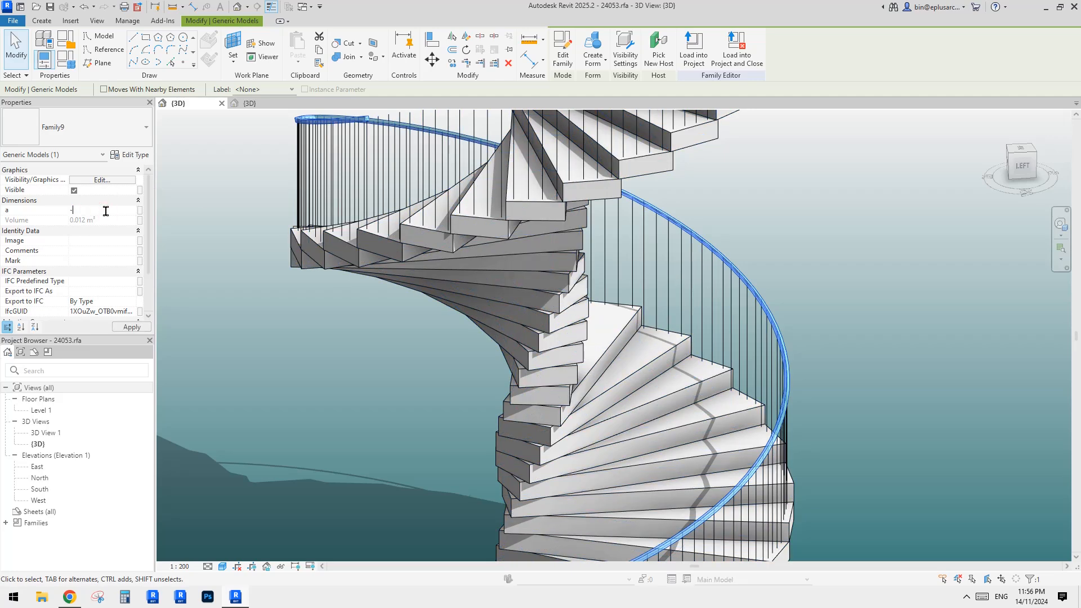
pyautogui.write('90')
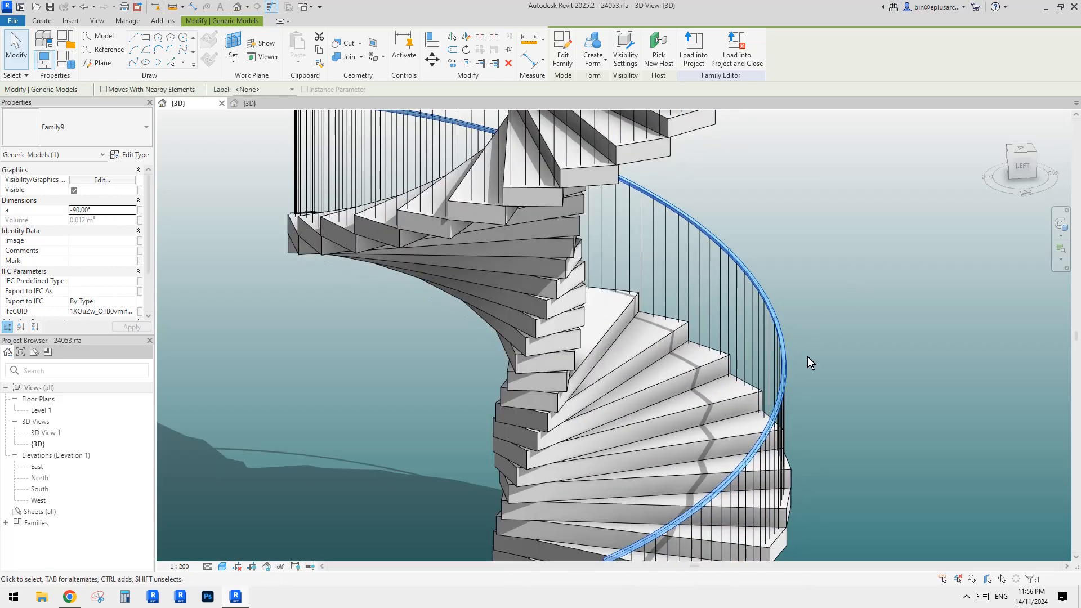
pyautogui.scroll(3, 605, 453)
pyautogui.moveTo(801, 303); pyautogui.dragTo(701, 439, button='middle')
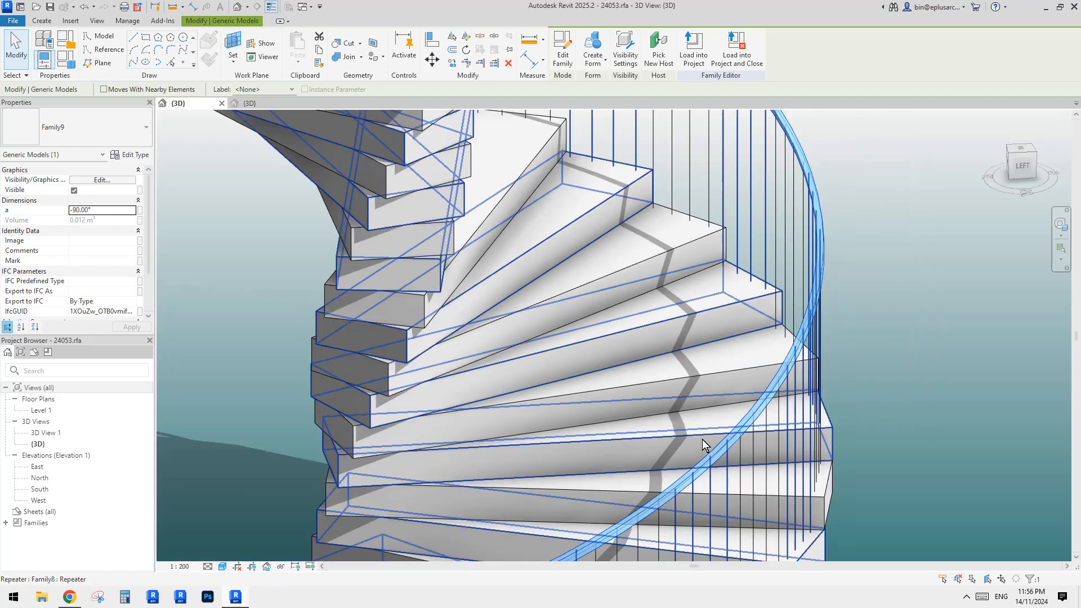
pyautogui.moveTo(815, 266); pyautogui.dragTo(775, 500, button='middle')
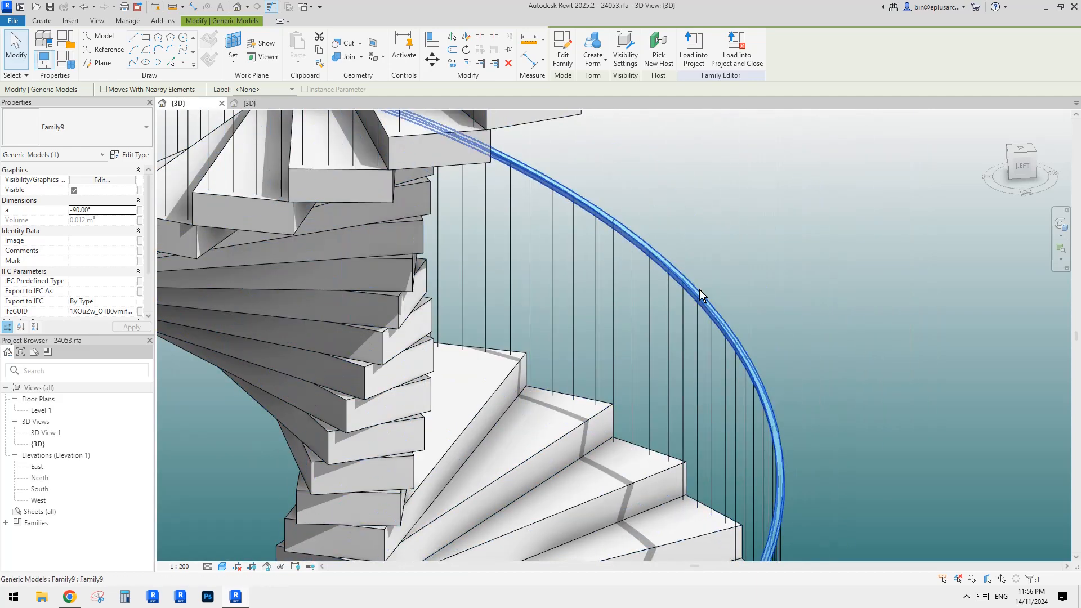
# Step: Examine the square profile at the handrail's upper end for twisting and tilt
pyautogui.click(760, 253)
pyautogui.keyDown('shift'); pyautogui.moveTo(760, 253); pyautogui.dragTo(853, 340, button='middle'); pyautogui.keyUp('shift')
pyautogui.scroll(6, 648, 338)
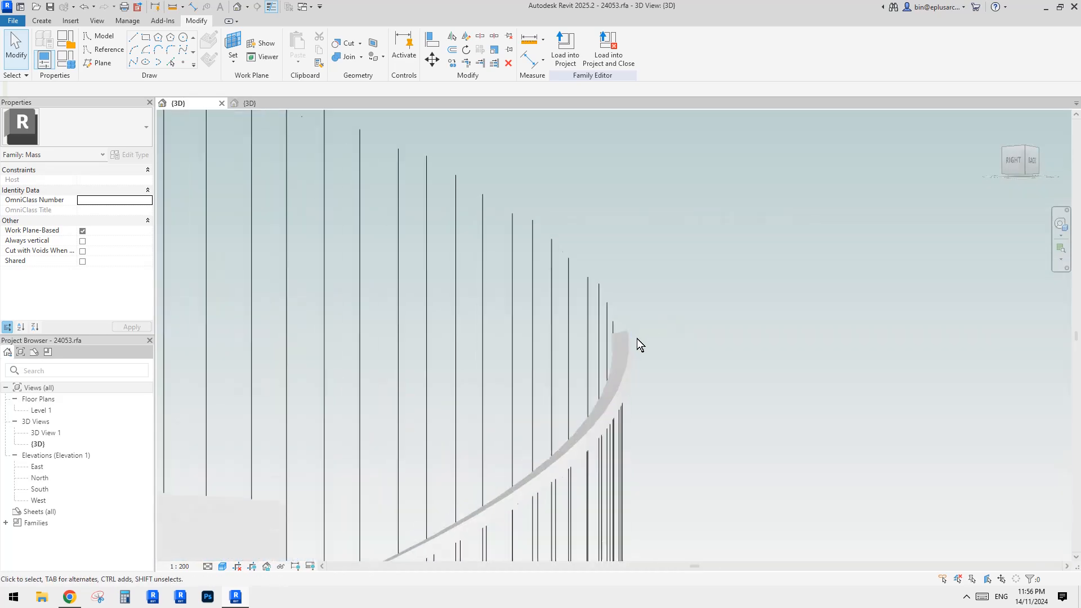
pyautogui.click(610, 383)
pyautogui.moveTo(609, 383)
pyautogui.keyDown('shift'); pyautogui.mouseDown(button='middle')
pyautogui.moveTo(609, 308)
pyautogui.moveTo(602, 388)
pyautogui.mouseUp(button='middle'); pyautogui.keyUp('shift')
pyautogui.moveTo(602, 388); pyautogui.dragTo(635, 273, button='middle')
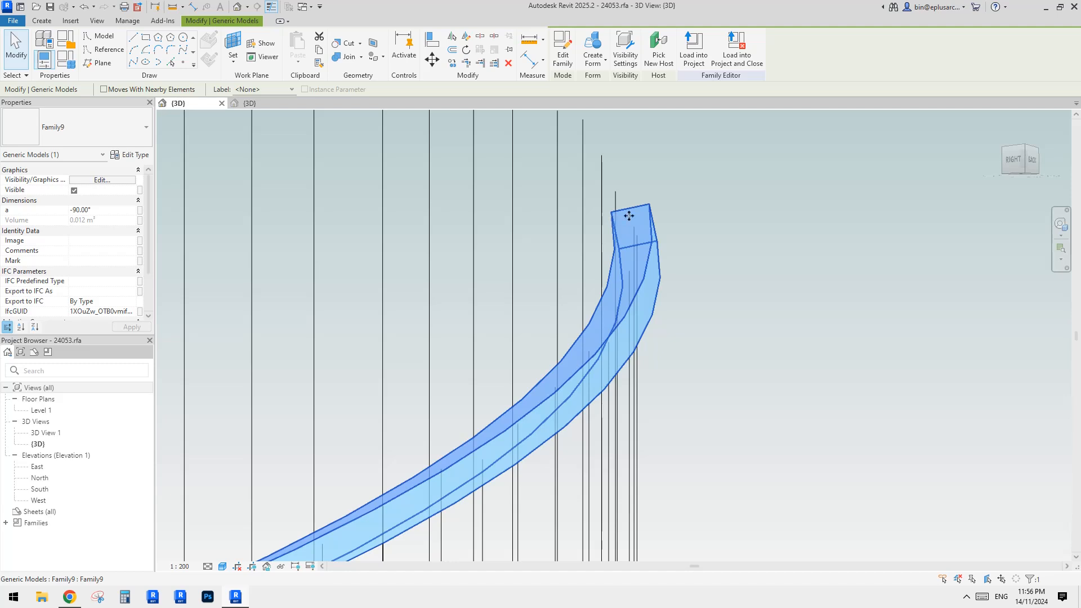
# Step: Try an angle of -100° for parameter a and check the tilt at the handrail's upper end
pyautogui.click(109, 213)
pyautogui.doubleClick(109, 213)
pyautogui.write('-')
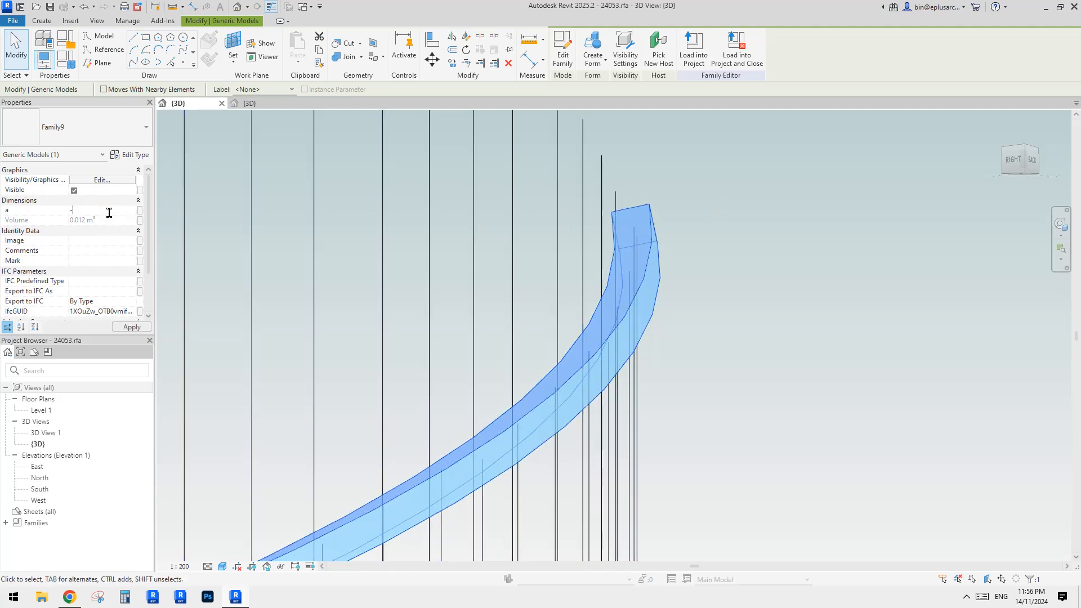
pyautogui.write('100')
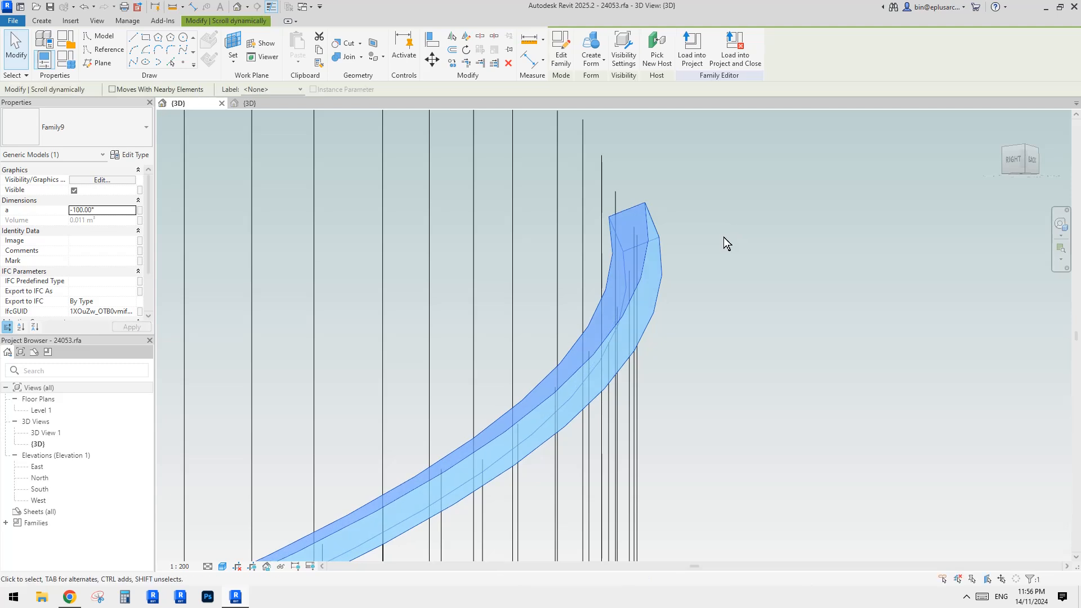
# Step: Set the handrail's parameter a to -80°, inspect its end and turn, and deselect it
pyautogui.doubleClick(112, 211)
pyautogui.write('-9')
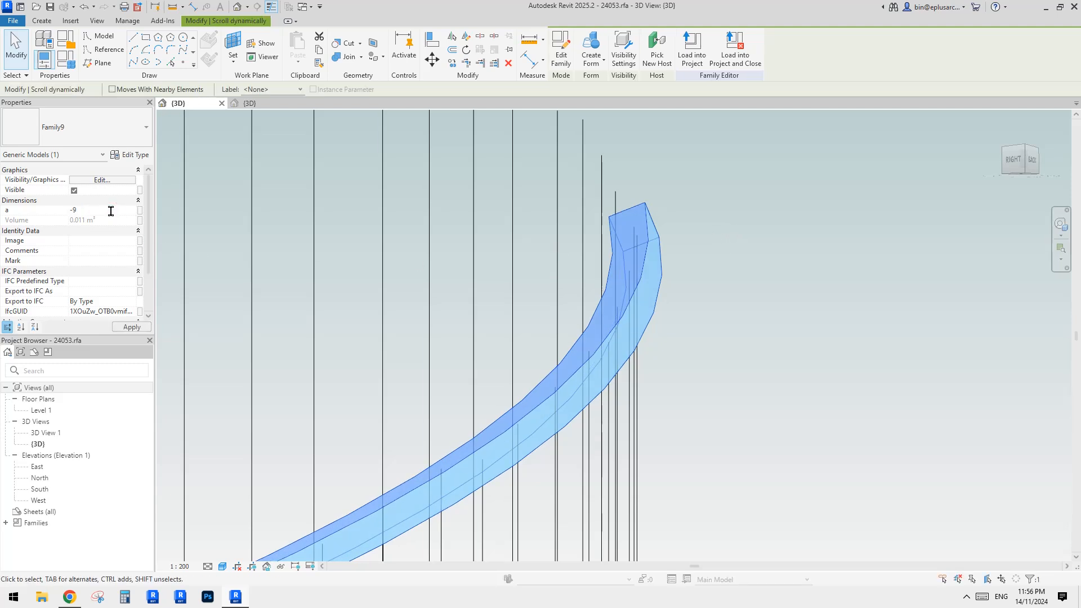
pyautogui.press('BackSpace')
pyautogui.write('80')
pyautogui.press('Return')
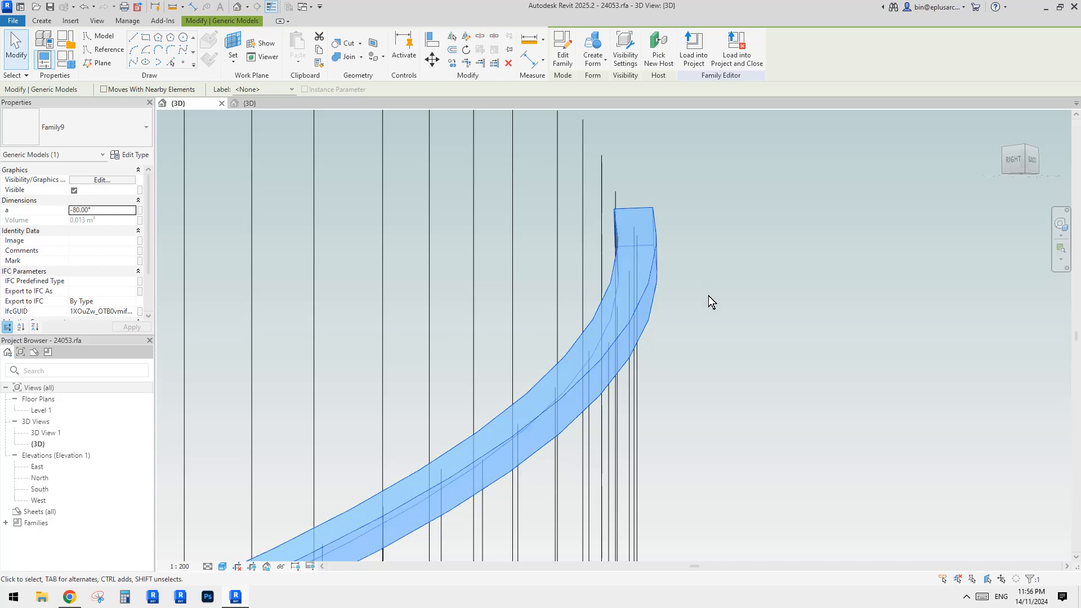
pyautogui.moveTo(708, 296); pyautogui.dragTo(494, 414, button='middle')
pyautogui.scroll(-5, 808, 257)
pyautogui.press('Escape')
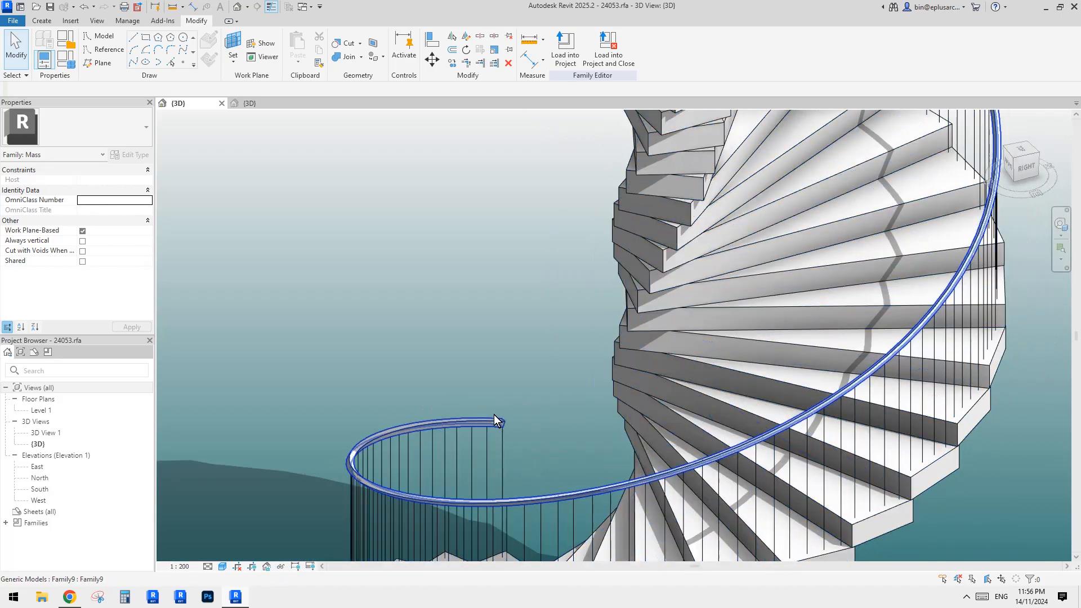
# Step: Reselect the spiral handrail, set its parameter a to 90° and inspect the lower turn
pyautogui.keyDown('shift'); pyautogui.moveTo(400, 487); pyautogui.dragTo(820, 334, button='middle'); pyautogui.keyUp('shift')
pyautogui.click(817, 332)
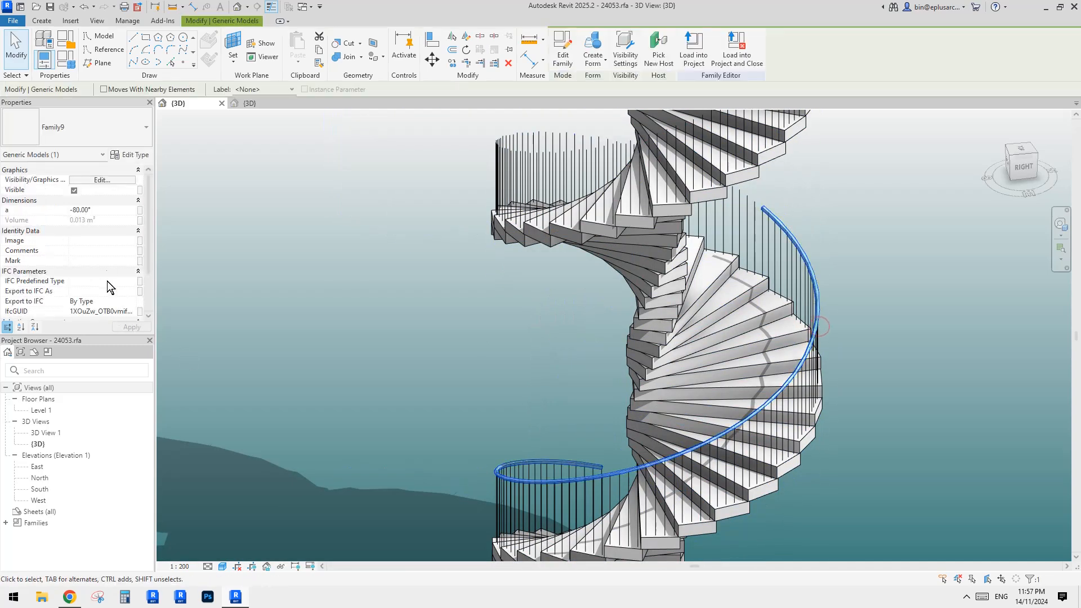
pyautogui.click(106, 212)
pyautogui.write('90')
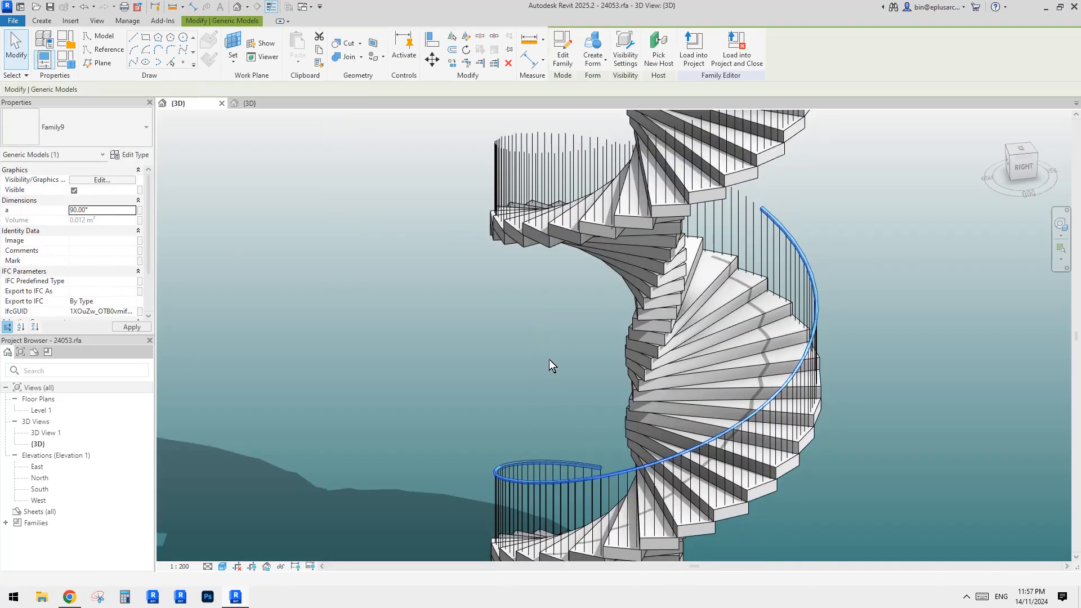
pyautogui.scroll(4, 576, 474)
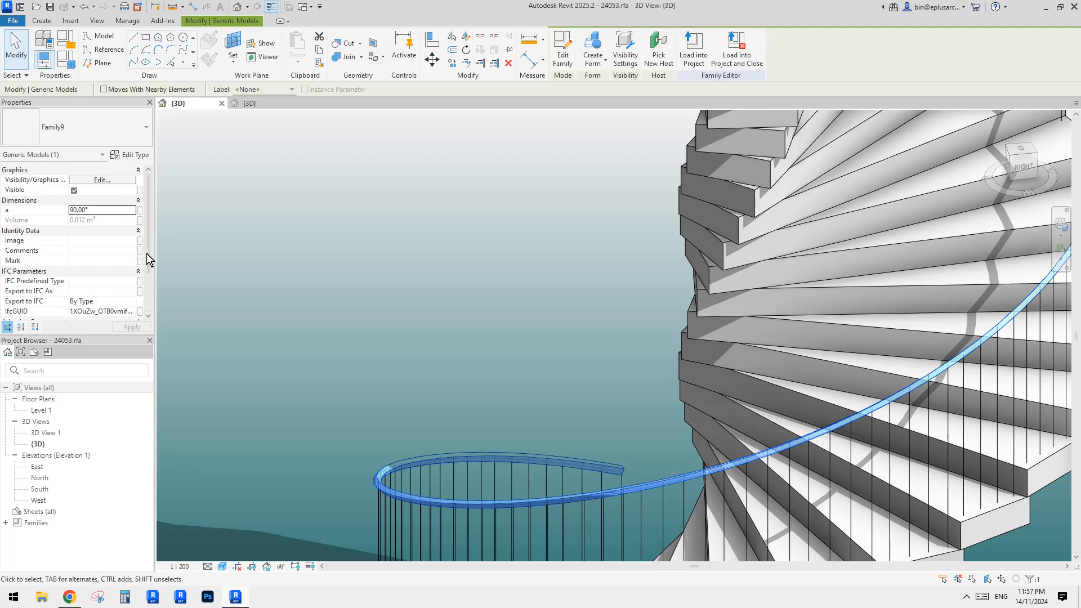
# Step: Set the handrail's parameter a to 89° and inspect how the rail follows the balusters
pyautogui.click(104, 210)
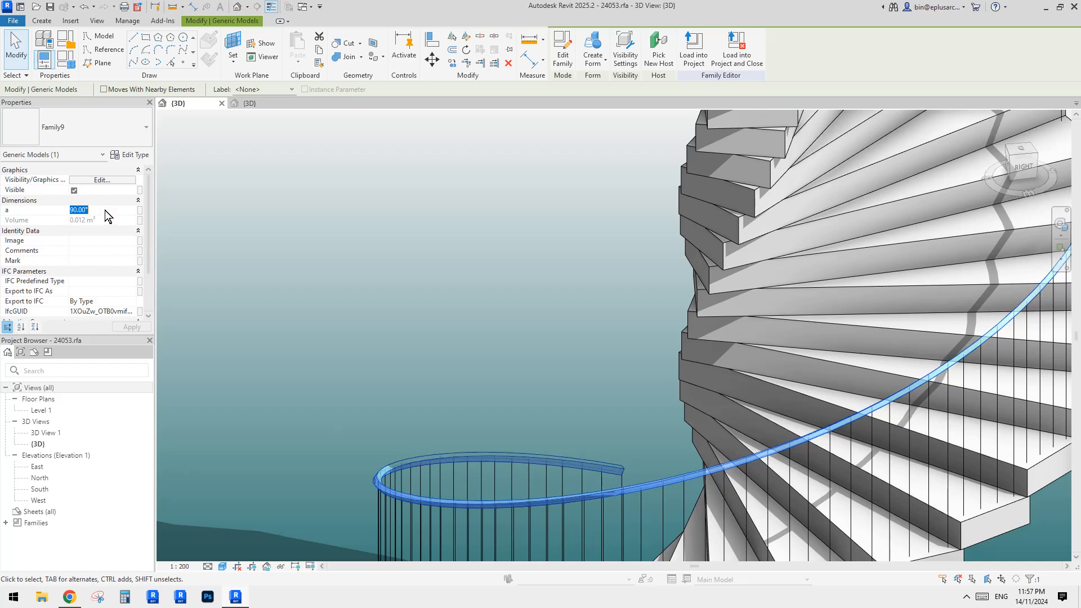
pyautogui.write('89')
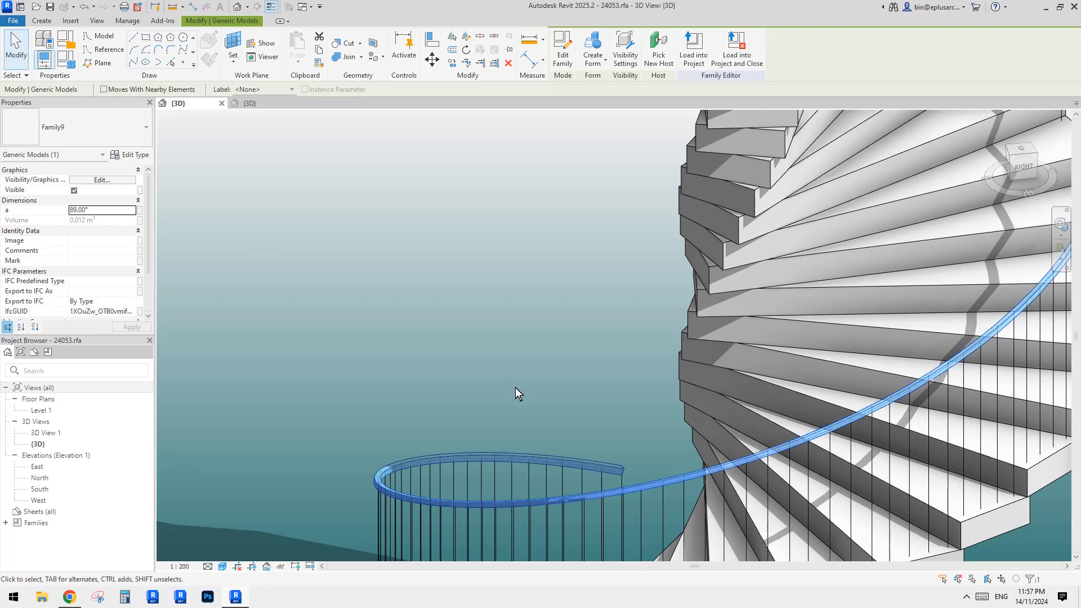
pyautogui.moveTo(511, 408); pyautogui.dragTo(508, 391, button='middle')
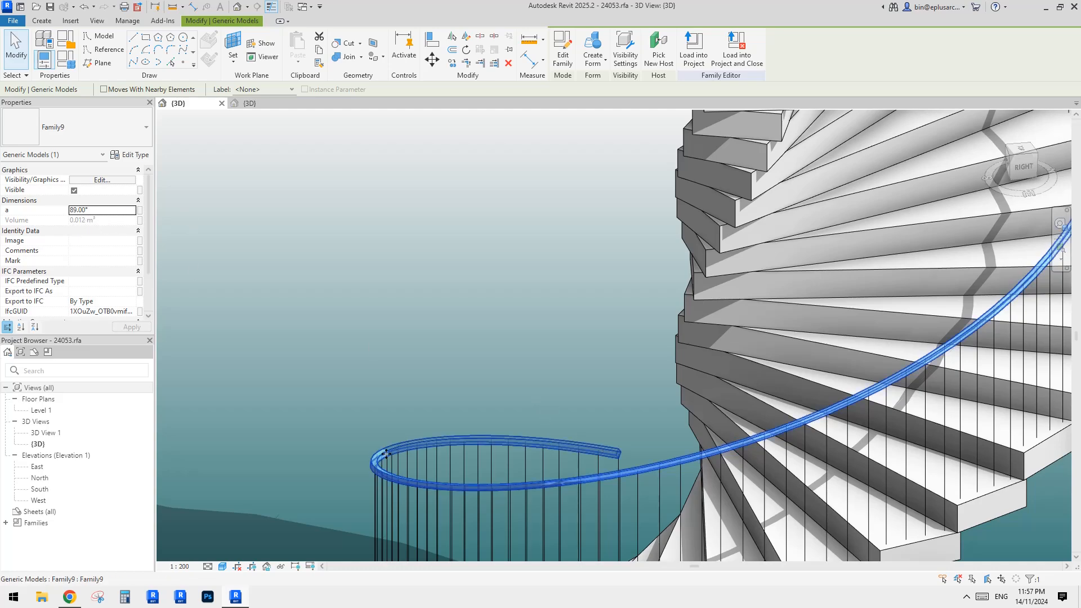
pyautogui.scroll(-2, 626, 437)
pyautogui.moveTo(779, 347); pyautogui.dragTo(626, 390, button='middle')
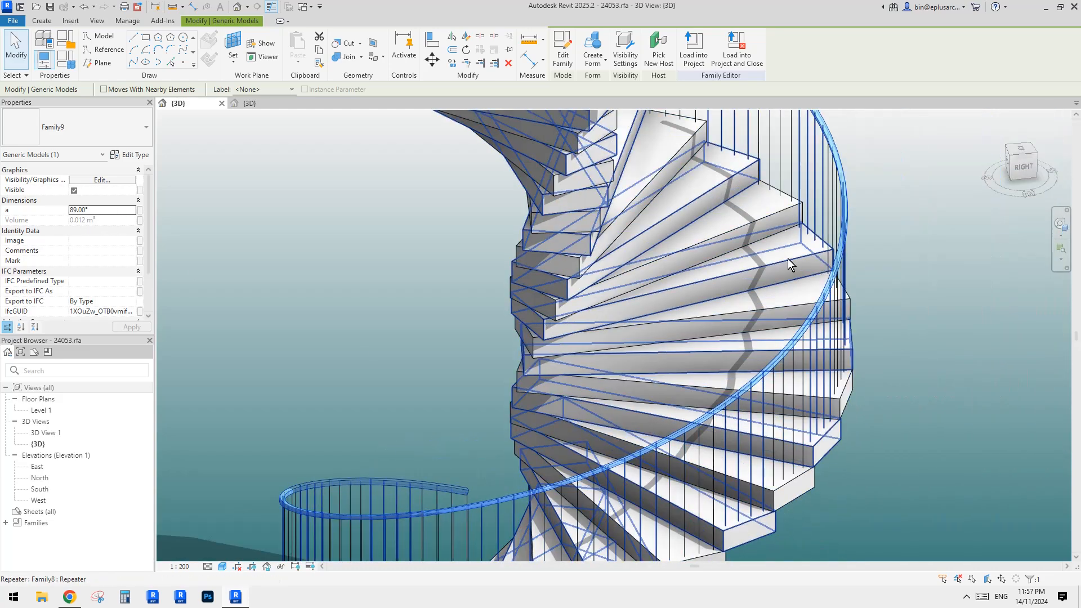
# Step: Switch the handrail's parameter a to 90° and back to 89° to compare the rail's shape
pyautogui.click(98, 209)
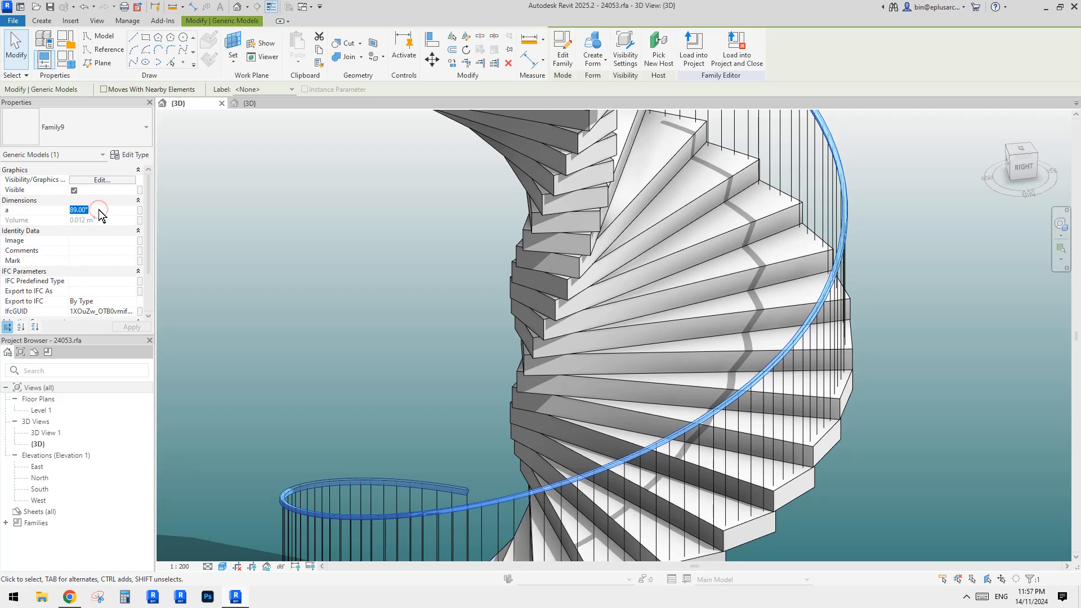
pyautogui.write('90')
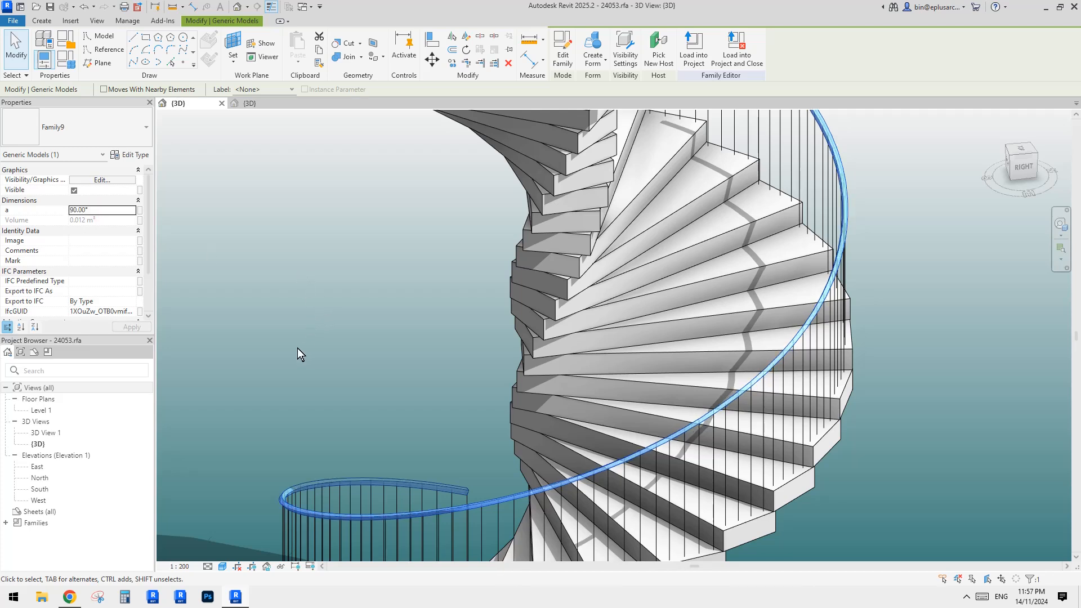
pyautogui.click(97, 211)
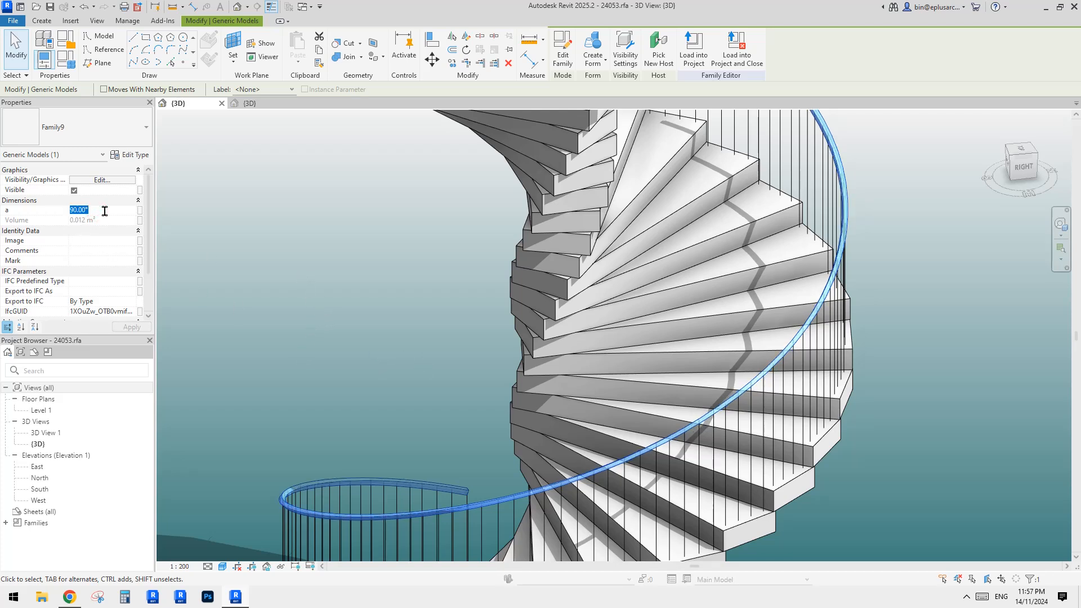
pyautogui.write('89')
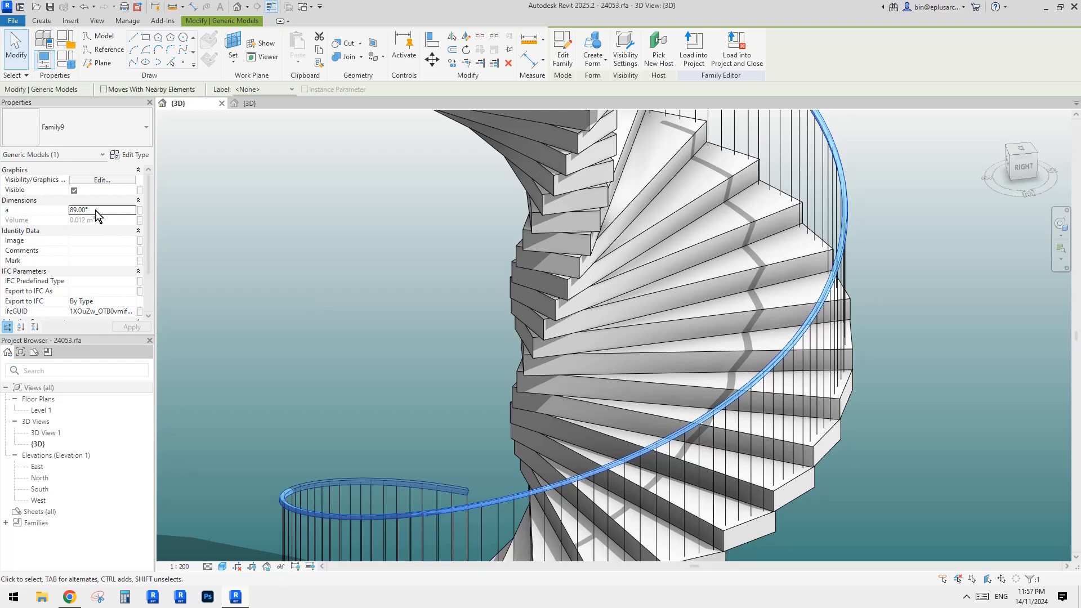
# Step: Try 88° for the handrail's parameter a
pyautogui.click(100, 211)
pyautogui.write('8')
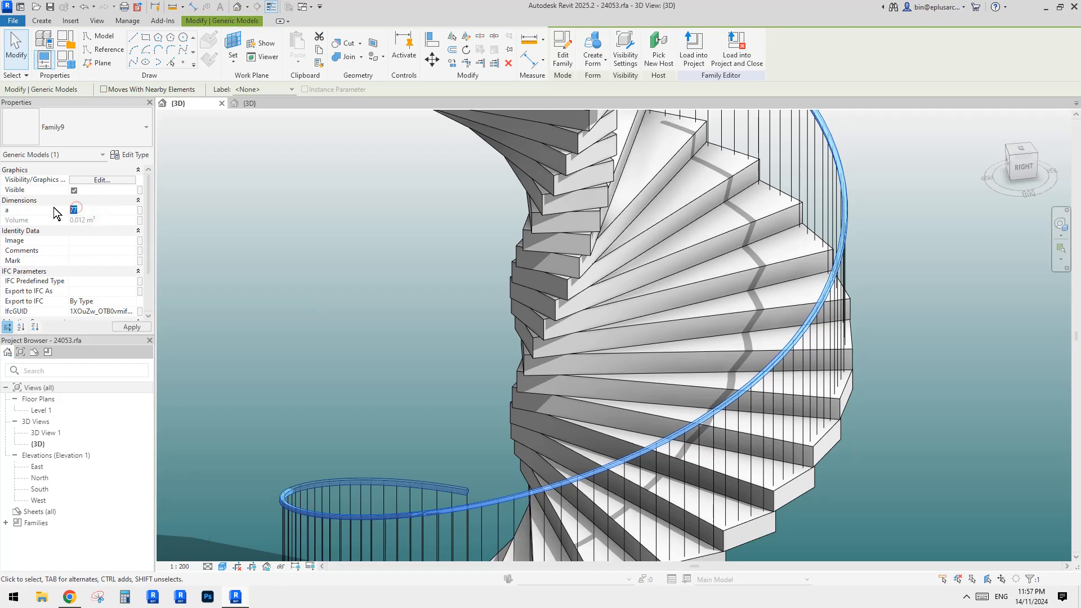
pyautogui.write('8')
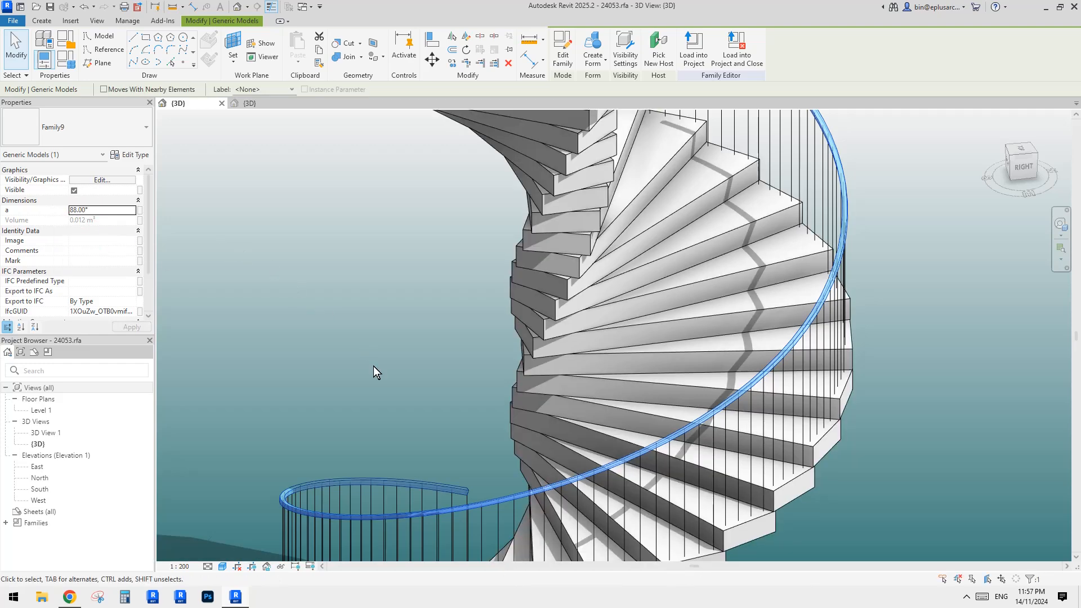
# Step: Raise the handrail's parameter a to 89° and on to 90° to compare the resulting twist
pyautogui.click(100, 211)
pyautogui.write('89')
pyautogui.click(101, 209)
pyautogui.write('90')
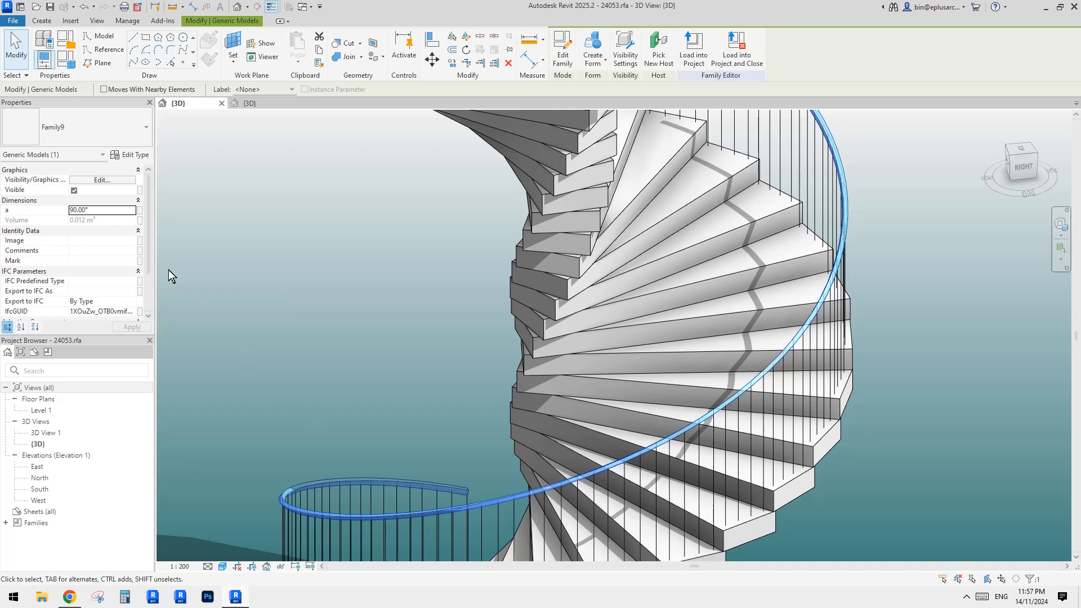
# Step: Return the handrail's parameter a to 89° and examine the profile around the rail's lower turn
pyautogui.click(104, 209)
pyautogui.write('89')
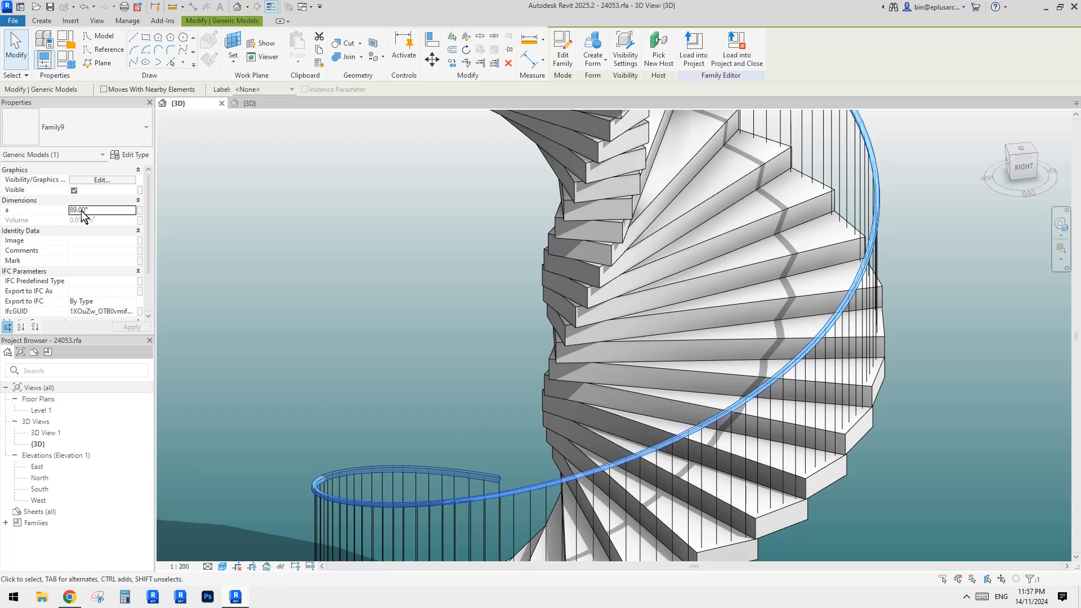
pyautogui.scroll(5, 410, 384)
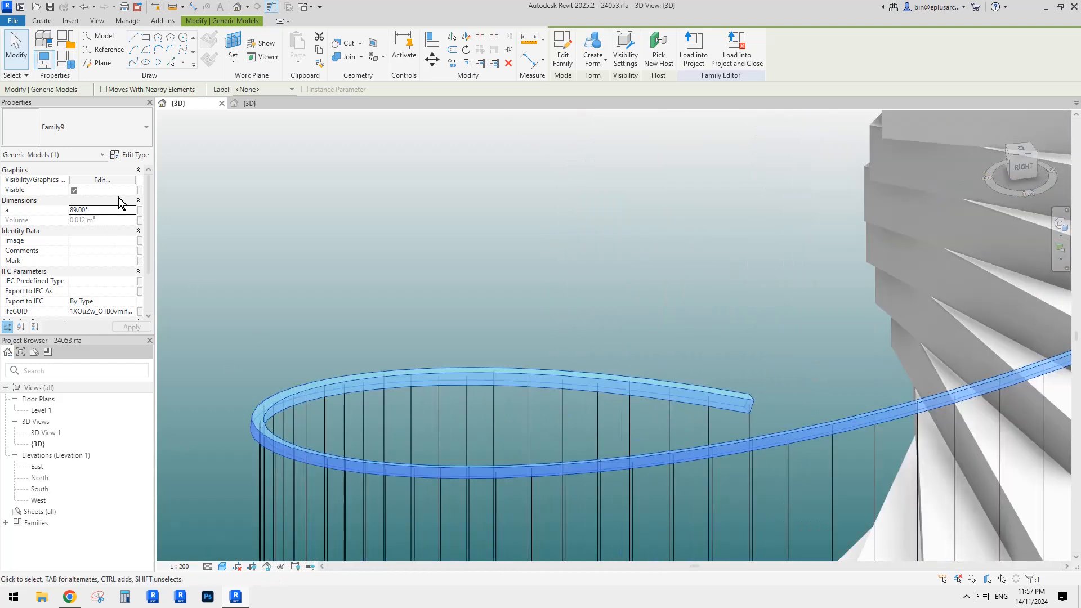
# Step: Examine the selected handrail along the spiral stair, from its curled lower section up to its upper end
pyautogui.scroll(-4, 337, 412)
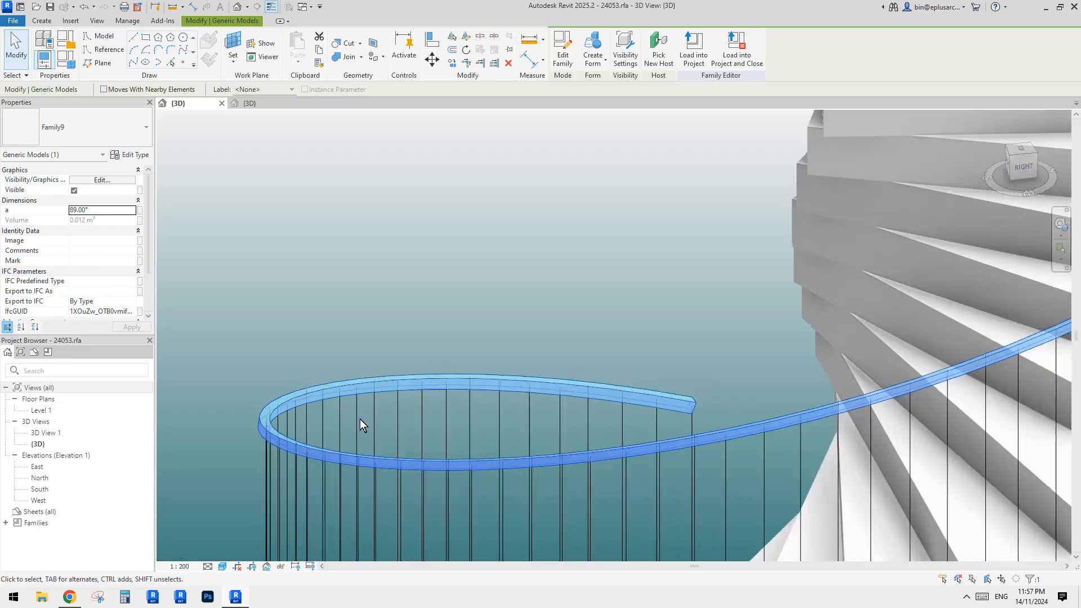
pyautogui.moveTo(861, 256); pyautogui.dragTo(684, 298, button='middle')
pyautogui.moveTo(565, 333); pyautogui.dragTo(719, 286, button='middle')
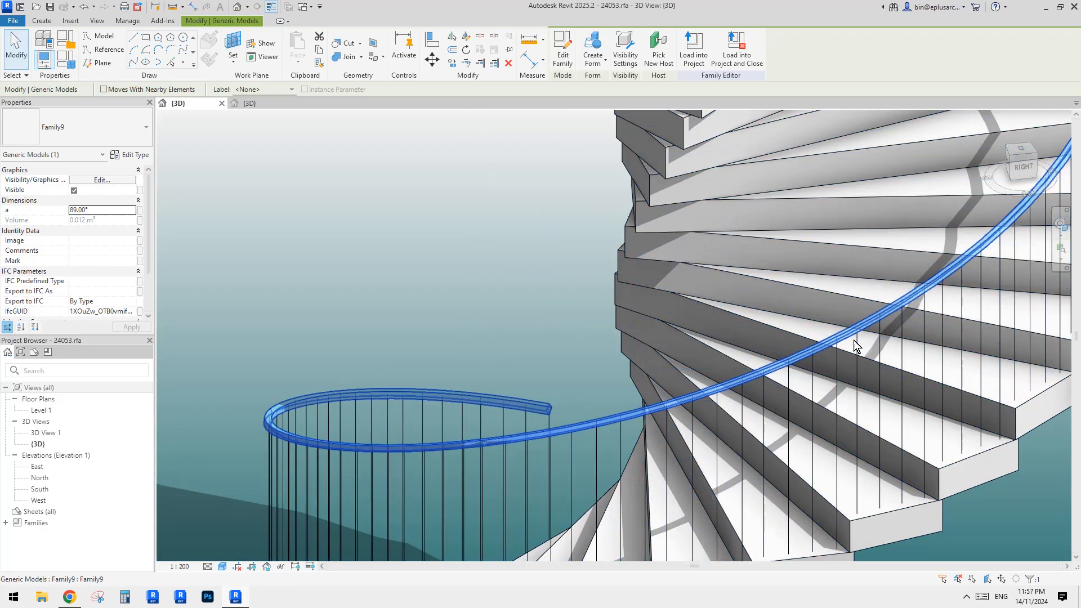
pyautogui.scroll(6, 795, 303)
pyautogui.moveTo(782, 326); pyautogui.dragTo(700, 415, button='middle')
pyautogui.moveTo(765, 239); pyautogui.dragTo(698, 471, button='middle')
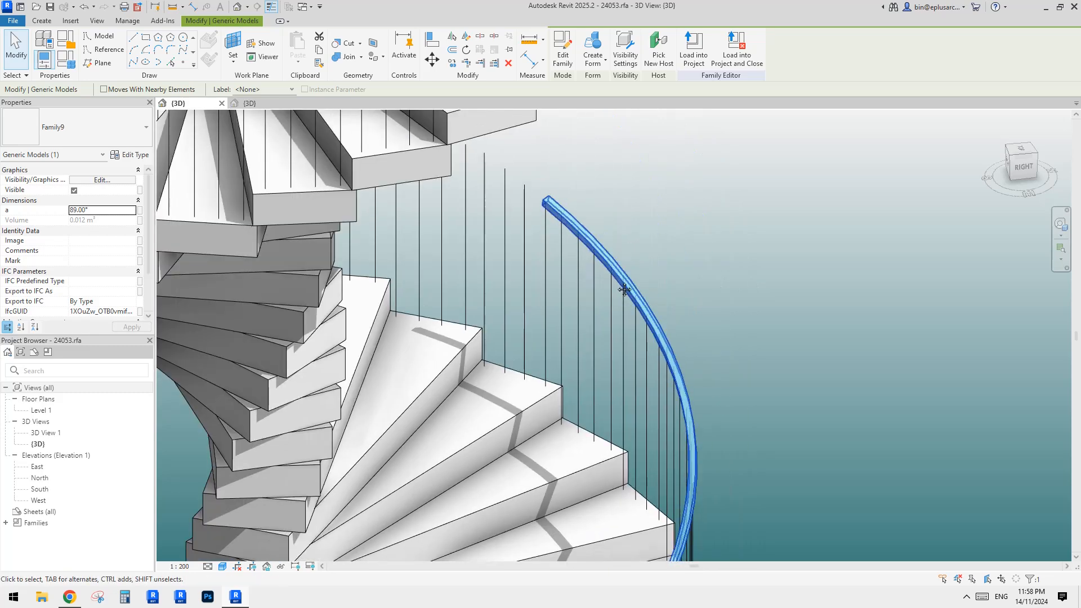
pyautogui.scroll(-1, 560, 235)
pyautogui.moveTo(567, 257); pyautogui.dragTo(709, 336, button='middle')
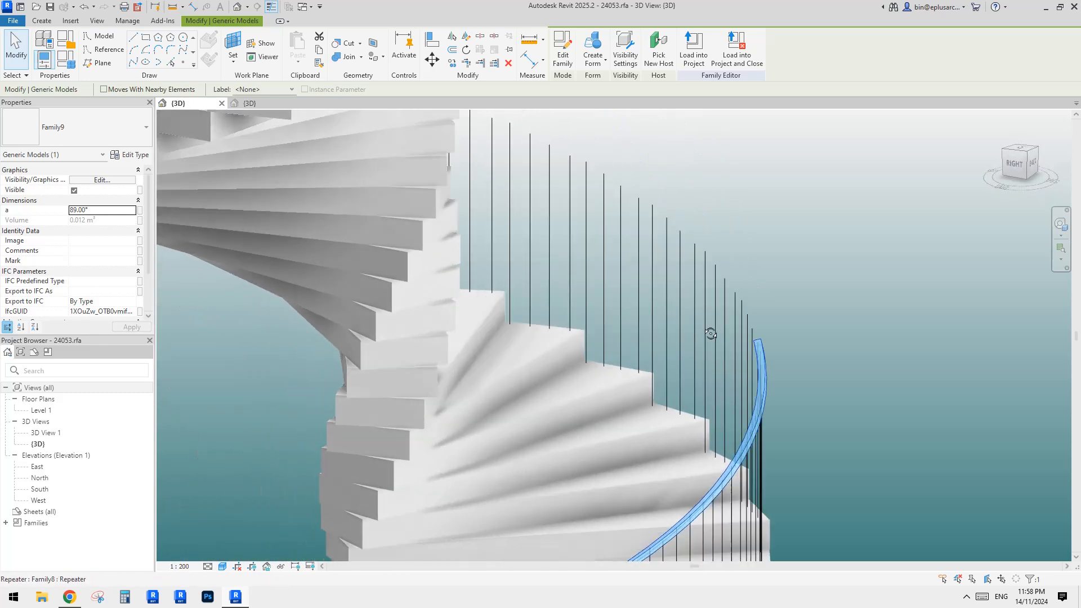
# Step: Try 80° for the handrail's angle parameter a, and restore it to 89°
pyautogui.moveTo(819, 366); pyautogui.dragTo(704, 331, button='middle')
pyautogui.scroll(5, 704, 331)
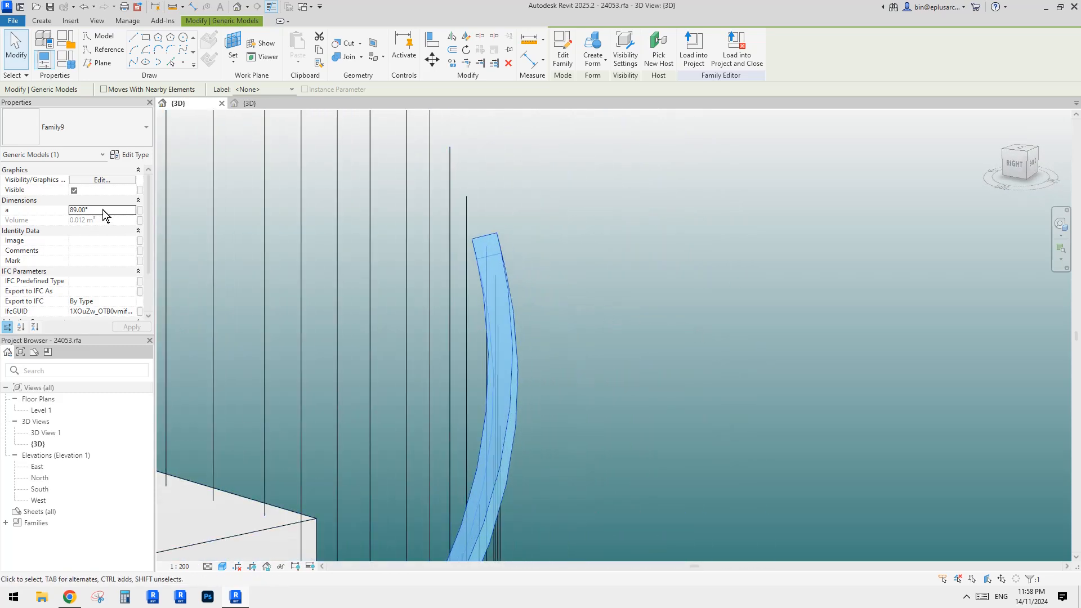
pyautogui.click(105, 210)
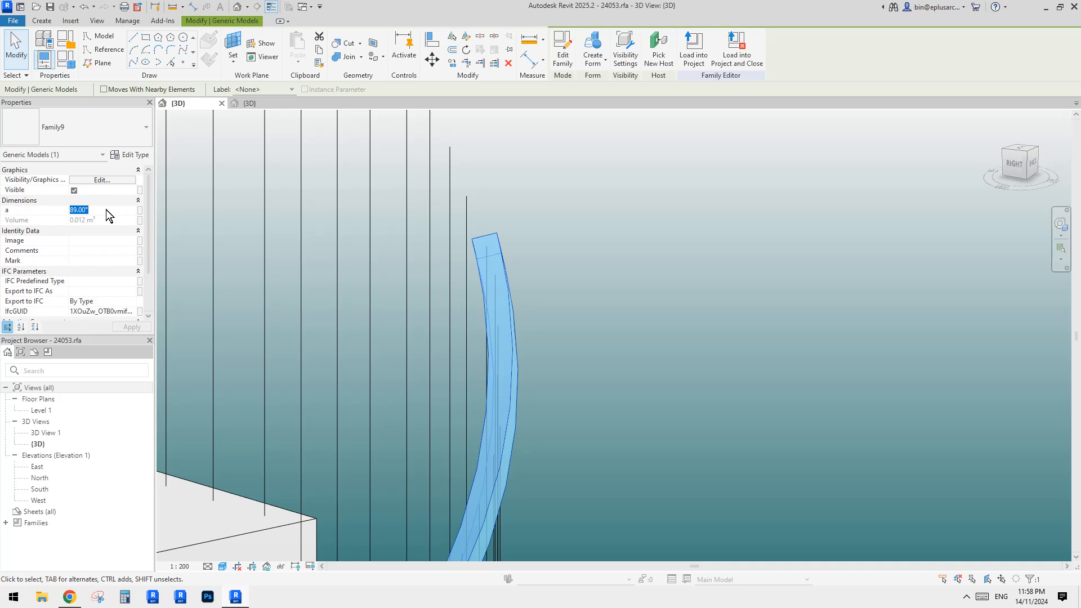
pyautogui.write('80')
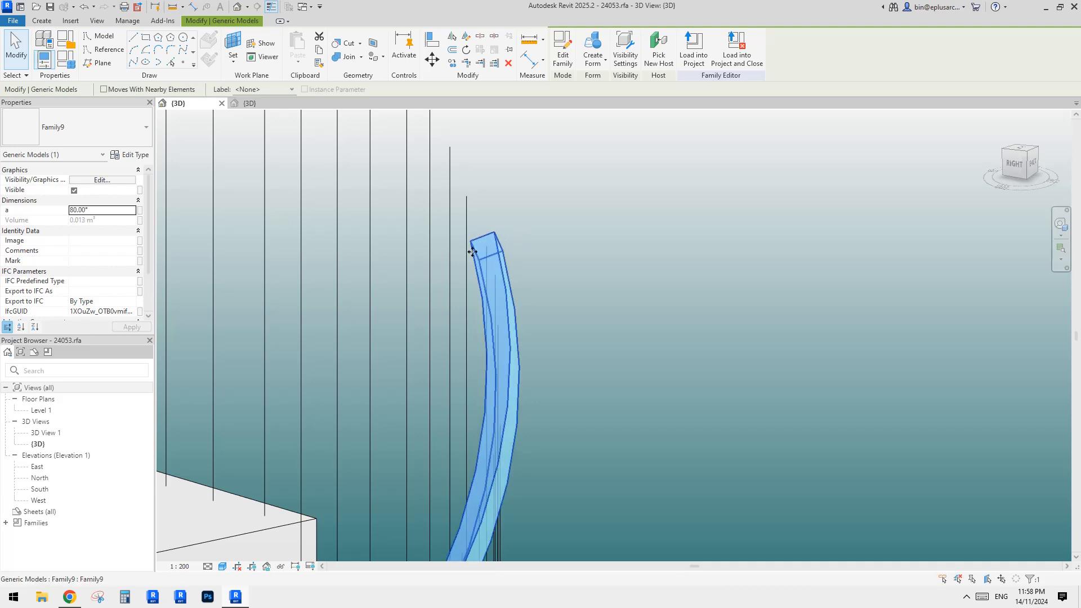
pyautogui.click(108, 210)
pyautogui.write('89')
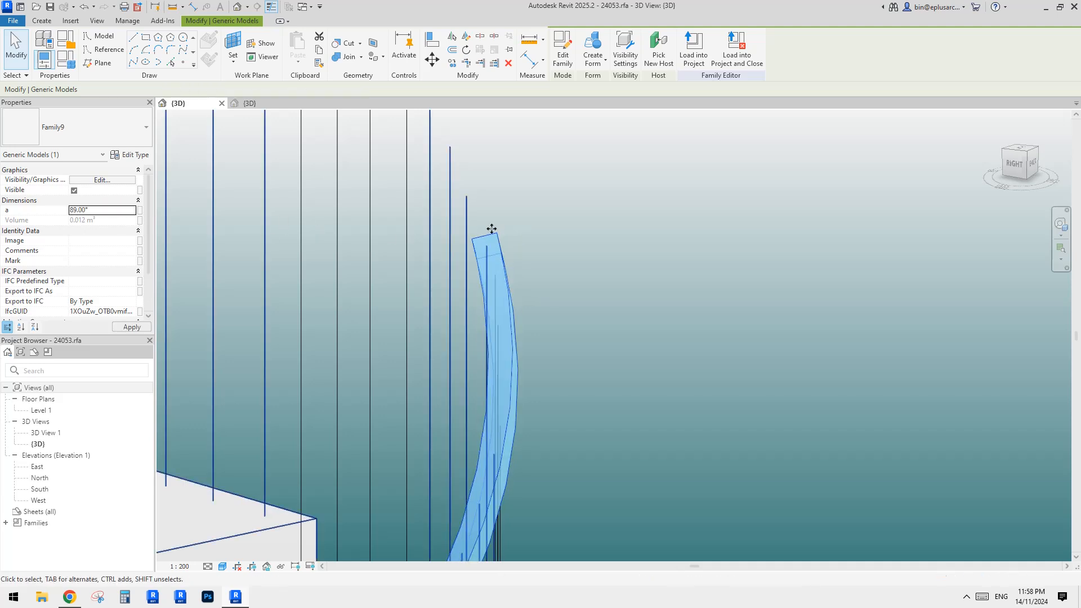
# Step: Try values of 91°, 90° and 93° for the handrail's angle parameter a
pyautogui.click(112, 211)
pyautogui.write('91')
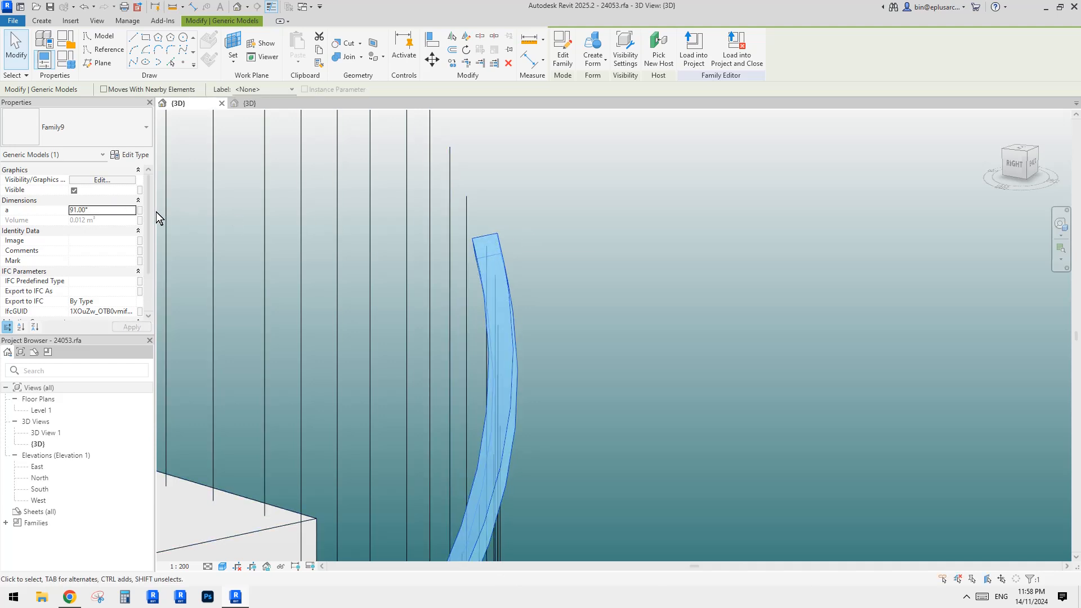
pyautogui.click(127, 213)
pyautogui.write('90')
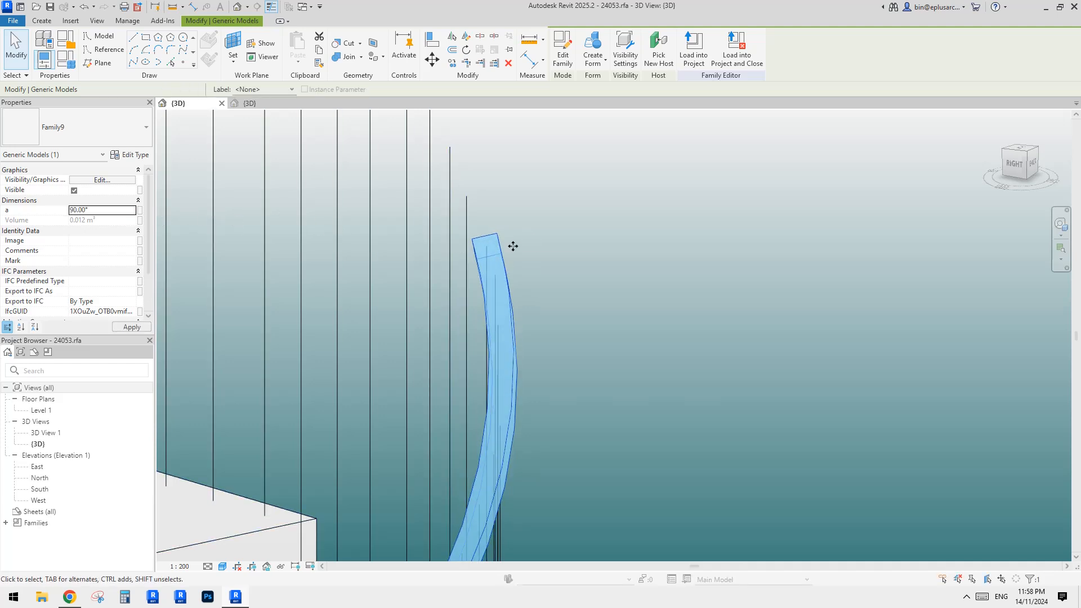
pyautogui.click(111, 212)
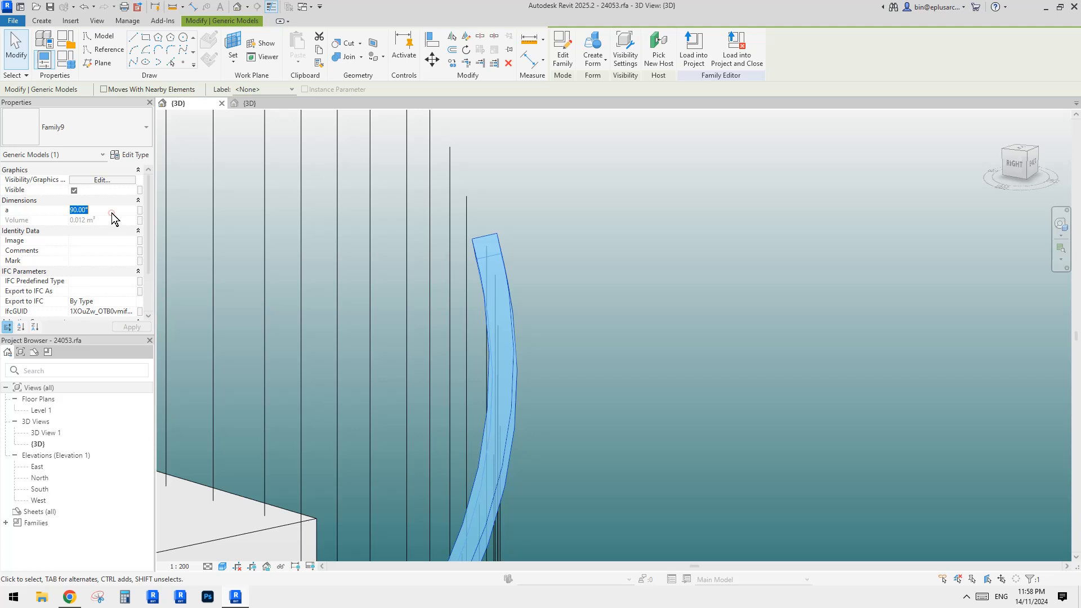
pyautogui.write('93')
# Step: Set the handrail's angle parameter a to 100° and check the profile's tilt at the rail's end
pyautogui.click(114, 214)
pyautogui.write('9')
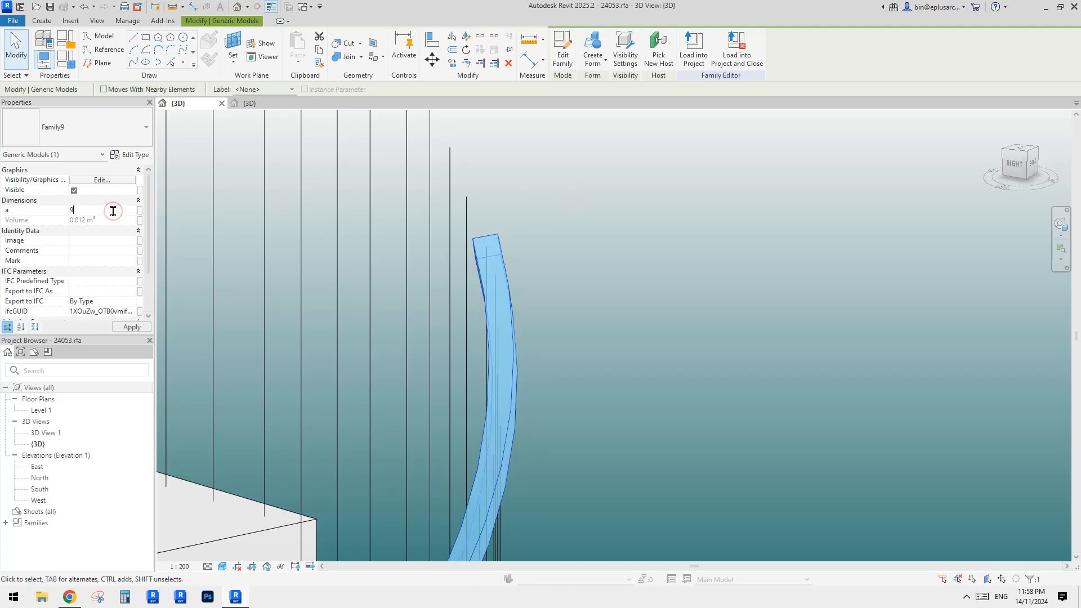
pyautogui.write('100')
pyautogui.scroll(-2, 525, 243)
pyautogui.keyDown('shift'); pyautogui.moveTo(522, 265); pyautogui.dragTo(503, 243, button='middle'); pyautogui.keyUp('shift')
pyautogui.scroll(-2, 615, 347)
pyautogui.scroll(5, 627, 343)
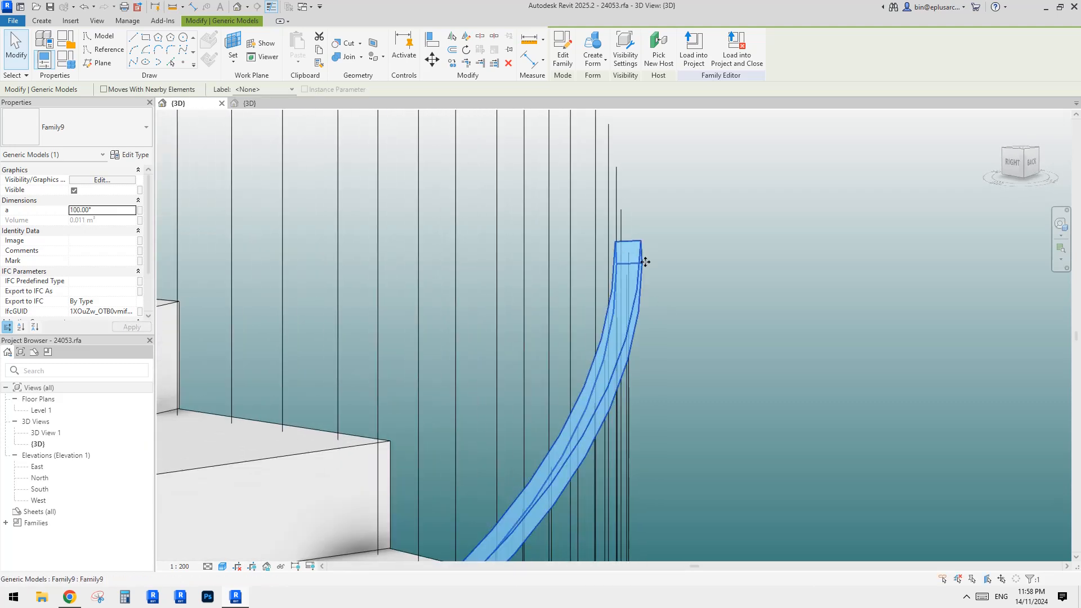
# Step: Try 105° for the handrail's angle parameter a
pyautogui.click(110, 211)
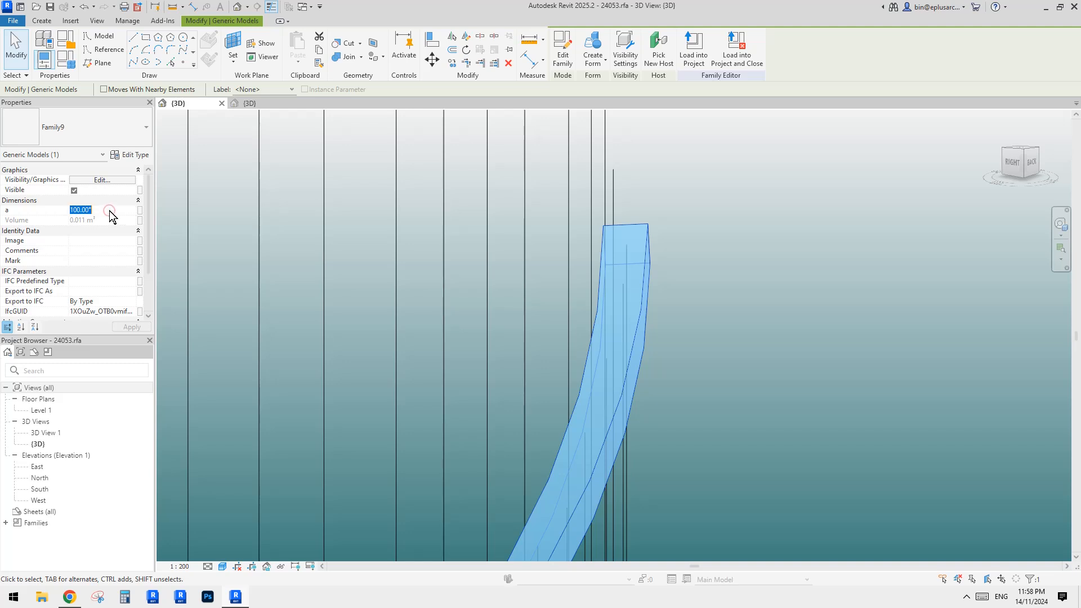
pyautogui.write('10')
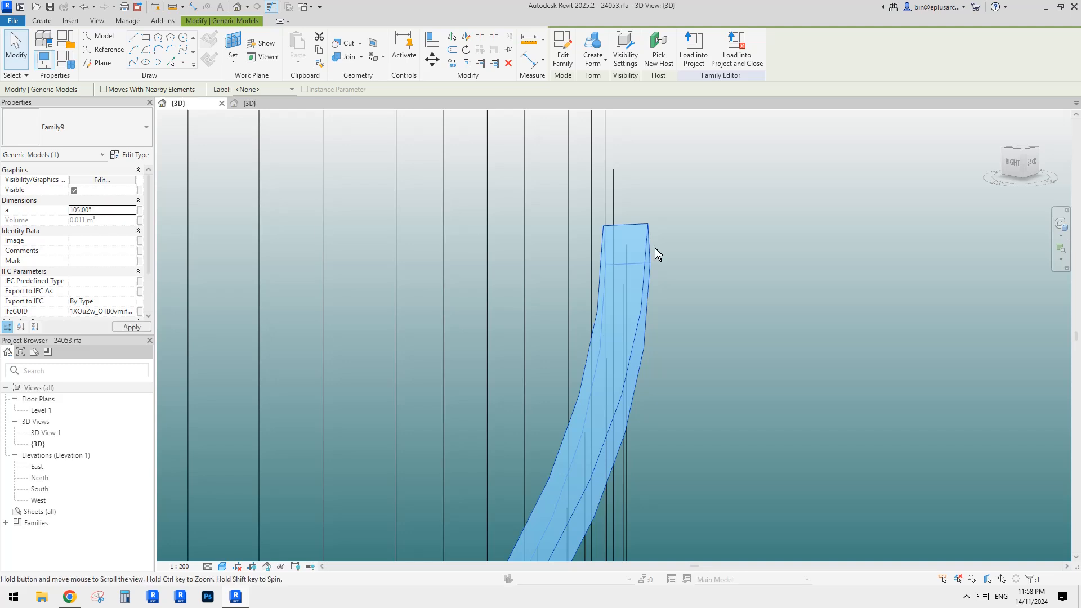
pyautogui.click(654, 250)
pyautogui.click(626, 253)
# Step: Set the handrail's angle parameter a to 102° and check the profile's orientation along the whole rail
pyautogui.click(112, 211)
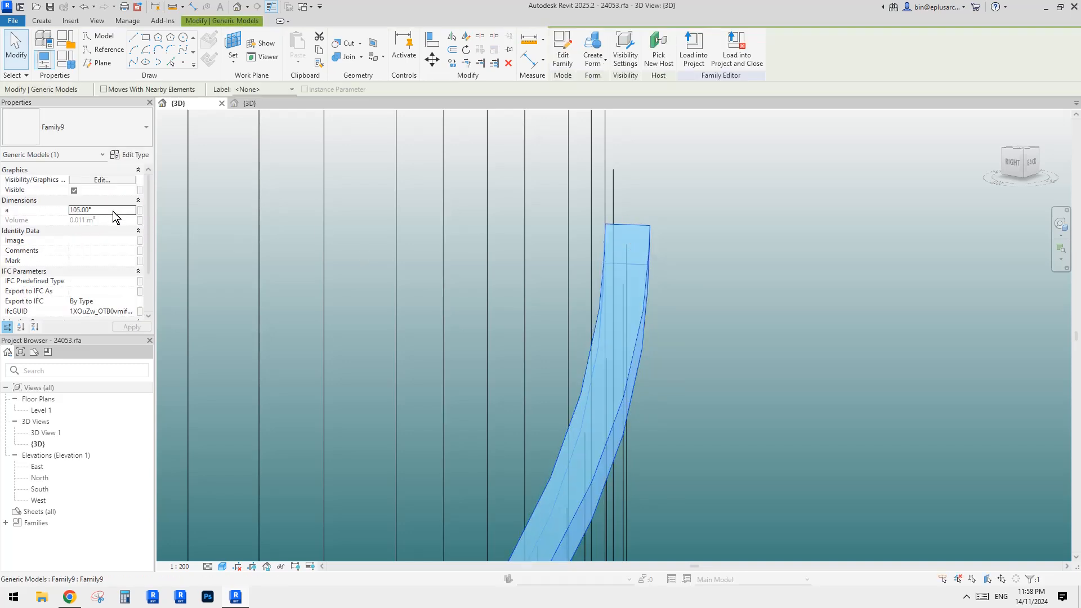
pyautogui.write('102')
pyautogui.scroll(-5, 633, 350)
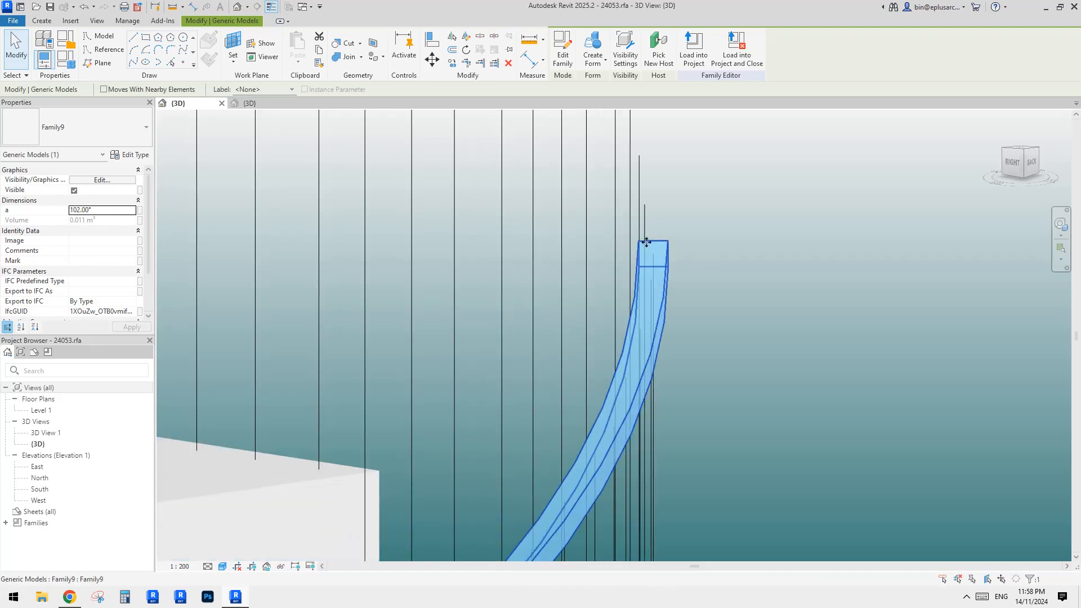
pyautogui.keyDown('shift'); pyautogui.moveTo(632, 350); pyautogui.dragTo(884, 292, button='middle'); pyautogui.keyUp('shift')
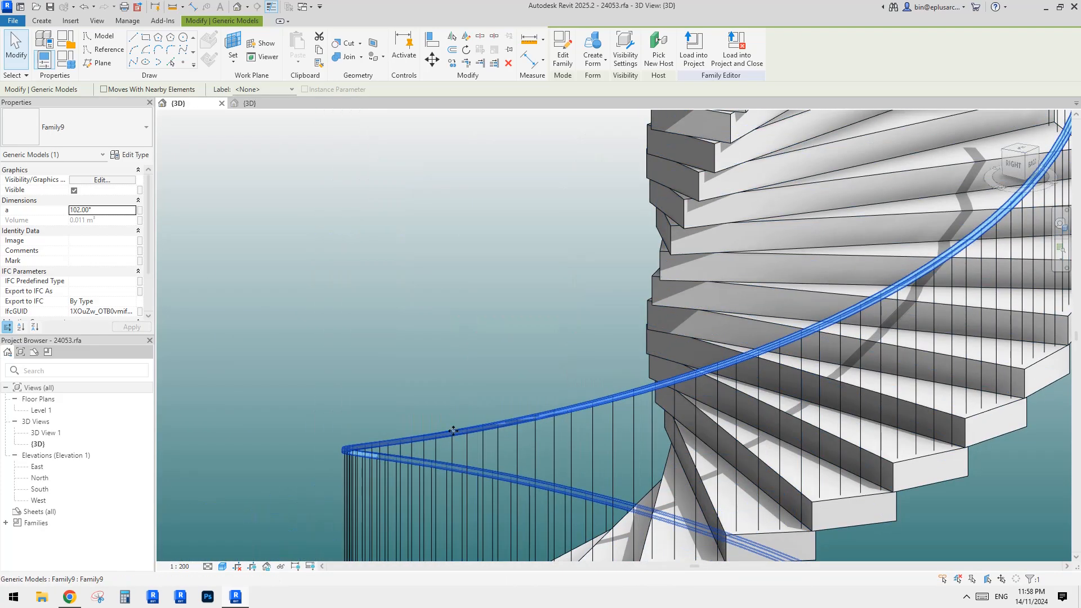
pyautogui.keyDown('shift'); pyautogui.moveTo(376, 441); pyautogui.dragTo(394, 520, button='middle'); pyautogui.keyUp('shift')
pyautogui.keyDown('shift'); pyautogui.moveTo(359, 394); pyautogui.dragTo(728, 468, button='middle'); pyautogui.keyUp('shift')
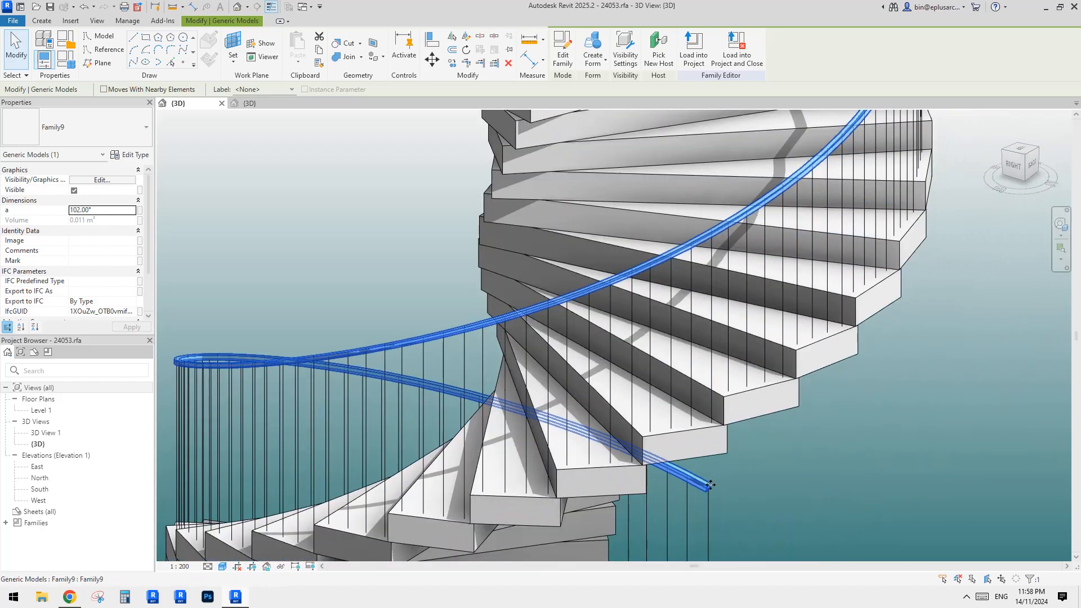
# Step: Examine the complete spiral stair with its balusters and handrail, and clear the selection
pyautogui.press('Escape')
pyautogui.scroll(-3, 693, 319)
pyautogui.keyDown('shift'); pyautogui.moveTo(691, 320); pyautogui.dragTo(660, 307, button='middle'); pyautogui.keyUp('shift')
pyautogui.click(688, 296)
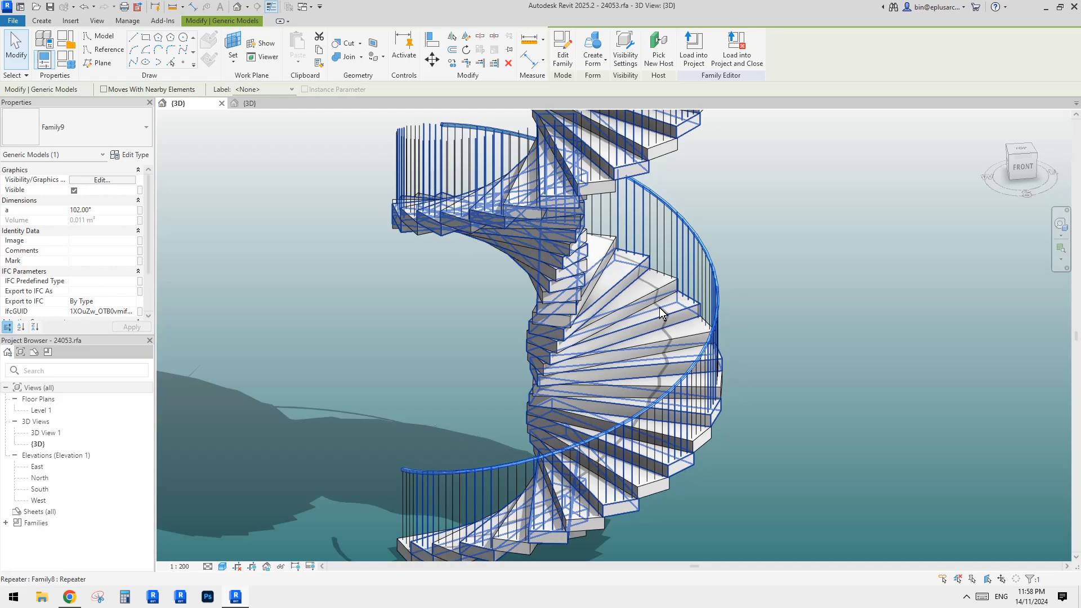
pyautogui.scroll(-1, 660, 308)
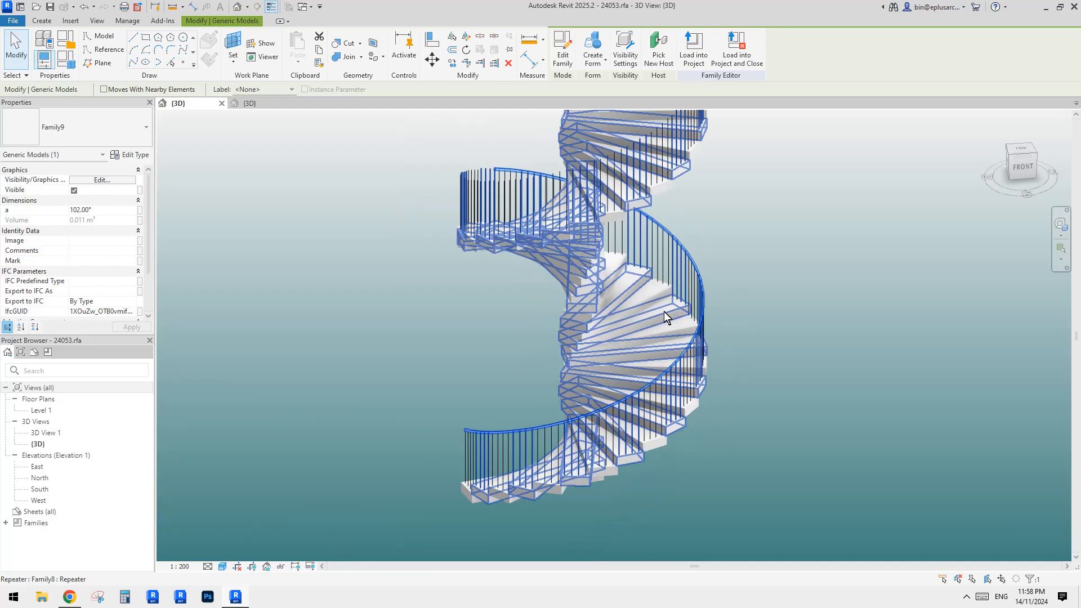
pyautogui.scroll(1, 659, 352)
pyautogui.keyDown('shift'); pyautogui.moveTo(704, 333); pyautogui.dragTo(757, 361, button='middle'); pyautogui.keyUp('shift')
pyautogui.click(808, 385)
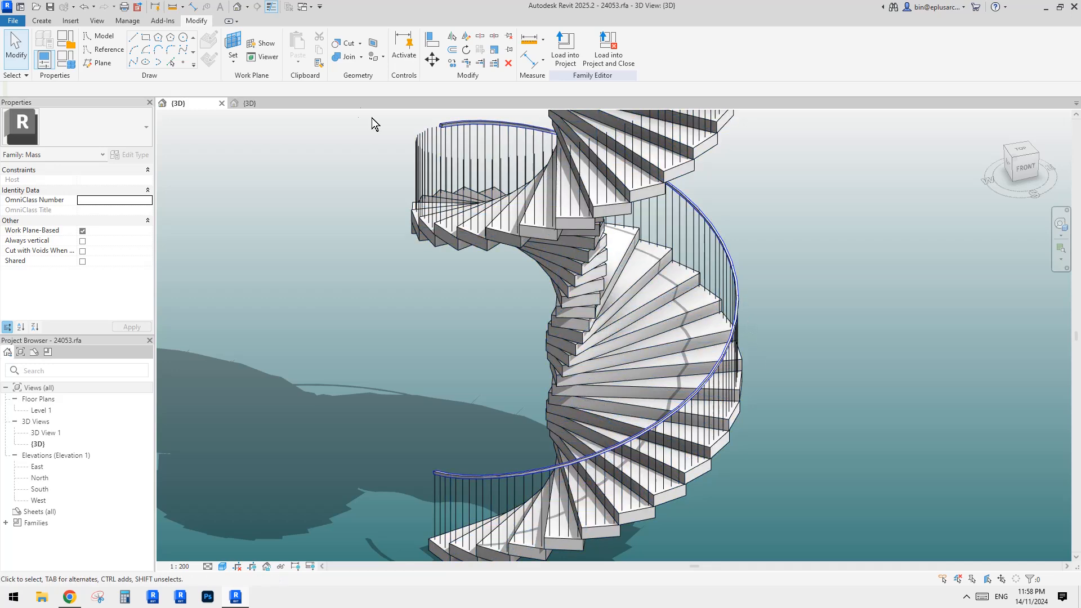
# Step: View the profile and path in the Family9 3D view, and return to the stair's 3D view
pyautogui.click(247, 103)
pyautogui.scroll(-2, 636, 328)
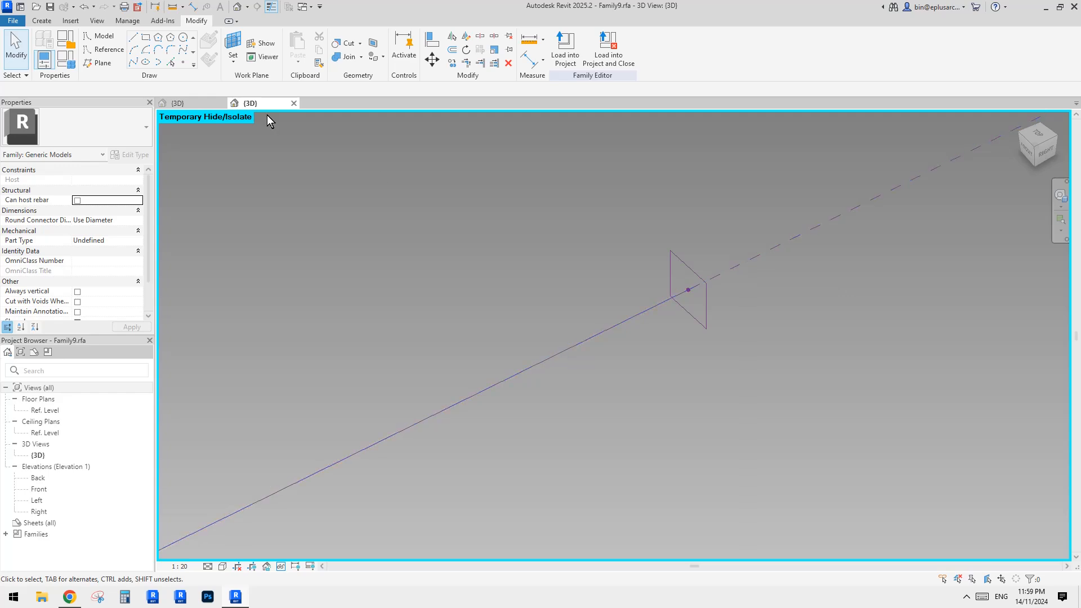
pyautogui.click(198, 107)
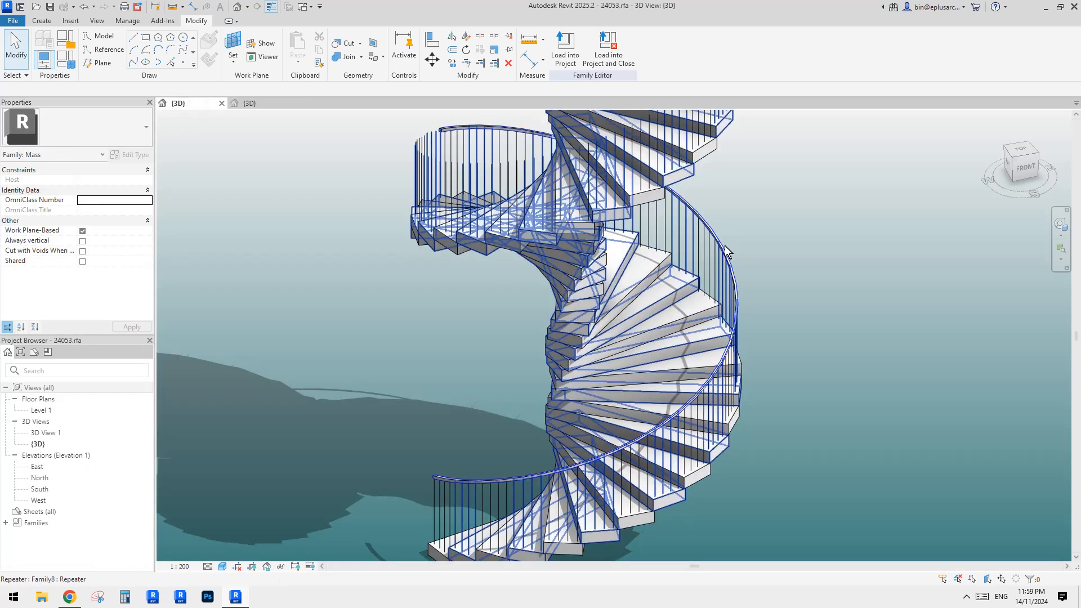
# Step: Select the Family9 handrail on the stair's outer edge to check its extent, and clear the selection
pyautogui.click(732, 254)
pyautogui.click(751, 258)
pyautogui.click(719, 248)
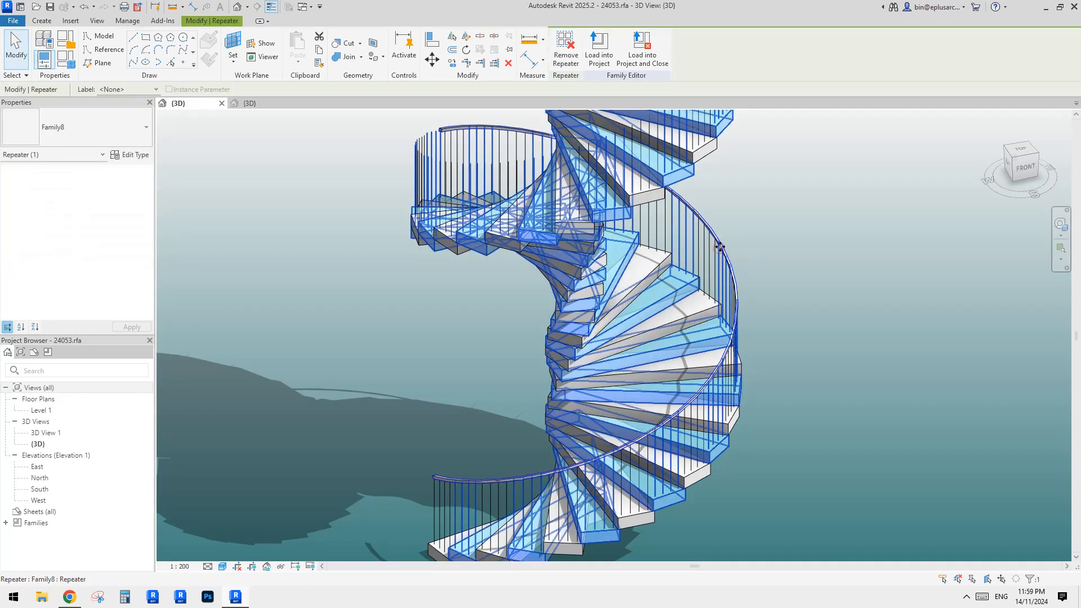
pyautogui.click(760, 245)
pyautogui.click(719, 244)
pyautogui.moveTo(438, 189); pyautogui.dragTo(437, 210, button='middle')
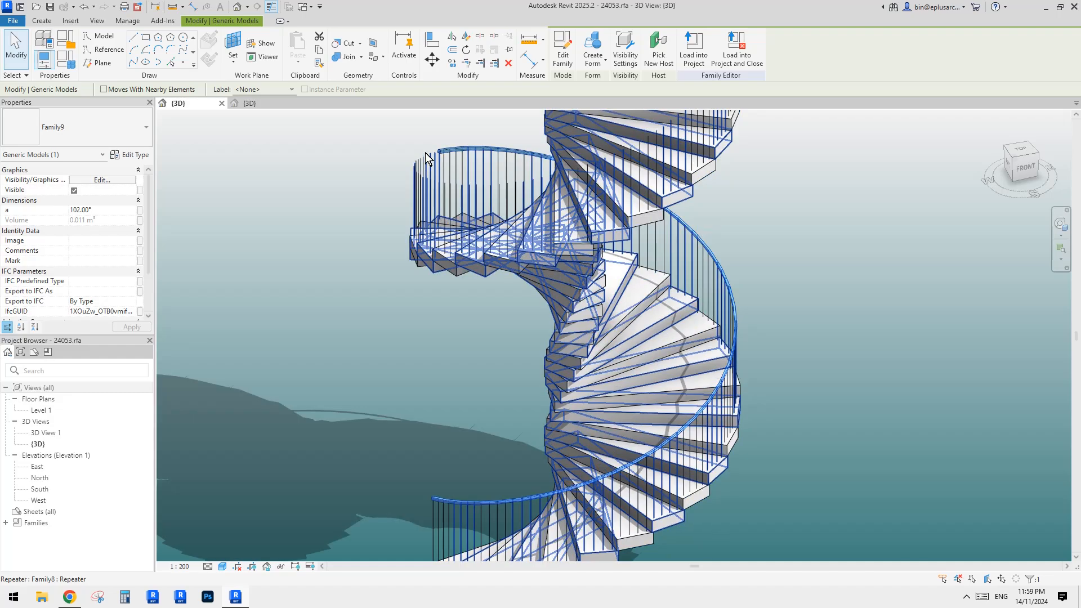
pyautogui.click(842, 244)
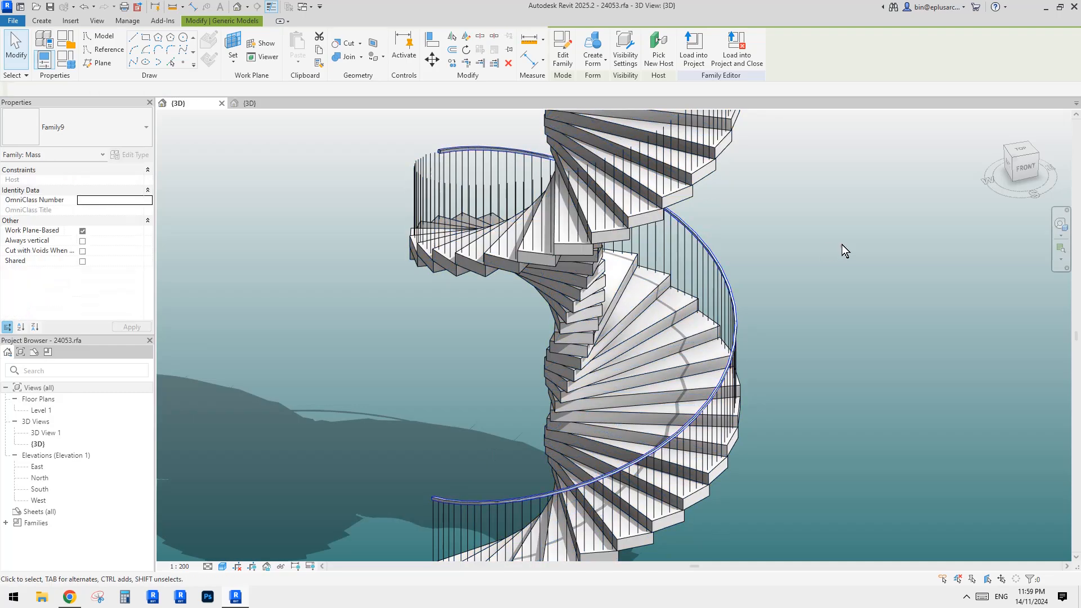
# Step: Select the handrail again and examine how it follows the balusters around the spiral stair from several angles
pyautogui.keyDown('shift'); pyautogui.moveTo(790, 293); pyautogui.dragTo(676, 320, button='middle'); pyautogui.keyUp('shift')
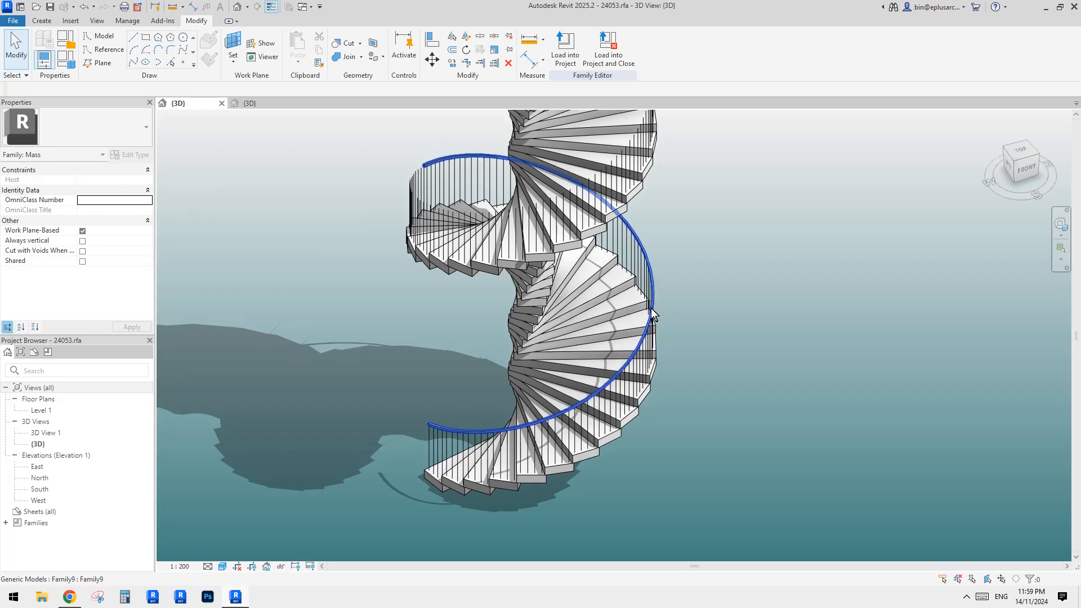
pyautogui.click(655, 283)
pyautogui.keyDown('shift'); pyautogui.moveTo(654, 285); pyautogui.dragTo(738, 315, button='middle'); pyautogui.keyUp('shift')
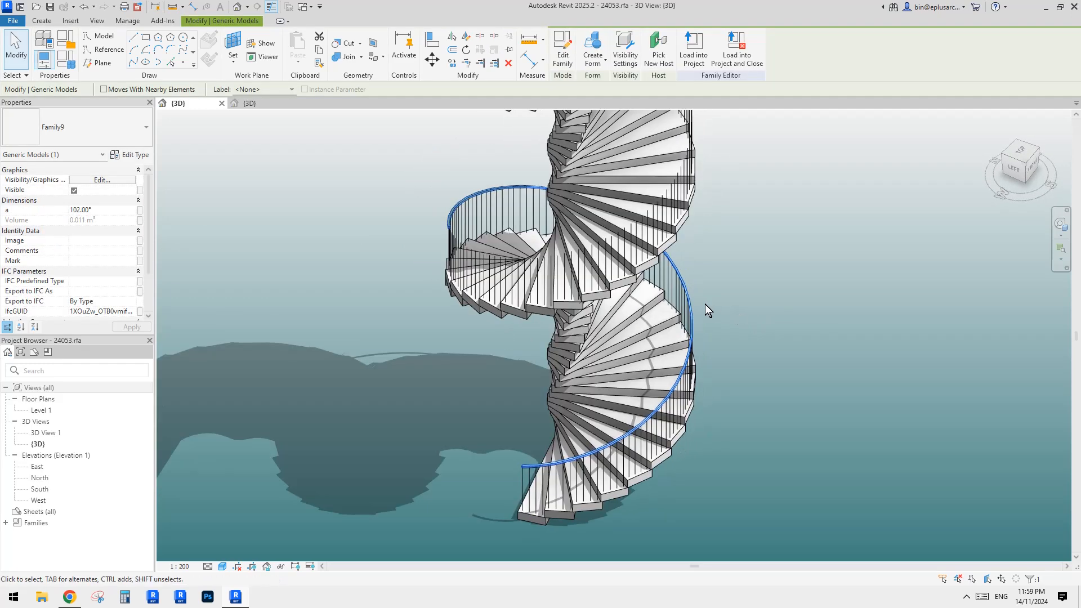
pyautogui.keyDown('shift'); pyautogui.moveTo(647, 314); pyautogui.dragTo(617, 311, button='middle'); pyautogui.keyUp('shift')
pyautogui.scroll(1, 529, 214)
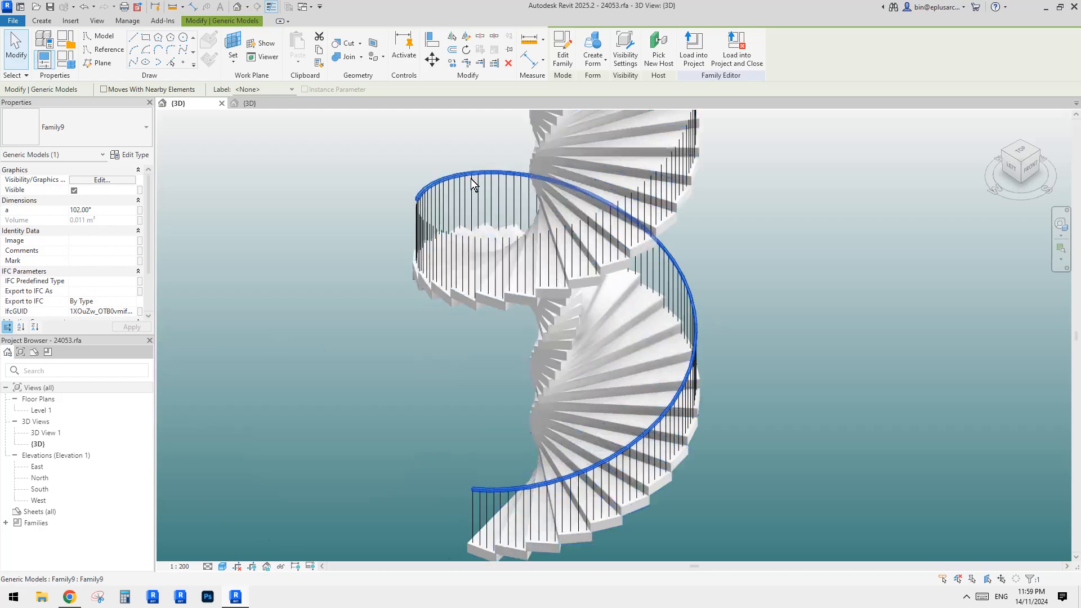
pyautogui.moveTo(641, 385); pyautogui.dragTo(630, 336, button='middle')
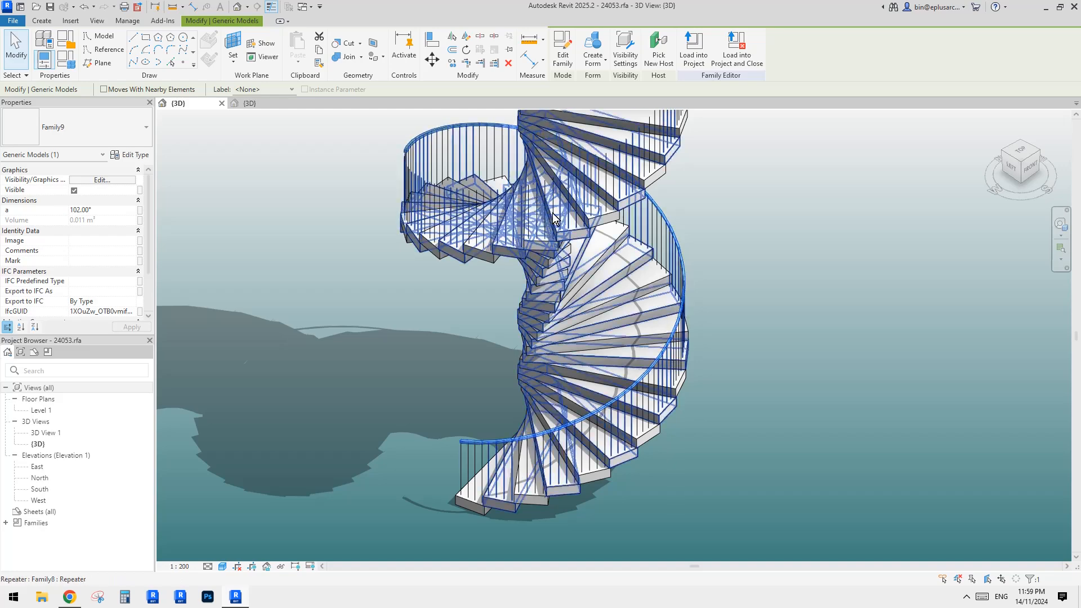
pyautogui.keyDown('shift'); pyautogui.moveTo(599, 322); pyautogui.dragTo(566, 361, button='middle'); pyautogui.keyUp('shift')
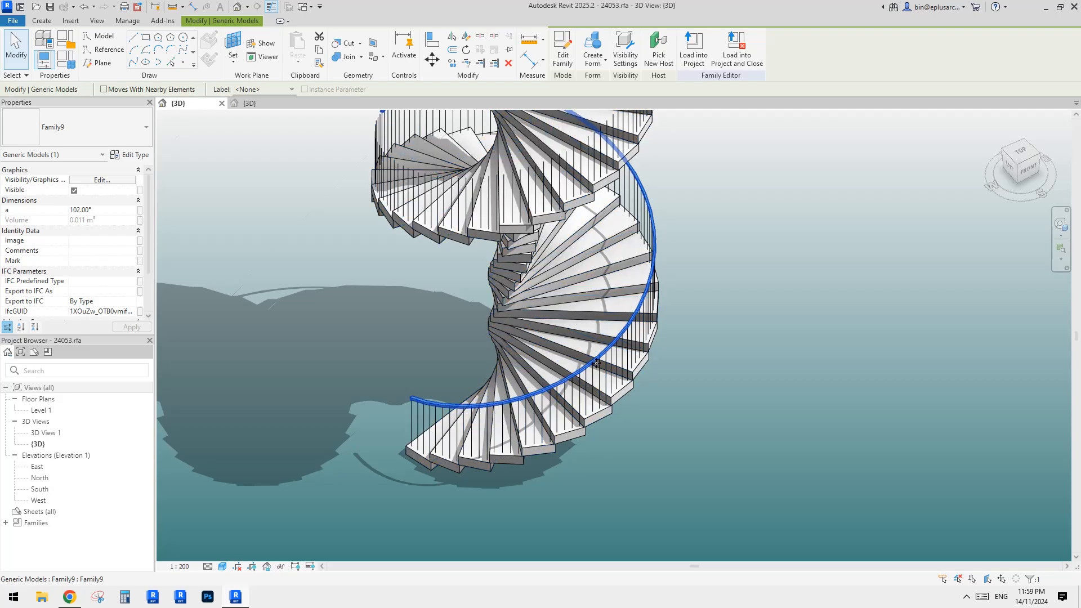
pyautogui.moveTo(612, 381); pyautogui.dragTo(620, 393, button='middle')
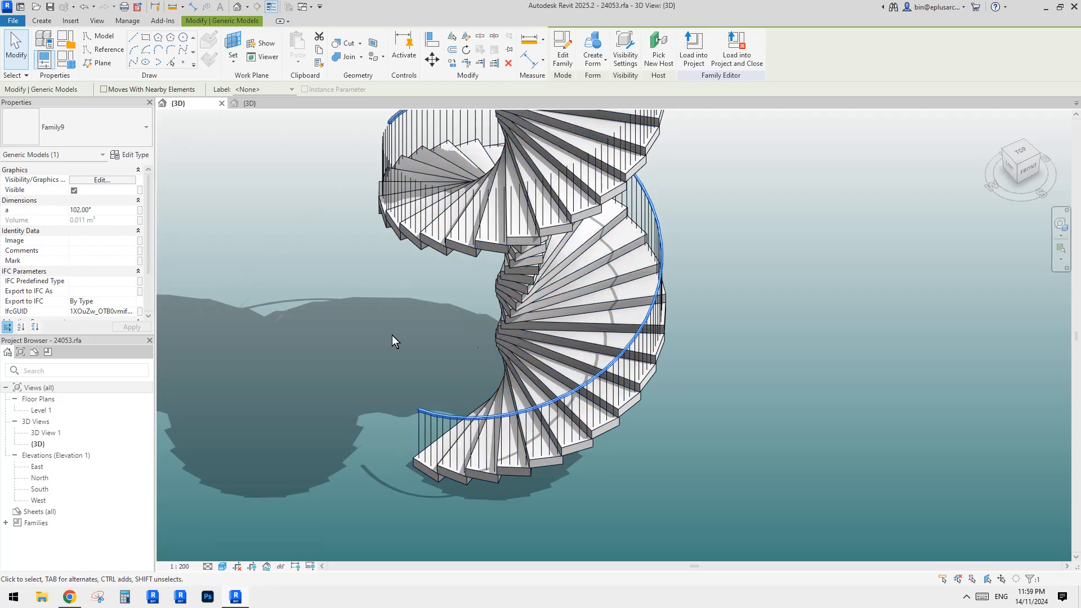
pyautogui.keyDown('shift'); pyautogui.moveTo(525, 318); pyautogui.dragTo(518, 322, button='middle'); pyautogui.keyUp('shift')
pyautogui.moveTo(545, 337); pyautogui.dragTo(529, 328, button='middle')
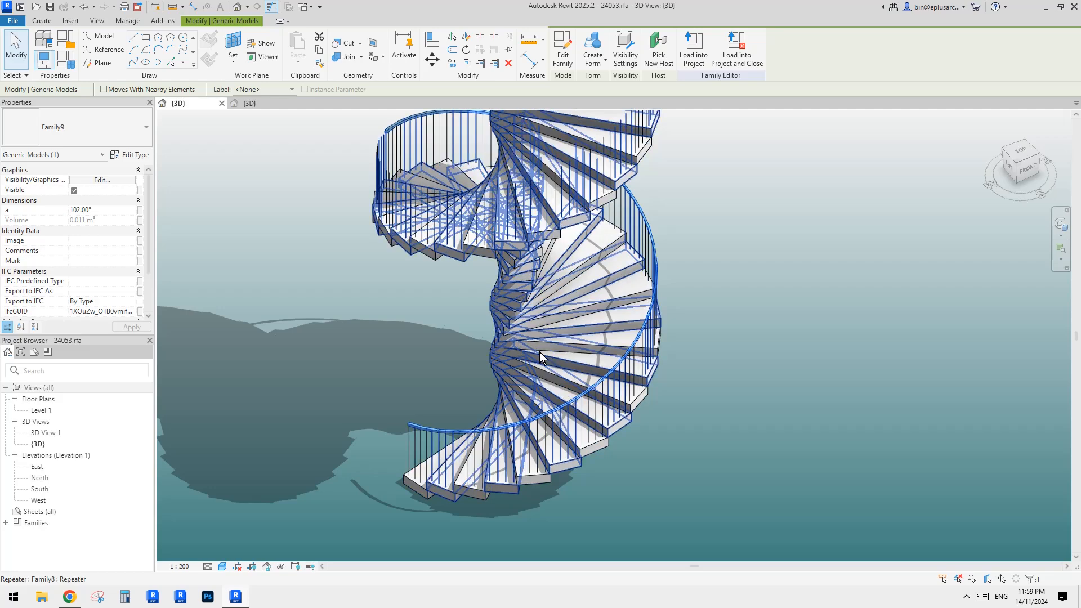
pyautogui.moveTo(384, 291); pyautogui.dragTo(403, 296, button='middle')
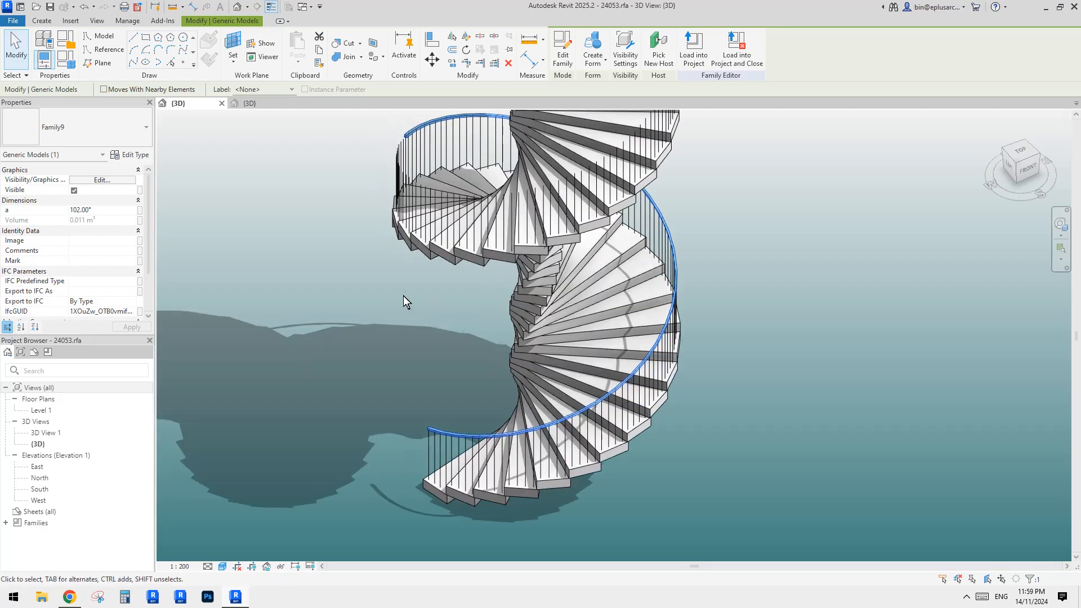
# Step: Temporarily hide the Family9 handrail in the spiral stair's 3D view
pyautogui.click(331, 221)
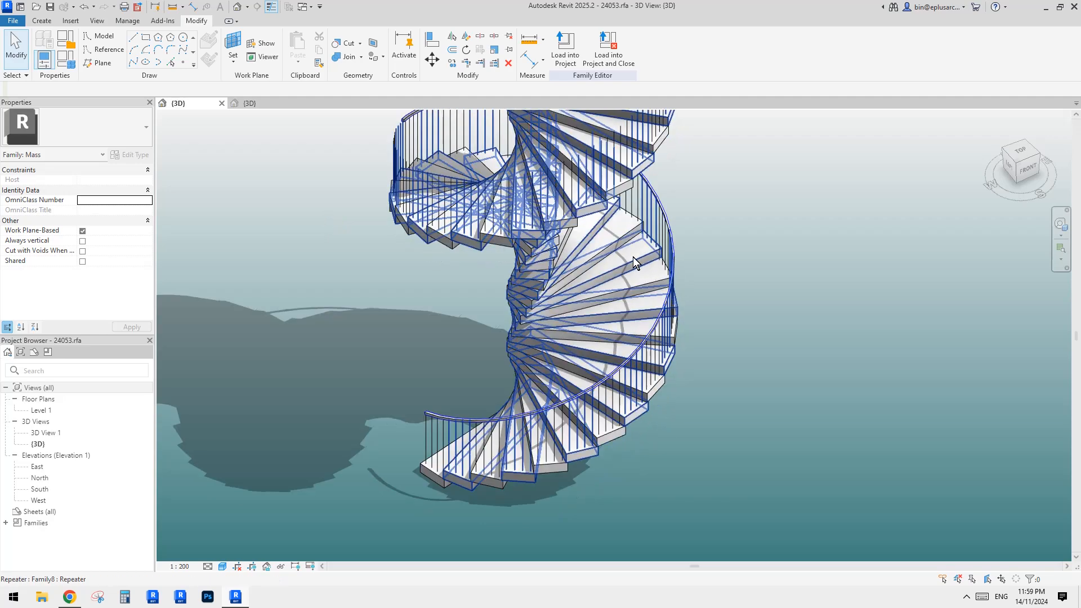
pyautogui.scroll(-1, 672, 327)
pyautogui.moveTo(672, 327); pyautogui.dragTo(557, 290, button='middle')
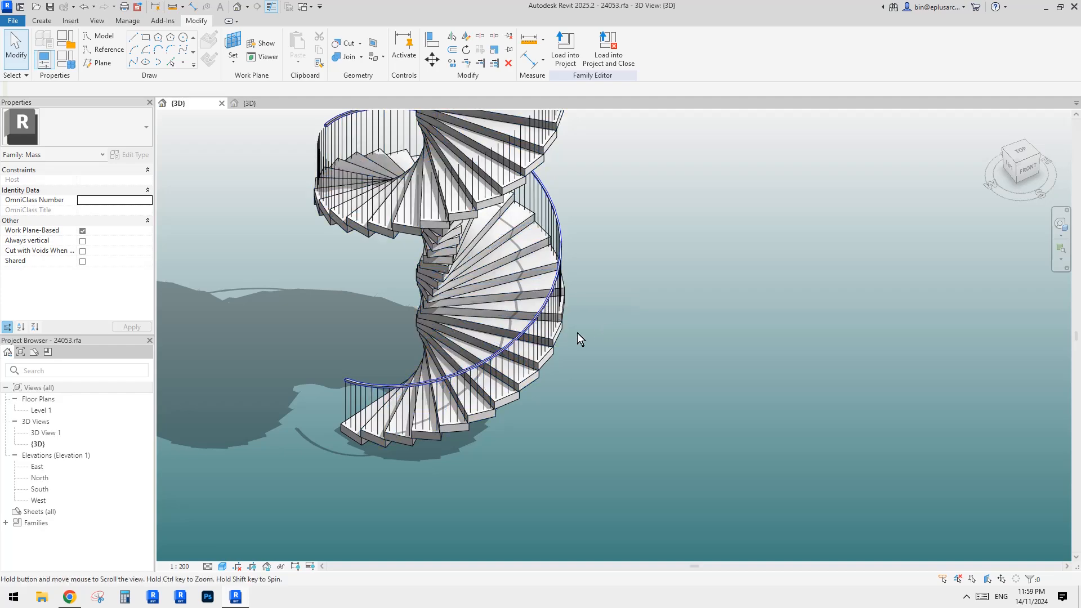
pyautogui.scroll(-1, 607, 340)
pyautogui.moveTo(576, 333)
pyautogui.mouseDown(button='middle')
pyautogui.moveTo(607, 340)
pyautogui.moveTo(570, 359)
pyautogui.moveTo(525, 341)
pyautogui.moveTo(318, 155)
pyautogui.moveTo(369, 188)
pyautogui.moveTo(361, 184)
pyautogui.mouseUp(button='middle')
pyautogui.scroll(1, 545, 350)
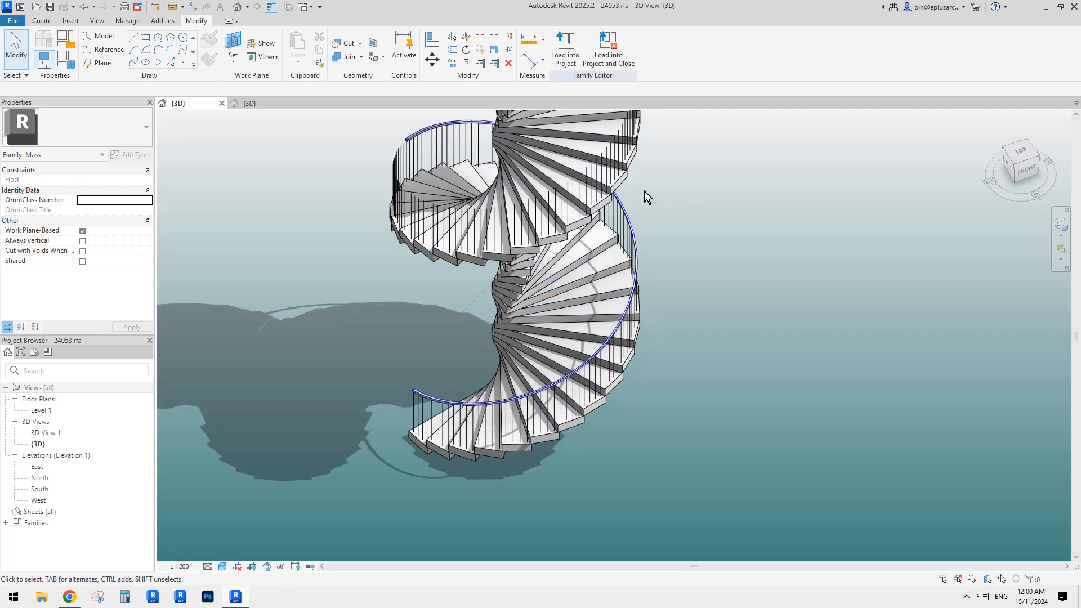
pyautogui.click(635, 240)
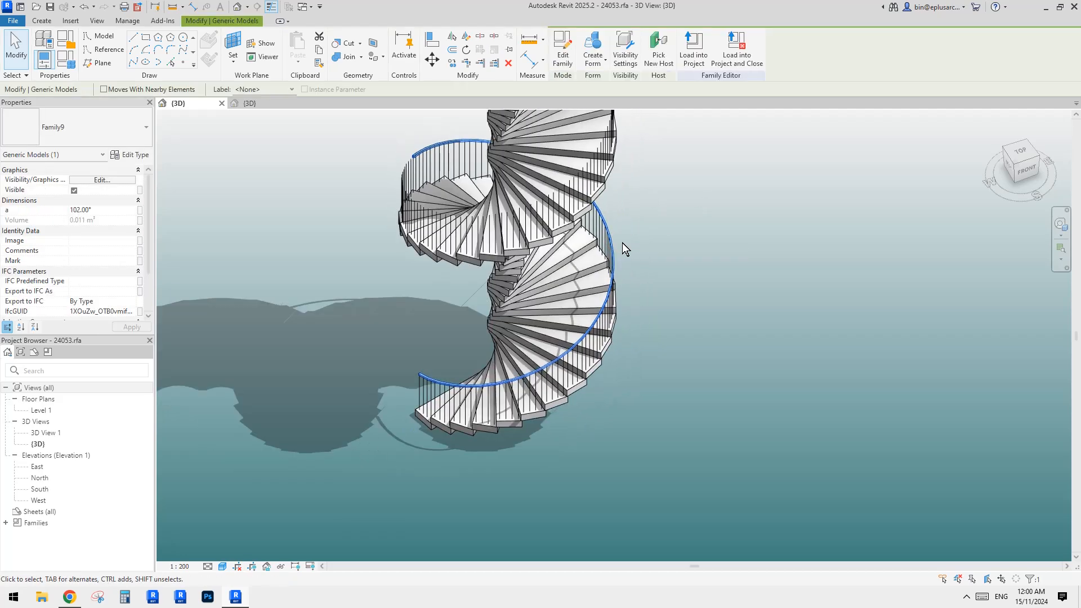
pyautogui.press('h')
pyautogui.press('h')
# Step: Examine the stair's treads and balusters without the handrail, from directly above and at oblique angles
pyautogui.moveTo(652, 290); pyautogui.dragTo(685, 261, button='middle')
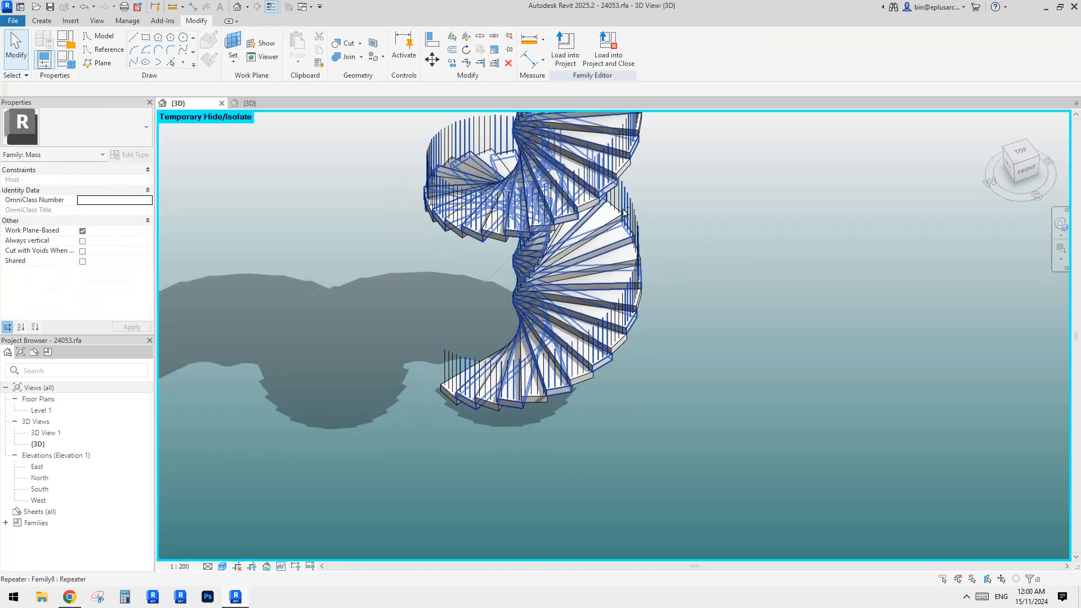
pyautogui.scroll(1, 630, 227)
pyautogui.keyDown('shift'); pyautogui.moveTo(957, 170); pyautogui.dragTo(838, 231, button='middle'); pyautogui.keyUp('shift')
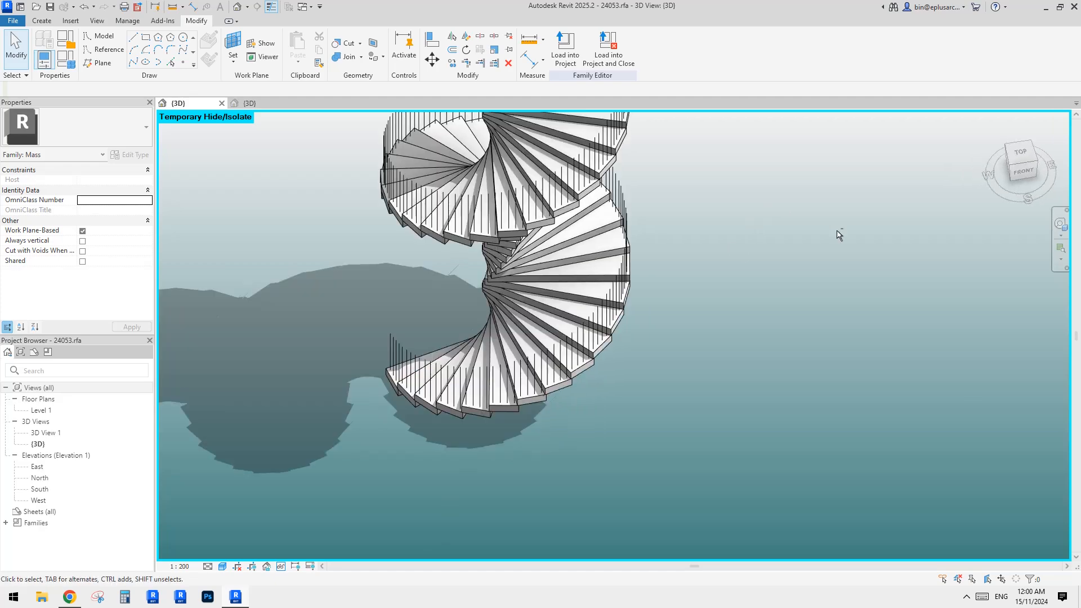
pyautogui.click(1020, 154)
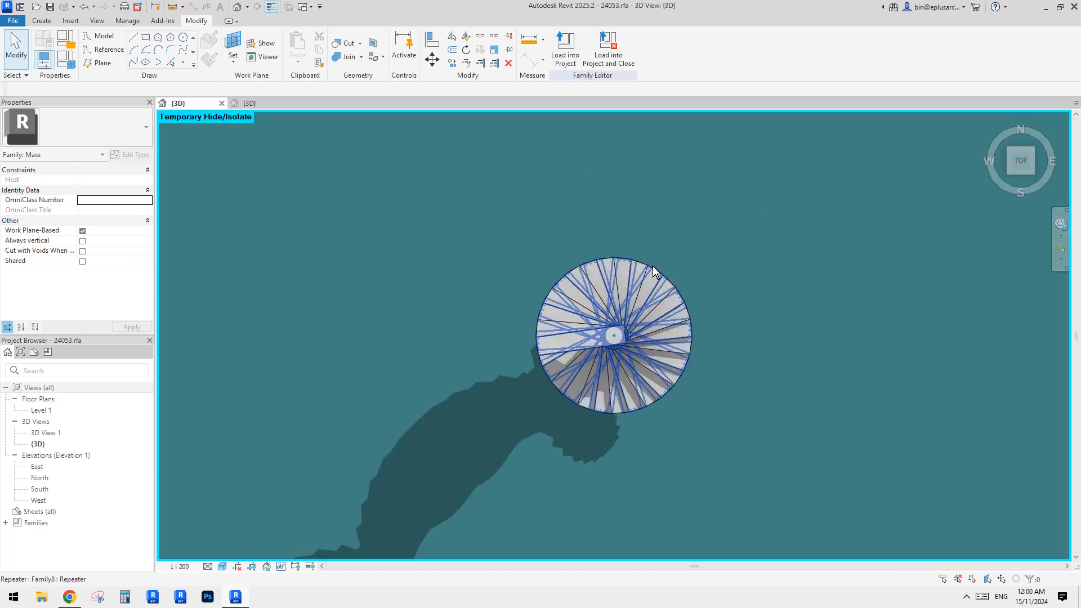
pyautogui.scroll(3, 586, 355)
pyautogui.moveTo(624, 334)
pyautogui.keyDown('shift'); pyautogui.mouseDown(button='middle')
pyautogui.moveTo(659, 384)
pyautogui.moveTo(684, 244)
pyautogui.moveTo(648, 222)
pyautogui.mouseUp(button='middle'); pyautogui.keyUp('shift')
pyautogui.scroll(-2, 684, 244)
pyautogui.keyDown('shift'); pyautogui.moveTo(649, 223); pyautogui.dragTo(606, 209, button='middle'); pyautogui.keyUp('shift')
pyautogui.click(1024, 153)
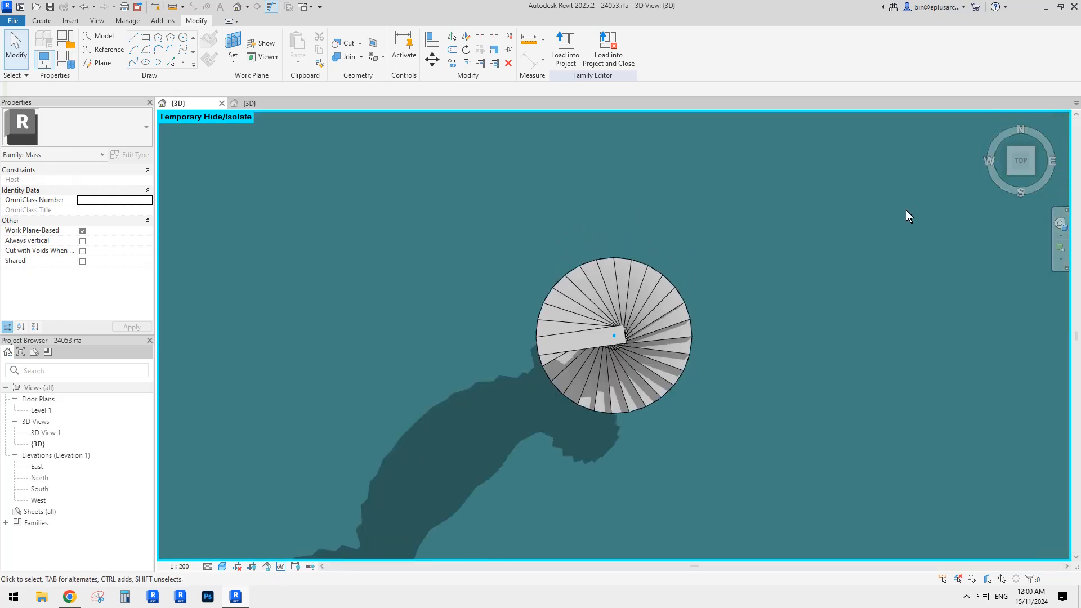
pyautogui.scroll(2, 671, 337)
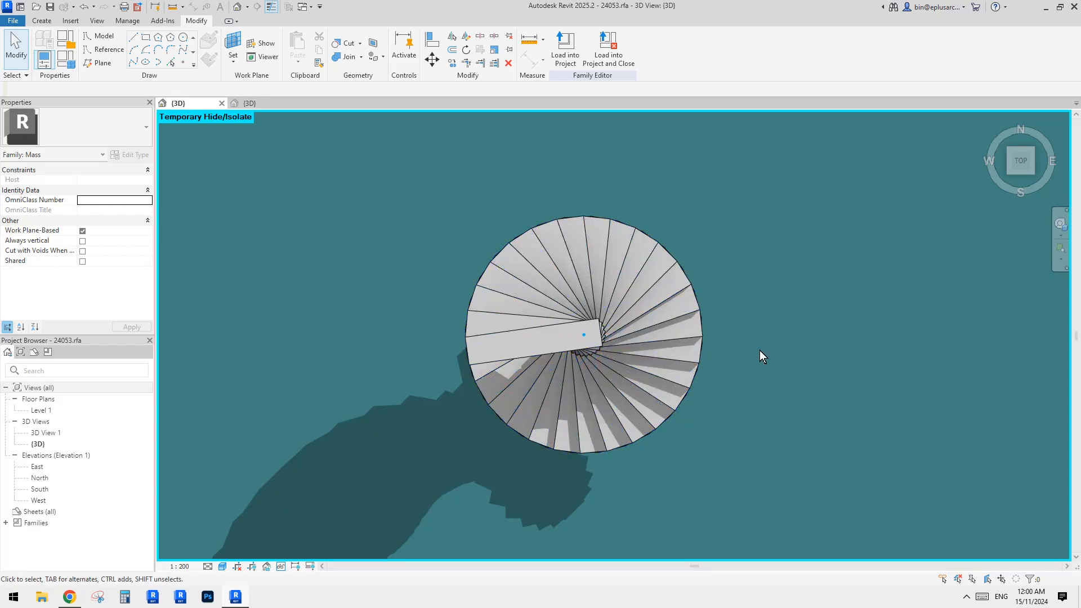
pyautogui.moveTo(759, 350)
pyautogui.keyDown('shift'); pyautogui.mouseDown(button='middle')
pyautogui.moveTo(734, 308)
pyautogui.moveTo(727, 347)
pyautogui.moveTo(728, 234)
pyautogui.mouseUp(button='middle'); pyautogui.keyUp('shift')
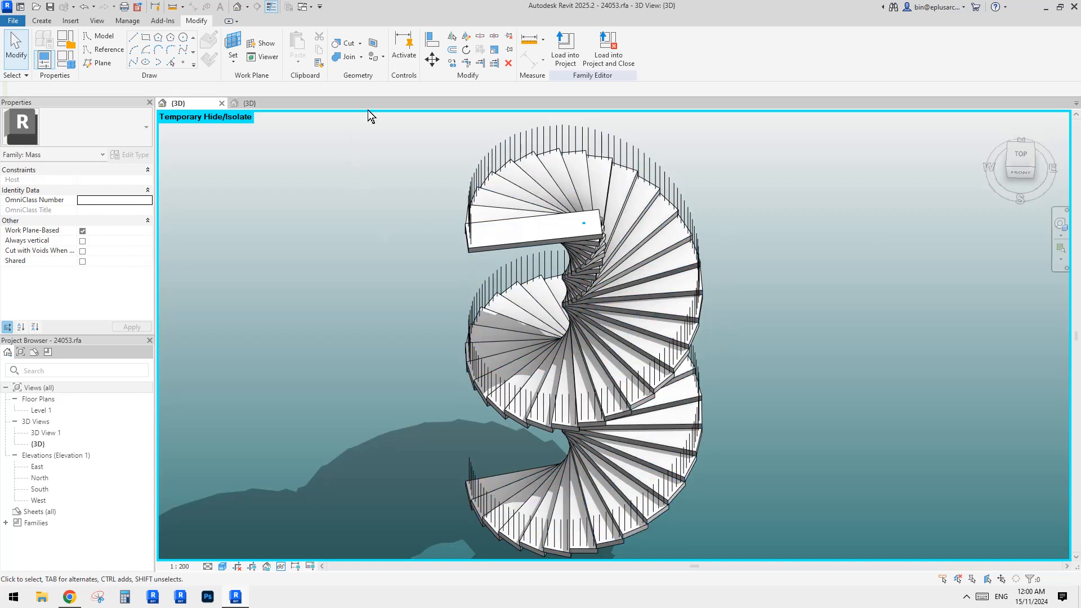
pyautogui.keyDown('shift'); pyautogui.moveTo(710, 278); pyautogui.dragTo(693, 315, button='middle'); pyautogui.keyUp('shift')
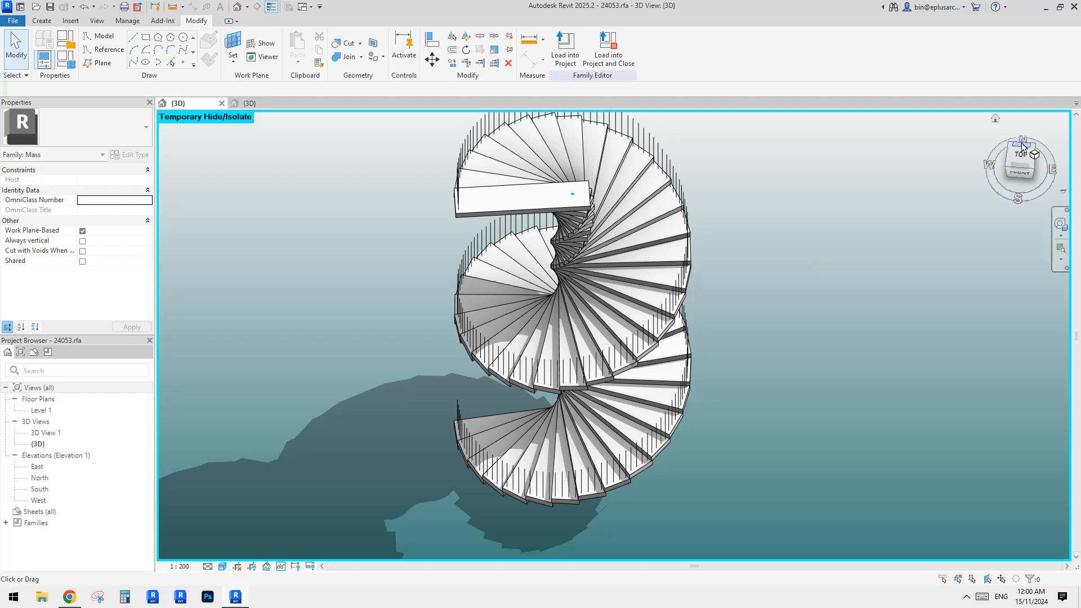
# Step: In the top view, set Level 1 as the placement plane for new reference lines
pyautogui.click(1005, 167)
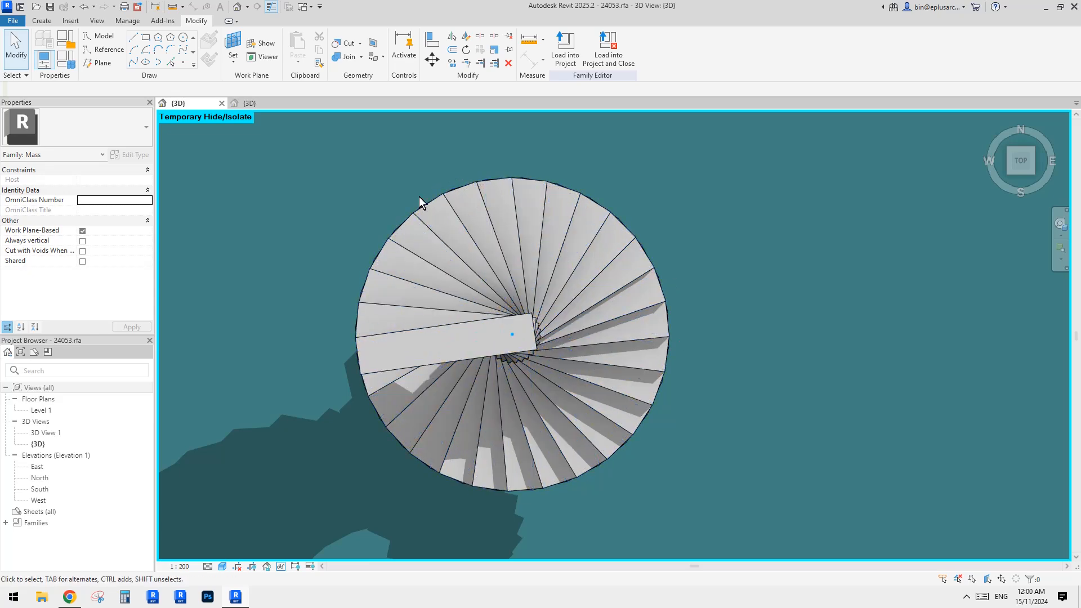
pyautogui.click(107, 51)
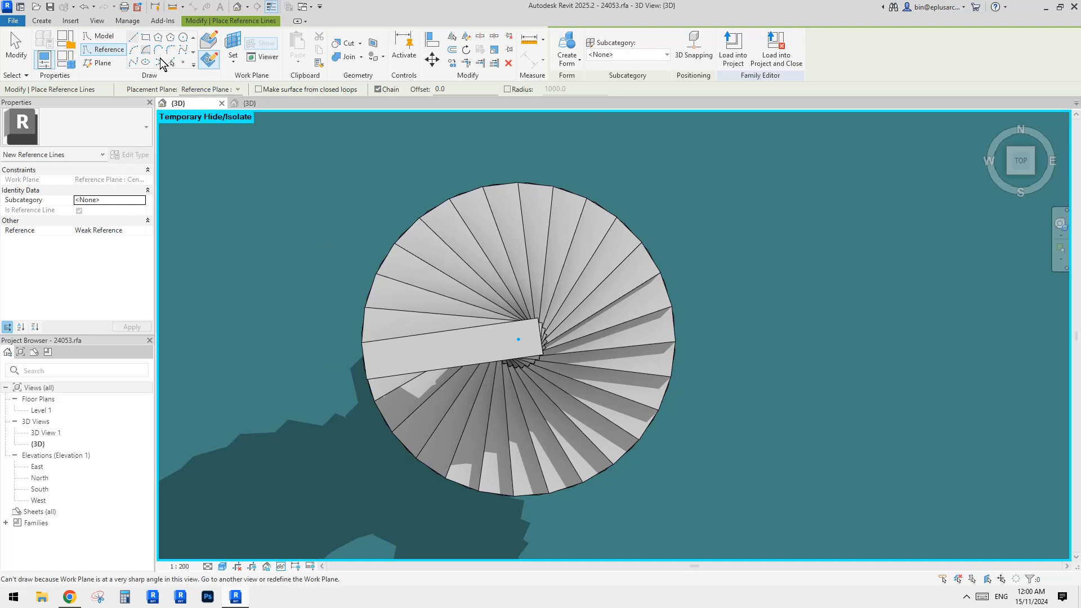
pyautogui.click(234, 45)
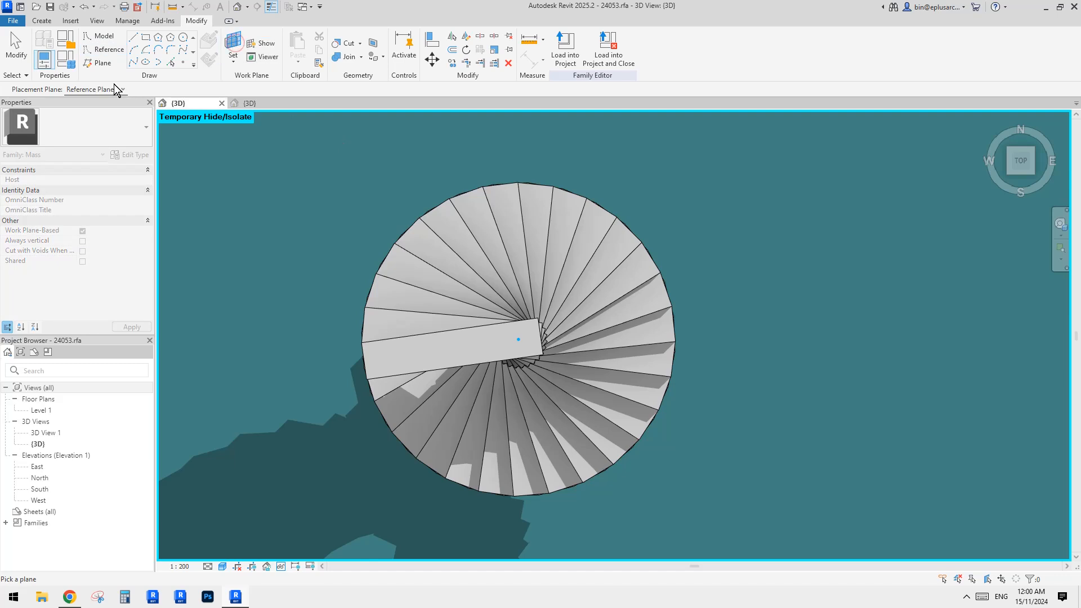
pyautogui.click(90, 100)
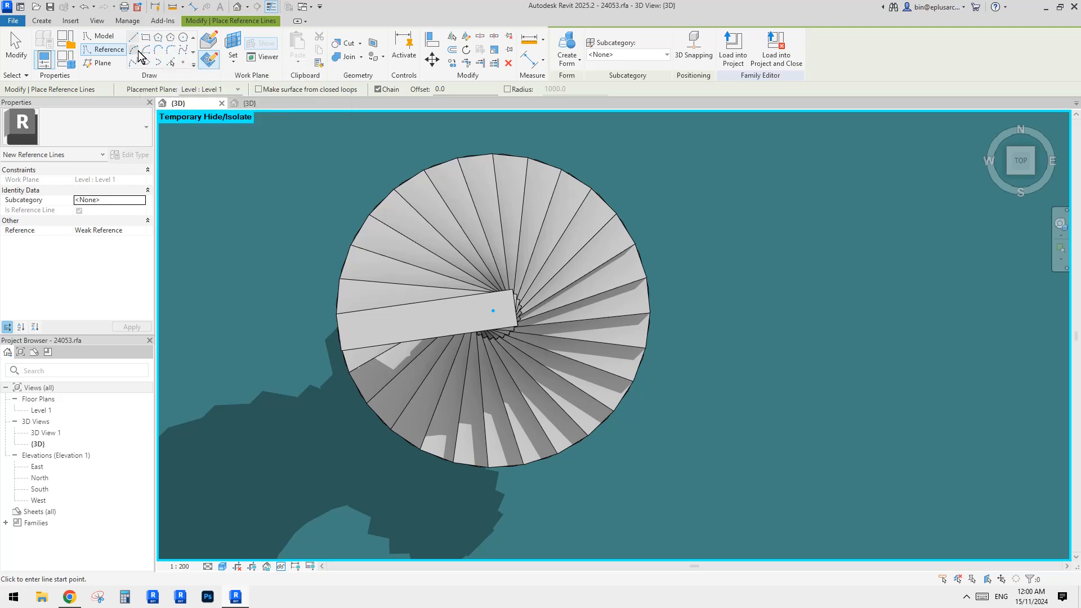
# Step: Draw a 180° center-ends reference arc with a 2100 radius around the stair's center point, starting at the top tread's outer edge
pyautogui.click(146, 50)
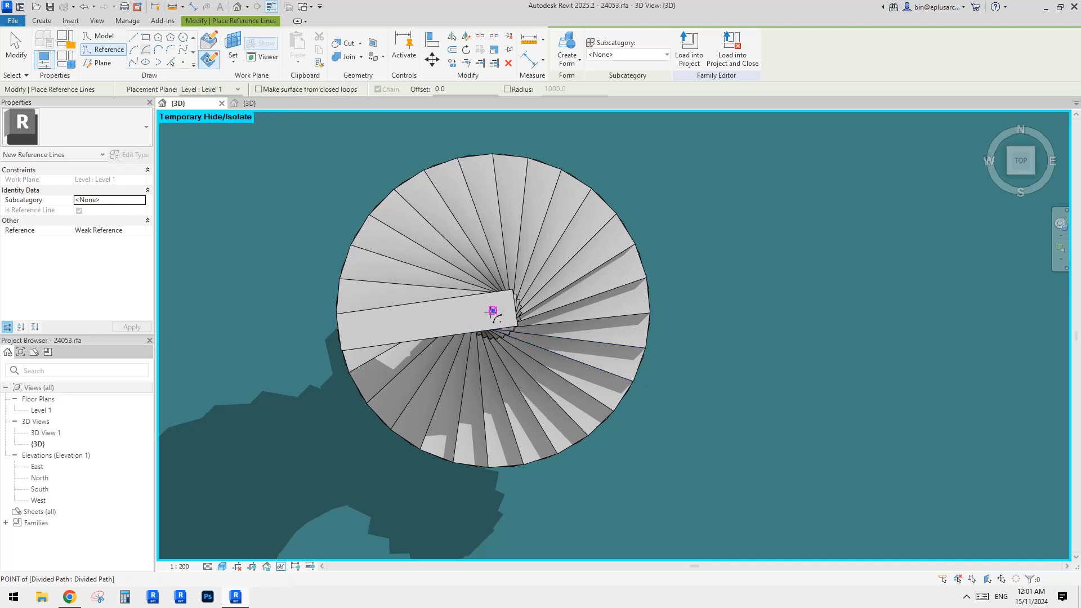
pyautogui.click(492, 311)
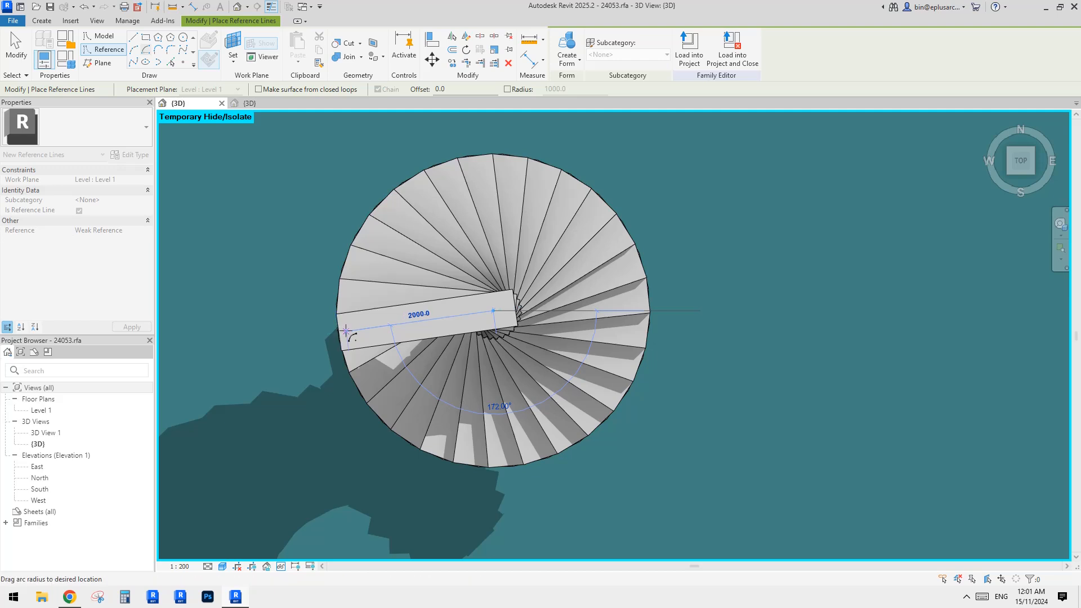
pyautogui.click(339, 332)
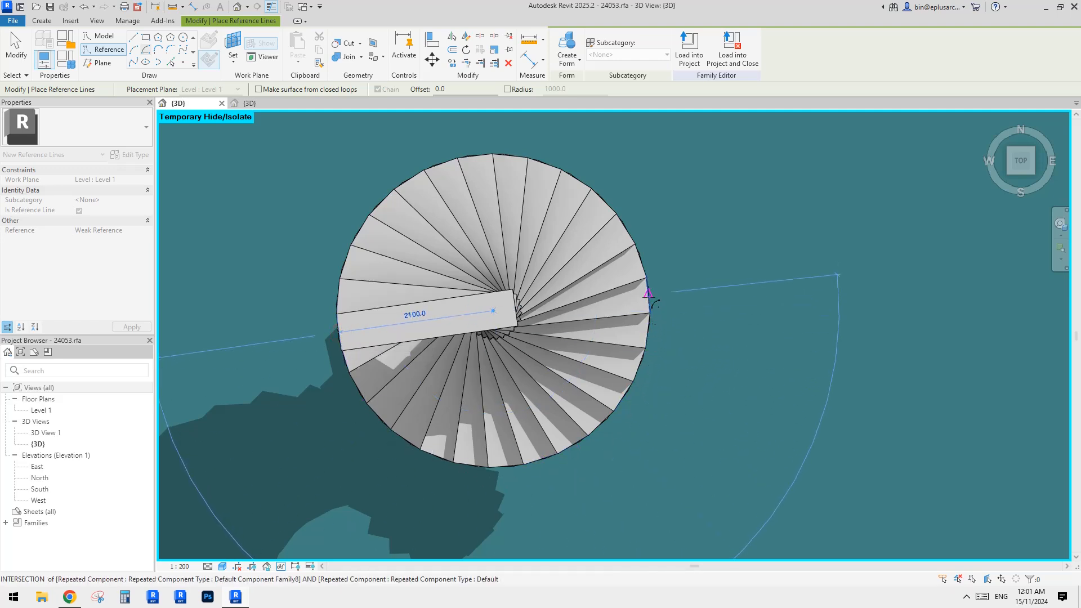
pyautogui.click(672, 293)
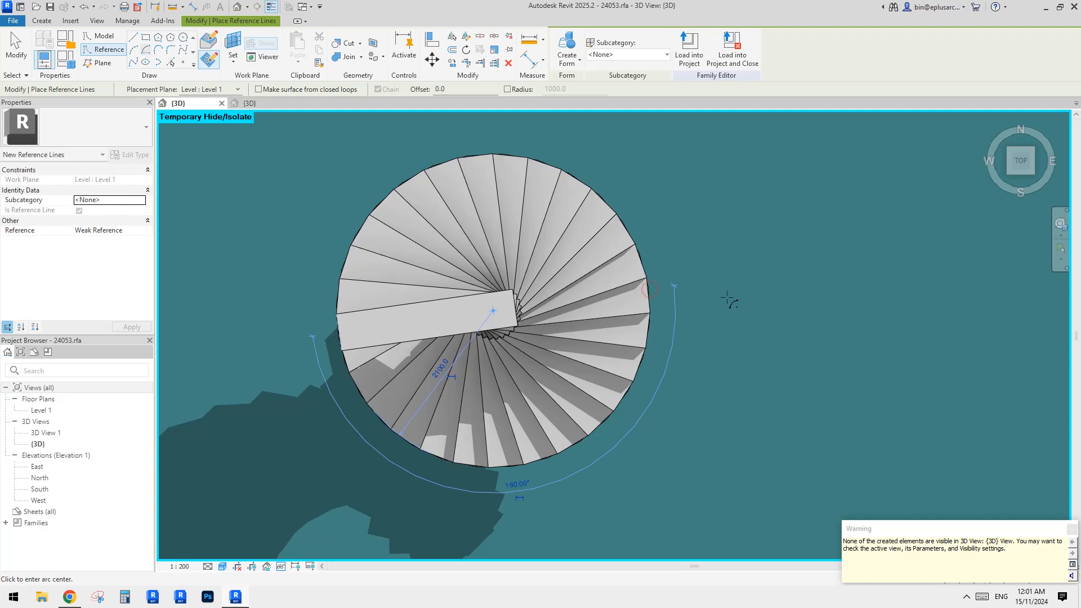
pyautogui.press('Escape')
pyautogui.press('Escape')
# Step: Turn on the display of annotation categories in the 3D view so reference lines are shown
pyautogui.scroll(-3, 563, 338)
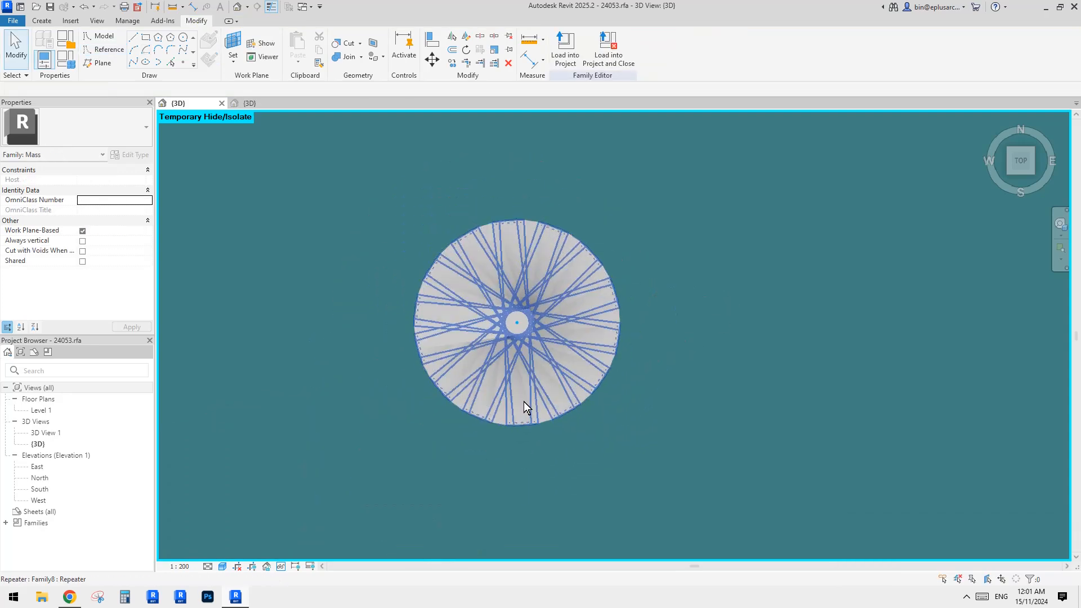
pyautogui.keyDown('shift'); pyautogui.moveTo(524, 400); pyautogui.dragTo(548, 435, button='middle'); pyautogui.keyUp('shift')
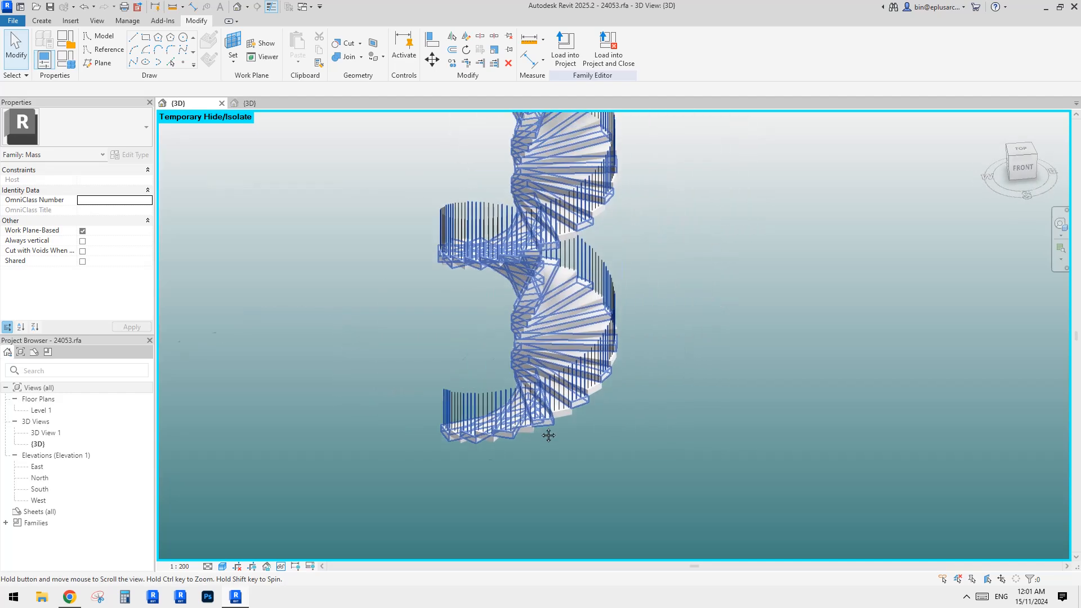
pyautogui.scroll(-3, 542, 412)
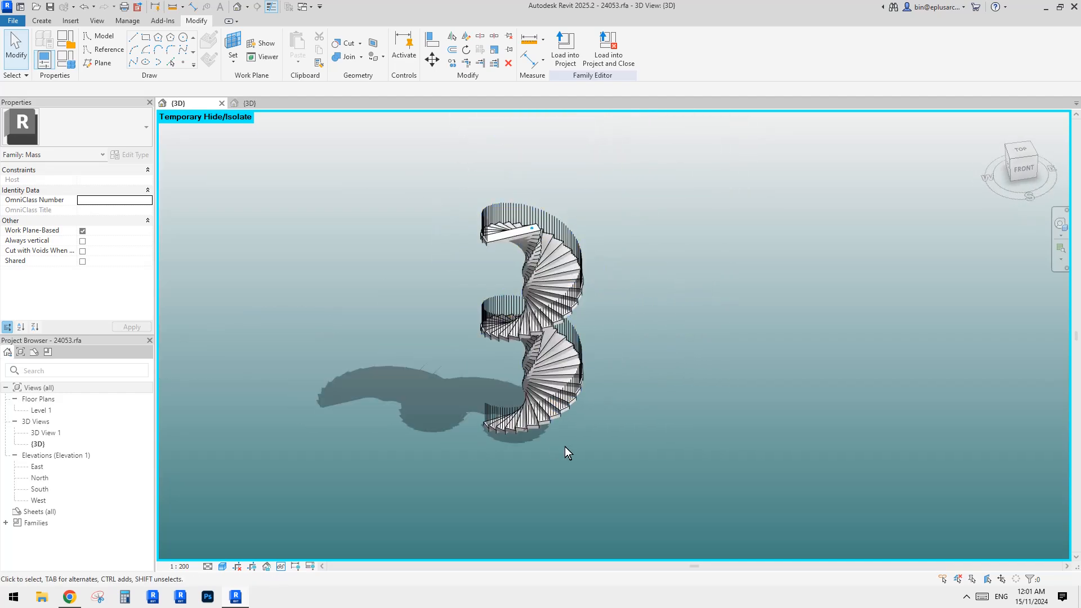
pyautogui.scroll(2, 565, 447)
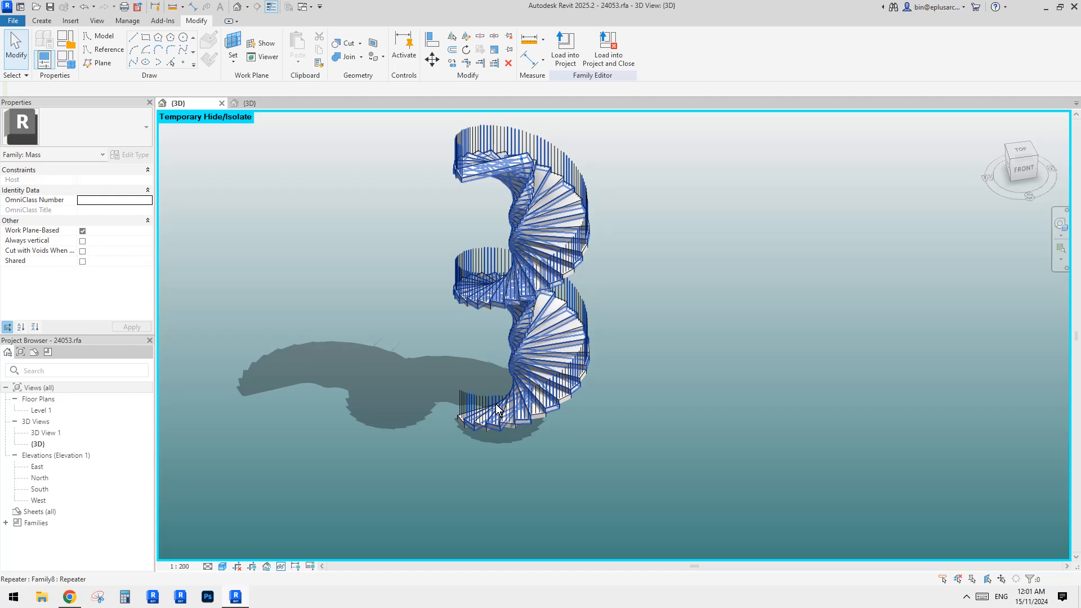
pyautogui.scroll(-2, 492, 404)
pyautogui.keyDown('shift'); pyautogui.moveTo(411, 425); pyautogui.dragTo(452, 435, button='middle'); pyautogui.keyUp('shift')
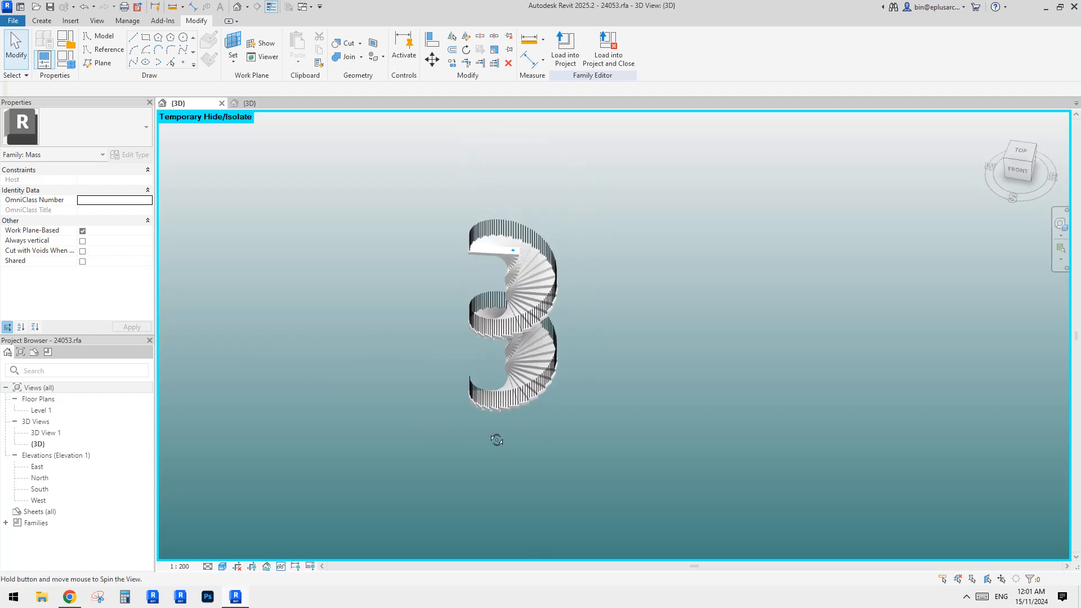
pyautogui.scroll(2, 525, 401)
pyautogui.press('v')
pyautogui.press('v')
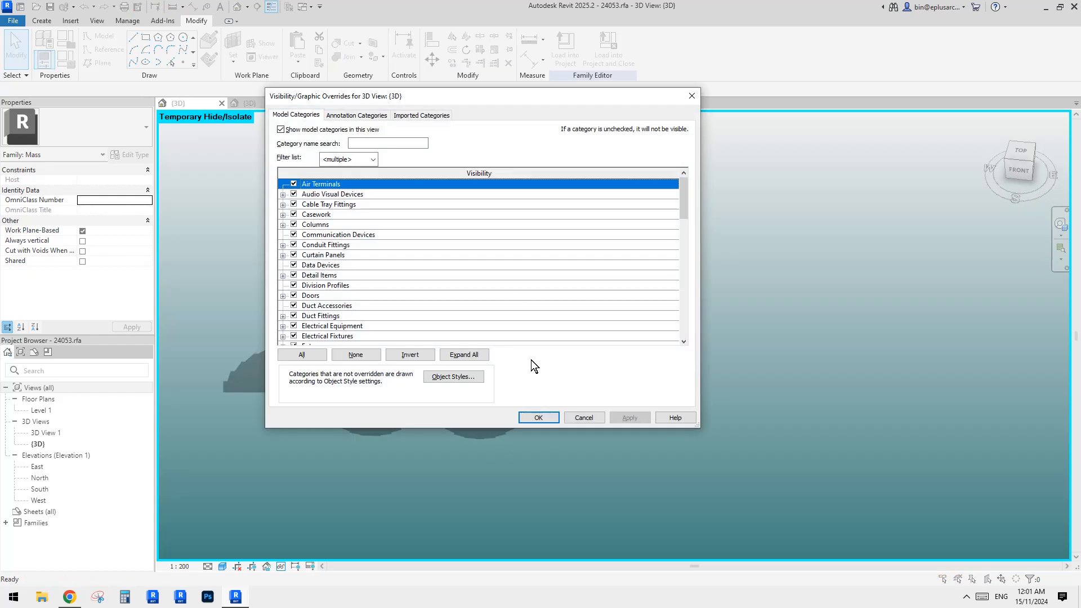
pyautogui.click(346, 114)
pyautogui.click(281, 130)
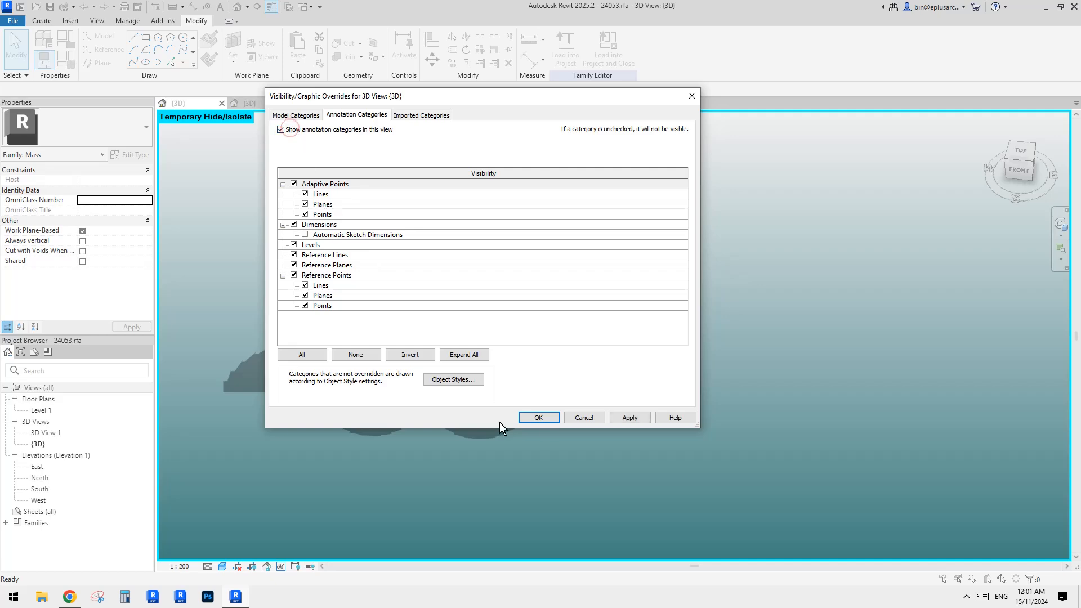
pyautogui.click(538, 418)
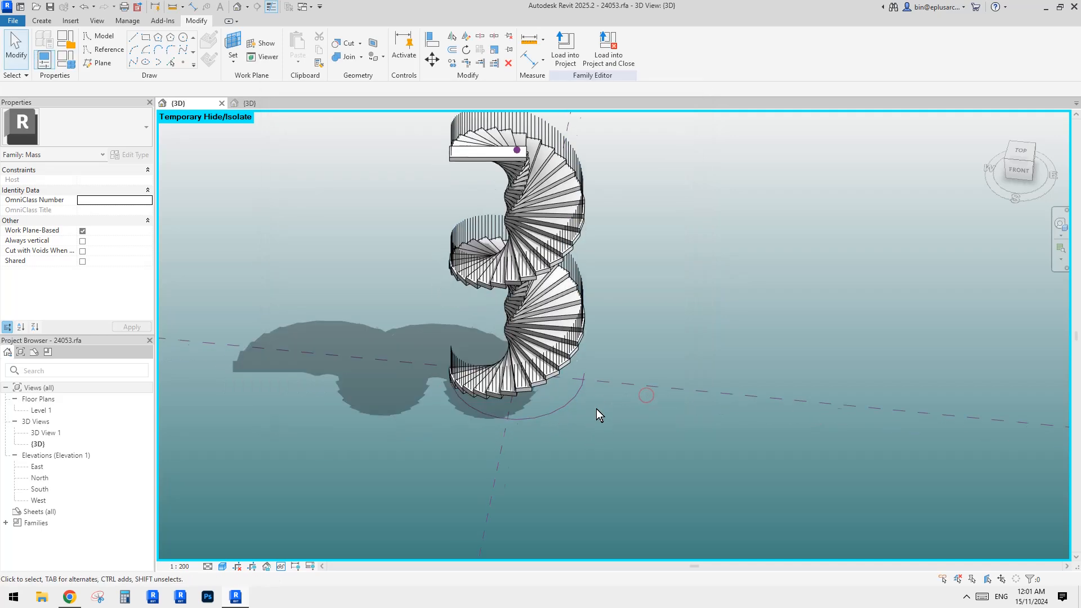
# Step: Inspect the reference arc below the stair and check the view's annotation category visibility settings
pyautogui.keyDown('shift'); pyautogui.moveTo(596, 409); pyautogui.dragTo(575, 393, button='middle'); pyautogui.keyUp('shift')
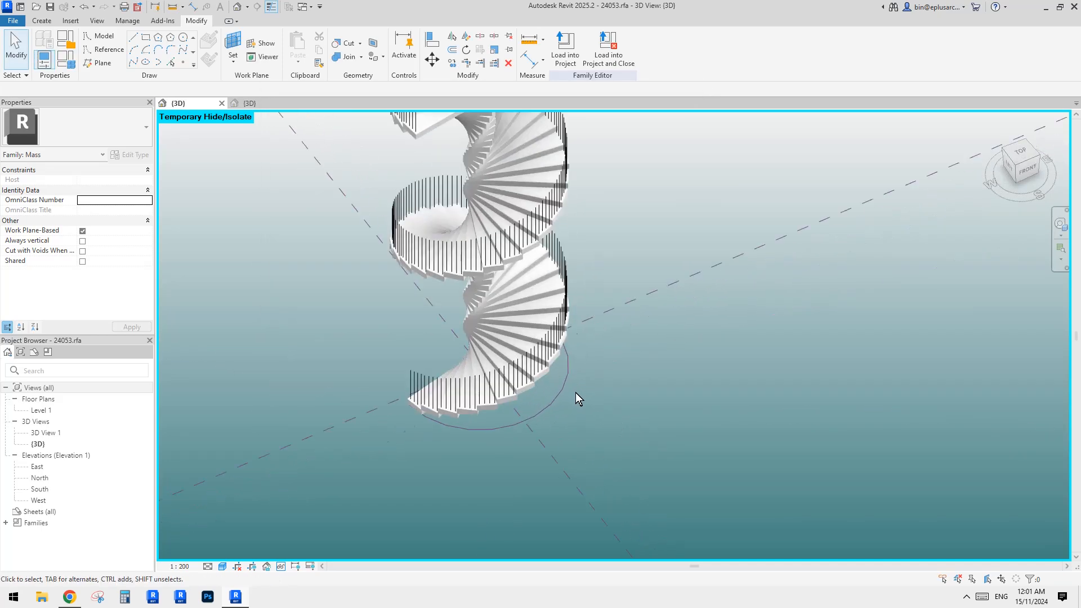
pyautogui.scroll(-2, 569, 314)
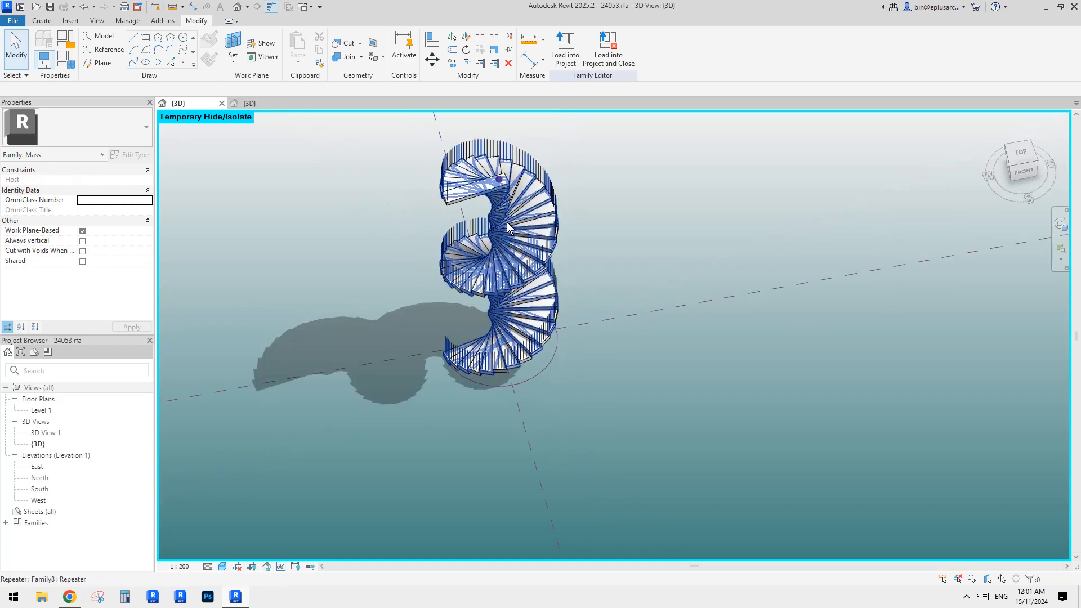
pyautogui.moveTo(589, 285)
pyautogui.keyDown('shift'); pyautogui.mouseDown(button='middle')
pyautogui.moveTo(674, 306)
pyautogui.moveTo(584, 304)
pyautogui.mouseUp(button='middle'); pyautogui.keyUp('shift')
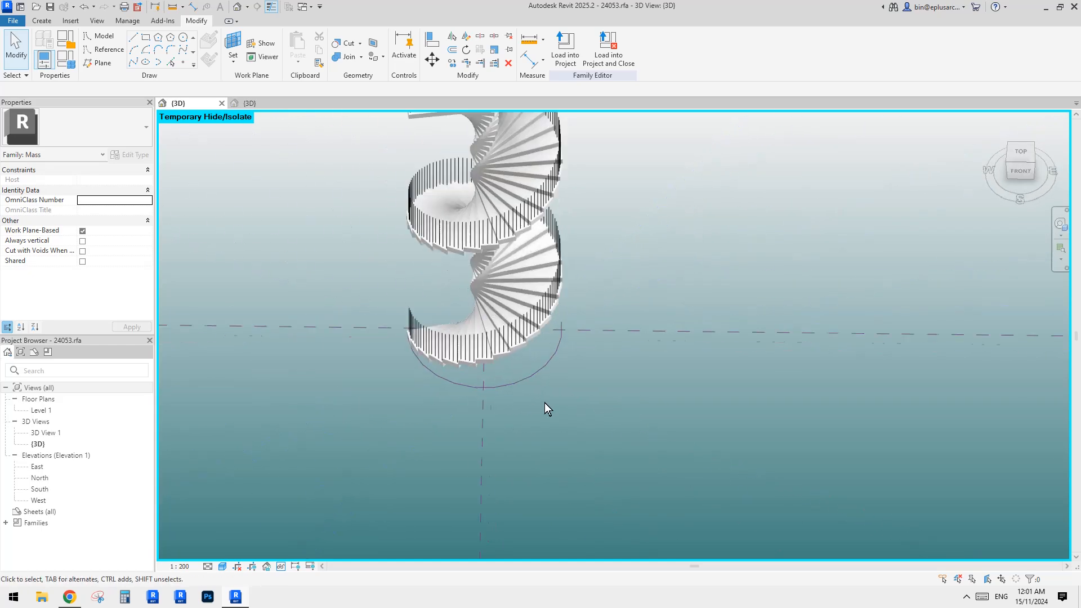
pyautogui.press('v')
pyautogui.press('g')
pyautogui.click(357, 115)
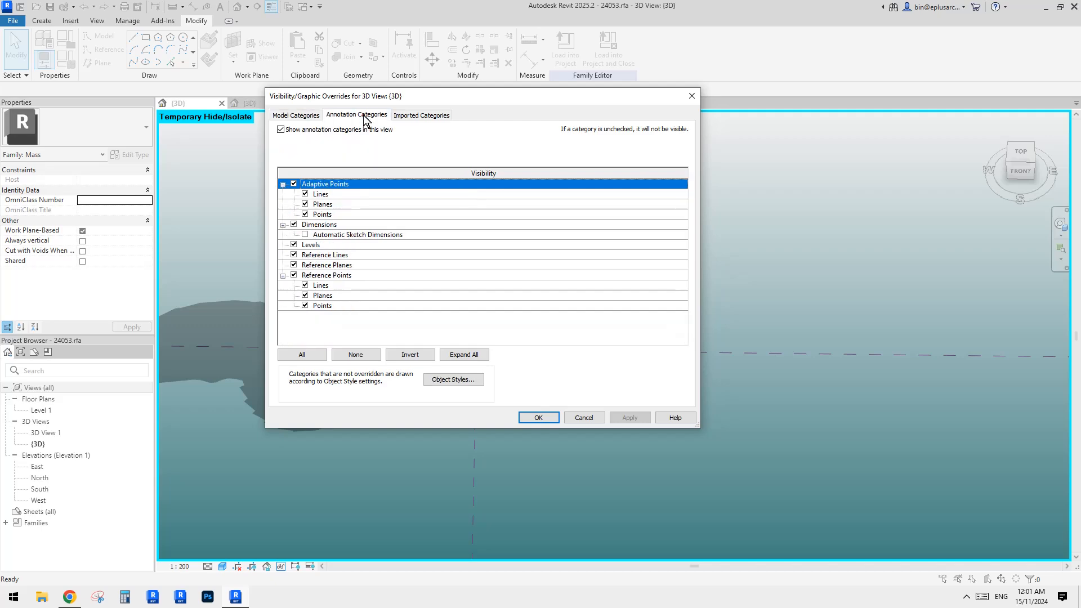
pyautogui.click(539, 417)
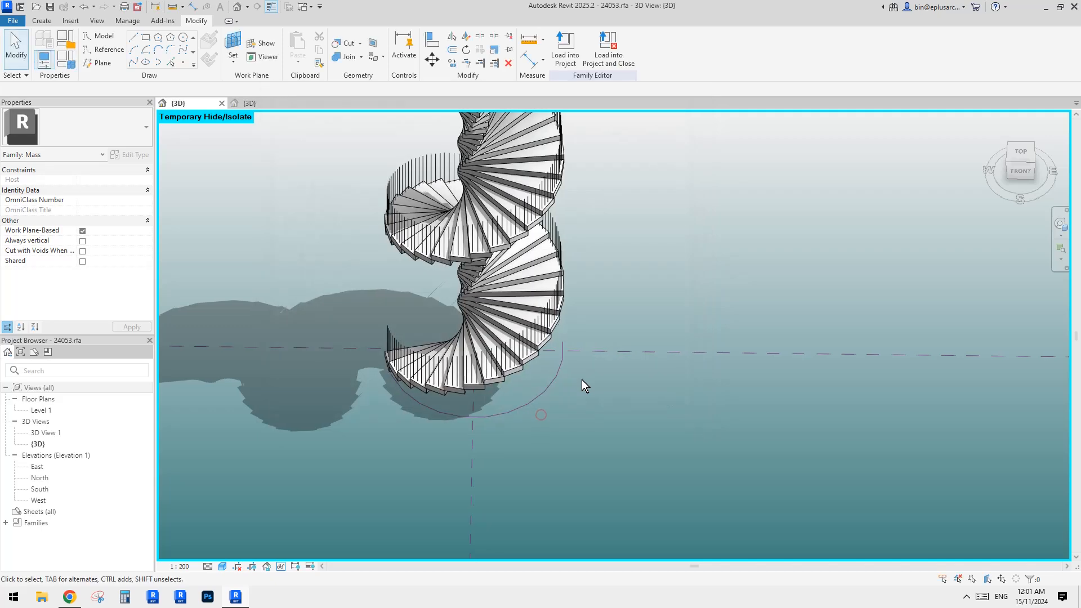
# Step: Select the reference arc at the stair's base to check its position, and clear the selection
pyautogui.keyDown('shift'); pyautogui.moveTo(582, 379); pyautogui.dragTo(594, 329, button='middle'); pyautogui.keyUp('shift')
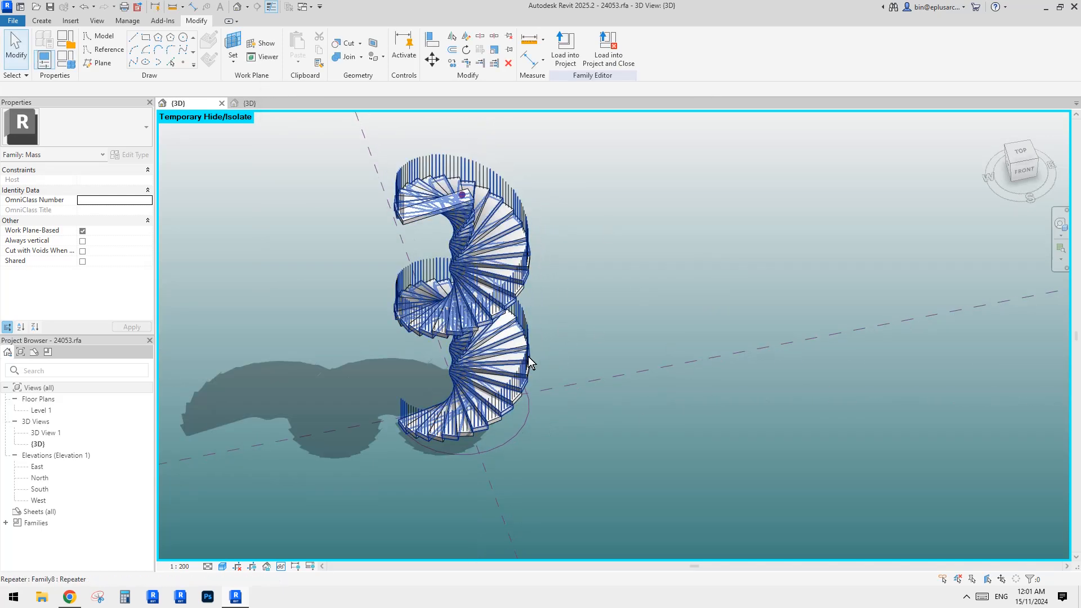
pyautogui.scroll(3, 515, 471)
pyautogui.click(485, 439)
pyautogui.keyDown('shift'); pyautogui.moveTo(540, 445); pyautogui.dragTo(488, 441, button='middle'); pyautogui.keyUp('shift')
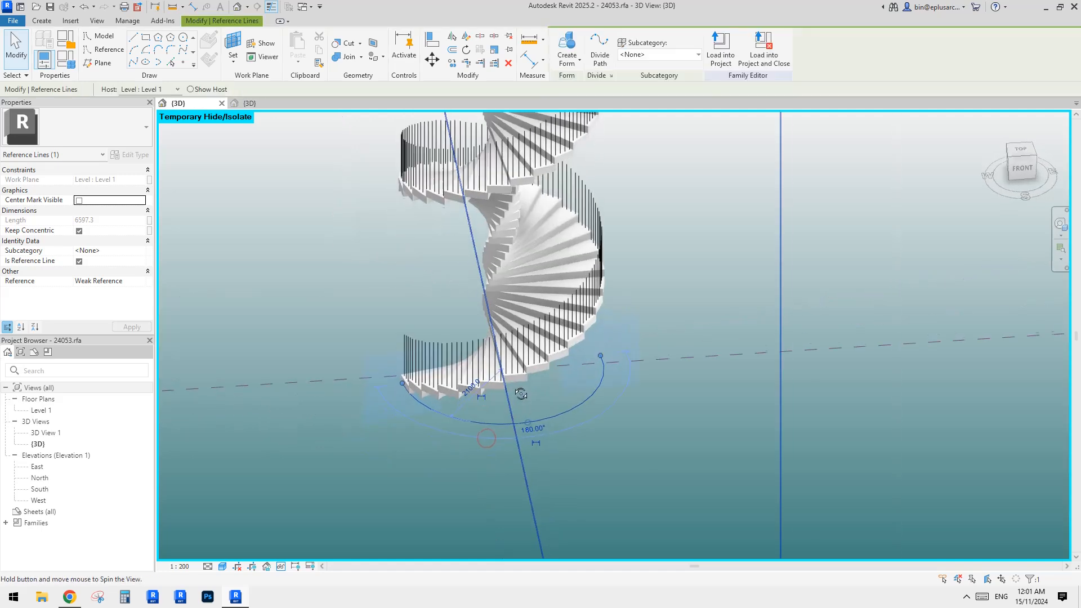
pyautogui.scroll(3, 475, 454)
pyautogui.click(475, 454)
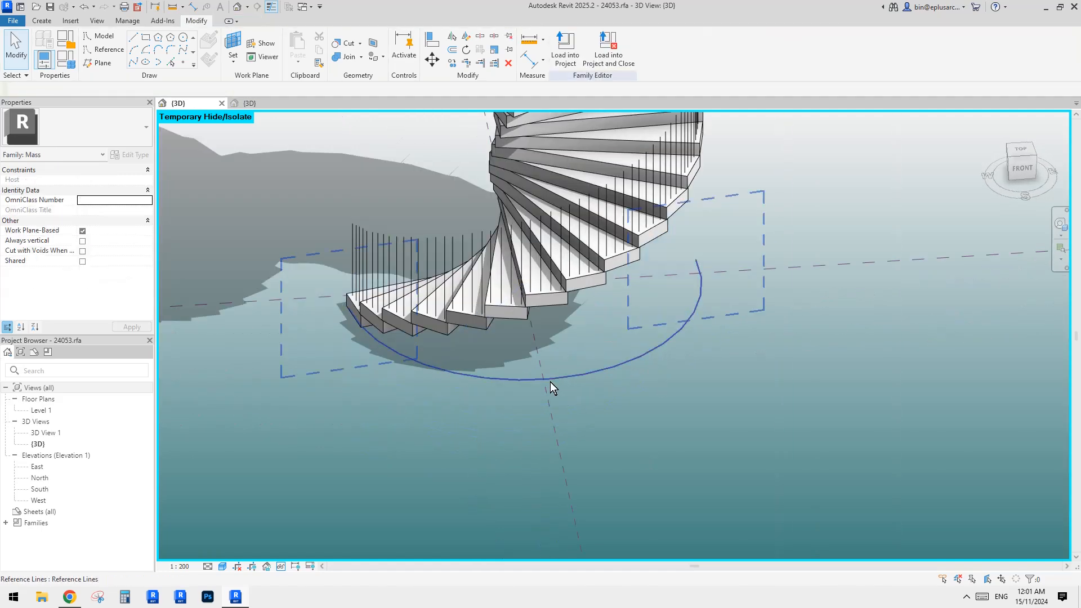
# Step: Place a reference point on the reference arc, between the lowest tread and the arc's far end
pyautogui.keyDown('shift'); pyautogui.moveTo(550, 382); pyautogui.dragTo(526, 388, button='middle'); pyautogui.keyUp('shift')
pyautogui.click(609, 385)
pyautogui.click(770, 438)
pyautogui.scroll(1, 665, 407)
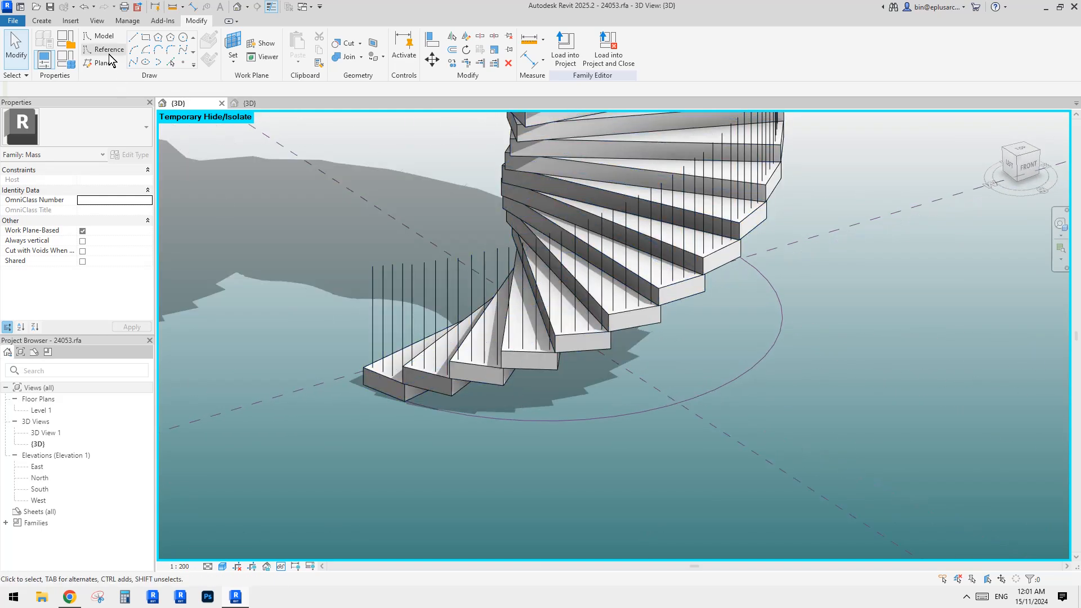
pyautogui.keyDown('shift'); pyautogui.moveTo(330, 223); pyautogui.dragTo(321, 246, button='middle'); pyautogui.keyUp('shift')
pyautogui.click(183, 63)
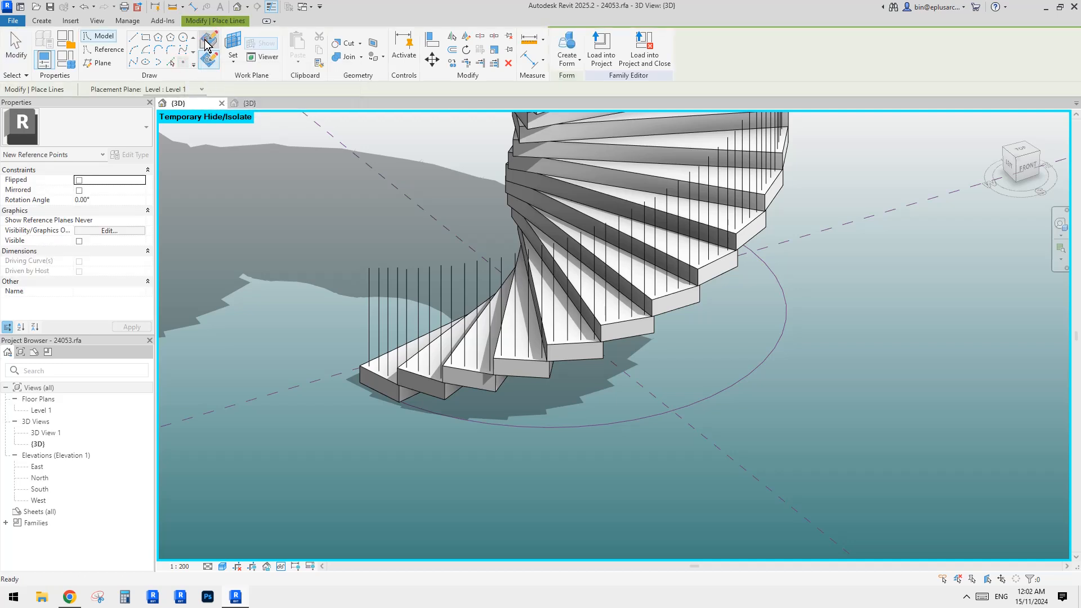
pyautogui.click(603, 426)
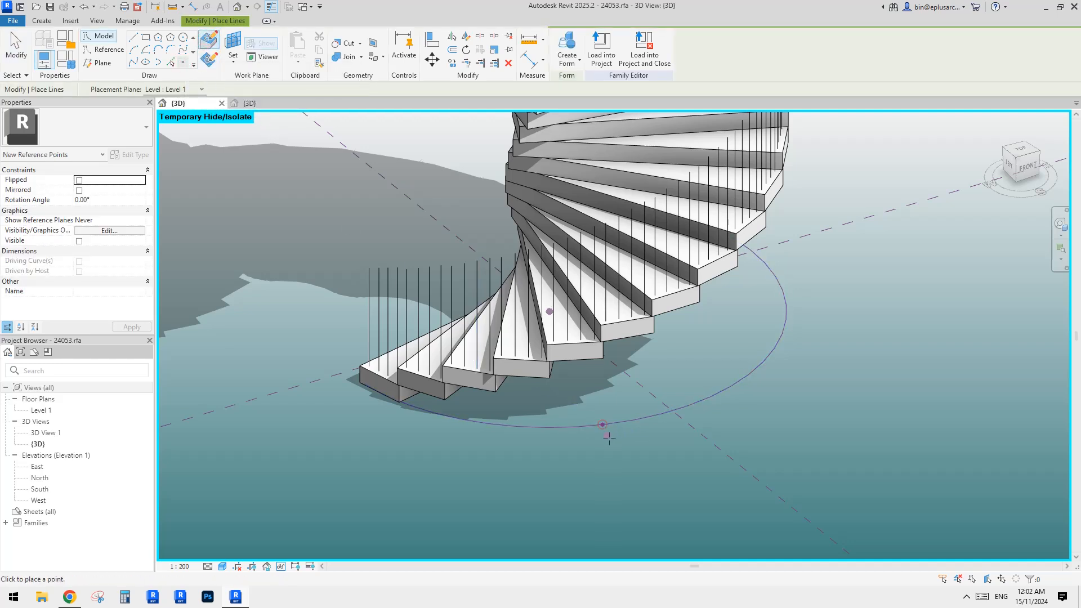
pyautogui.press('Escape')
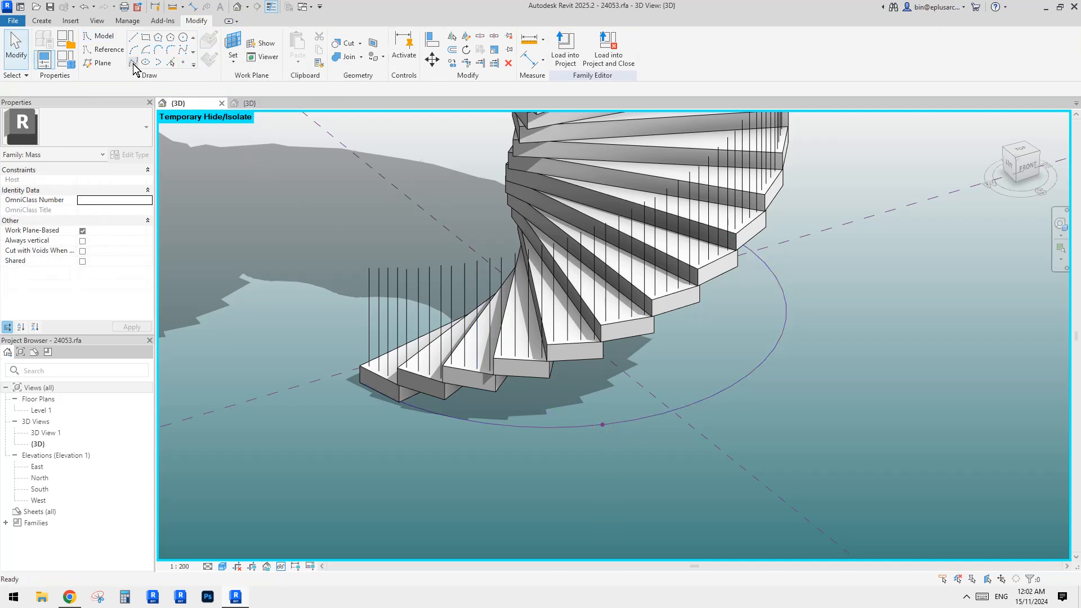
# Step: Draw a reference-line rectangle about 70 by 60 from the arc's reference point, using that point's plane as the work plane
pyautogui.click(107, 49)
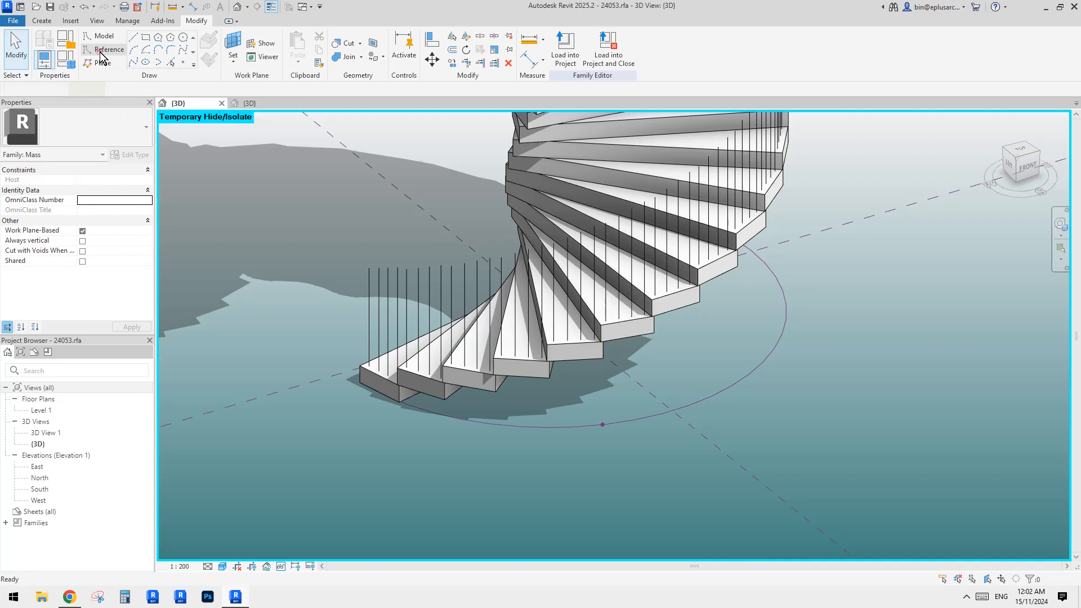
pyautogui.click(144, 42)
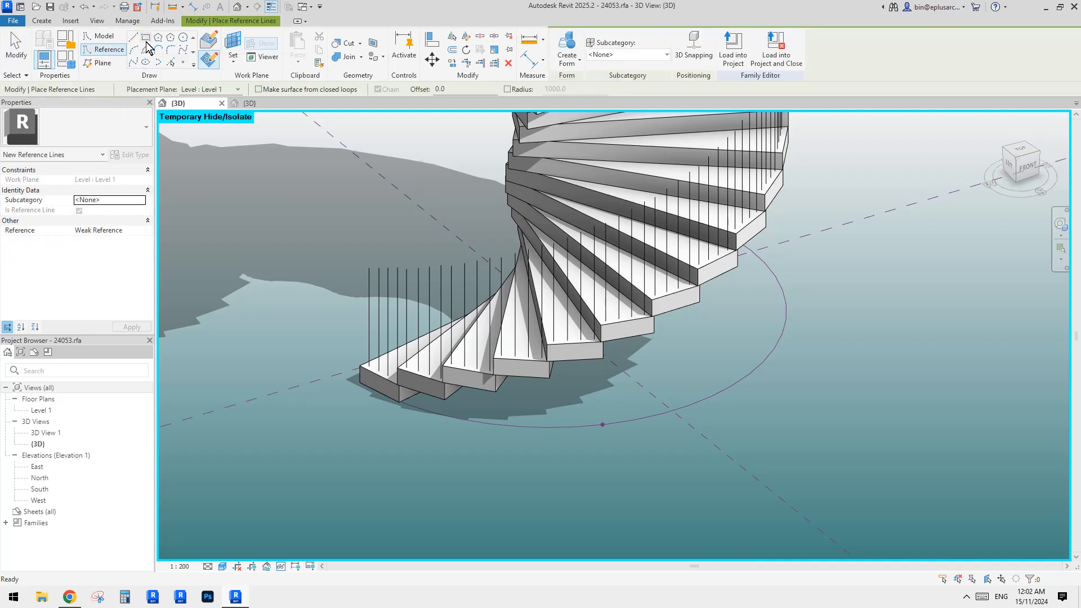
pyautogui.click(145, 42)
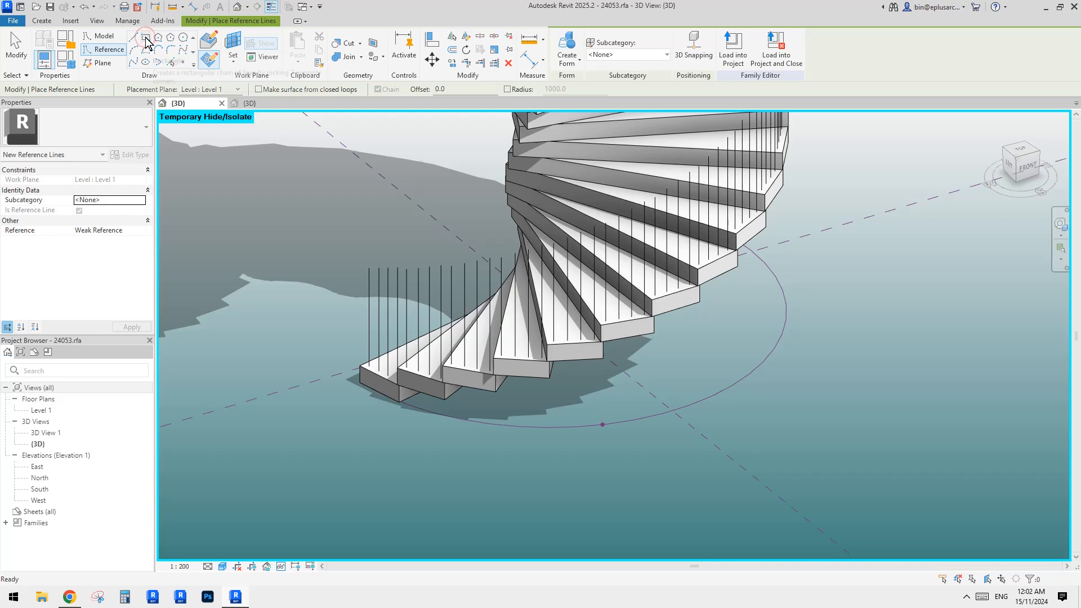
pyautogui.click(232, 46)
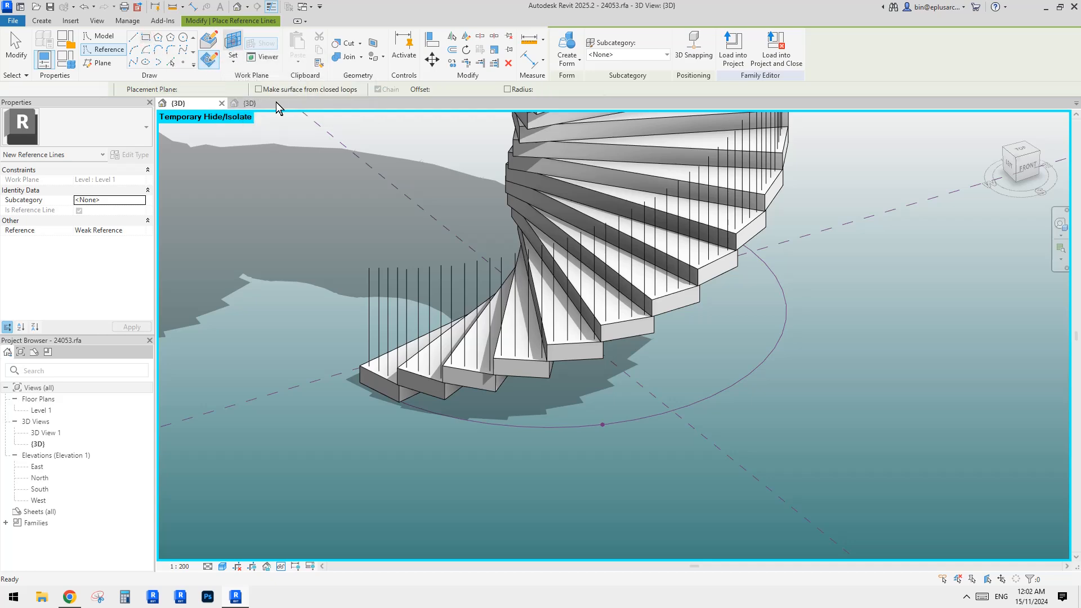
pyautogui.click(606, 424)
pyautogui.keyDown('shift'); pyautogui.moveTo(596, 444); pyautogui.dragTo(748, 432, button='middle'); pyautogui.keyUp('shift')
pyautogui.scroll(5, 727, 398)
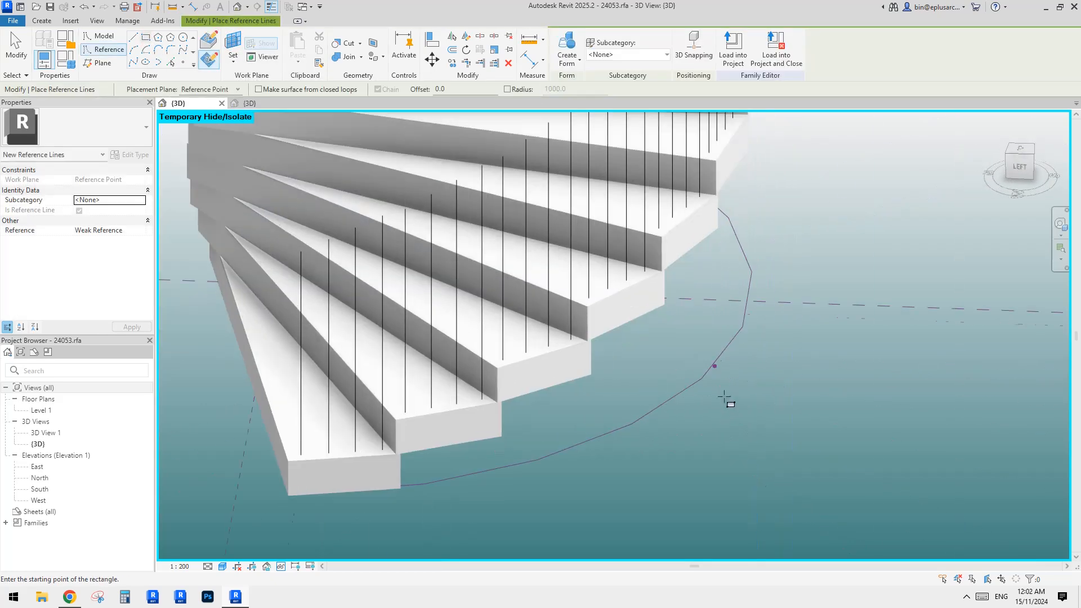
pyautogui.click(708, 346)
pyautogui.click(737, 326)
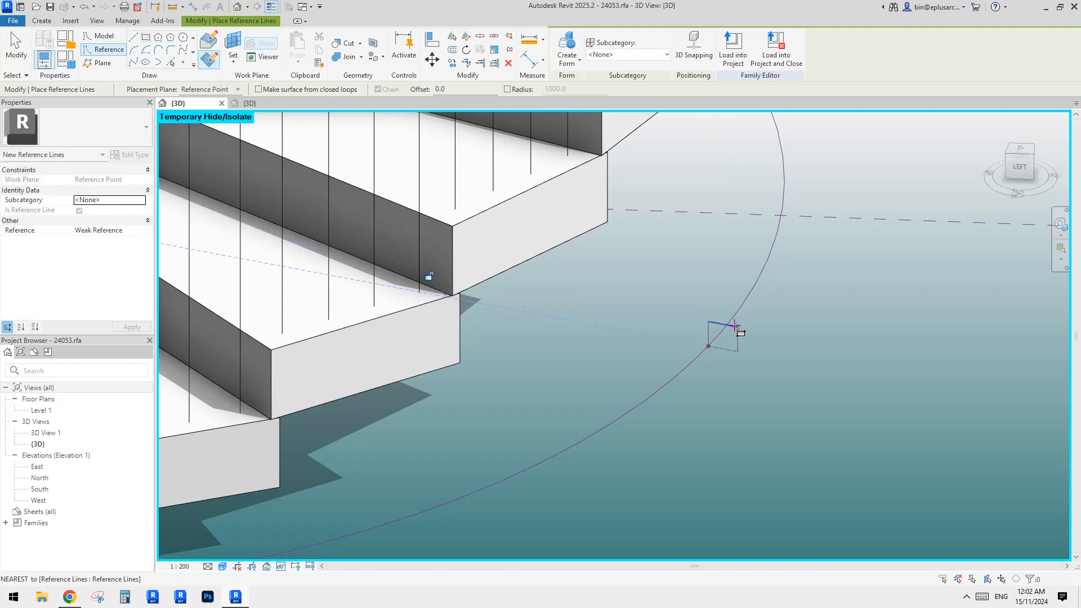
# Step: Set the width and height of the reference rectangle on the arc to 40 each
pyautogui.scroll(3, 735, 325)
pyautogui.press('Escape')
pyautogui.press('Tab')
pyautogui.click(738, 344)
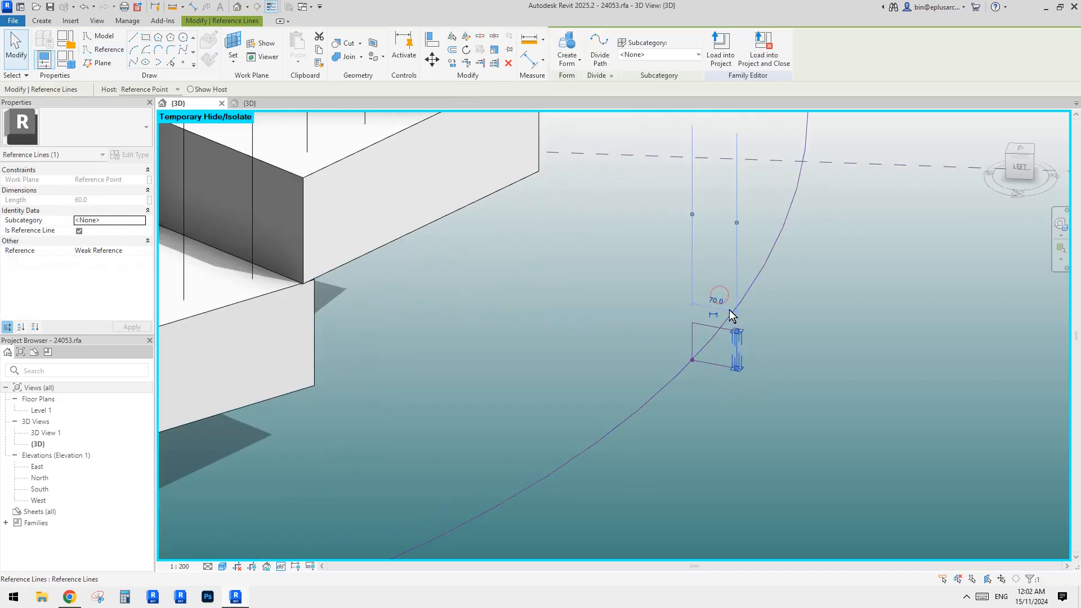
pyautogui.click(716, 305)
pyautogui.write('40')
pyautogui.press('Return')
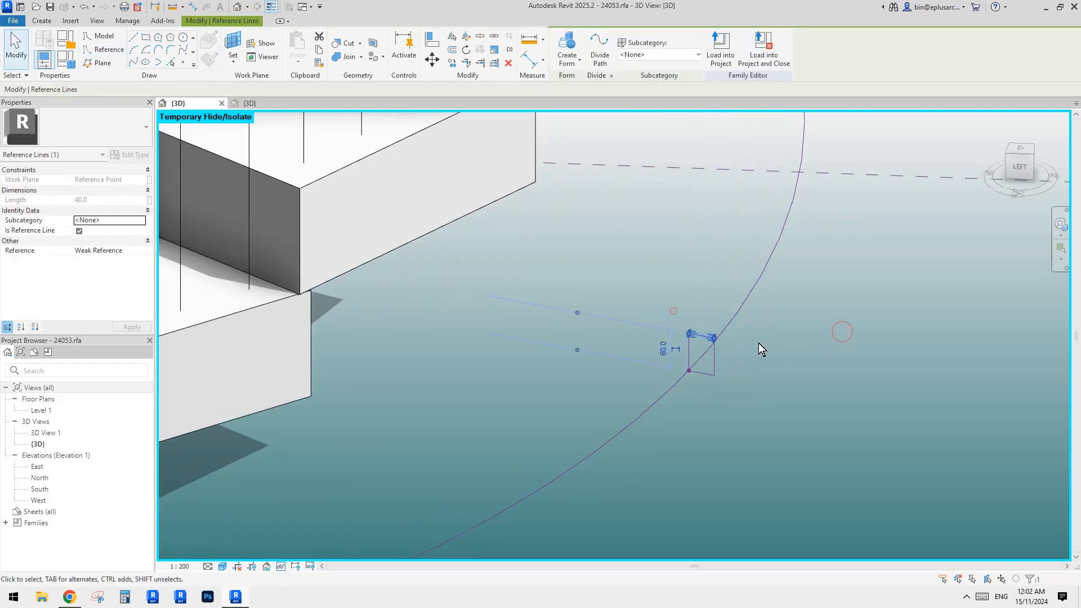
pyautogui.press('Escape')
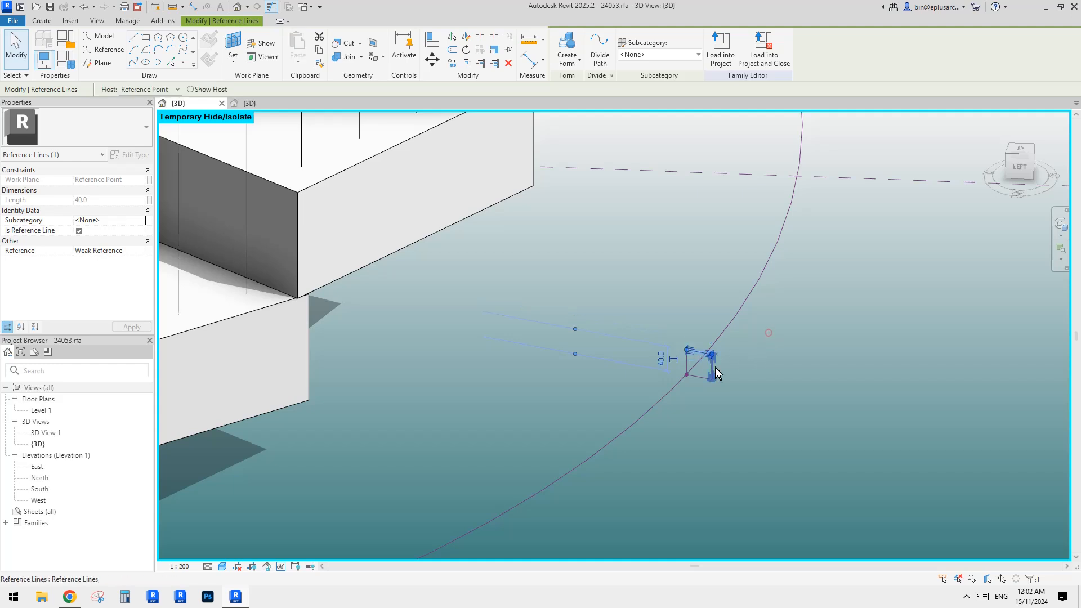
pyautogui.moveTo(655, 340); pyautogui.dragTo(731, 392)
pyautogui.press('Escape')
# Step: Move the square profile sideways so the midpoint of its lower edge sits on the reference point
pyautogui.press('Tab')
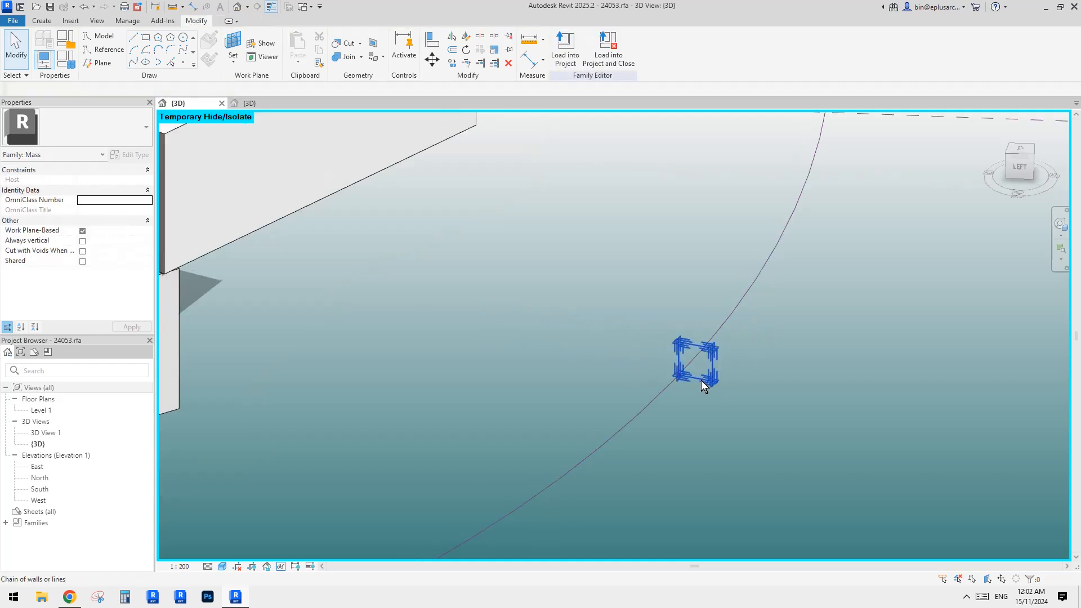
pyautogui.click(705, 383)
pyautogui.press('m')
pyautogui.press('v')
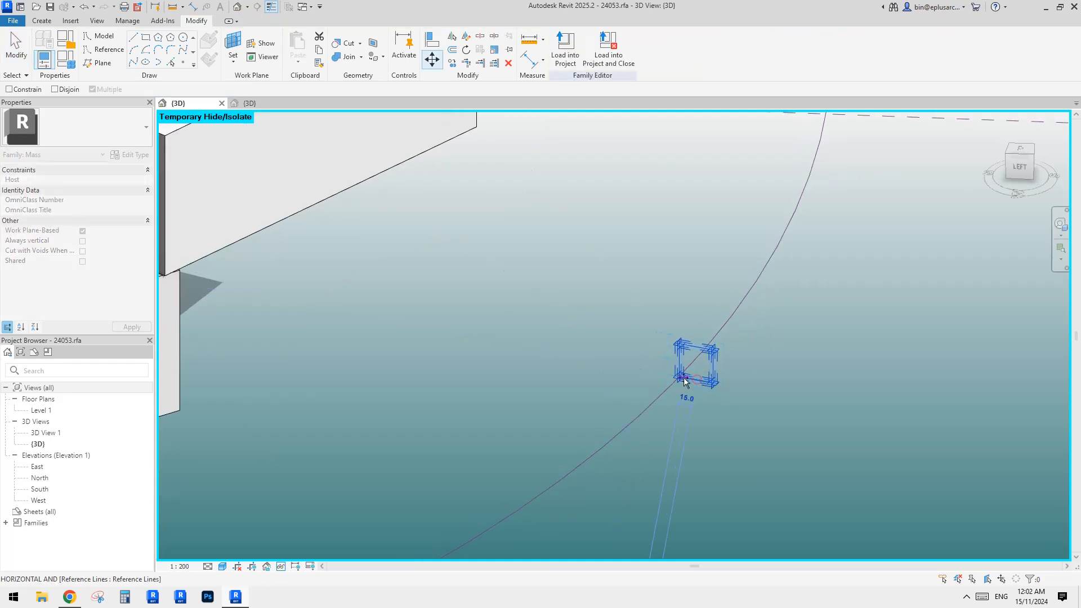
pyautogui.click(682, 377)
pyautogui.press('Escape')
# Step: Examine the square profile on the arc in relation to the lower treads and balusters
pyautogui.press('Tab')
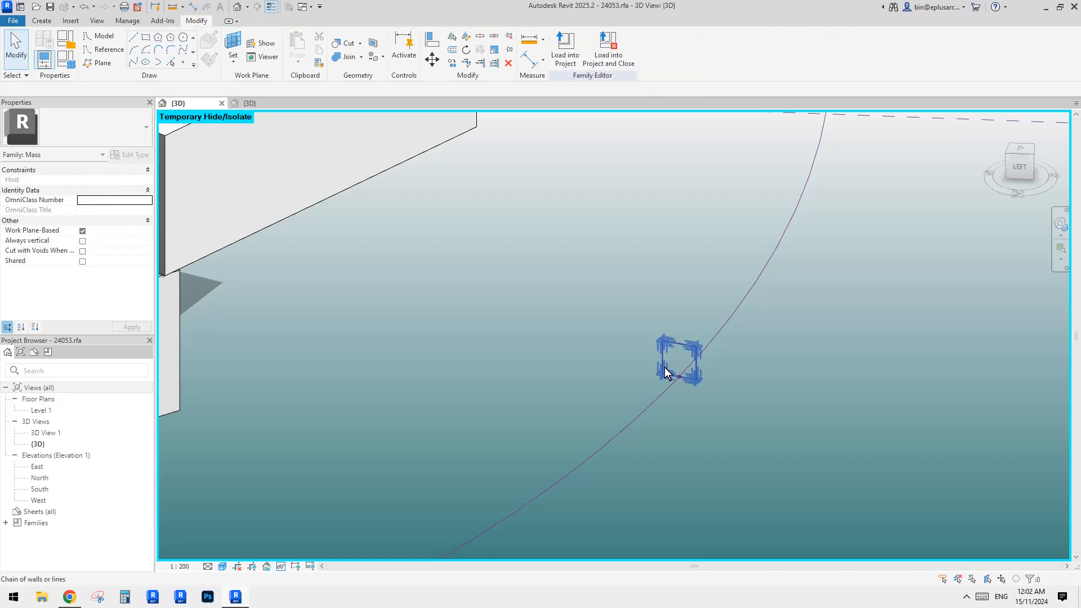
pyautogui.scroll(-3, 751, 376)
pyautogui.keyDown('shift'); pyautogui.moveTo(744, 378); pyautogui.dragTo(728, 380, button='middle'); pyautogui.keyUp('shift')
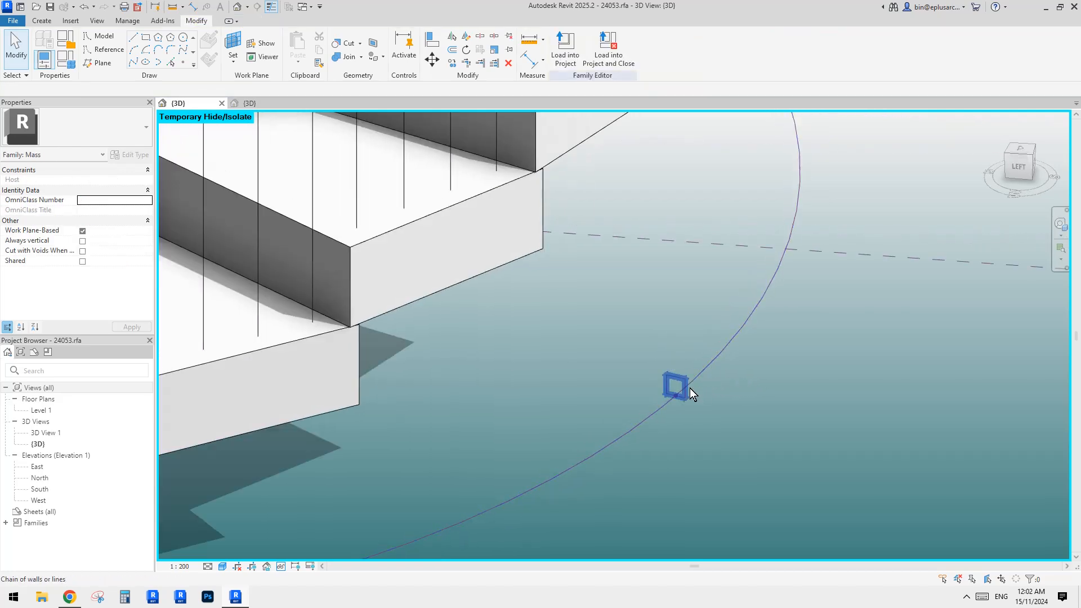
pyautogui.scroll(-4, 692, 388)
pyautogui.moveTo(655, 383); pyautogui.dragTo(736, 382, button='middle')
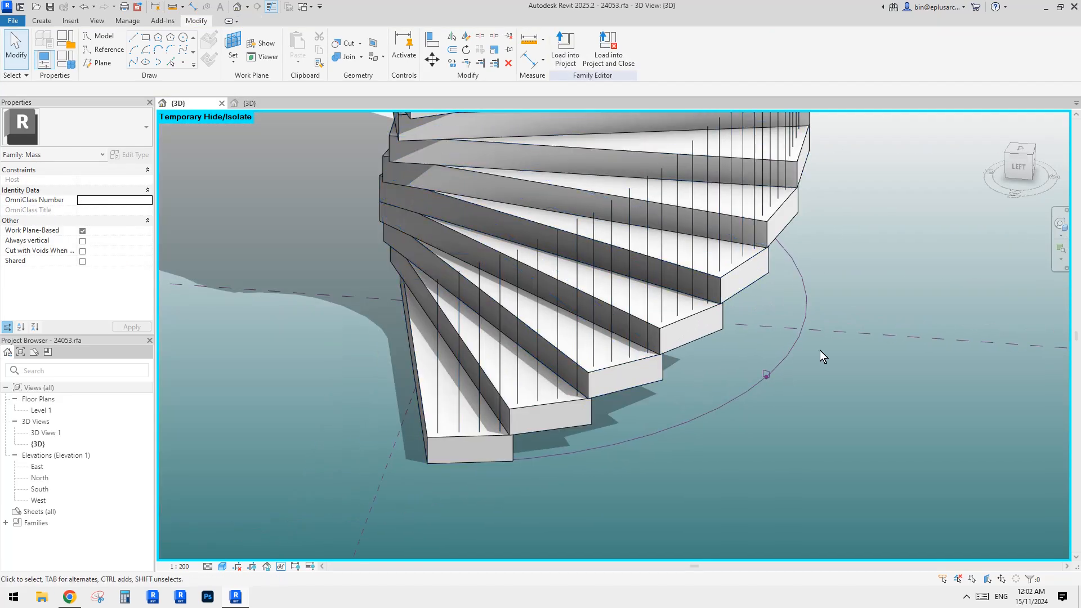
pyautogui.scroll(3, 802, 366)
pyautogui.scroll(-2, 479, 318)
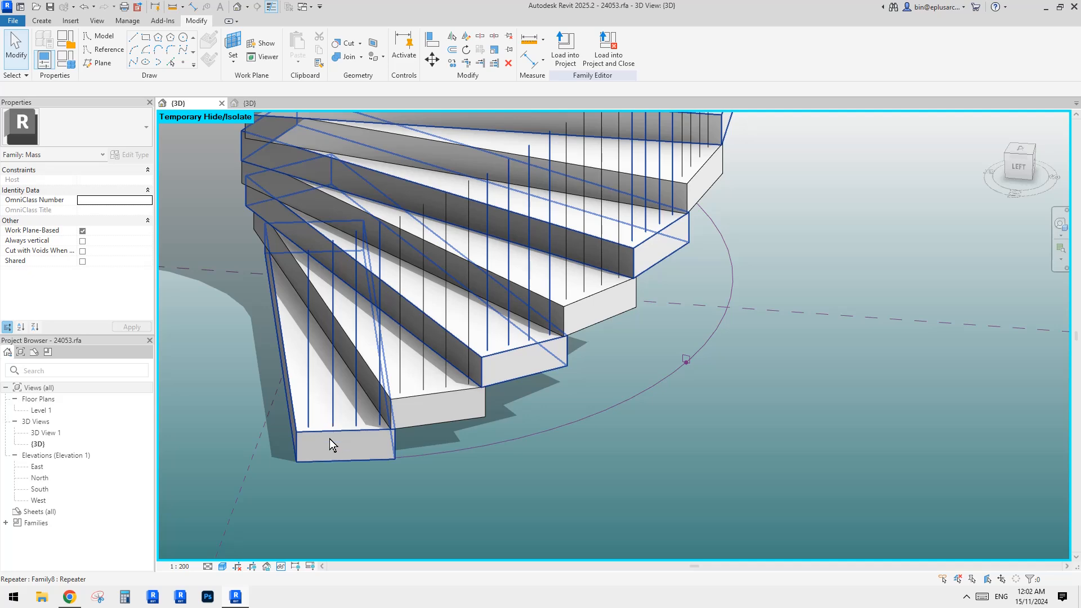
pyautogui.moveTo(510, 389); pyautogui.dragTo(511, 390, button='middle')
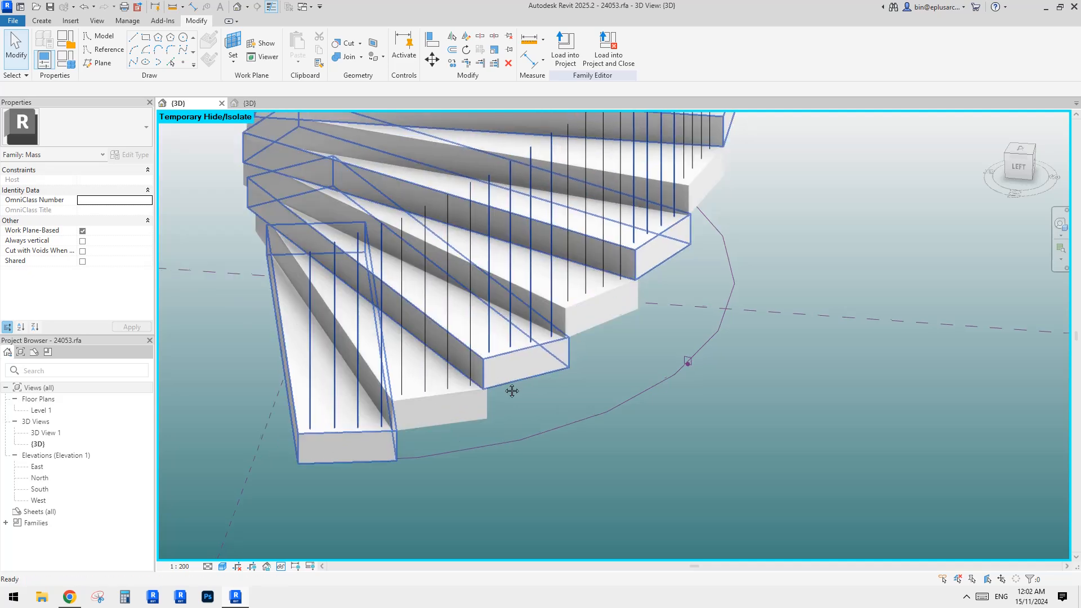
pyautogui.moveTo(584, 398); pyautogui.dragTo(589, 407, button='middle')
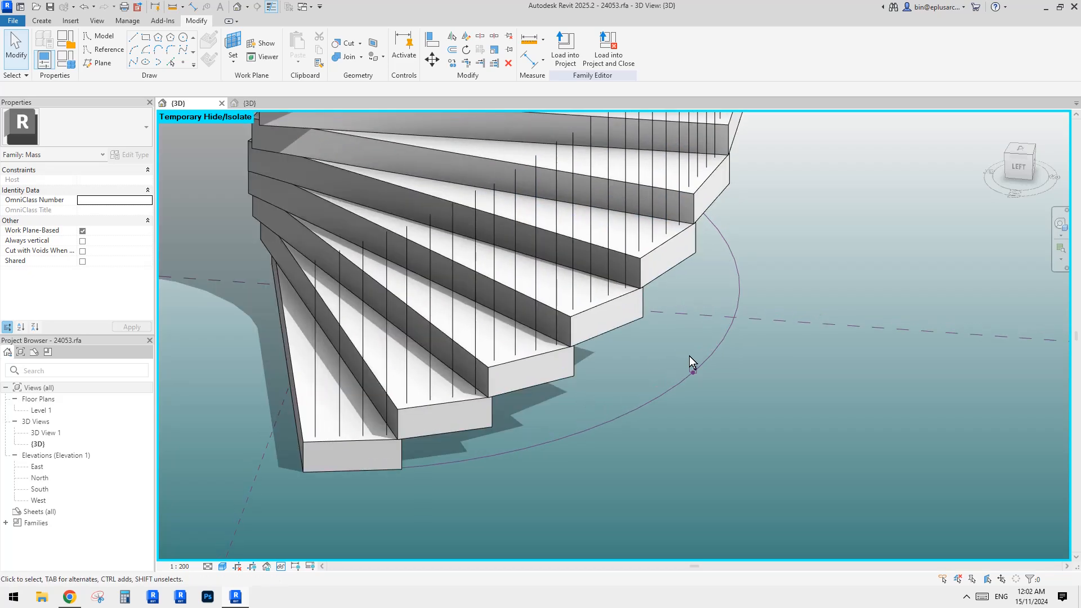
# Step: Move the square profile 1000 vertically upward from the reference point
pyautogui.scroll(2, 721, 359)
pyautogui.click(683, 370)
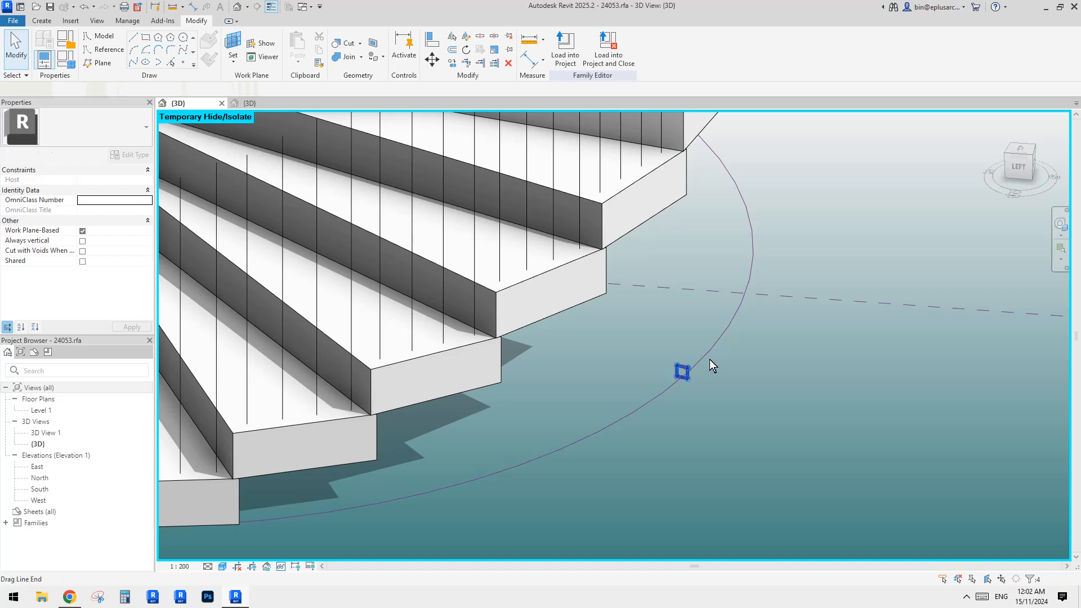
pyautogui.press('m')
pyautogui.press('v')
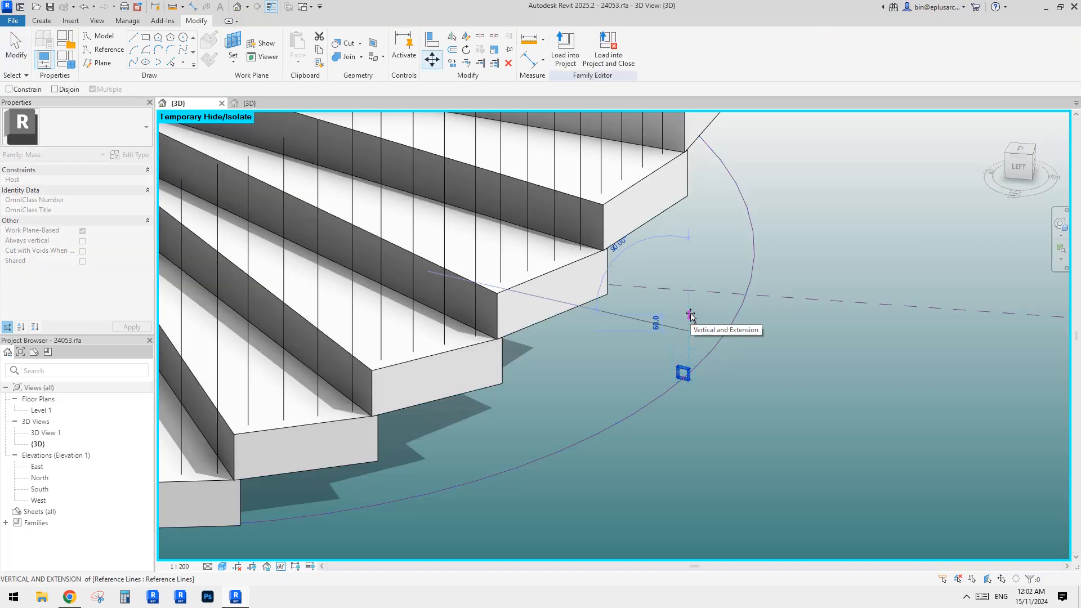
pyautogui.write('1000')
pyautogui.press('Return')
pyautogui.scroll(-3, 732, 282)
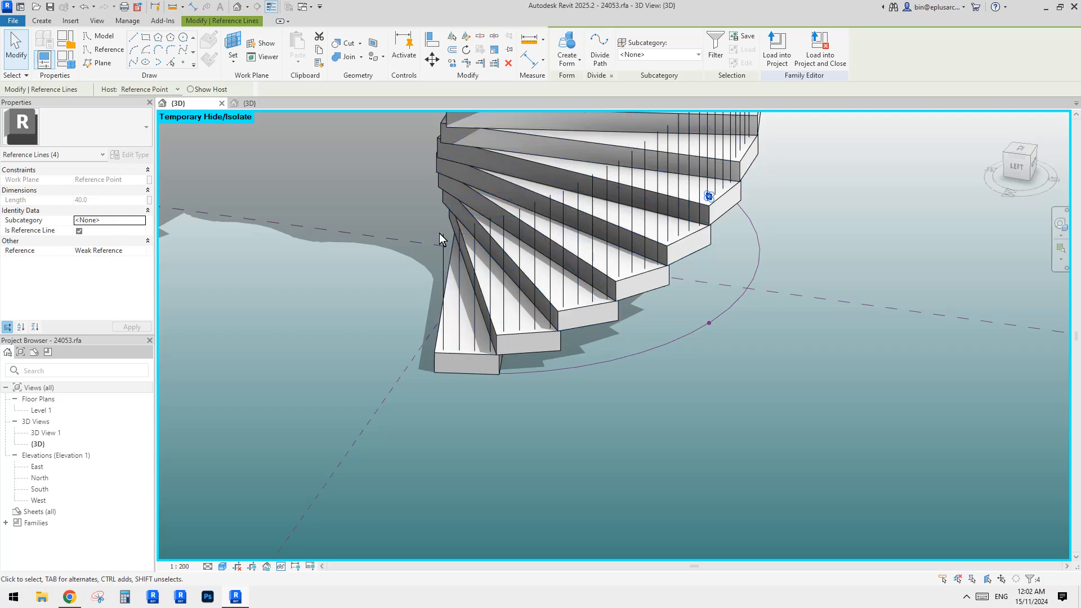
pyautogui.keyDown('shift'); pyautogui.moveTo(443, 233); pyautogui.dragTo(429, 235, button='middle'); pyautogui.keyUp('shift')
pyautogui.press('Escape')
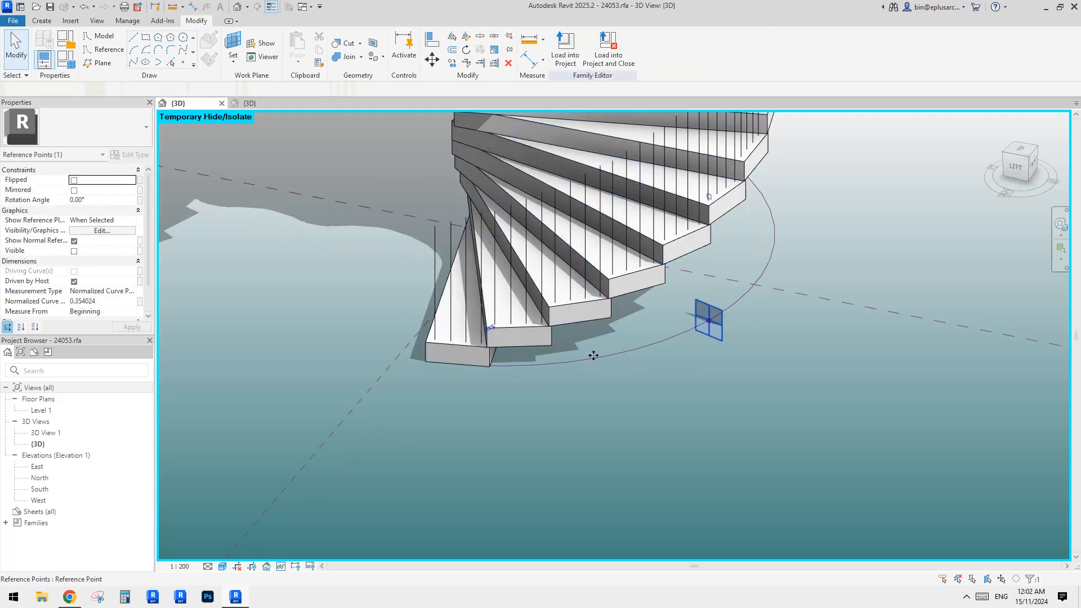
# Step: Slide the profile's host reference point along the arc to its start beneath the lowest tread
pyautogui.moveTo(594, 355); pyautogui.dragTo(438, 361)
pyautogui.keyDown('shift'); pyautogui.moveTo(437, 357); pyautogui.dragTo(605, 249, button='middle'); pyautogui.keyUp('shift')
pyautogui.keyDown('shift'); pyautogui.moveTo(523, 217); pyautogui.dragTo(449, 273, button='middle'); pyautogui.keyUp('shift')
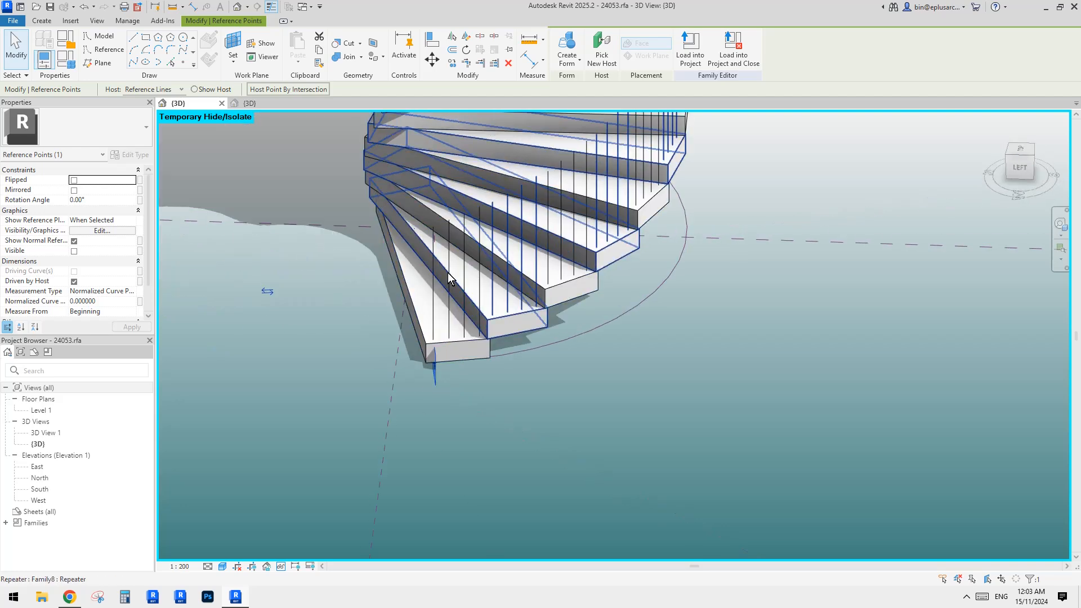
pyautogui.scroll(2, 448, 270)
pyautogui.keyDown('shift'); pyautogui.moveTo(426, 222); pyautogui.dragTo(427, 385, button='middle'); pyautogui.keyUp('shift')
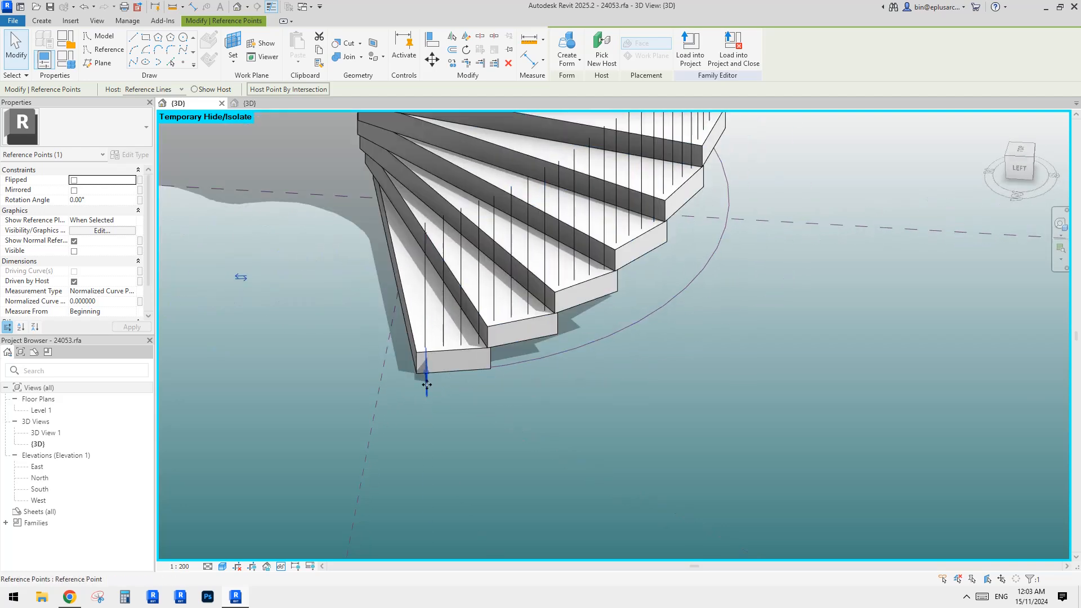
pyautogui.moveTo(591, 355); pyautogui.dragTo(595, 350)
pyautogui.scroll(-1, 596, 350)
pyautogui.moveTo(596, 350)
pyautogui.keyDown('shift'); pyautogui.mouseDown(button='middle')
pyautogui.moveTo(702, 319)
pyautogui.moveTo(655, 306)
pyautogui.moveTo(595, 344)
pyautogui.mouseUp(button='middle'); pyautogui.keyUp('shift')
pyautogui.scroll(2, 598, 341)
pyautogui.moveTo(601, 341); pyautogui.dragTo(399, 390)
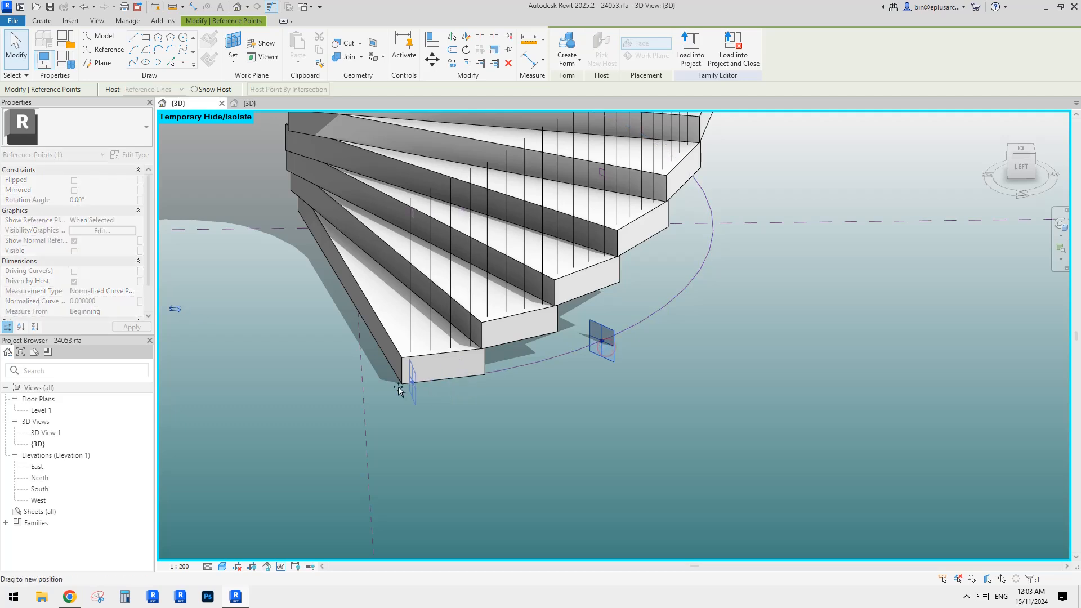
# Step: Move the square profile vertically down so its lower edge rests on the top surface of the lowest tread
pyautogui.keyDown('shift'); pyautogui.moveTo(497, 377); pyautogui.dragTo(402, 211, button='middle'); pyautogui.keyUp('shift')
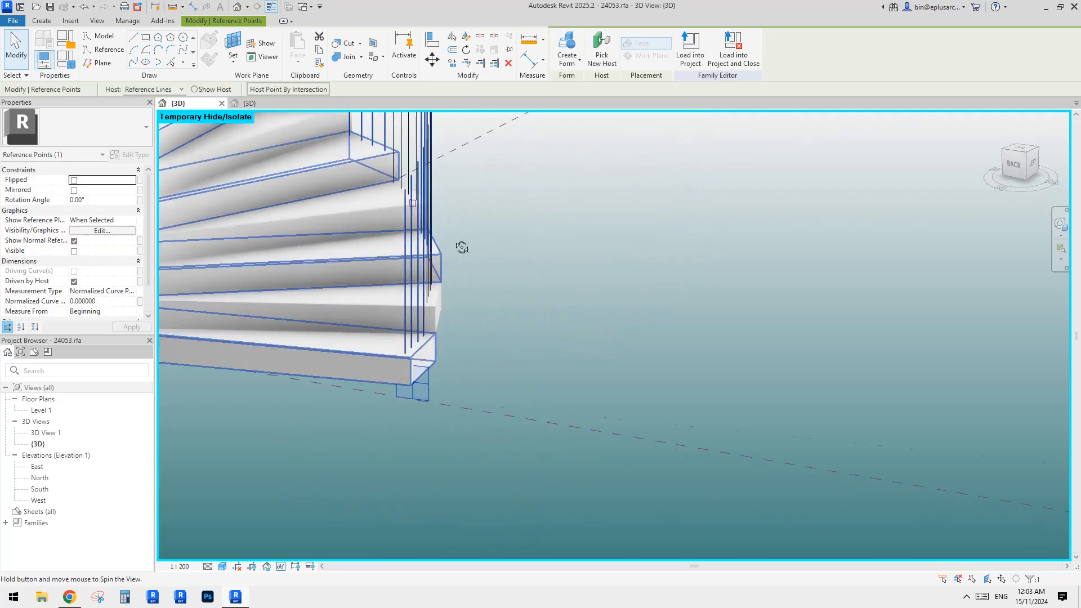
pyautogui.keyDown('shift'); pyautogui.moveTo(418, 367); pyautogui.dragTo(401, 215, button='middle'); pyautogui.keyUp('shift')
pyautogui.click(404, 205)
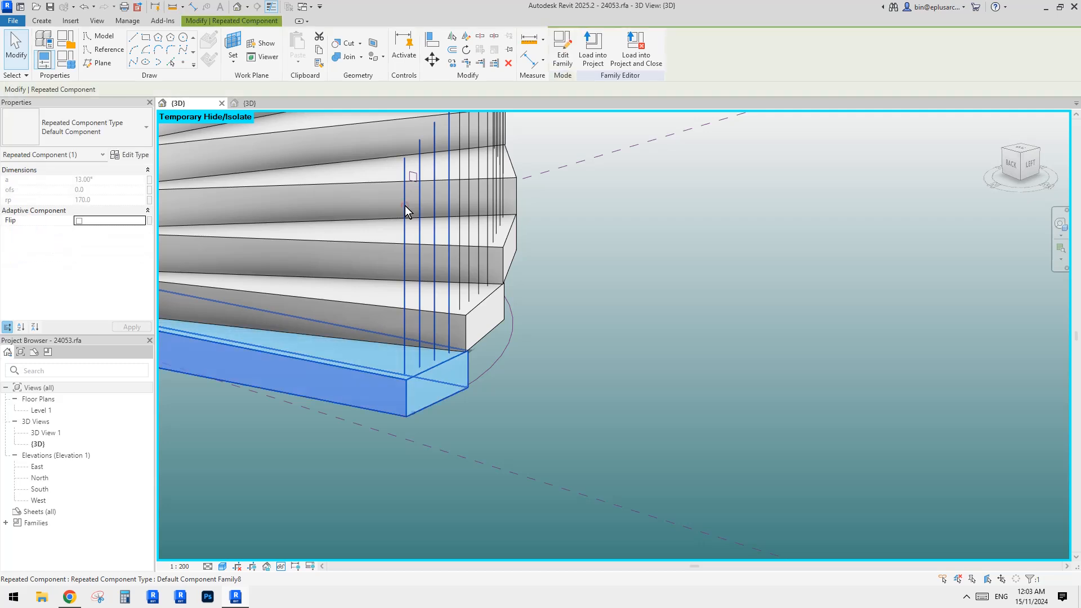
pyautogui.press('Escape')
pyautogui.click(414, 179)
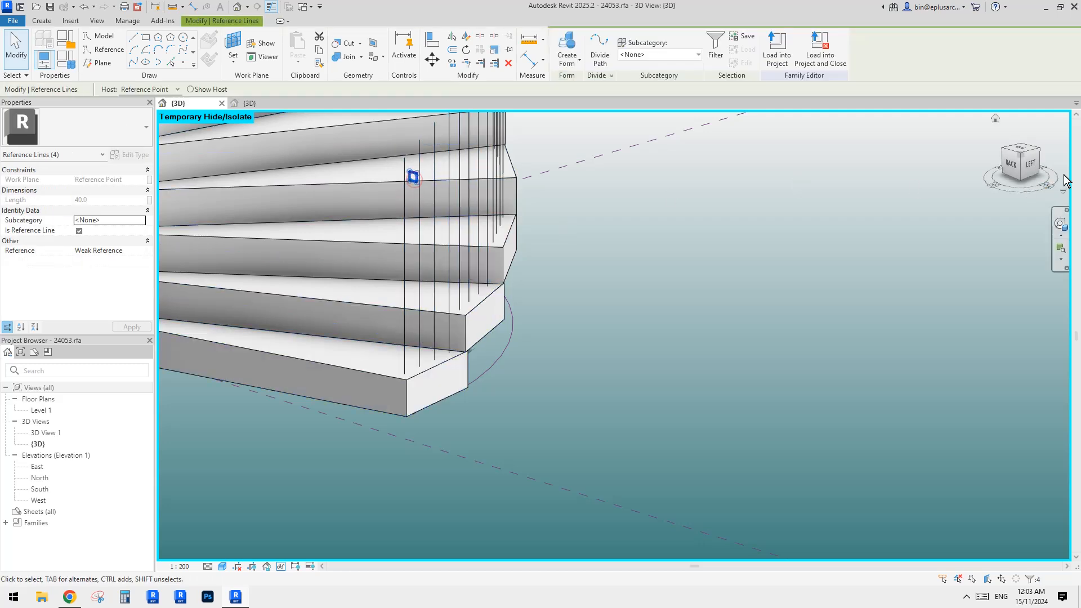
pyautogui.click(1012, 164)
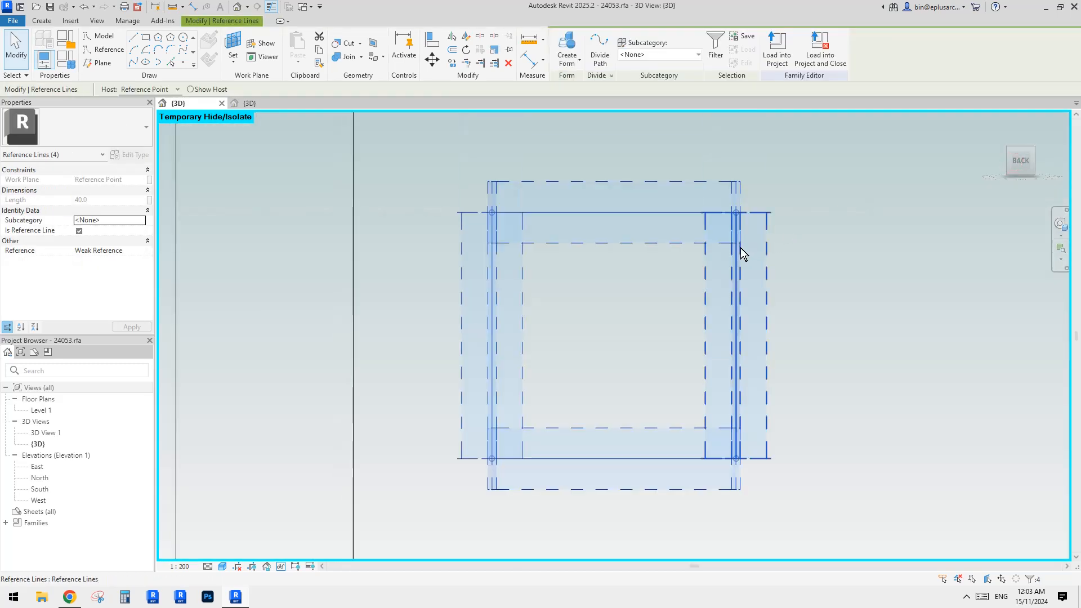
pyautogui.press('m')
pyautogui.press('v')
pyautogui.scroll(-8, 657, 302)
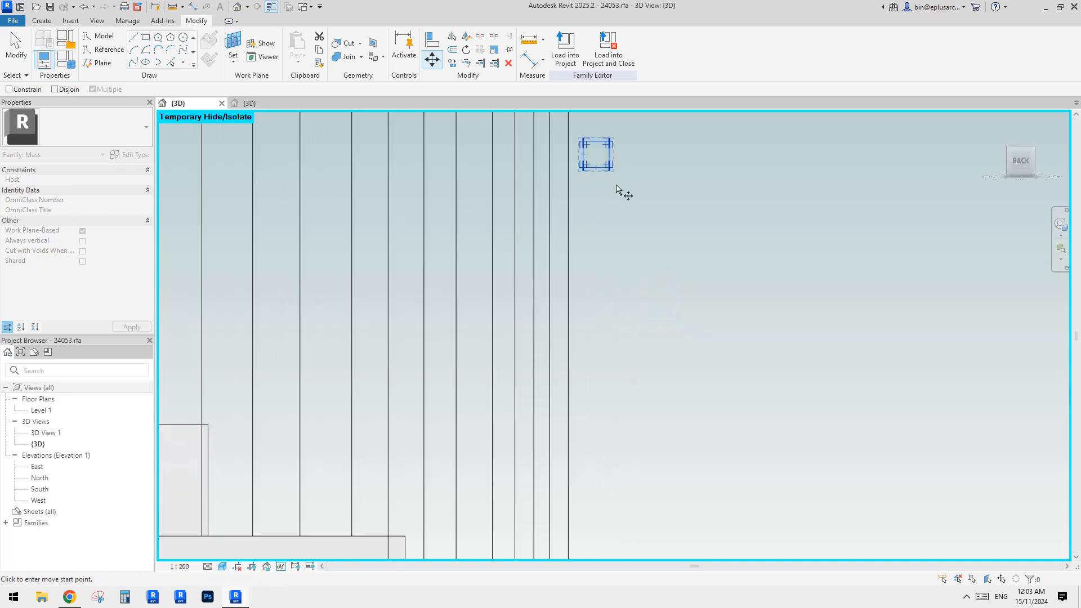
pyautogui.moveTo(600, 295); pyautogui.dragTo(584, 155, button='middle')
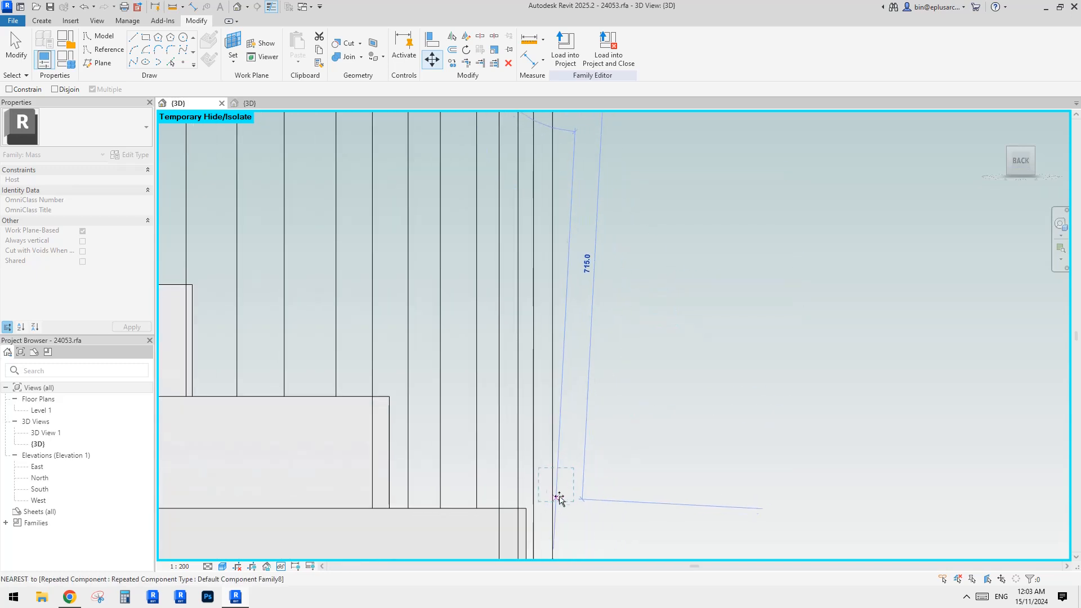
pyautogui.scroll(-2, 560, 498)
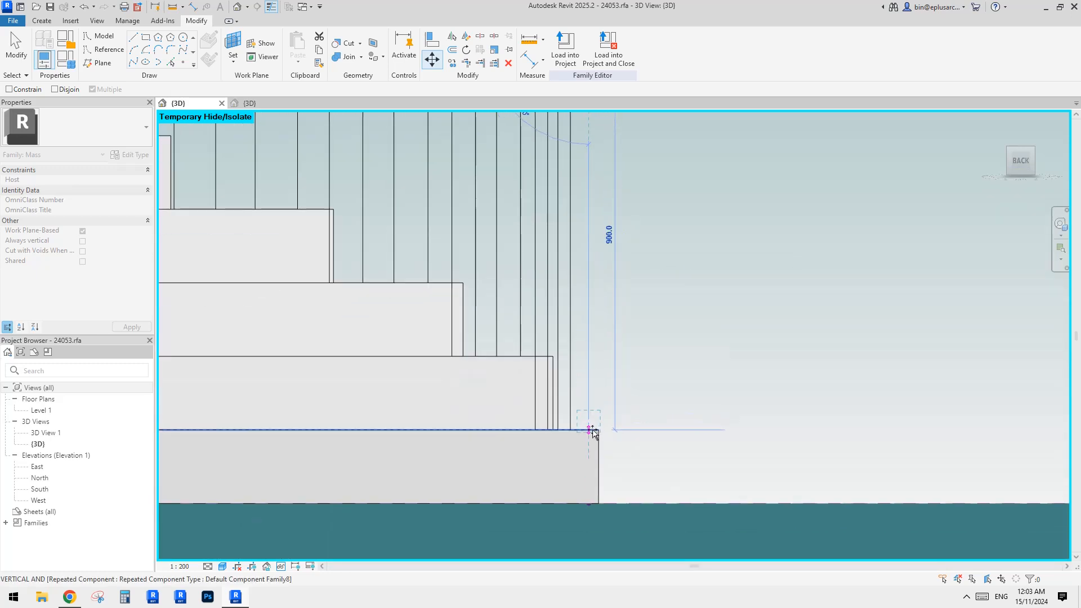
pyautogui.click(593, 430)
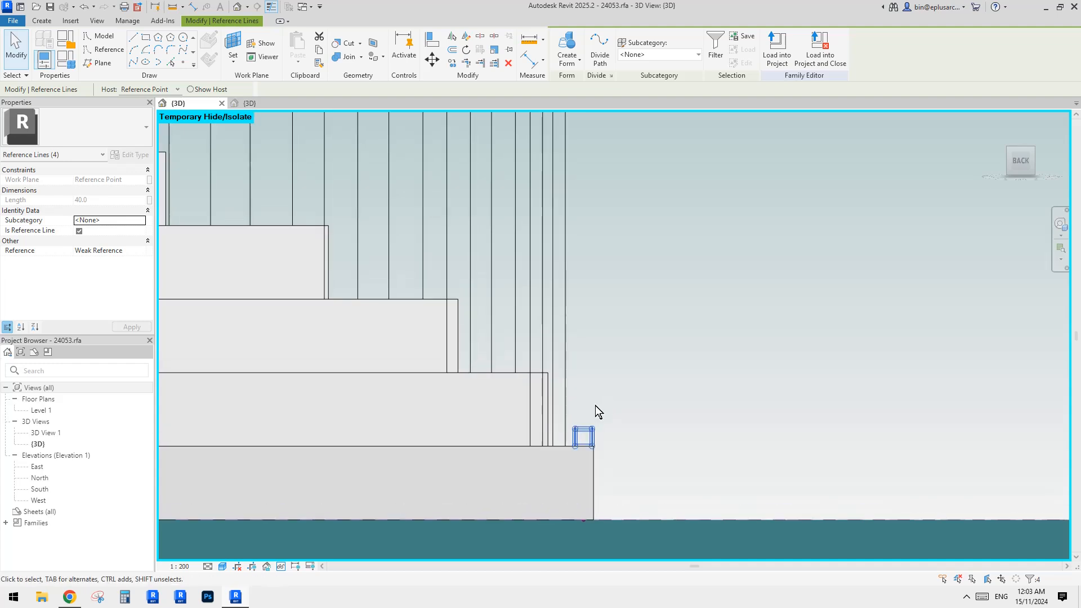
pyautogui.scroll(-2, 610, 404)
pyautogui.click(761, 328)
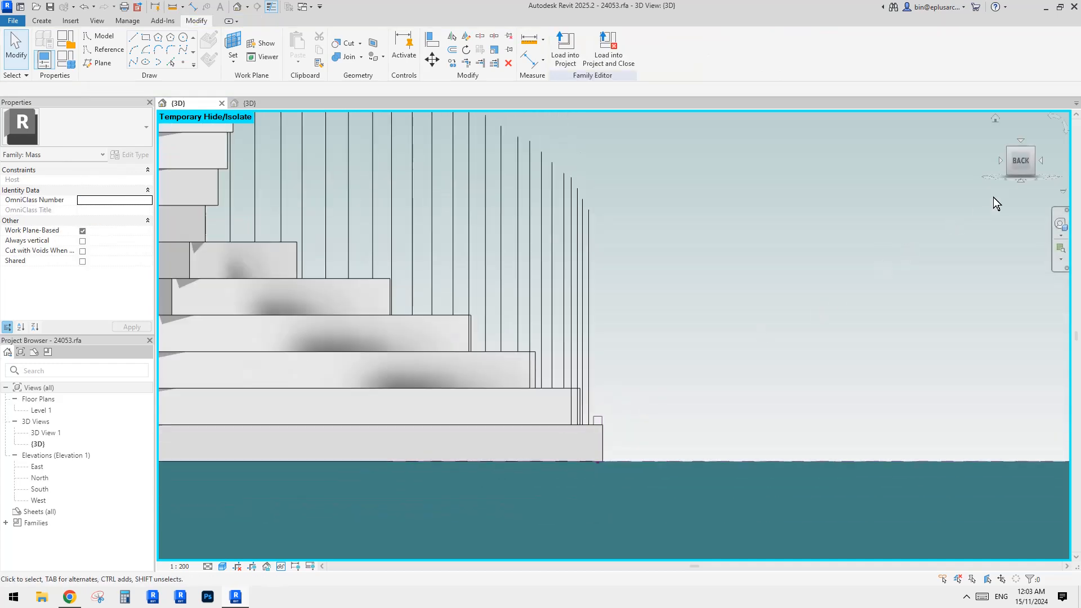
# Step: Try to move the square profile 1000 upward, starting from the lower end of the first baluster
pyautogui.click(1042, 162)
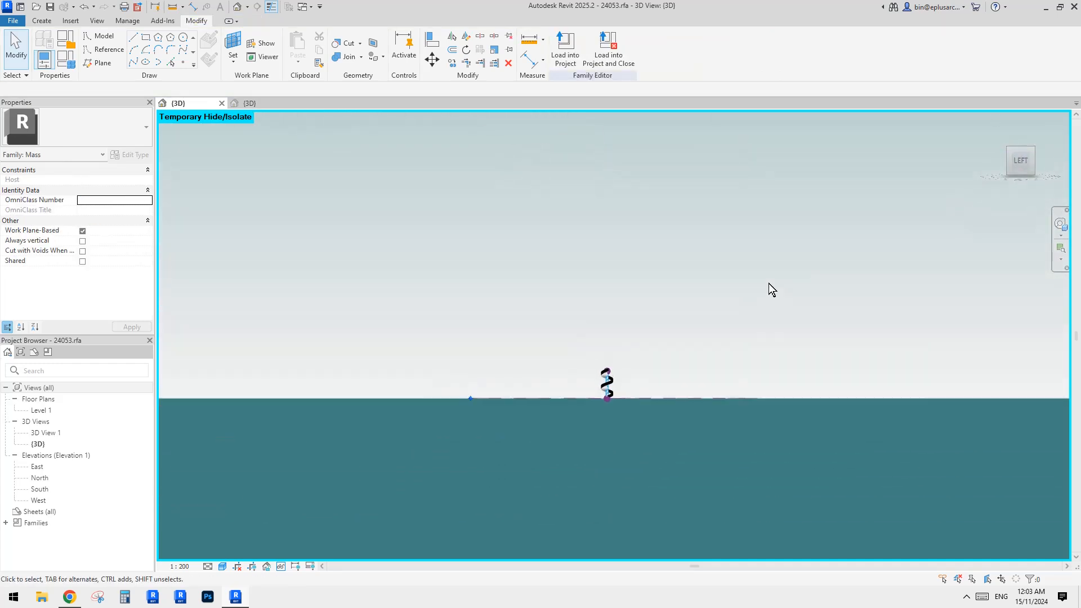
pyautogui.scroll(6, 604, 406)
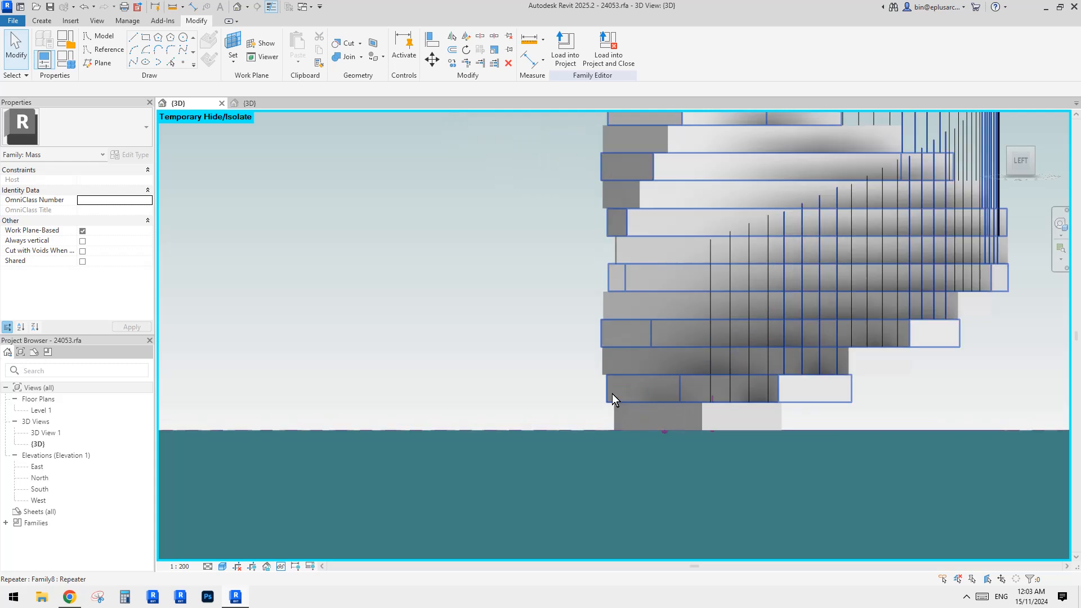
pyautogui.scroll(5, 671, 427)
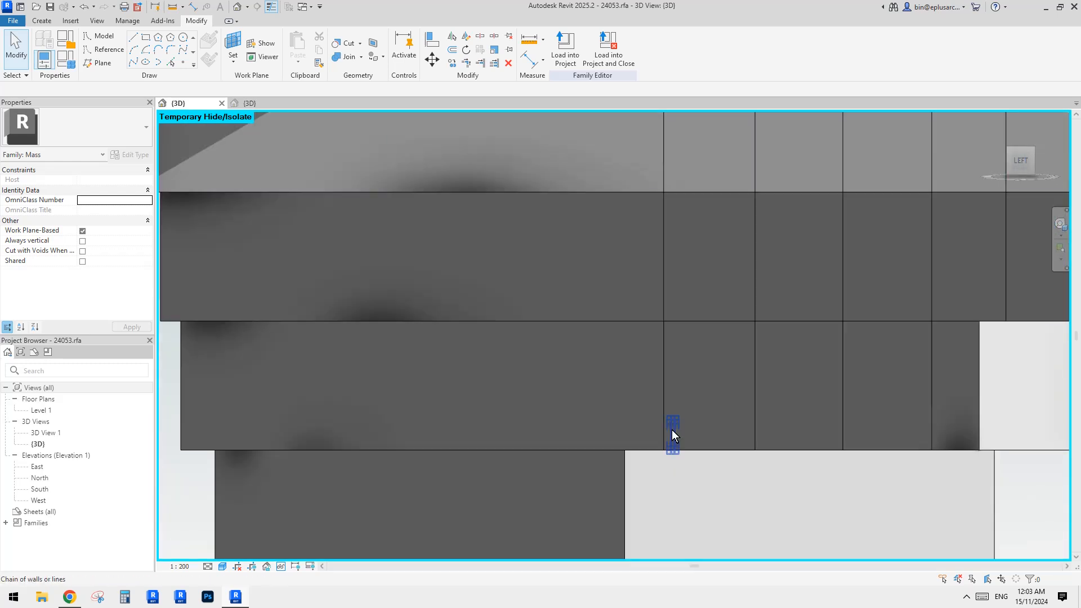
pyautogui.click(674, 431)
pyautogui.scroll(-5, 677, 431)
pyautogui.moveTo(694, 410); pyautogui.dragTo(646, 430, button='middle')
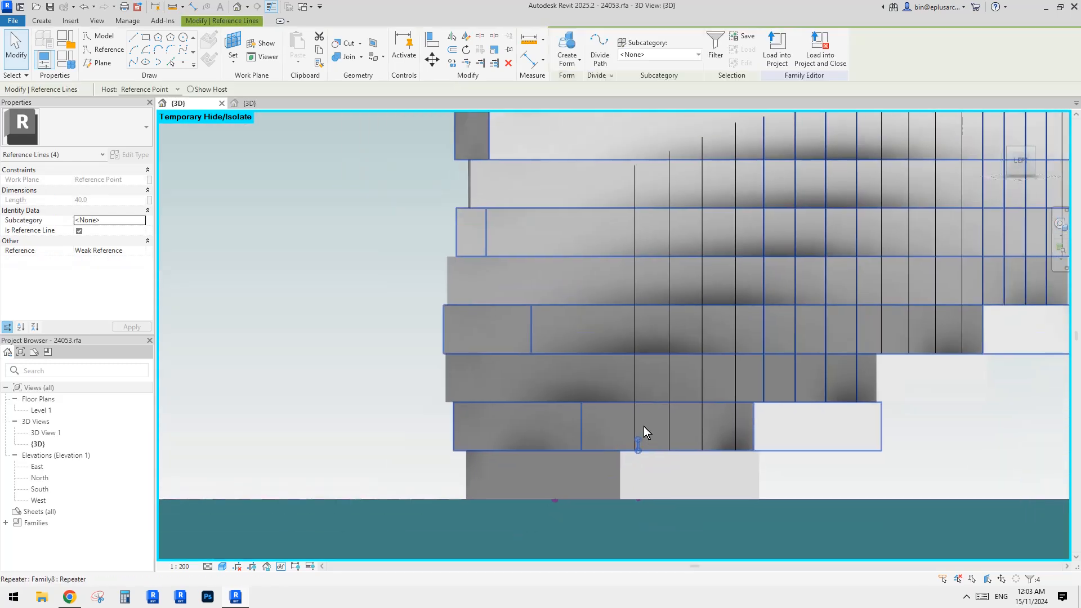
pyautogui.press('m')
pyautogui.press('v')
pyautogui.scroll(3, 637, 453)
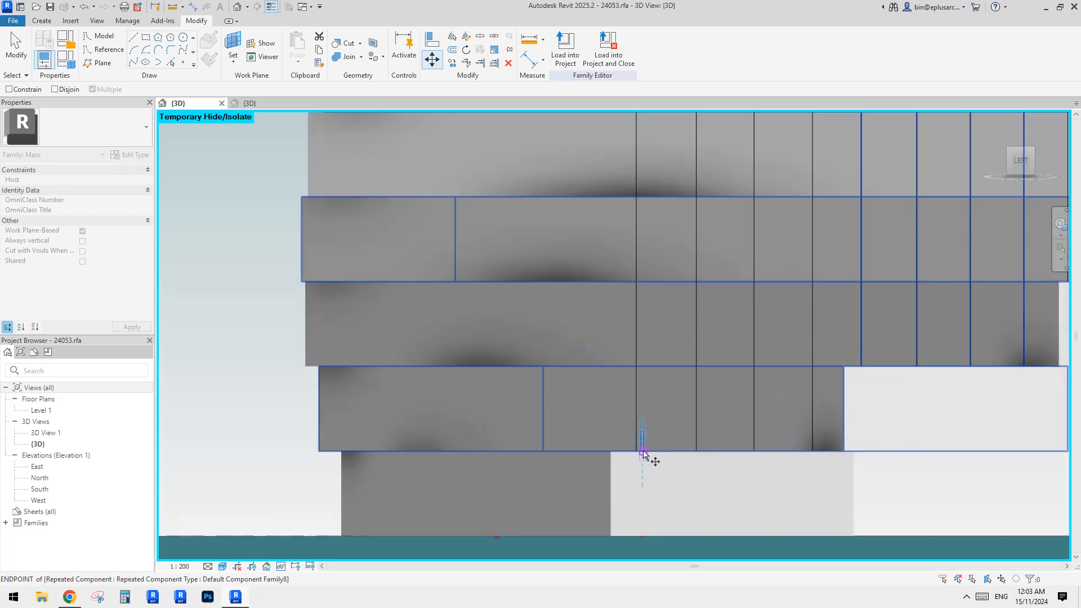
pyautogui.click(637, 453)
pyautogui.scroll(-3, 643, 319)
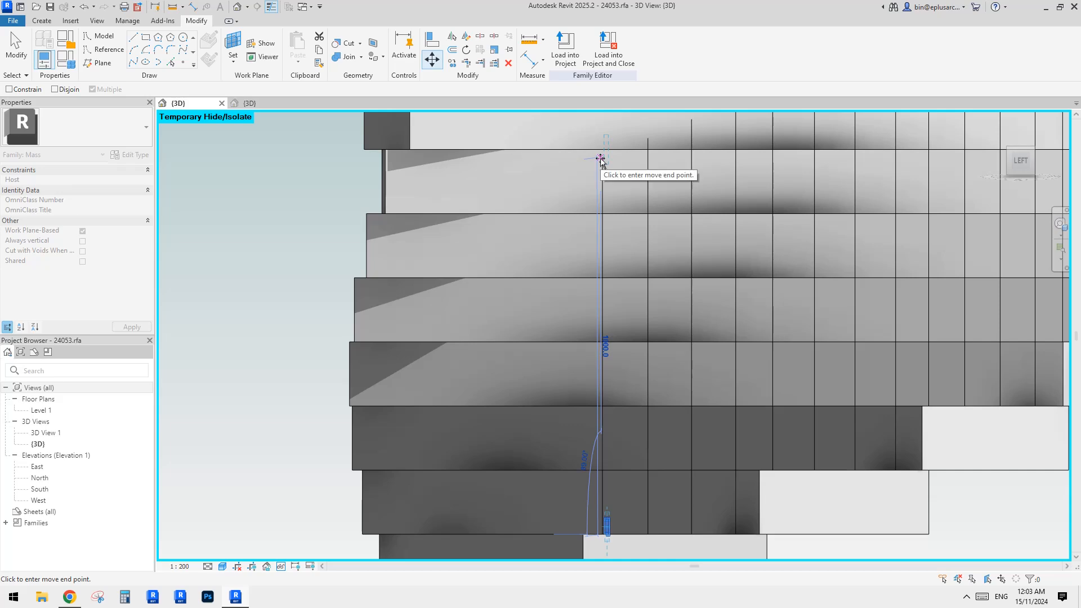
pyautogui.click(601, 158)
pyautogui.press('Escape')
# Step: Move the square profile 1000 vertically upward from the top of the lowest tread to handrail height
pyautogui.scroll(-5, 605, 318)
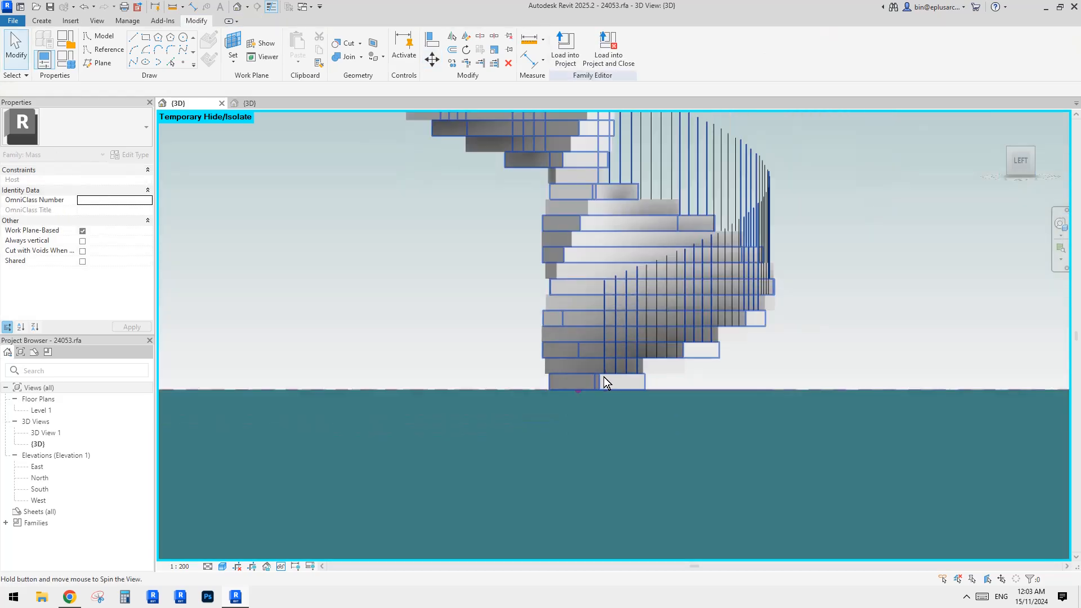
pyautogui.keyDown('shift'); pyautogui.moveTo(604, 377); pyautogui.dragTo(771, 393, button='middle'); pyautogui.keyUp('shift')
pyautogui.scroll(2, 859, 374)
pyautogui.moveTo(858, 374); pyautogui.dragTo(602, 362, button='middle')
pyautogui.scroll(1, 684, 371)
pyautogui.click(658, 375)
pyautogui.press('m')
pyautogui.press('v')
pyautogui.click(734, 293)
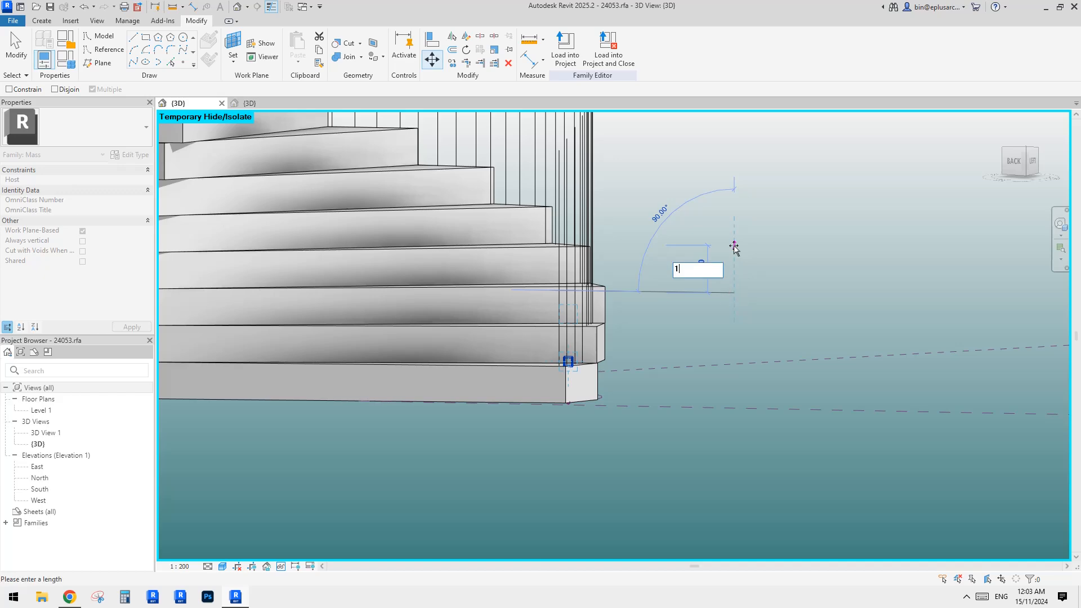
pyautogui.press('Return')
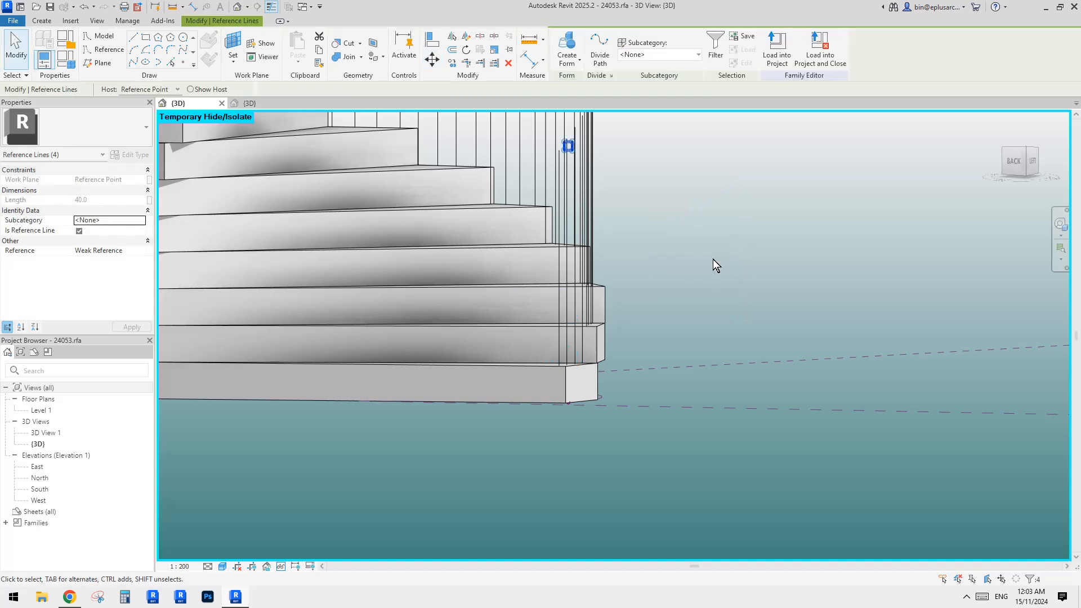
pyautogui.press('Escape')
# Step: Copy the reference point at the arc's start together with its square profile to the empty area beside the stair
pyautogui.keyDown('shift'); pyautogui.moveTo(713, 259); pyautogui.dragTo(418, 342, button='middle'); pyautogui.keyUp('shift')
pyautogui.moveTo(520, 432); pyautogui.dragTo(444, 340)
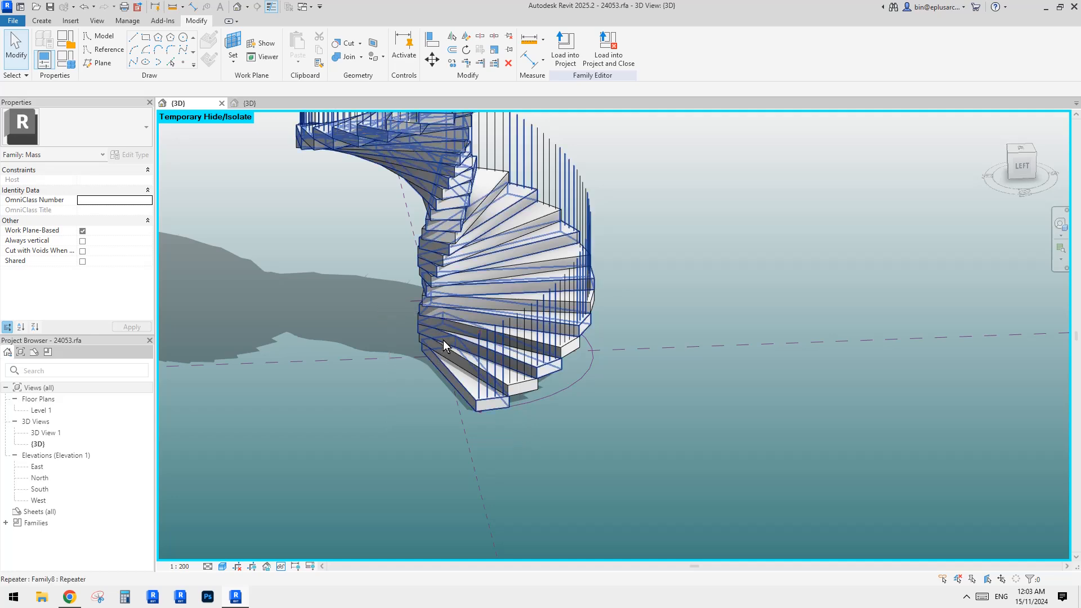
pyautogui.click(444, 340)
pyautogui.press('Escape')
pyautogui.scroll(2, 481, 404)
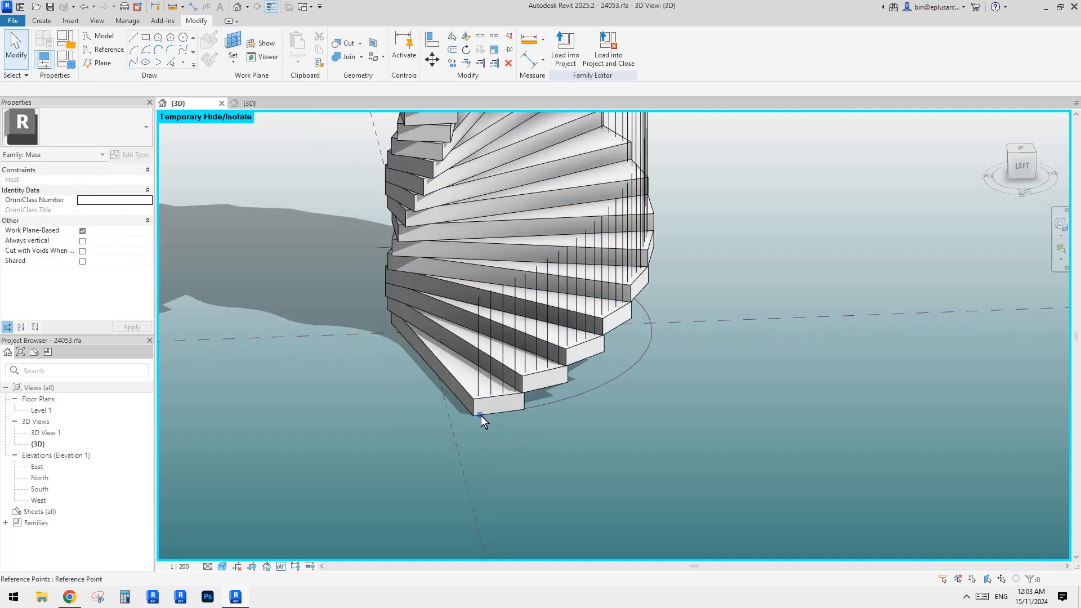
pyautogui.click(481, 417)
pyautogui.press('Tab')
pyautogui.keyDown('ctrl'); pyautogui.click(484, 300); pyautogui.keyUp('ctrl')
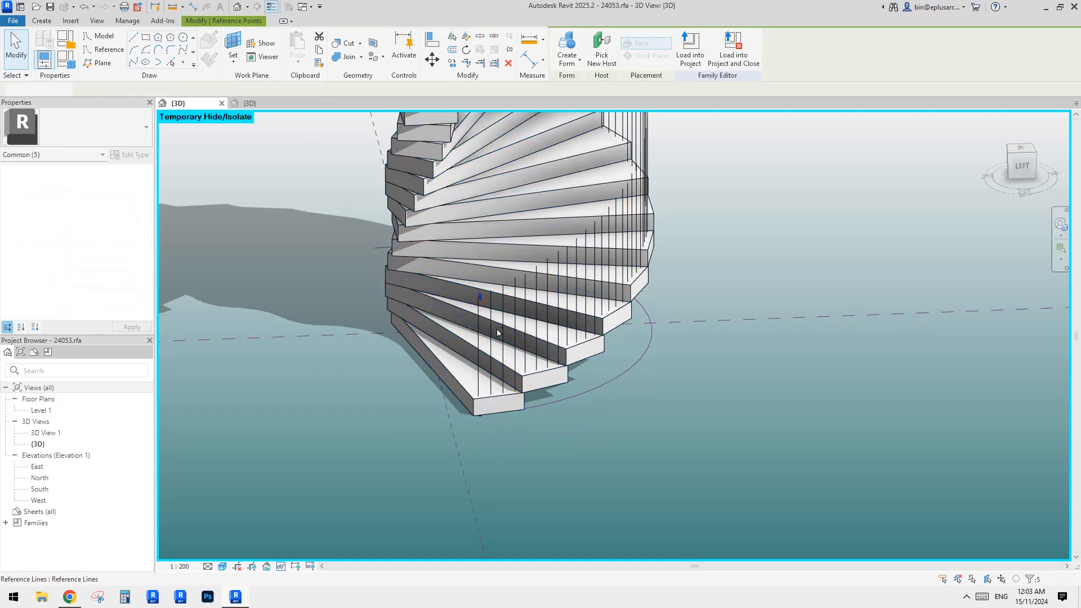
pyautogui.keyDown('ctrl'); pyautogui.moveTo(507, 413); pyautogui.dragTo(596, 441); pyautogui.keyUp('ctrl')
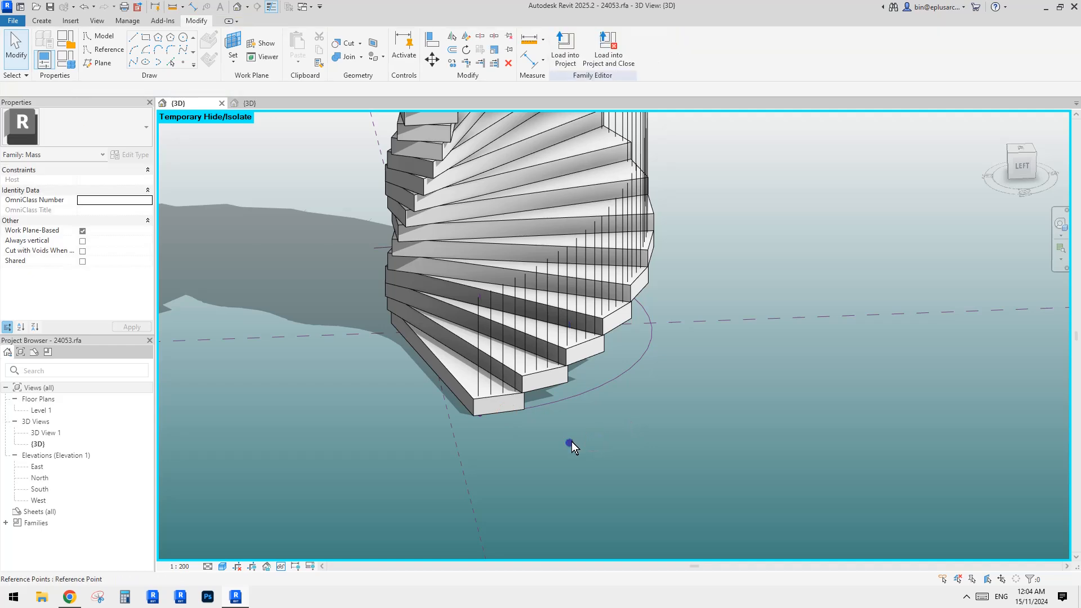
# Step: Re-host the copied reference point onto the opposite end of the Level 1 reference arc
pyautogui.click(571, 442)
pyautogui.click(606, 43)
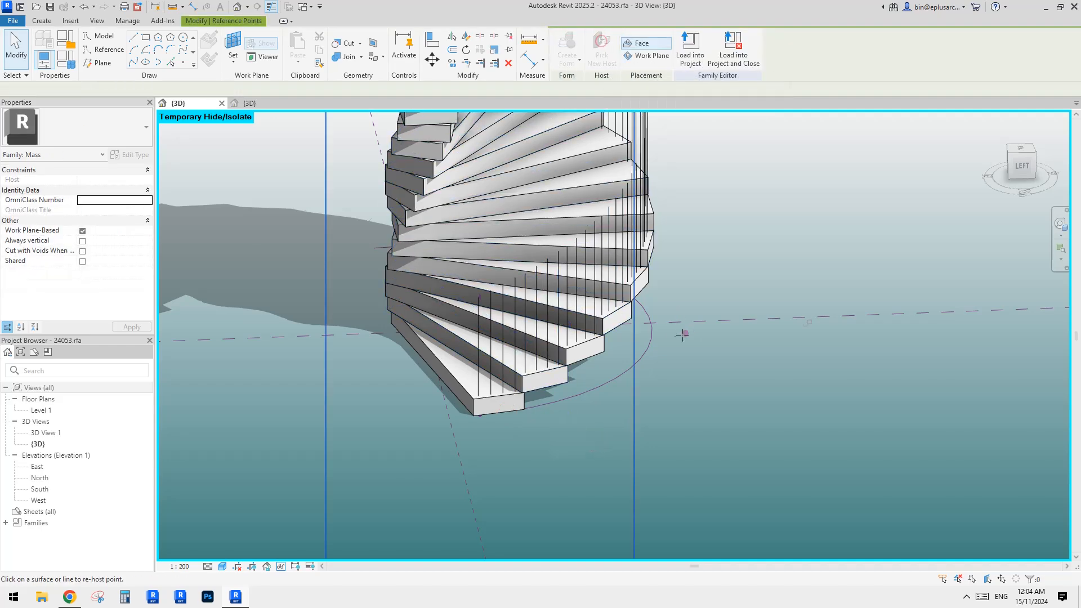
pyautogui.keyDown('shift'); pyautogui.moveTo(683, 333); pyautogui.dragTo(495, 345, button='middle'); pyautogui.keyUp('shift')
pyautogui.scroll(3, 465, 337)
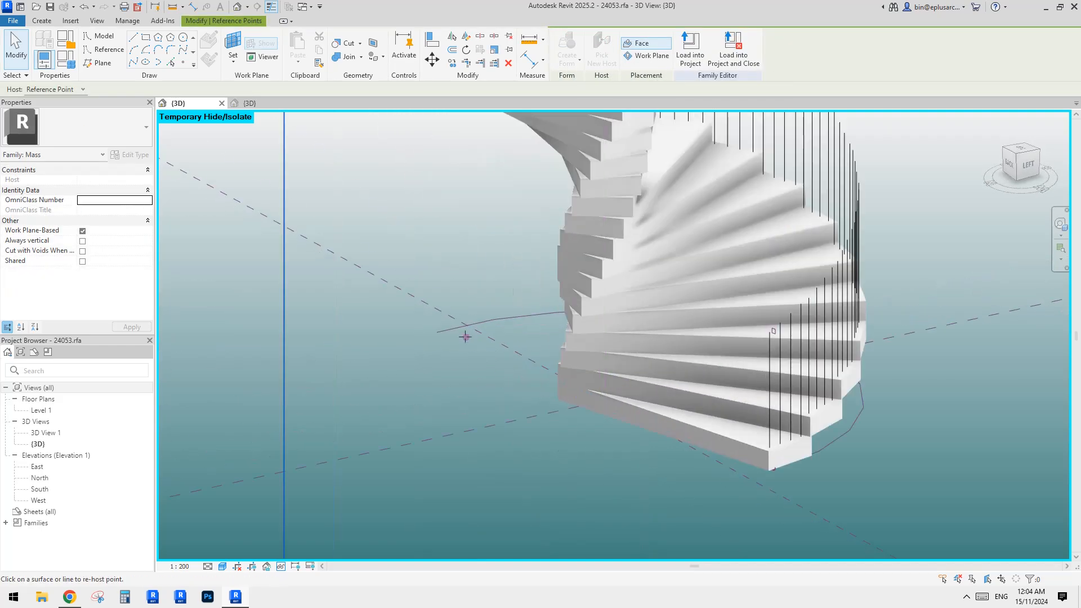
pyautogui.click(446, 330)
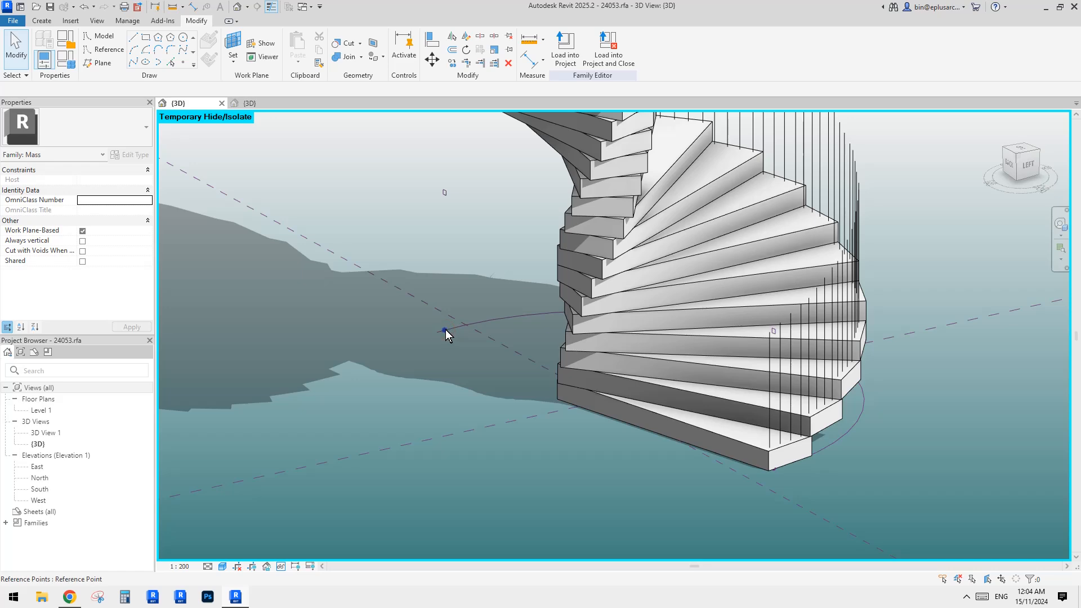
pyautogui.click(445, 329)
# Step: Move the copied square profile vertically upward to the level of the tread above the arc's far end
pyautogui.moveTo(425, 323)
pyautogui.keyDown('shift'); pyautogui.mouseDown(button='middle')
pyautogui.moveTo(489, 313)
pyautogui.moveTo(507, 292)
pyautogui.moveTo(516, 316)
pyautogui.moveTo(505, 325)
pyautogui.moveTo(736, 299)
pyautogui.moveTo(682, 299)
pyautogui.moveTo(697, 299)
pyautogui.mouseUp(button='middle'); pyautogui.keyUp('shift')
pyautogui.scroll(2, 486, 315)
pyautogui.click(487, 315)
pyautogui.click(521, 295)
pyautogui.press('m')
pyautogui.press('v')
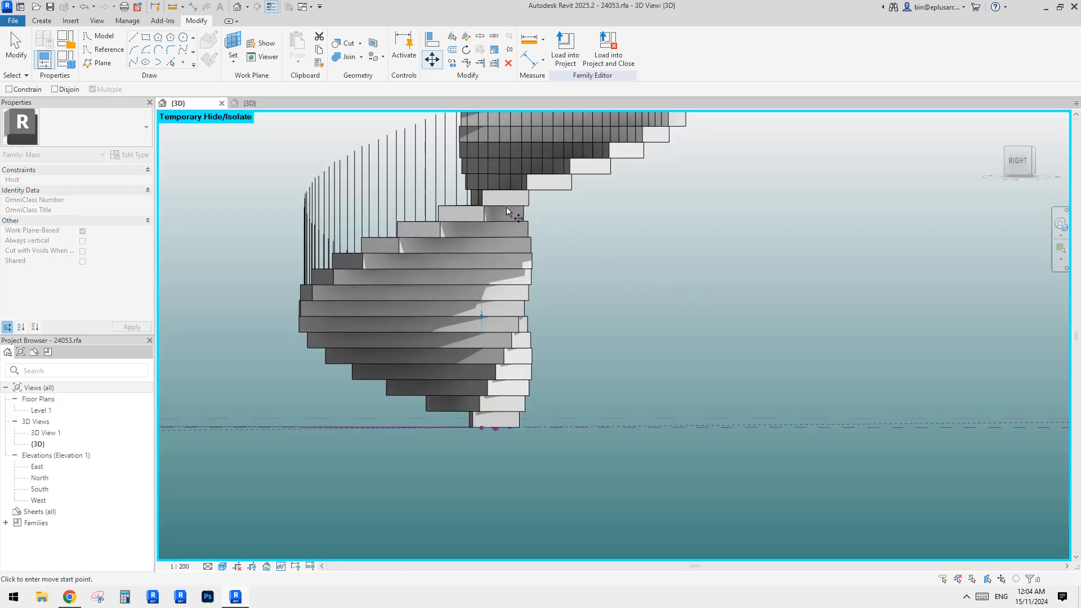
pyautogui.keyDown('shift'); pyautogui.moveTo(502, 293); pyautogui.dragTo(696, 307, button='middle'); pyautogui.keyUp('shift')
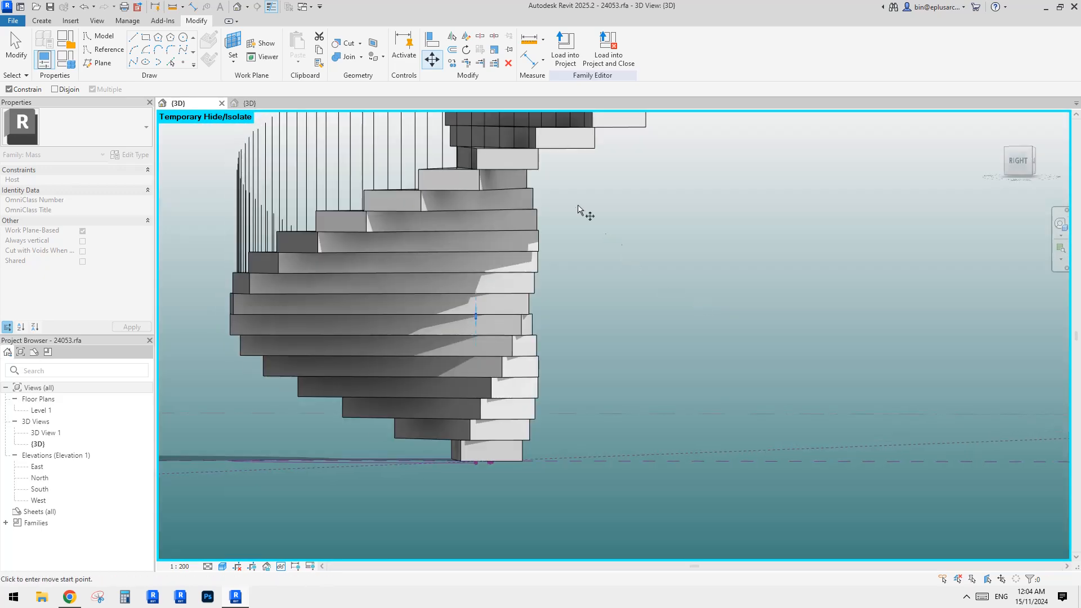
pyautogui.keyDown('shift'); pyautogui.moveTo(571, 266); pyautogui.dragTo(459, 290, button='middle'); pyautogui.keyUp('shift')
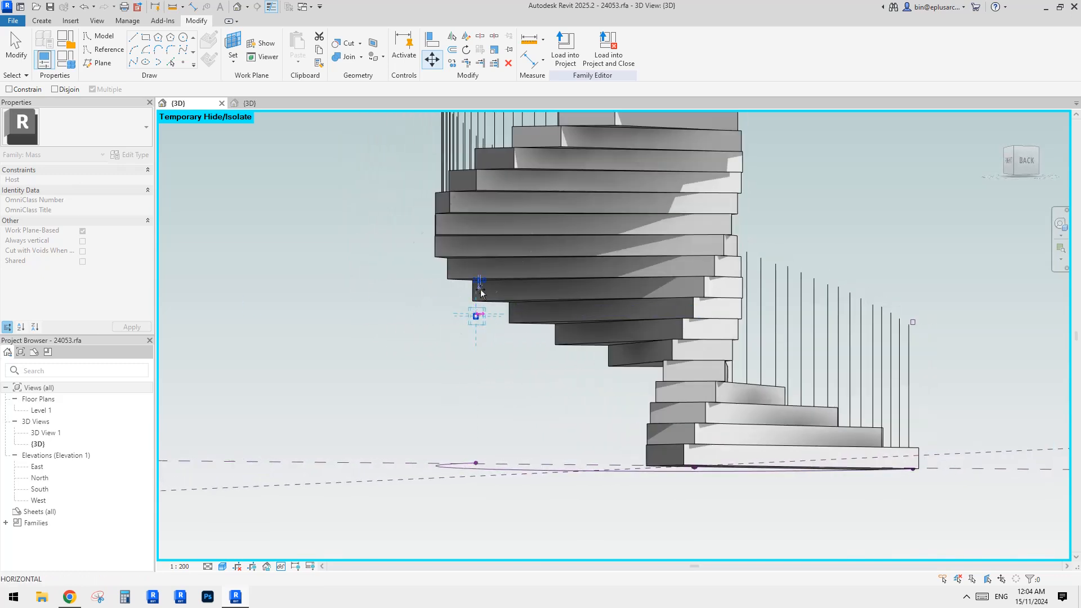
pyautogui.click(476, 152)
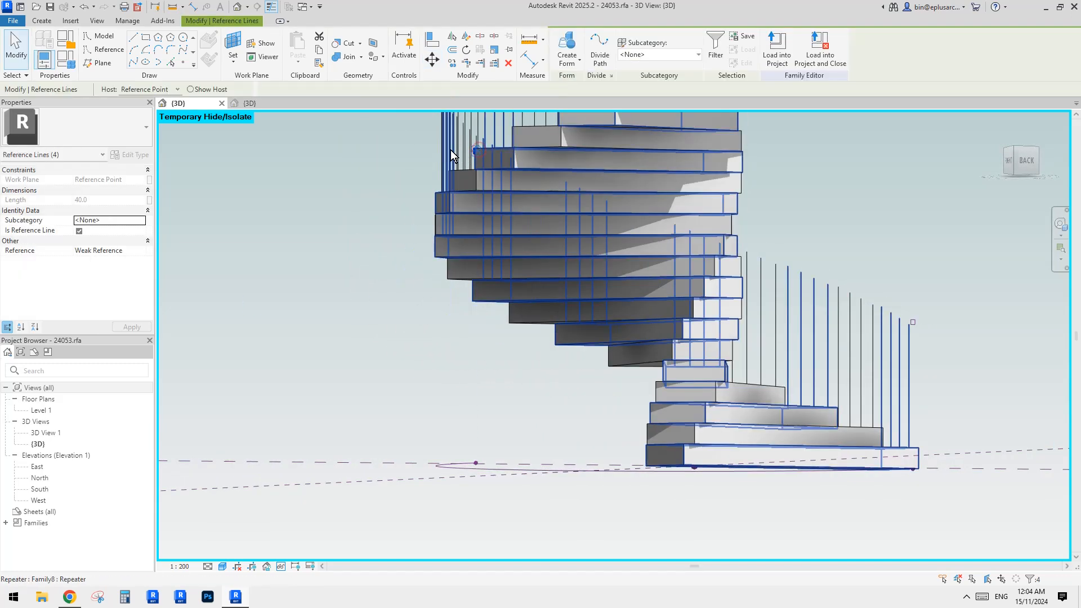
# Step: Move the copied square profile another 1000 vertically upward from the tread to the top of the balusters
pyautogui.moveTo(512, 189); pyautogui.dragTo(552, 239, button='middle')
pyautogui.scroll(2, 484, 206)
pyautogui.moveTo(481, 206); pyautogui.dragTo(465, 308, button='middle')
pyautogui.press('m')
pyautogui.press('v')
pyautogui.click(311, 218)
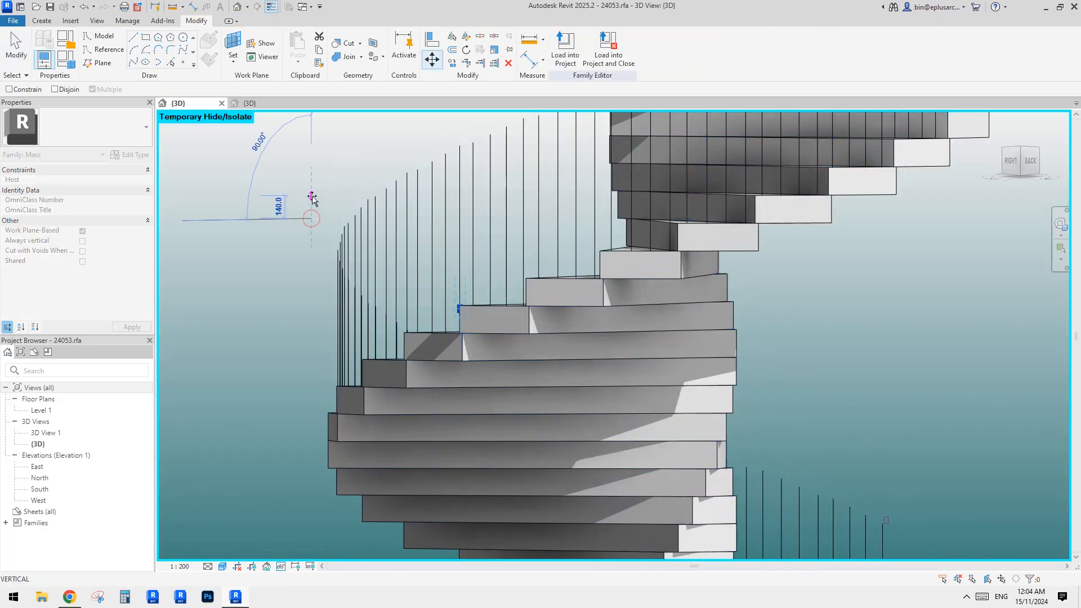
pyautogui.write('1000')
pyautogui.press('Return')
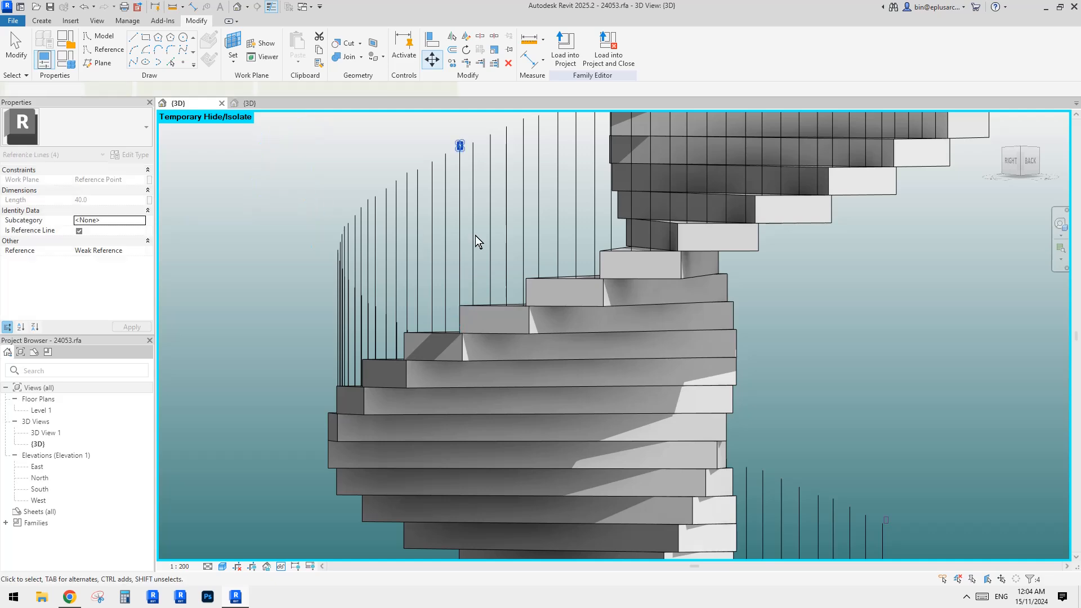
# Step: Create a solid handrail form from the two square profiles and the reference arc, and check it against the balusters
pyautogui.scroll(-4, 495, 225)
pyautogui.keyDown('shift'); pyautogui.moveTo(518, 258); pyautogui.dragTo(515, 226, button='middle'); pyautogui.keyUp('shift')
pyautogui.moveTo(515, 227); pyautogui.dragTo(516, 228)
pyautogui.keyDown('shift'); pyautogui.moveTo(516, 227); pyautogui.dragTo(498, 215, button='middle'); pyautogui.keyUp('shift')
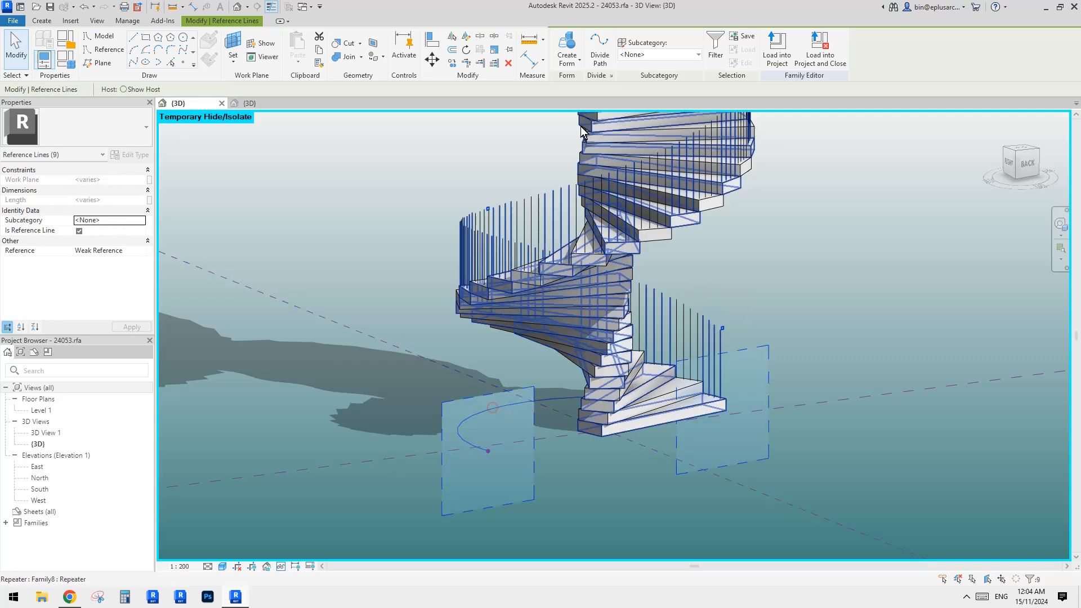
pyautogui.click(805, 287)
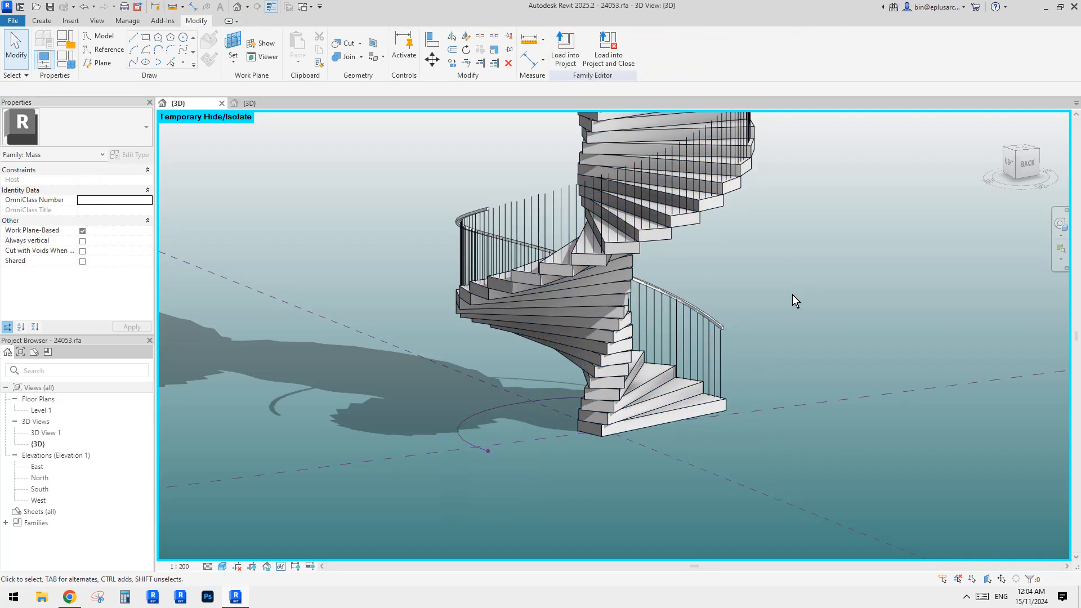
pyautogui.keyDown('shift'); pyautogui.moveTo(781, 305); pyautogui.dragTo(731, 320, button='middle'); pyautogui.keyUp('shift')
pyautogui.scroll(2, 734, 318)
pyautogui.click(784, 317)
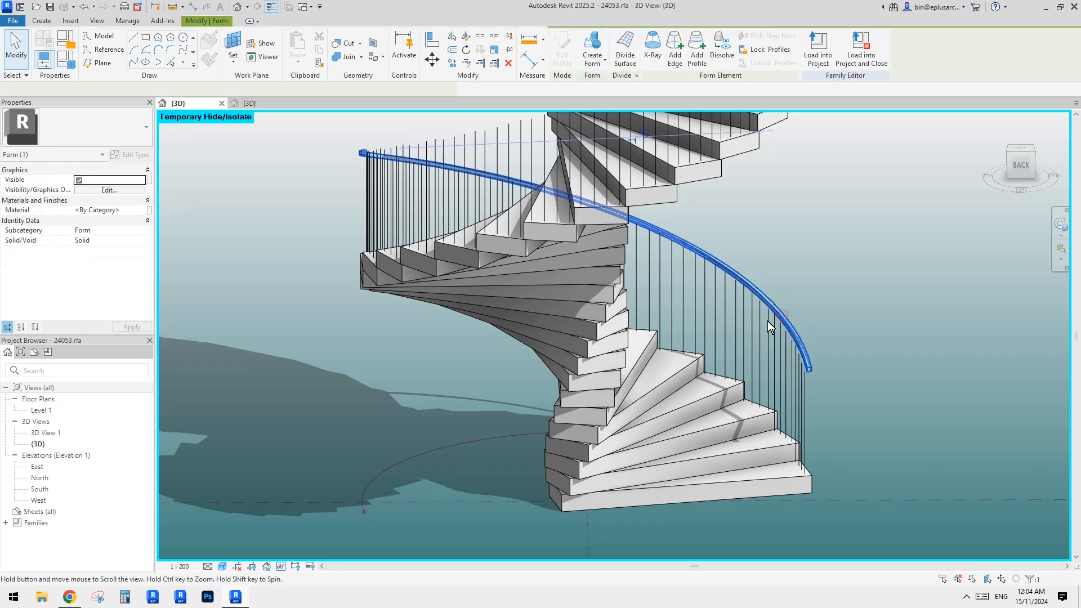
pyautogui.scroll(-1, 726, 290)
pyautogui.scroll(-2, 402, 233)
pyautogui.click(751, 297)
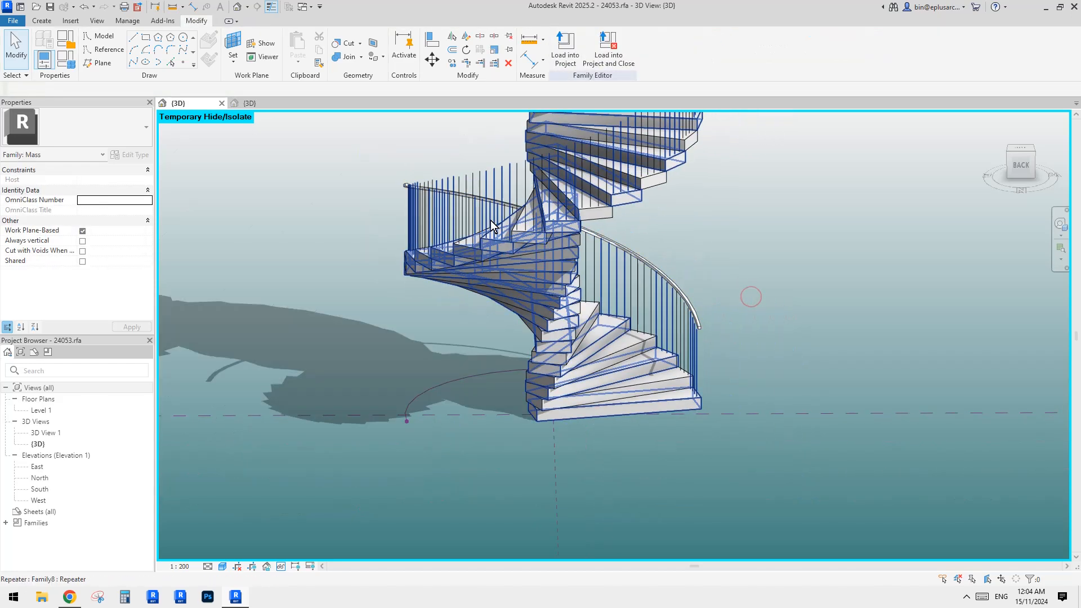
# Step: Examine the handrail form from several sides, comparing its curve and both ends with the baluster tops along the flight
pyautogui.moveTo(659, 232); pyautogui.dragTo(657, 245, button='middle')
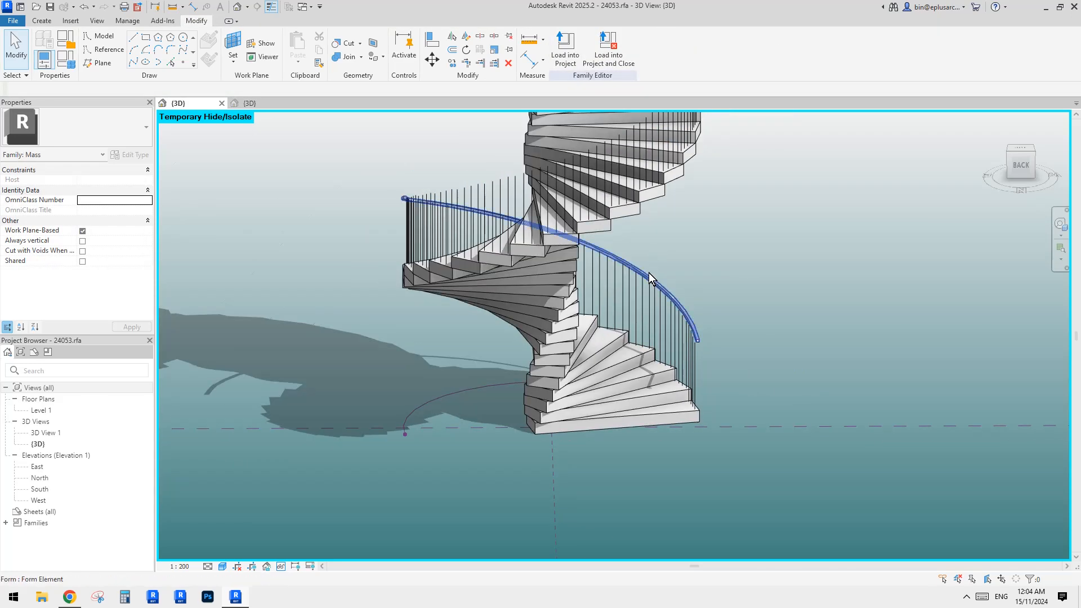
pyautogui.keyDown('shift'); pyautogui.moveTo(690, 287); pyautogui.dragTo(702, 293, button='middle'); pyautogui.keyUp('shift')
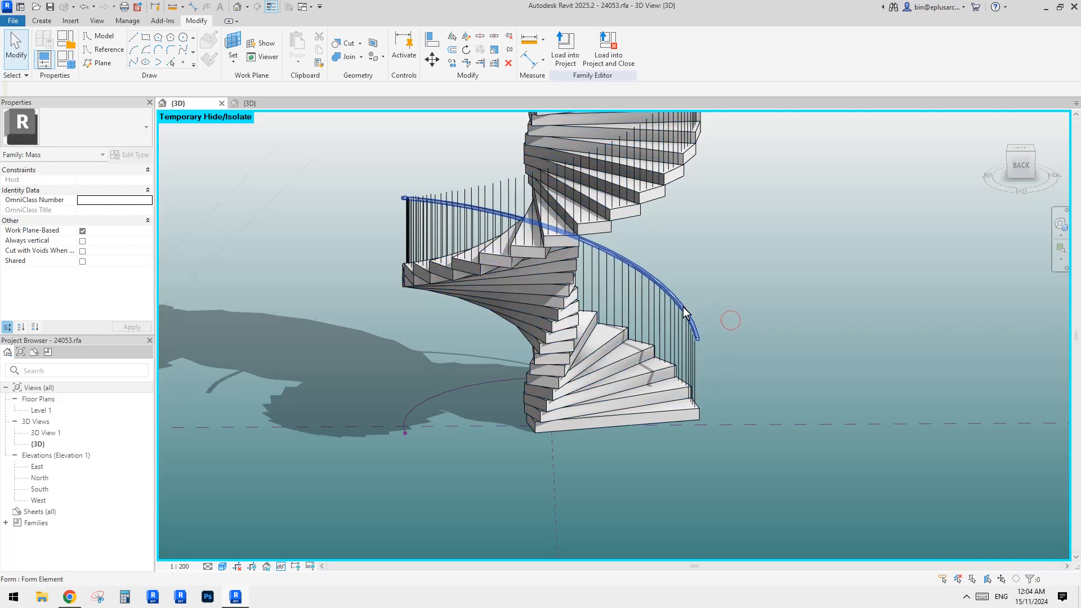
pyautogui.click(748, 325)
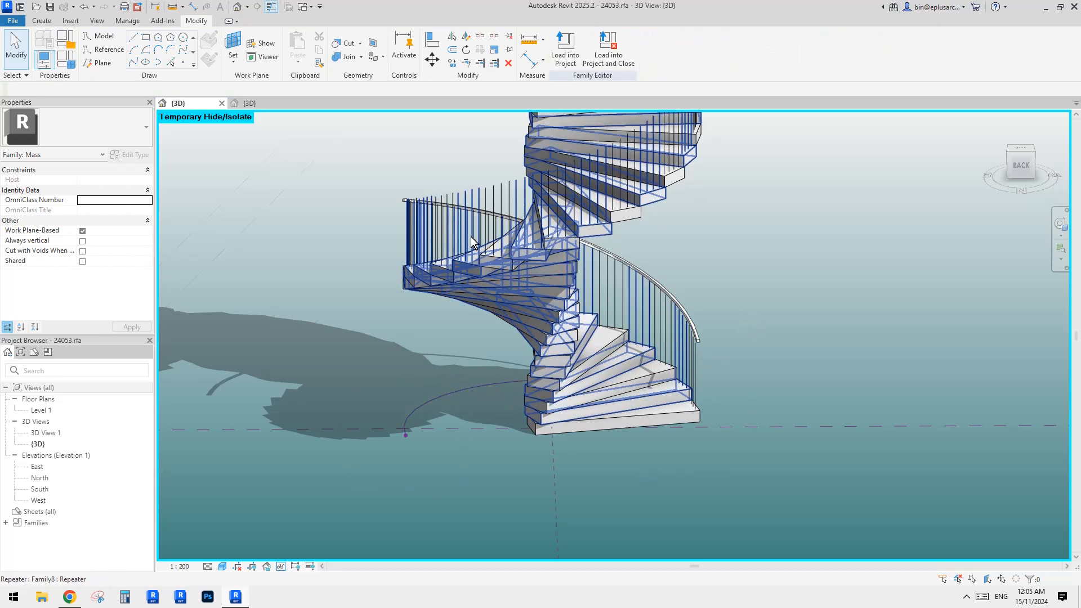
pyautogui.keyDown('shift'); pyautogui.moveTo(755, 320); pyautogui.dragTo(733, 338, button='middle'); pyautogui.keyUp('shift')
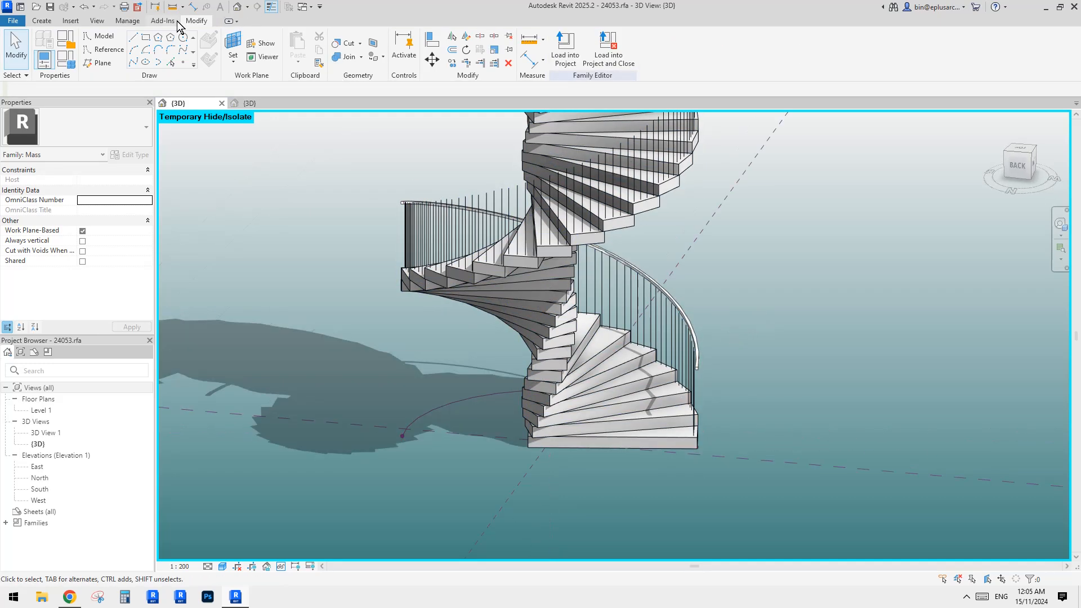
pyautogui.keyDown('shift'); pyautogui.moveTo(753, 298); pyautogui.dragTo(656, 352, button='middle'); pyautogui.keyUp('shift')
pyautogui.click(670, 349)
pyautogui.click(760, 311)
pyautogui.scroll(5, 595, 395)
pyautogui.moveTo(656, 352); pyautogui.dragTo(590, 346, button='middle')
pyautogui.click(622, 325)
pyautogui.keyDown('shift'); pyautogui.moveTo(697, 339); pyautogui.dragTo(821, 360, button='middle'); pyautogui.keyUp('shift')
pyautogui.scroll(-1, 881, 259)
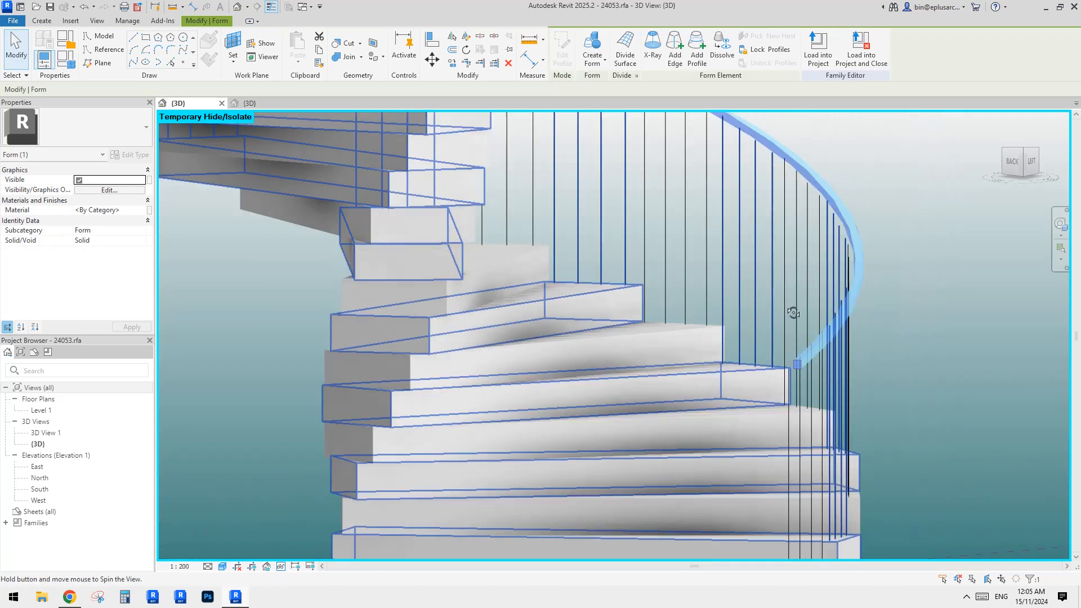
pyautogui.keyDown('shift'); pyautogui.moveTo(792, 313); pyautogui.dragTo(738, 282, button='middle'); pyautogui.keyUp('shift')
pyautogui.scroll(2, 827, 175)
pyautogui.moveTo(827, 174); pyautogui.dragTo(725, 332, button='middle')
pyautogui.scroll(-2, 760, 292)
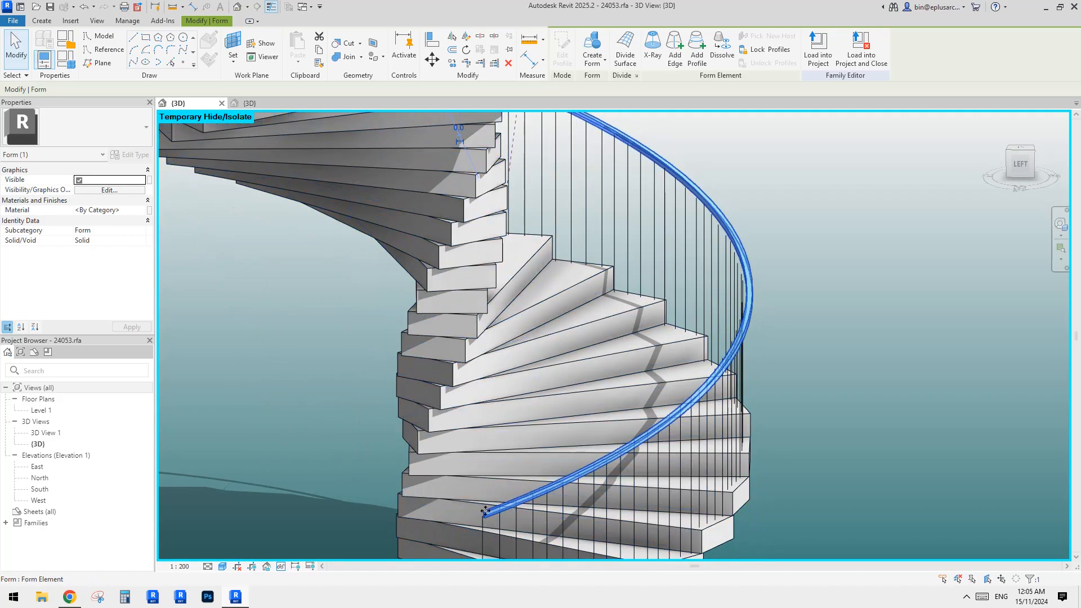
pyautogui.keyDown('shift'); pyautogui.moveTo(758, 309); pyautogui.dragTo(754, 253, button='middle'); pyautogui.keyUp('shift')
pyautogui.moveTo(793, 187); pyautogui.dragTo(678, 361, button='middle')
pyautogui.scroll(-3, 715, 286)
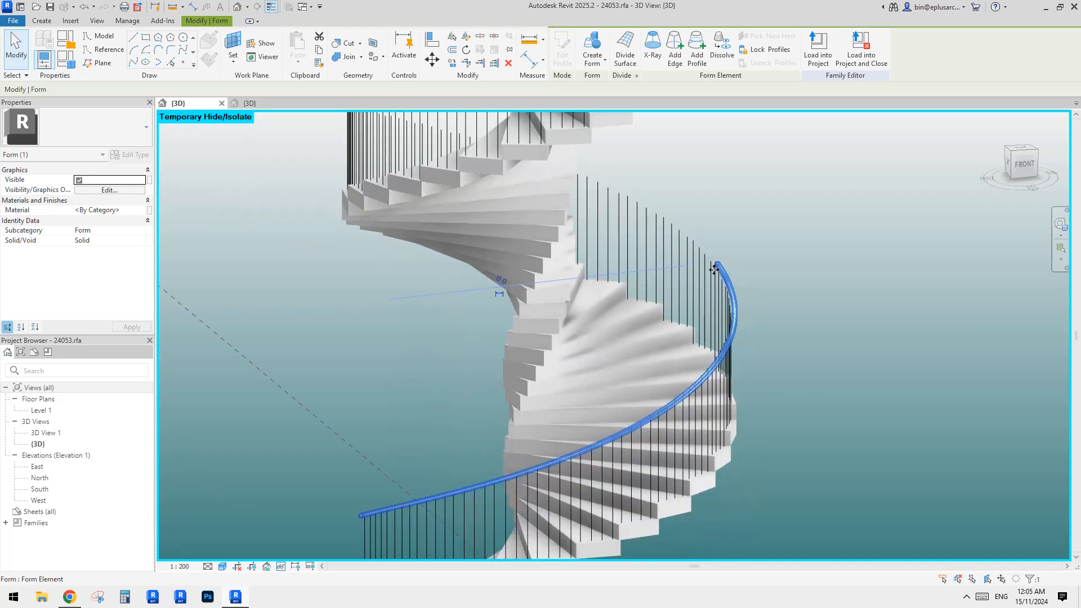
pyautogui.keyDown('shift'); pyautogui.moveTo(722, 333); pyautogui.dragTo(541, 386, button='middle'); pyautogui.keyUp('shift')
pyautogui.press('Escape')
pyautogui.keyDown('shift'); pyautogui.moveTo(656, 331); pyautogui.dragTo(661, 332, button='middle'); pyautogui.keyUp('shift')
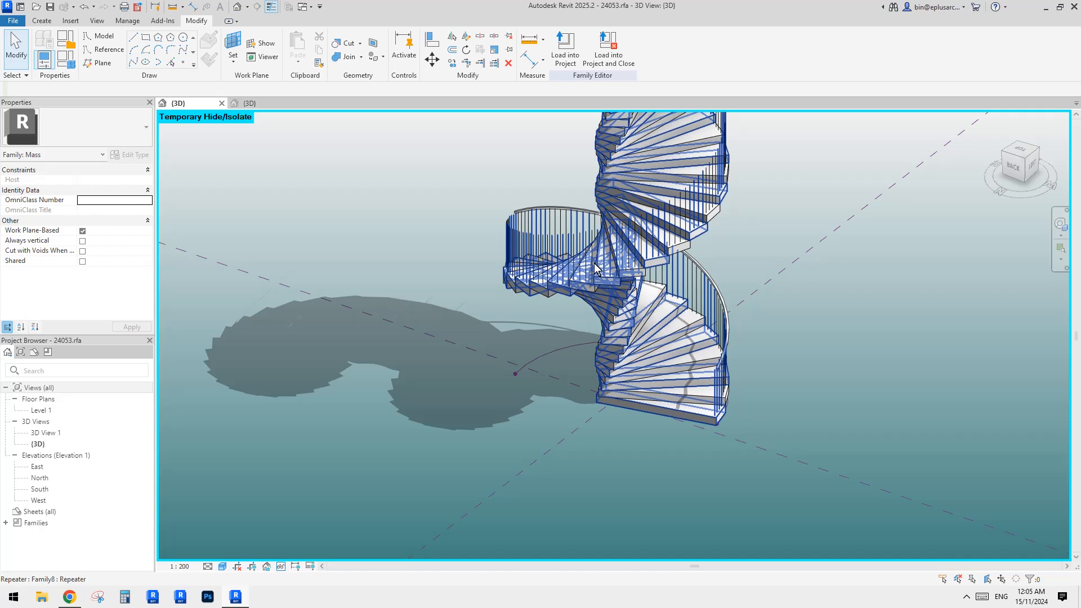
# Step: Try to lengthen the Level 1 reference arc by moving its far endpoint
pyautogui.keyDown('shift'); pyautogui.moveTo(573, 307); pyautogui.dragTo(601, 324, button='middle'); pyautogui.keyUp('shift')
pyautogui.click(522, 337)
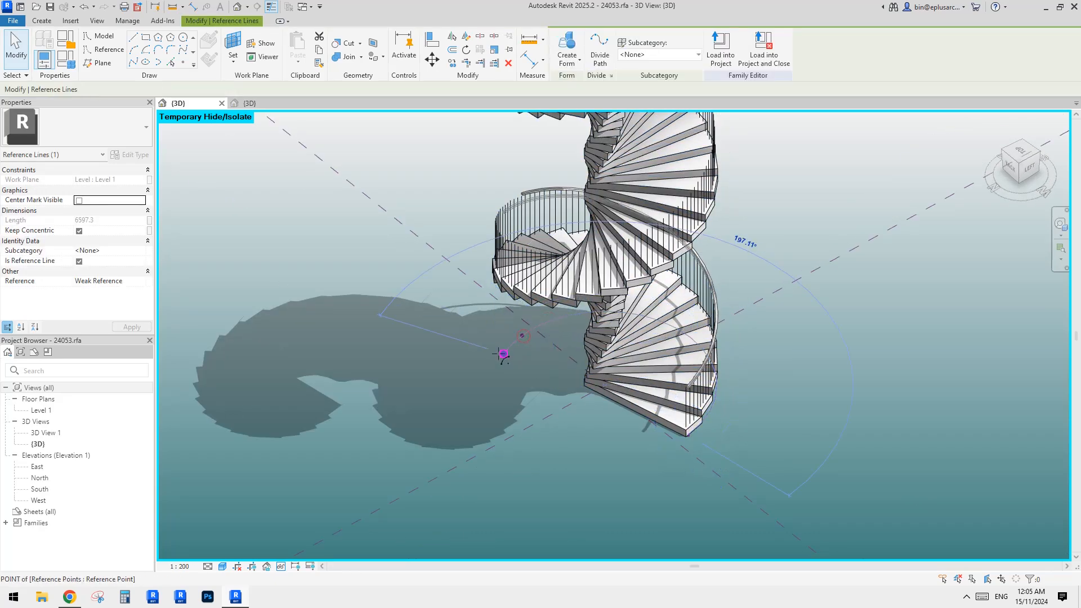
pyautogui.moveTo(499, 354); pyautogui.dragTo(498, 354)
pyautogui.moveTo(579, 325); pyautogui.dragTo(523, 336)
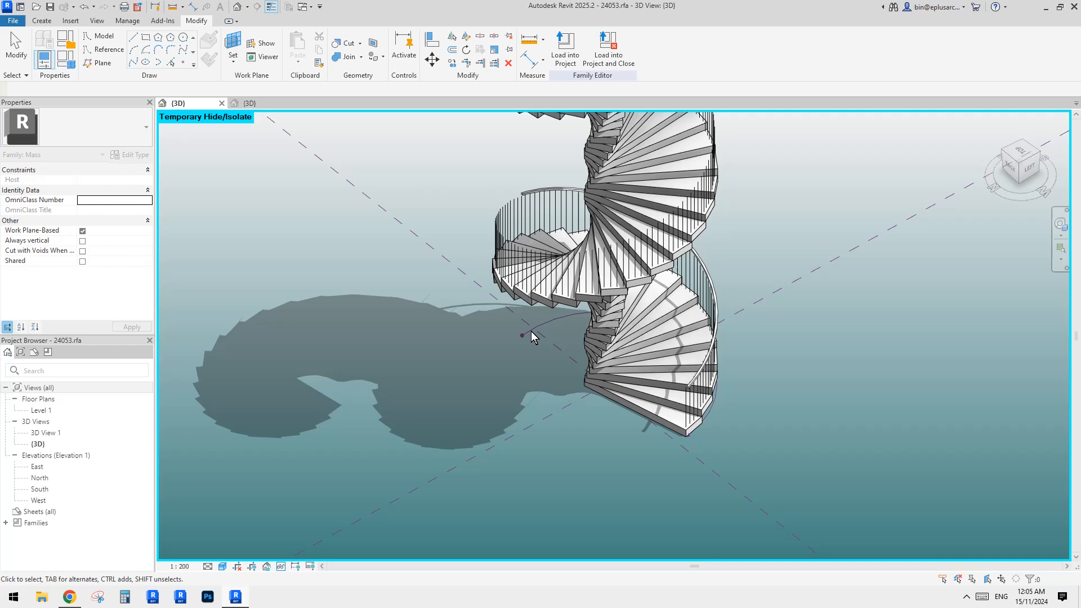
pyautogui.click(564, 317)
pyautogui.press('Escape')
pyautogui.scroll(-1, 617, 269)
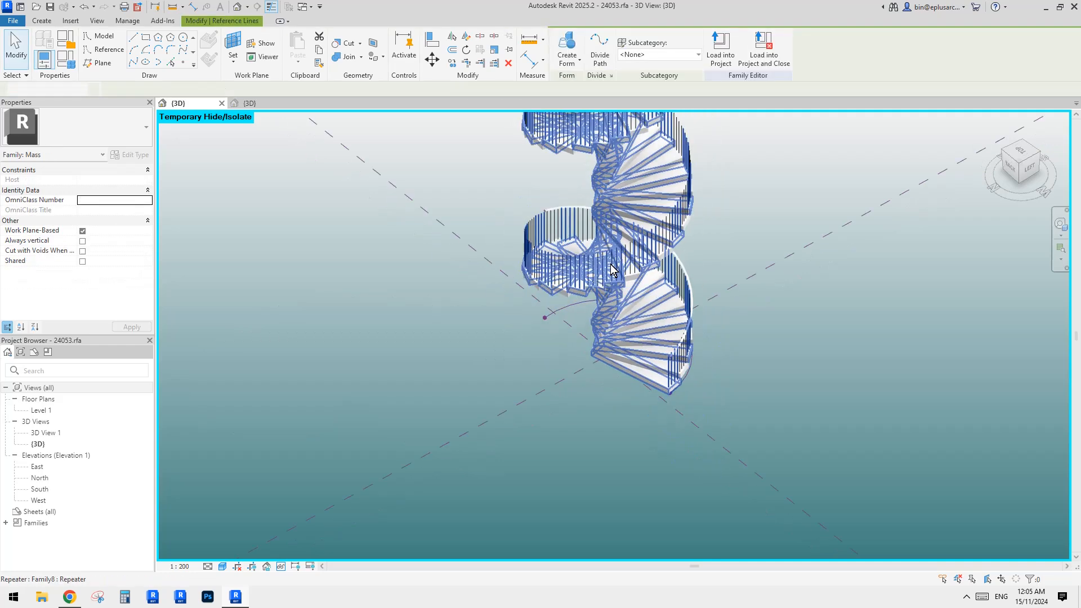
# Step: Try to mirror the Level 1 reference arc in the 3D view about an axis drawn from its hosted end point
pyautogui.moveTo(616, 272)
pyautogui.keyDown('shift'); pyautogui.mouseDown(button='middle')
pyautogui.moveTo(526, 286)
pyautogui.moveTo(635, 300)
pyautogui.moveTo(599, 323)
pyautogui.moveTo(594, 268)
pyautogui.moveTo(554, 287)
pyautogui.mouseUp(button='middle'); pyautogui.keyUp('shift')
pyautogui.scroll(2, 545, 286)
pyautogui.click(575, 321)
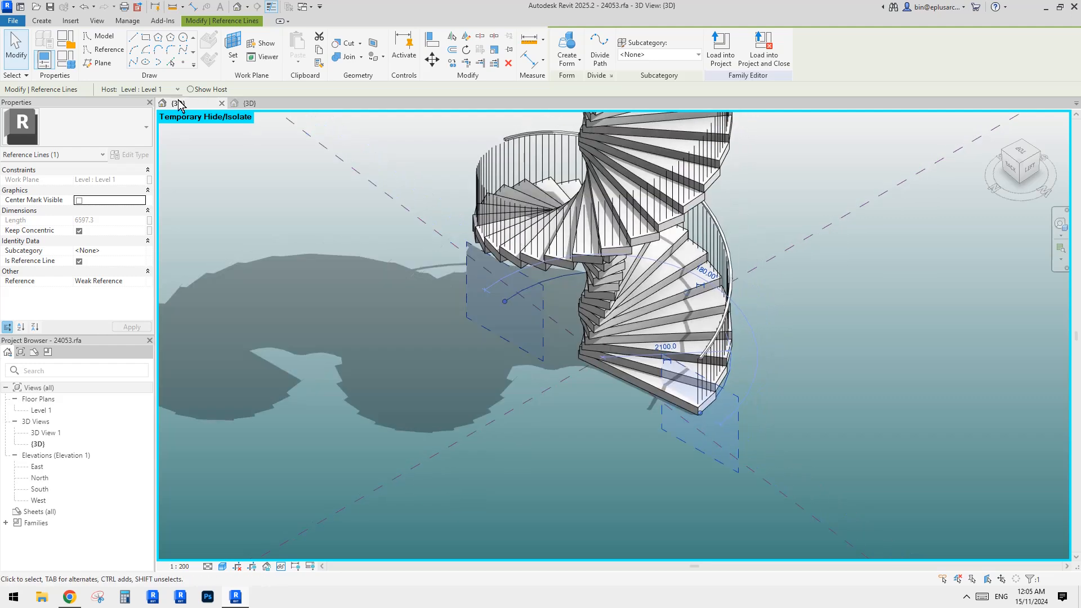
pyautogui.moveTo(485, 214); pyautogui.dragTo(494, 224, button='middle')
pyautogui.press('d')
pyautogui.press('m')
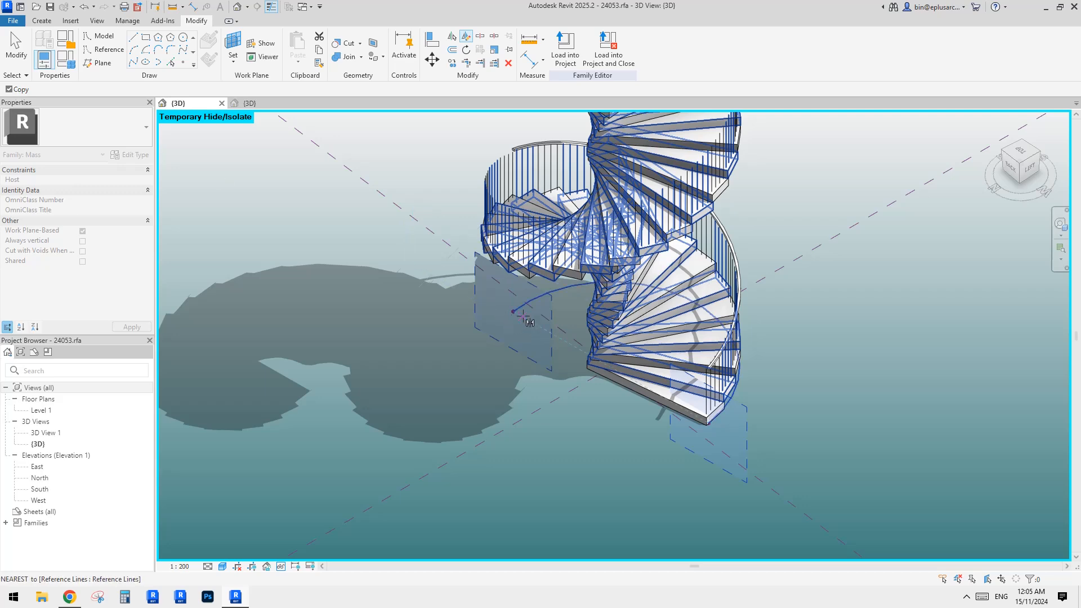
pyautogui.click(513, 311)
pyautogui.click(546, 330)
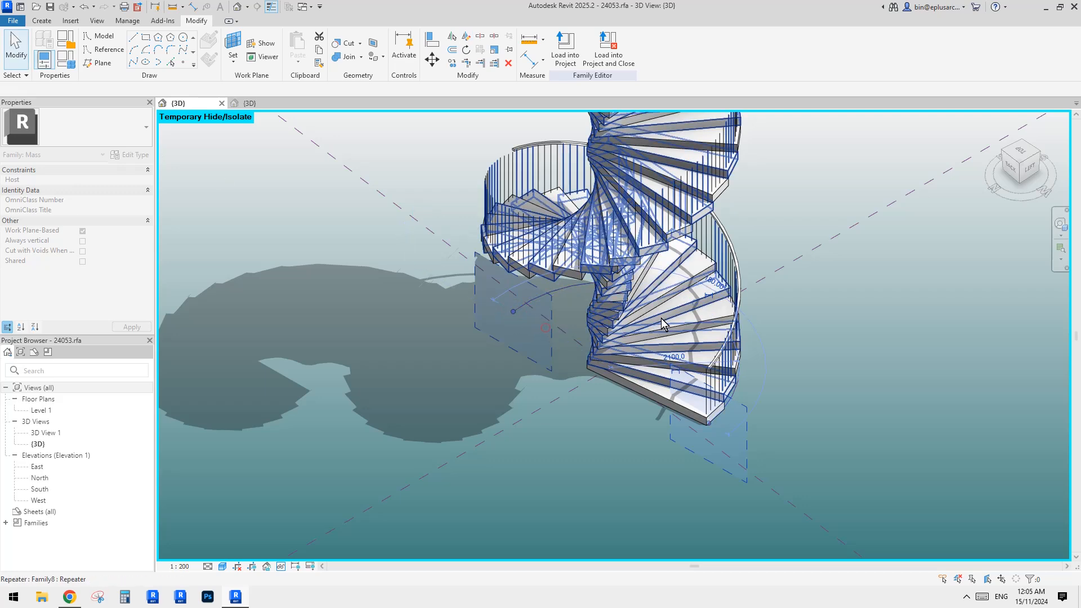
pyautogui.keyDown('shift'); pyautogui.moveTo(553, 309); pyautogui.dragTo(593, 313, button='middle'); pyautogui.keyUp('shift')
pyautogui.press('Escape')
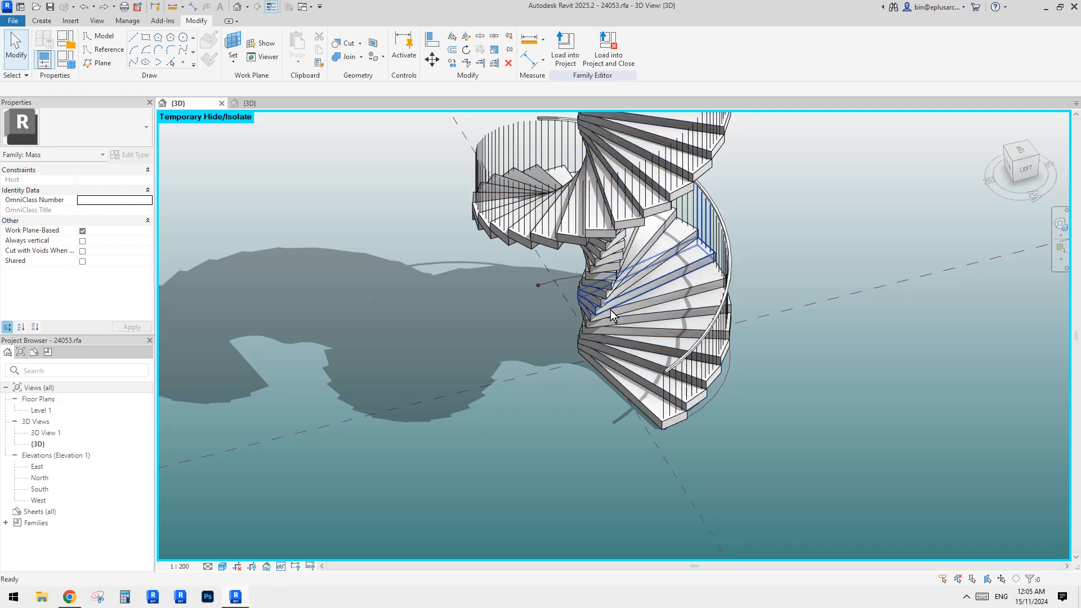
# Step: Open the Level 1 floor plan and display it in wireframe, focused on the end of the reference arc
pyautogui.doubleClick(45, 410)
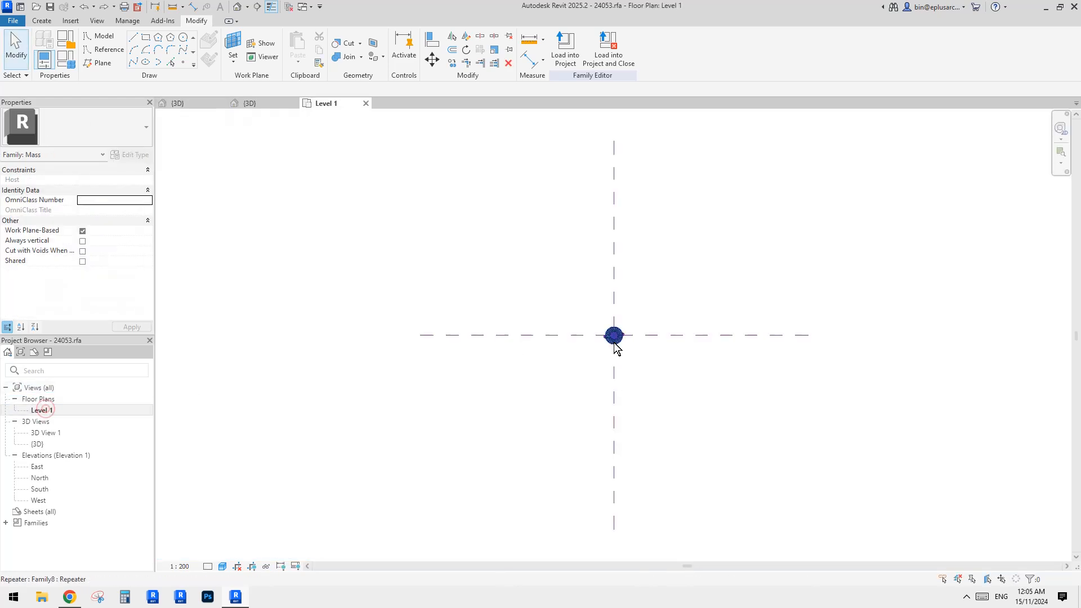
pyautogui.scroll(5, 598, 328)
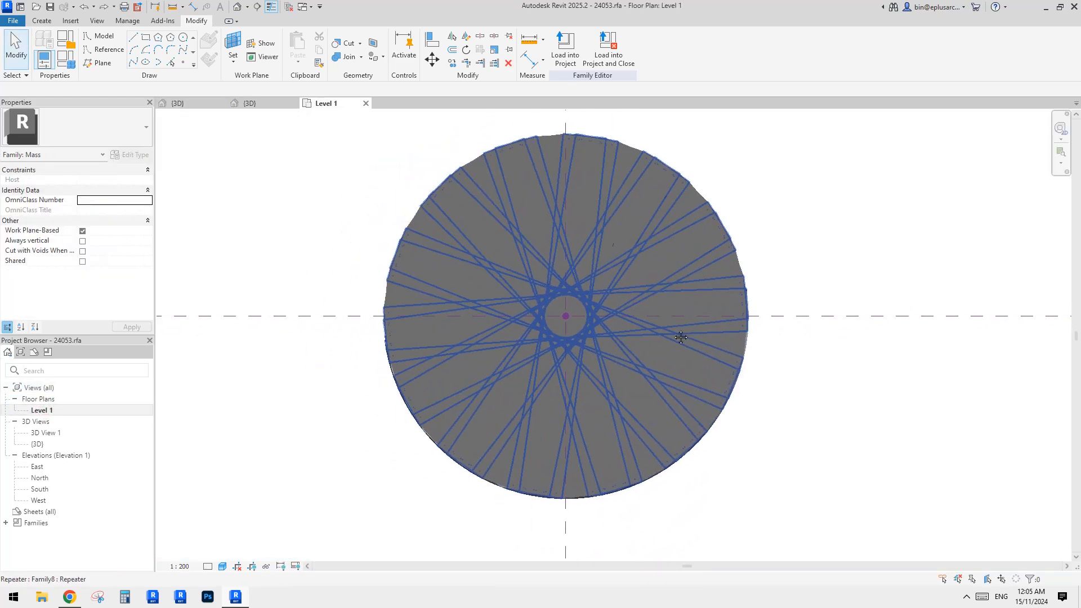
pyautogui.scroll(2, 822, 296)
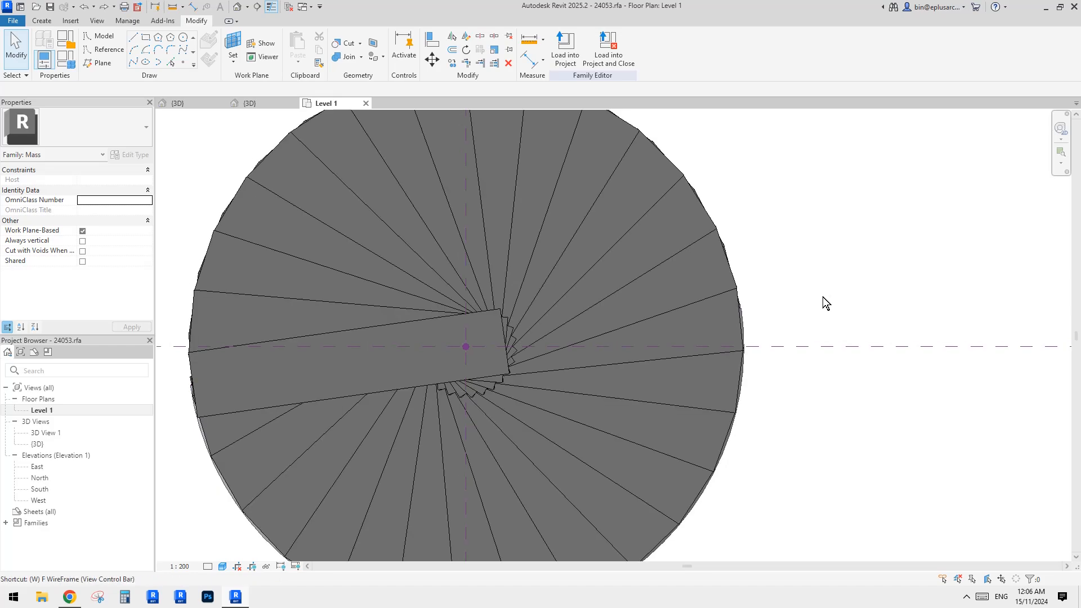
pyautogui.press('w')
pyautogui.press('f')
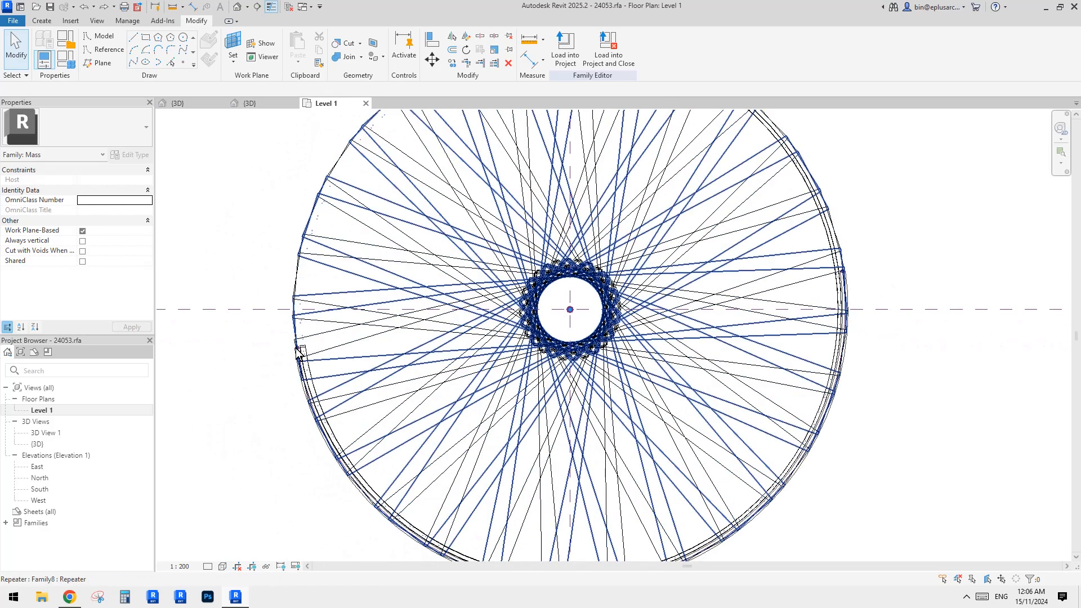
pyautogui.scroll(2, 850, 265)
pyautogui.scroll(3, 857, 281)
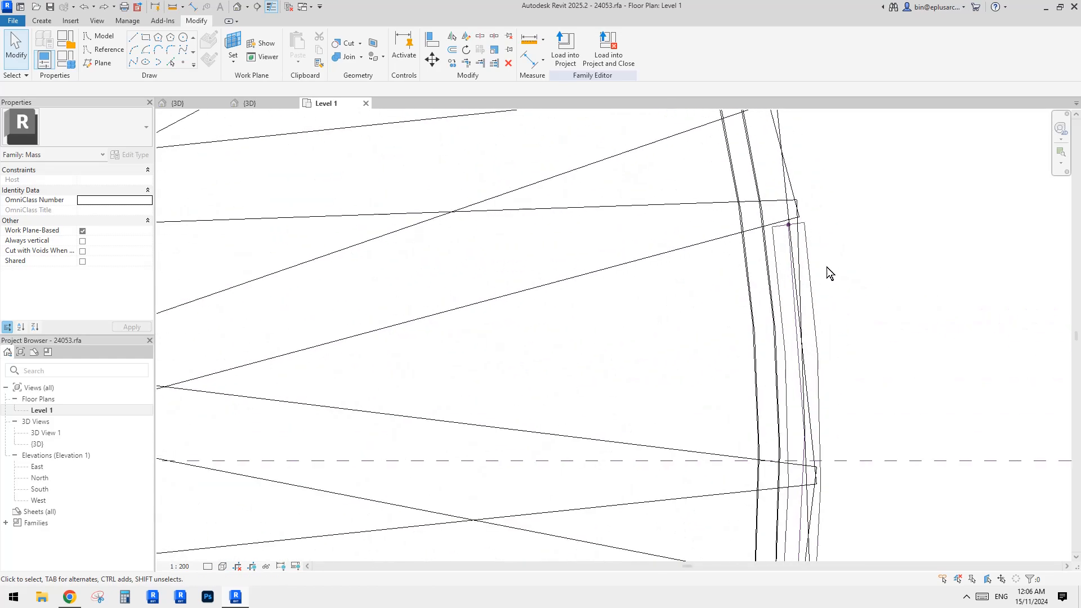
# Step: Mirror a copy of the reference arc about an axis drawn outward from its endpoint, and check the mirrored arc in 3D
pyautogui.click(779, 240)
pyautogui.scroll(-2, 681, 270)
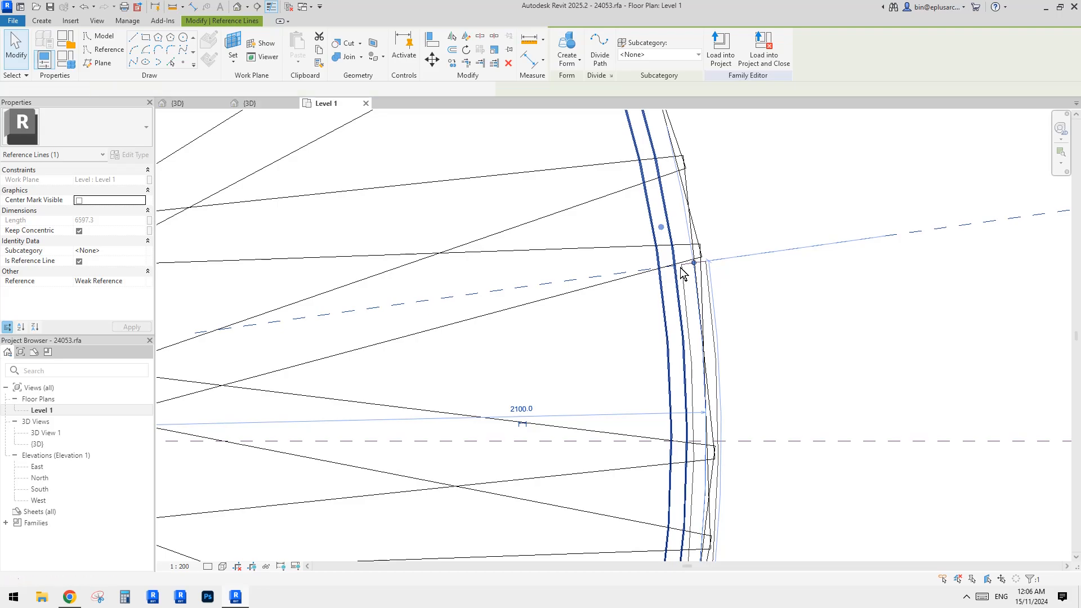
pyautogui.press('d')
pyautogui.press('m')
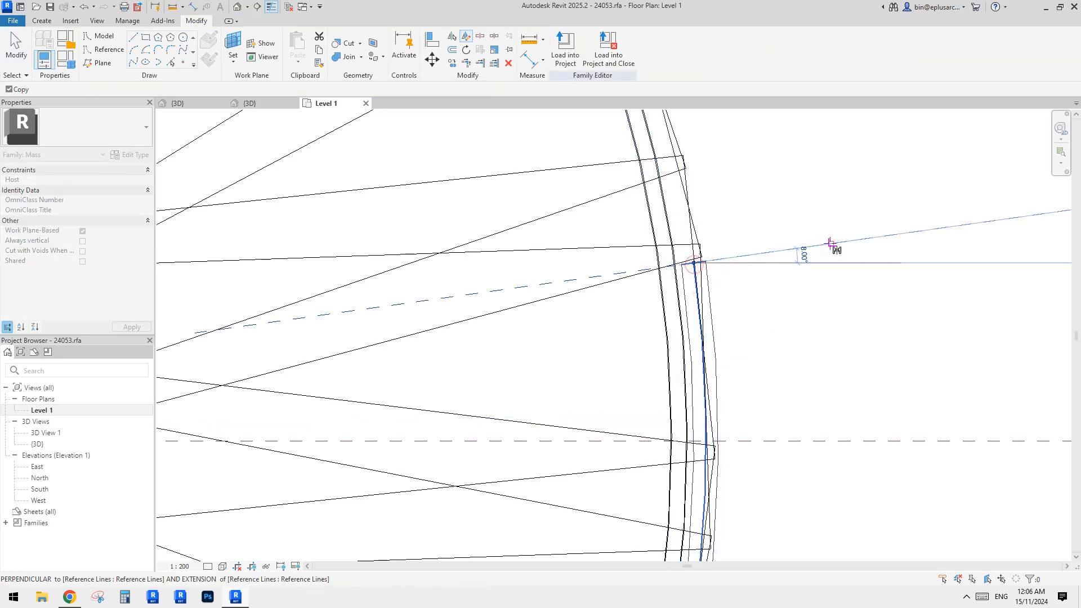
pyautogui.click(854, 241)
pyautogui.scroll(-5, 736, 259)
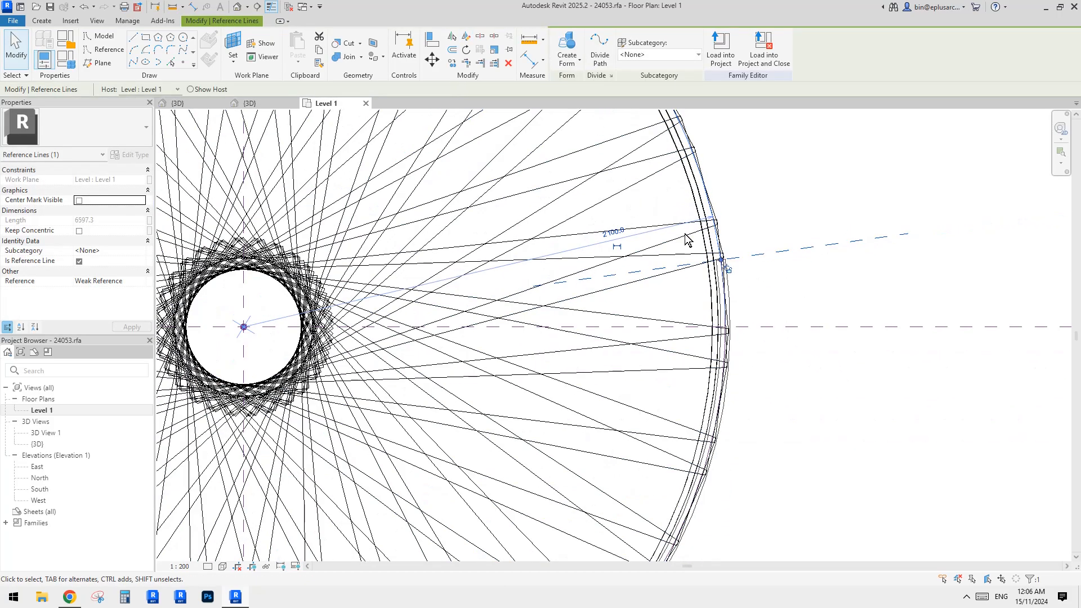
pyautogui.moveTo(697, 229); pyautogui.dragTo(706, 247, button='middle')
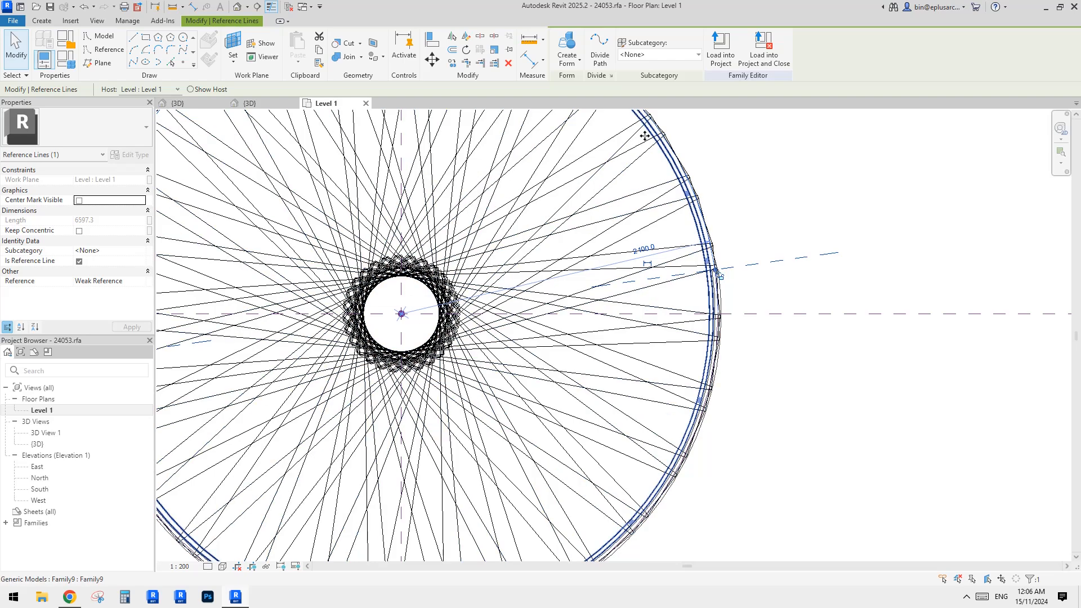
pyautogui.moveTo(522, 166); pyautogui.dragTo(530, 172, button='middle')
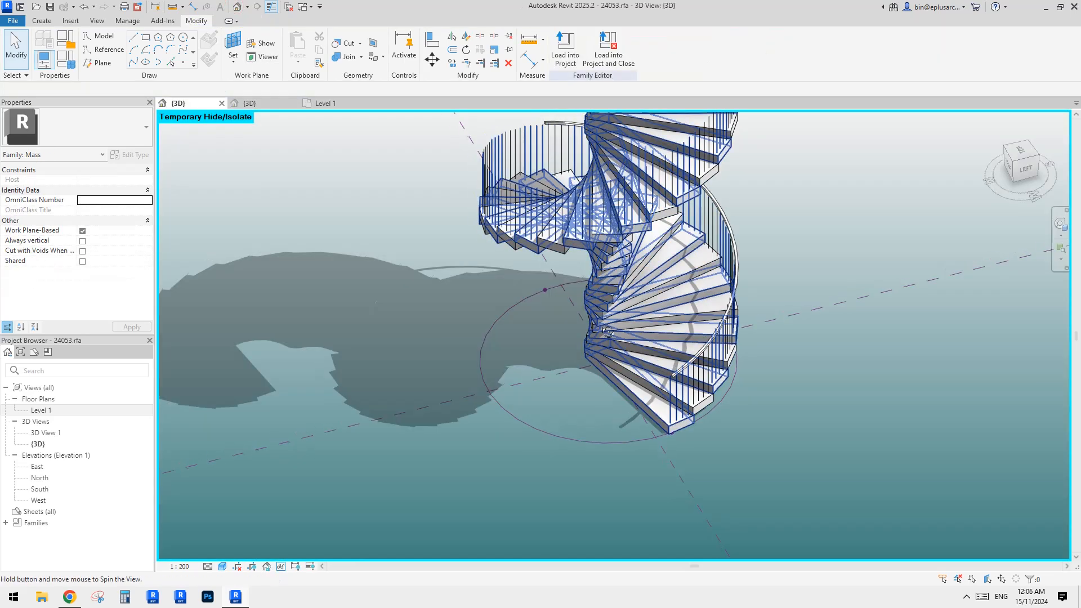
pyautogui.click(499, 317)
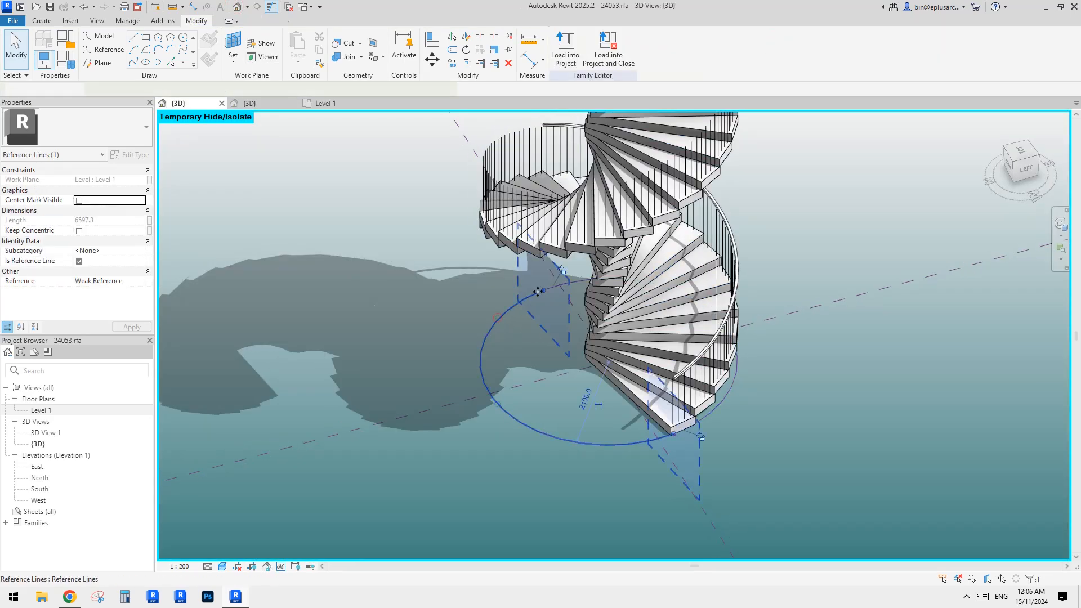
pyautogui.keyDown('shift'); pyautogui.moveTo(539, 319); pyautogui.dragTo(516, 353, button='middle'); pyautogui.keyUp('shift')
pyautogui.press('Escape')
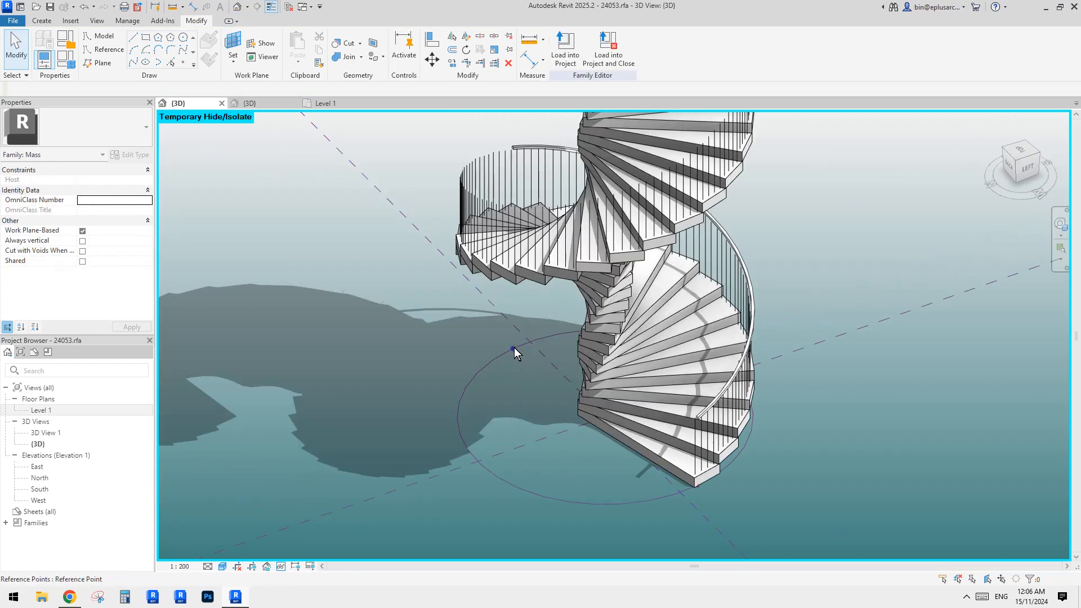
# Step: Make two copies of the arc-end reference point together with the square profile above it, placed outside the stair
pyautogui.click(513, 350)
pyautogui.scroll(4, 517, 180)
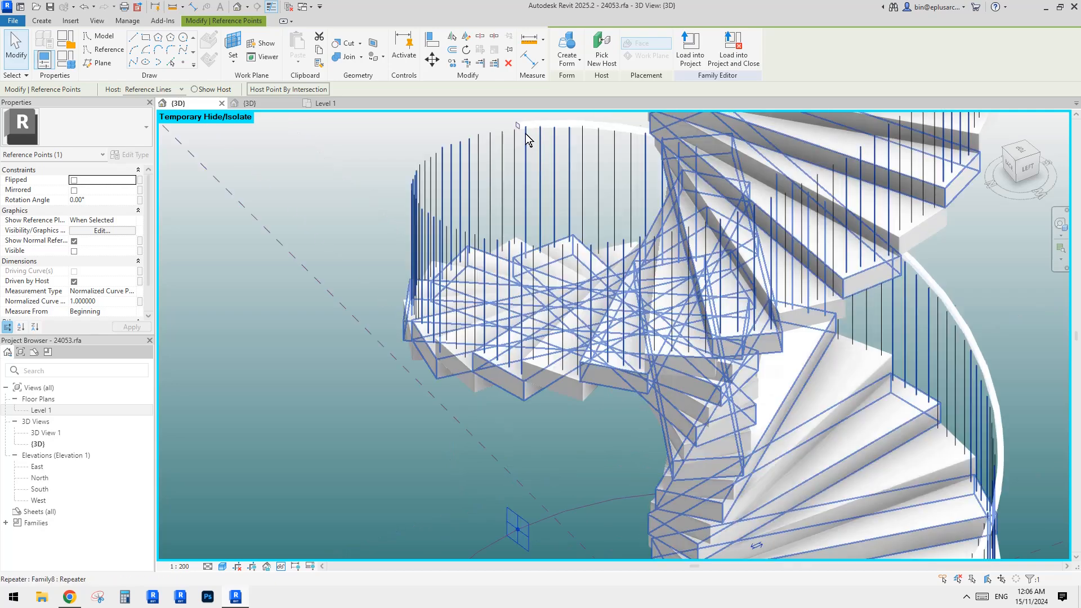
pyautogui.keyDown('ctrl'); pyautogui.click(519, 129); pyautogui.keyUp('ctrl')
pyautogui.scroll(-4, 518, 237)
pyautogui.press('c')
pyautogui.press('o')
pyautogui.click(510, 359)
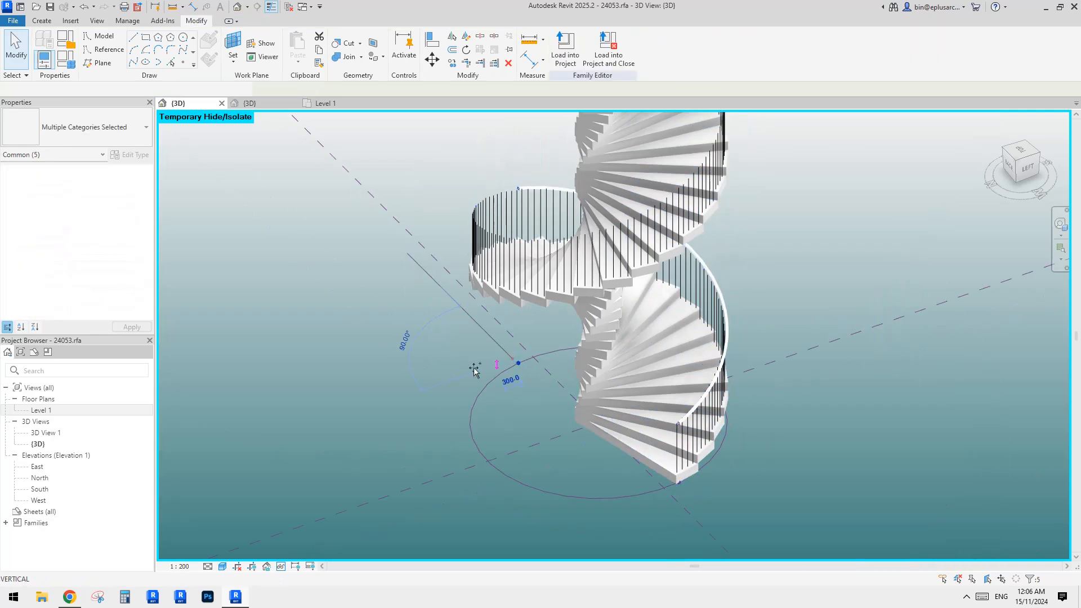
pyautogui.click(429, 375)
pyautogui.click(376, 390)
pyautogui.press('Escape')
pyautogui.press('Escape')
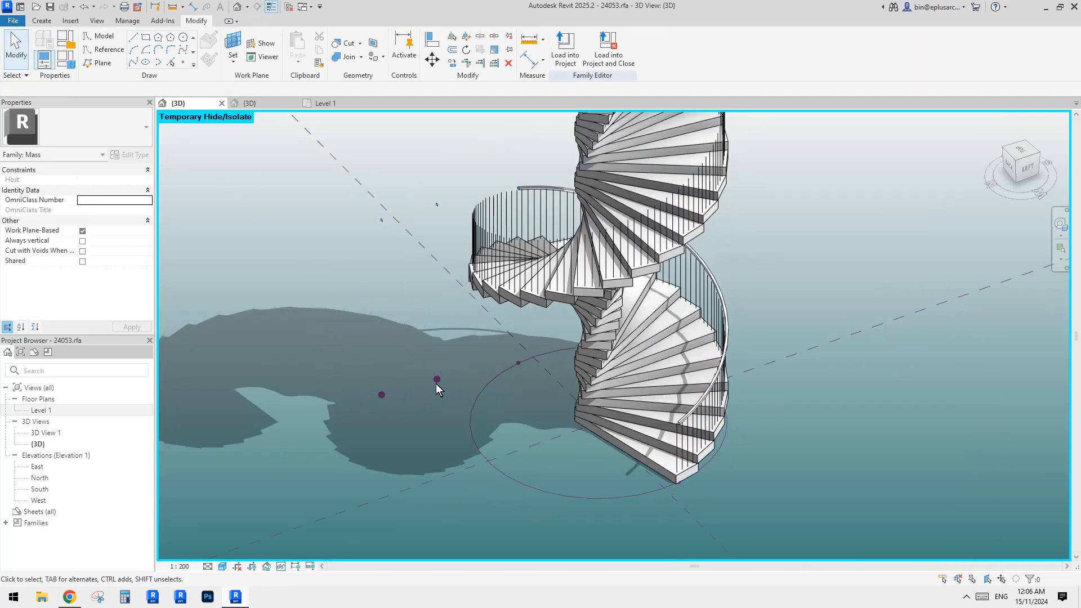
# Step: Re-host the two copied reference points onto the mirrored arc, one near the original arc's end and the other toward the bottom tread
pyautogui.click(480, 306)
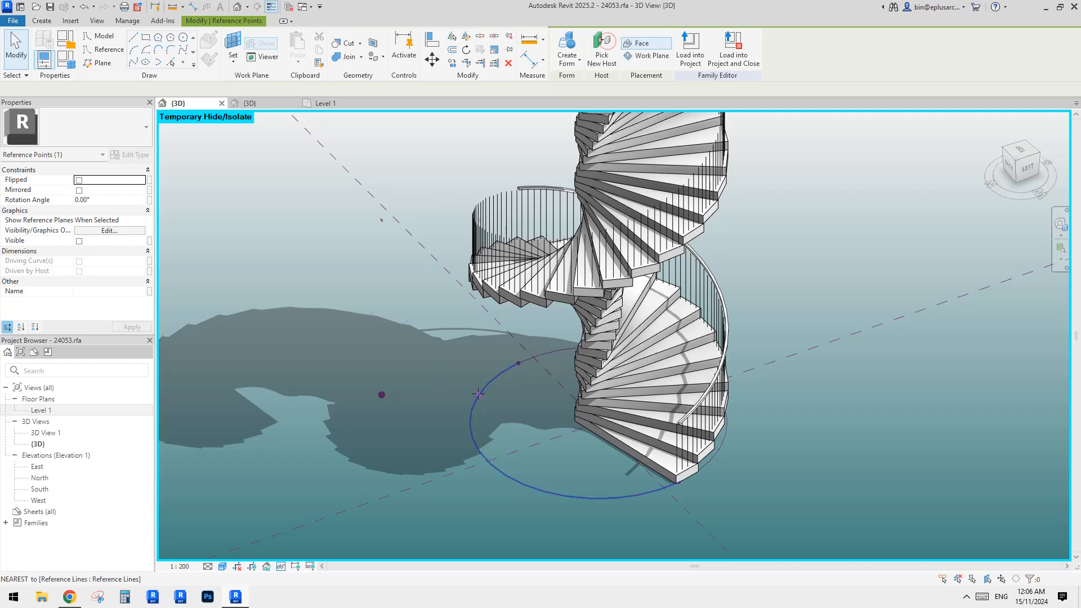
pyautogui.press('Escape')
pyautogui.click(382, 394)
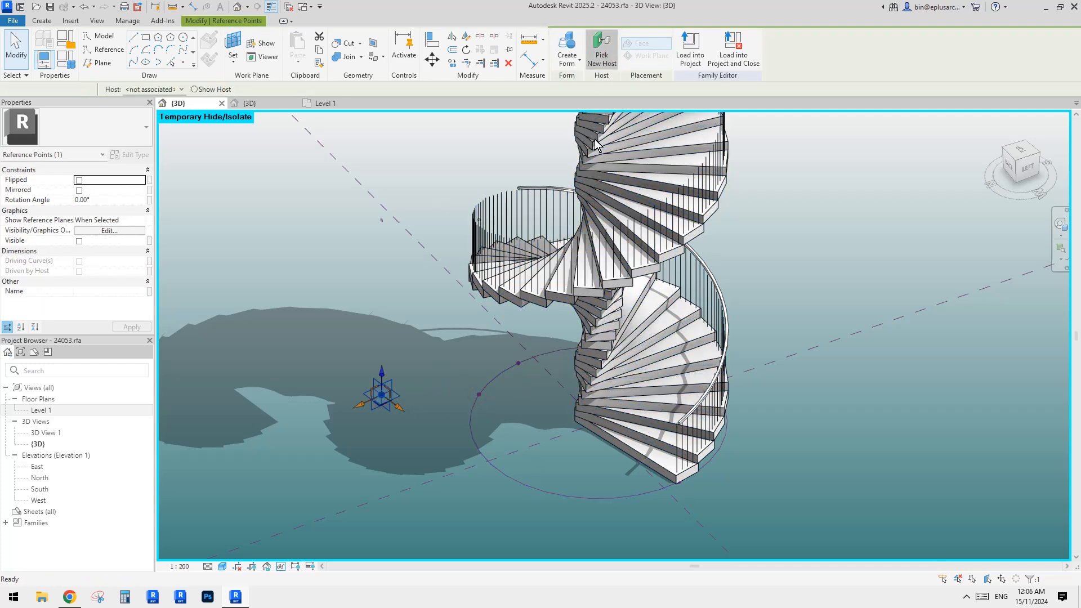
pyautogui.click(580, 493)
pyautogui.press('Escape')
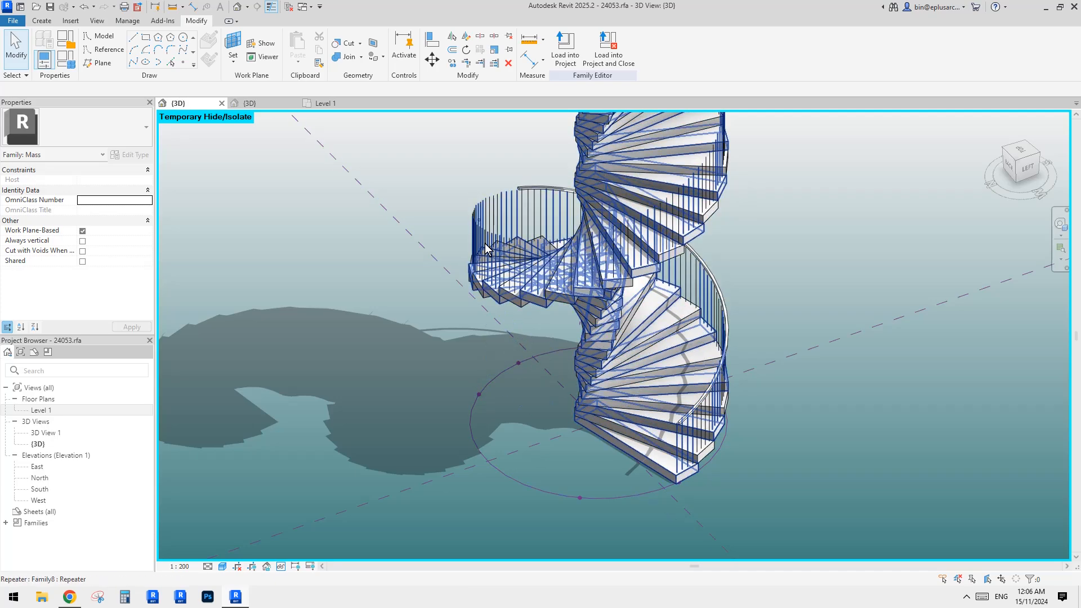
# Step: Try to slide the reference point beside the bottom tread along the mirrored arc to its end
pyautogui.keyDown('shift'); pyautogui.moveTo(482, 394); pyautogui.dragTo(577, 356, button='middle'); pyautogui.keyUp('shift')
pyautogui.click(563, 356)
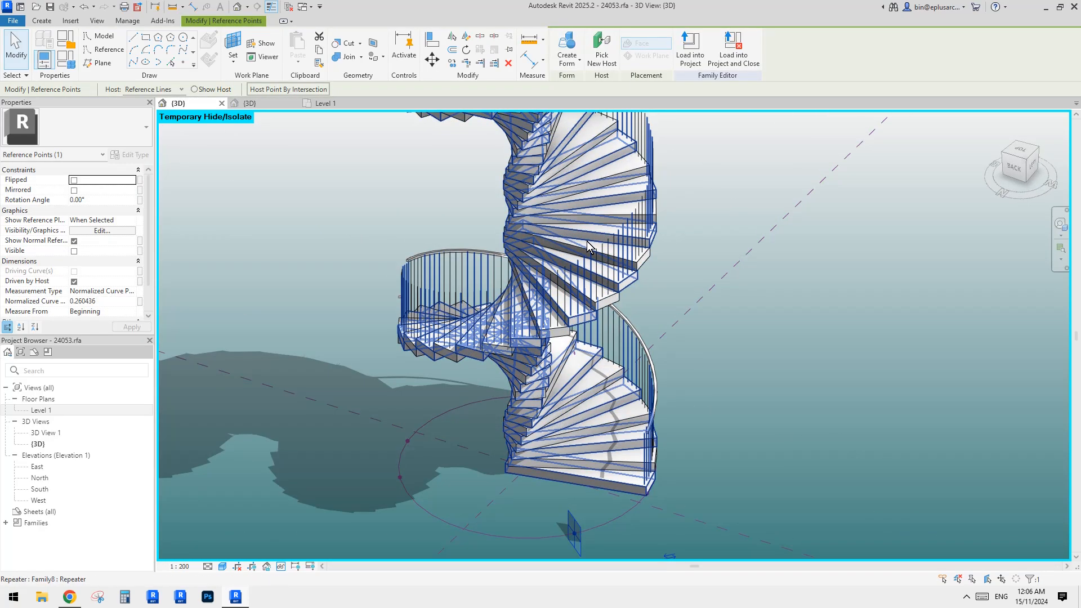
pyautogui.keyDown('shift'); pyautogui.moveTo(587, 246); pyautogui.dragTo(676, 393, button='middle'); pyautogui.keyUp('shift')
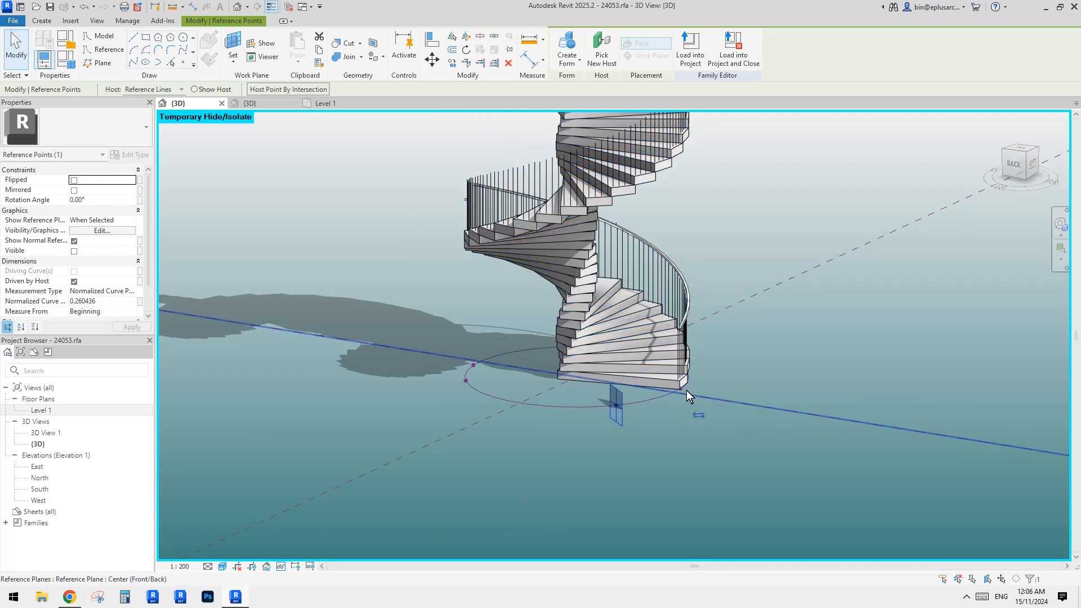
pyautogui.keyDown('shift'); pyautogui.moveTo(620, 218); pyautogui.dragTo(522, 258, button='middle'); pyautogui.keyUp('shift')
pyautogui.press('Escape')
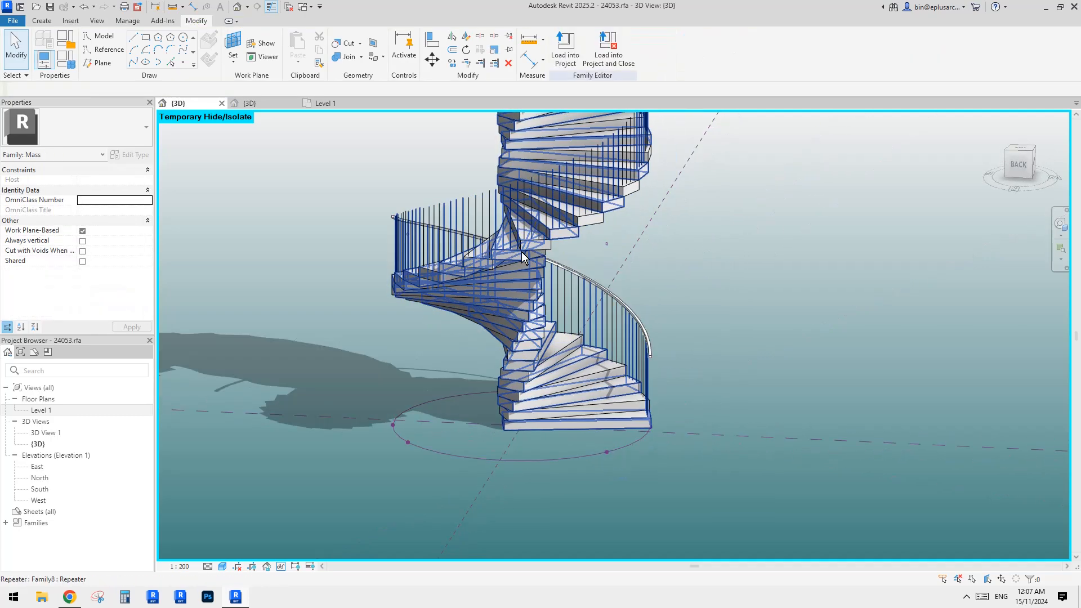
pyautogui.keyDown('shift'); pyautogui.moveTo(606, 246); pyautogui.dragTo(607, 436, button='middle'); pyautogui.keyUp('shift')
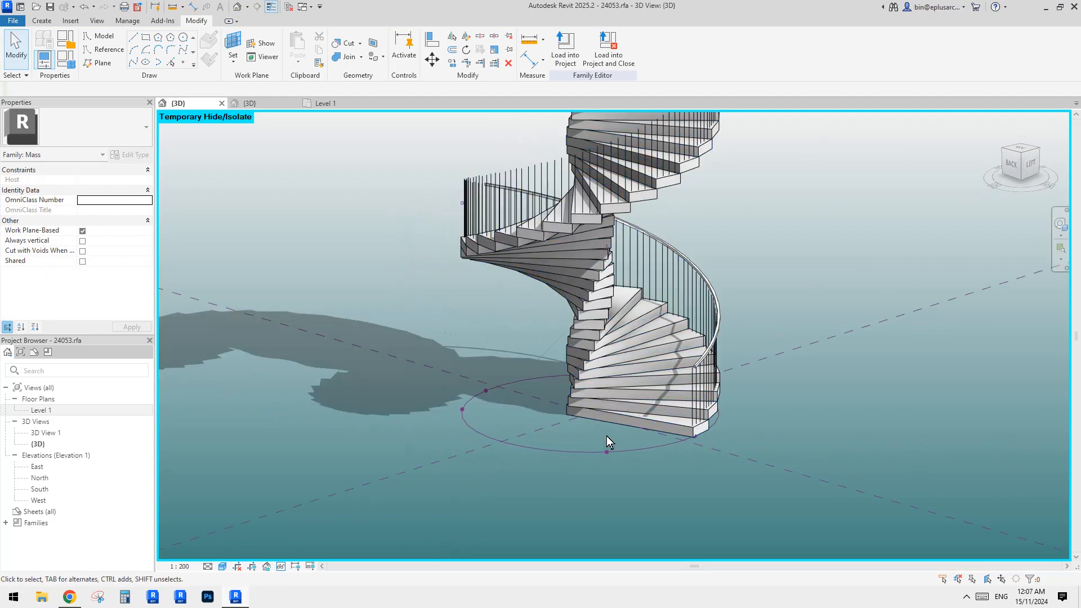
pyautogui.moveTo(607, 452); pyautogui.dragTo(722, 437)
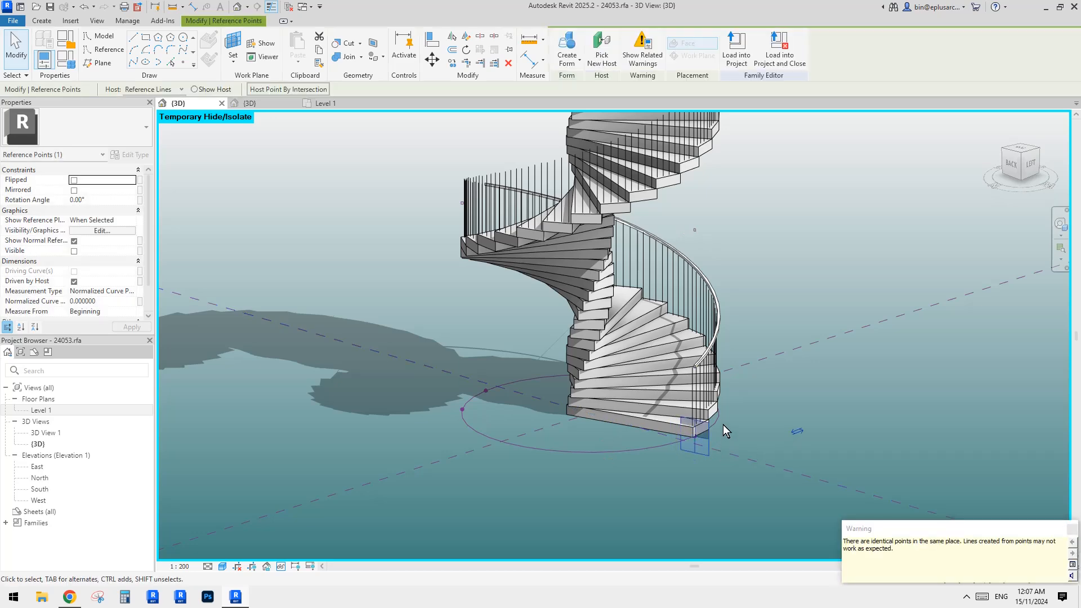
pyautogui.click(695, 230)
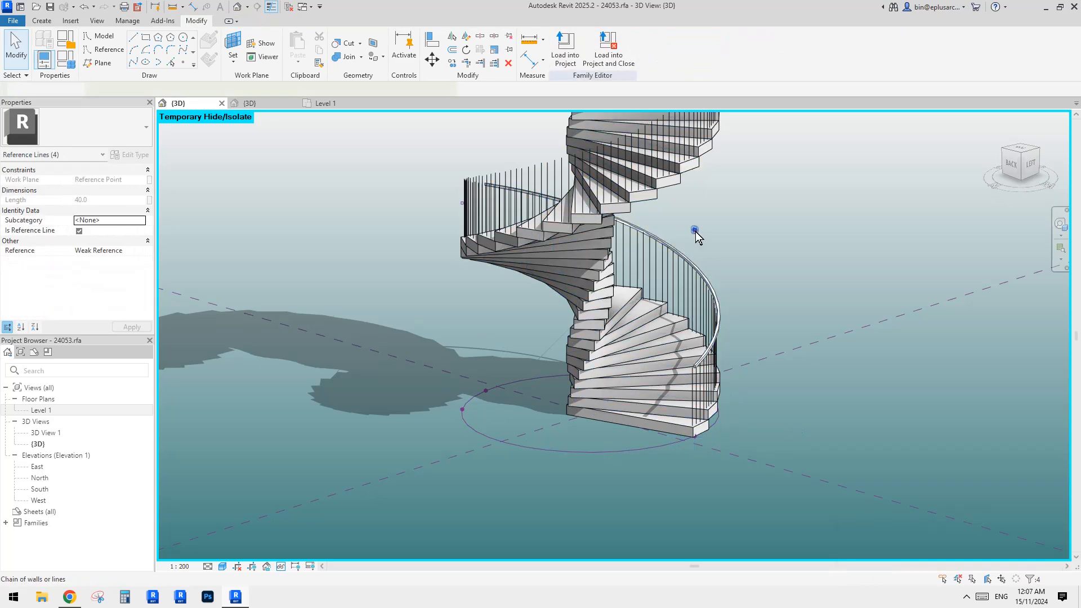
pyautogui.scroll(5, 695, 231)
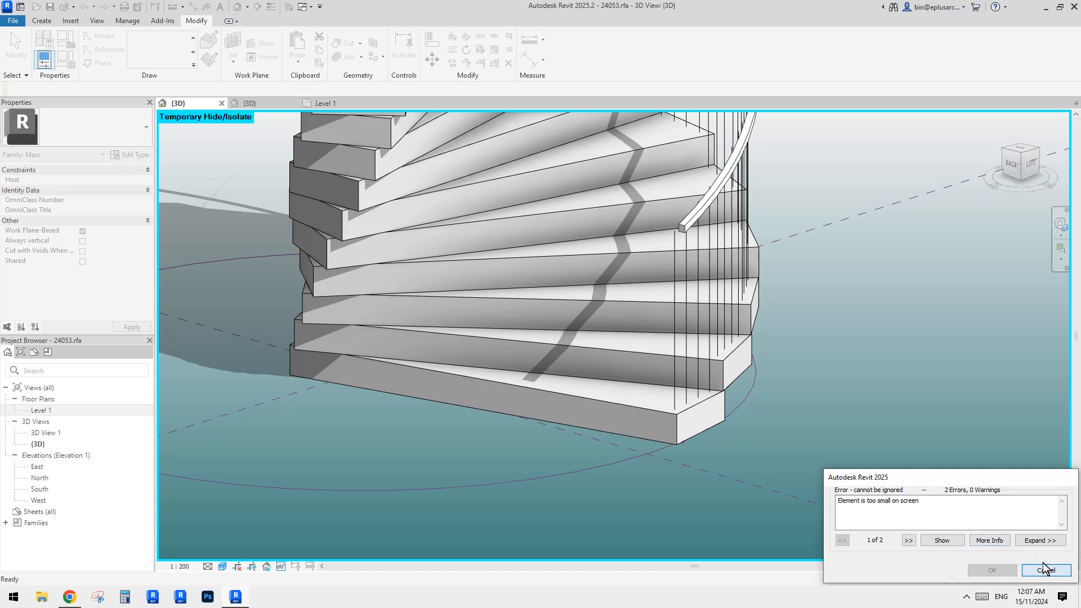
pyautogui.click(1043, 568)
pyautogui.scroll(-5, 771, 362)
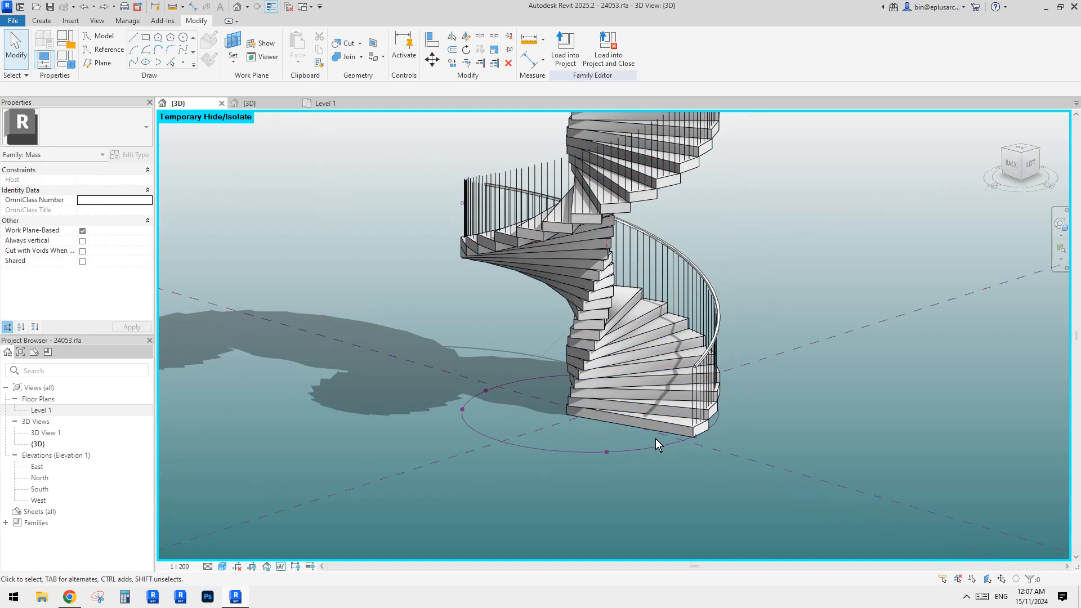
# Step: Isolate the copied square profile above the bottom tread together with the square at the handrail's lower end, seen from the back
pyautogui.click(607, 452)
pyautogui.scroll(3, 719, 395)
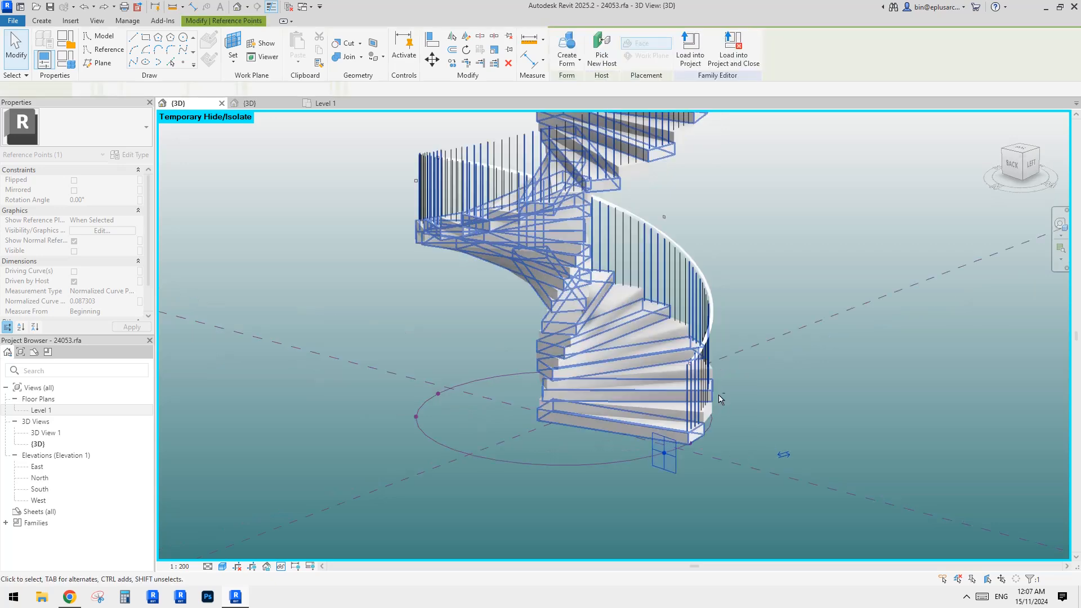
pyautogui.click(658, 194)
pyautogui.scroll(5, 681, 474)
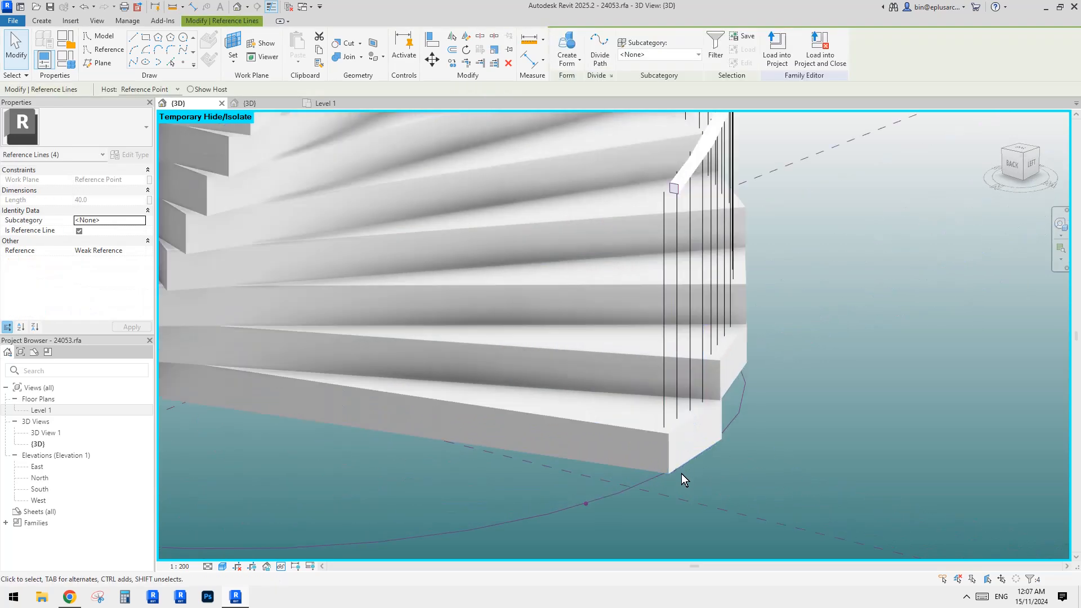
pyautogui.scroll(-6, 675, 465)
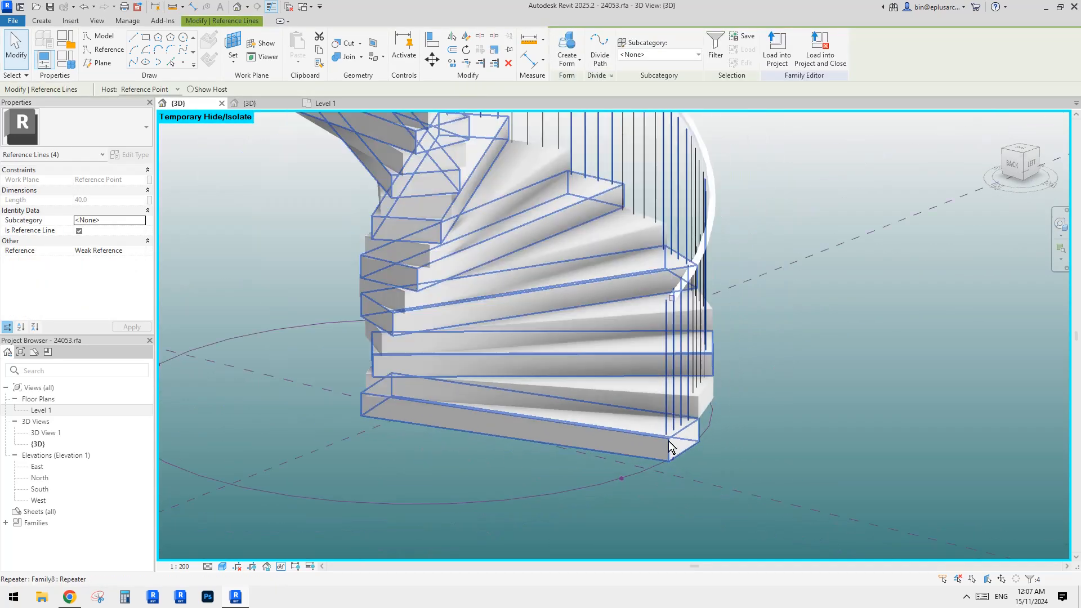
pyautogui.scroll(3, 670, 307)
pyautogui.scroll(3, 670, 307)
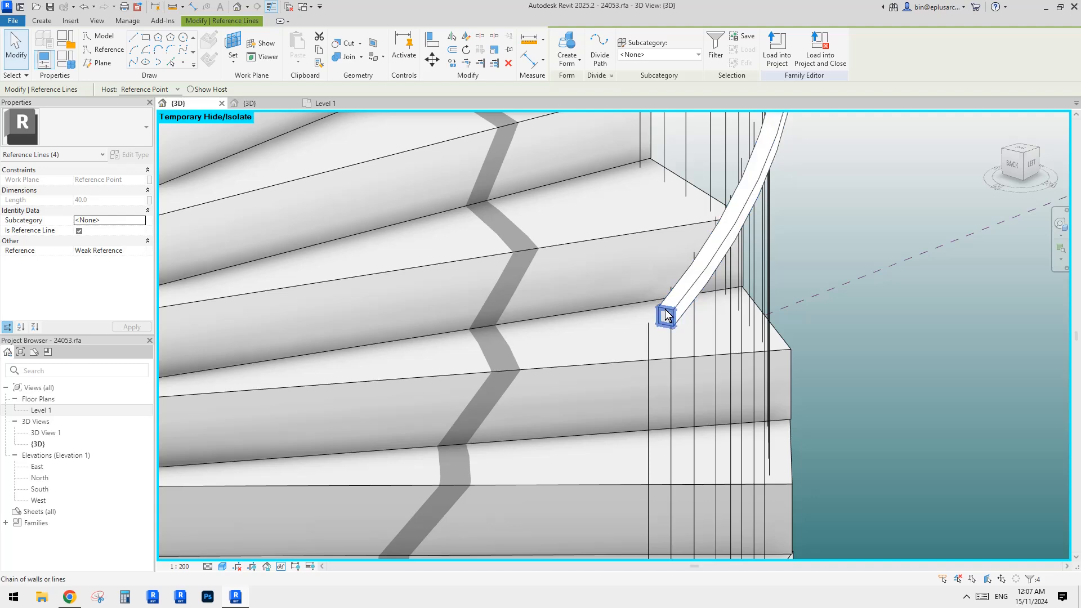
pyautogui.keyDown('ctrl'); pyautogui.click(665, 309); pyautogui.keyUp('ctrl')
pyautogui.scroll(-5, 665, 311)
pyautogui.moveTo(648, 326); pyautogui.dragTo(642, 373, button='middle')
pyautogui.press('h')
pyautogui.press('i')
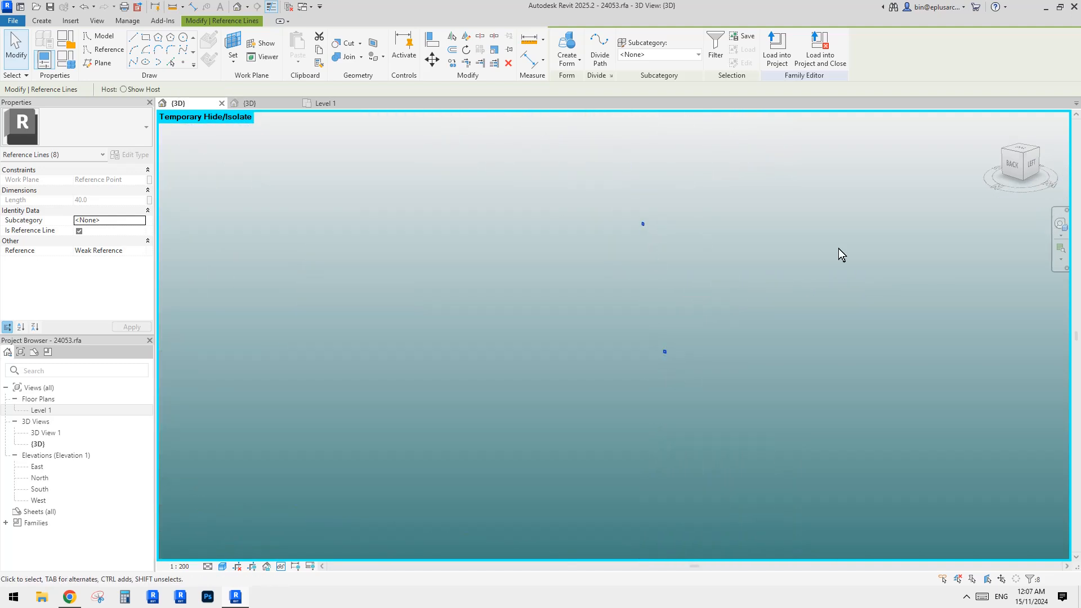
pyautogui.click(1017, 160)
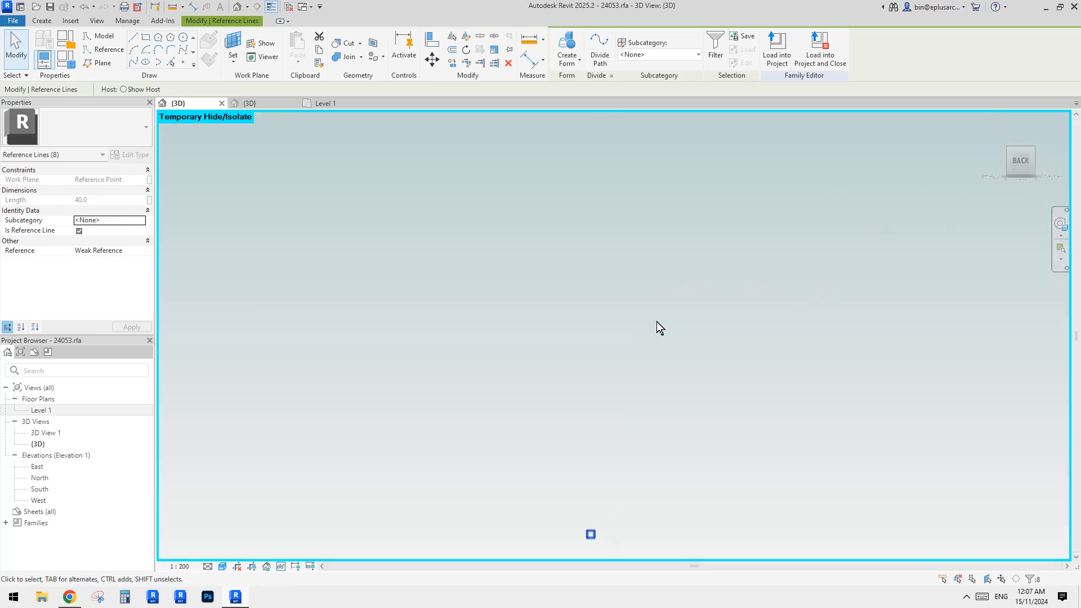
# Step: Measure the vertical distance between the two isolated square profiles using the Copy command, without keeping a copy
pyautogui.press('Escape')
pyautogui.click(595, 531)
pyautogui.press('c')
pyautogui.press('o')
pyautogui.click(590, 535)
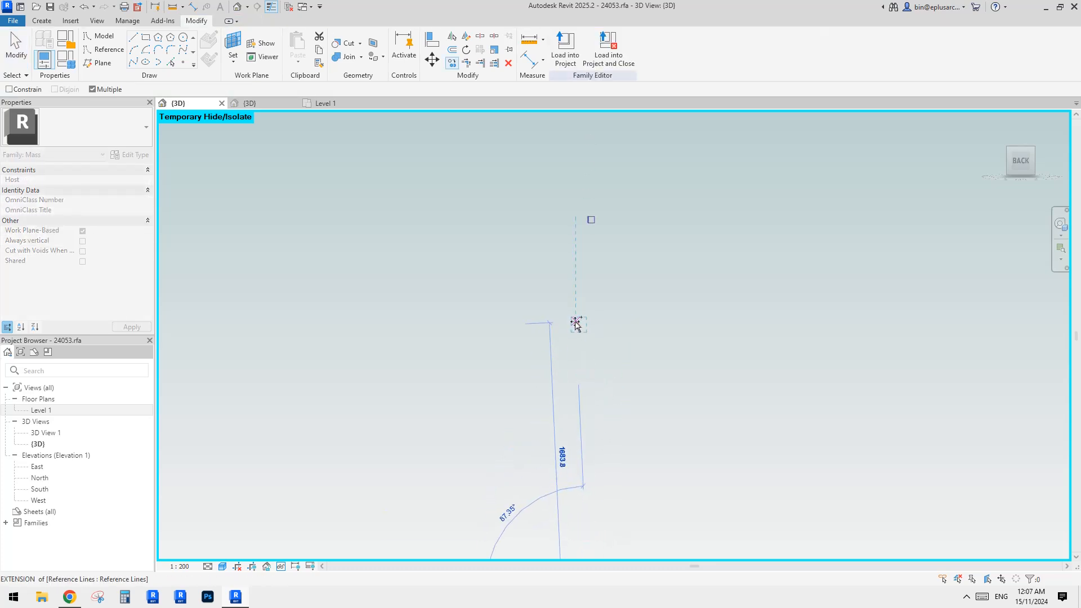
pyautogui.click(607, 149)
pyautogui.press('Escape')
pyautogui.press('Escape')
pyautogui.scroll(-4, 617, 165)
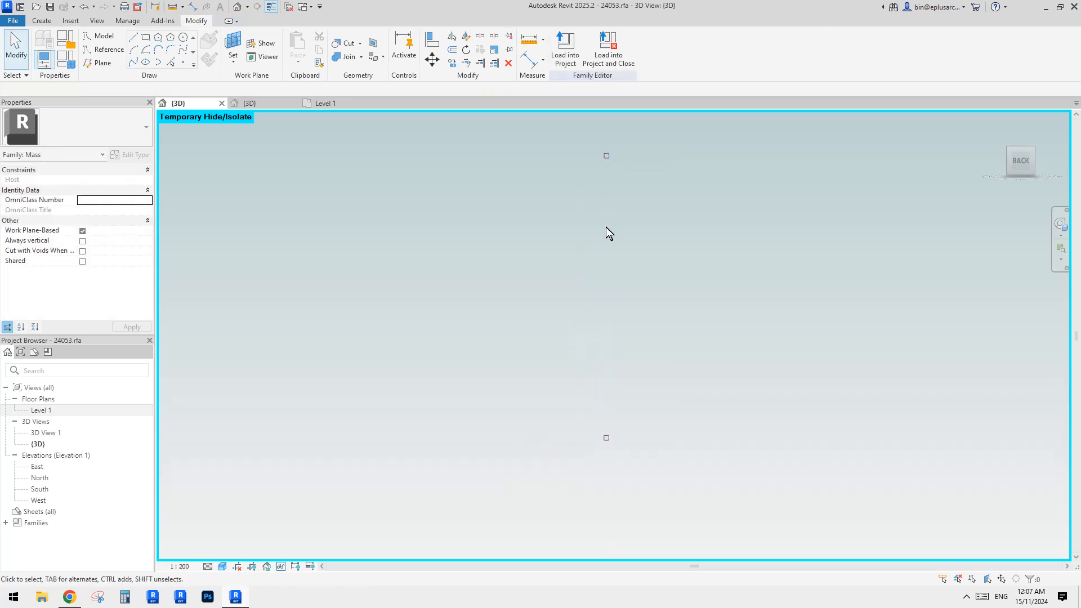
# Step: Restore the hidden elements and move the copied square profile above the bottom tread vertically up by 2300
pyautogui.keyDown('shift'); pyautogui.moveTo(627, 300); pyautogui.dragTo(653, 279, button='middle'); pyautogui.keyUp('shift')
pyautogui.press('r')
pyautogui.moveTo(629, 196); pyautogui.dragTo(635, 202)
pyautogui.keyDown('shift'); pyautogui.moveTo(668, 236); pyautogui.dragTo(648, 194, button='middle'); pyautogui.keyUp('shift')
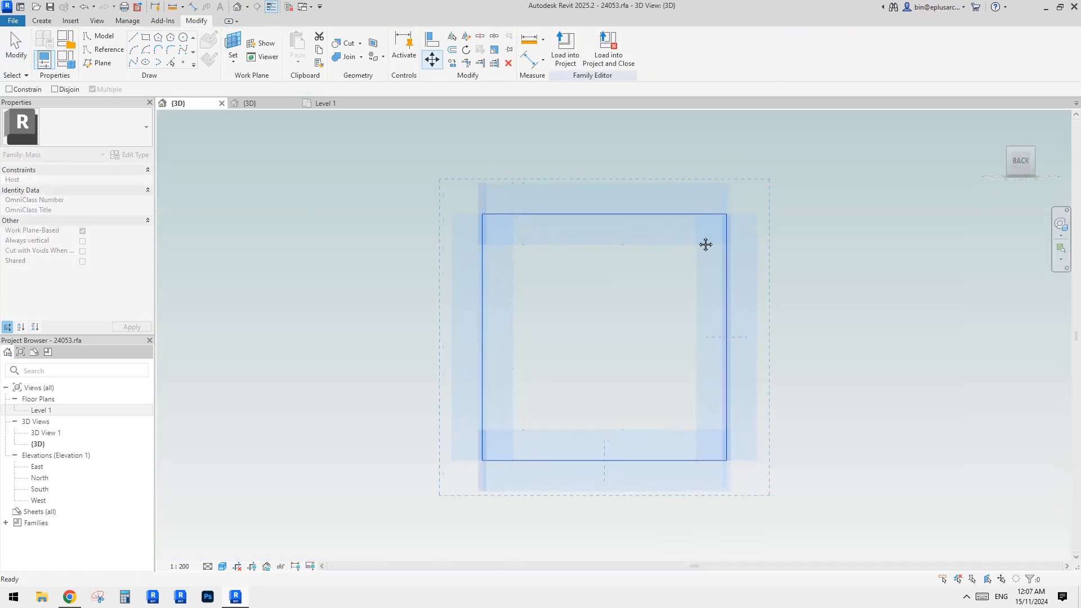
pyautogui.click(831, 254)
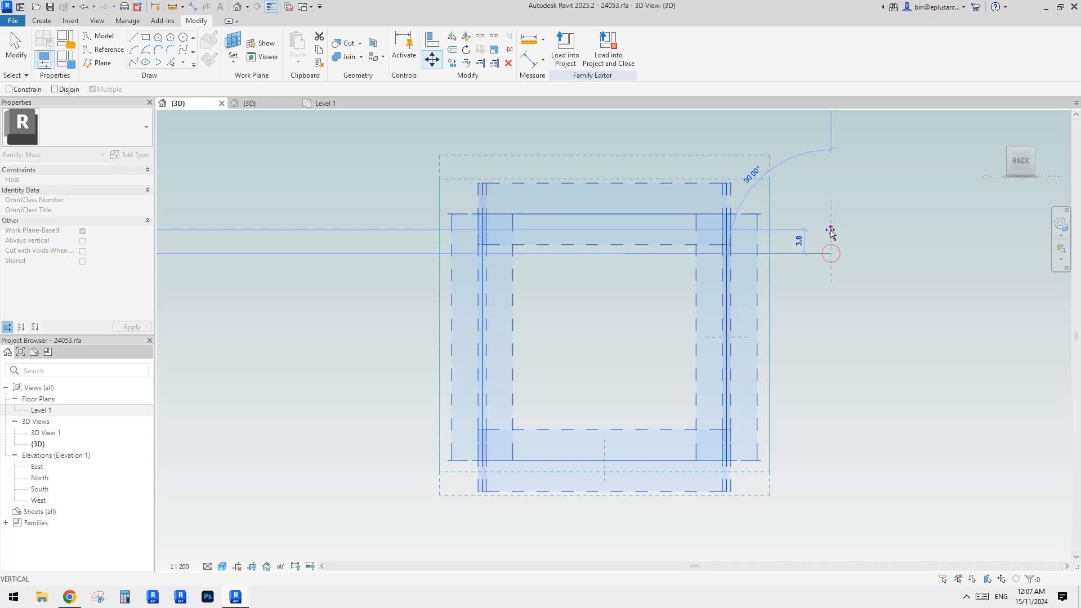
pyautogui.write('2300')
pyautogui.press('Return')
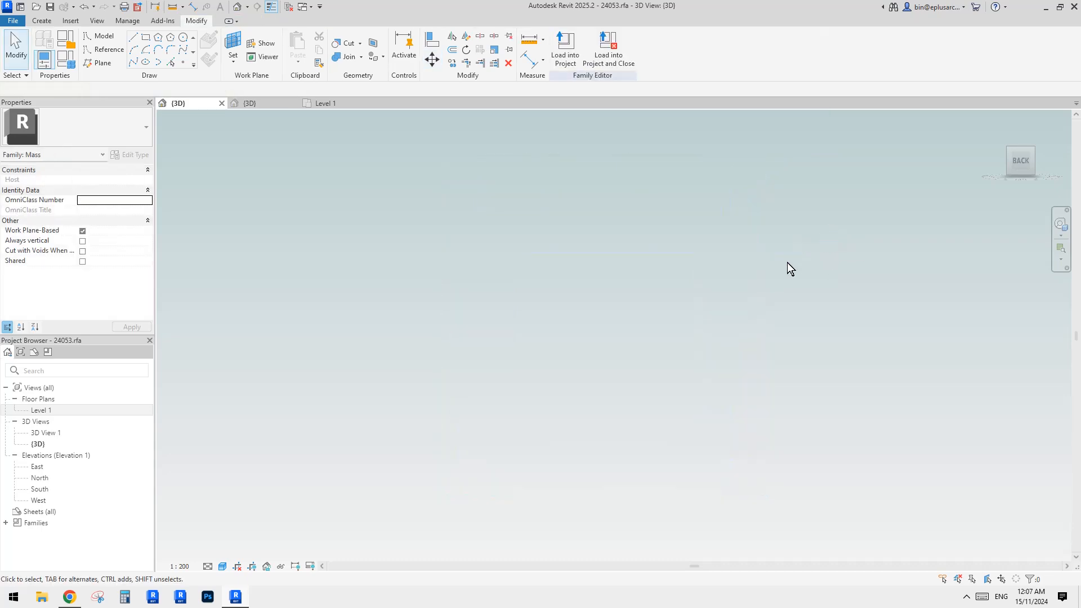
# Step: Create the next solid handrail segment from the two copied square profiles and the mirrored reference arc
pyautogui.scroll(-6, 725, 285)
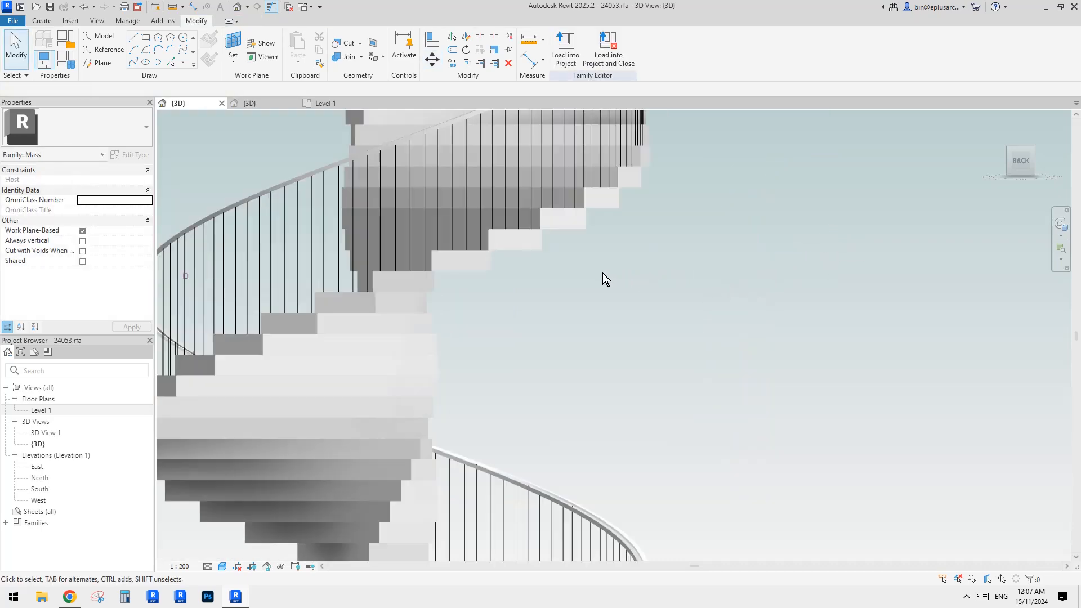
pyautogui.moveTo(603, 273); pyautogui.dragTo(504, 306, button='middle')
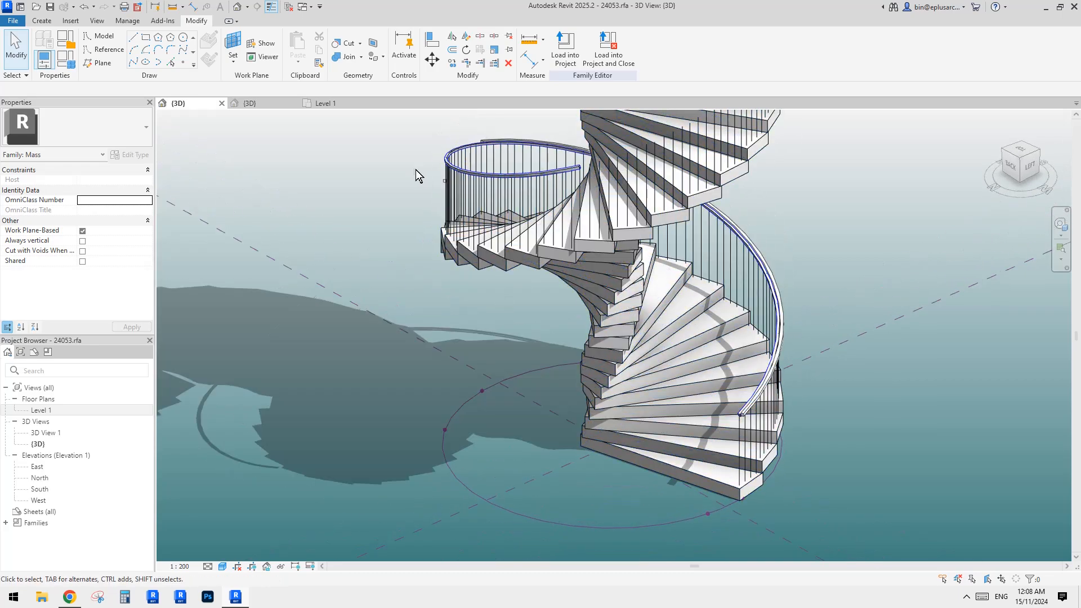
pyautogui.moveTo(416, 170); pyautogui.dragTo(451, 193)
pyautogui.keyDown('shift'); pyautogui.moveTo(648, 430); pyautogui.dragTo(696, 371, button='middle'); pyautogui.keyUp('shift')
pyautogui.scroll(-2, 700, 299)
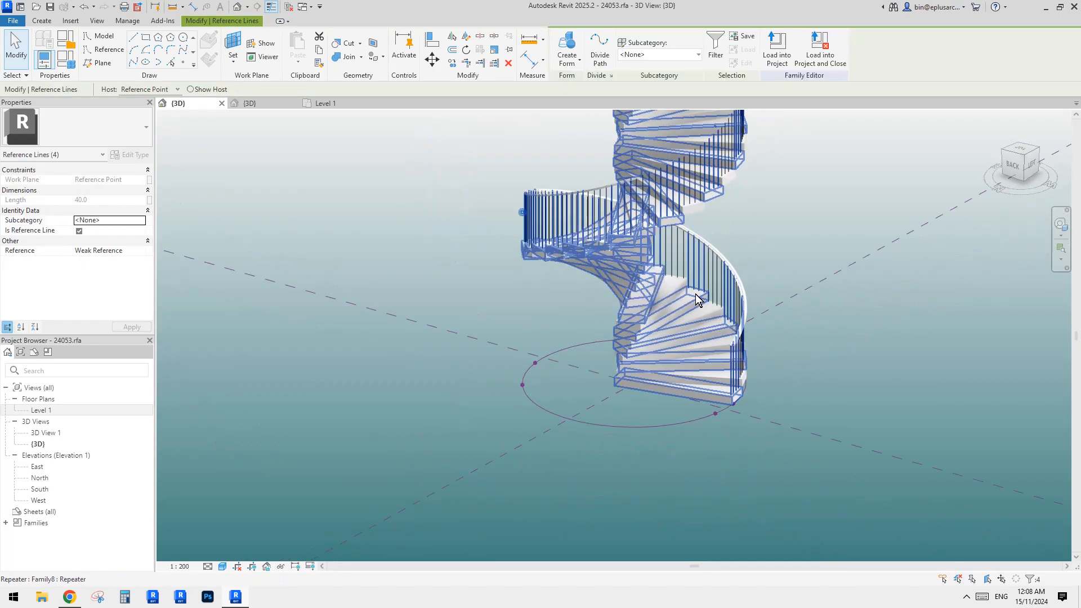
pyautogui.moveTo(700, 299); pyautogui.dragTo(647, 425, button='middle')
pyautogui.scroll(3, 665, 251)
pyautogui.press('Tab')
pyautogui.keyDown('ctrl'); pyautogui.click(671, 267); pyautogui.keyUp('ctrl')
pyautogui.scroll(-3, 670, 267)
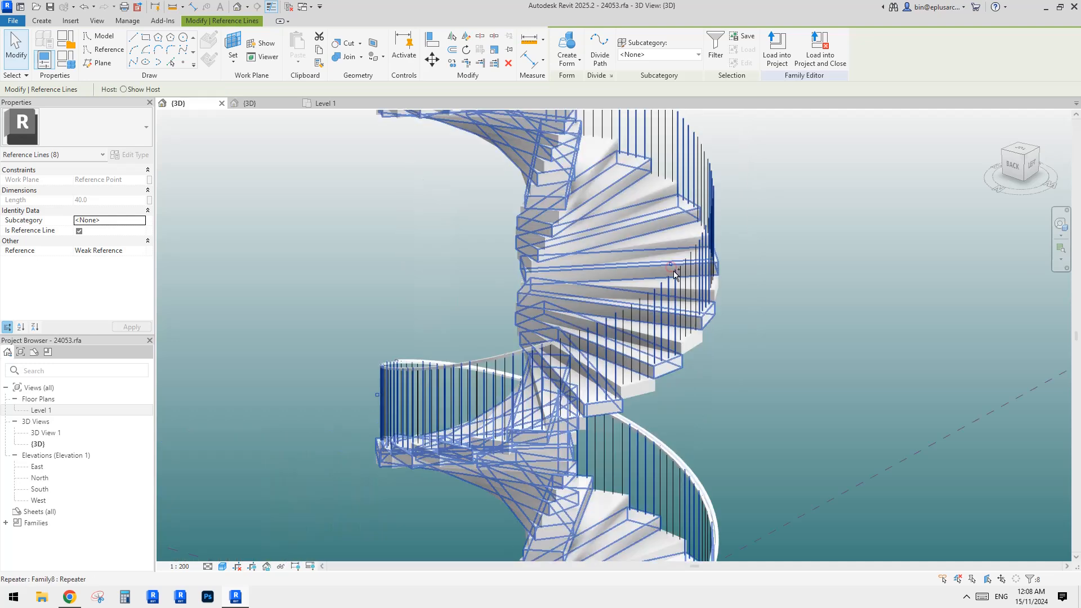
pyautogui.keyDown('shift'); pyautogui.moveTo(671, 267); pyautogui.dragTo(614, 394, button='middle'); pyautogui.keyUp('shift')
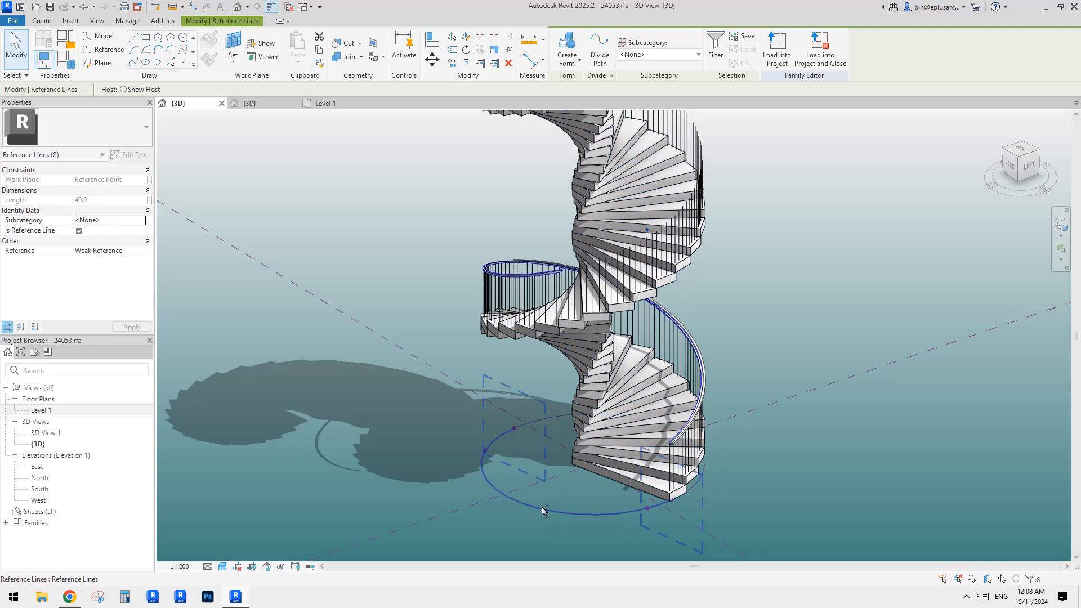
pyautogui.click(572, 38)
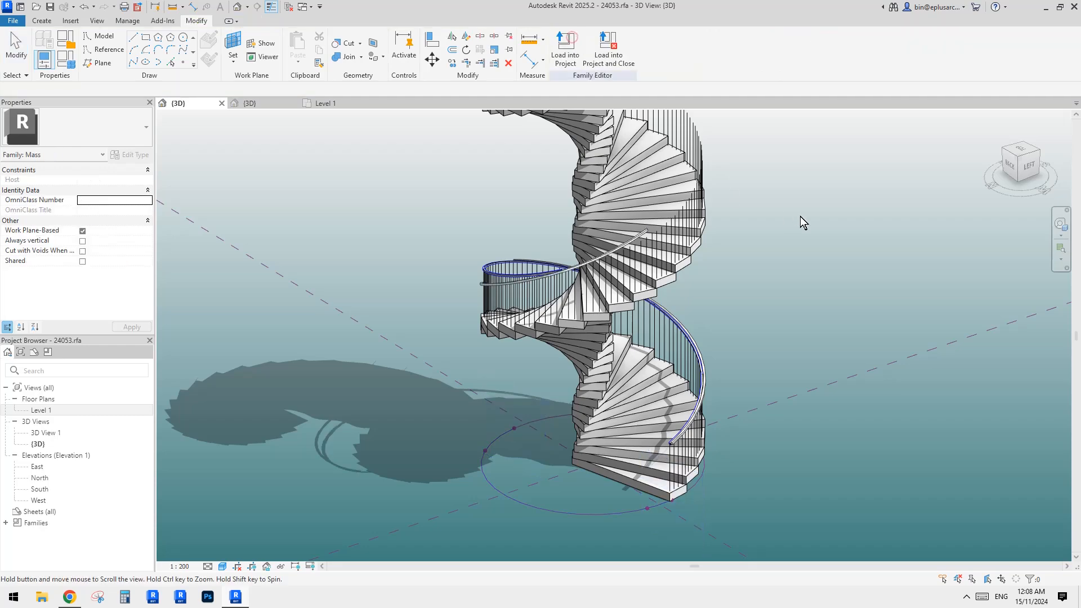
# Step: Slide the new segment's two reference points along the mirrored arc to its two ends
pyautogui.keyDown('shift'); pyautogui.moveTo(704, 277); pyautogui.dragTo(765, 169, button='middle'); pyautogui.keyUp('shift')
pyautogui.keyDown('shift'); pyautogui.moveTo(656, 239); pyautogui.dragTo(606, 355, button='middle'); pyautogui.keyUp('shift')
pyautogui.keyDown('shift'); pyautogui.moveTo(516, 322); pyautogui.dragTo(525, 313, button='middle'); pyautogui.keyUp('shift')
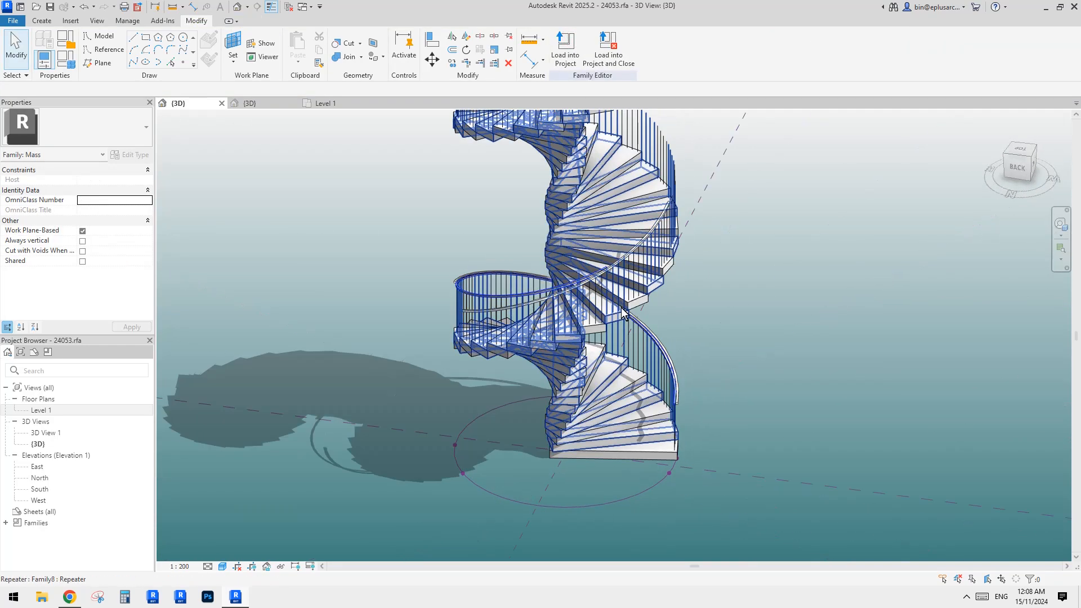
pyautogui.keyDown('shift'); pyautogui.moveTo(458, 291); pyautogui.dragTo(508, 401, button='middle'); pyautogui.keyUp('shift')
pyautogui.click(476, 414)
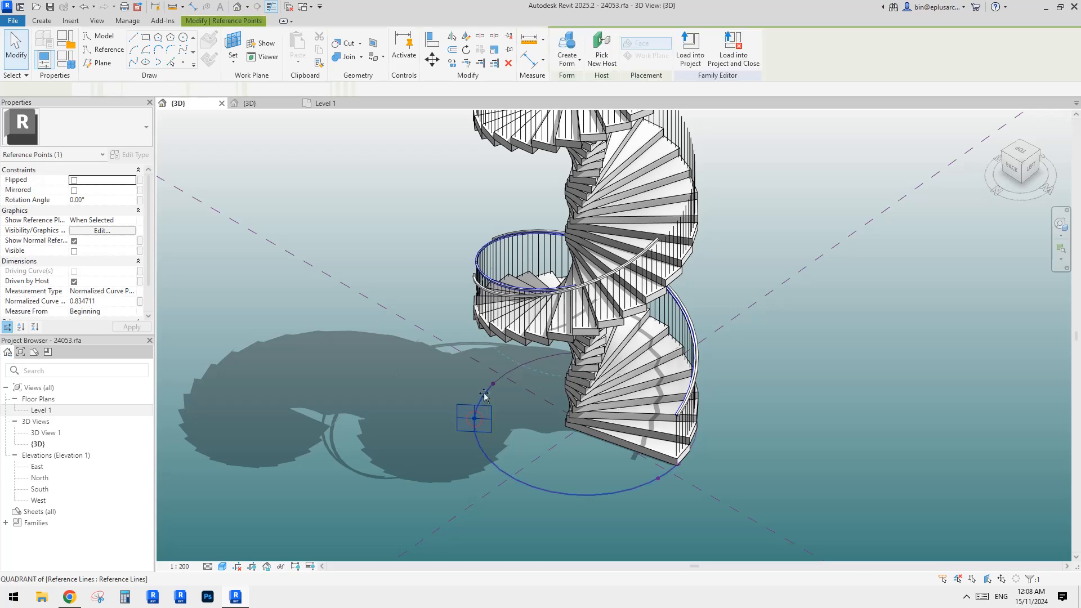
pyautogui.moveTo(497, 383); pyautogui.dragTo(495, 384)
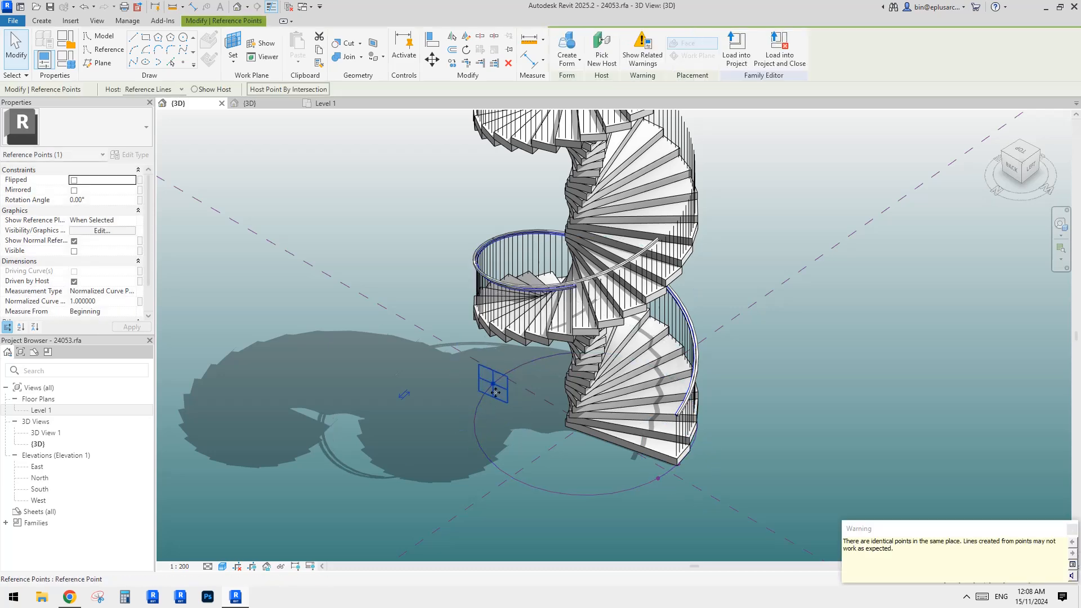
pyautogui.click(659, 478)
pyautogui.moveTo(682, 465); pyautogui.dragTo(680, 464)
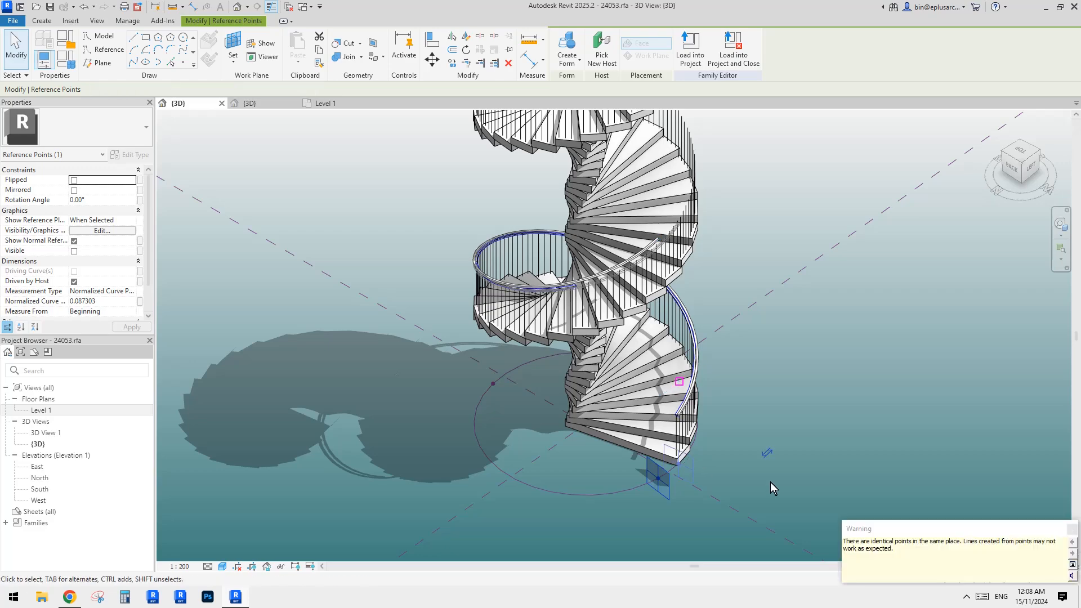
pyautogui.keyDown('shift'); pyautogui.moveTo(712, 366); pyautogui.dragTo(732, 208, button='middle'); pyautogui.keyUp('shift')
pyautogui.keyDown('shift'); pyautogui.moveTo(585, 236); pyautogui.dragTo(701, 276, button='middle'); pyautogui.keyUp('shift')
pyautogui.scroll(3, 701, 272)
pyautogui.press('Escape')
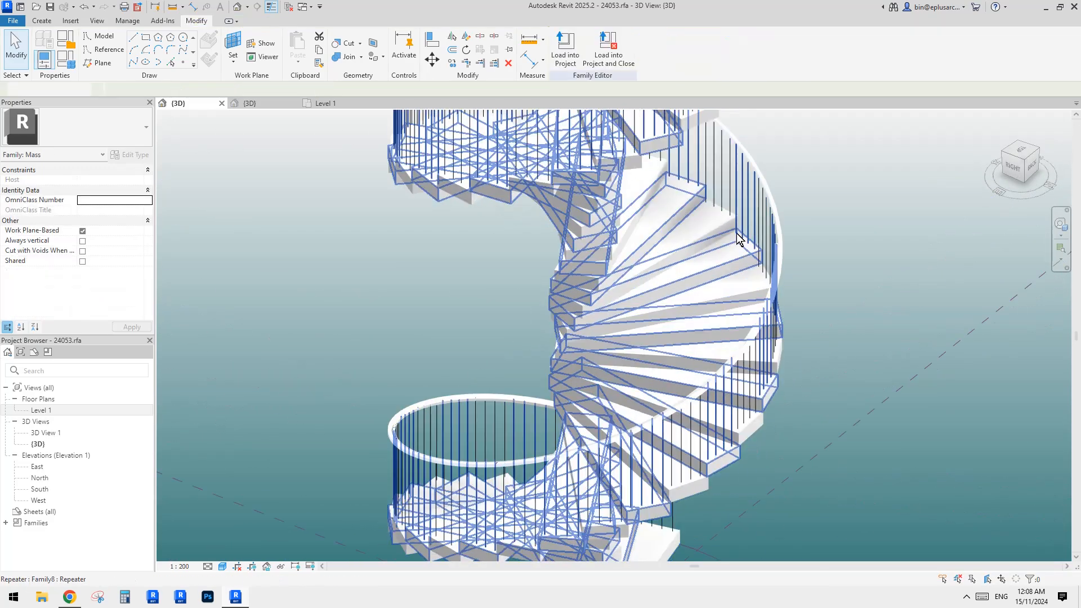
# Step: Temporarily hide the new handrail segment and examine the rail end where it meets the first segment
pyautogui.click(771, 192)
pyautogui.moveTo(790, 190); pyautogui.dragTo(743, 198, button='middle')
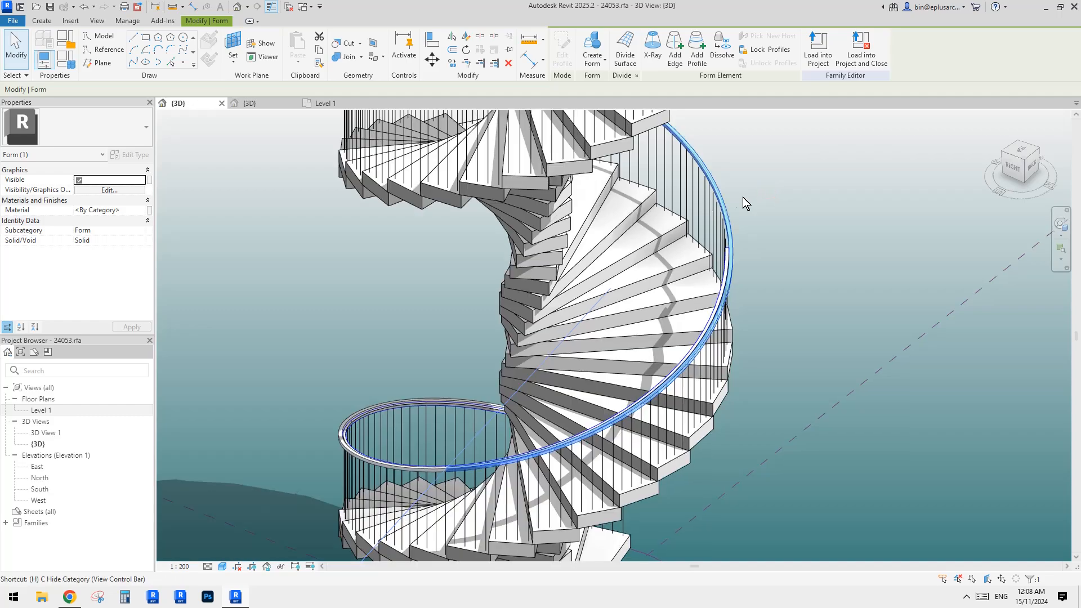
pyautogui.press('h')
pyautogui.press('h')
pyautogui.scroll(-2, 470, 472)
pyautogui.moveTo(470, 472); pyautogui.dragTo(575, 348, button='middle')
pyautogui.scroll(5, 576, 353)
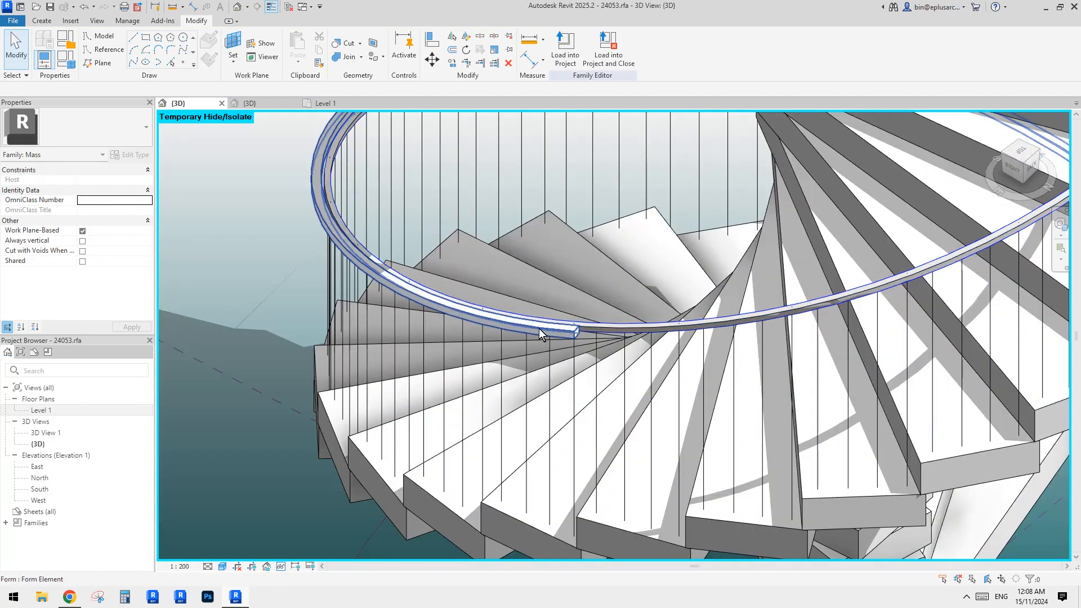
pyautogui.scroll(-5, 539, 329)
pyautogui.moveTo(539, 329)
pyautogui.keyDown('shift'); pyautogui.mouseDown(button='middle')
pyautogui.moveTo(628, 324)
pyautogui.moveTo(583, 354)
pyautogui.mouseUp(button='middle'); pyautogui.keyUp('shift')
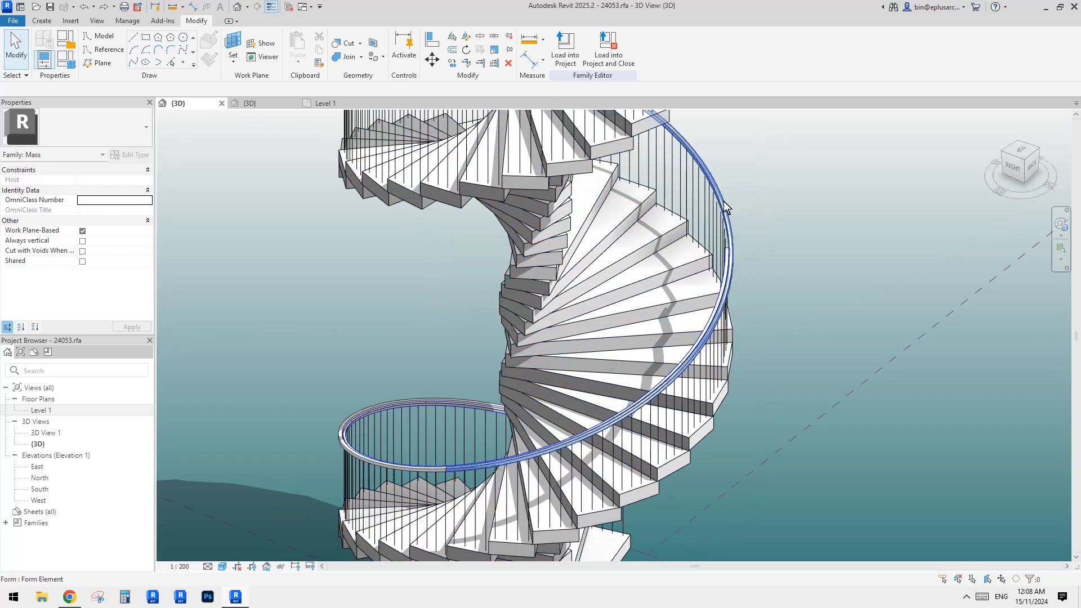
# Step: Temporarily hide the Family9 generic model rail that overlaps the new solid handrail
pyautogui.scroll(3, 725, 215)
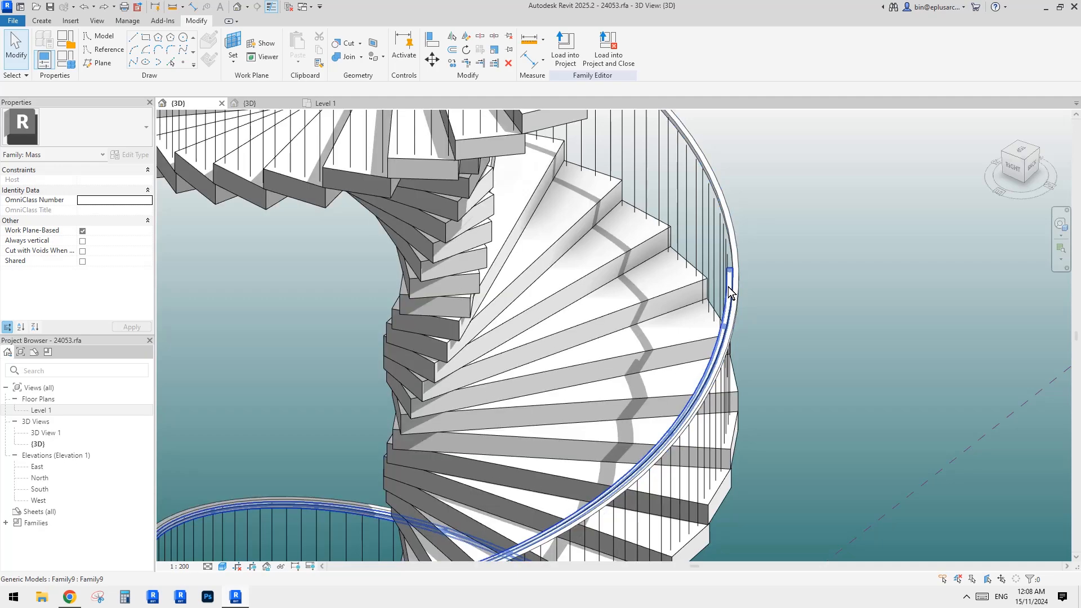
pyautogui.click(730, 293)
pyautogui.click(730, 292)
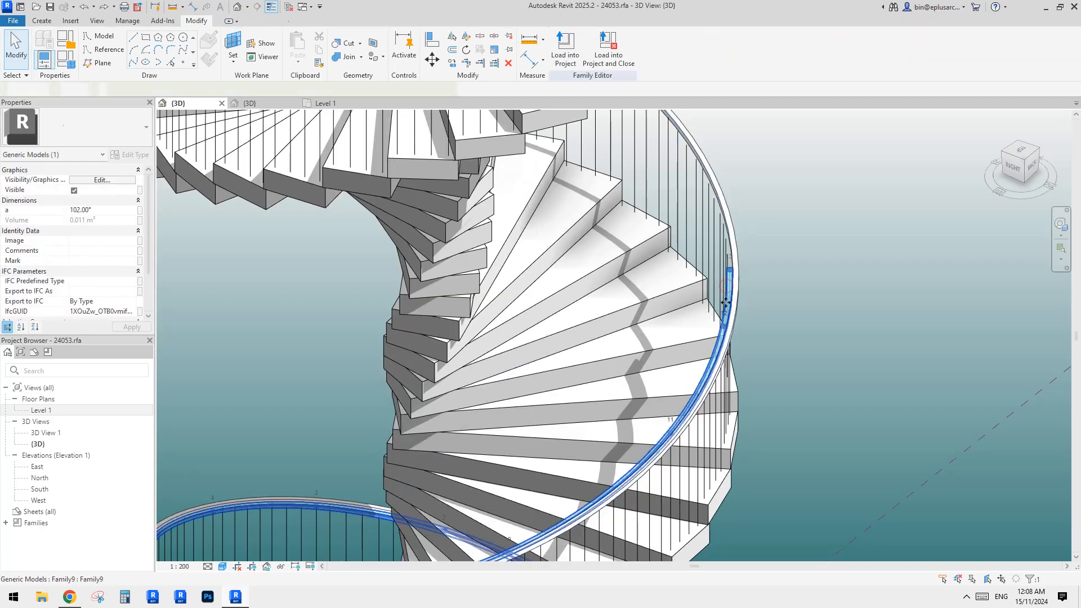
pyautogui.scroll(-1, 682, 332)
pyautogui.moveTo(682, 333); pyautogui.dragTo(704, 252, button='middle')
pyautogui.scroll(1, 715, 297)
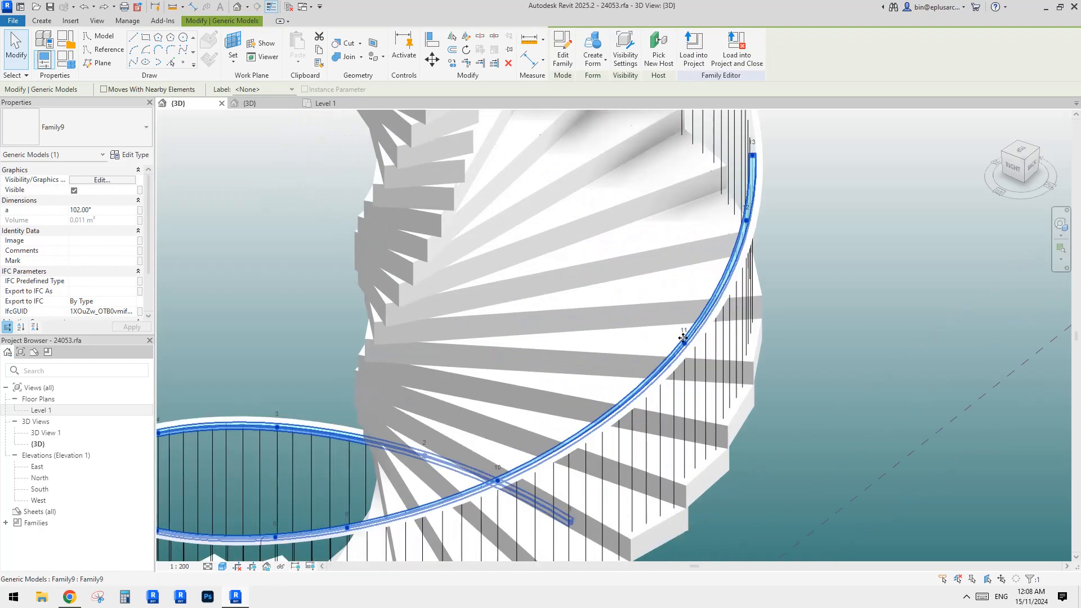
pyautogui.scroll(-1, 677, 349)
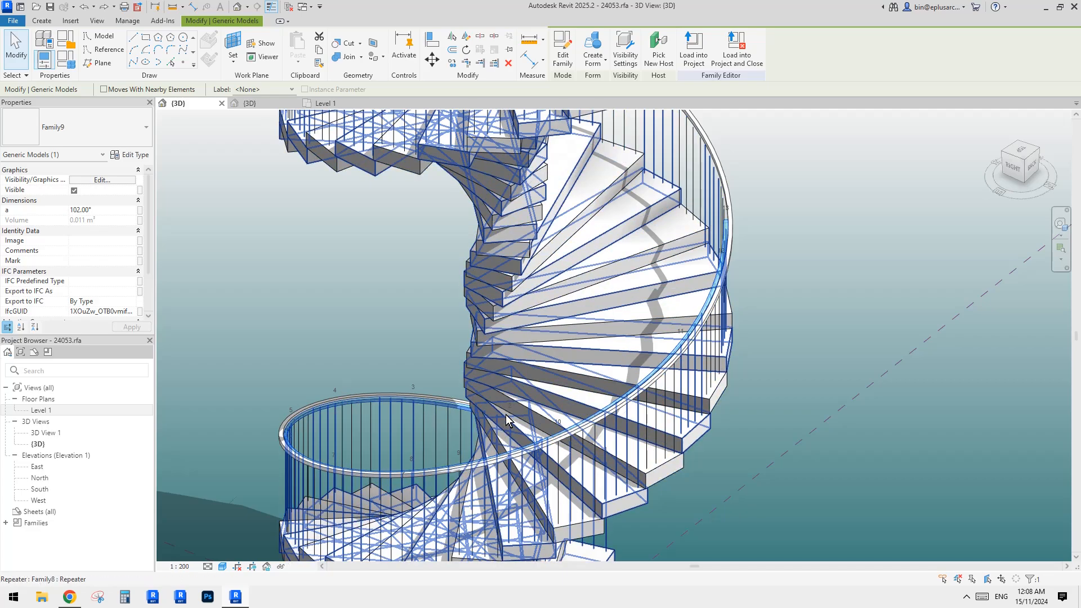
pyautogui.press('h')
pyautogui.press('h')
# Step: Try to join the geometry of the two solid handrail segments where they meet, and undo the join
pyautogui.keyDown('shift'); pyautogui.moveTo(506, 419); pyautogui.dragTo(514, 295, button='middle'); pyautogui.keyUp('shift')
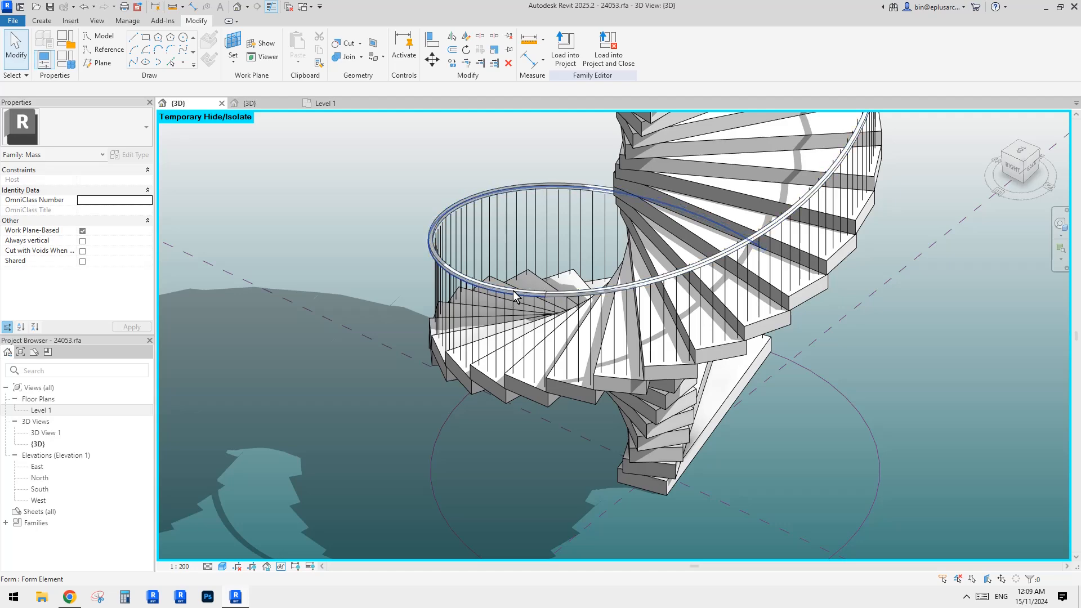
pyautogui.scroll(6, 539, 295)
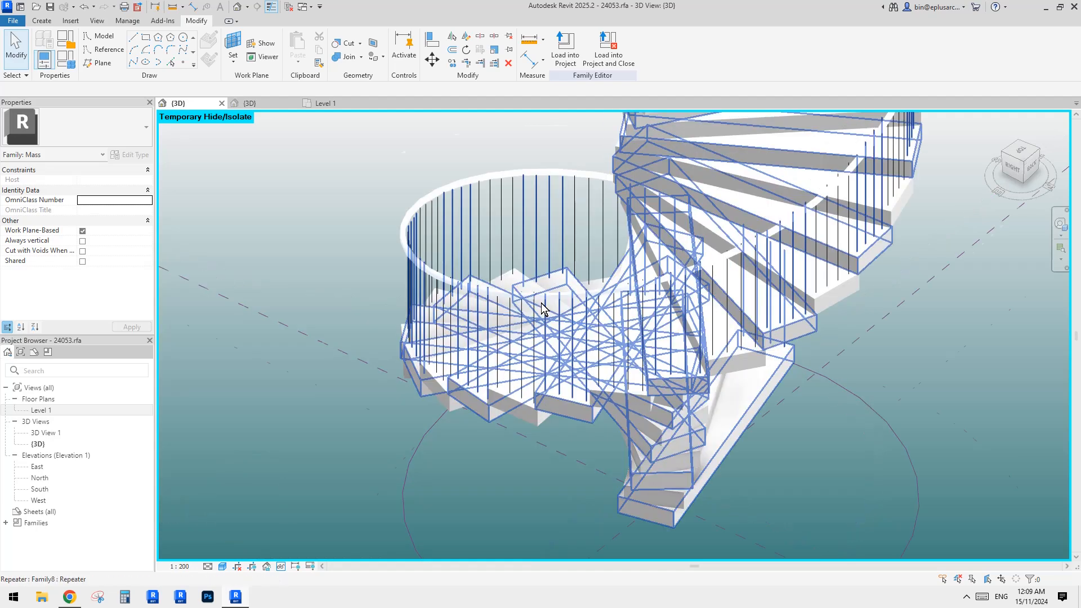
pyautogui.scroll(5, 528, 282)
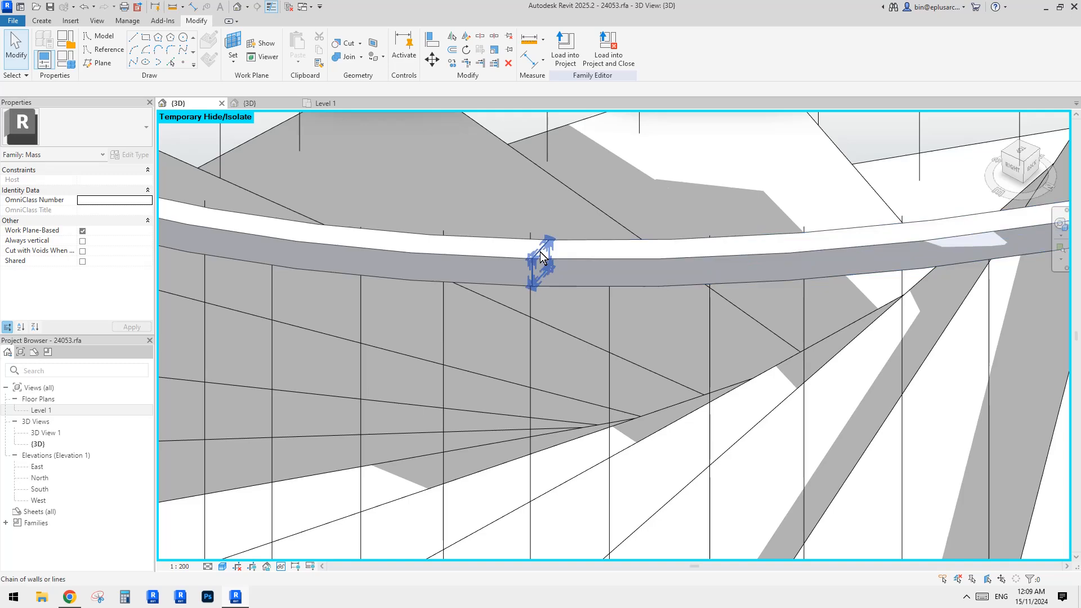
pyautogui.click(539, 252)
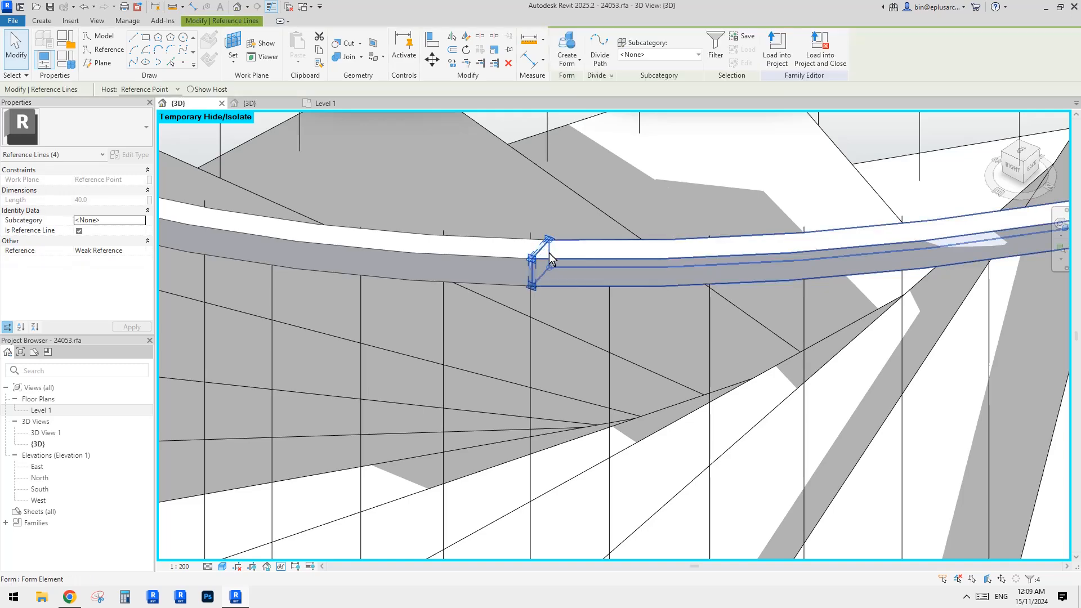
pyautogui.moveTo(549, 252); pyautogui.dragTo(536, 285, button='middle')
pyautogui.press('Escape')
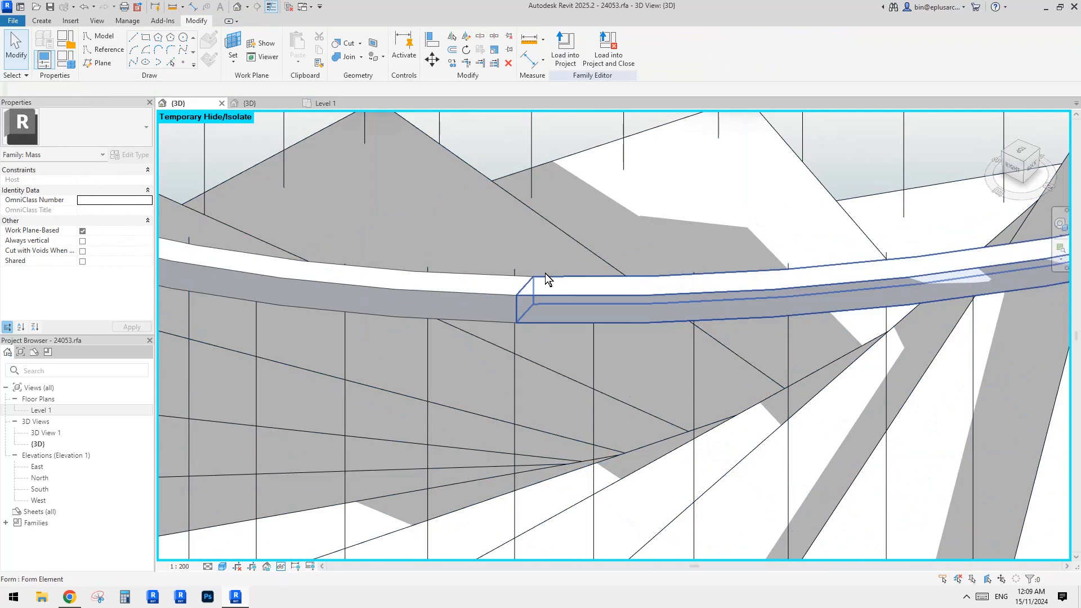
pyautogui.scroll(-1, 514, 291)
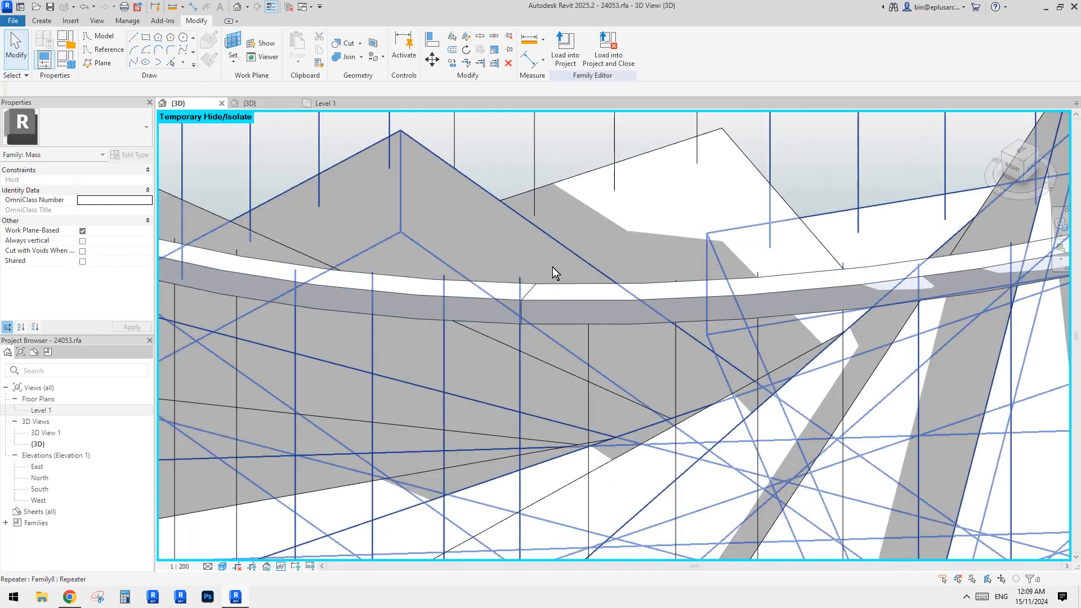
pyautogui.click(345, 57)
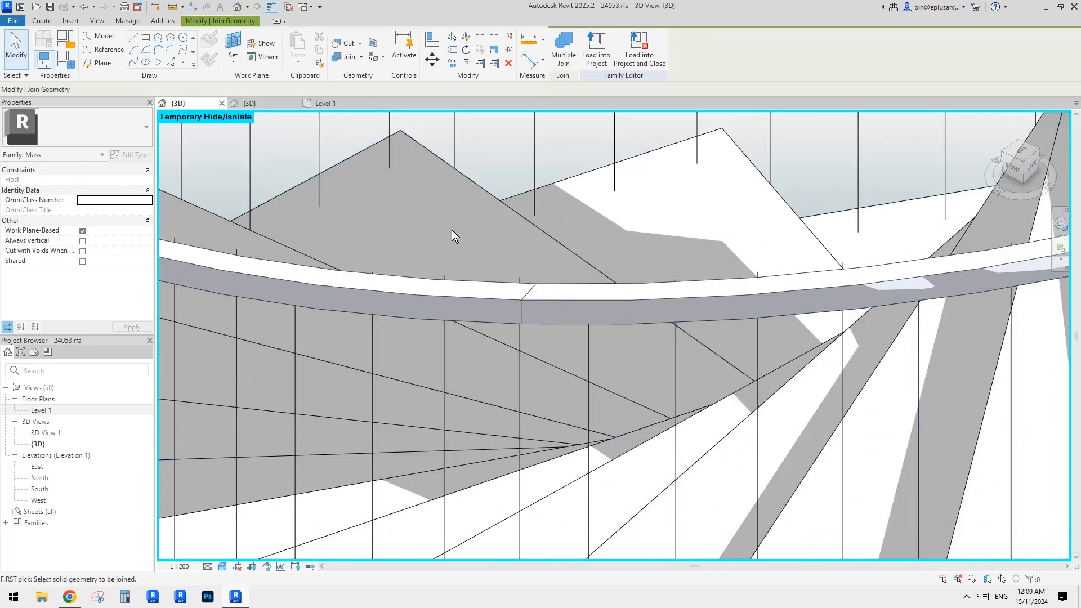
pyautogui.click(511, 316)
pyautogui.click(567, 312)
pyautogui.press('Escape')
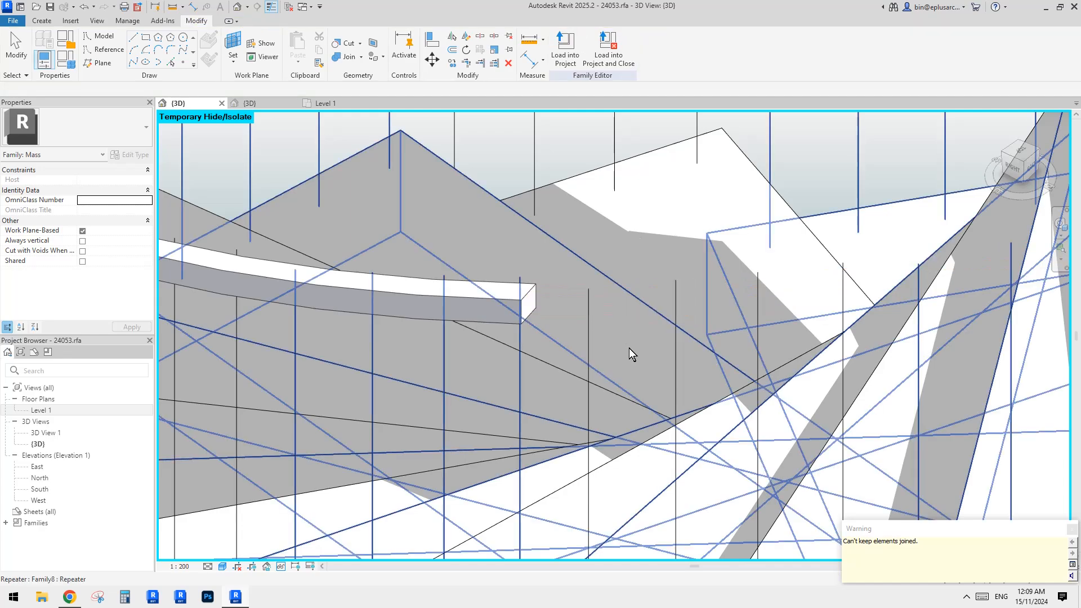
pyautogui.hotkey('ctrl', 'z')
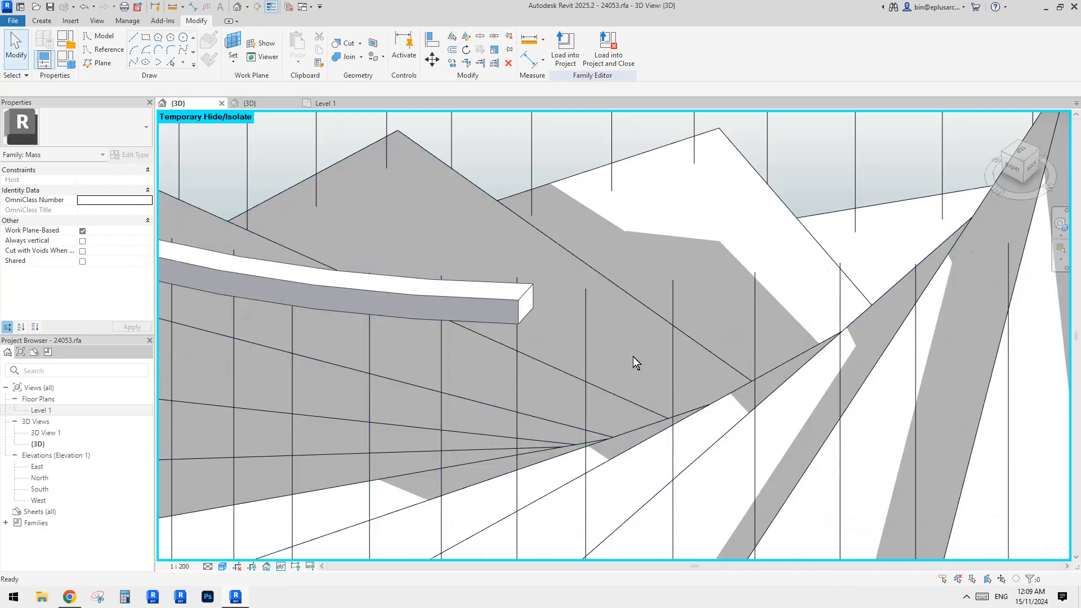
# Step: Examine the seam between the first and second handrail segments from several angles and distances
pyautogui.scroll(-2, 630, 349)
pyautogui.scroll(-6, 630, 349)
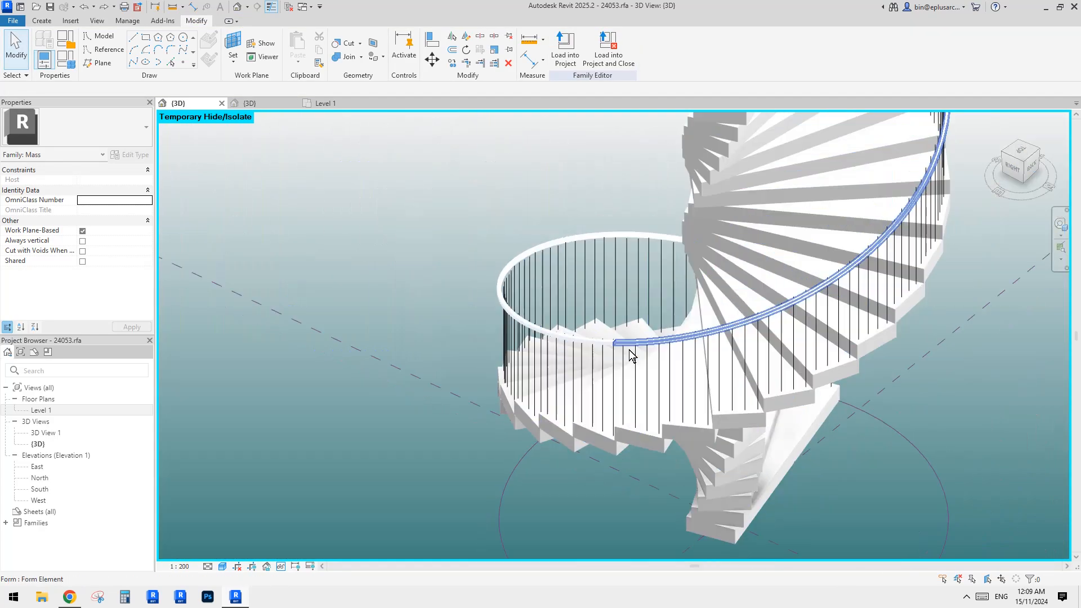
pyautogui.keyDown('shift'); pyautogui.moveTo(630, 349); pyautogui.dragTo(614, 293, button='middle'); pyautogui.keyUp('shift')
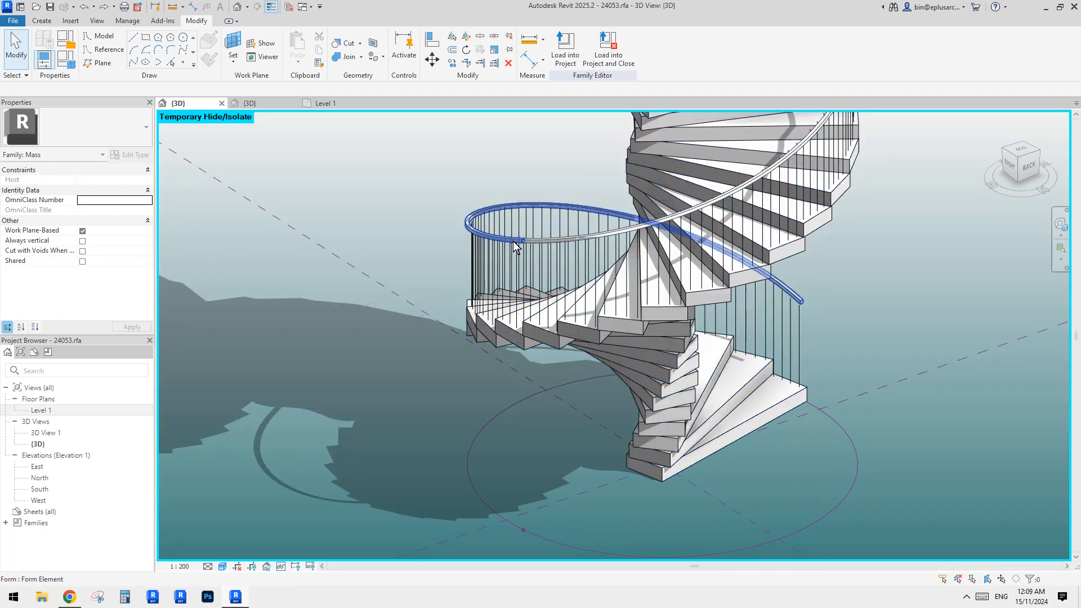
pyautogui.keyDown('shift'); pyautogui.moveTo(813, 380); pyautogui.dragTo(791, 358, button='middle'); pyautogui.keyUp('shift')
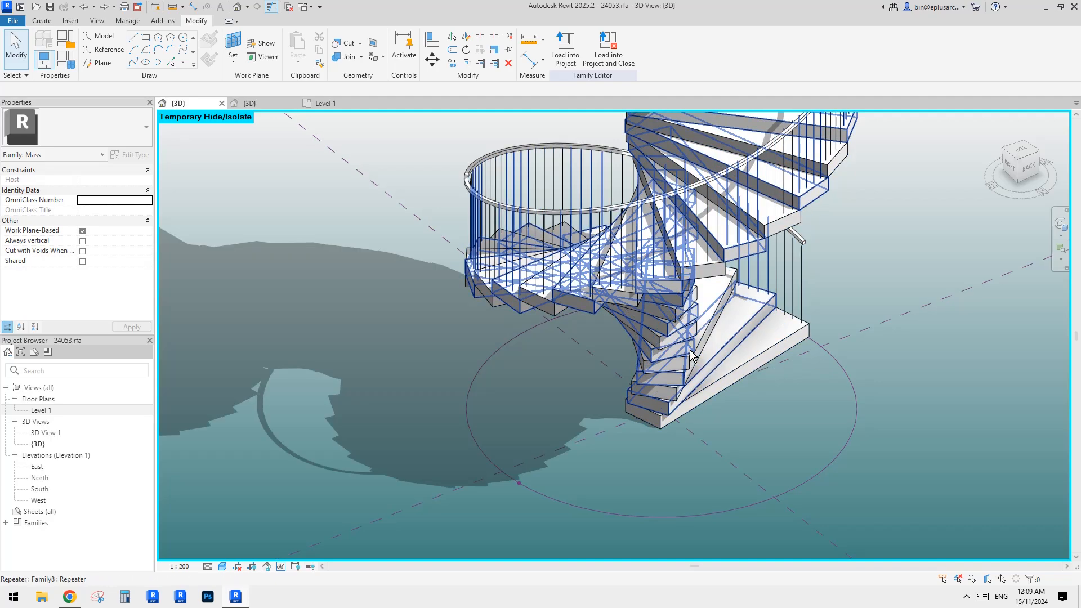
pyautogui.scroll(5, 530, 233)
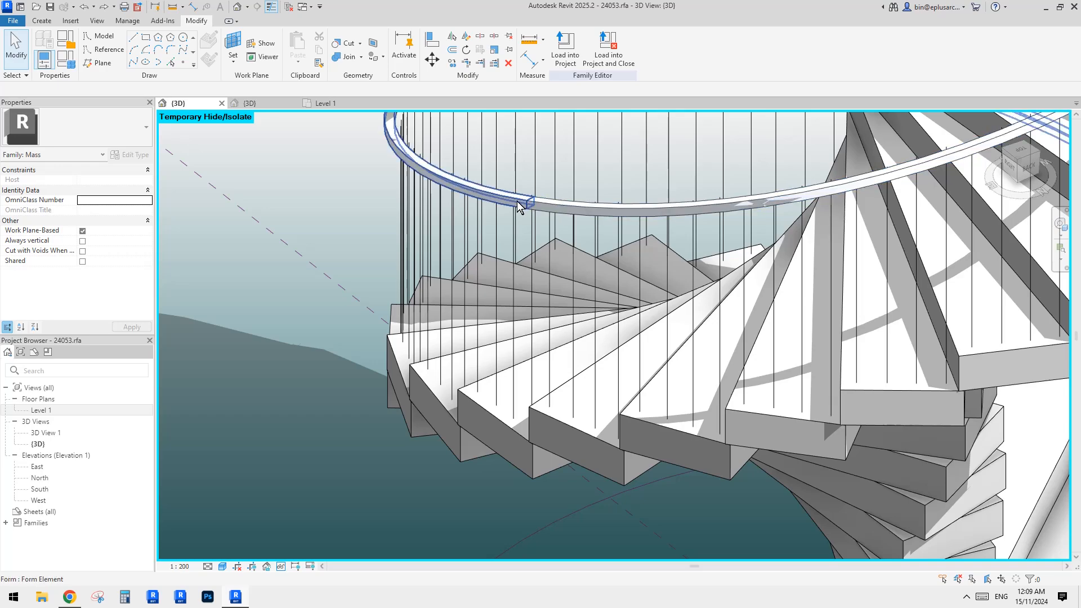
pyautogui.moveTo(536, 205); pyautogui.dragTo(535, 211, button='middle')
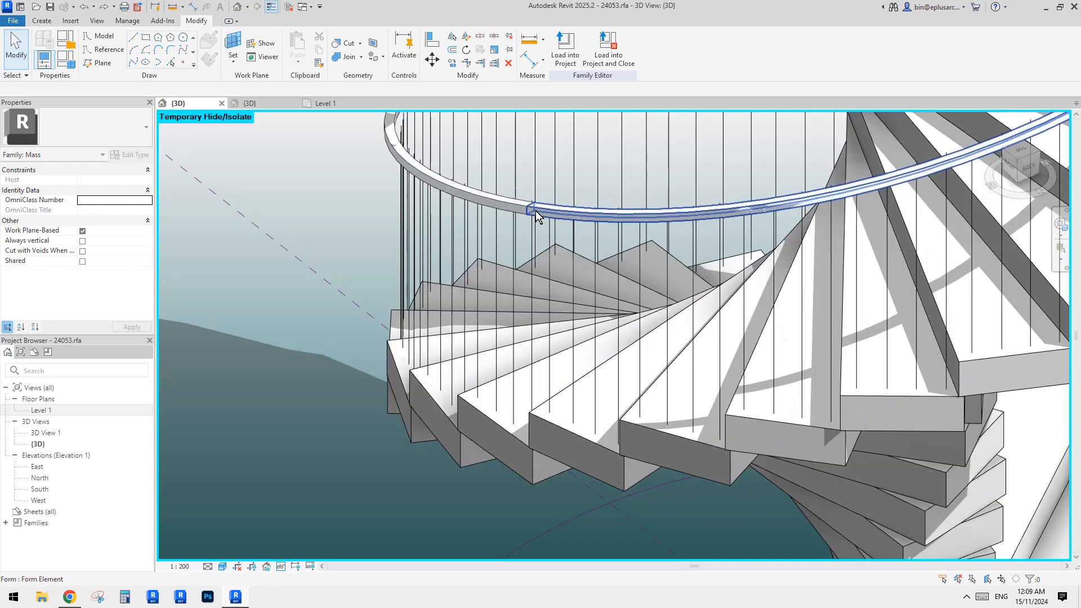
pyautogui.scroll(-5, 535, 211)
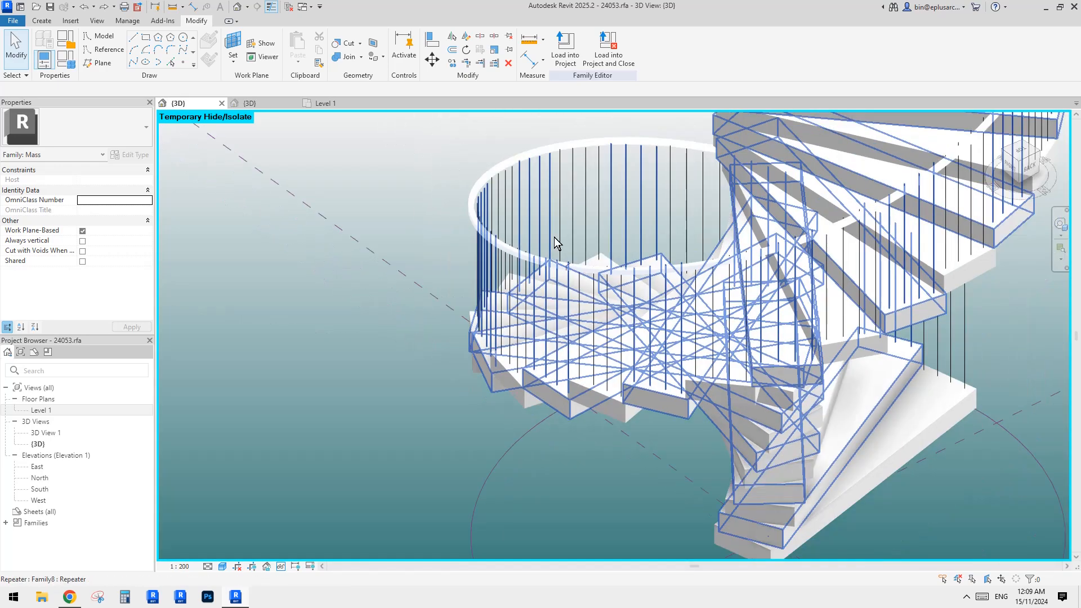
pyautogui.moveTo(560, 247); pyautogui.dragTo(557, 243, button='middle')
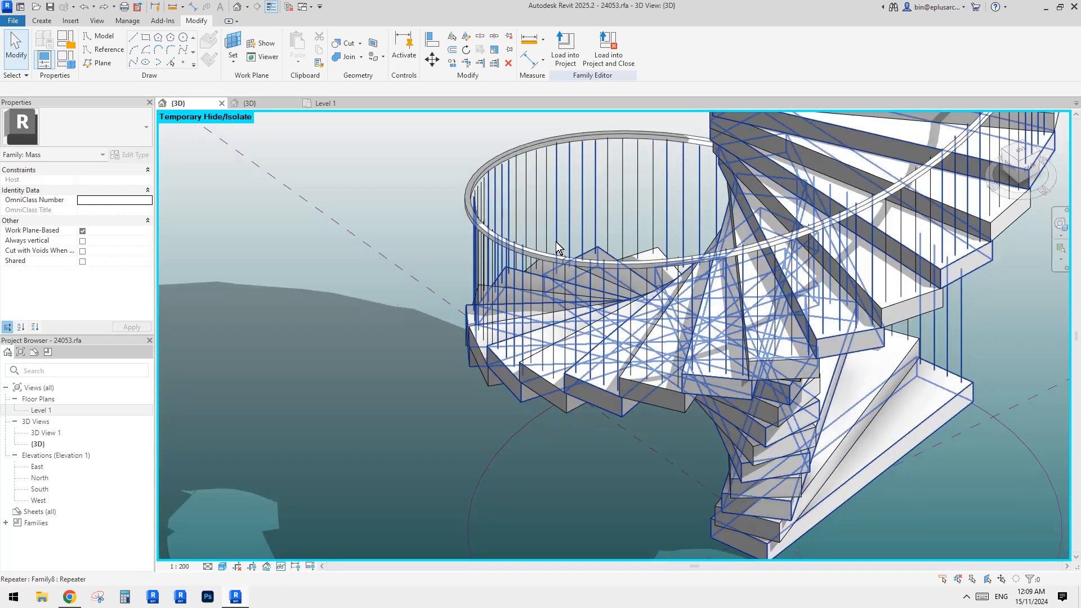
pyautogui.scroll(4, 577, 256)
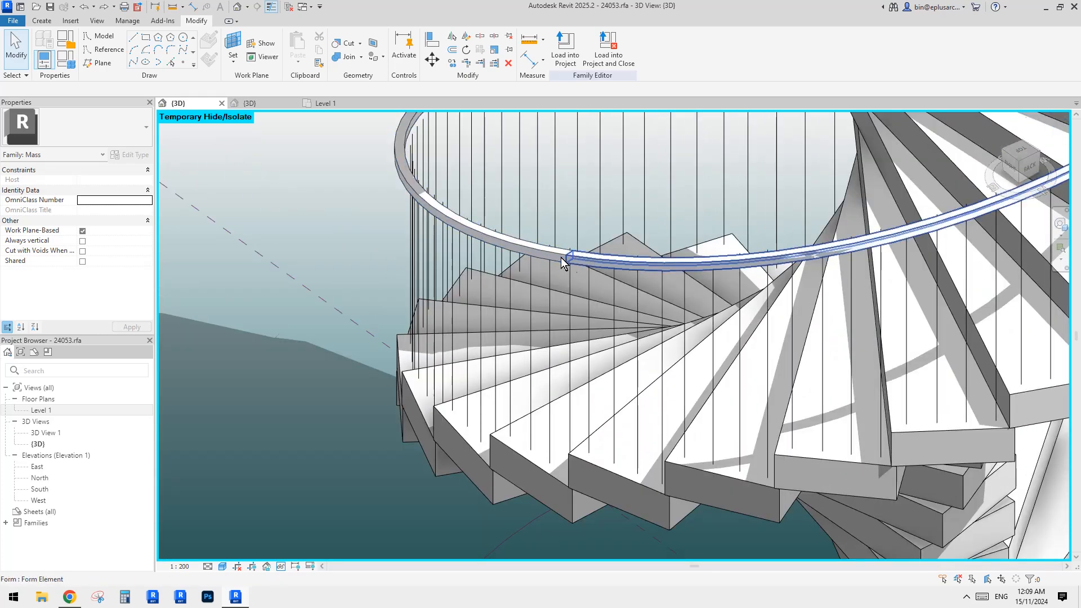
pyautogui.scroll(3, 557, 256)
pyautogui.scroll(-3, 557, 254)
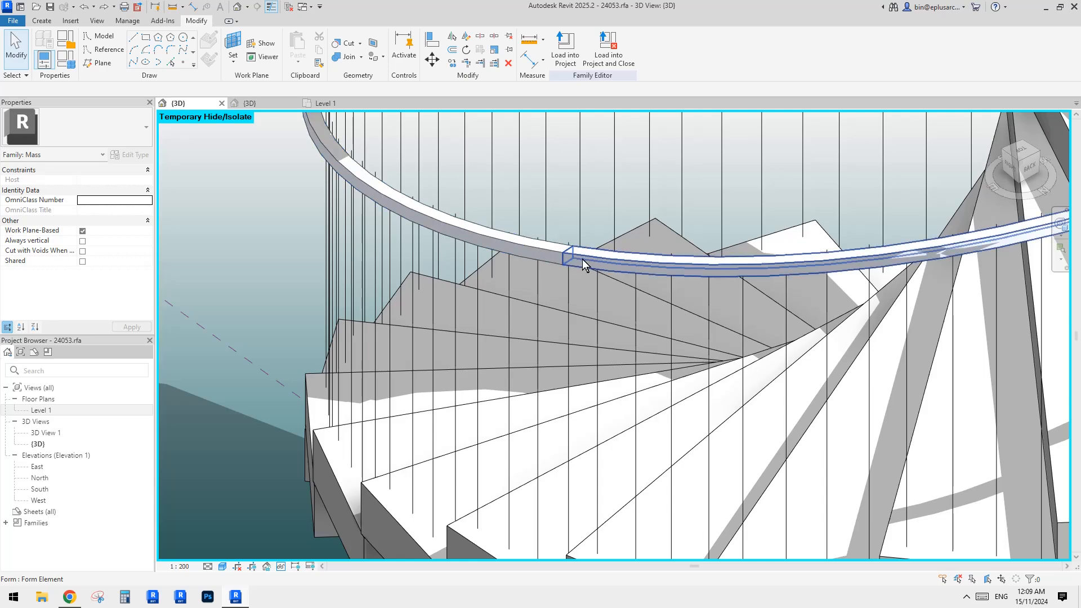
pyautogui.scroll(3, 583, 260)
pyautogui.scroll(-6, 662, 276)
# Step: Examine the whole spiral stair from all around, checking the handrail's course and the Level 1 reference circle
pyautogui.moveTo(659, 280)
pyautogui.keyDown('shift'); pyautogui.mouseDown(button='middle')
pyautogui.moveTo(730, 304)
pyautogui.moveTo(724, 340)
pyautogui.moveTo(728, 291)
pyautogui.mouseUp(button='middle'); pyautogui.keyUp('shift')
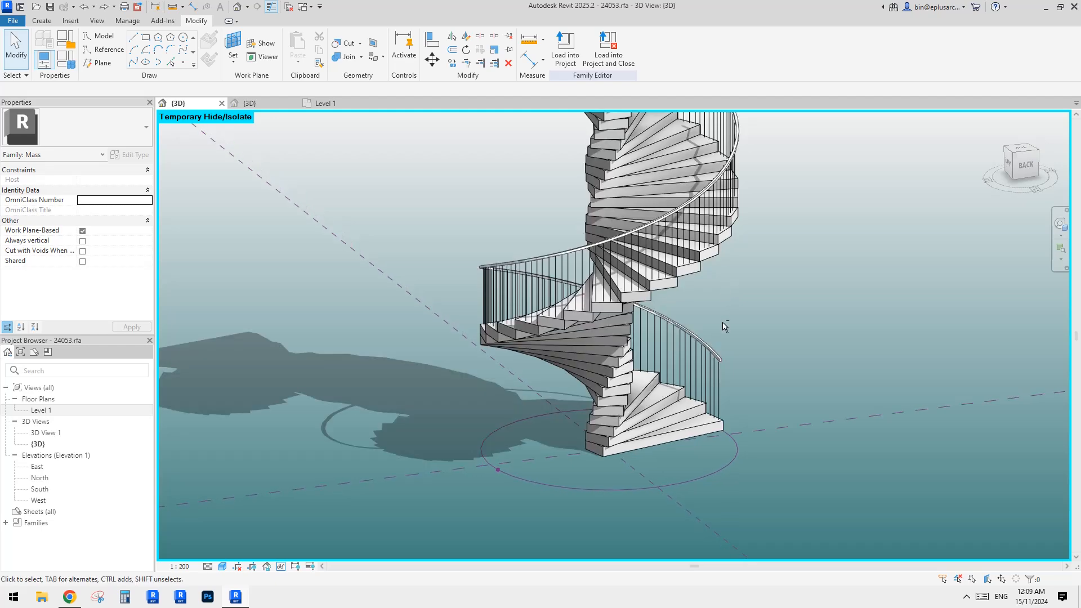
pyautogui.keyDown('shift'); pyautogui.moveTo(722, 369); pyautogui.dragTo(658, 325, button='middle'); pyautogui.keyUp('shift')
pyautogui.keyDown('shift'); pyautogui.moveTo(736, 307); pyautogui.dragTo(700, 316, button='middle'); pyautogui.keyUp('shift')
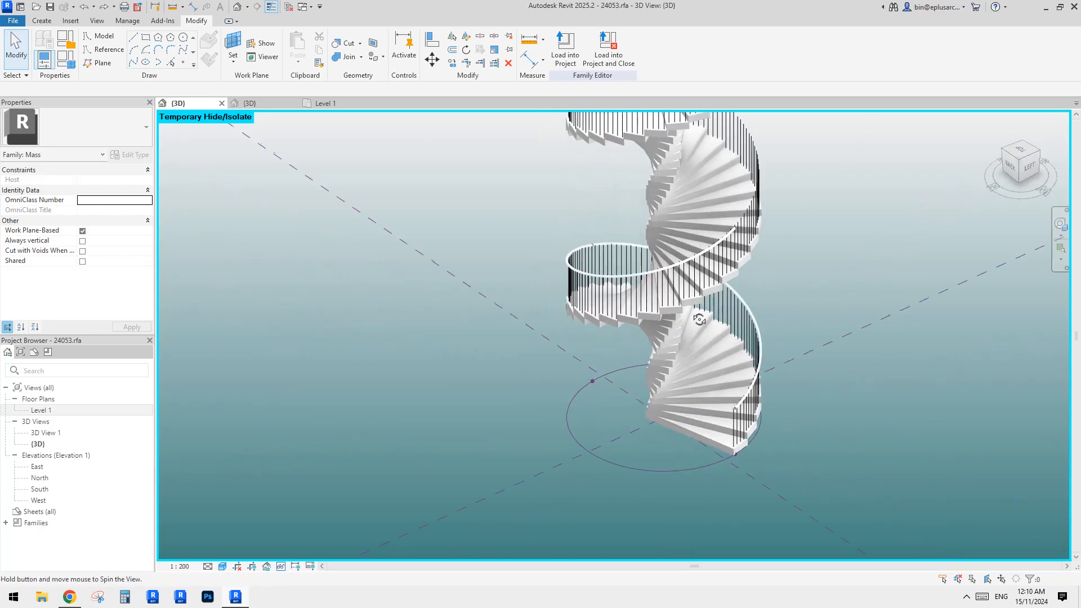
pyautogui.keyDown('shift'); pyautogui.moveTo(701, 260); pyautogui.dragTo(806, 289, button='middle'); pyautogui.keyUp('shift')
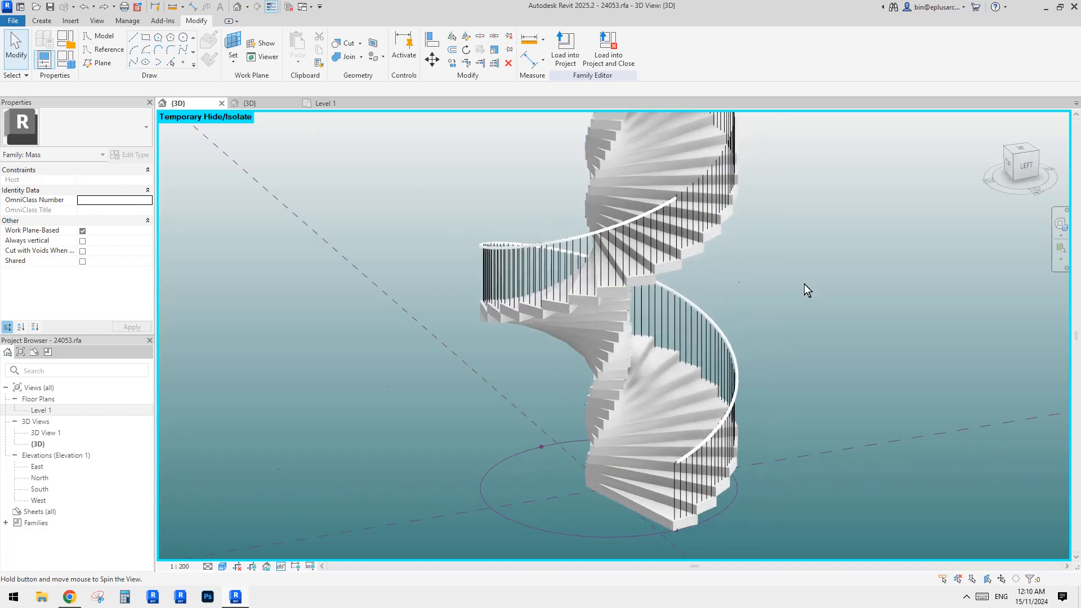
pyautogui.scroll(8, 535, 243)
pyautogui.scroll(-8, 546, 326)
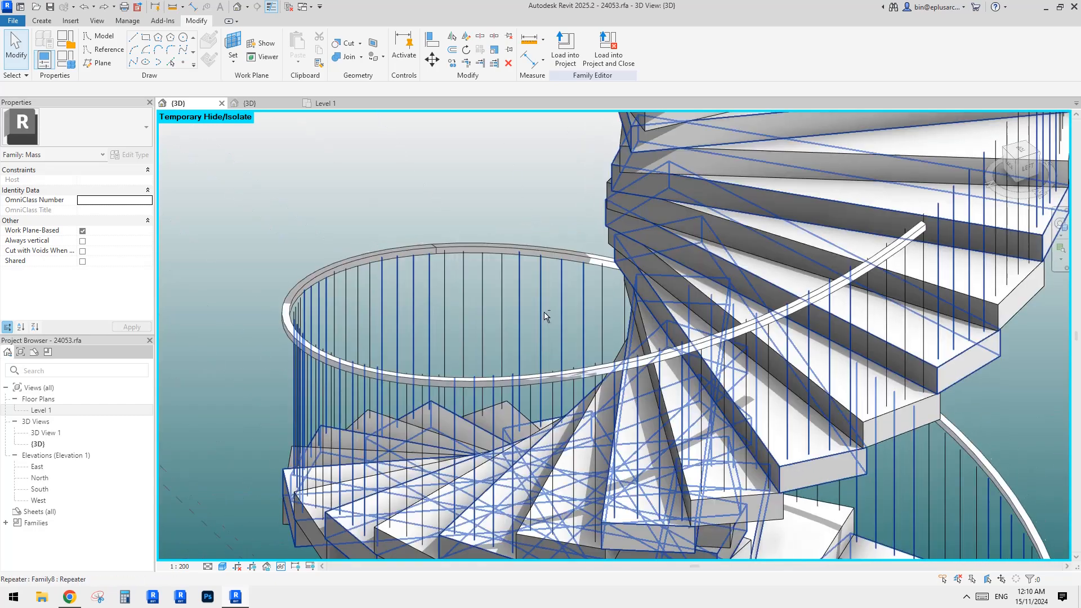
pyautogui.moveTo(753, 331)
pyautogui.keyDown('shift'); pyautogui.mouseDown(button='middle')
pyautogui.moveTo(703, 343)
pyautogui.moveTo(745, 320)
pyautogui.moveTo(785, 323)
pyautogui.mouseUp(button='middle'); pyautogui.keyUp('shift')
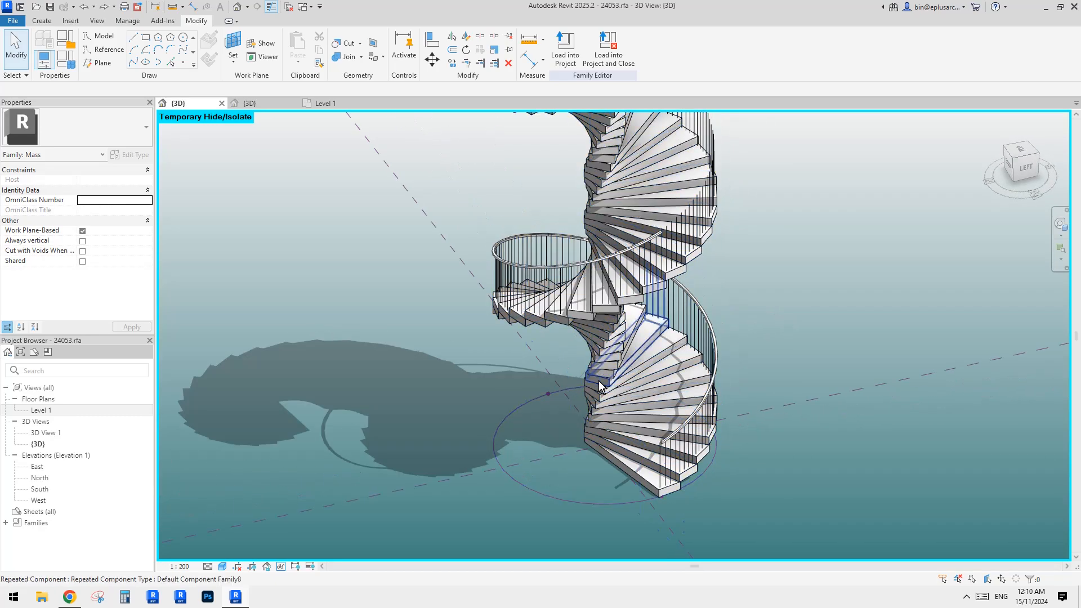
pyautogui.moveTo(600, 387); pyautogui.dragTo(589, 344, button='middle')
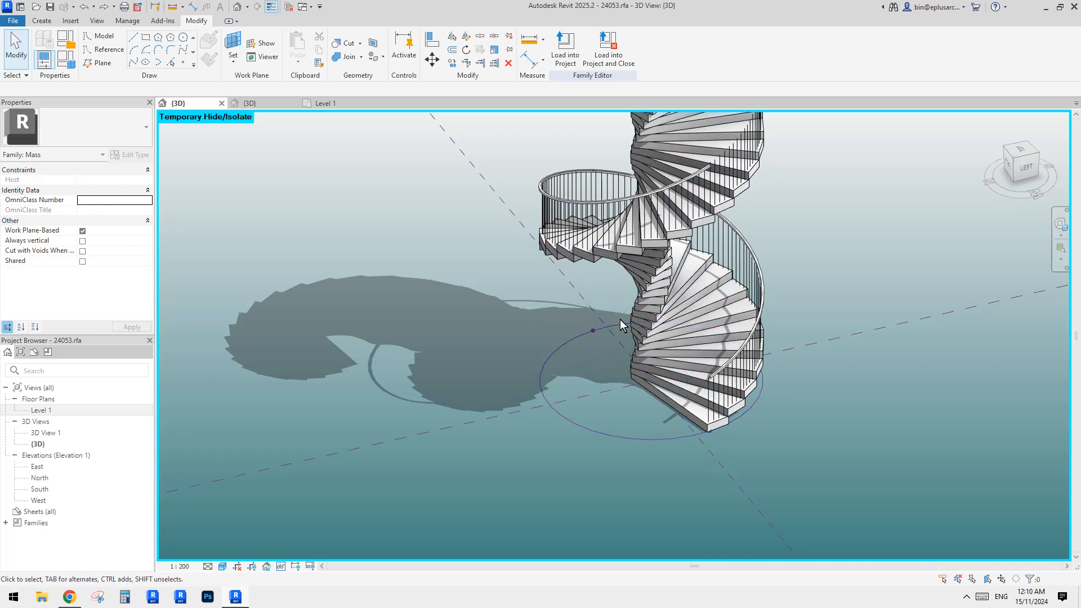
pyautogui.keyDown('shift'); pyautogui.moveTo(620, 319); pyautogui.dragTo(612, 304, button='middle'); pyautogui.keyUp('shift')
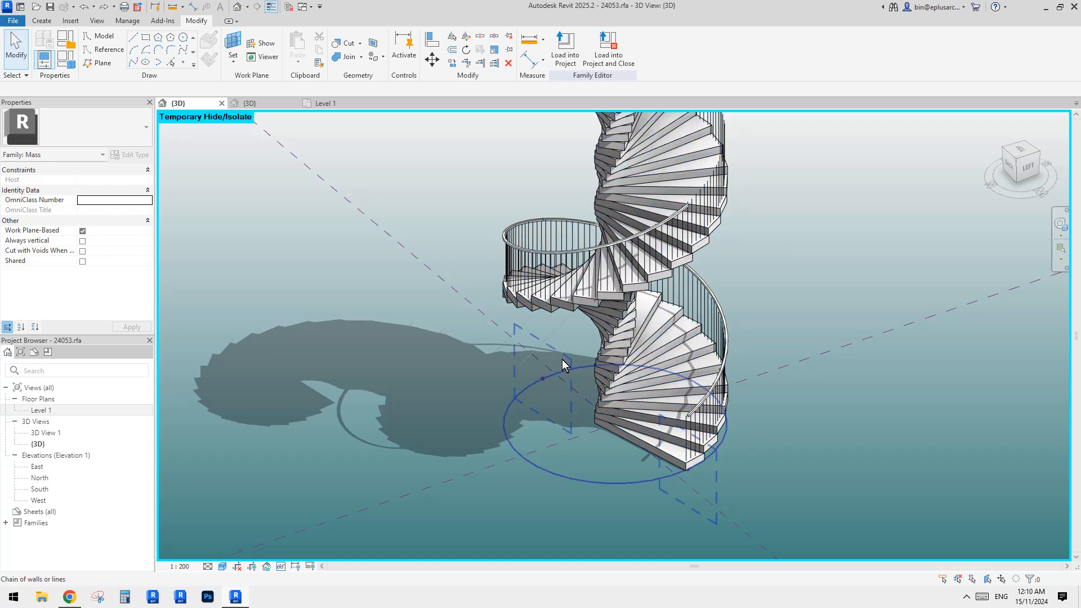
pyautogui.moveTo(551, 381); pyautogui.dragTo(559, 367, button='middle')
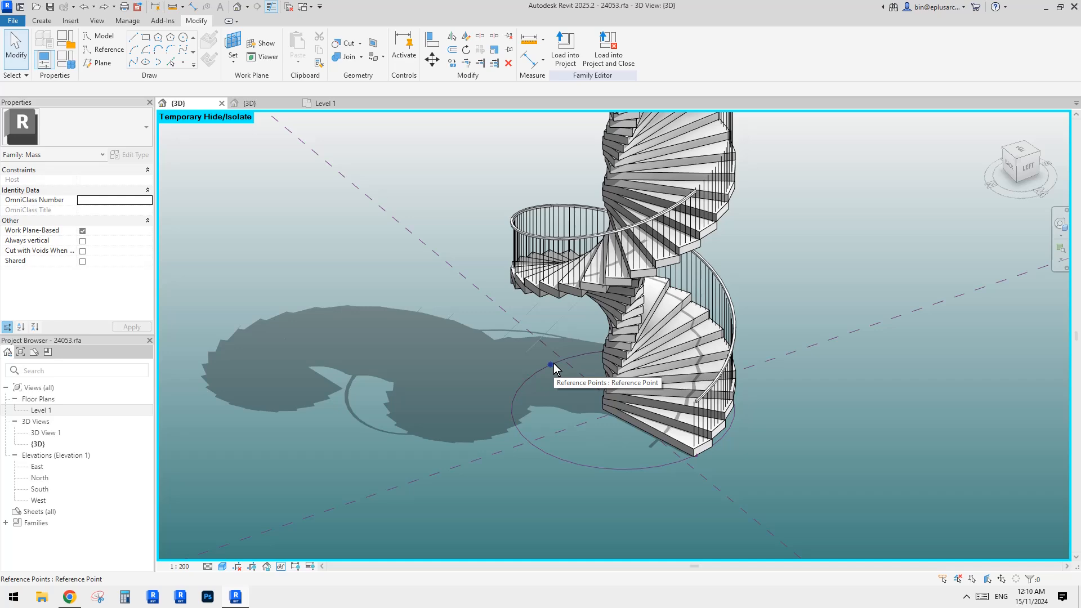
# Step: Delete the Family8 repeater that includes the bottom tread and select the reference point on the circle at its outer corner
pyautogui.scroll(5, 699, 455)
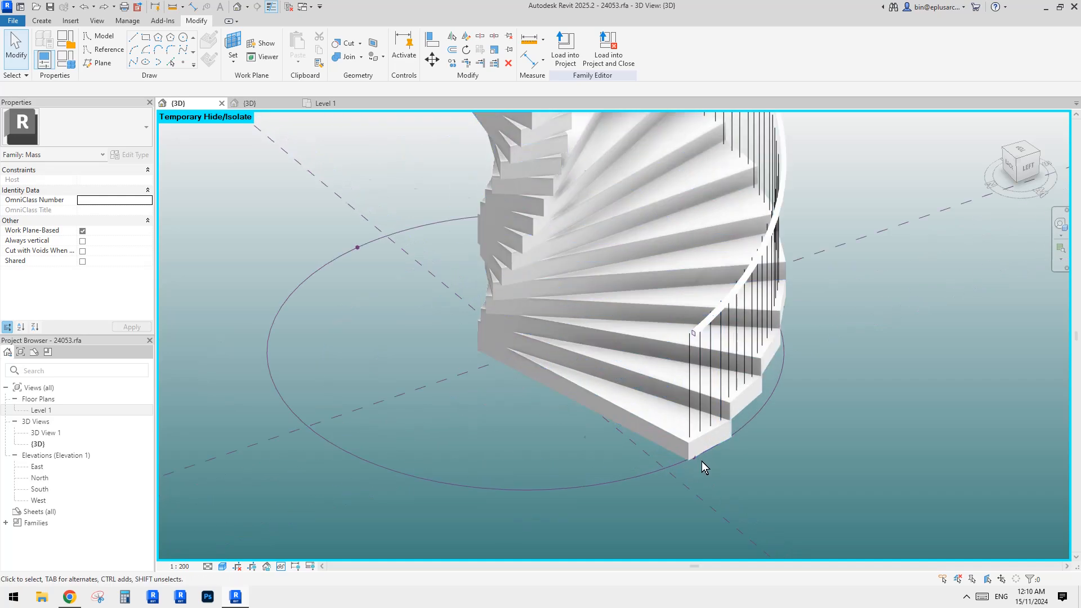
pyautogui.scroll(2, 699, 451)
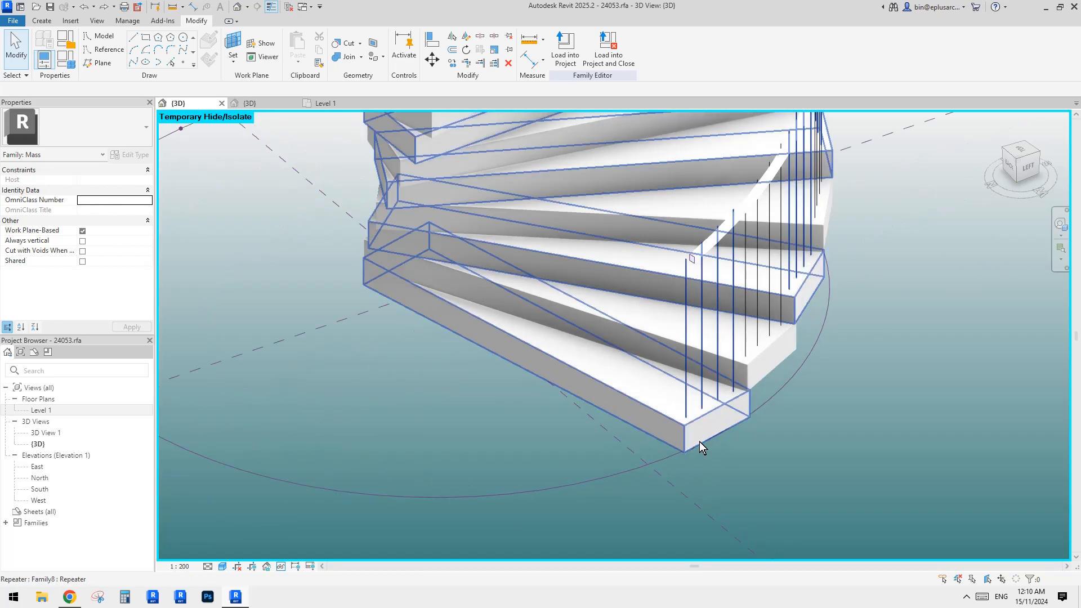
pyautogui.click(694, 448)
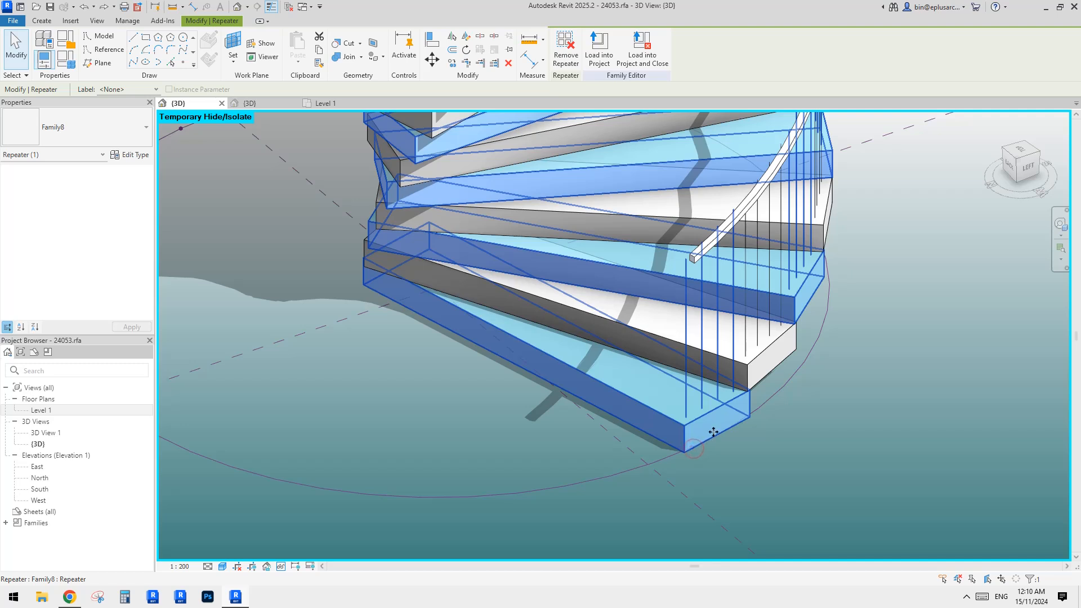
pyautogui.press('Delete')
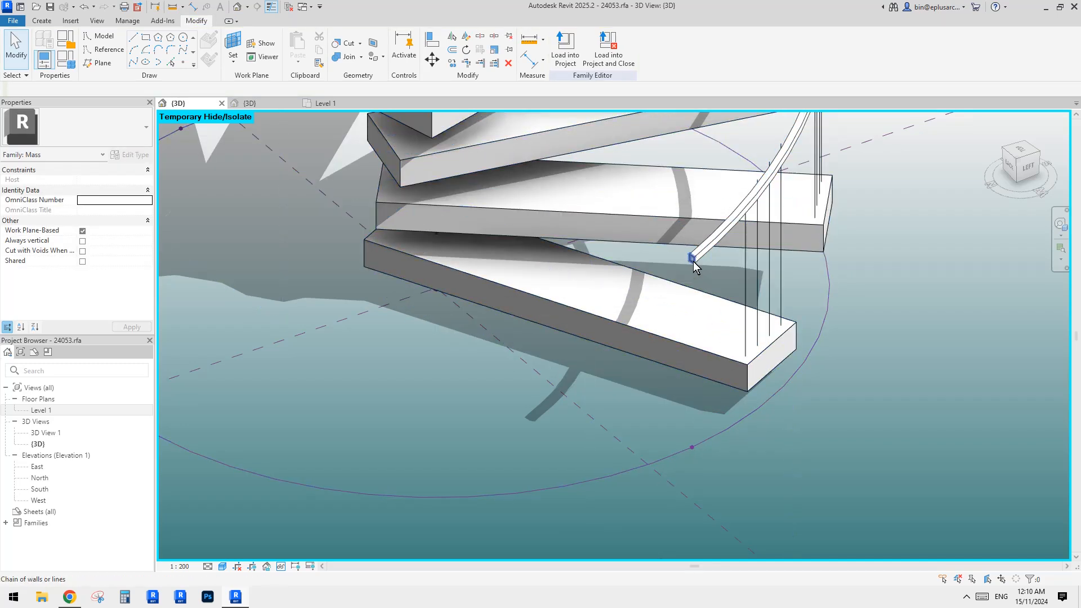
pyautogui.click(694, 447)
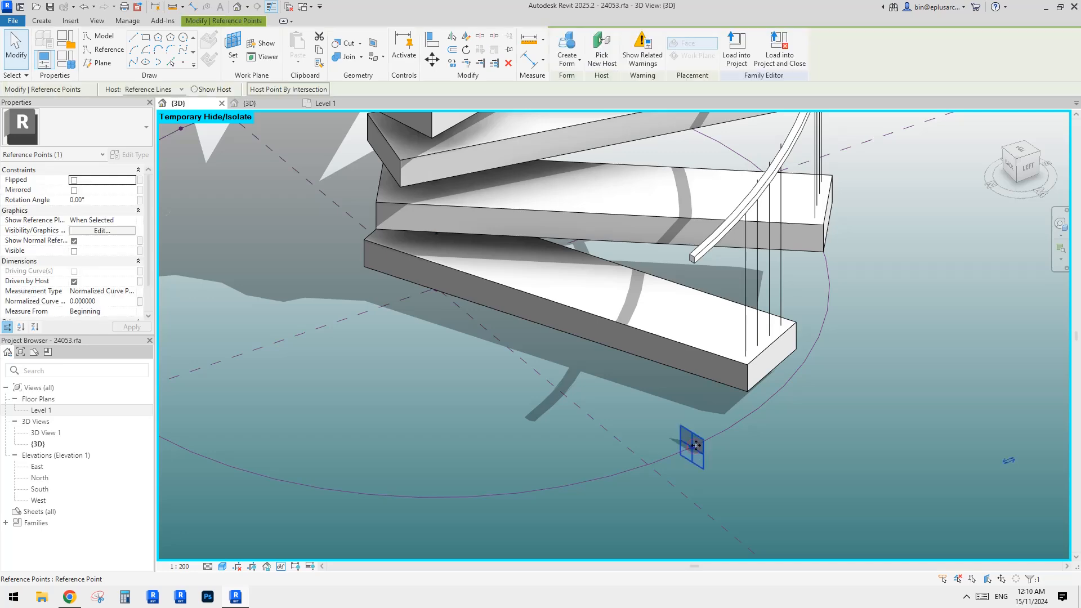
# Step: Try to copy the handrail's lower end profile with its circle reference point outside the bottom tread and shift the copied point
pyautogui.keyDown('ctrl'); pyautogui.click(695, 263); pyautogui.keyUp('ctrl')
pyautogui.keyDown('ctrl'); pyautogui.moveTo(755, 405); pyautogui.dragTo(819, 432); pyautogui.keyUp('ctrl')
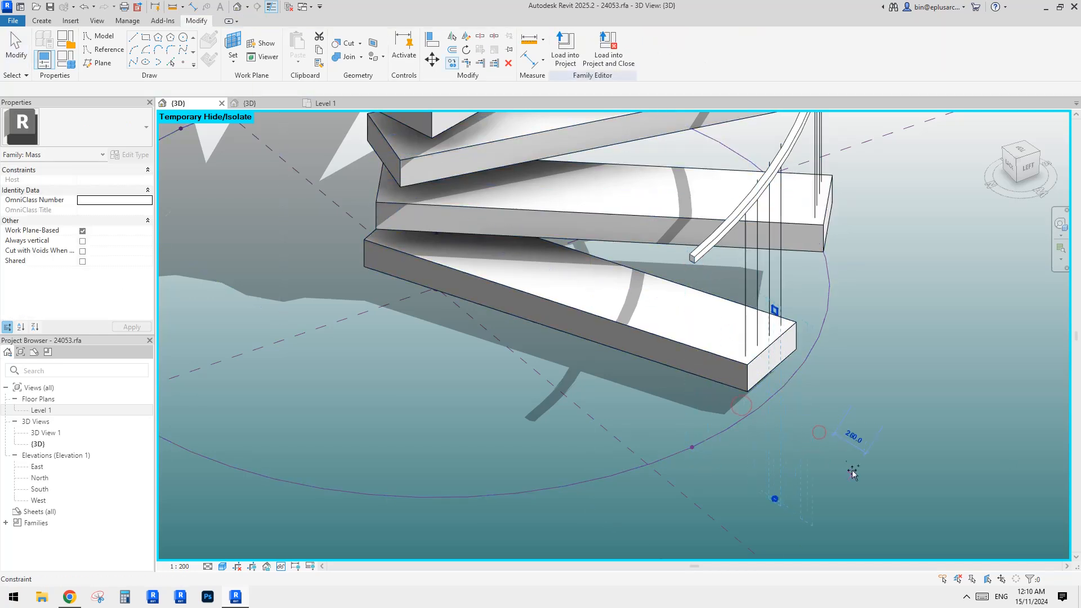
pyautogui.moveTo(853, 474); pyautogui.dragTo(795, 376, button='middle')
pyautogui.press('Escape')
pyautogui.press('Escape')
pyautogui.click(717, 401)
pyautogui.moveTo(717, 401); pyautogui.dragTo(809, 389)
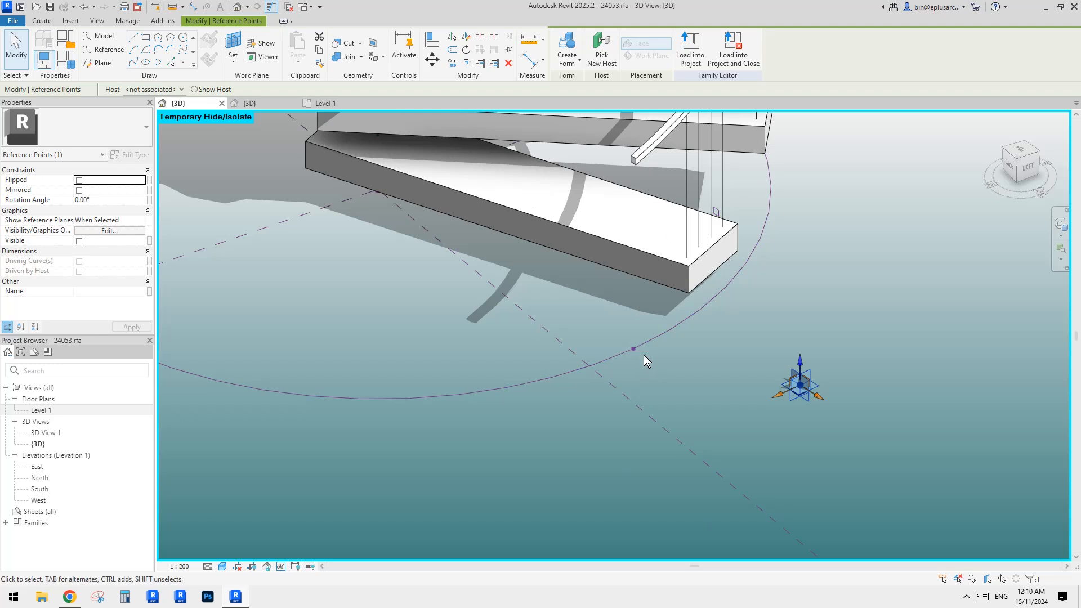
pyautogui.click(806, 365)
pyautogui.click(718, 216)
pyautogui.click(704, 297)
pyautogui.moveTo(703, 296); pyautogui.dragTo(724, 375, button='middle')
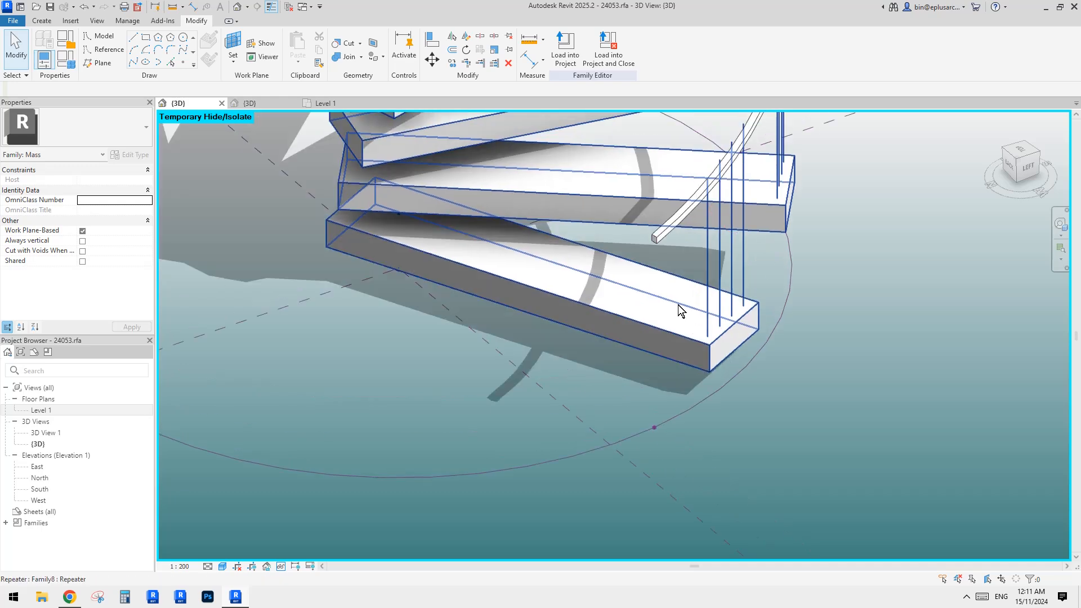
# Step: Copy the handrail's lower end profile together with its reference point on the circle to a free spot outside the bottom tread
pyautogui.click(657, 242)
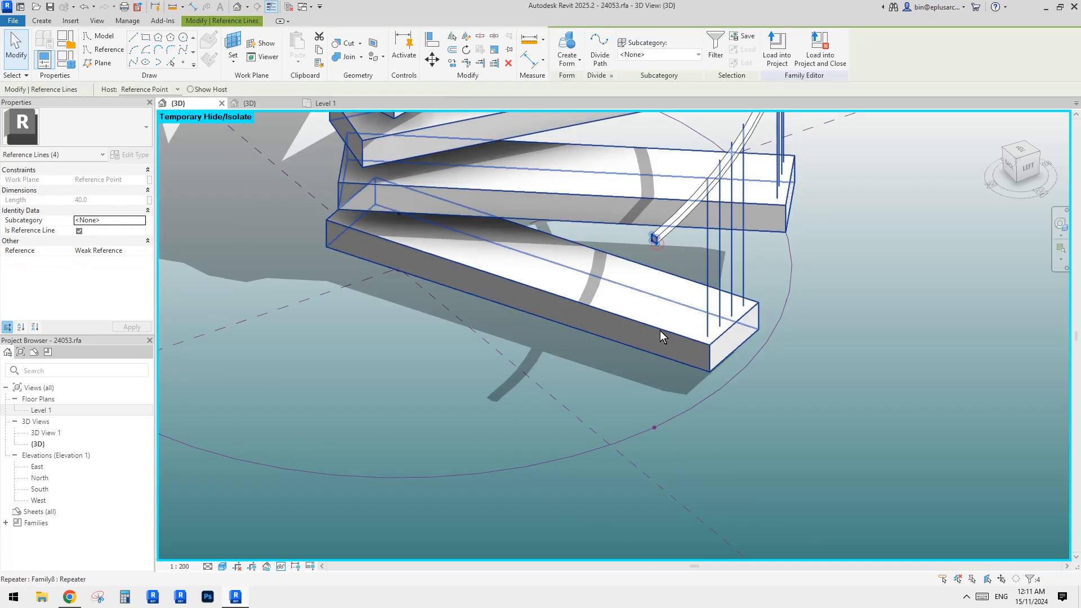
pyautogui.keyDown('ctrl'); pyautogui.click(654, 427); pyautogui.keyUp('ctrl')
pyautogui.press('c')
pyautogui.press('o')
pyautogui.click(682, 408)
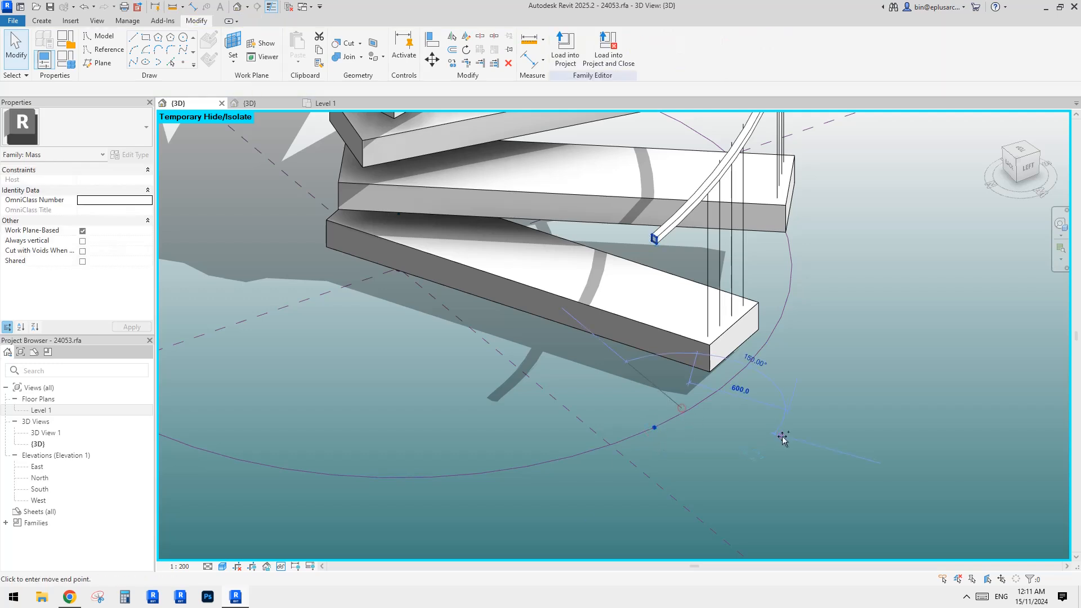
pyautogui.click(782, 436)
pyautogui.click(754, 455)
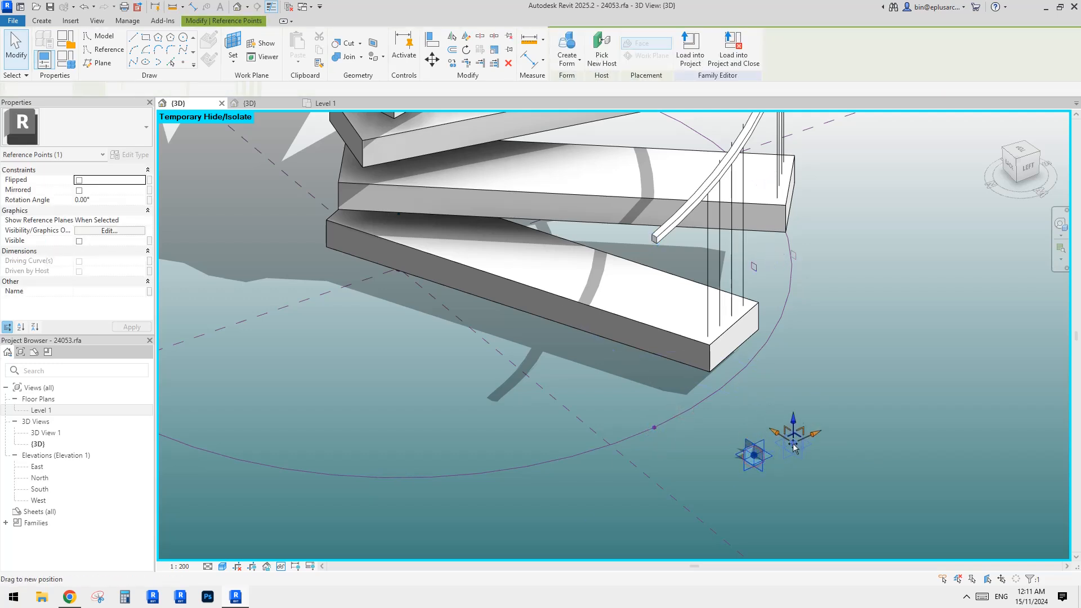
# Step: Shift the copied reference point and its hosted profile farther out from the Level 1 circle
pyautogui.moveTo(794, 447); pyautogui.dragTo(811, 449)
pyautogui.moveTo(836, 388); pyautogui.dragTo(831, 391, button='middle')
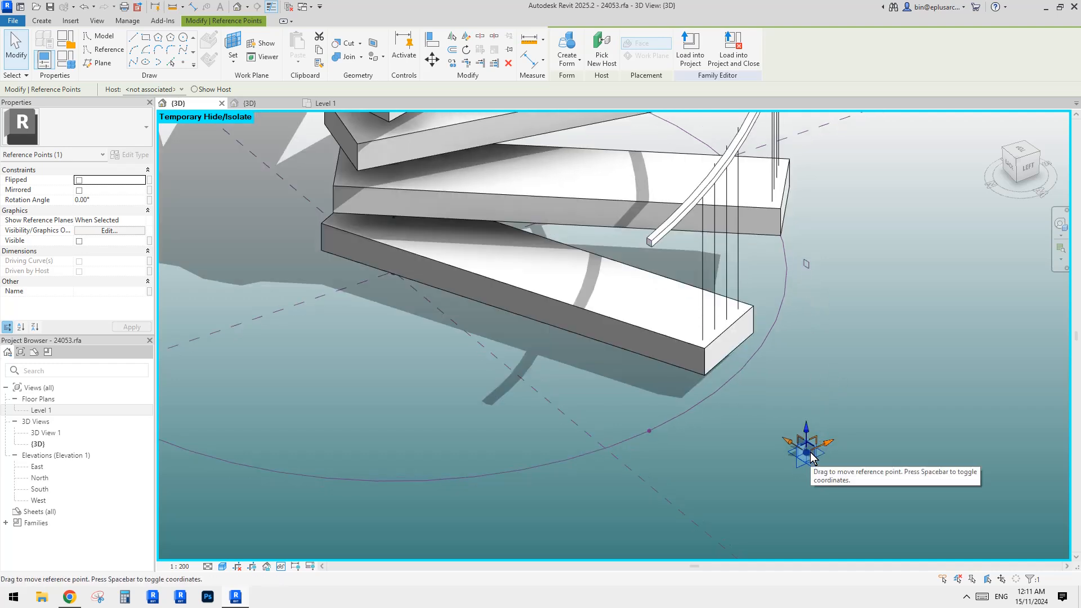
pyautogui.moveTo(811, 457); pyautogui.dragTo(806, 449, button='middle')
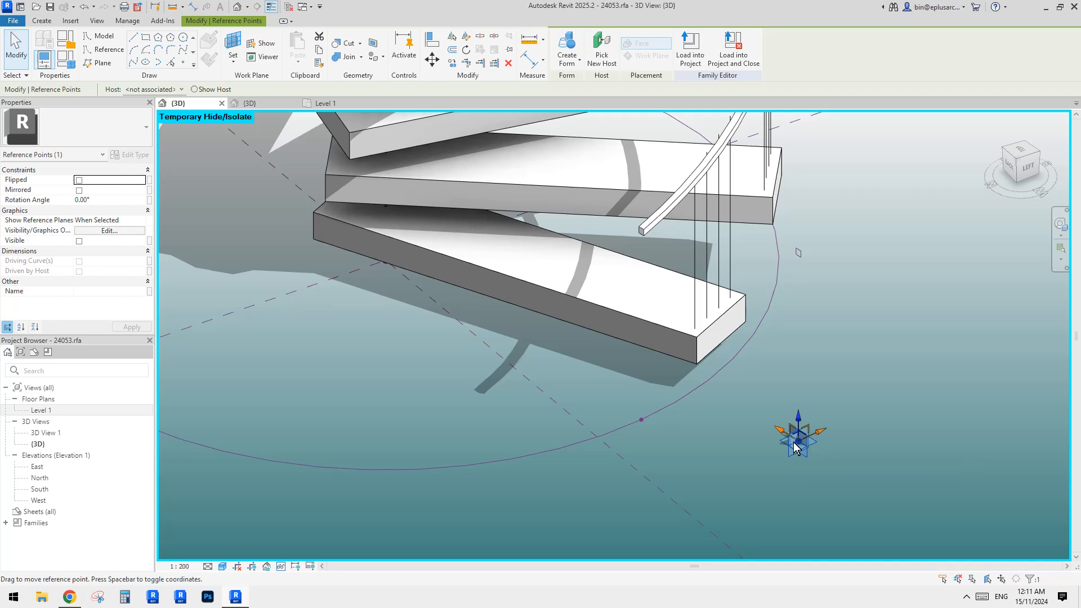
pyautogui.scroll(-3, 788, 431)
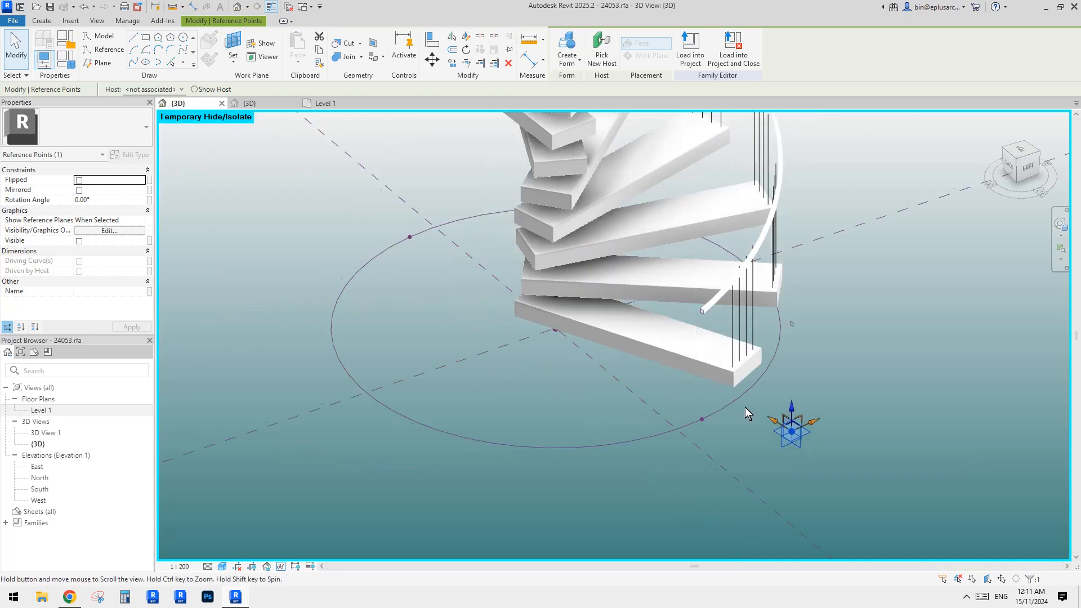
pyautogui.click(769, 403)
pyautogui.moveTo(754, 425); pyautogui.dragTo(771, 420)
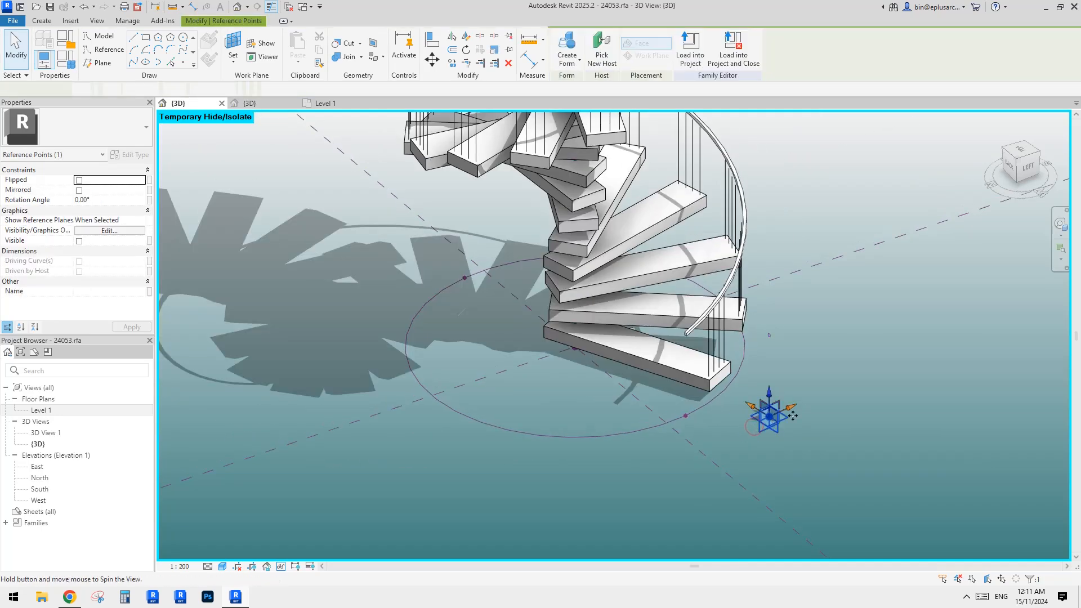
pyautogui.keyDown('shift'); pyautogui.moveTo(771, 420); pyautogui.dragTo(829, 378, button='middle'); pyautogui.keyUp('shift')
# Step: In the back elevation, move the copied handrail profile straight up by =2340*2
pyautogui.click(1017, 166)
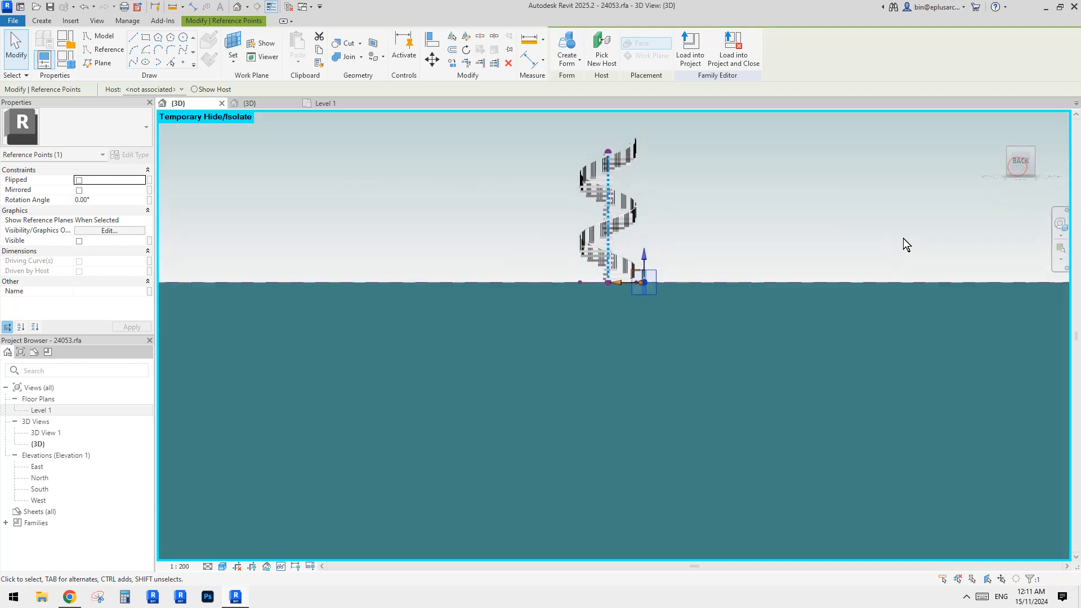
pyautogui.scroll(5, 627, 334)
pyautogui.scroll(4, 619, 333)
pyautogui.click(605, 304)
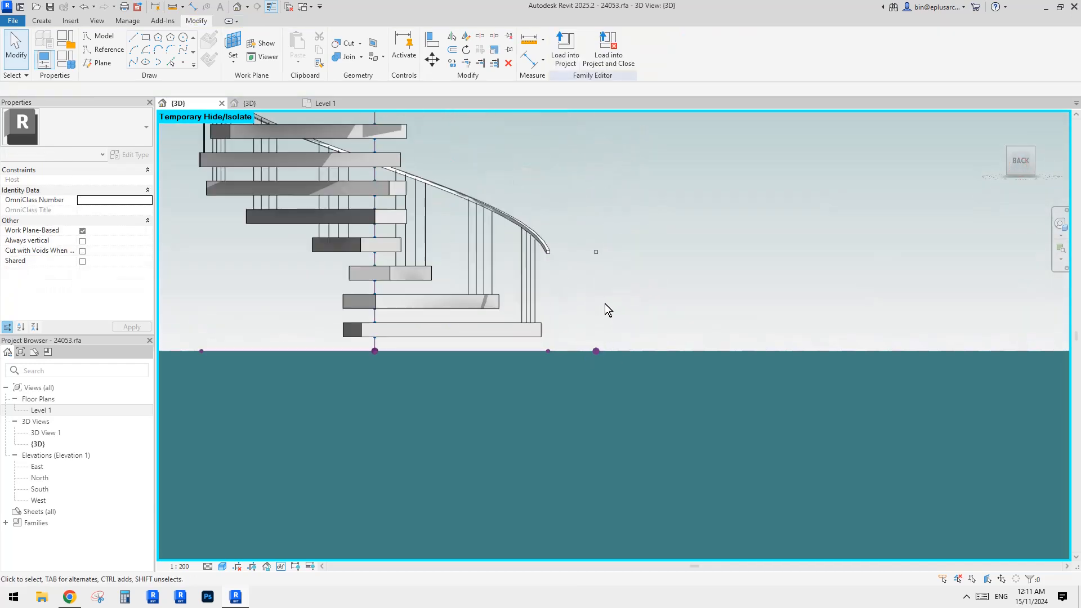
pyautogui.scroll(1, 631, 308)
pyautogui.press('m')
pyautogui.press('v')
pyautogui.moveTo(635, 261); pyautogui.dragTo(683, 289)
pyautogui.press('Escape')
pyautogui.press('m')
pyautogui.moveTo(688, 284); pyautogui.dragTo(704, 369, button='middle')
pyautogui.press('v')
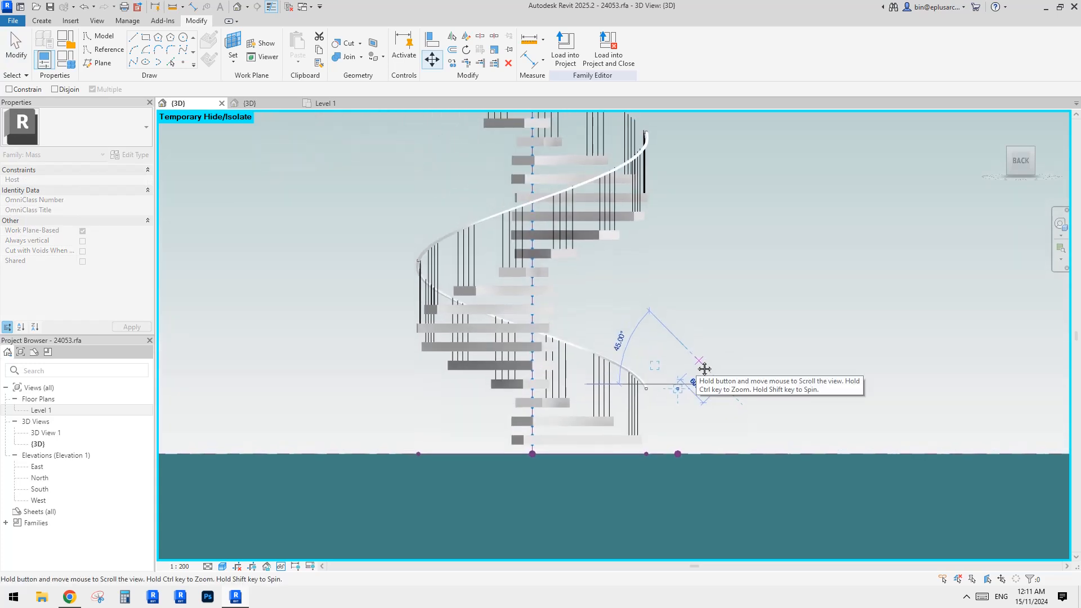
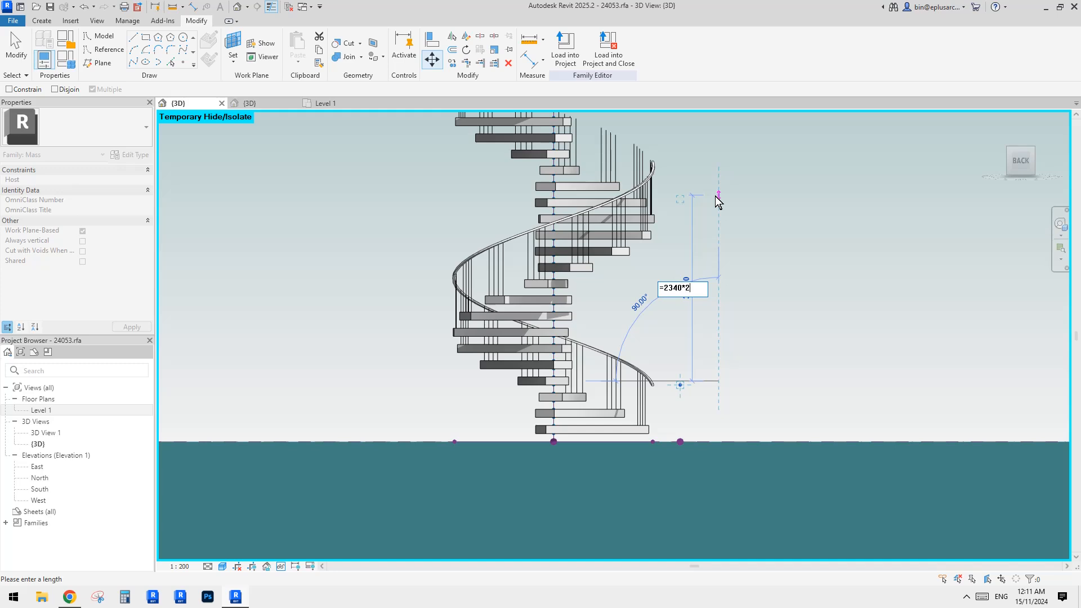
pyautogui.press('Return')
pyautogui.press('Escape')
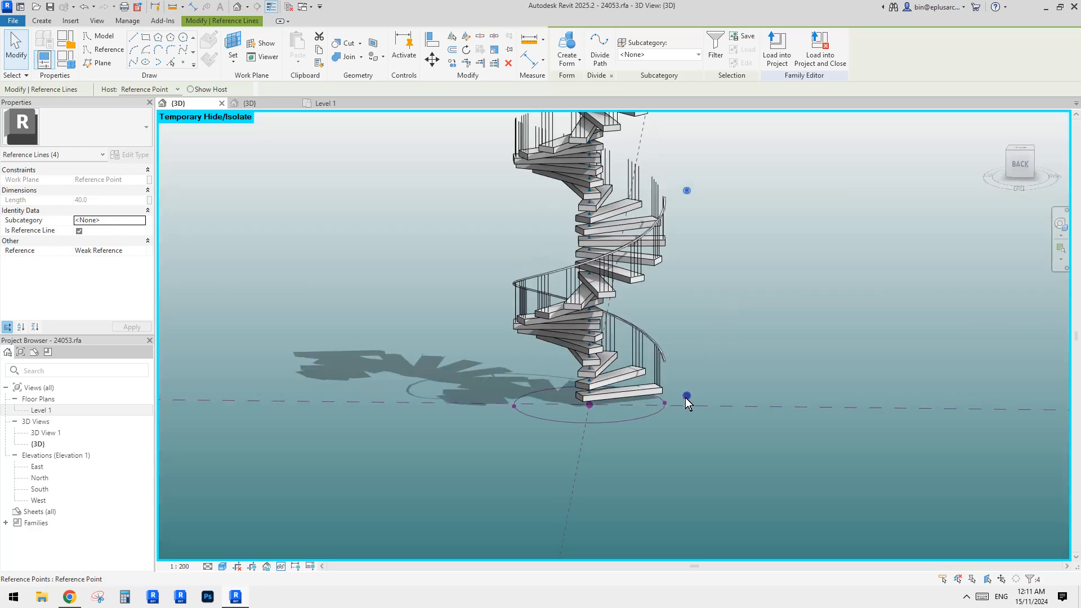
# Step: Copy the raised profile and its ground-level reference point once more, farther away from the stair
pyautogui.click(686, 397)
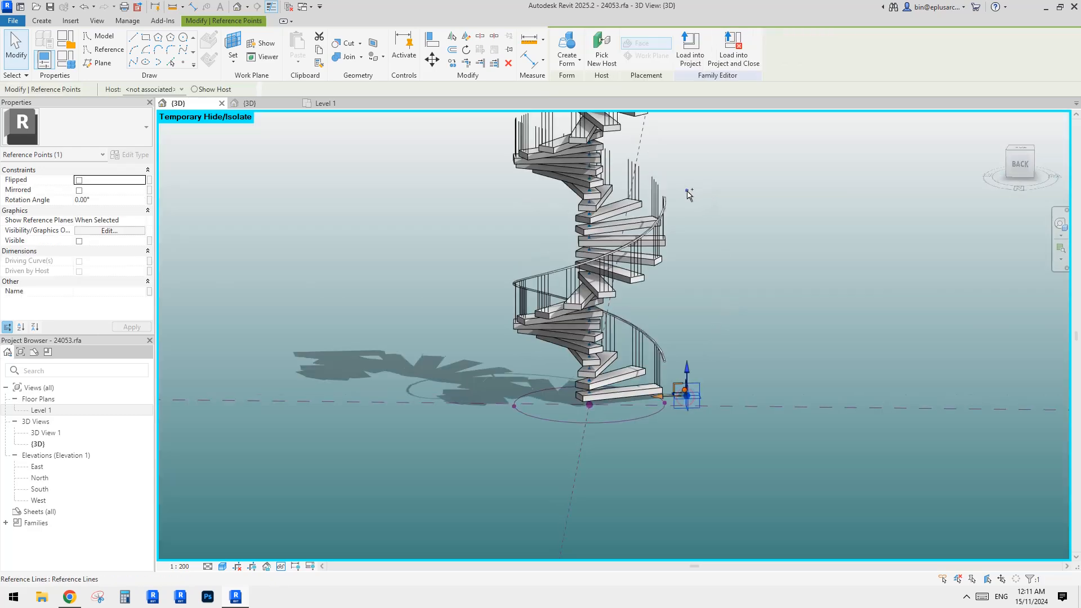
pyautogui.keyDown('ctrl'); pyautogui.click(687, 191); pyautogui.keyUp('ctrl')
pyautogui.press('c')
pyautogui.press('o')
pyautogui.click(718, 392)
pyautogui.click(768, 391)
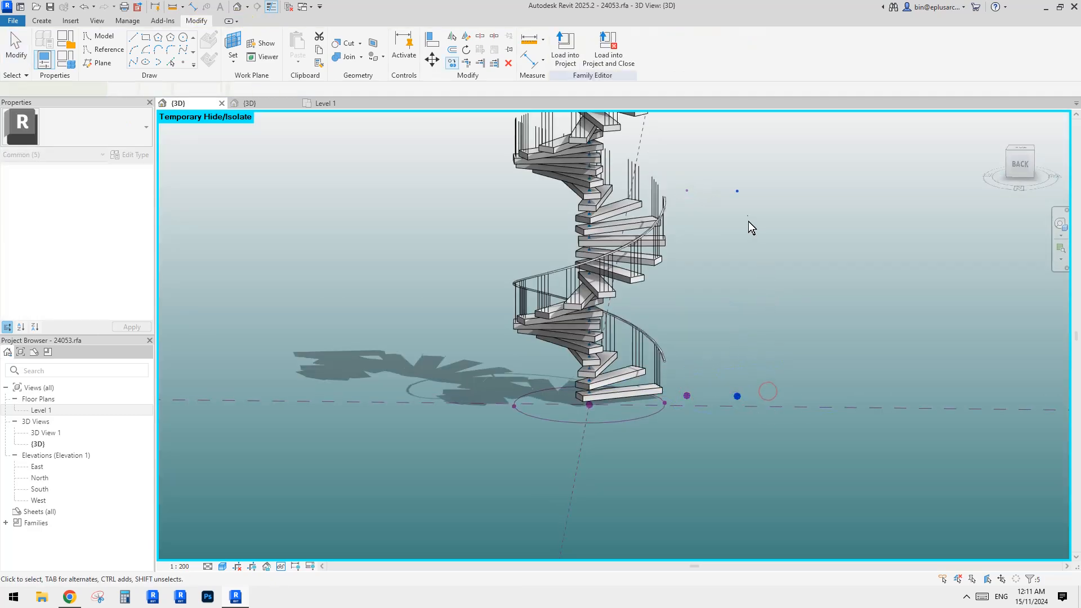
# Step: Move the second copied profile straight up from the height of the first raised profile
pyautogui.moveTo(719, 164); pyautogui.dragTo(771, 225)
pyautogui.moveTo(772, 232); pyautogui.dragTo(756, 251, button='middle')
pyautogui.press('m')
pyautogui.press('v')
pyautogui.click(779, 242)
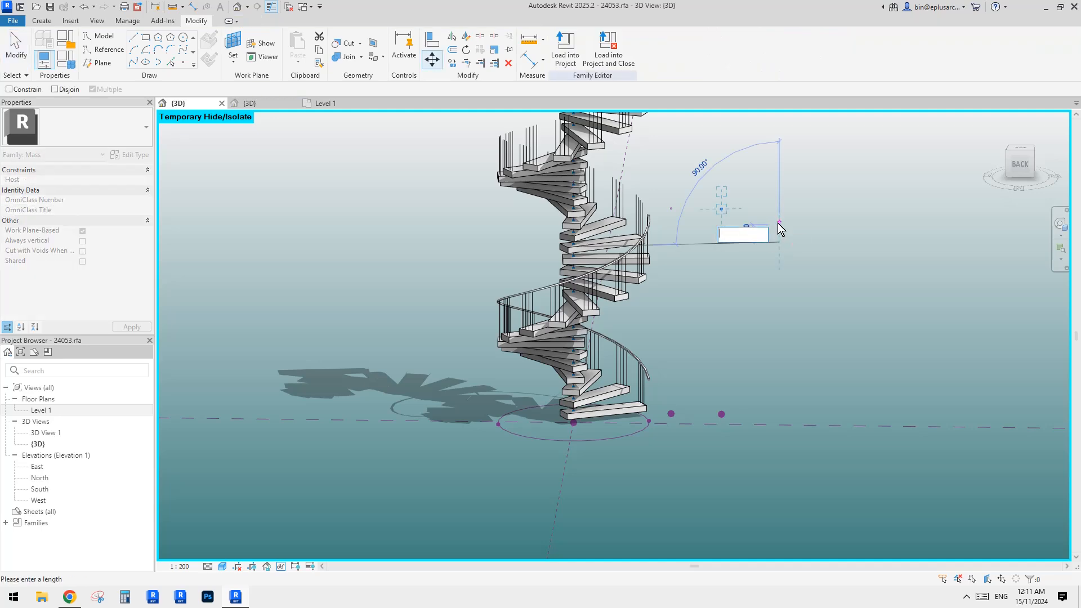
pyautogui.click(782, 245)
# Step: Rehost the first copied reference point onto the Level 1 circle near the outer end of the bottom tread
pyautogui.moveTo(760, 287); pyautogui.dragTo(672, 429, button='middle')
pyautogui.click(661, 423)
pyautogui.moveTo(635, 343); pyautogui.dragTo(614, 350, button='middle')
pyautogui.click(612, 59)
pyautogui.scroll(3, 612, 438)
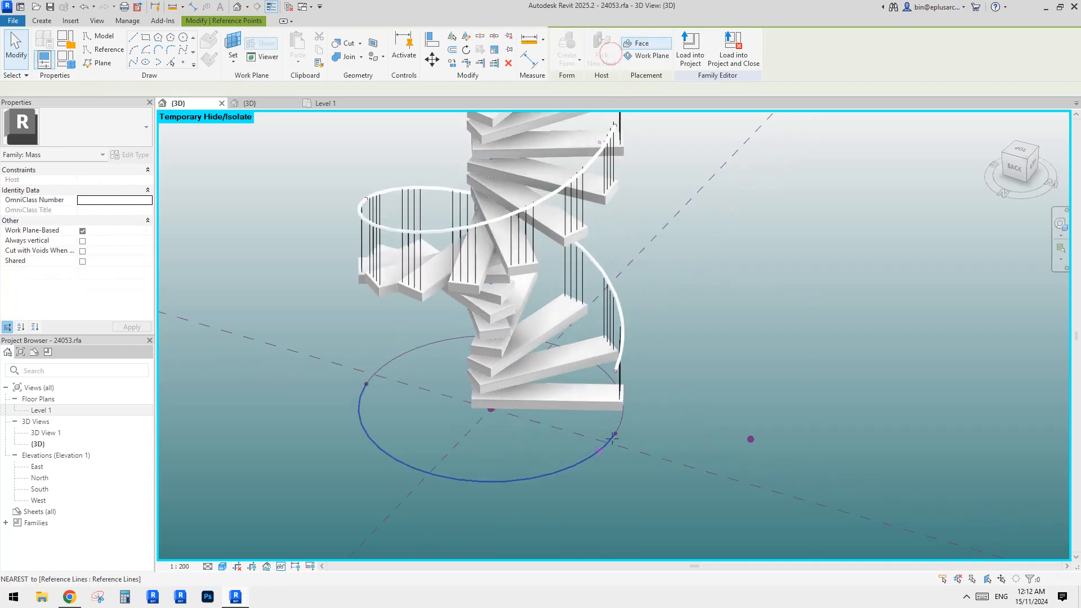
pyautogui.click(622, 423)
pyautogui.click(678, 431)
# Step: Rehost the second copied reference point onto the opposite side of the Level 1 circle
pyautogui.click(751, 440)
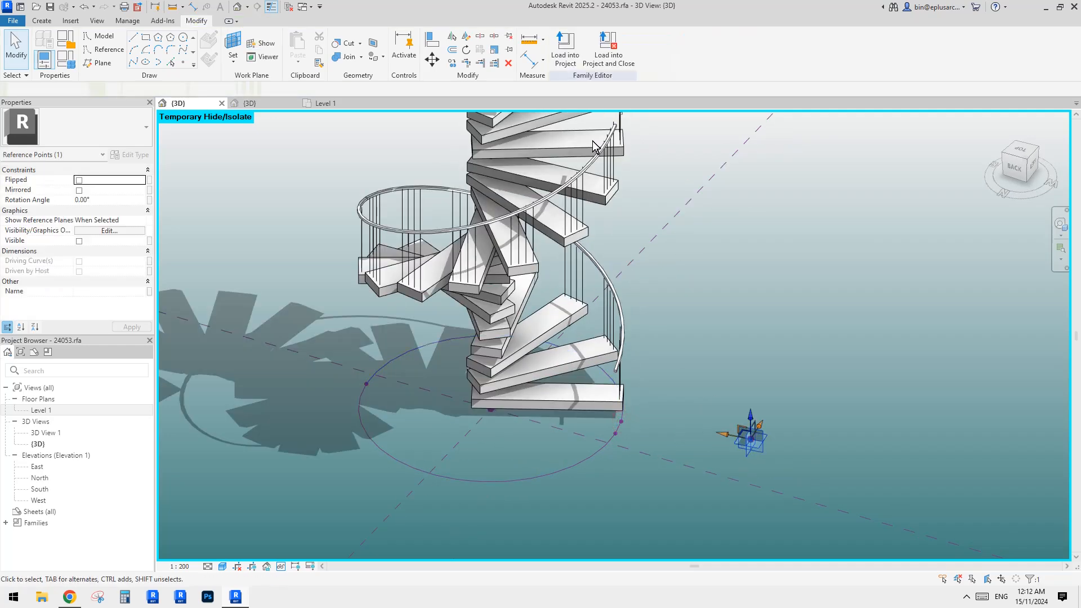
pyautogui.click(607, 63)
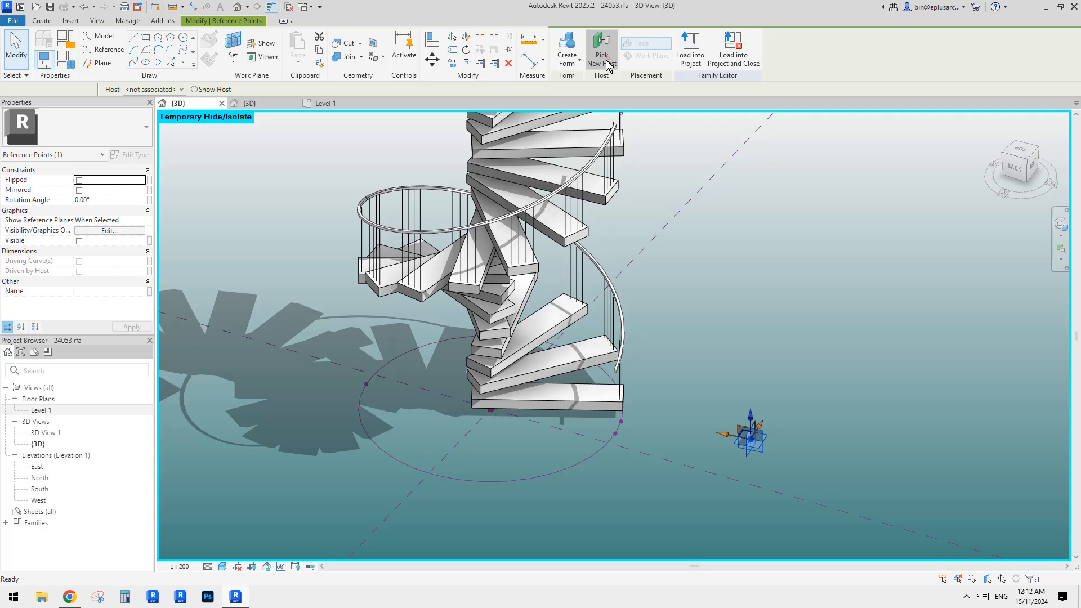
pyautogui.click(382, 369)
pyautogui.click(457, 356)
# Step: Create a solid handrail form from the two raised profiles along the connecting half arc of the Level 1 circle
pyautogui.scroll(-2, 457, 356)
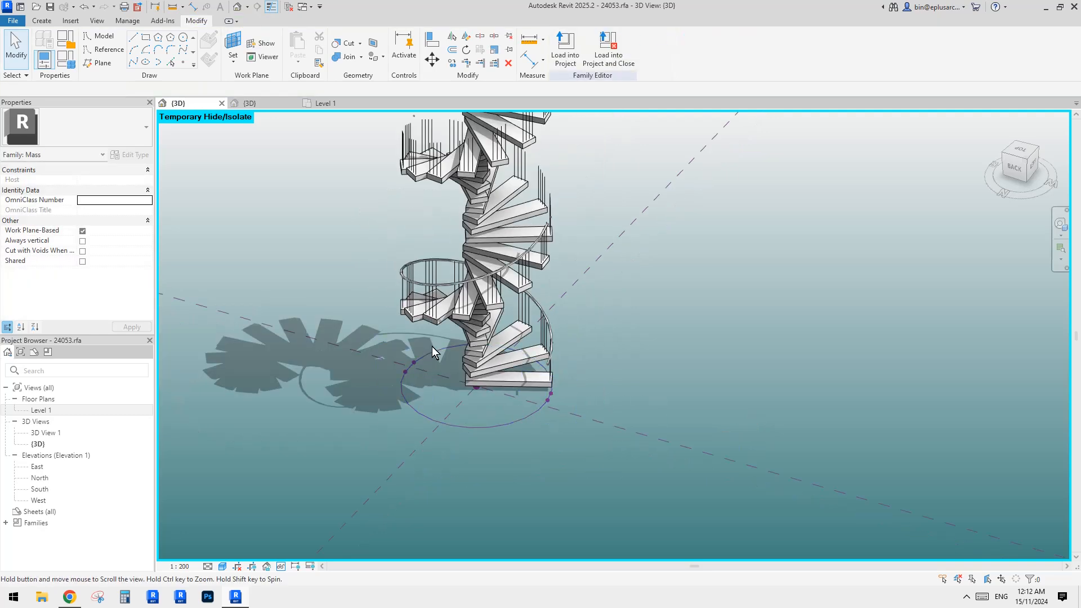
pyautogui.moveTo(431, 347); pyautogui.dragTo(491, 429, button='middle')
pyautogui.click(499, 198)
pyautogui.keyDown('shift'); pyautogui.moveTo(589, 301); pyautogui.dragTo(551, 307, button='middle'); pyautogui.keyUp('shift')
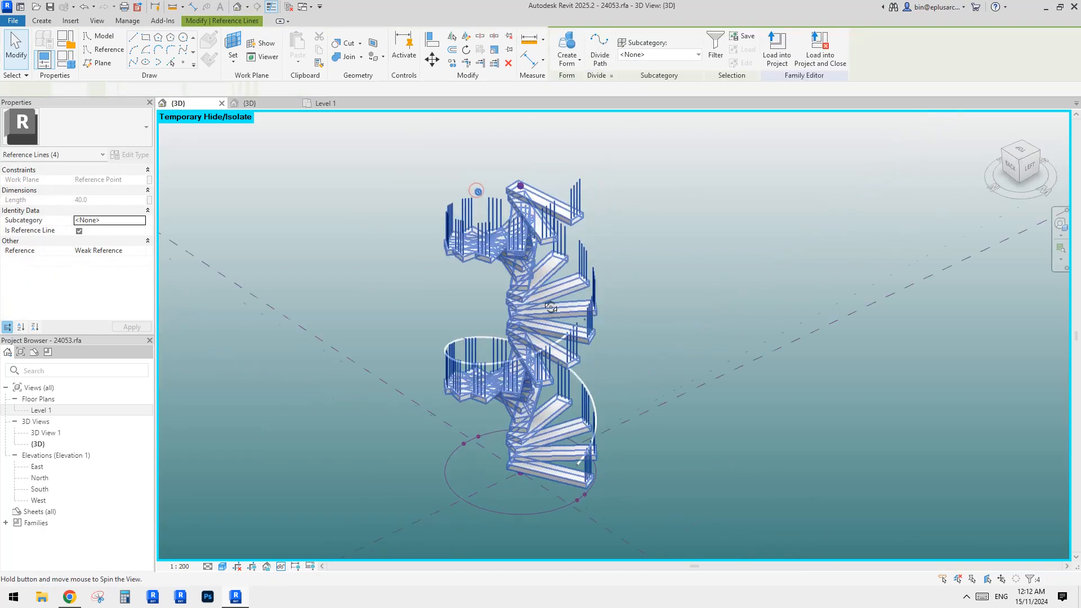
pyautogui.scroll(5, 554, 304)
pyautogui.scroll(-5, 568, 298)
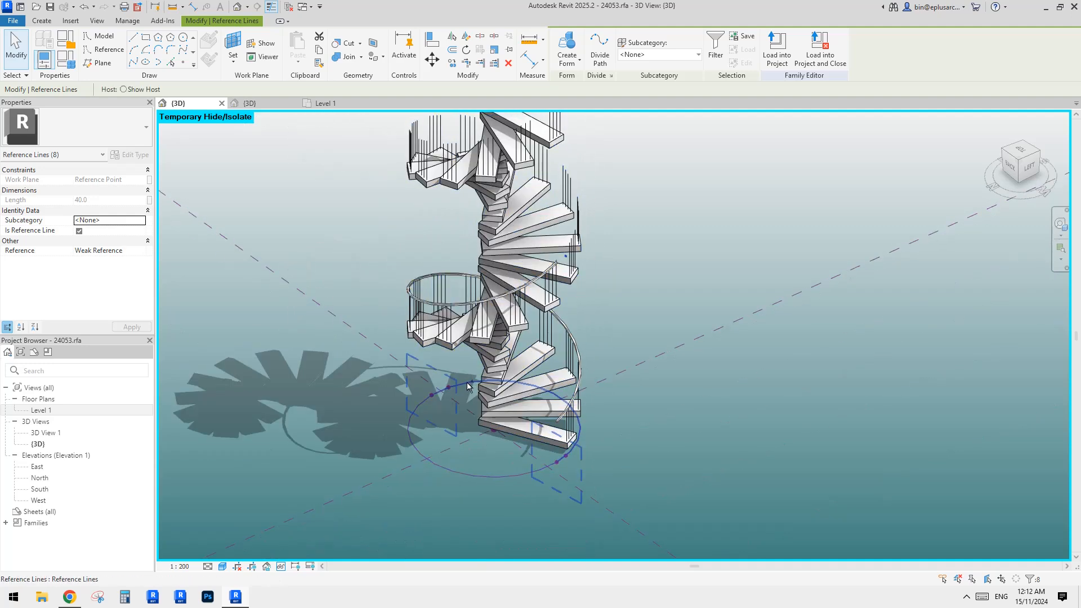
pyautogui.keyDown('ctrl'); pyautogui.click(468, 384); pyautogui.keyUp('ctrl')
pyautogui.moveTo(572, 239); pyautogui.dragTo(666, 273, button='middle')
pyautogui.click(570, 43)
pyautogui.press('Tab')
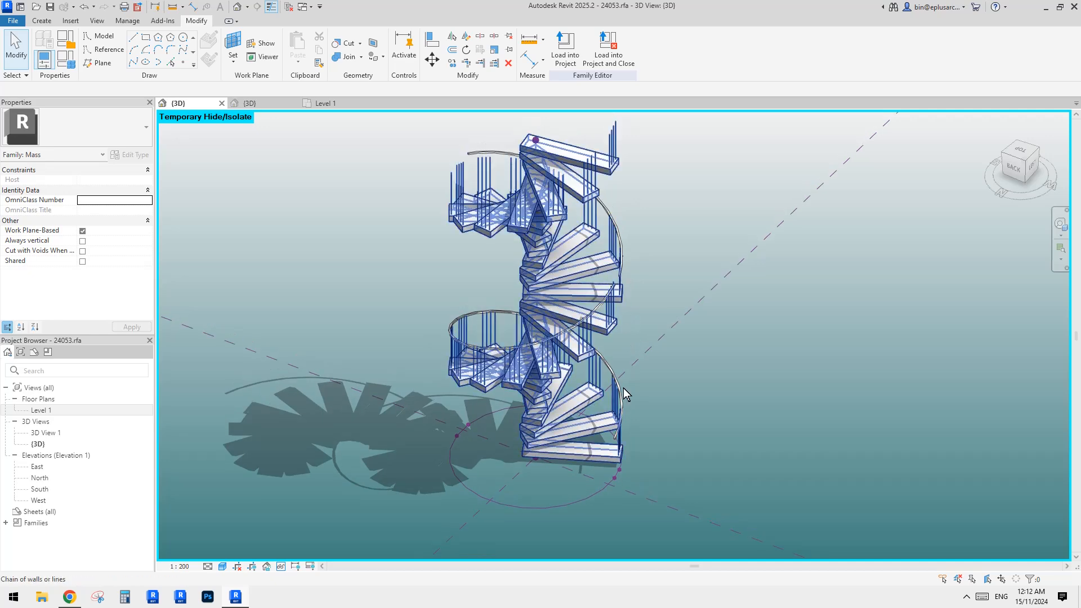
# Step: Snap the two rehosted reference points to the end points of the circle's arc, aligning the new upper handrail segment
pyautogui.scroll(3, 623, 458)
pyautogui.click(625, 488)
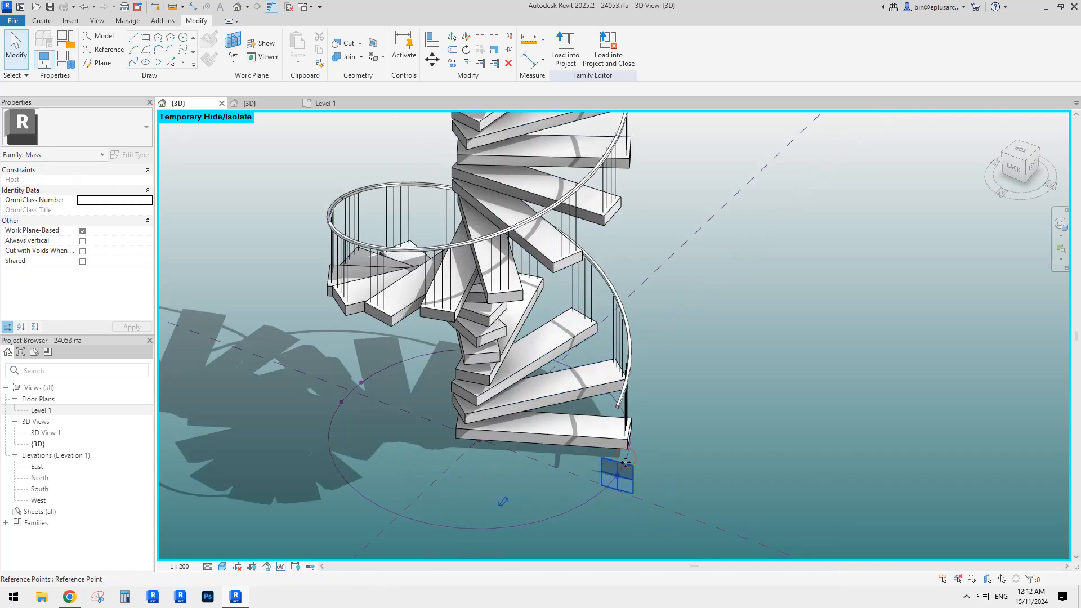
pyautogui.moveTo(364, 384); pyautogui.dragTo(332, 405)
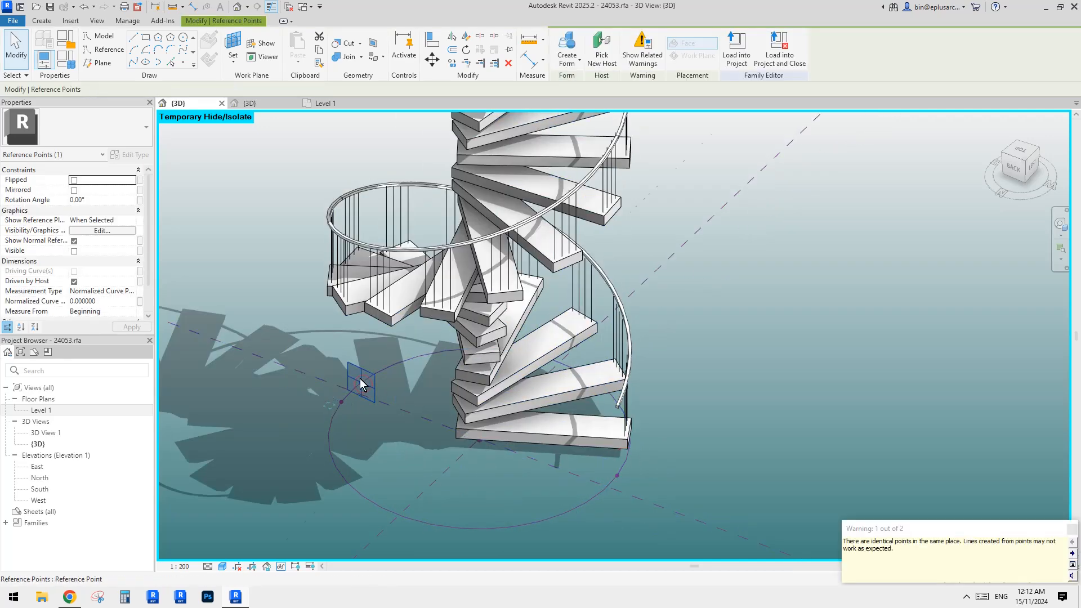
pyautogui.scroll(-3, 362, 386)
pyautogui.moveTo(405, 132); pyautogui.dragTo(437, 198, button='middle')
pyautogui.press('Escape')
pyautogui.click(411, 224)
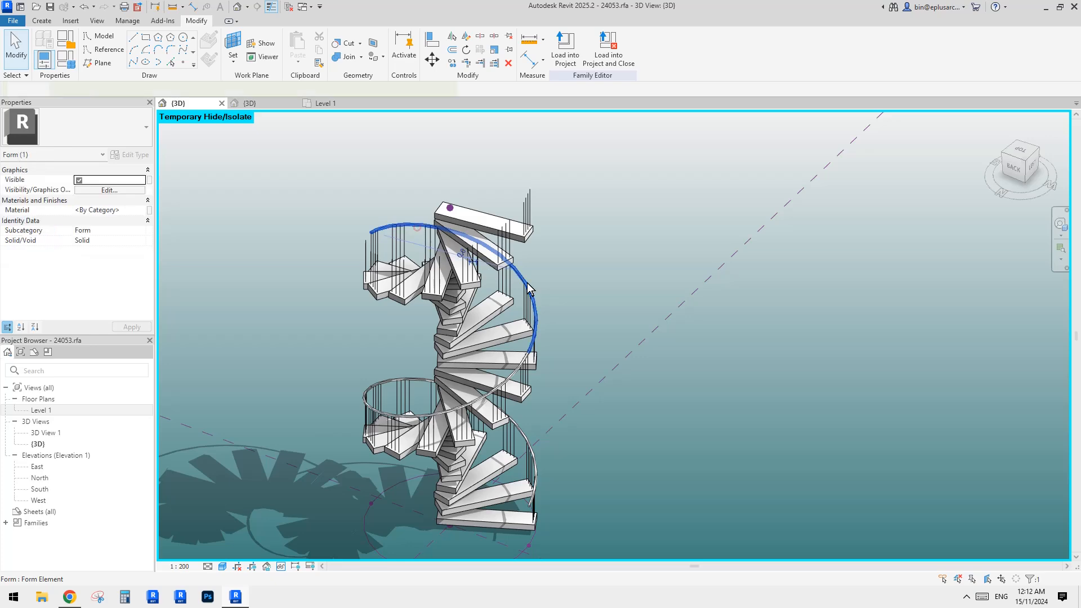
# Step: Reset the temporary hide/isolate so that all stair elements are shown again
pyautogui.keyDown('shift'); pyautogui.moveTo(529, 290); pyautogui.dragTo(554, 366, button='middle'); pyautogui.keyUp('shift')
pyautogui.press('Escape')
pyautogui.press('Escape')
pyautogui.press('h')
pyautogui.press('r')
pyautogui.scroll(-1, 626, 192)
pyautogui.moveTo(555, 366); pyautogui.dragTo(662, 329, button='middle')
pyautogui.scroll(3, 611, 314)
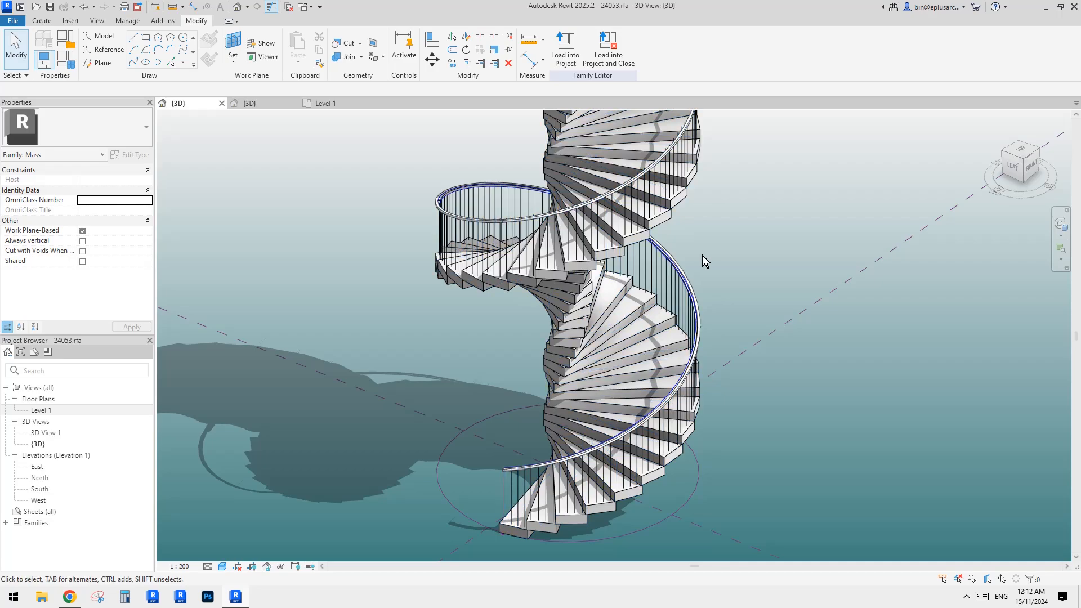
# Step: Examine how the existing Family9 handrail runs alongside the new solid handrail and the repeated treads and balusters
pyautogui.scroll(5, 702, 255)
pyautogui.click(643, 274)
pyautogui.scroll(-4, 643, 274)
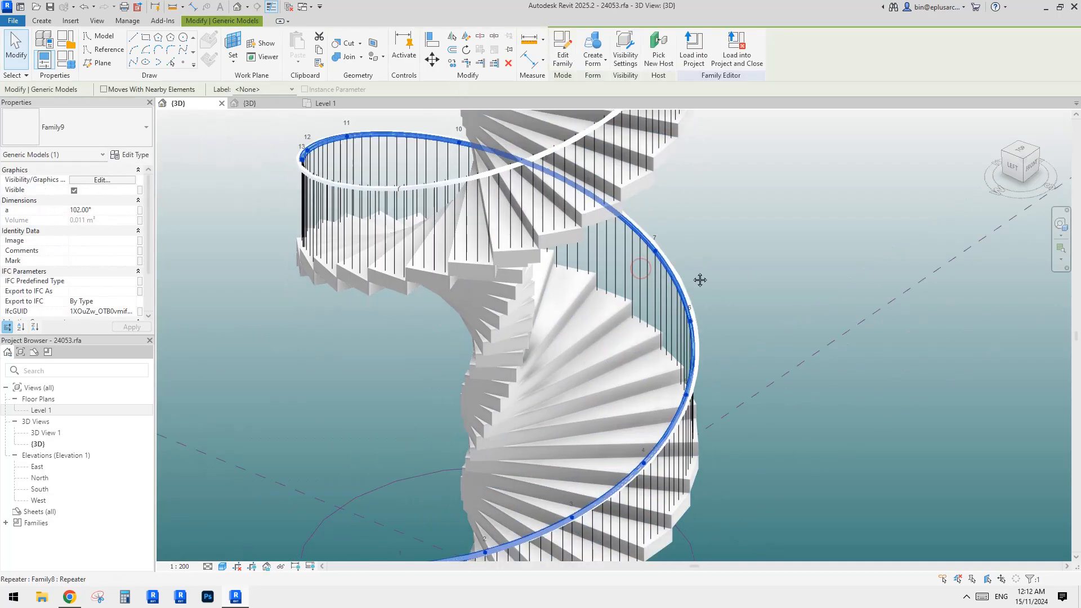
pyautogui.scroll(3, 660, 273)
pyautogui.scroll(-4, 660, 273)
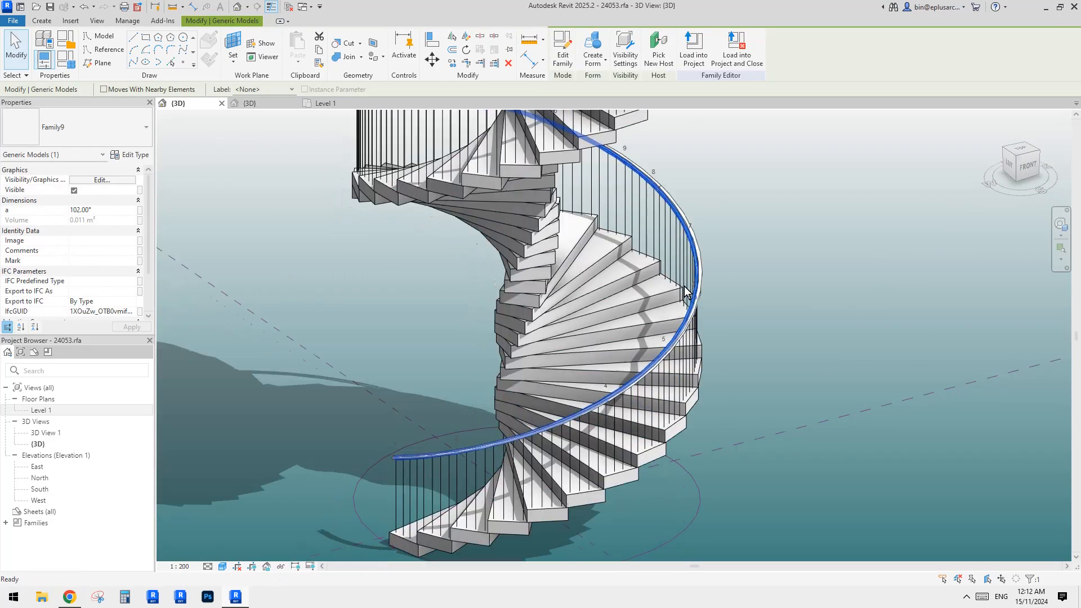
pyautogui.scroll(2, 647, 383)
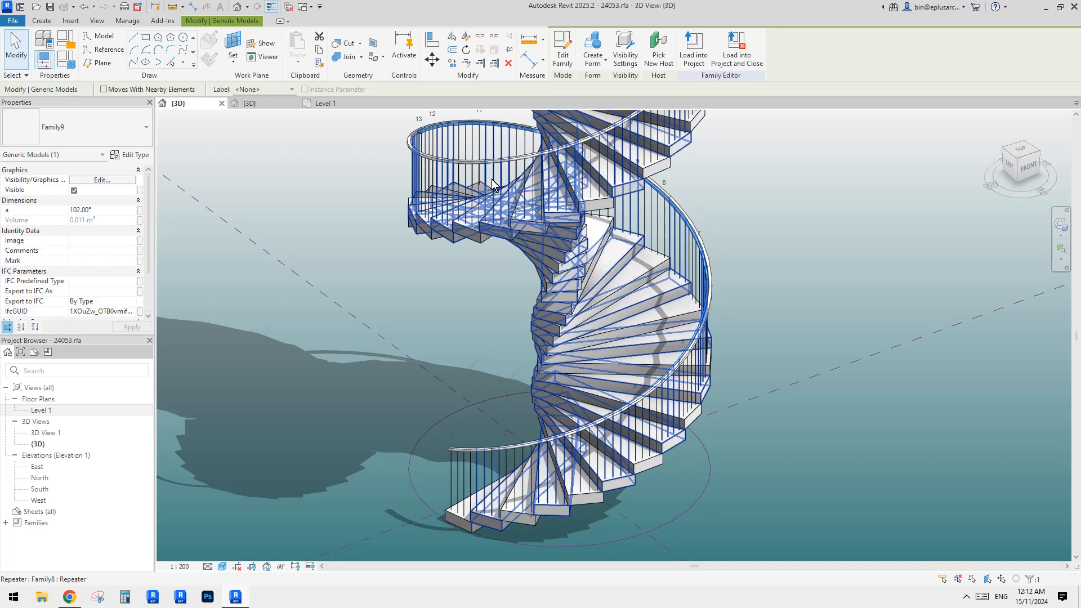
pyautogui.scroll(-2, 436, 141)
pyautogui.moveTo(437, 141); pyautogui.dragTo(533, 181, button='middle')
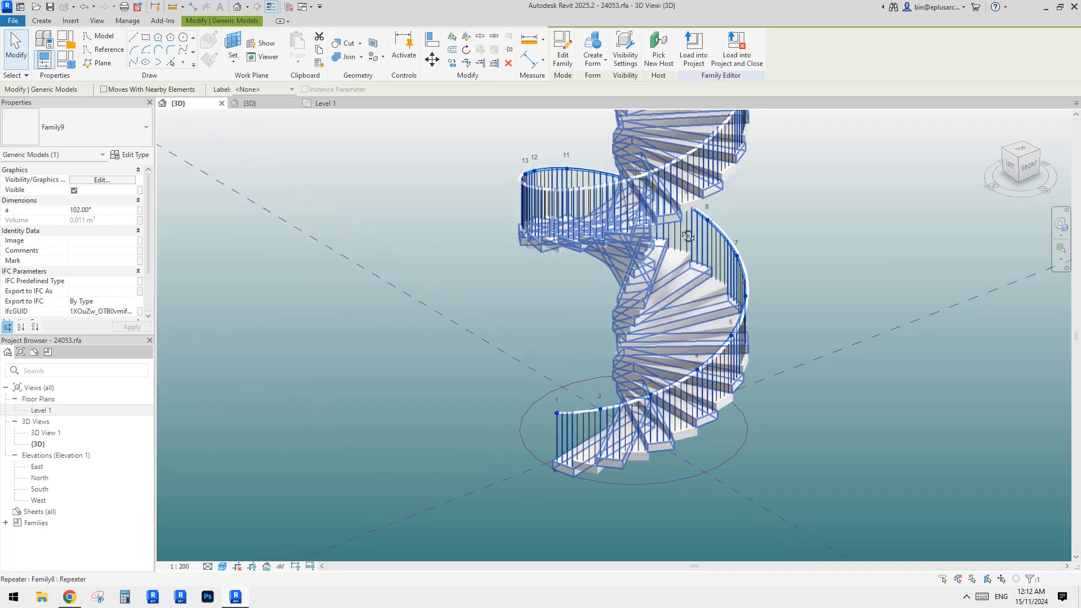
pyautogui.scroll(2, 774, 325)
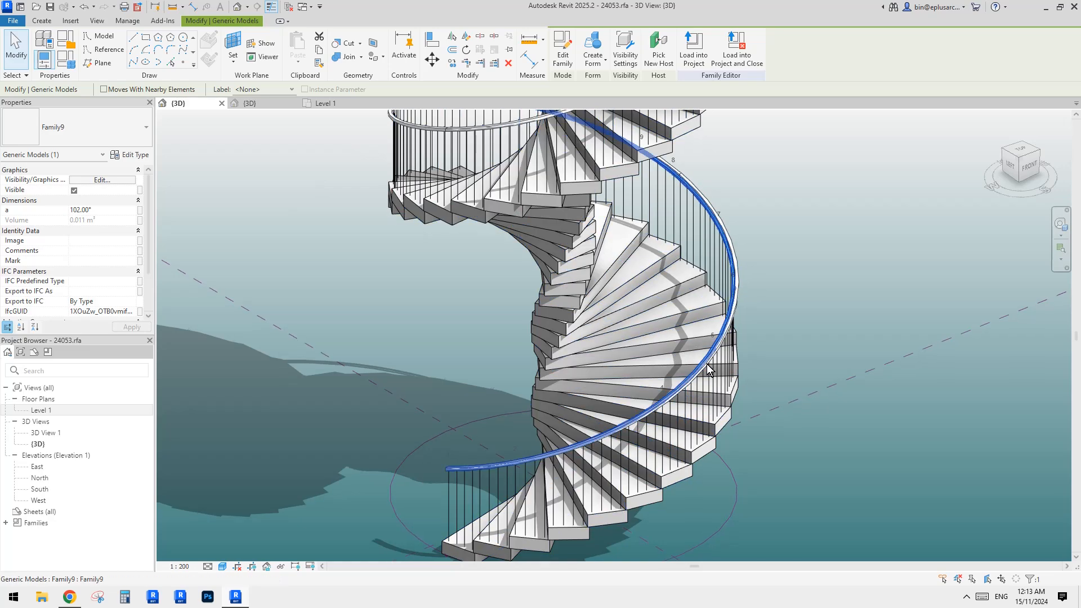
pyautogui.press('Escape')
pyautogui.scroll(2, 702, 370)
pyautogui.click(699, 370)
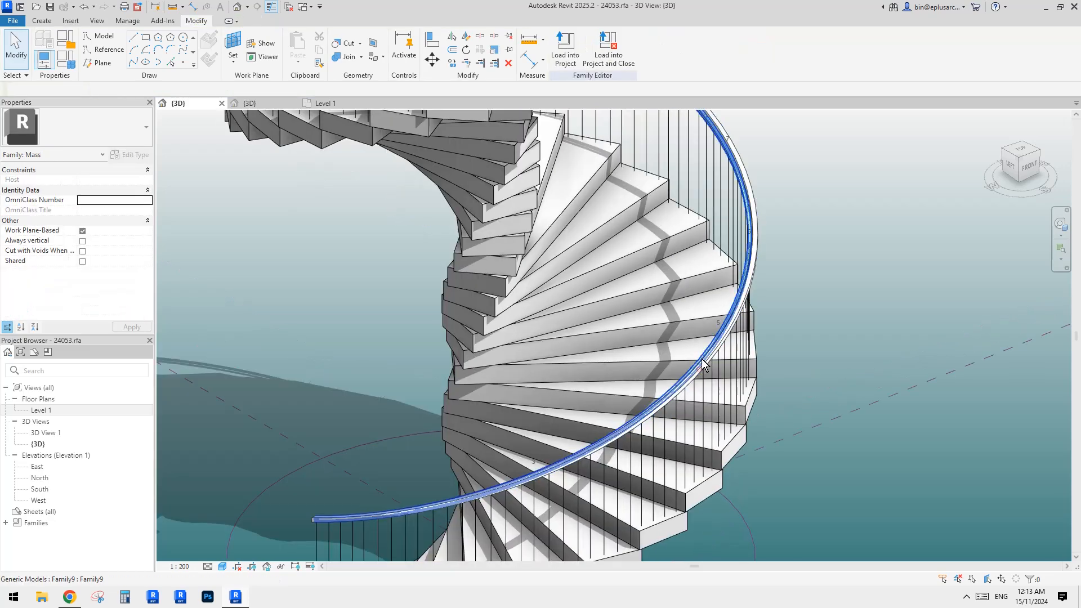
# Step: Select the solid handrail form and examine how it follows the treads and balusters around the lower turn of the stair
pyautogui.click(729, 342)
pyautogui.scroll(-2, 730, 342)
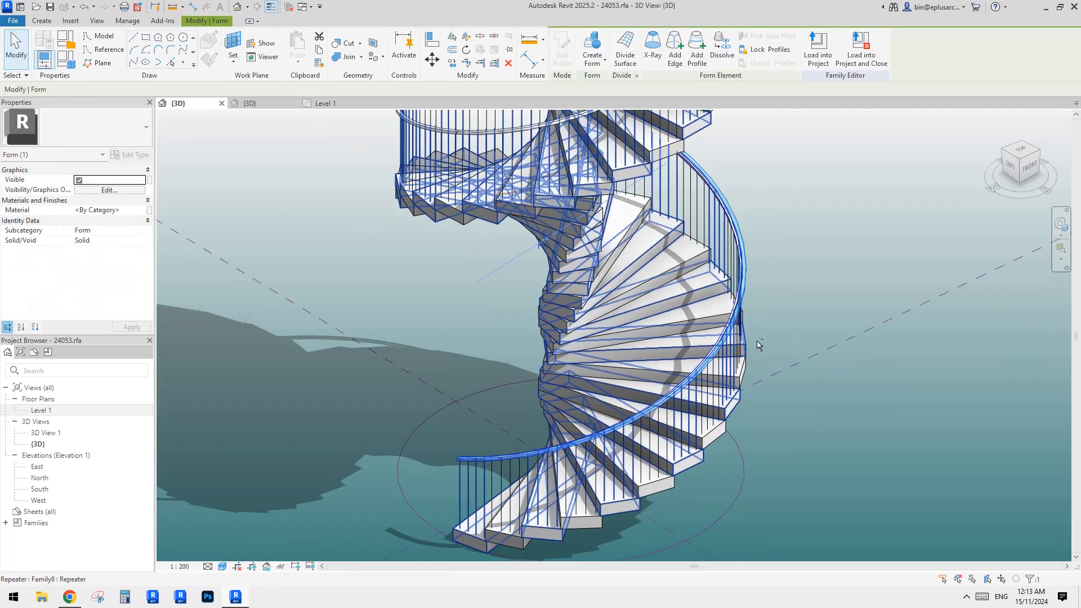
pyautogui.keyDown('shift'); pyautogui.moveTo(785, 324); pyautogui.dragTo(755, 316, button='middle'); pyautogui.keyUp('shift')
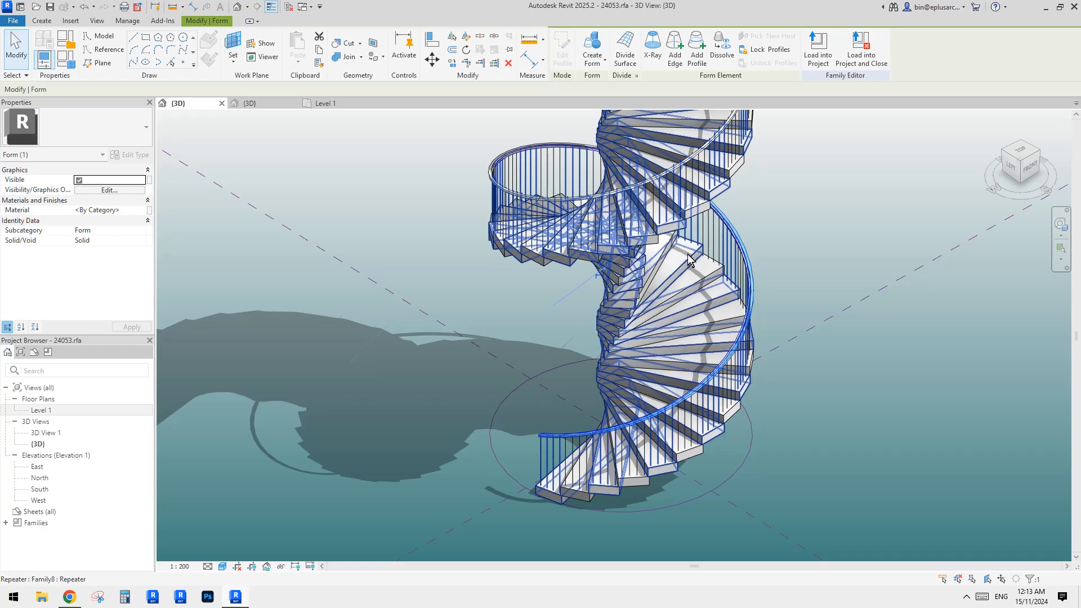
pyautogui.keyDown('shift'); pyautogui.moveTo(710, 242); pyautogui.dragTo(648, 337, button='middle'); pyautogui.keyUp('shift')
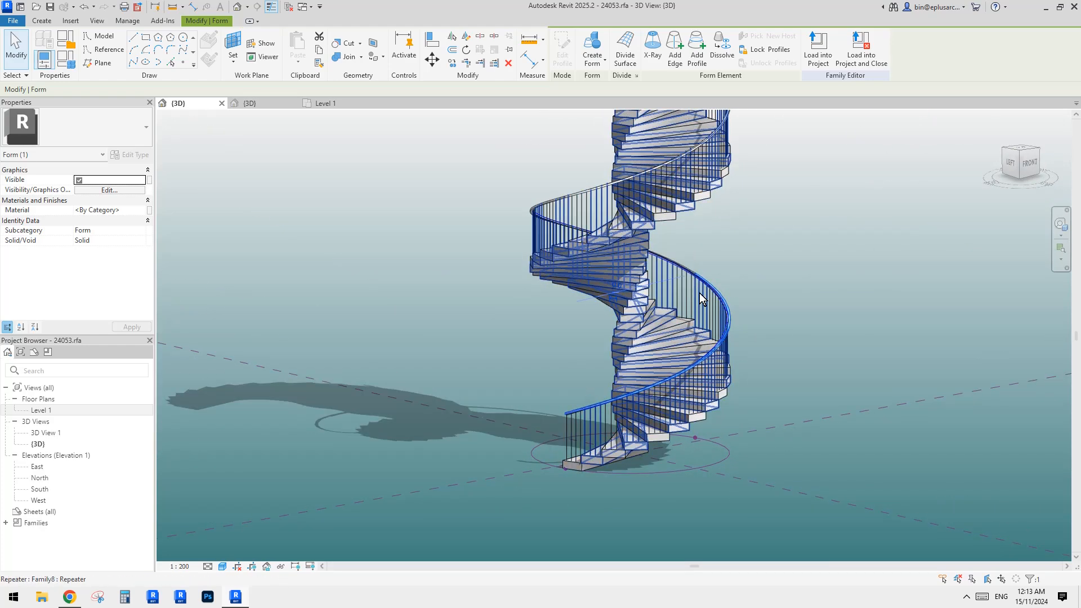
pyautogui.keyDown('shift'); pyautogui.moveTo(704, 280); pyautogui.dragTo(665, 266, button='middle'); pyautogui.keyUp('shift')
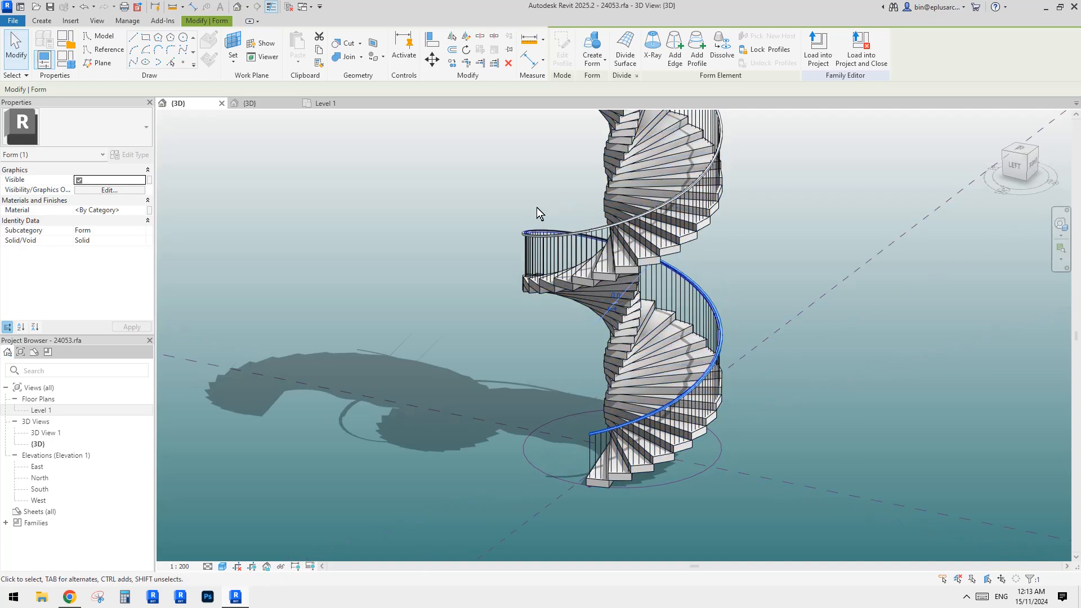
pyautogui.moveTo(630, 185); pyautogui.dragTo(618, 334, button='middle')
pyautogui.click(716, 191)
# Step: Examine the complete spiral stair from several angles, checking the handrail's run against the repeated treads and balusters
pyautogui.scroll(-2, 734, 232)
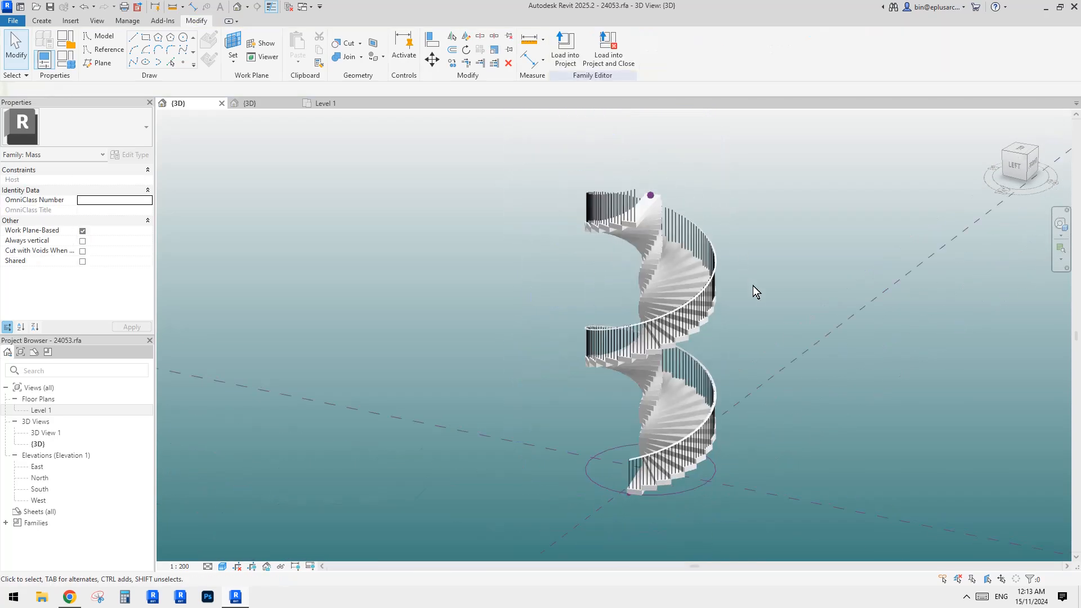
pyautogui.keyDown('shift'); pyautogui.moveTo(753, 286); pyautogui.dragTo(651, 326, button='middle'); pyautogui.keyUp('shift')
pyautogui.scroll(2, 695, 344)
pyautogui.scroll(-1, 694, 343)
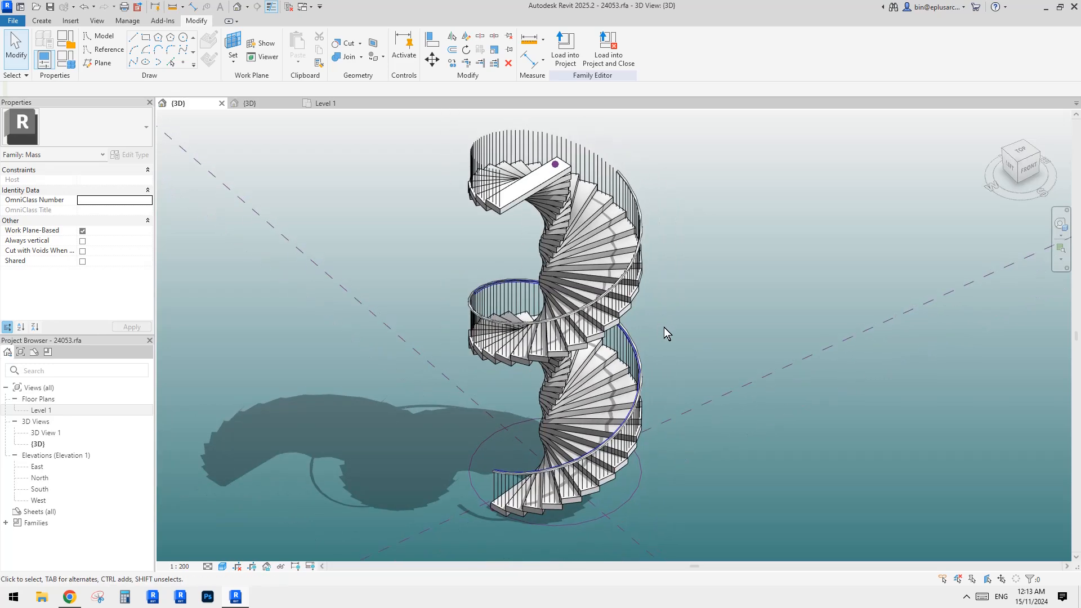
pyautogui.keyDown('shift'); pyautogui.moveTo(676, 336); pyautogui.dragTo(646, 411, button='middle'); pyautogui.keyUp('shift')
pyautogui.scroll(1, 672, 377)
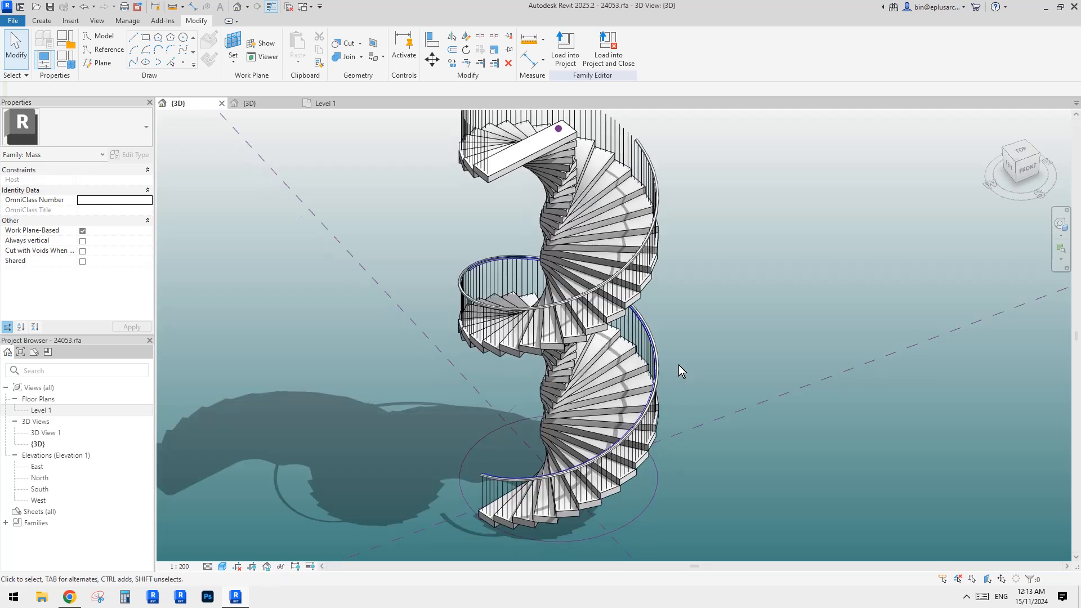
pyautogui.moveTo(650, 306); pyautogui.dragTo(651, 313, button='middle')
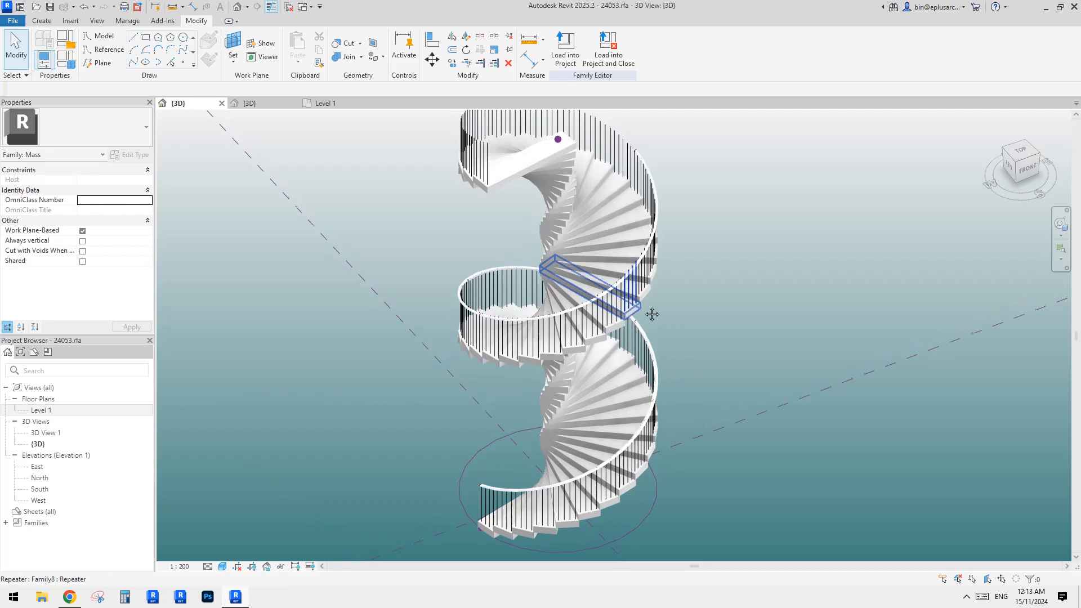
pyautogui.scroll(-1, 677, 300)
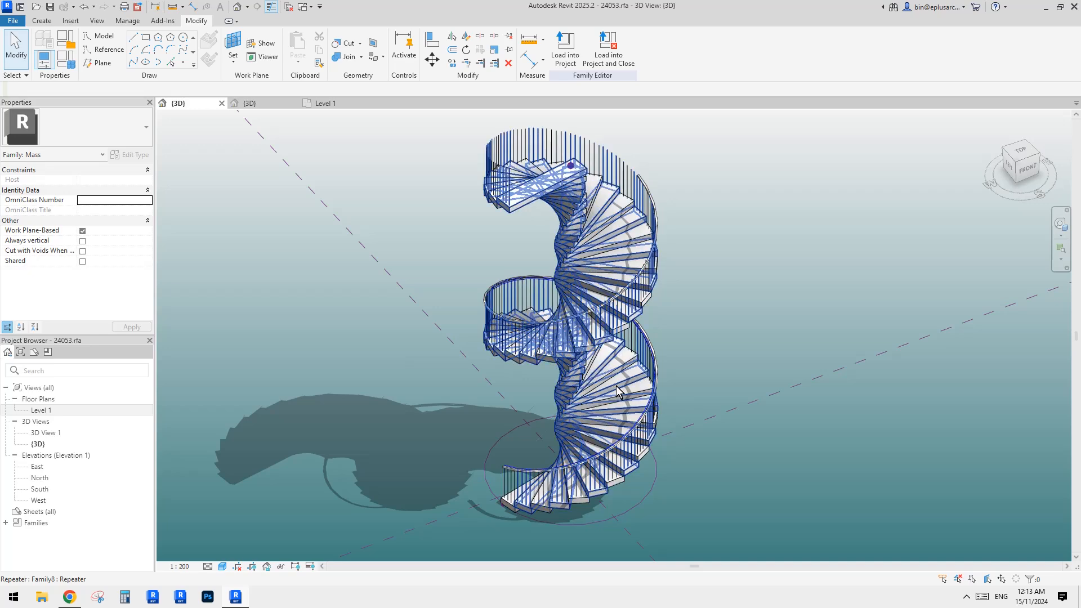
# Step: Select the Family9 handrail and examine the course of its numbered adaptive points beside the solid handrail, clearing the selection when done
pyautogui.scroll(5, 707, 282)
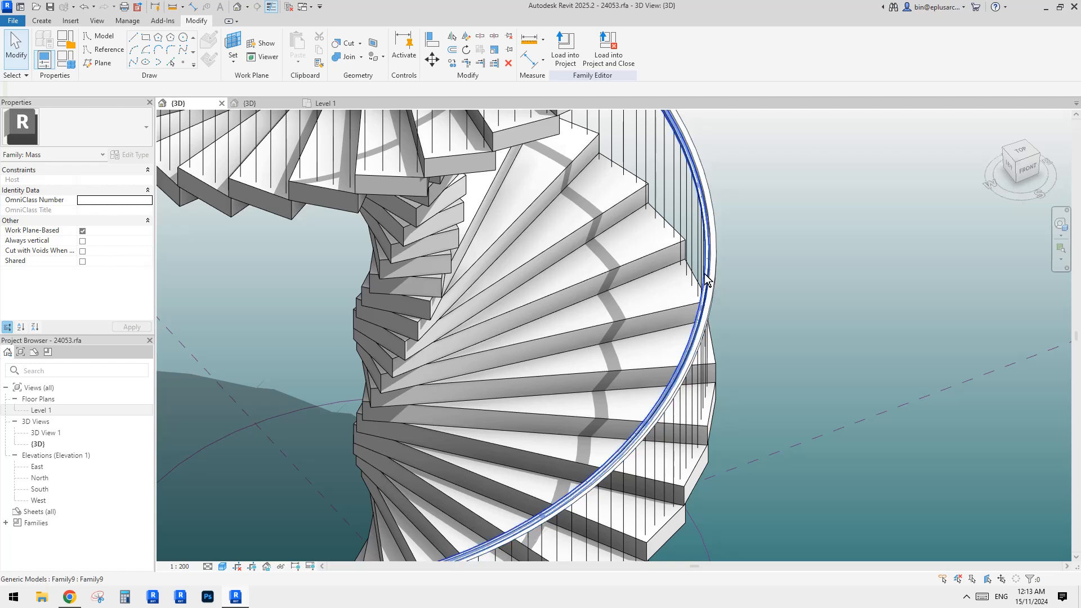
pyautogui.click(706, 282)
pyautogui.scroll(-5, 707, 281)
pyautogui.scroll(2, 347, 208)
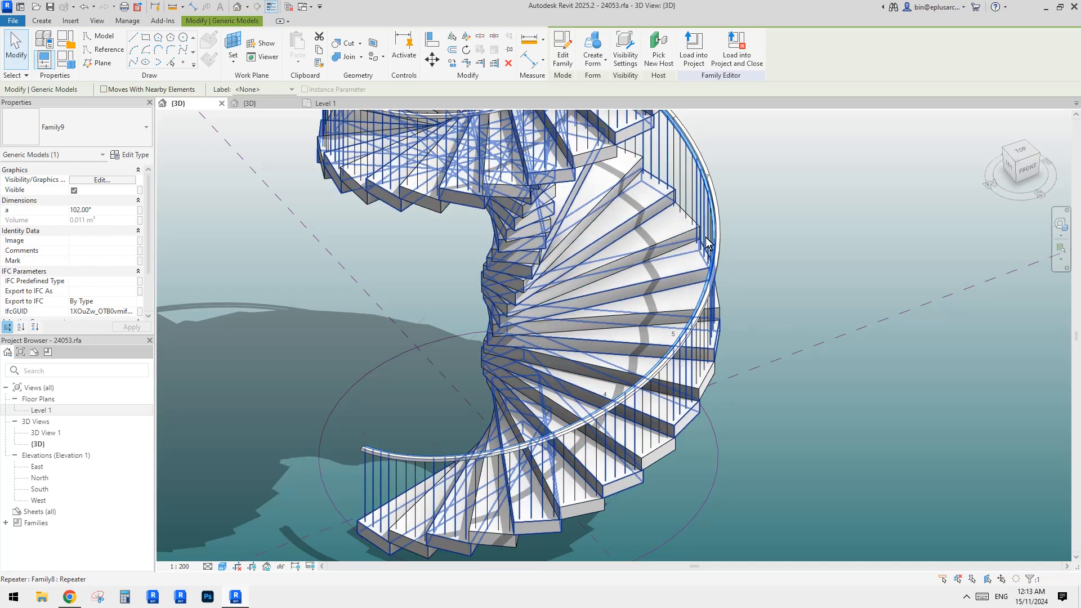
pyautogui.scroll(-3, 647, 315)
pyautogui.scroll(1, 623, 301)
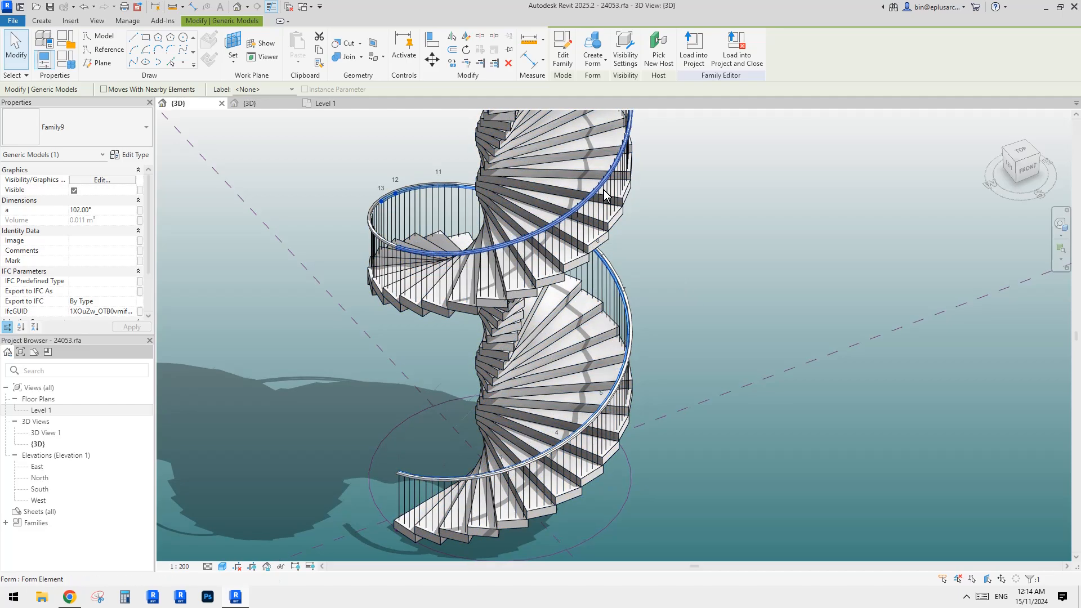
pyautogui.scroll(-2, 611, 205)
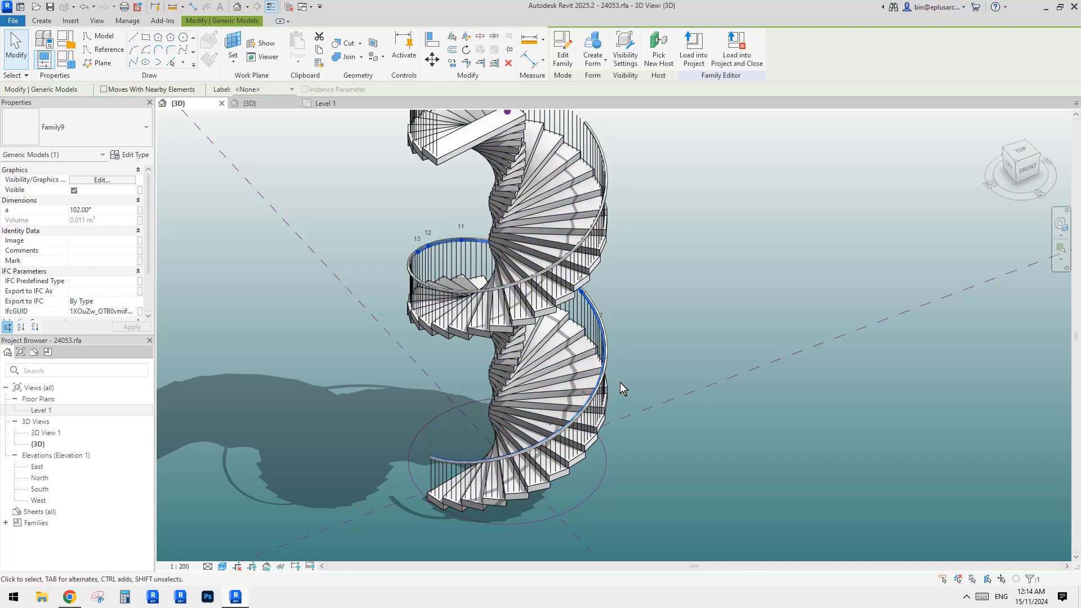
pyautogui.scroll(2, 630, 326)
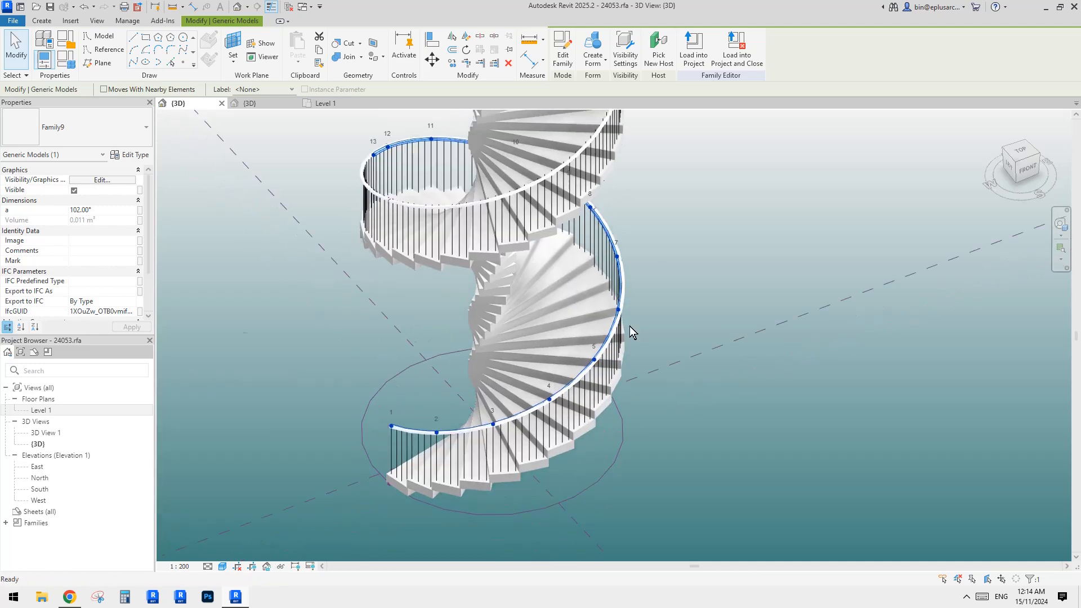
pyautogui.click(732, 277)
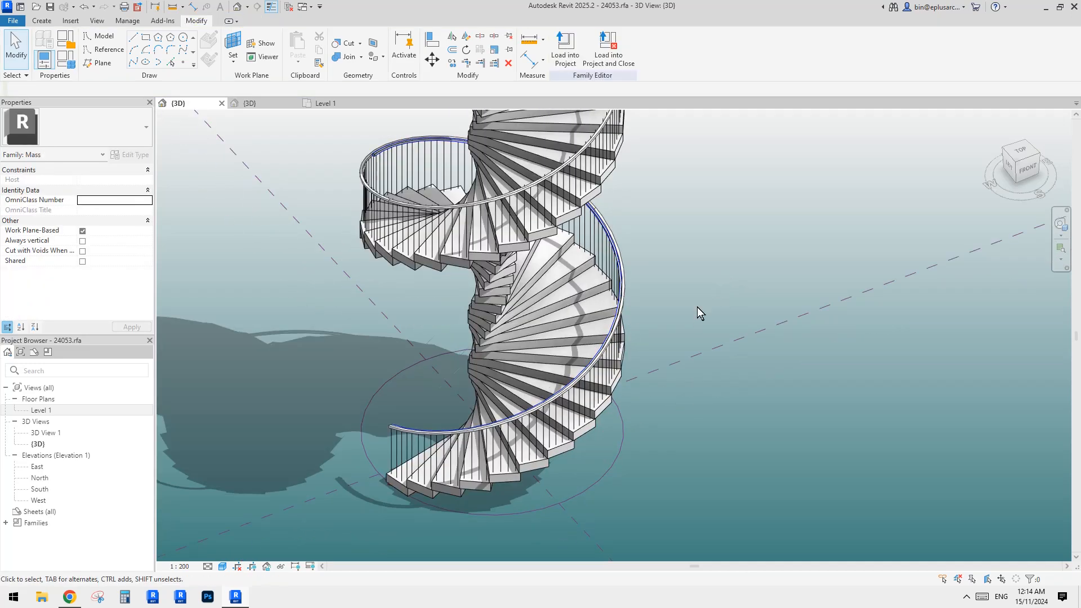
pyautogui.moveTo(670, 328); pyautogui.dragTo(666, 340, button='middle')
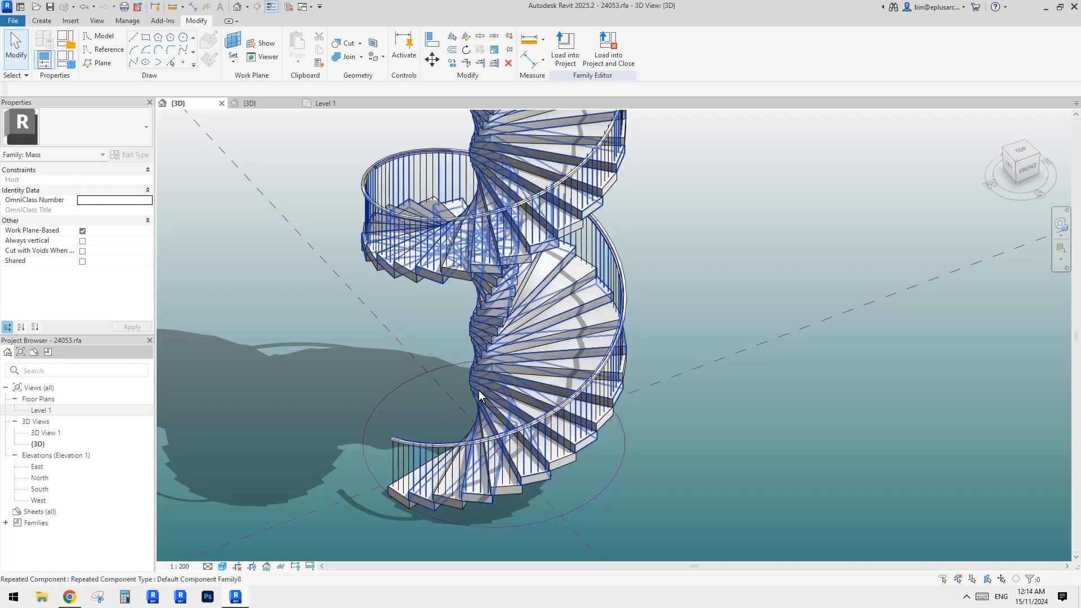